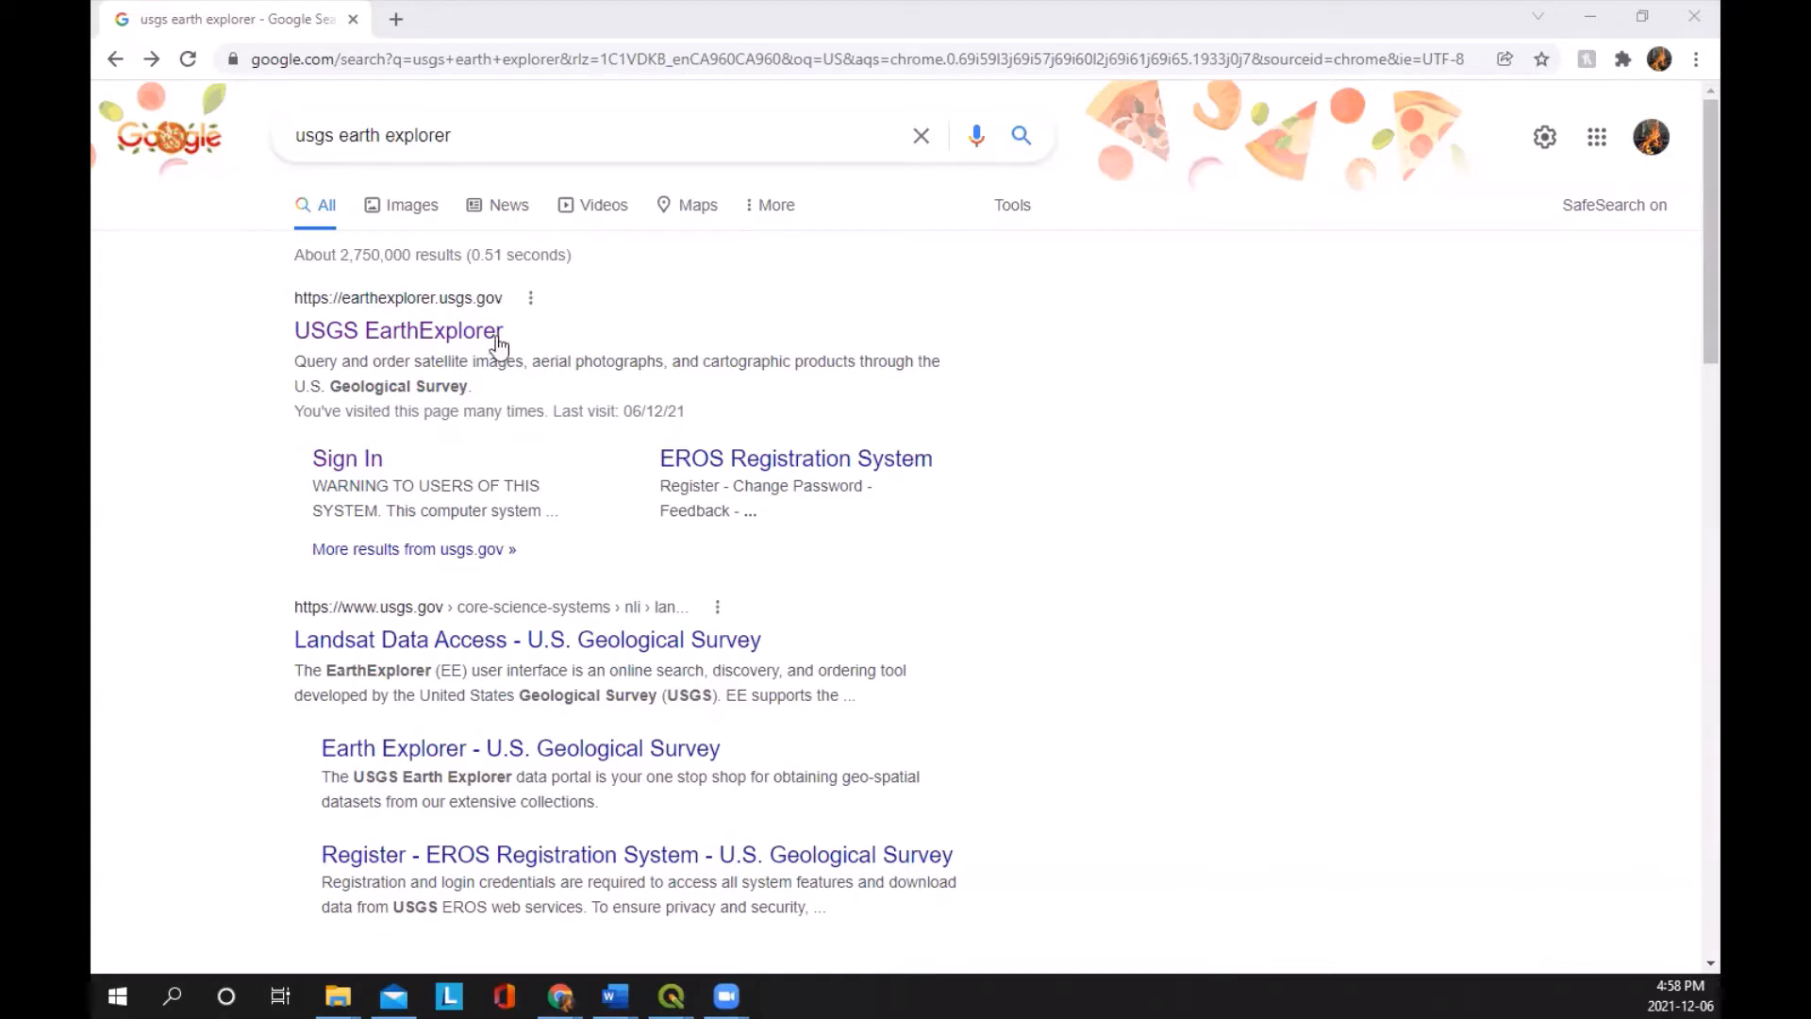
Step: Open USGS EarthExplorer and select the Landsat 8 OLI/TIRS C2 L1 data set under Landsat Collection 2 Level-1
left_click(463, 342)
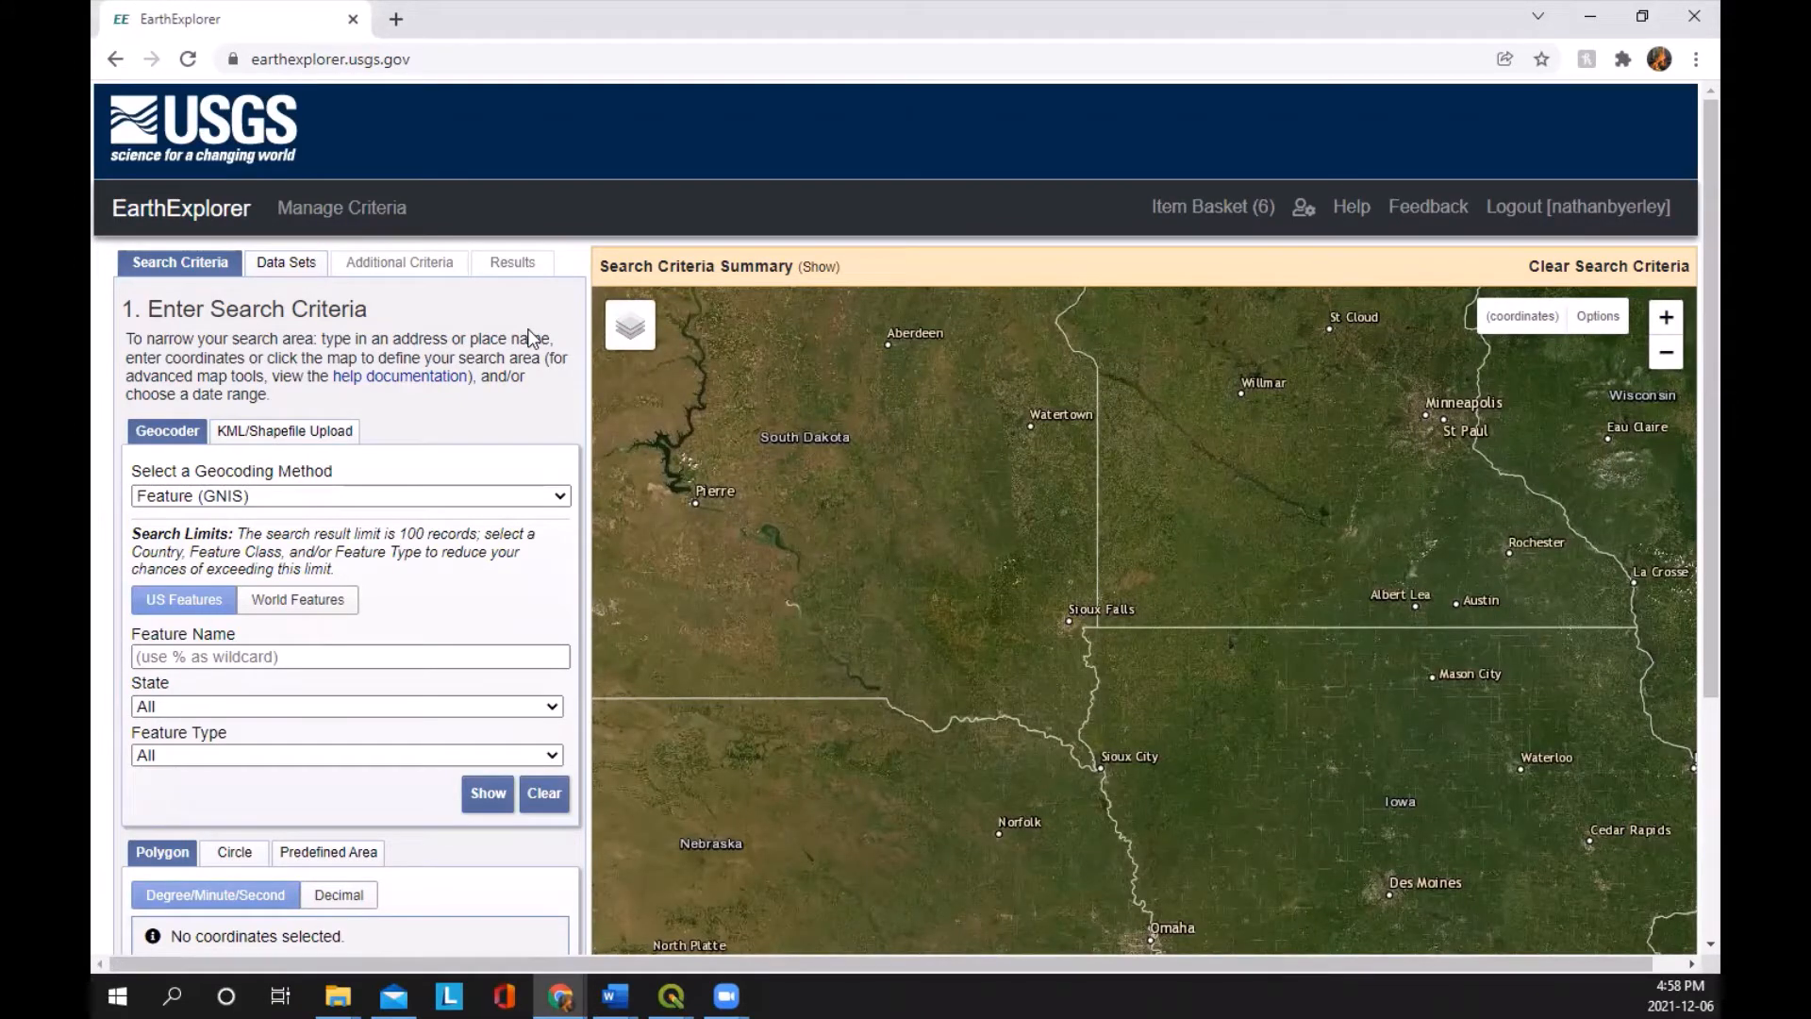
left_click(294, 264)
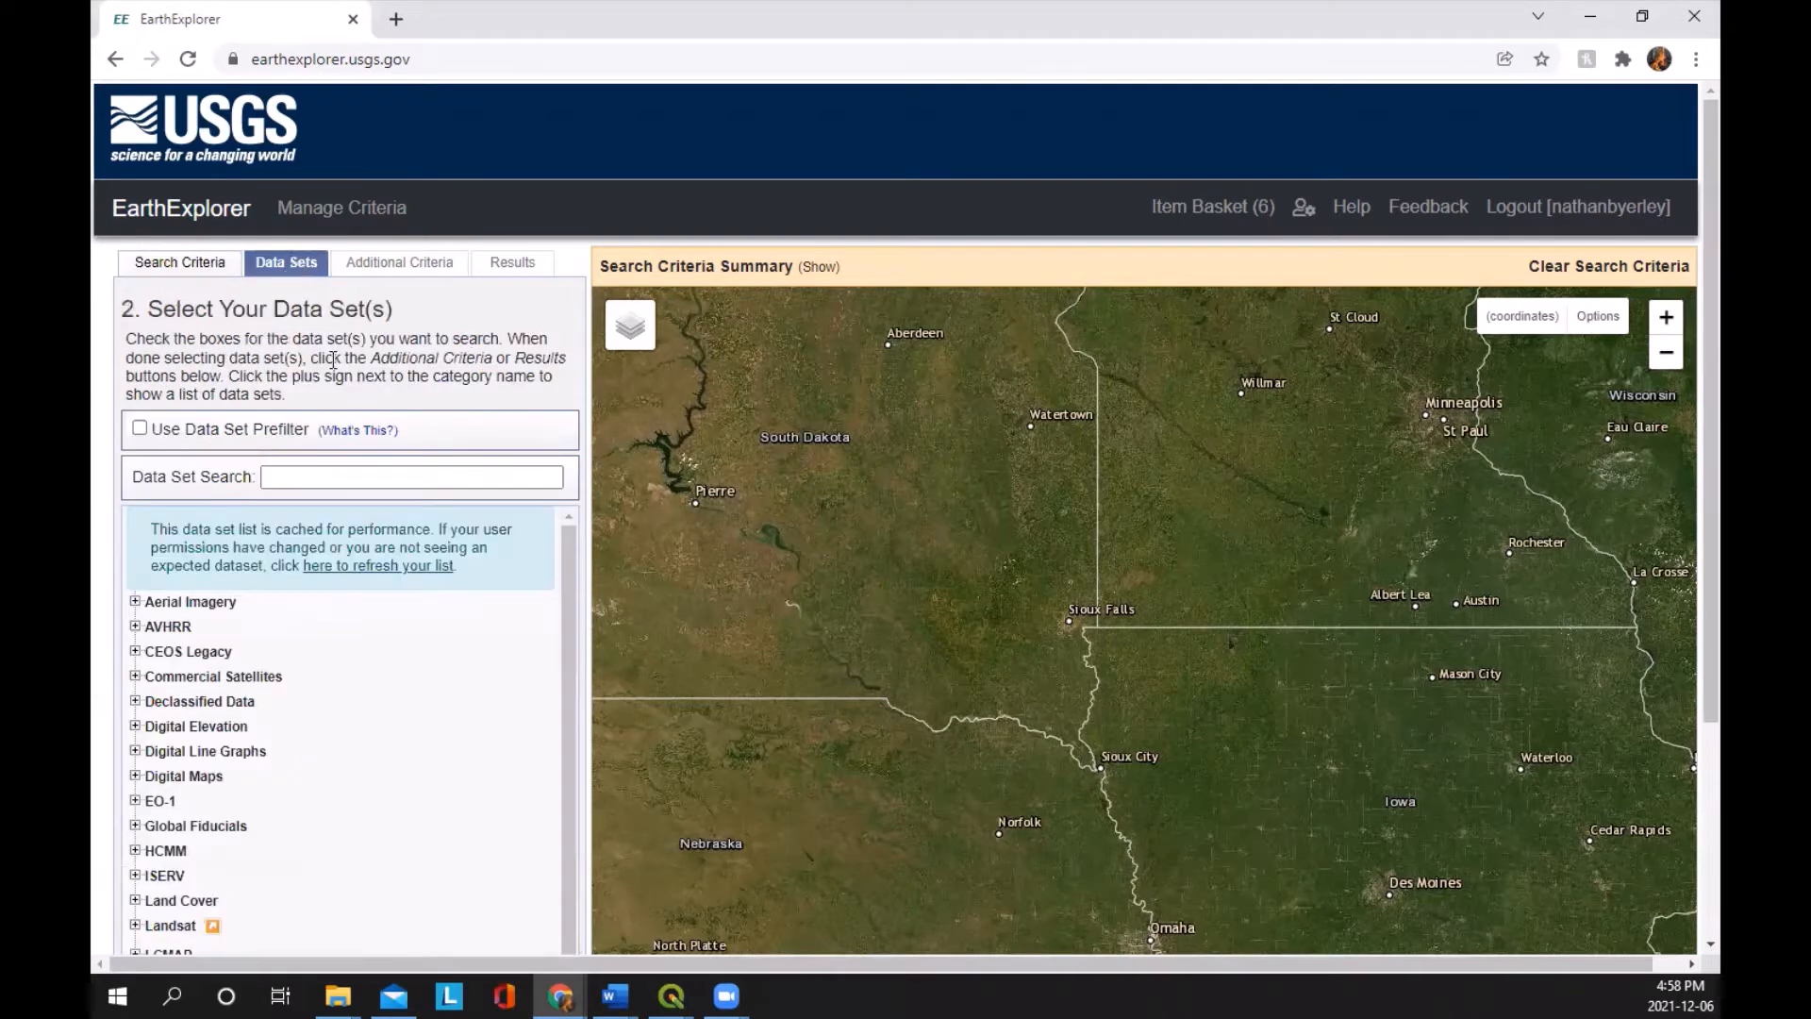
scroll(382, 378, "down", 3)
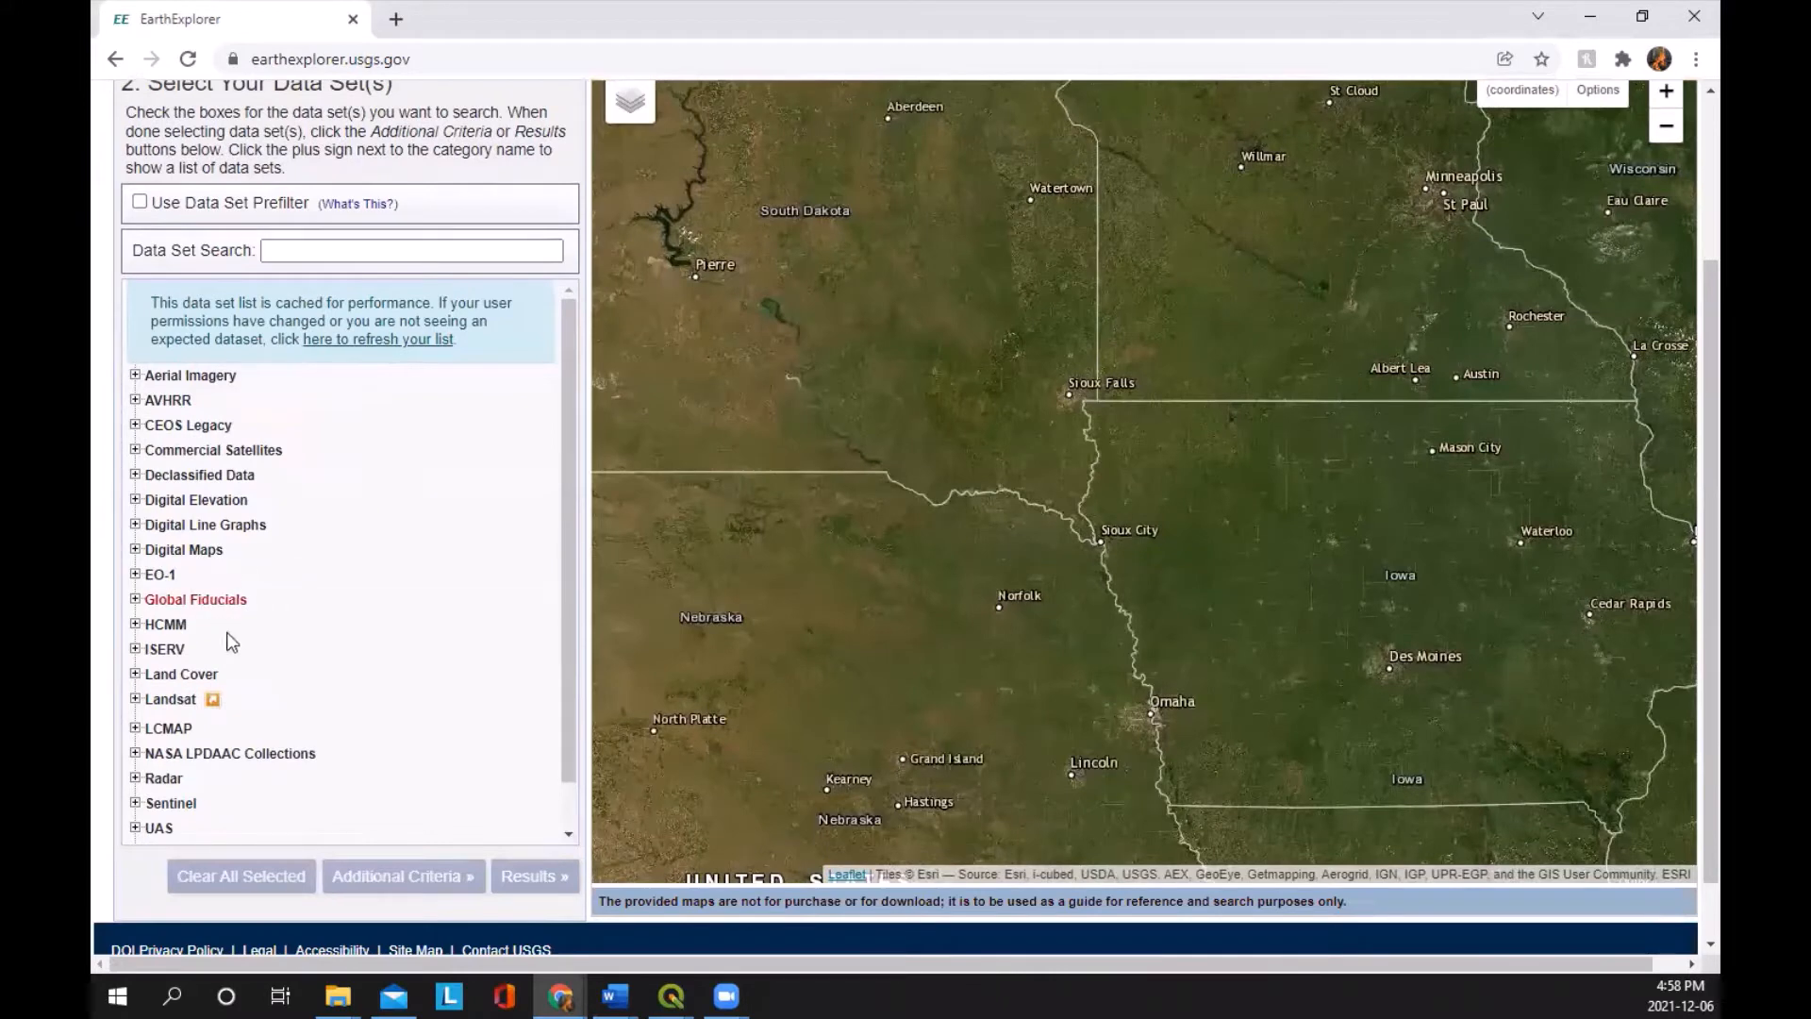
left_click(135, 699)
scroll(267, 663, "down", 1)
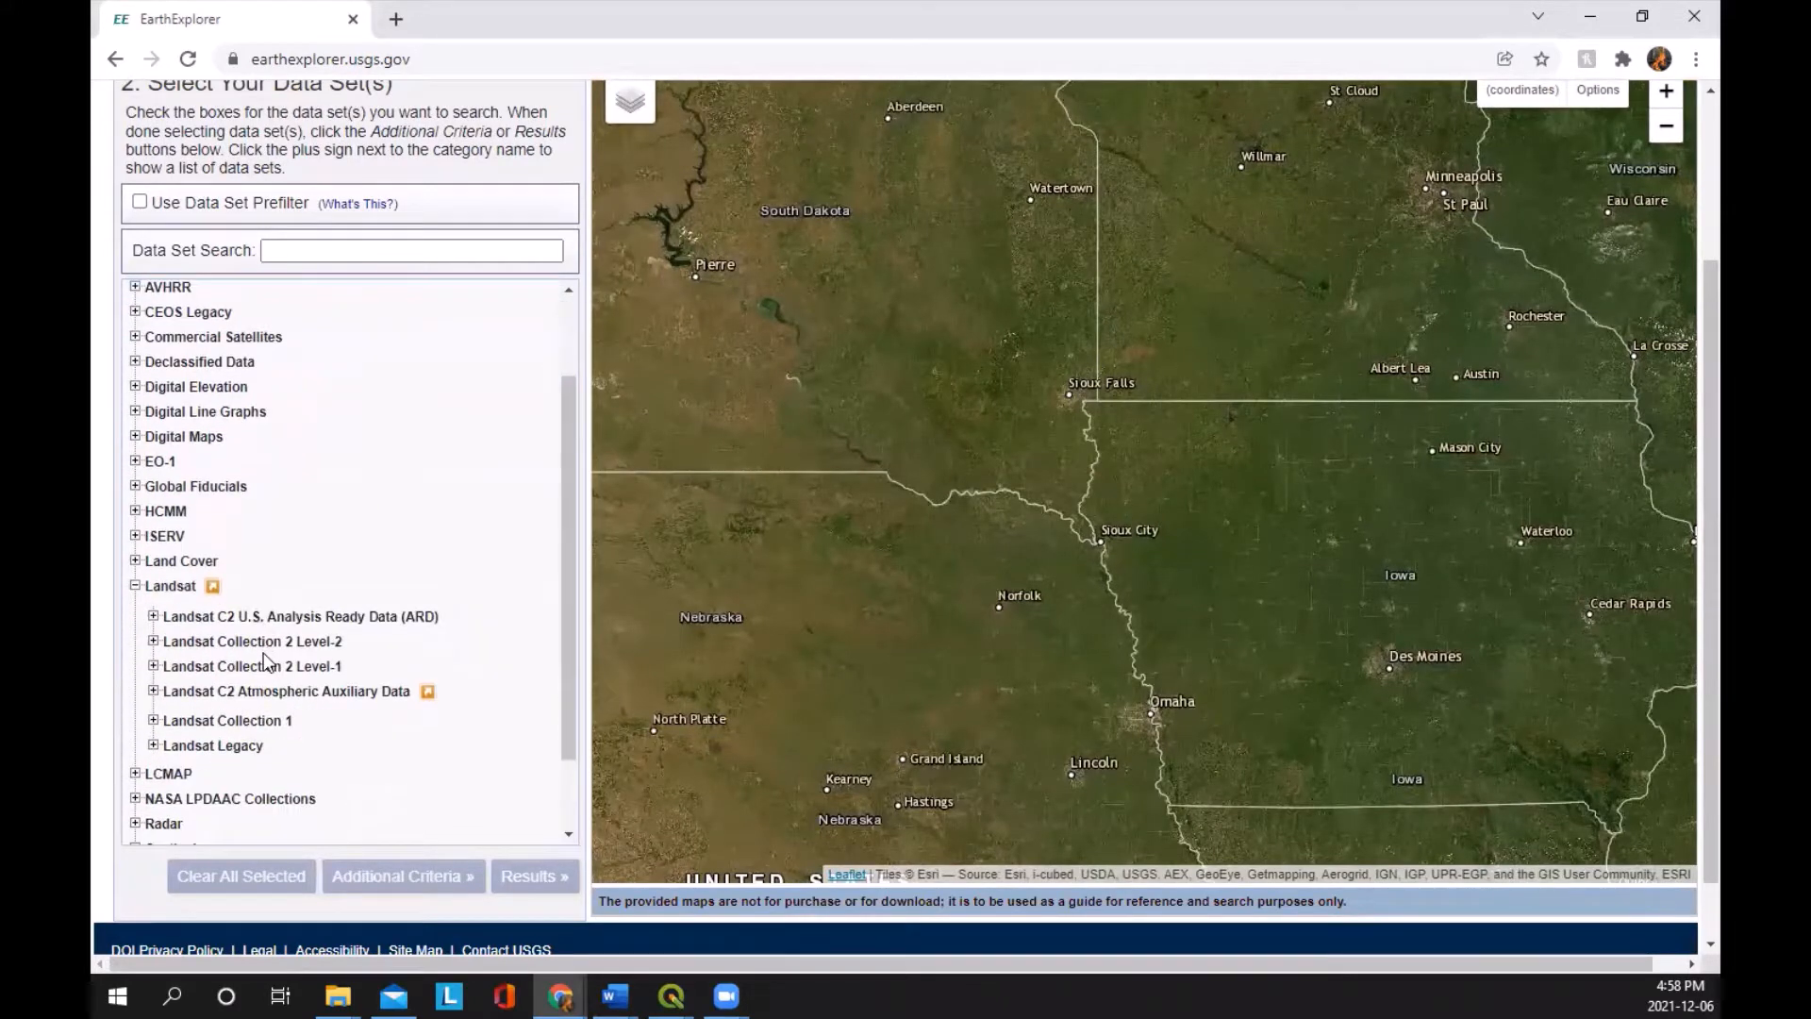
left_click(153, 666)
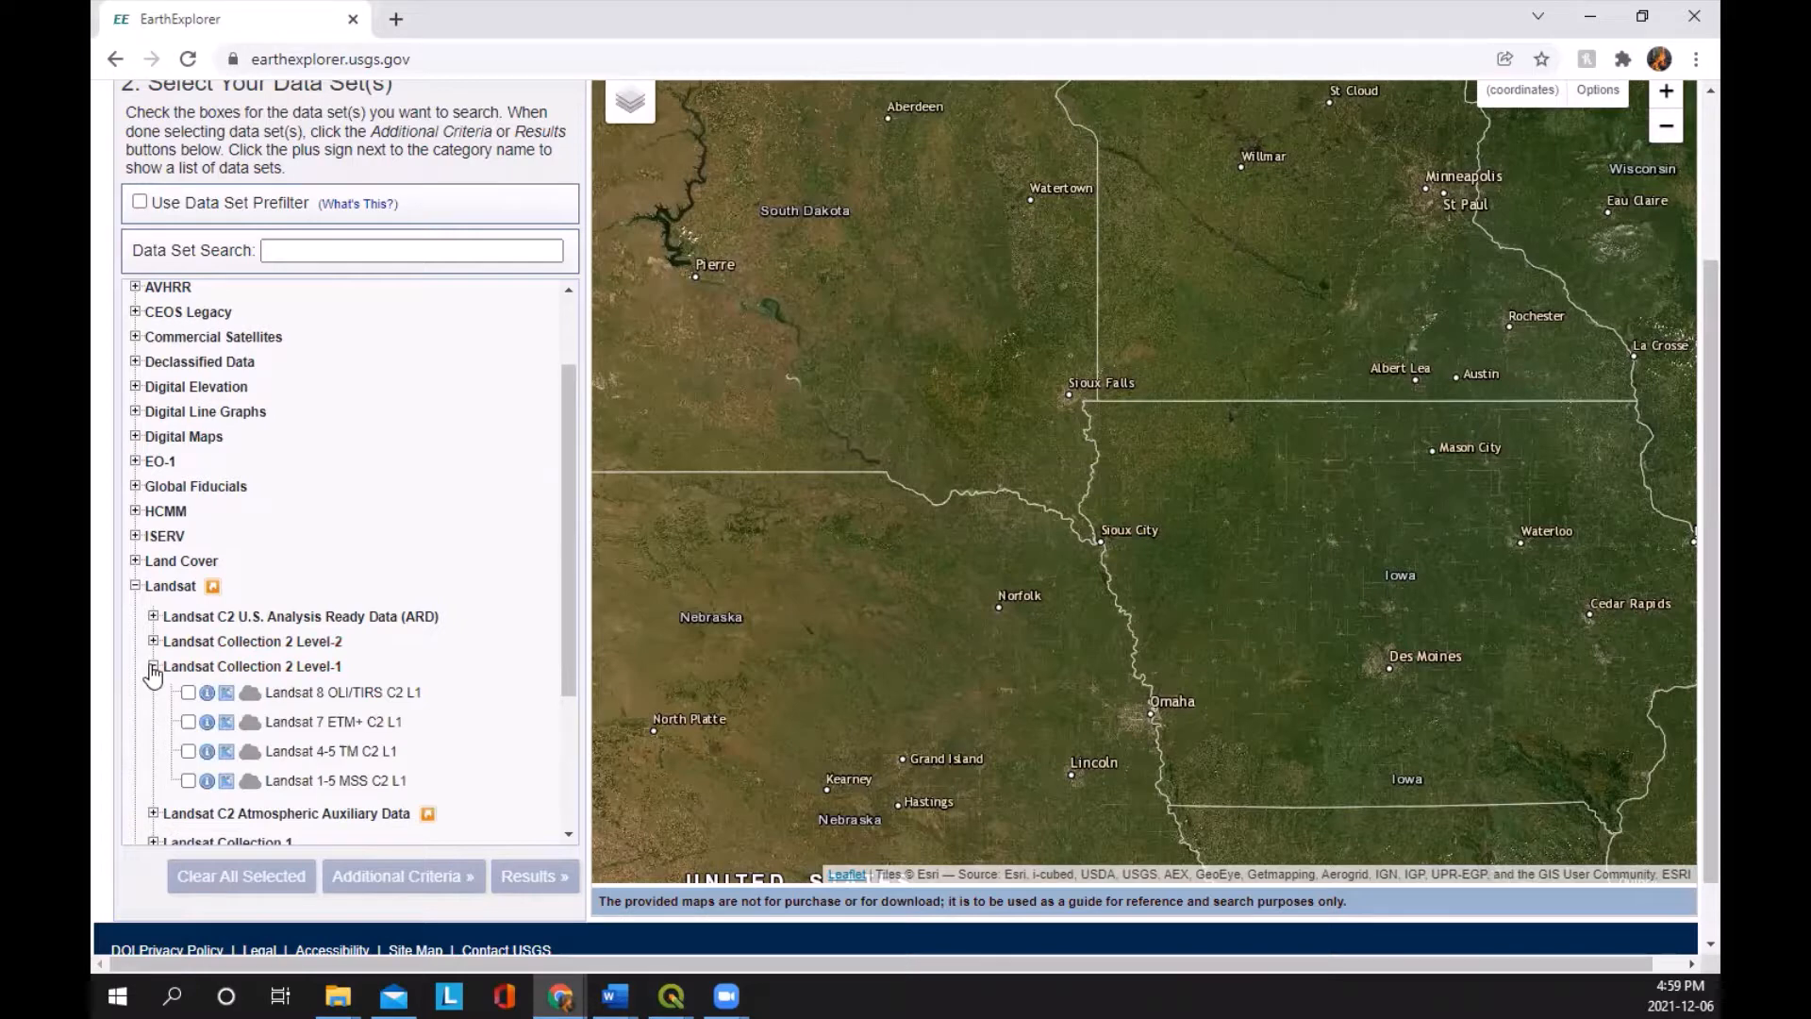
left_click(188, 693)
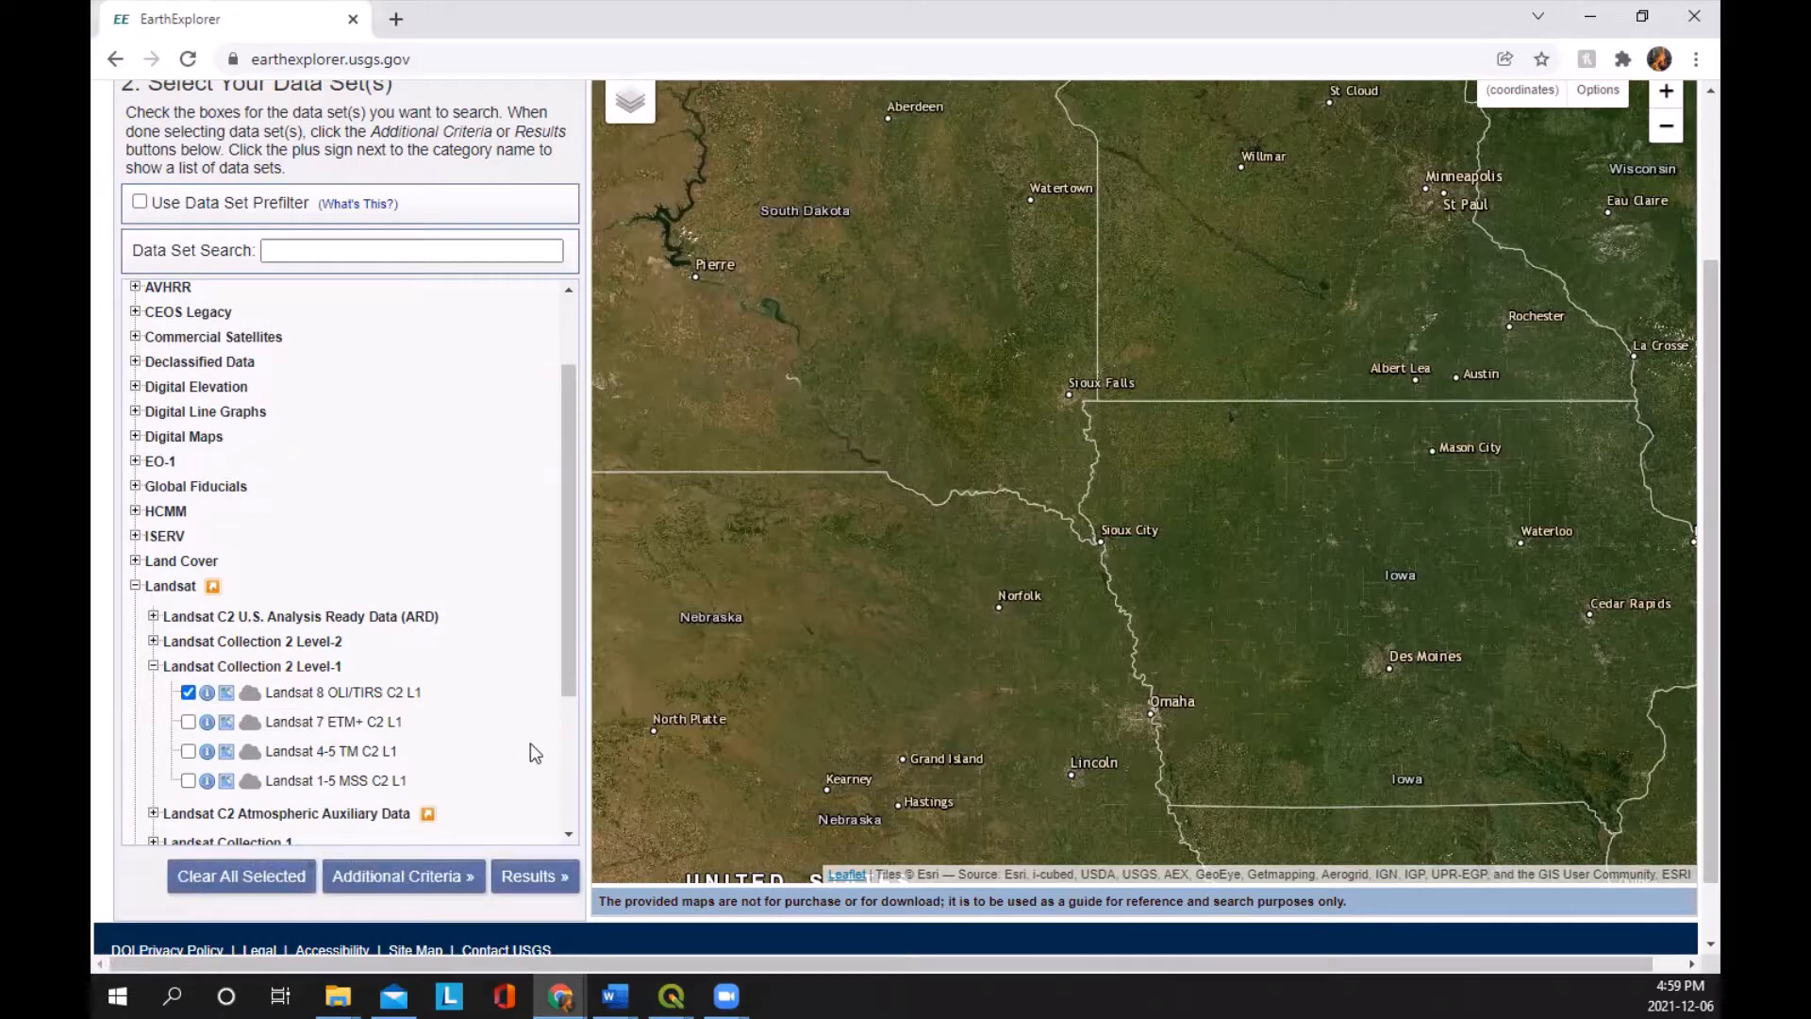
Step: Run the search with the Landsat Product Identifier L1 criterion set to LC08_L1TP_046007_20200722_20200911_02_T1
left_click(425, 875)
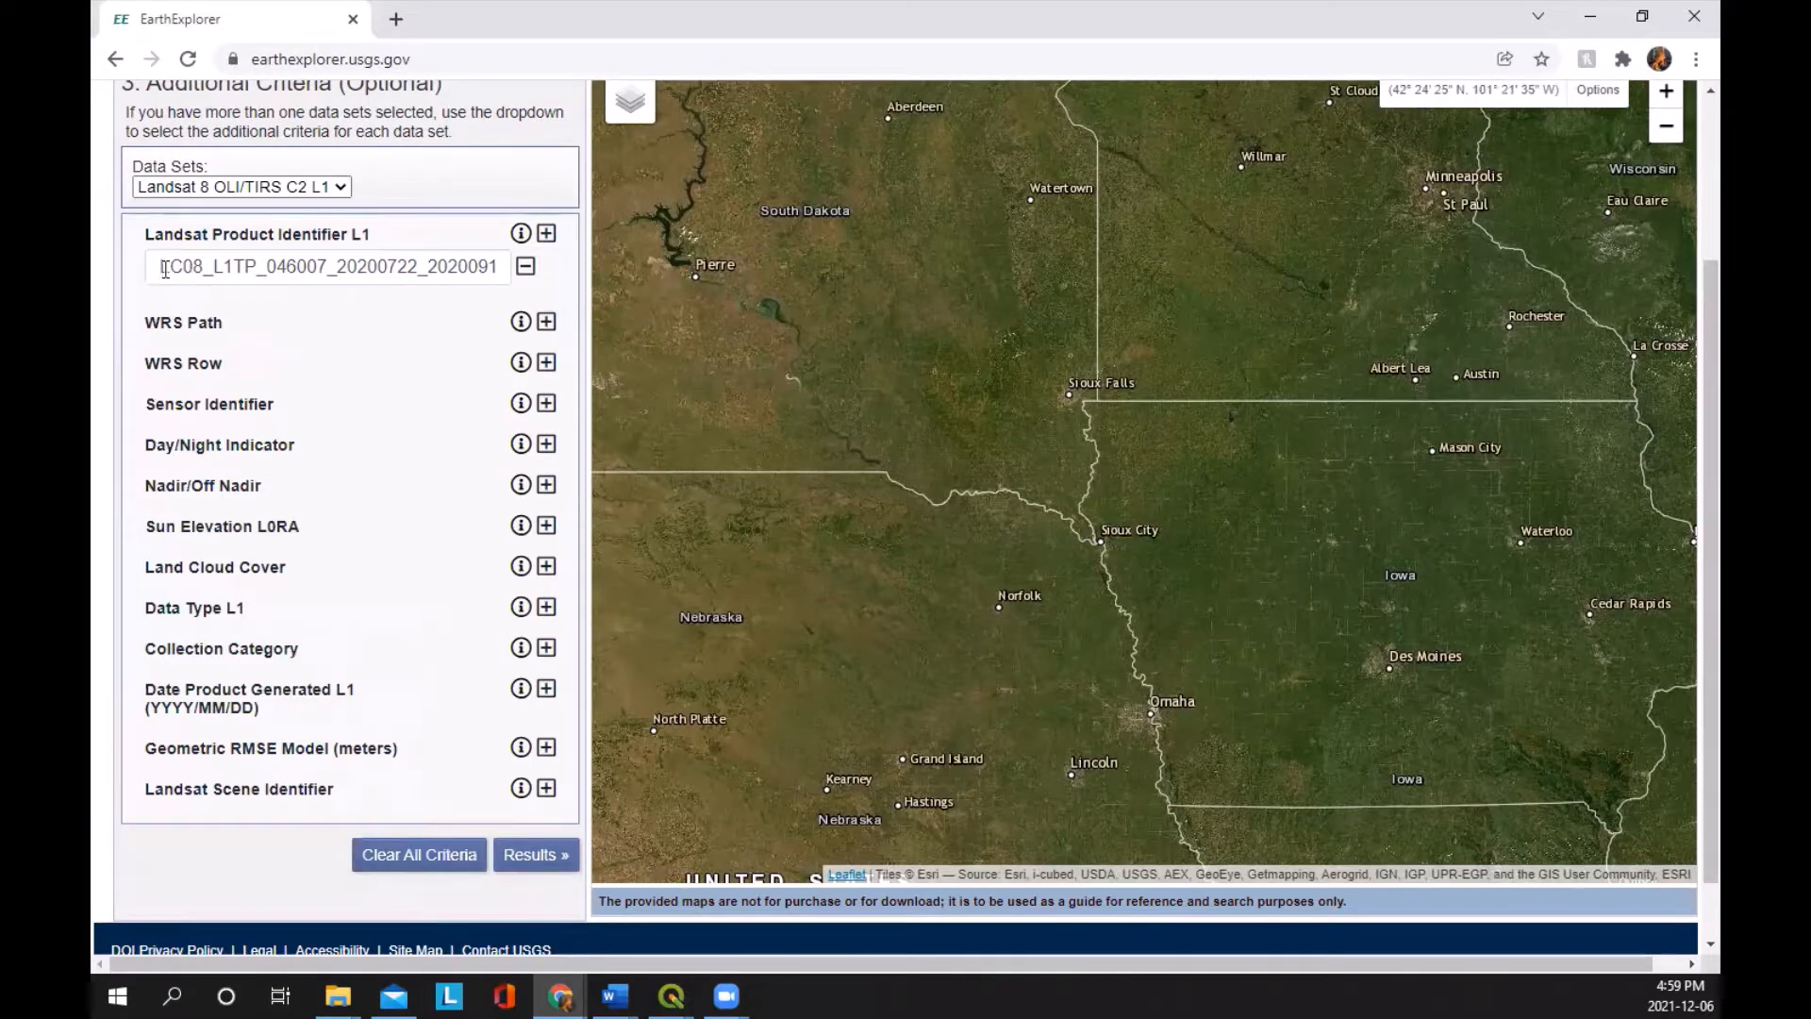
mouse_move(165, 270)
left_mouse_down()
mouse_move(509, 271)
mouse_move(166, 268)
left_mouse_up()
left_click(476, 269)
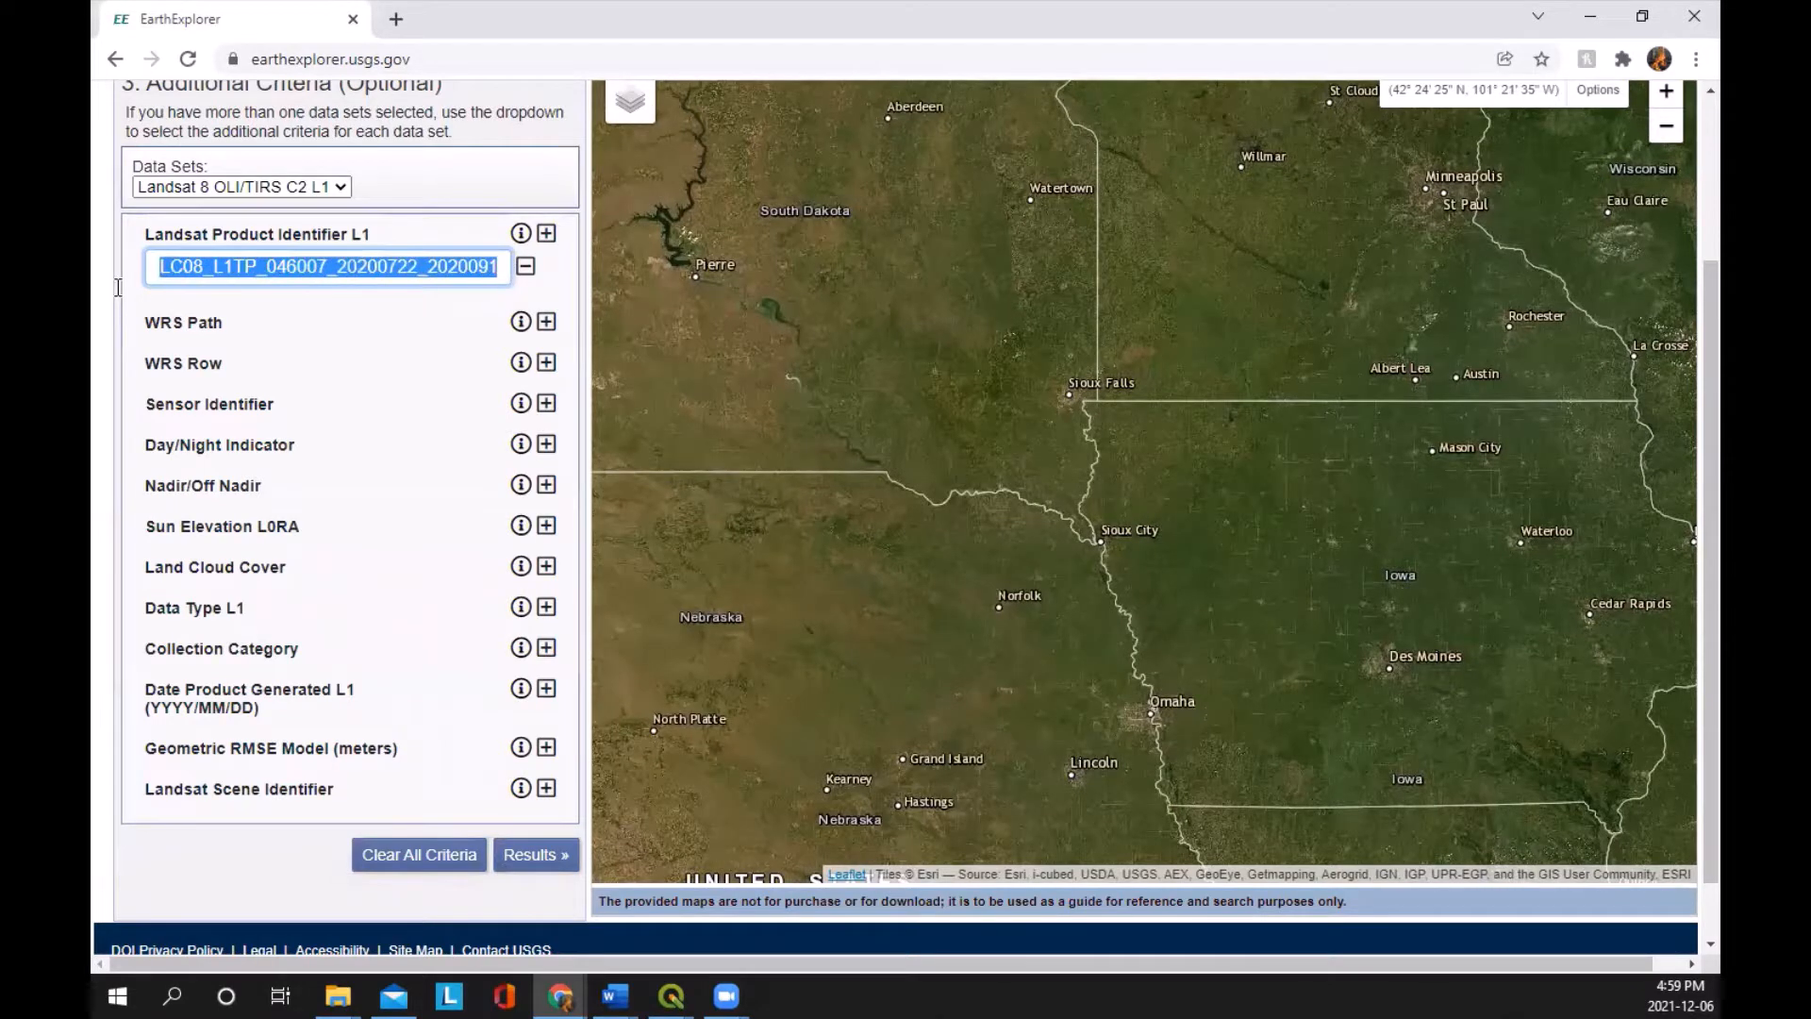
left_click(162, 267)
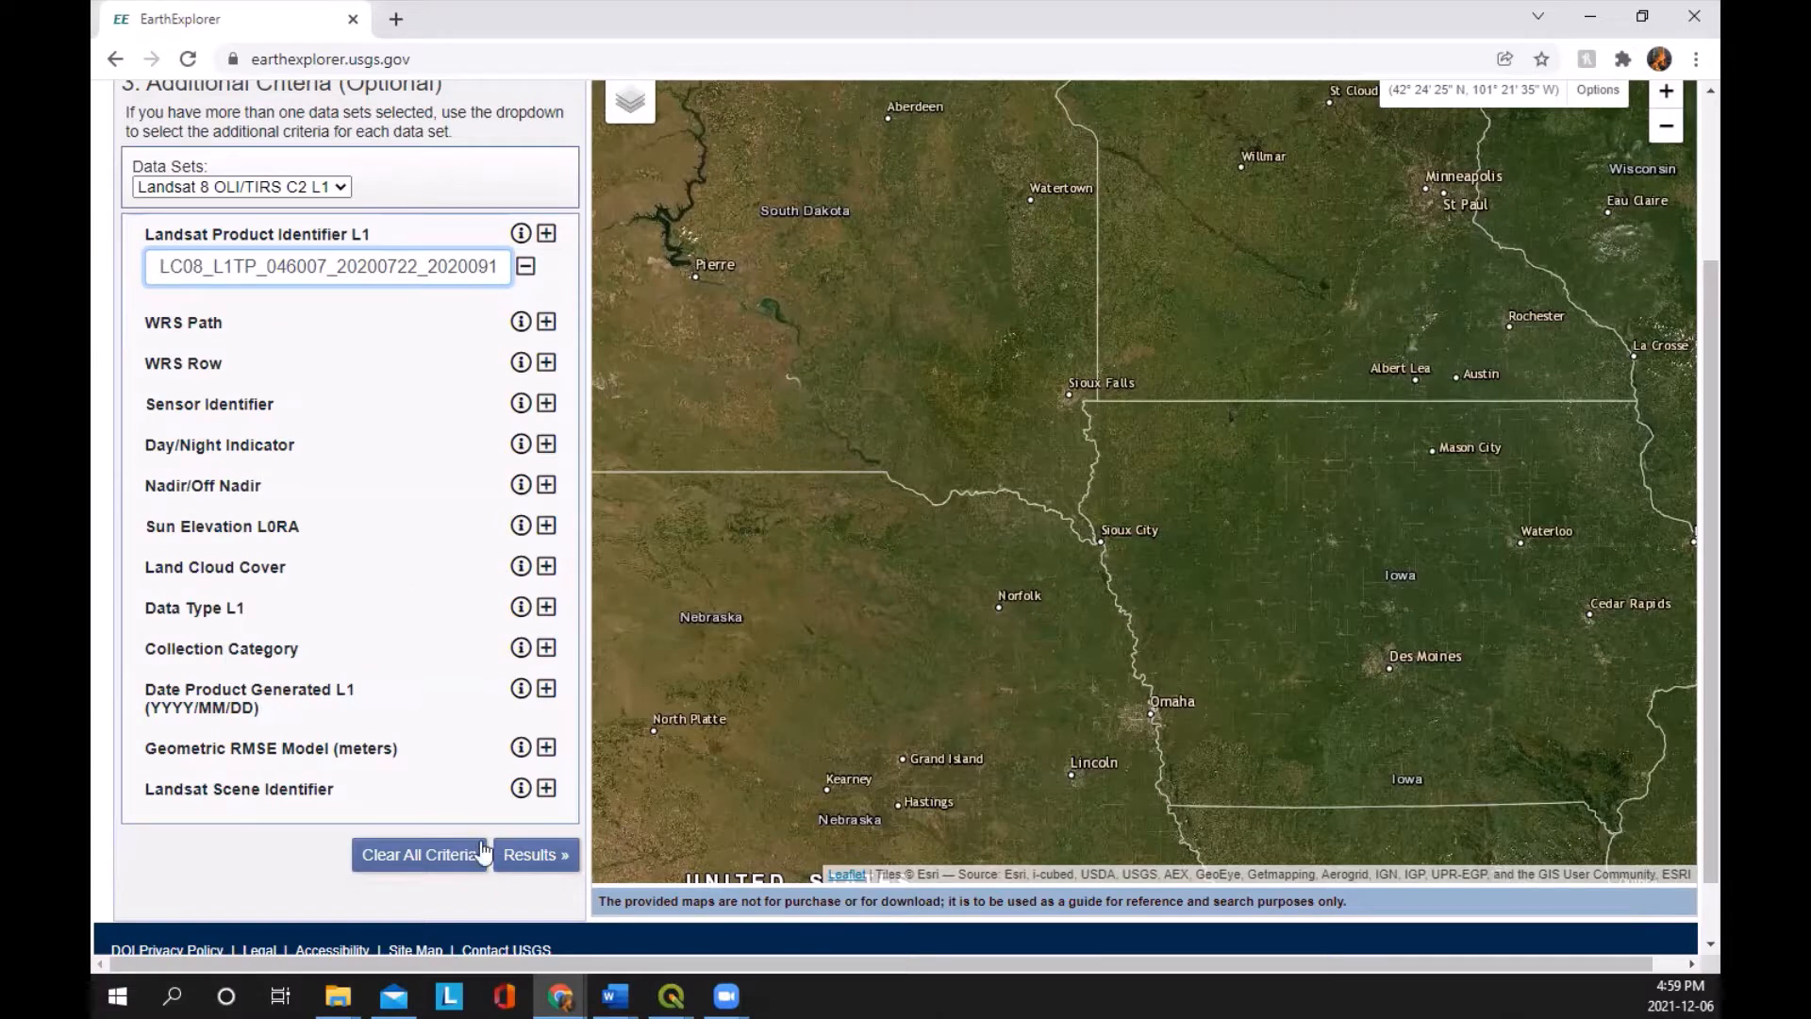
left_click(519, 863)
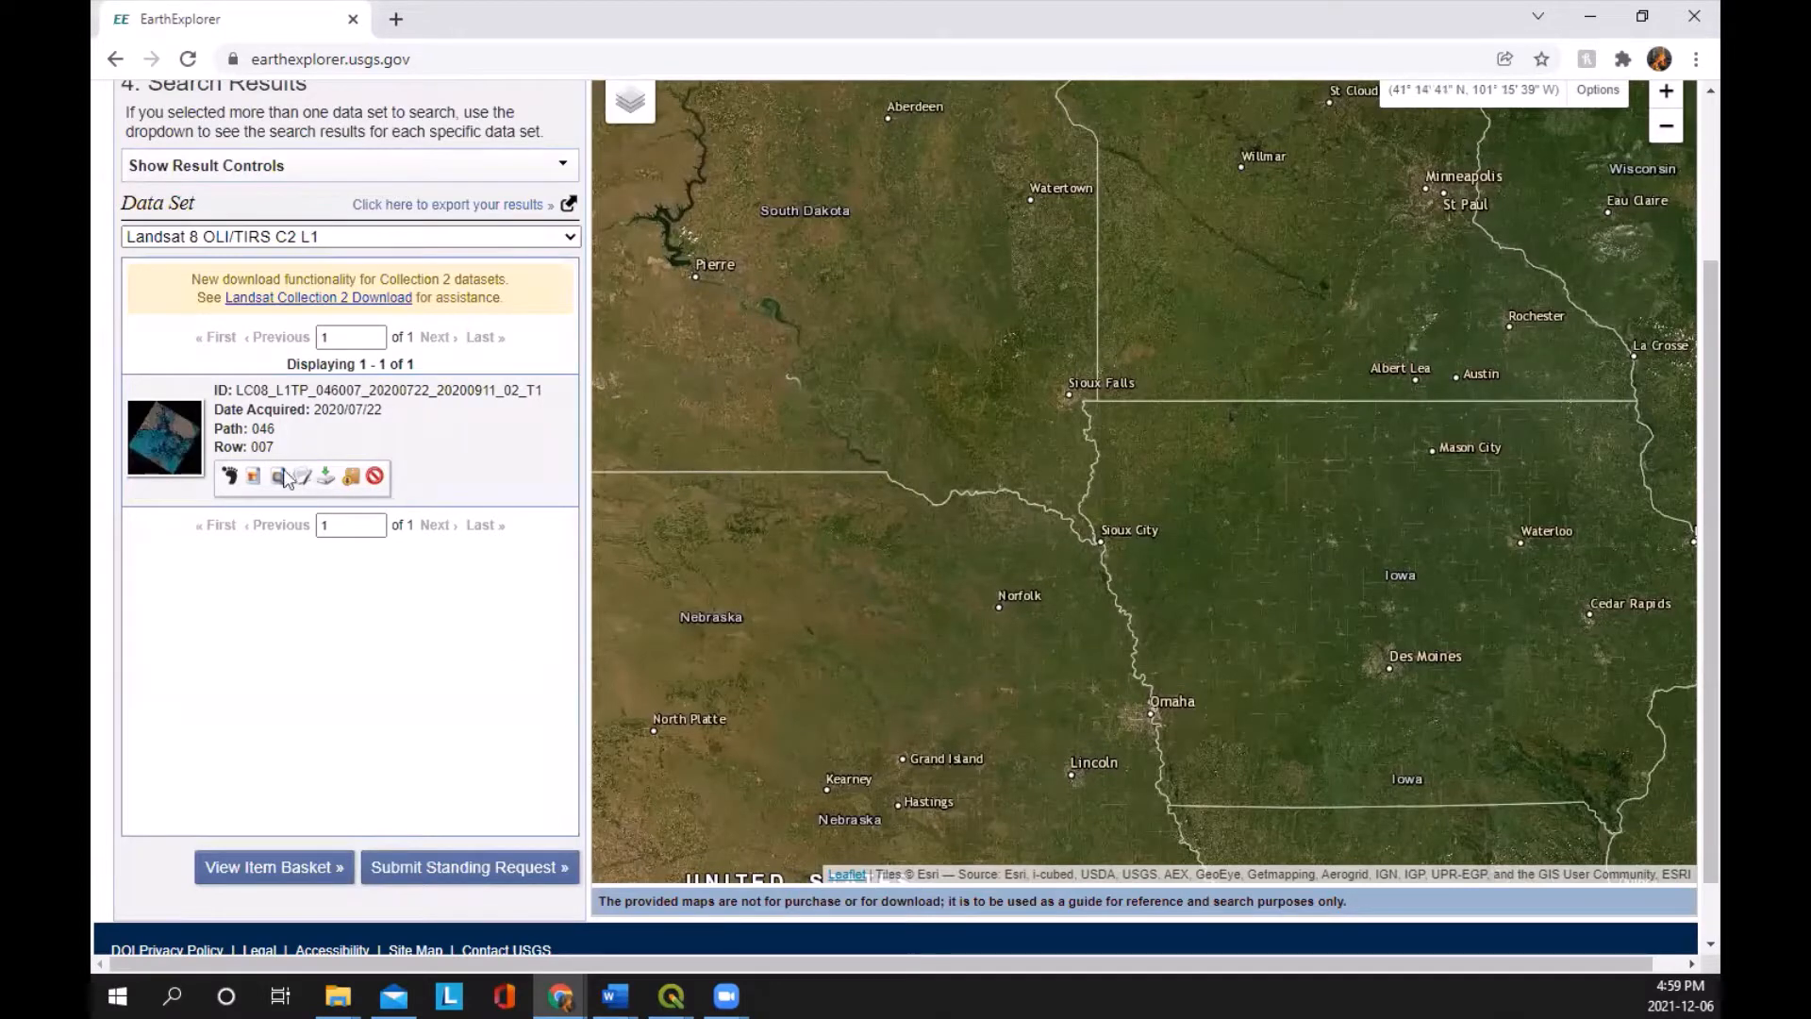
Step: Show the found scene's footprint on the map and examine the area it covers
left_click(228, 478)
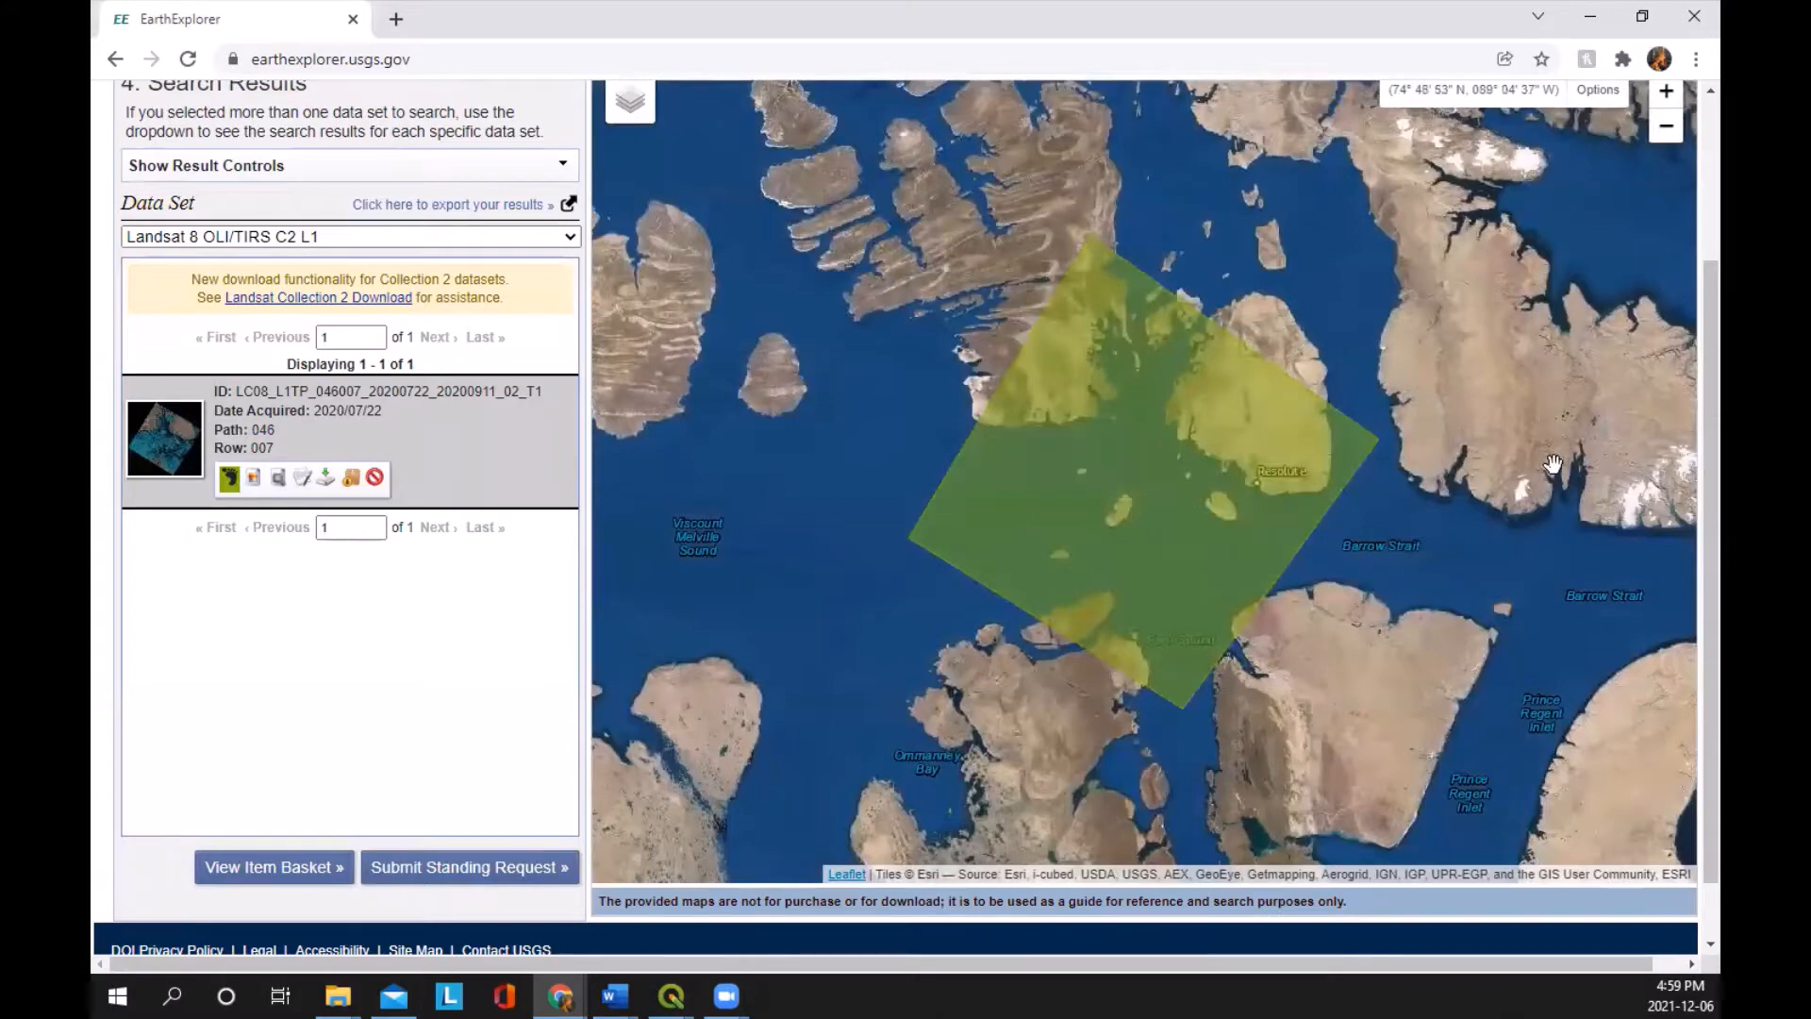
scroll(1213, 526, "down", 1)
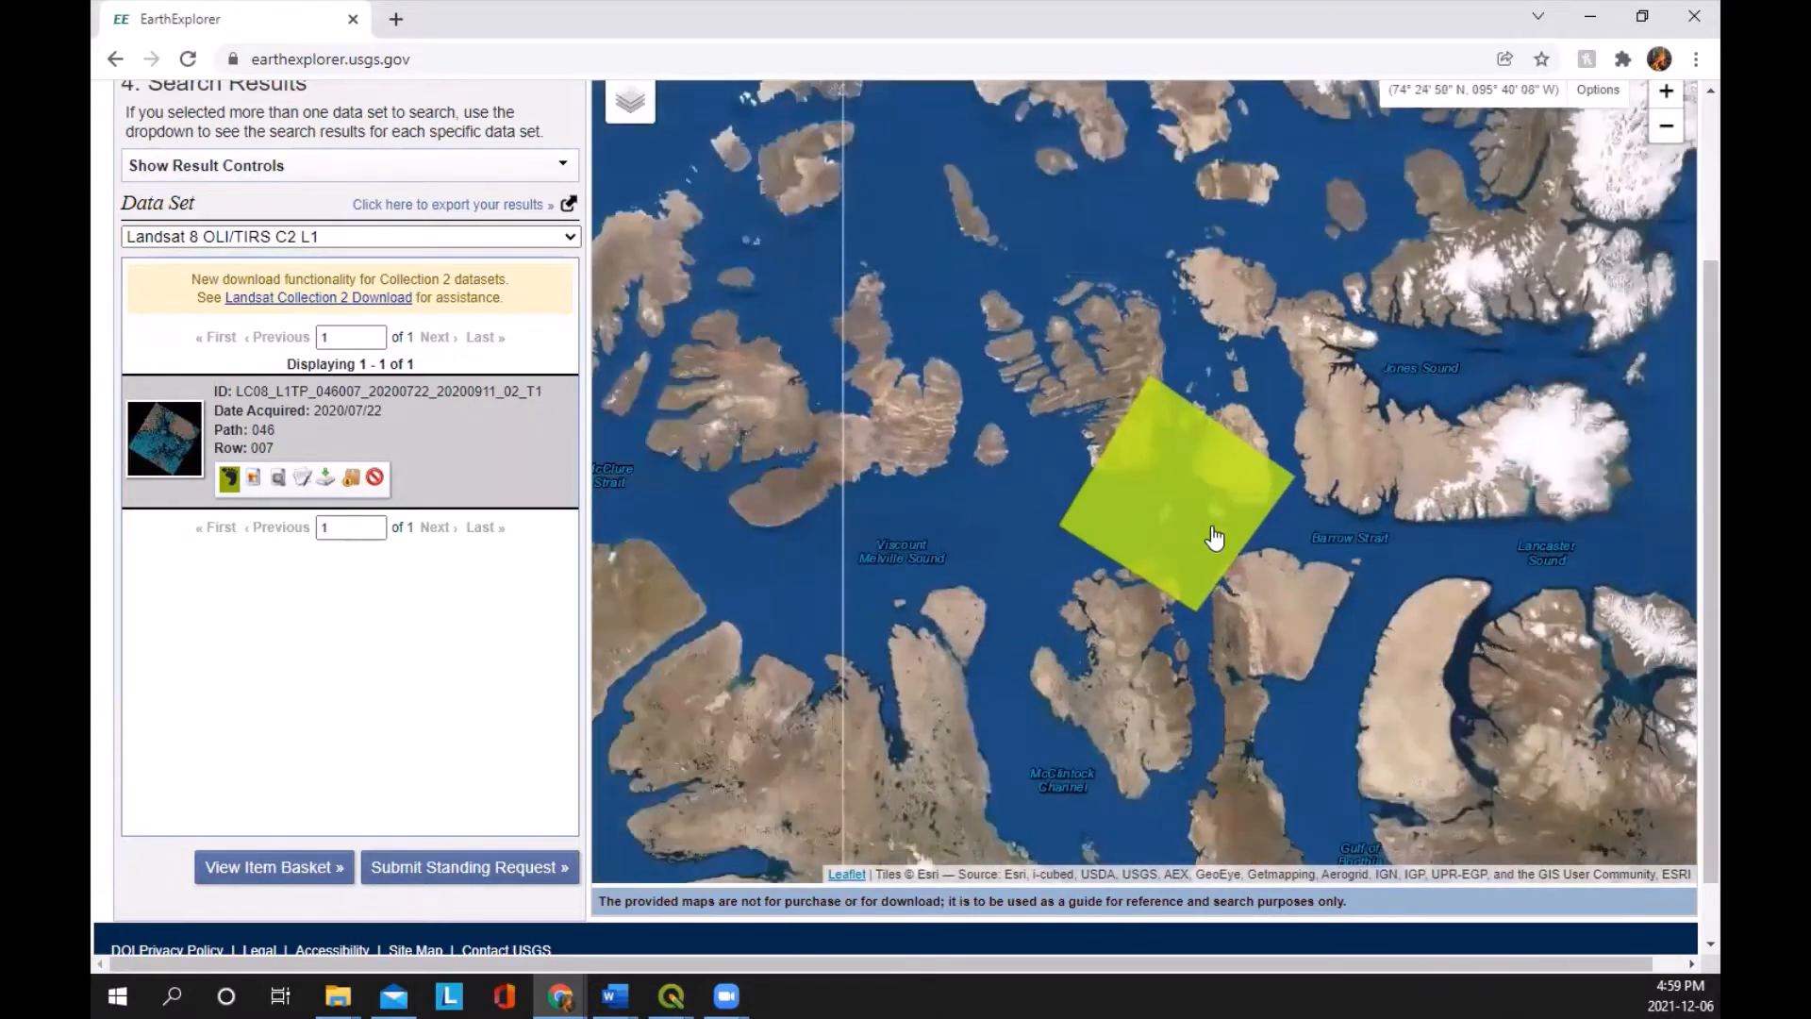
scroll(1224, 513, "up", 2)
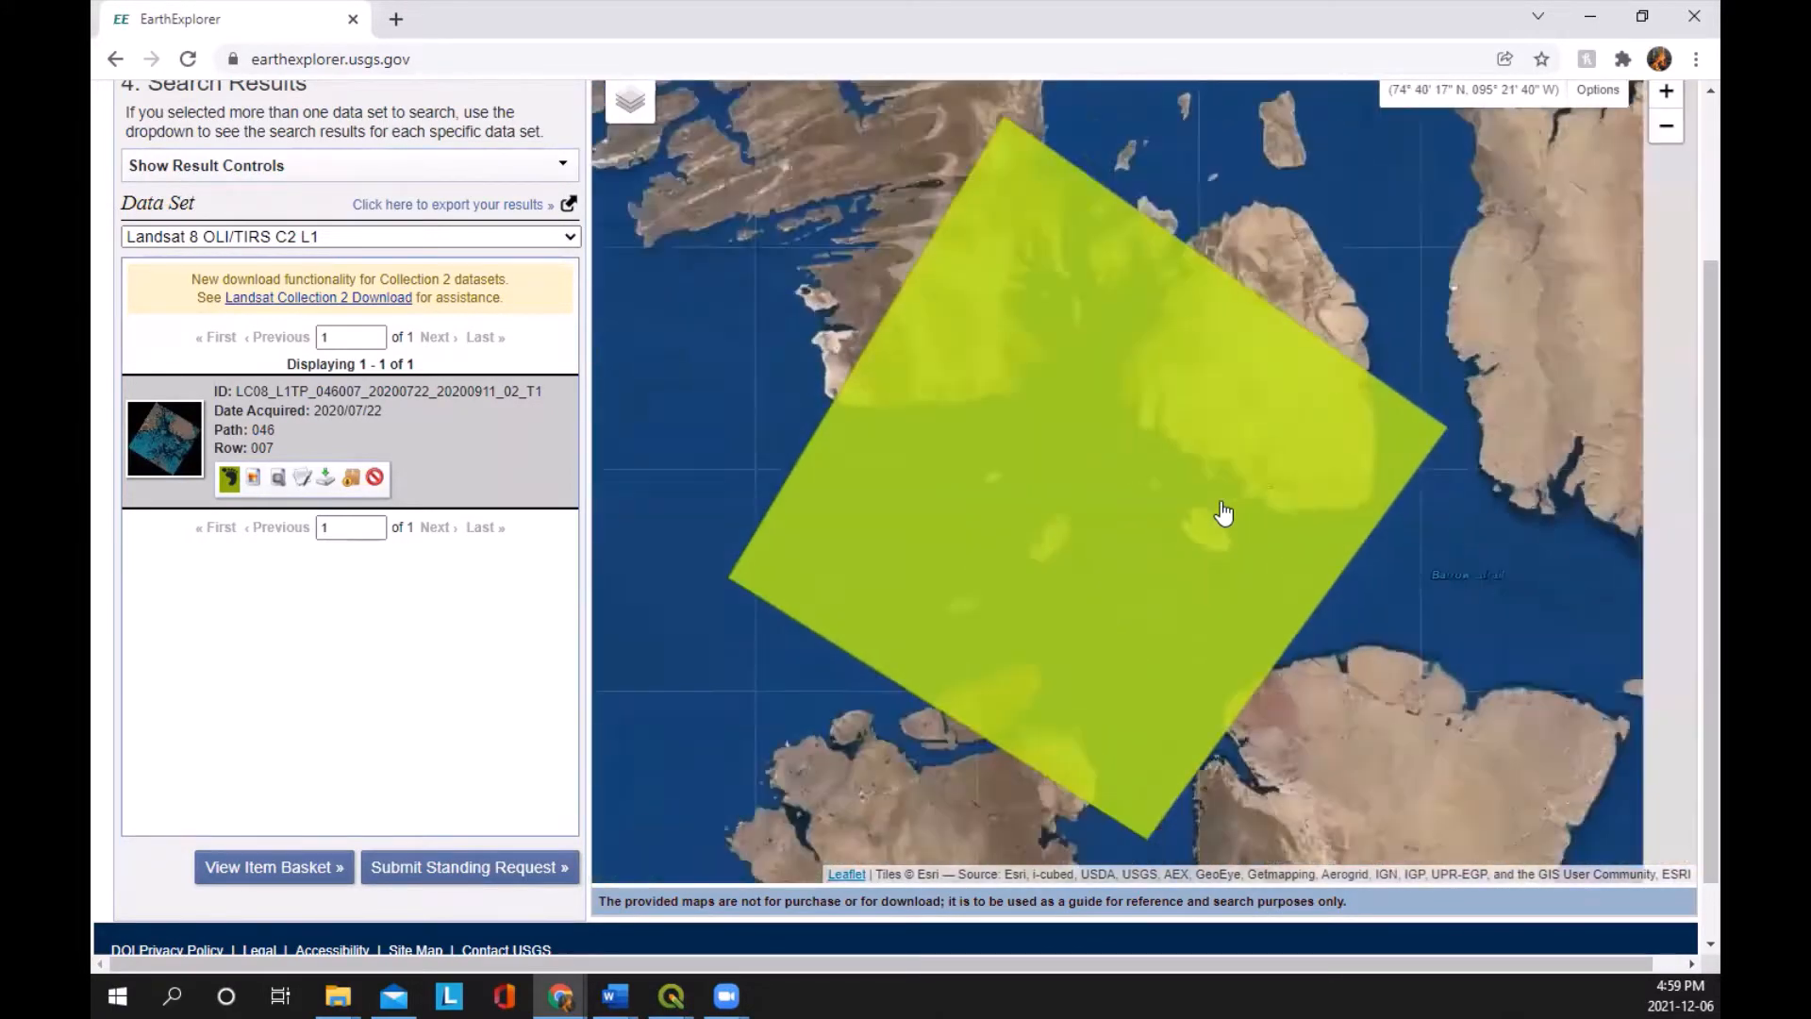
scroll(1223, 513, "down", 1)
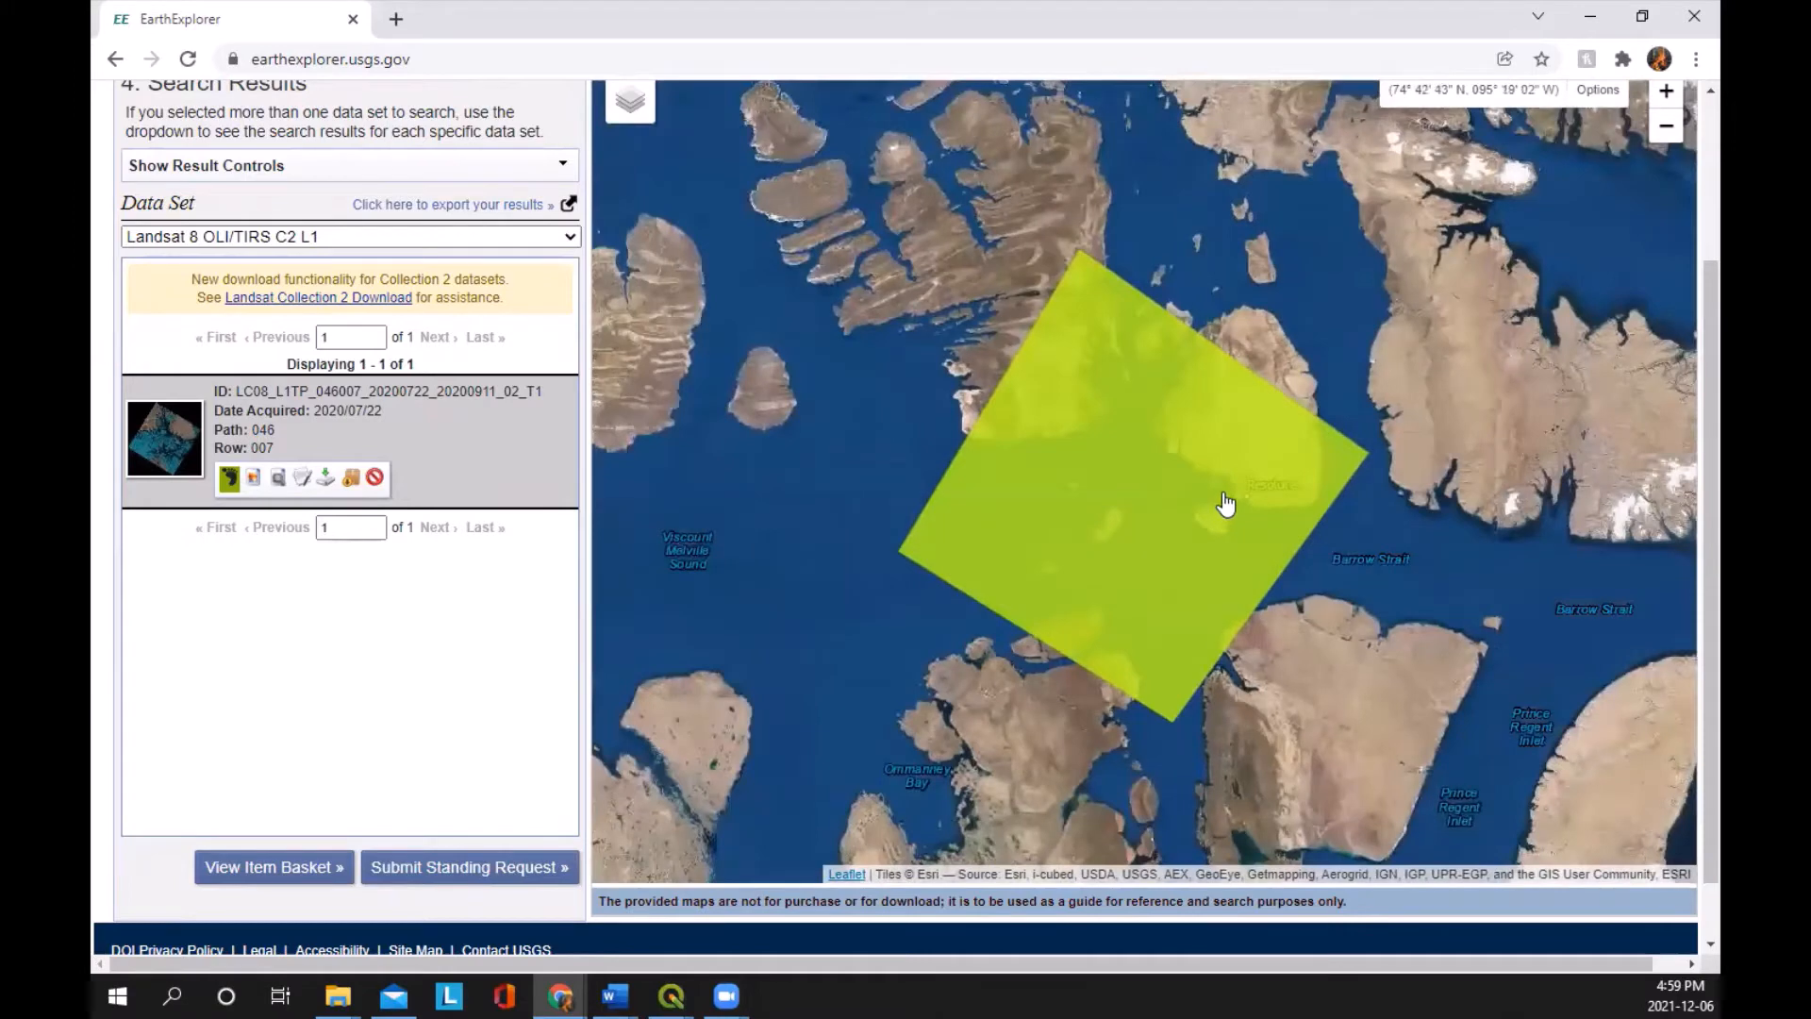
Step: Download the full Landsat Collection 2 Level-1 Product Bundle of the scene and save it as a TAR file
left_click(323, 481)
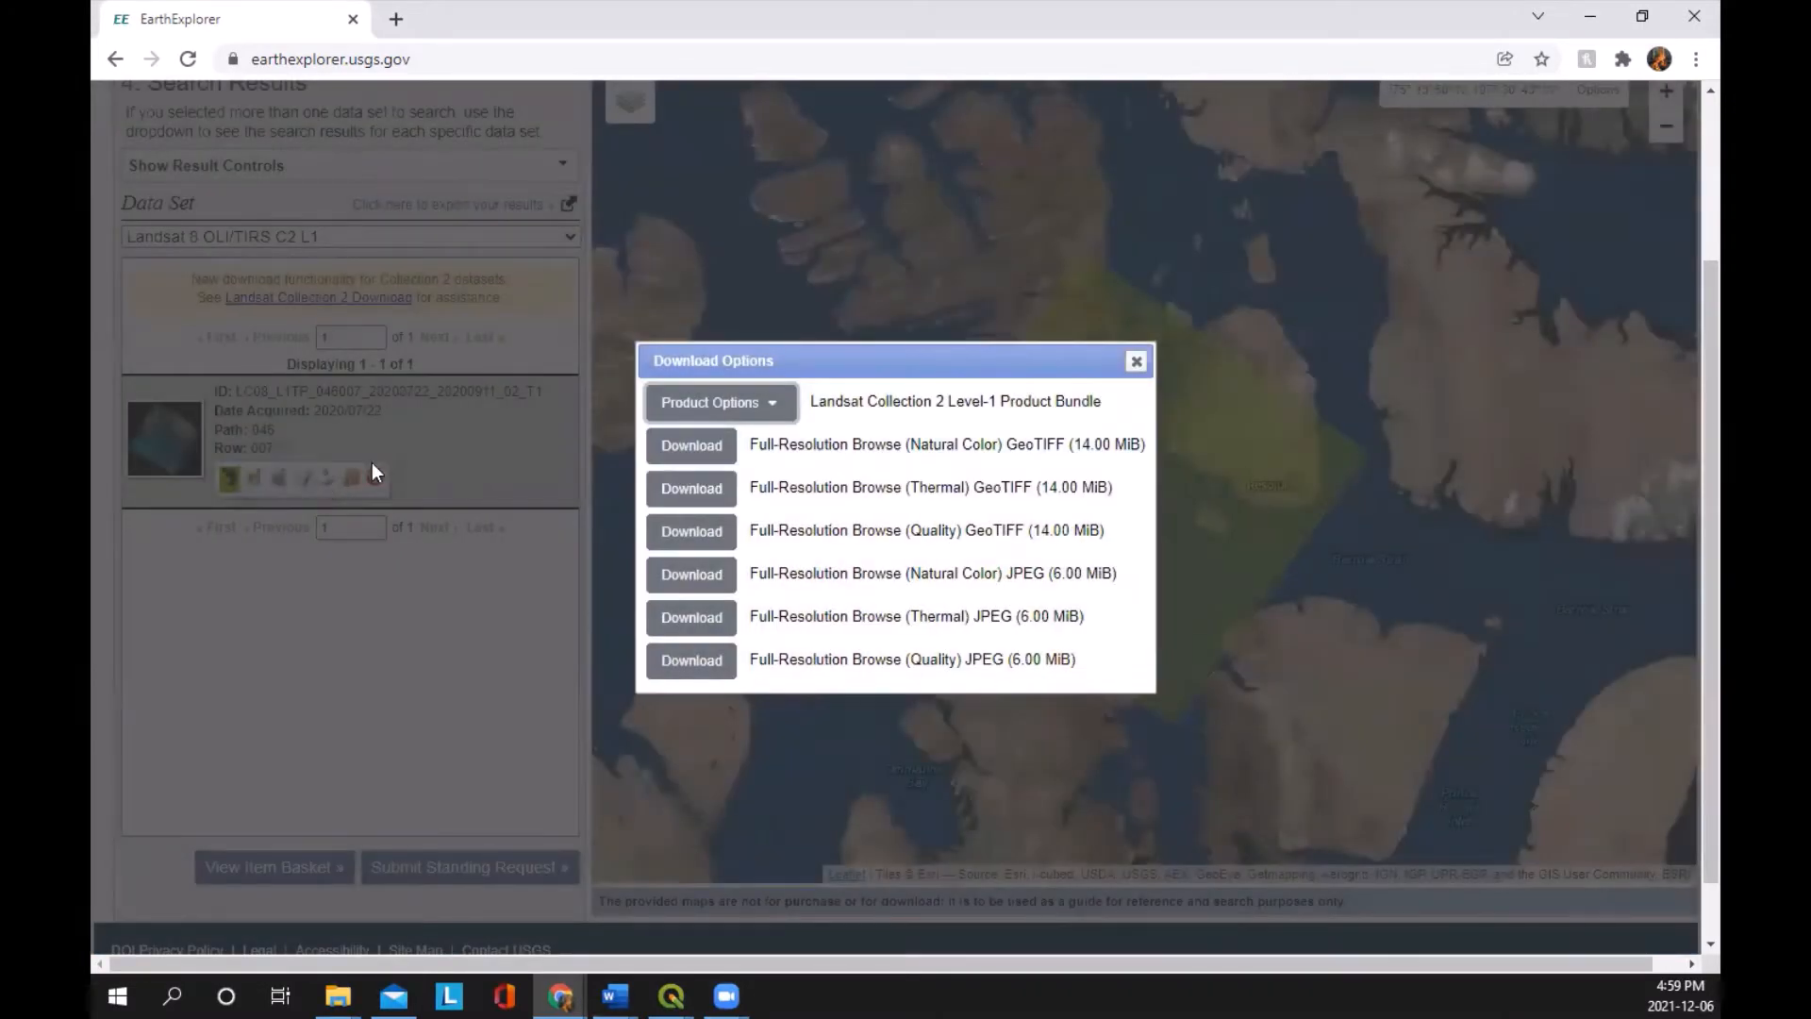
left_click(691, 407)
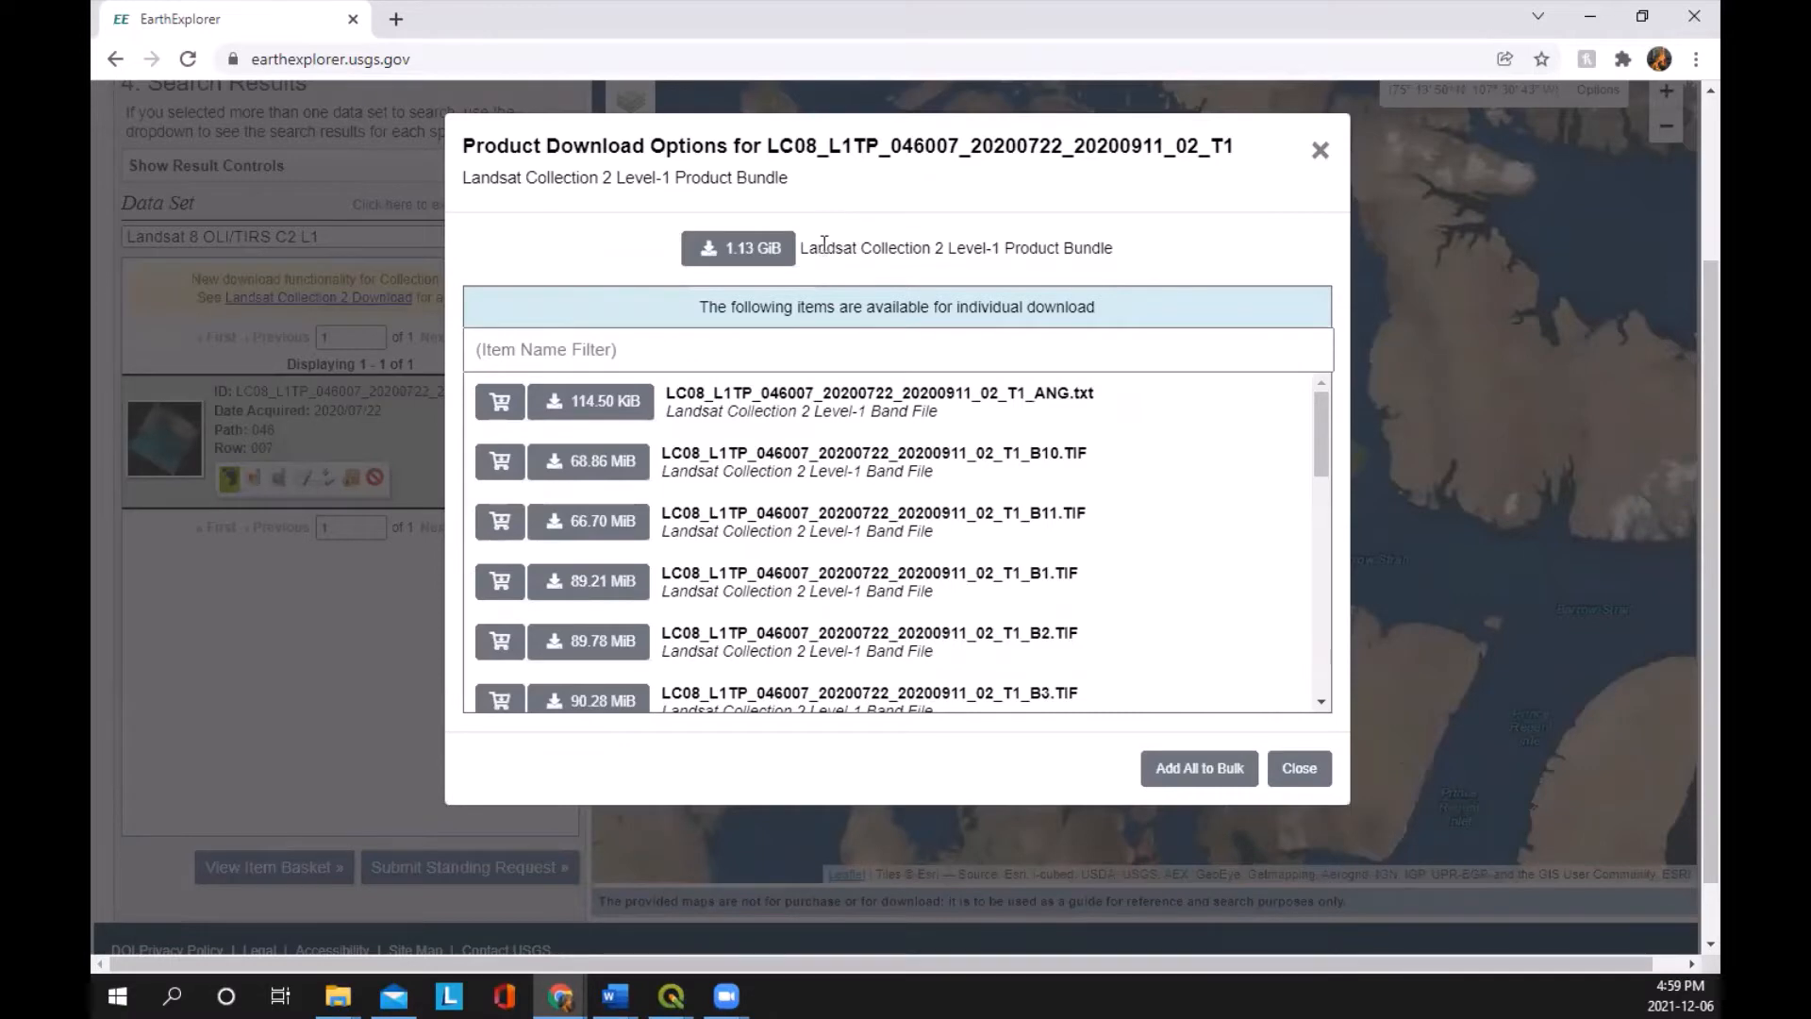
left_click_drag(802, 247, 1120, 255)
left_click(1118, 249)
left_click(746, 250)
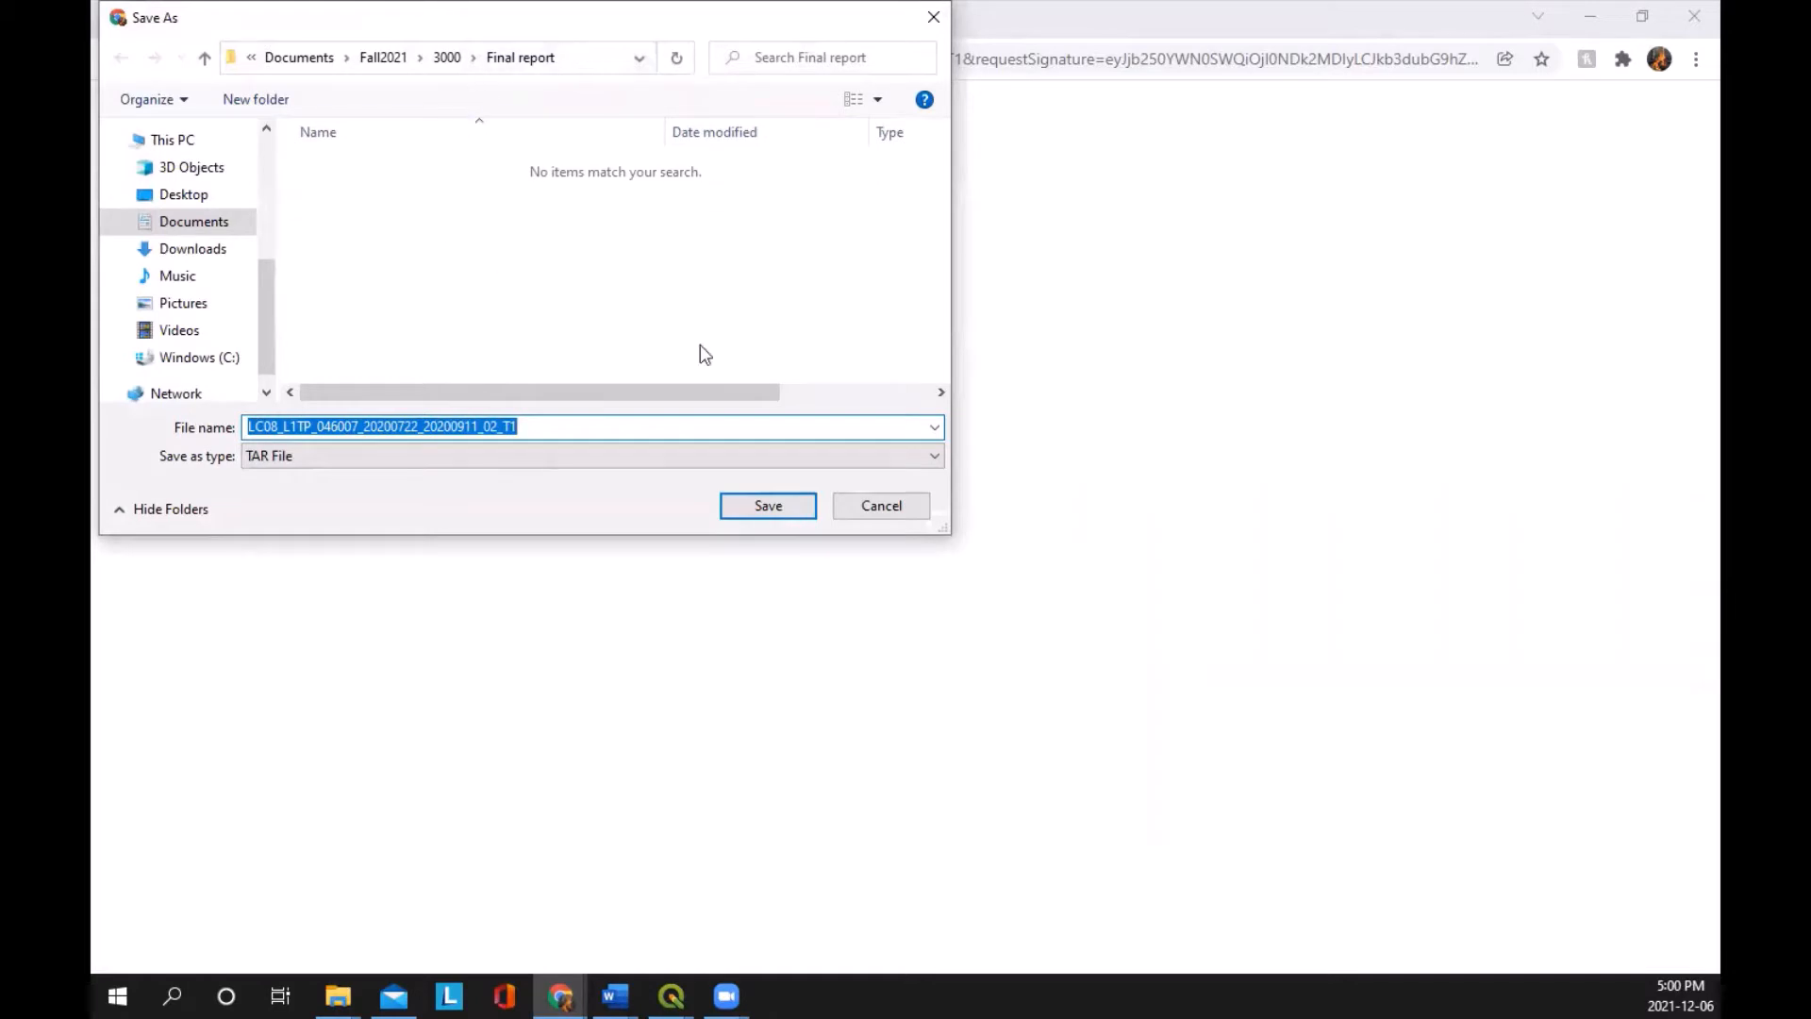
left_click(784, 507)
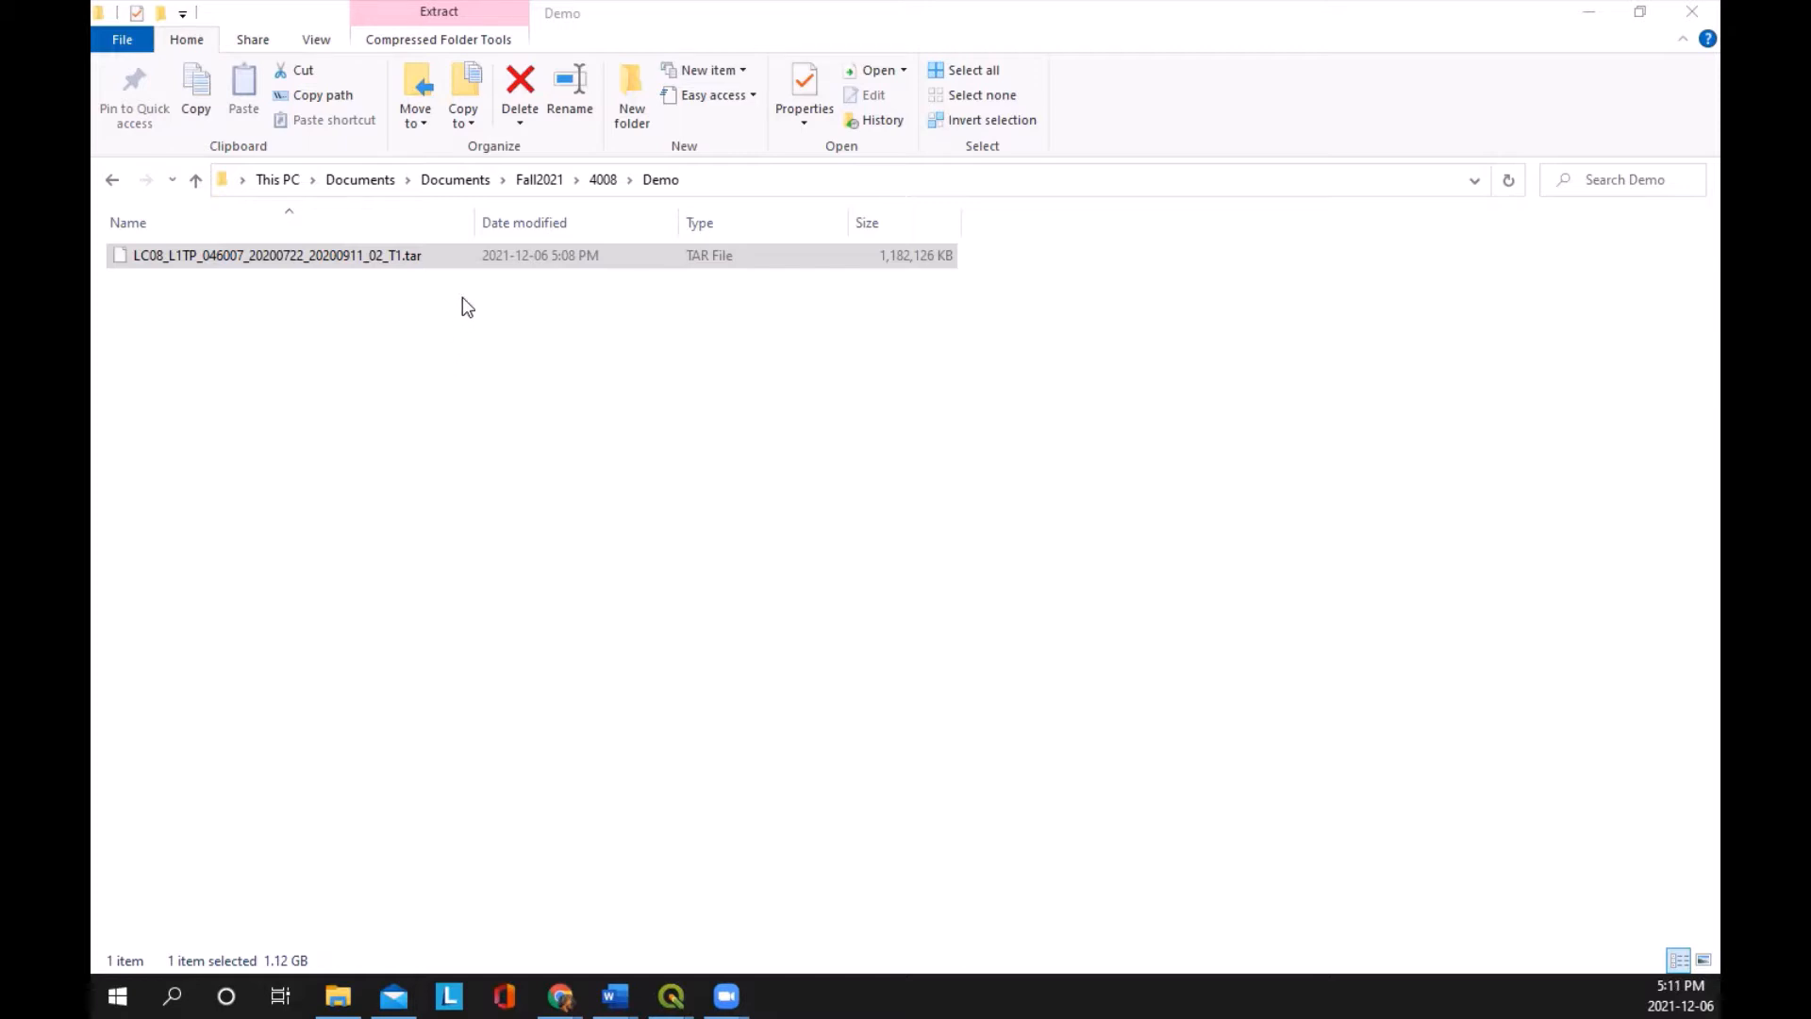
Step: Switch from the file window to the browser and view the Windows downloads on the 7-Zip website
right_click(400, 260)
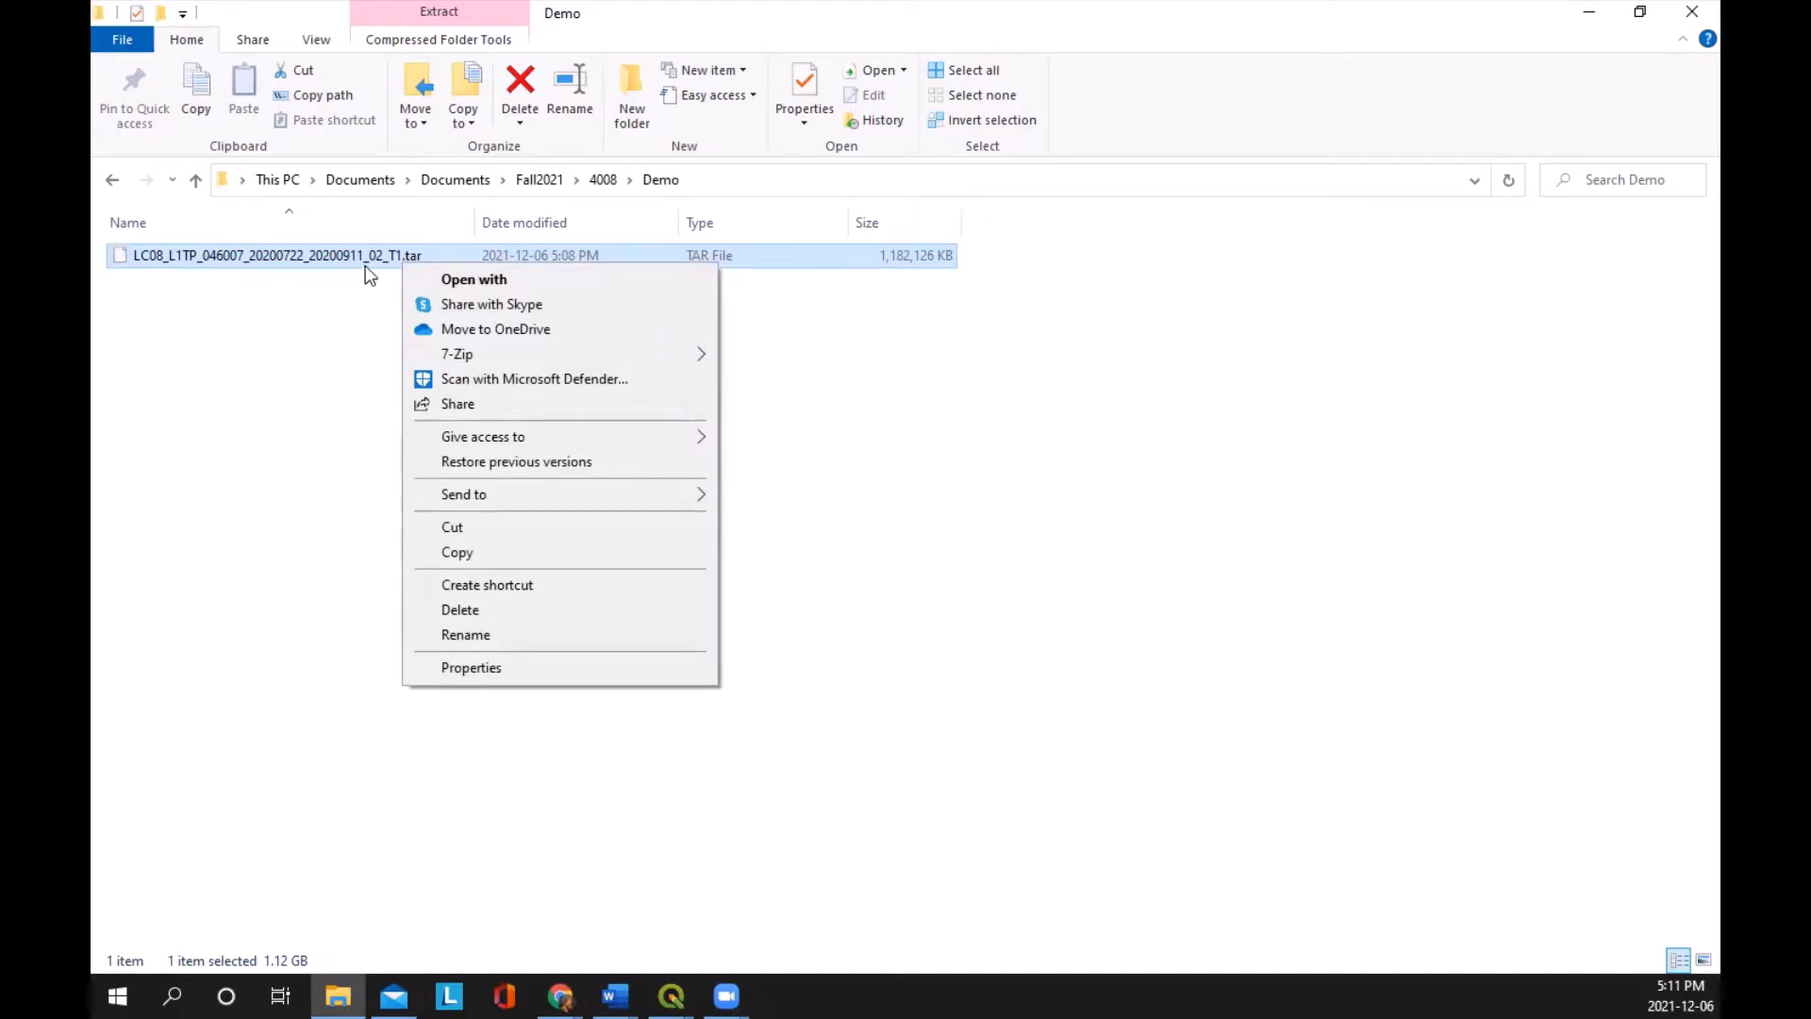
left_click(361, 313)
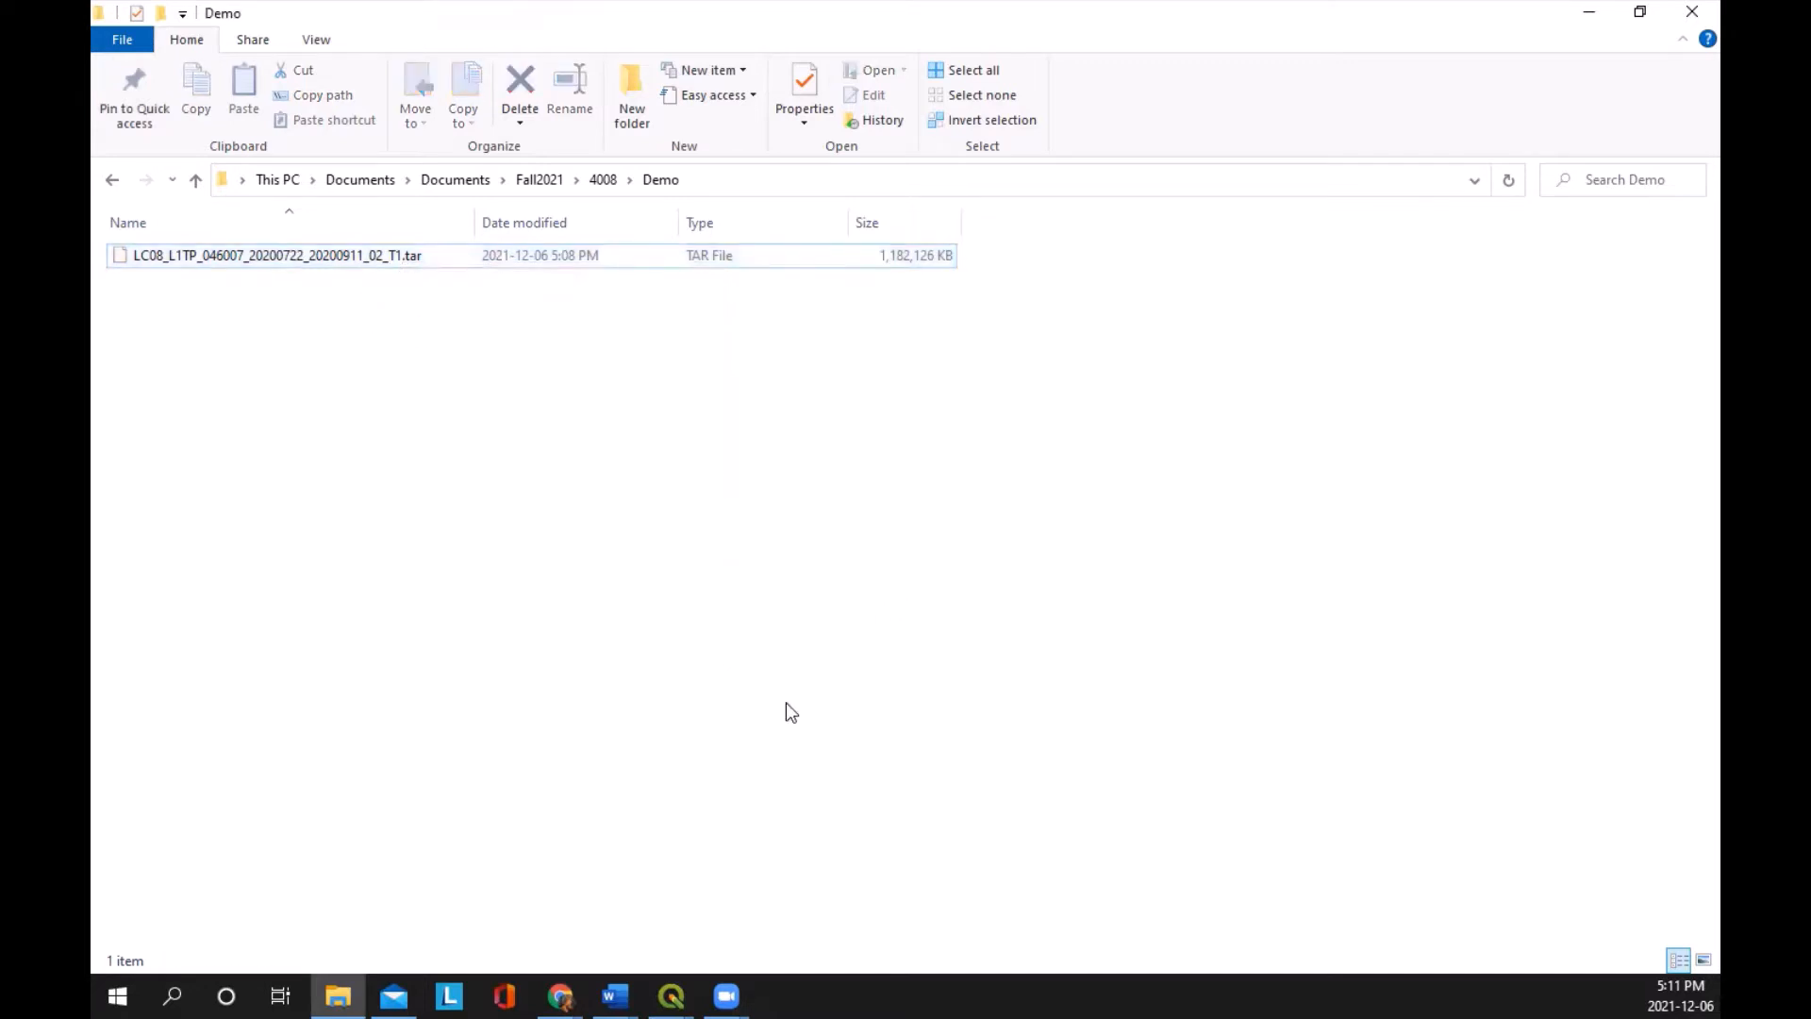
left_click(1591, 11)
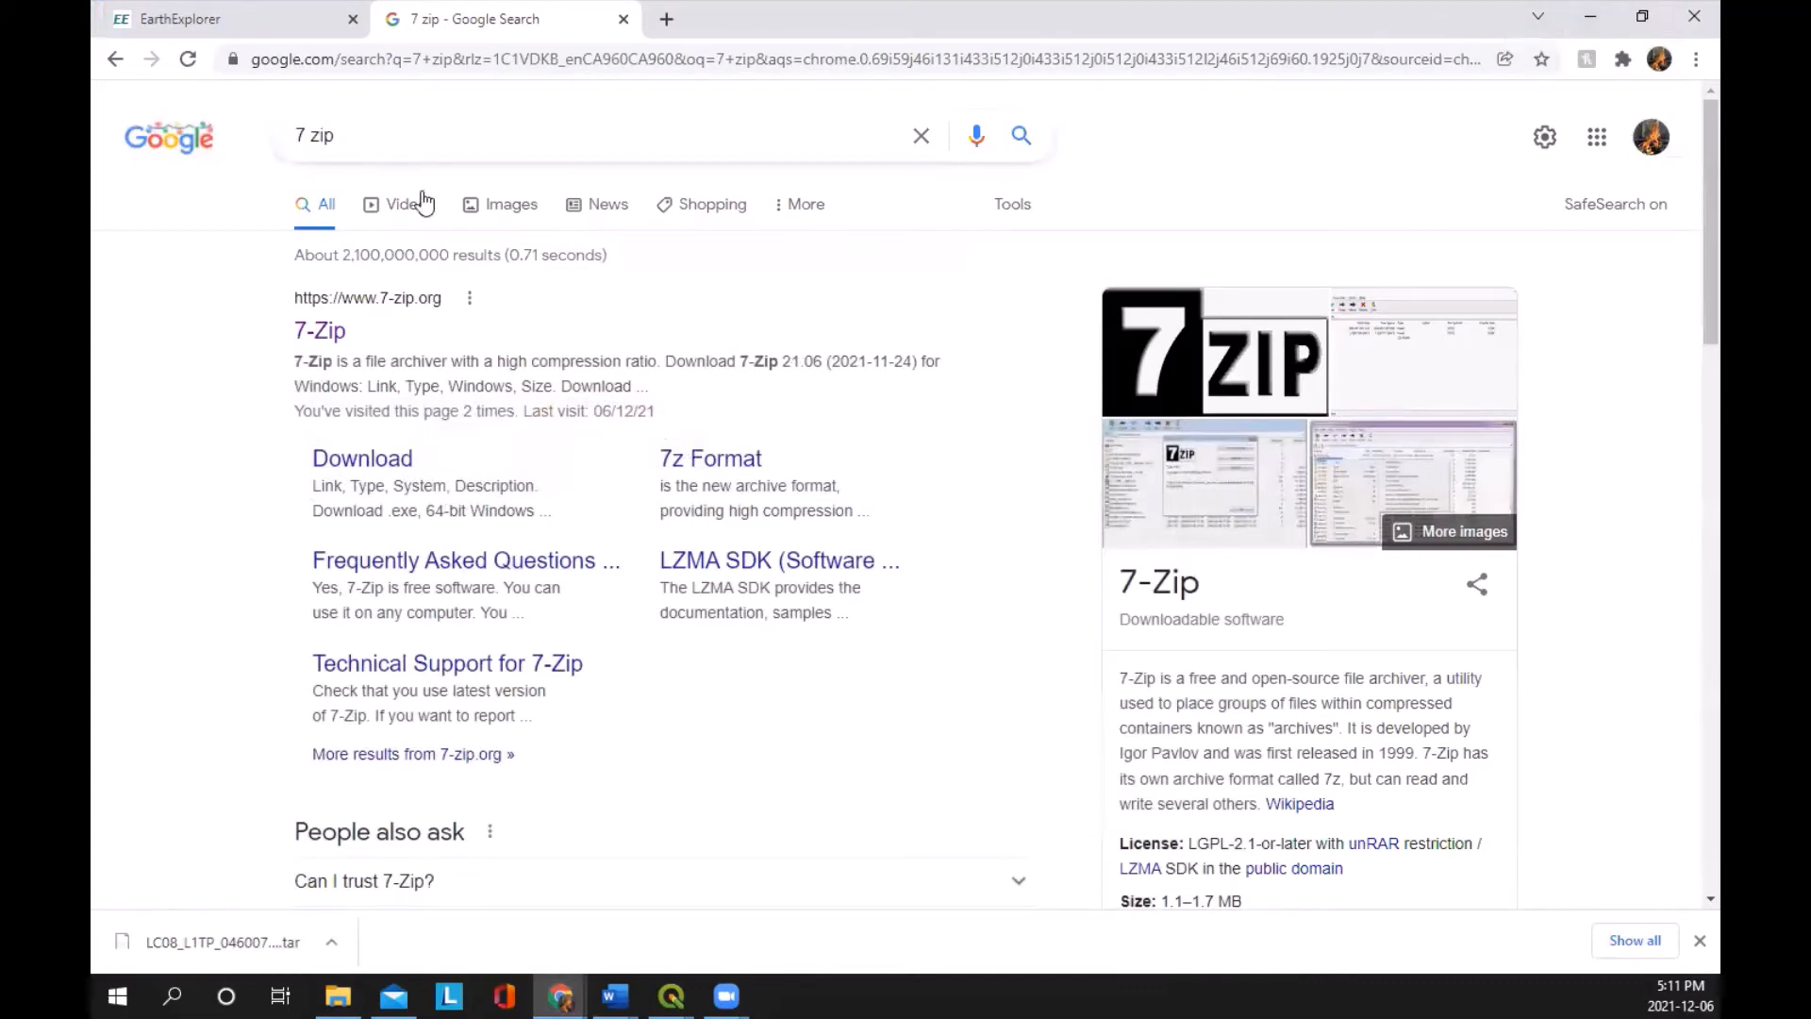
left_click(330, 340)
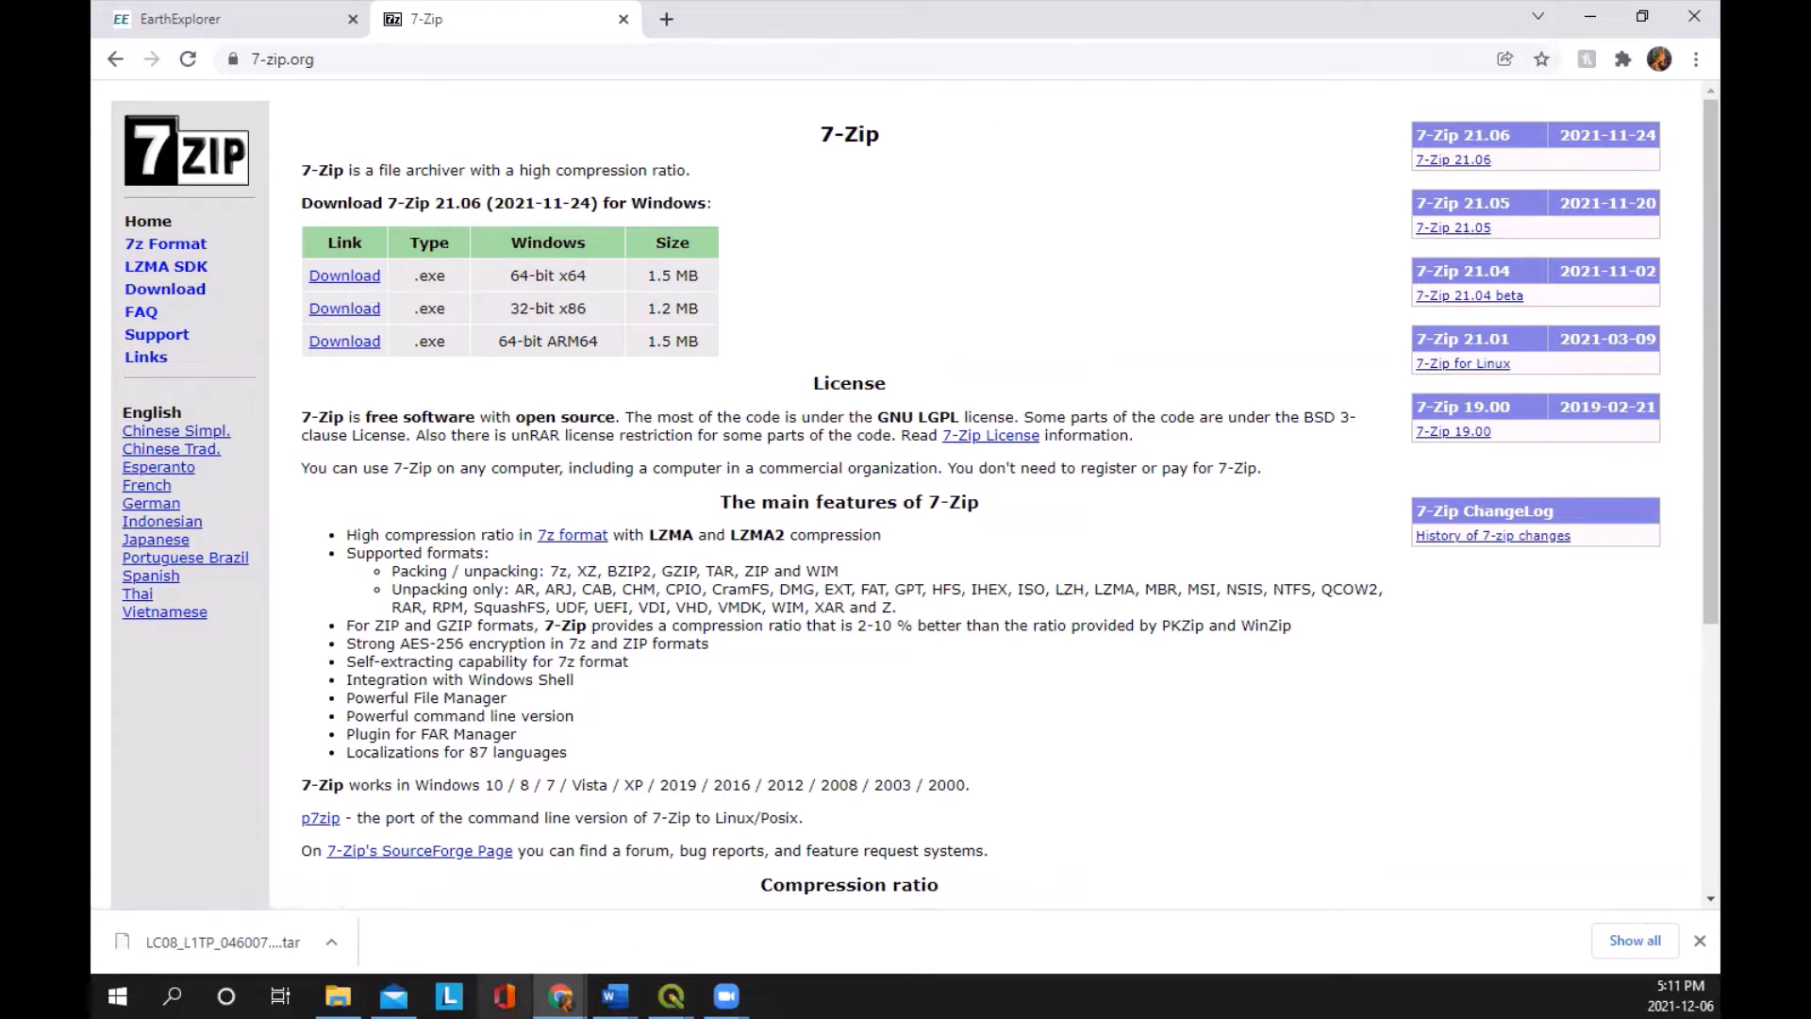
left_click(1590, 15)
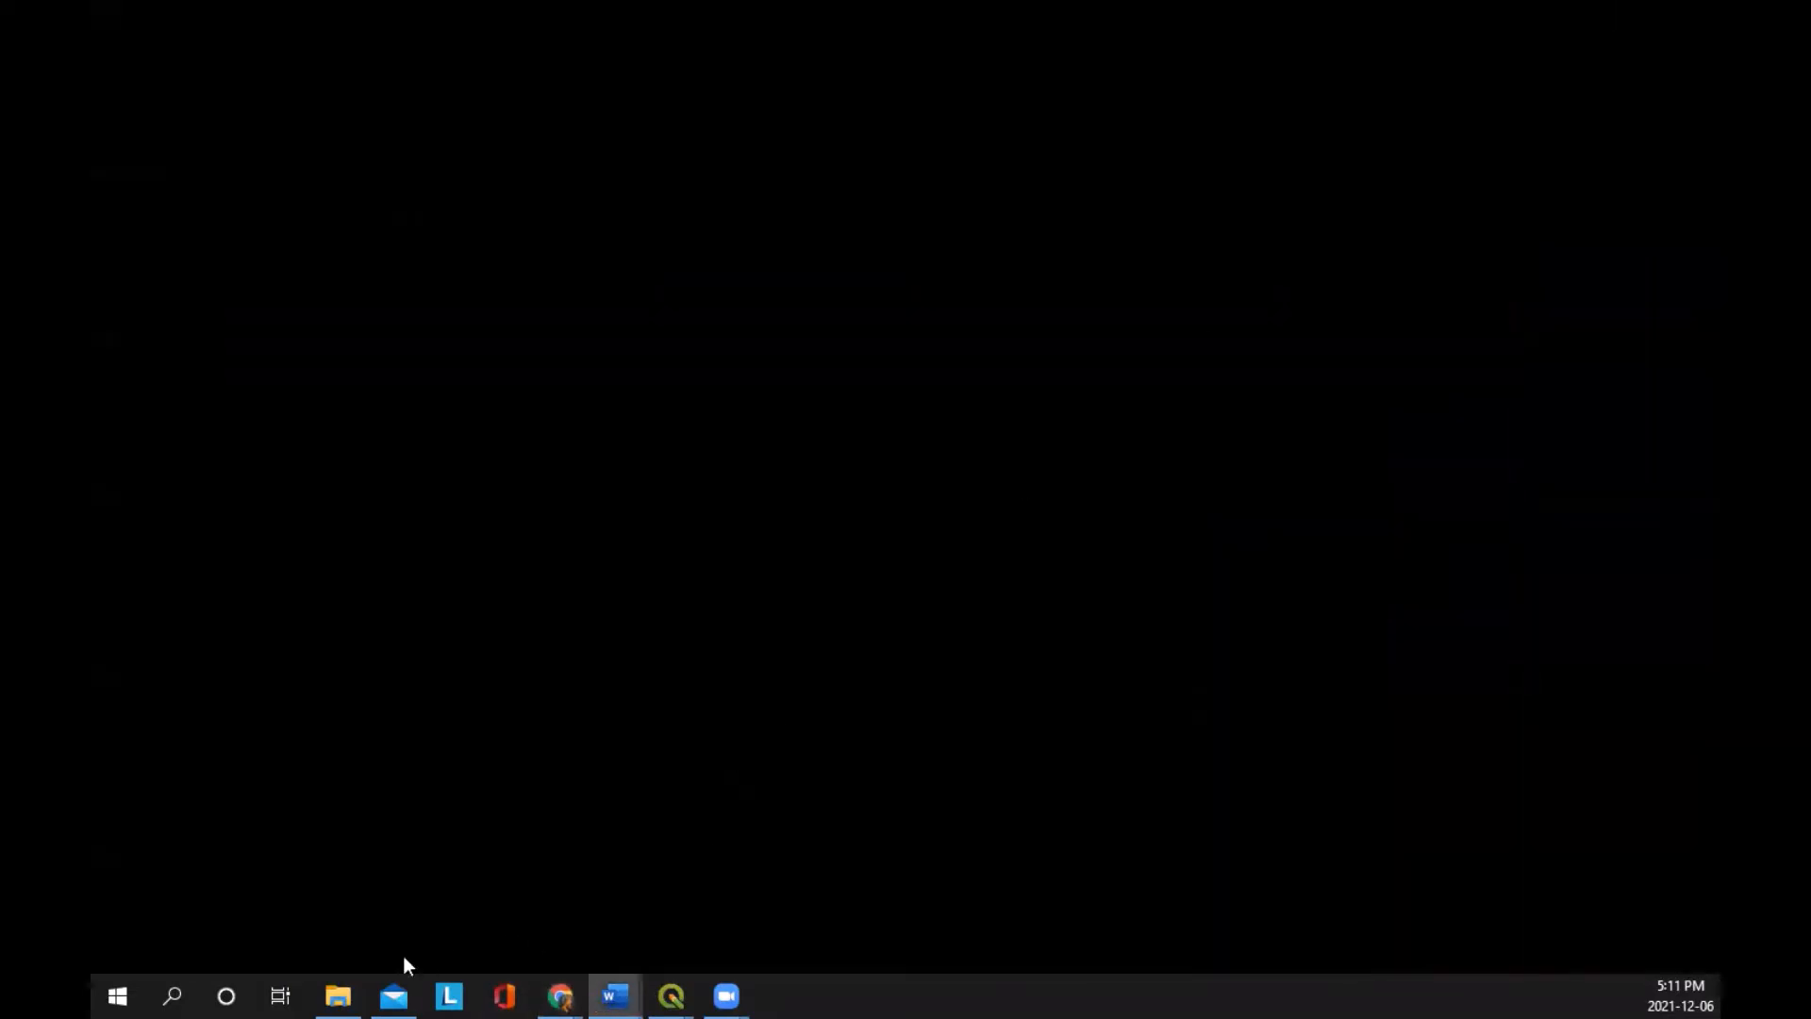
Step: Return to the Demo folder and extract the LC08_L1TP_046007_20200722_20200911_02_T1.tar archive there with 7-Zip
left_click(338, 996)
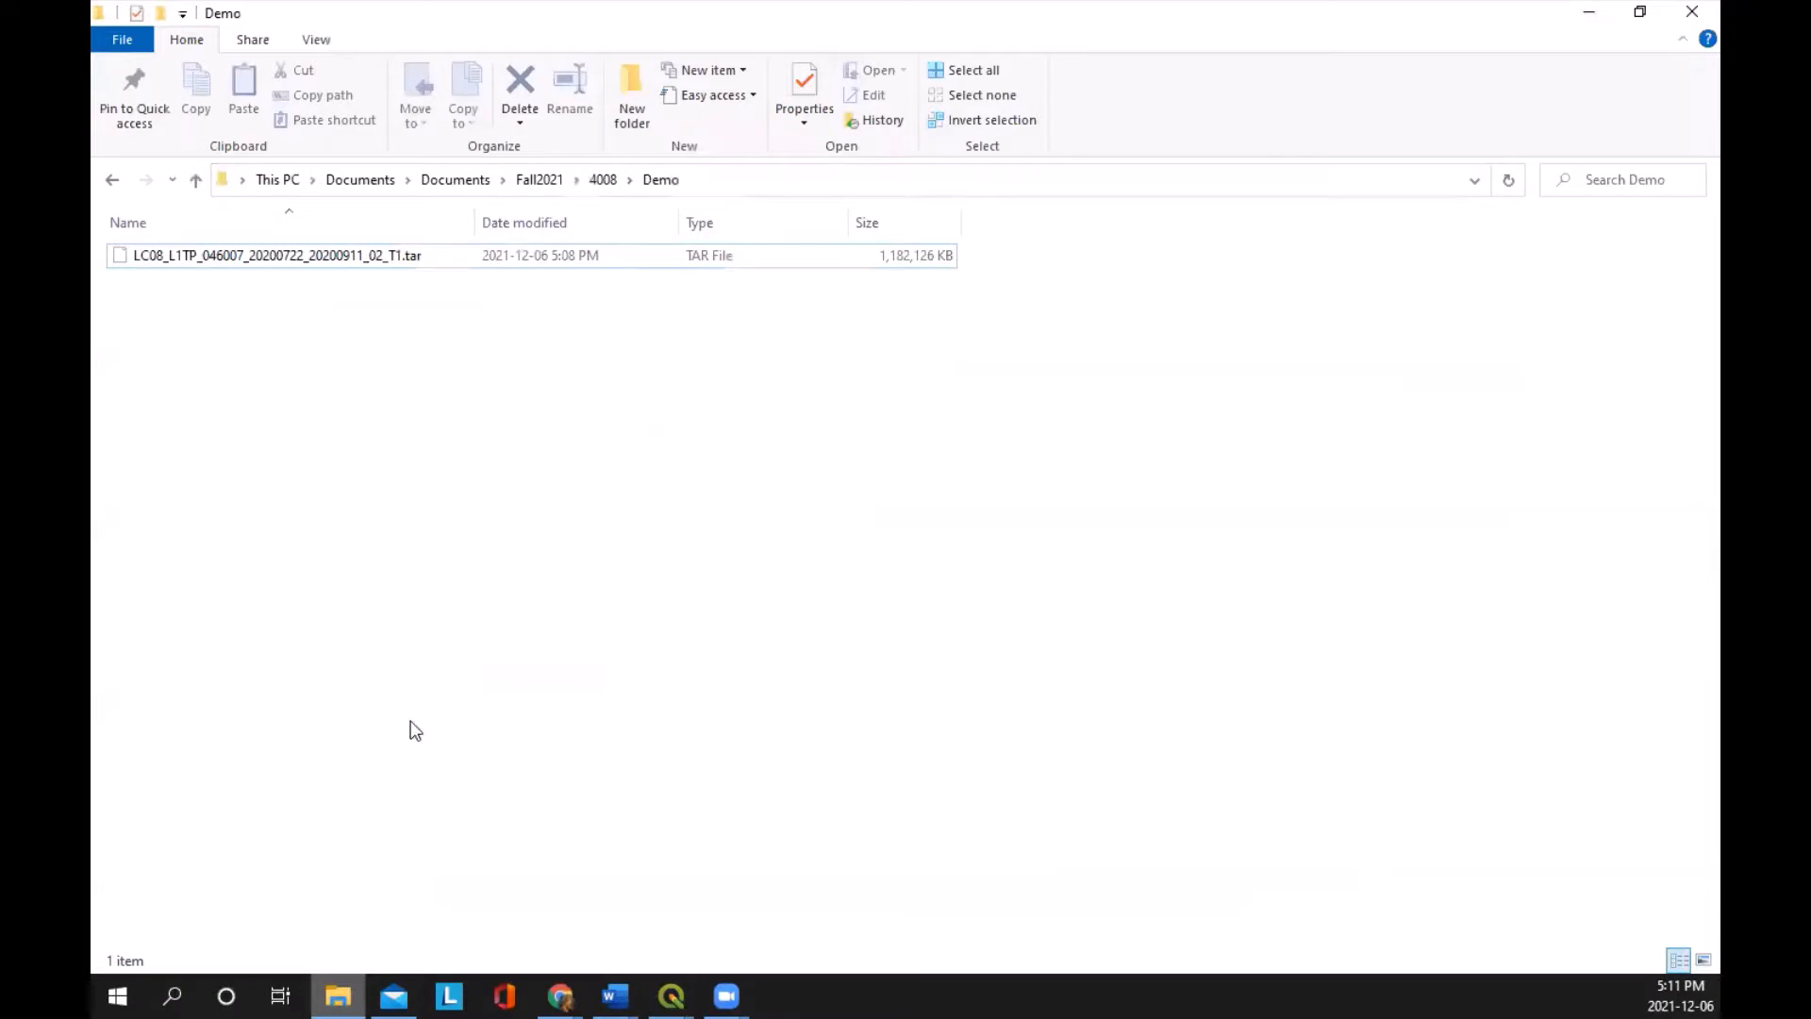
right_click(439, 262)
right_click(365, 265)
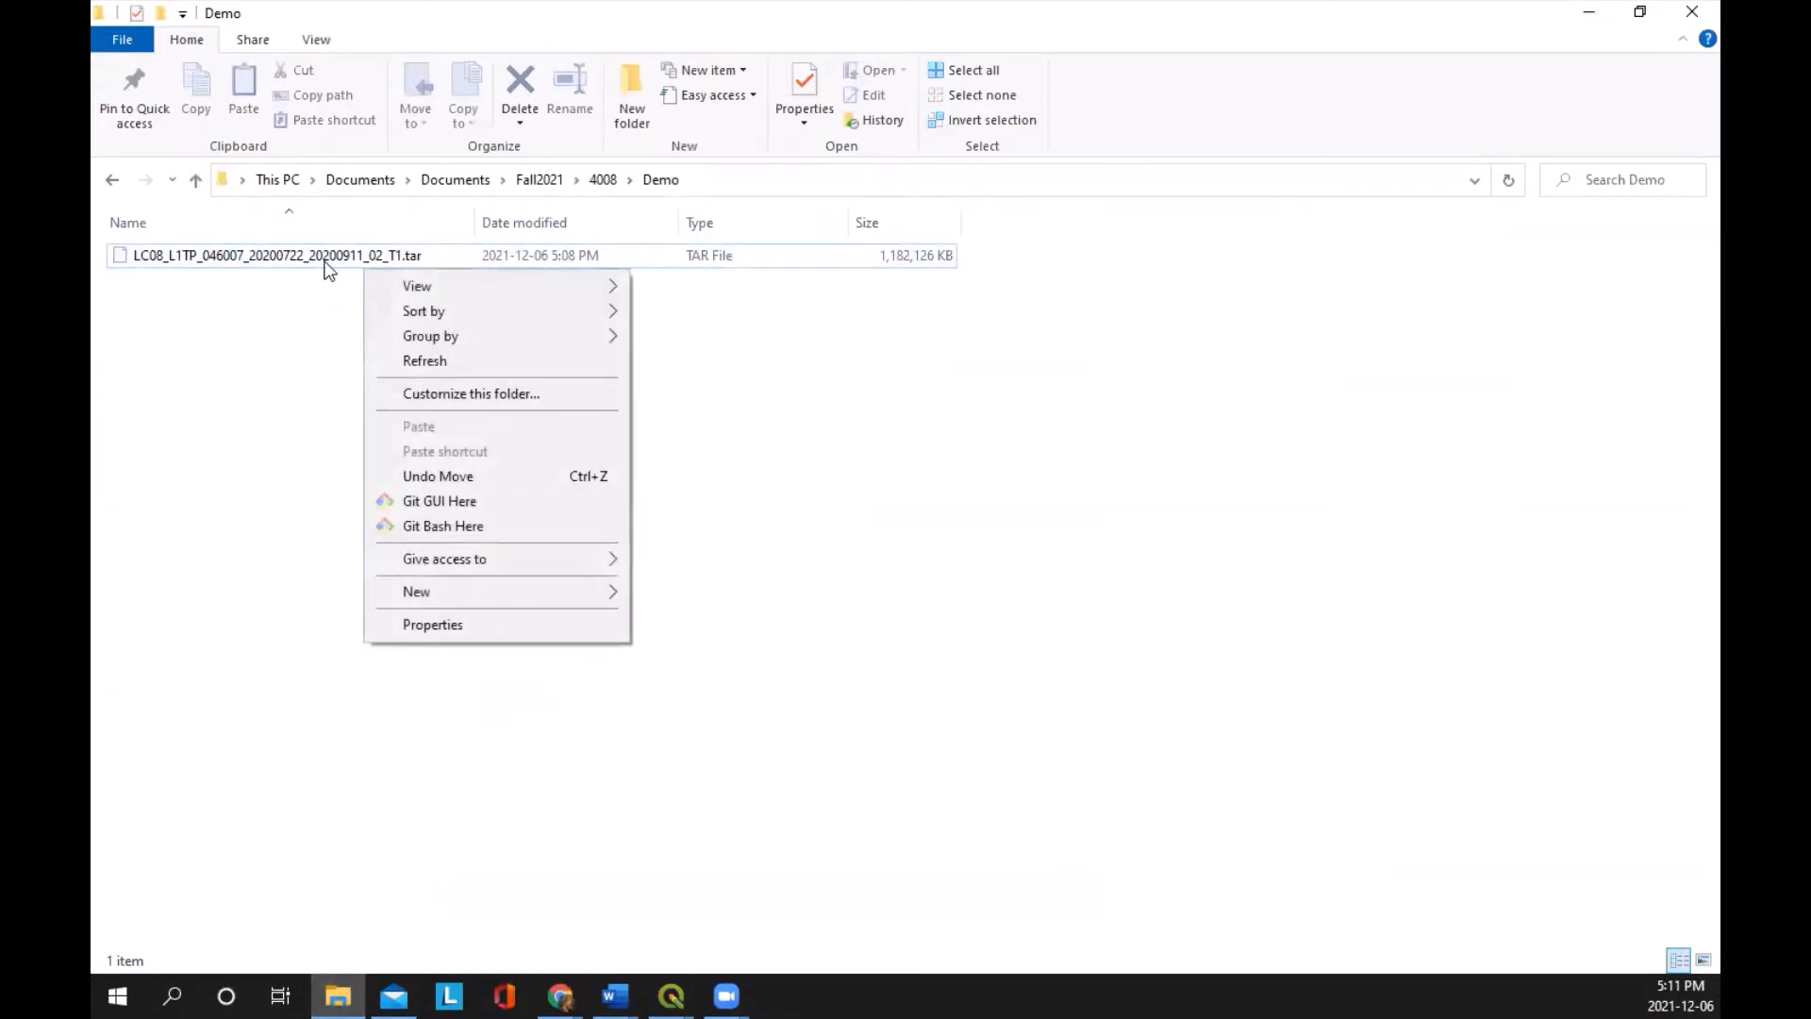
right_click(329, 269)
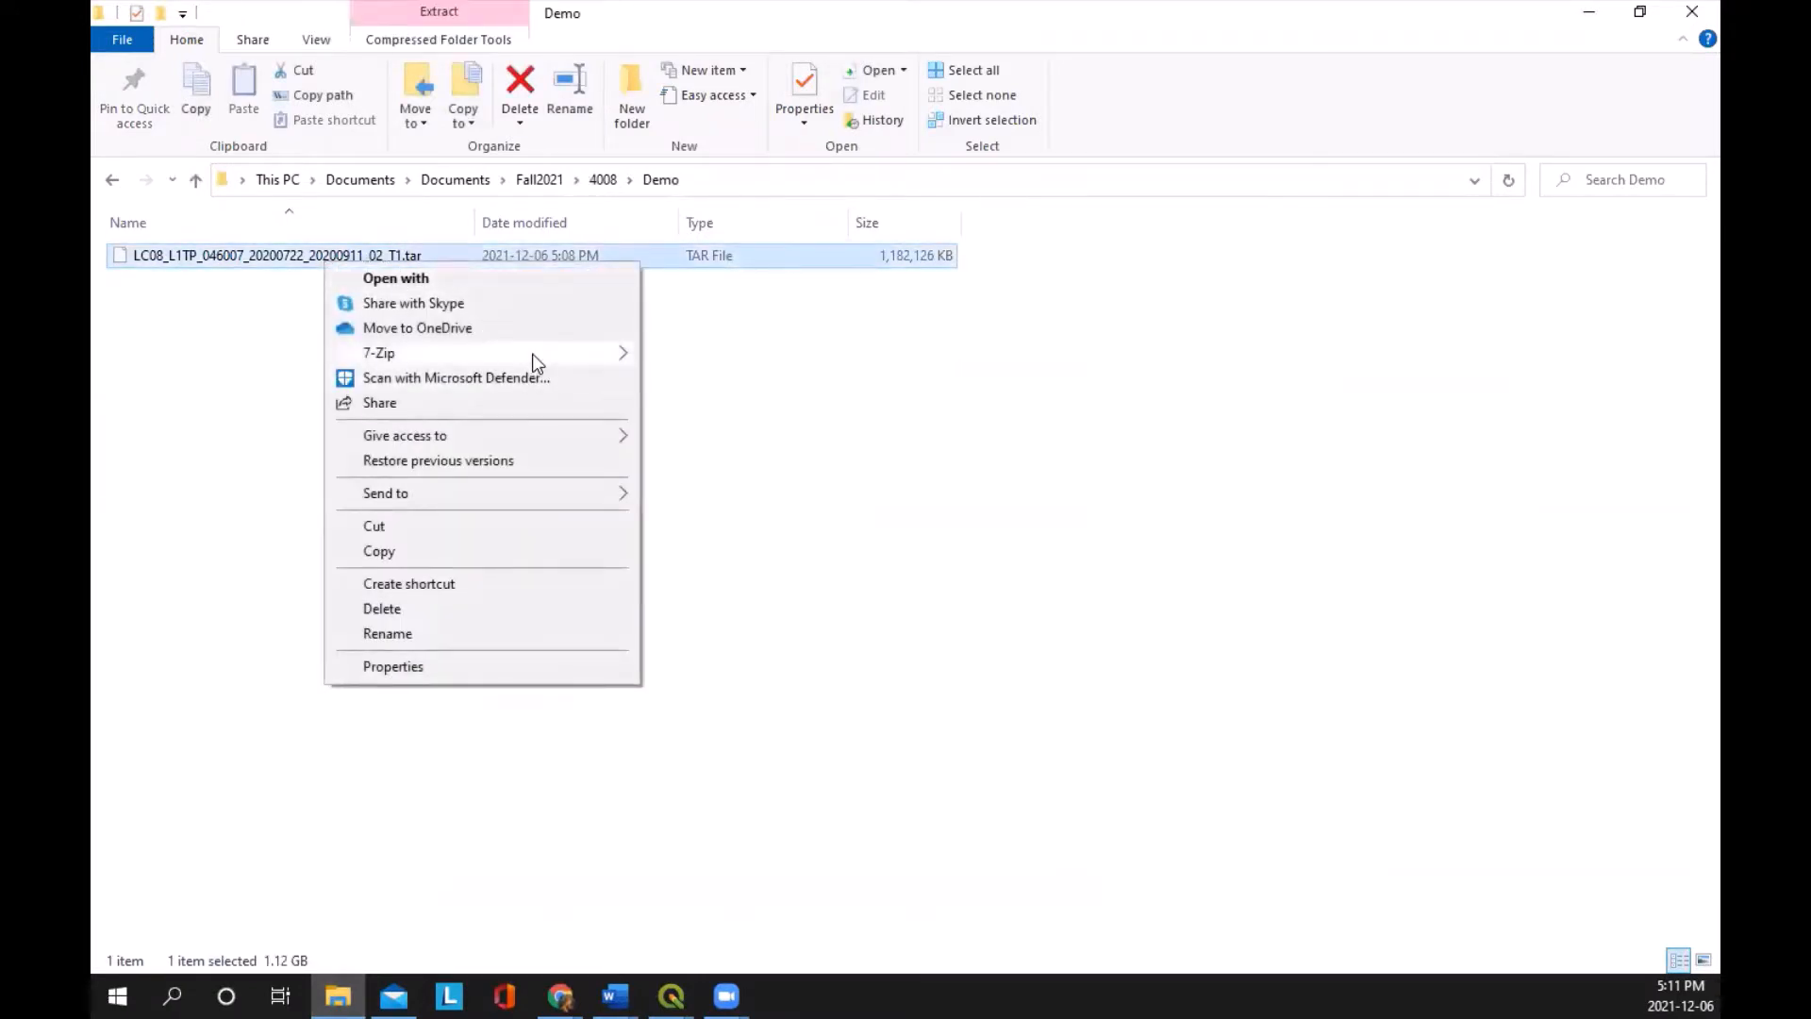
mouse_move(535, 361)
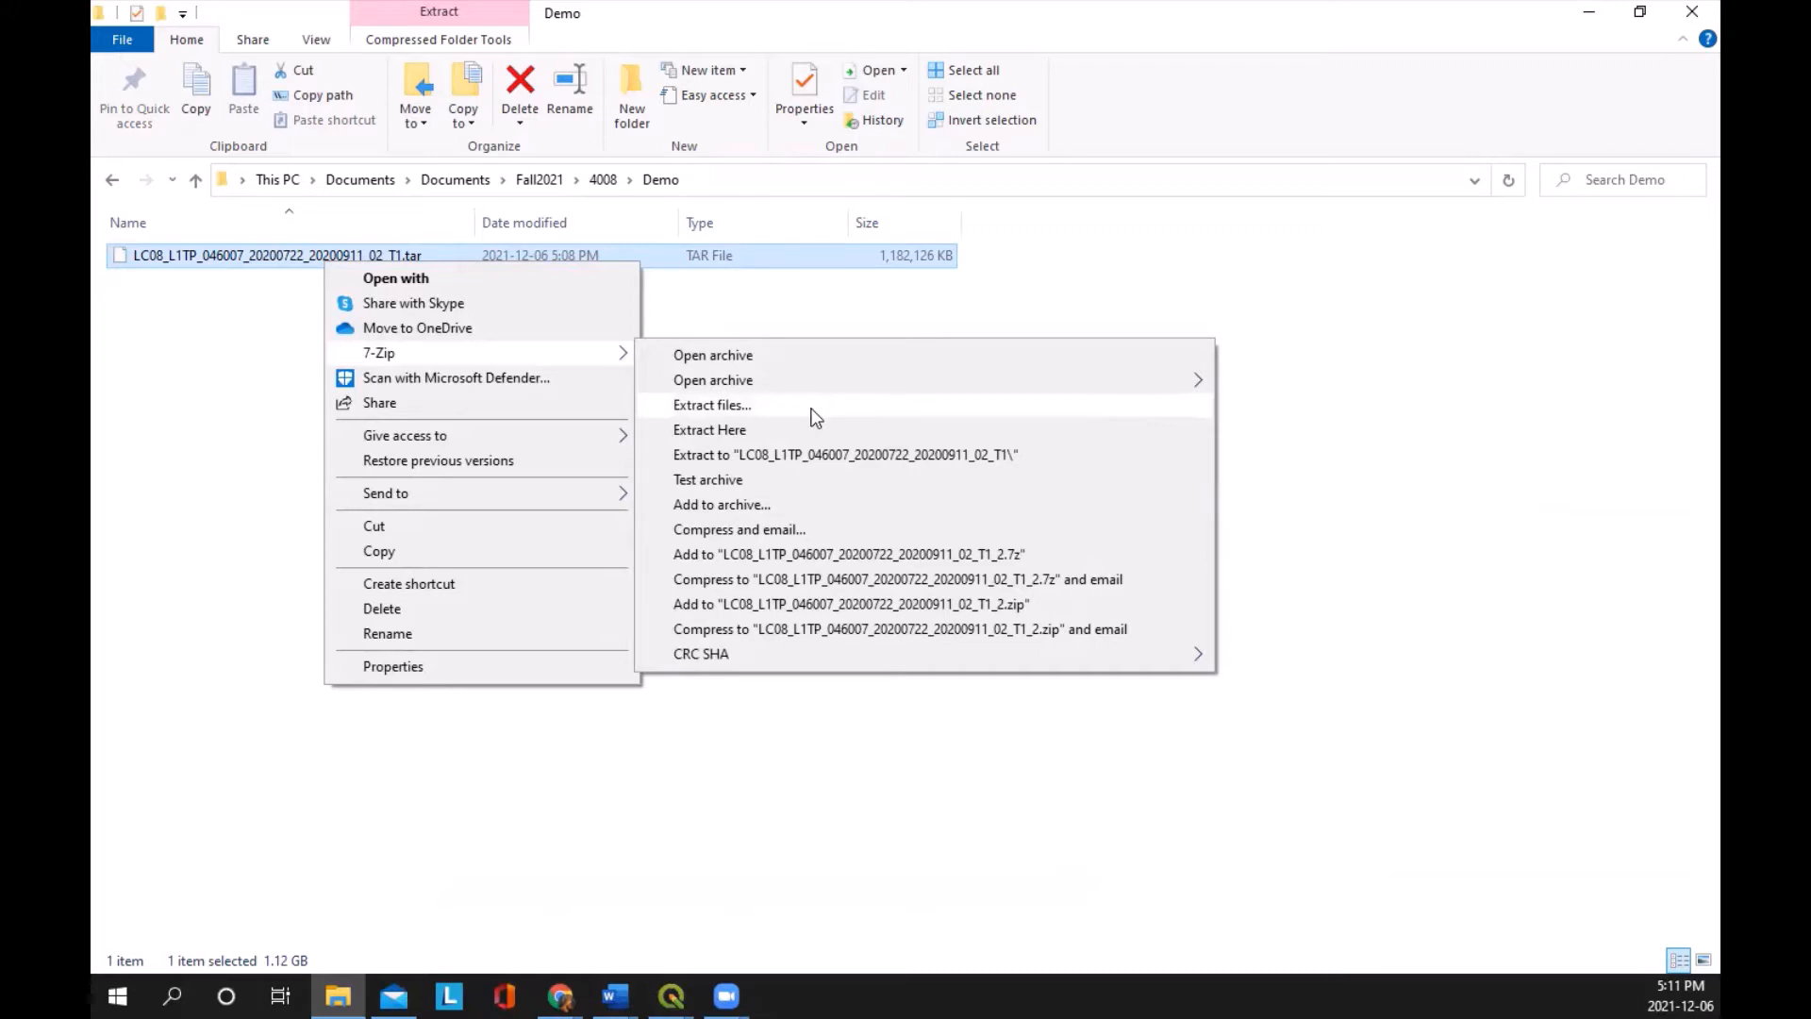
left_click(738, 435)
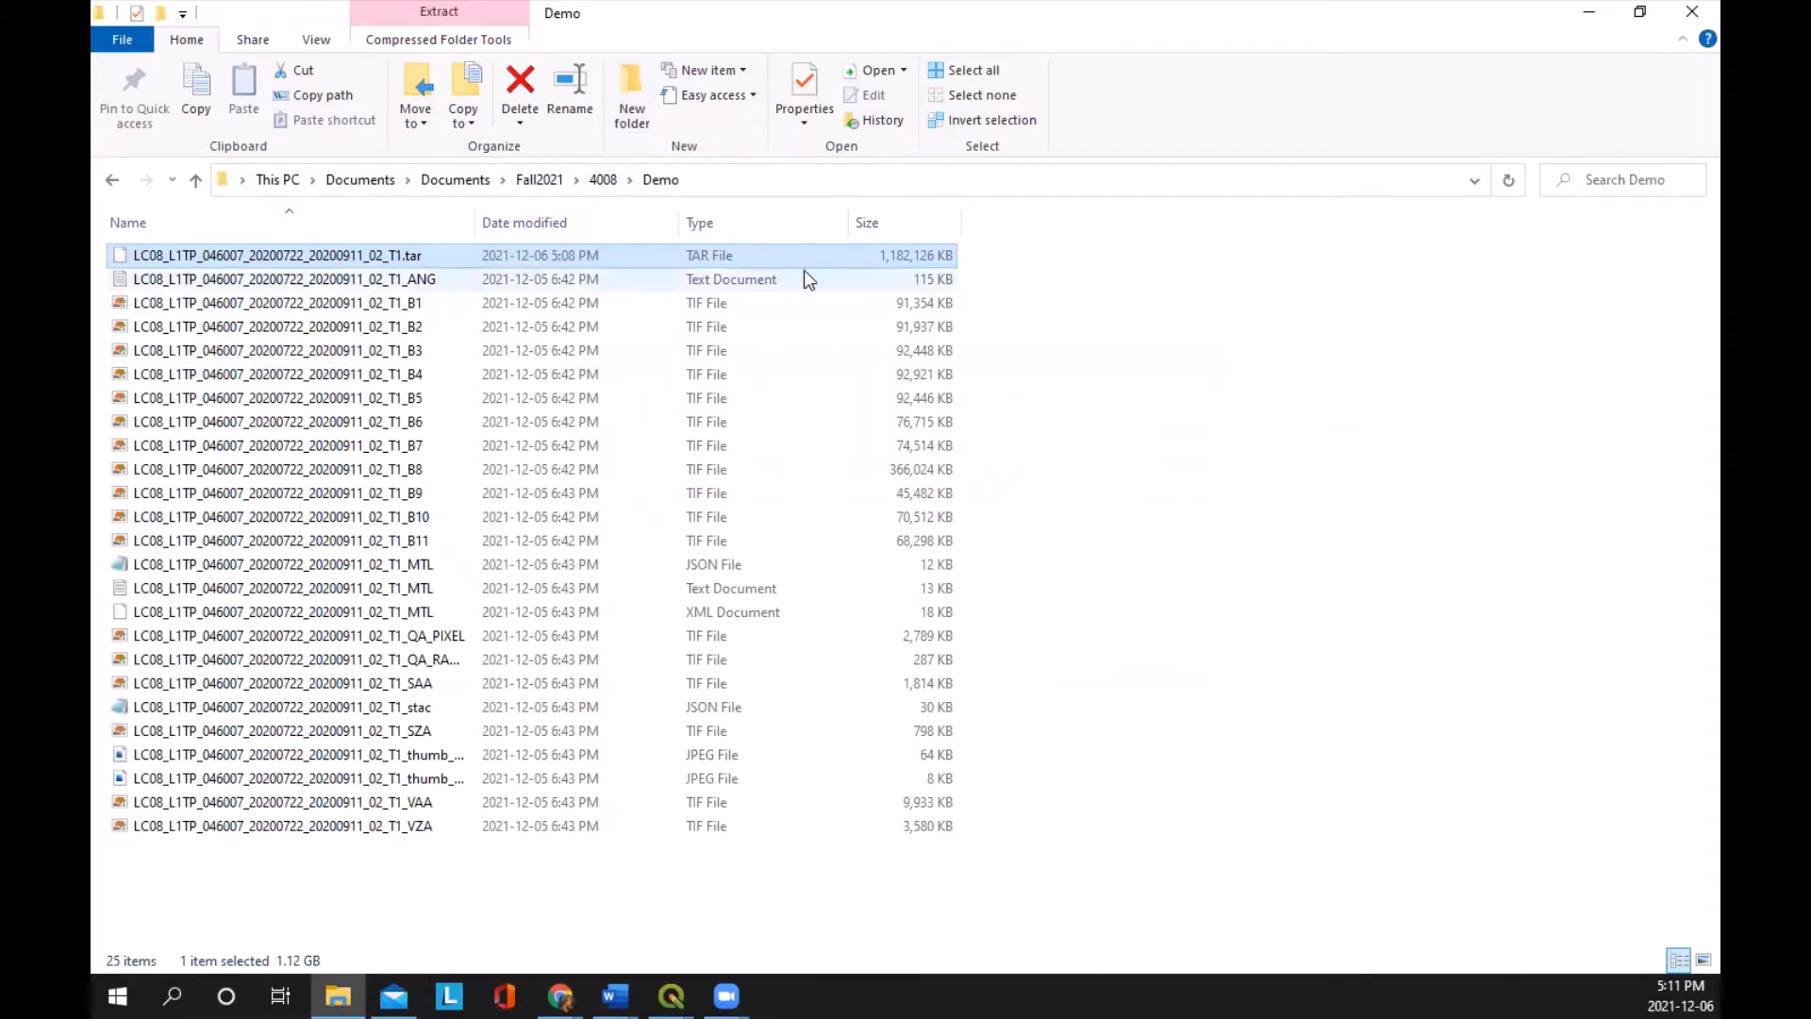
Step: Delete the original .tar archive from the Demo folder
left_click(355, 255)
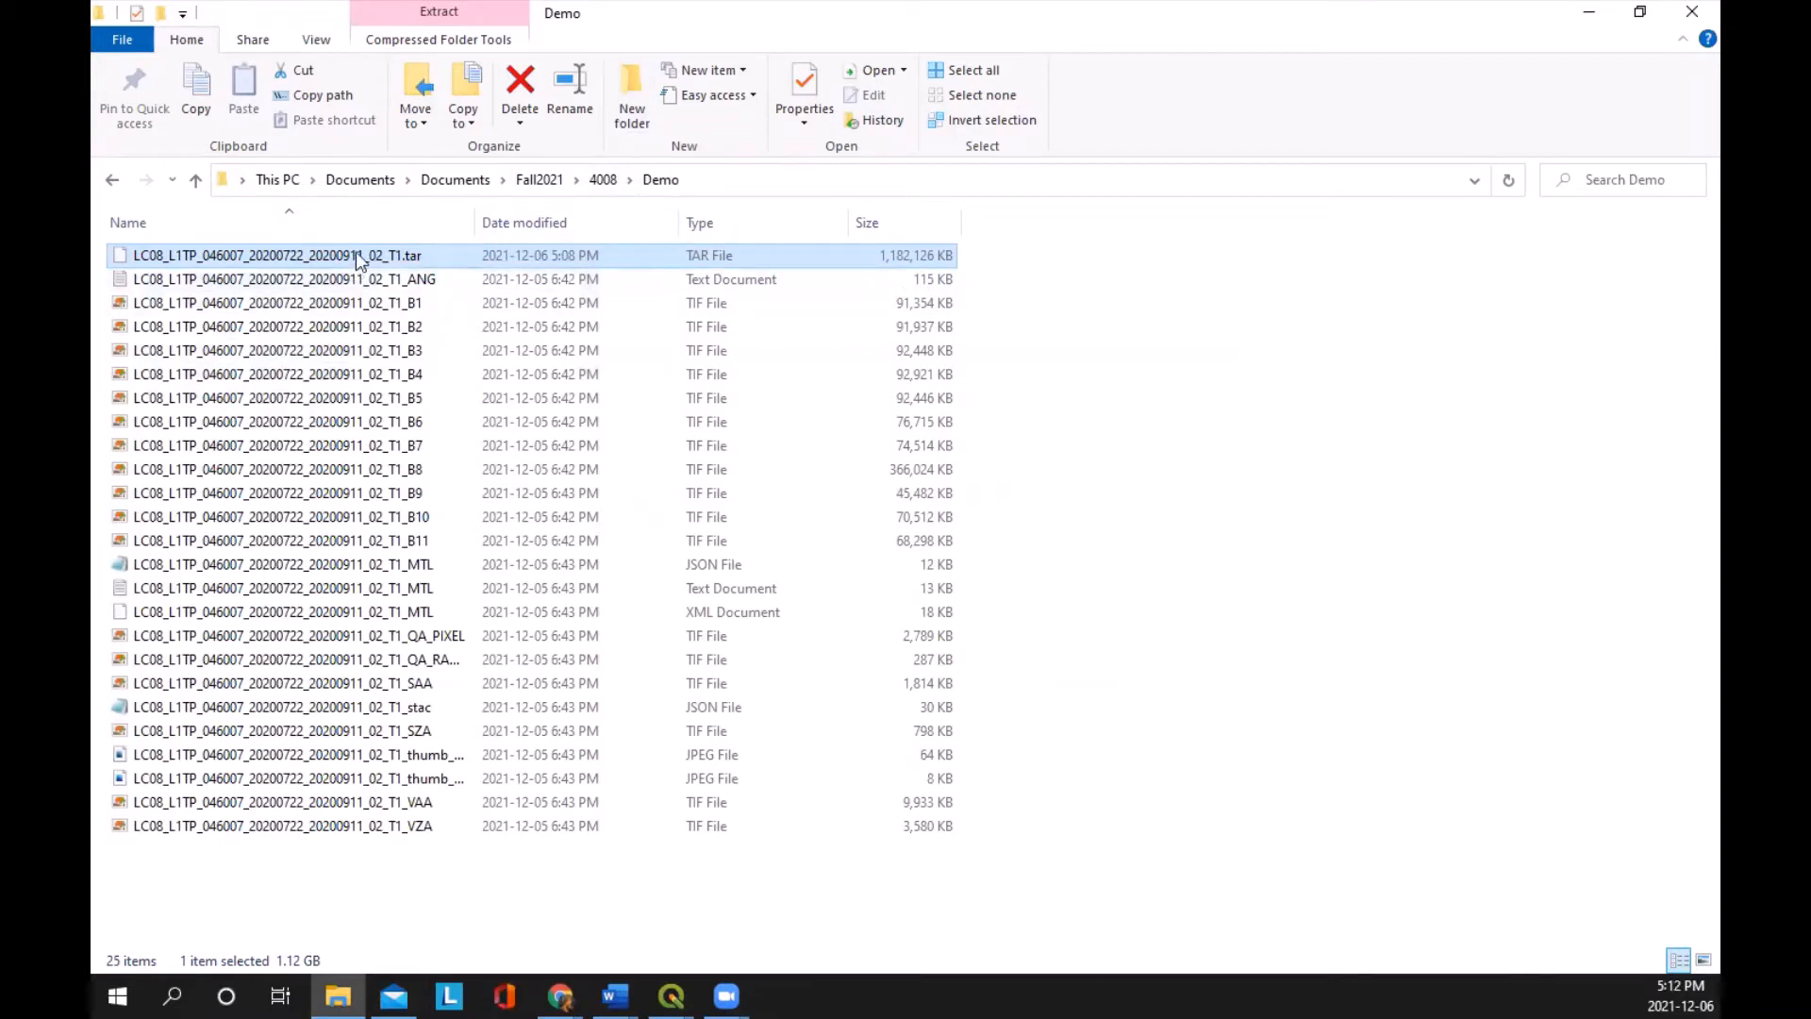
left_click(1128, 303)
left_click(445, 249)
key("Delete")
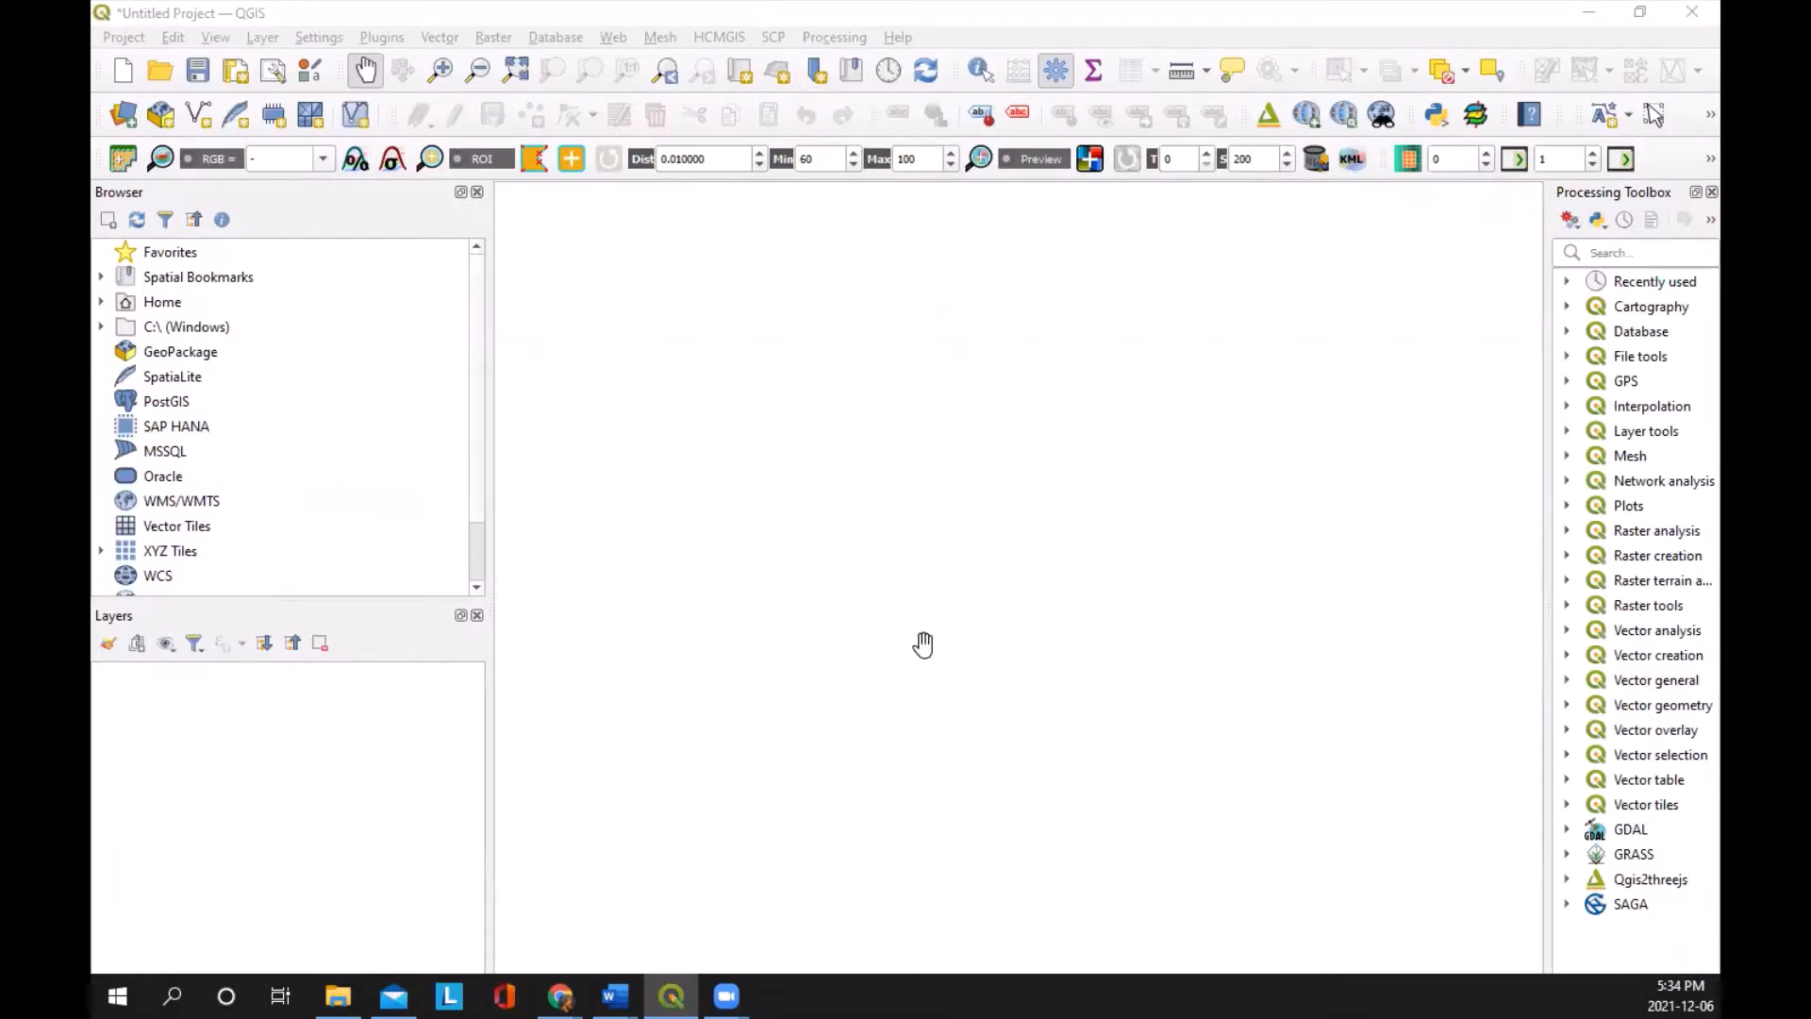
Step: Start Build Virtual Raster and add the Demo folder's files as inputs, with the band files B1 to B11 selected
left_click(535, 9)
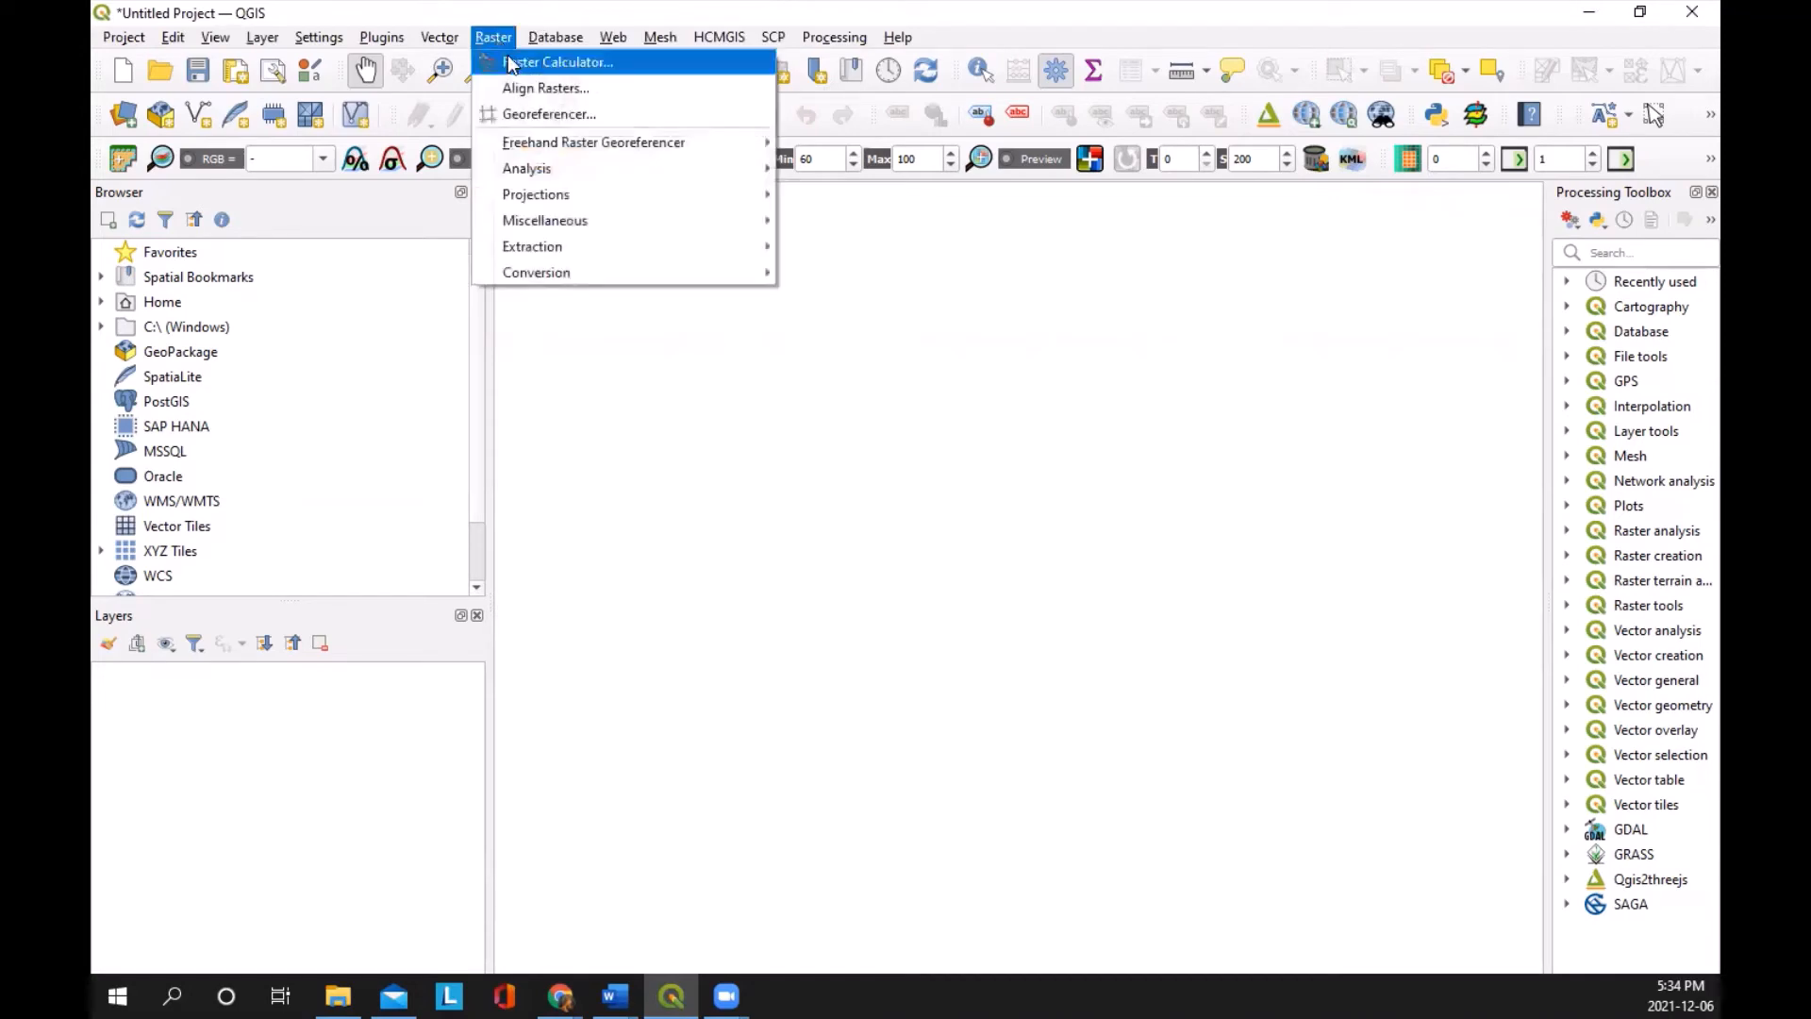
mouse_move(618, 223)
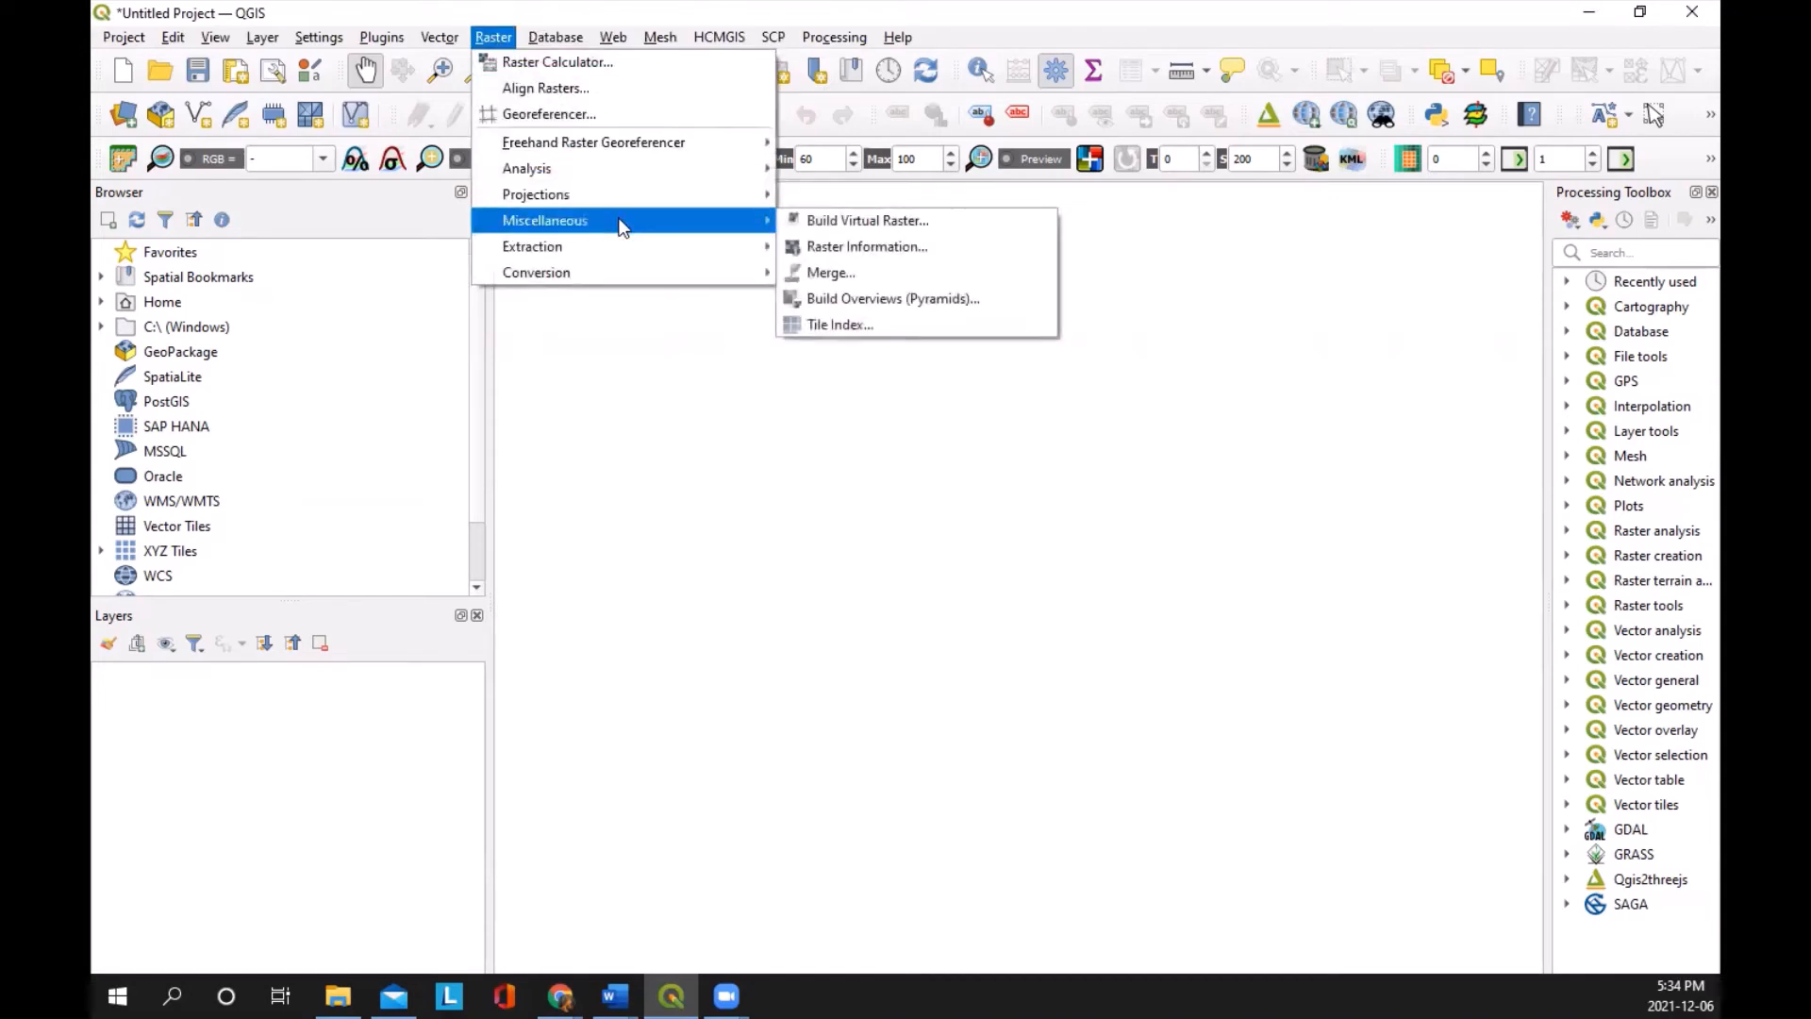
left_click(802, 222)
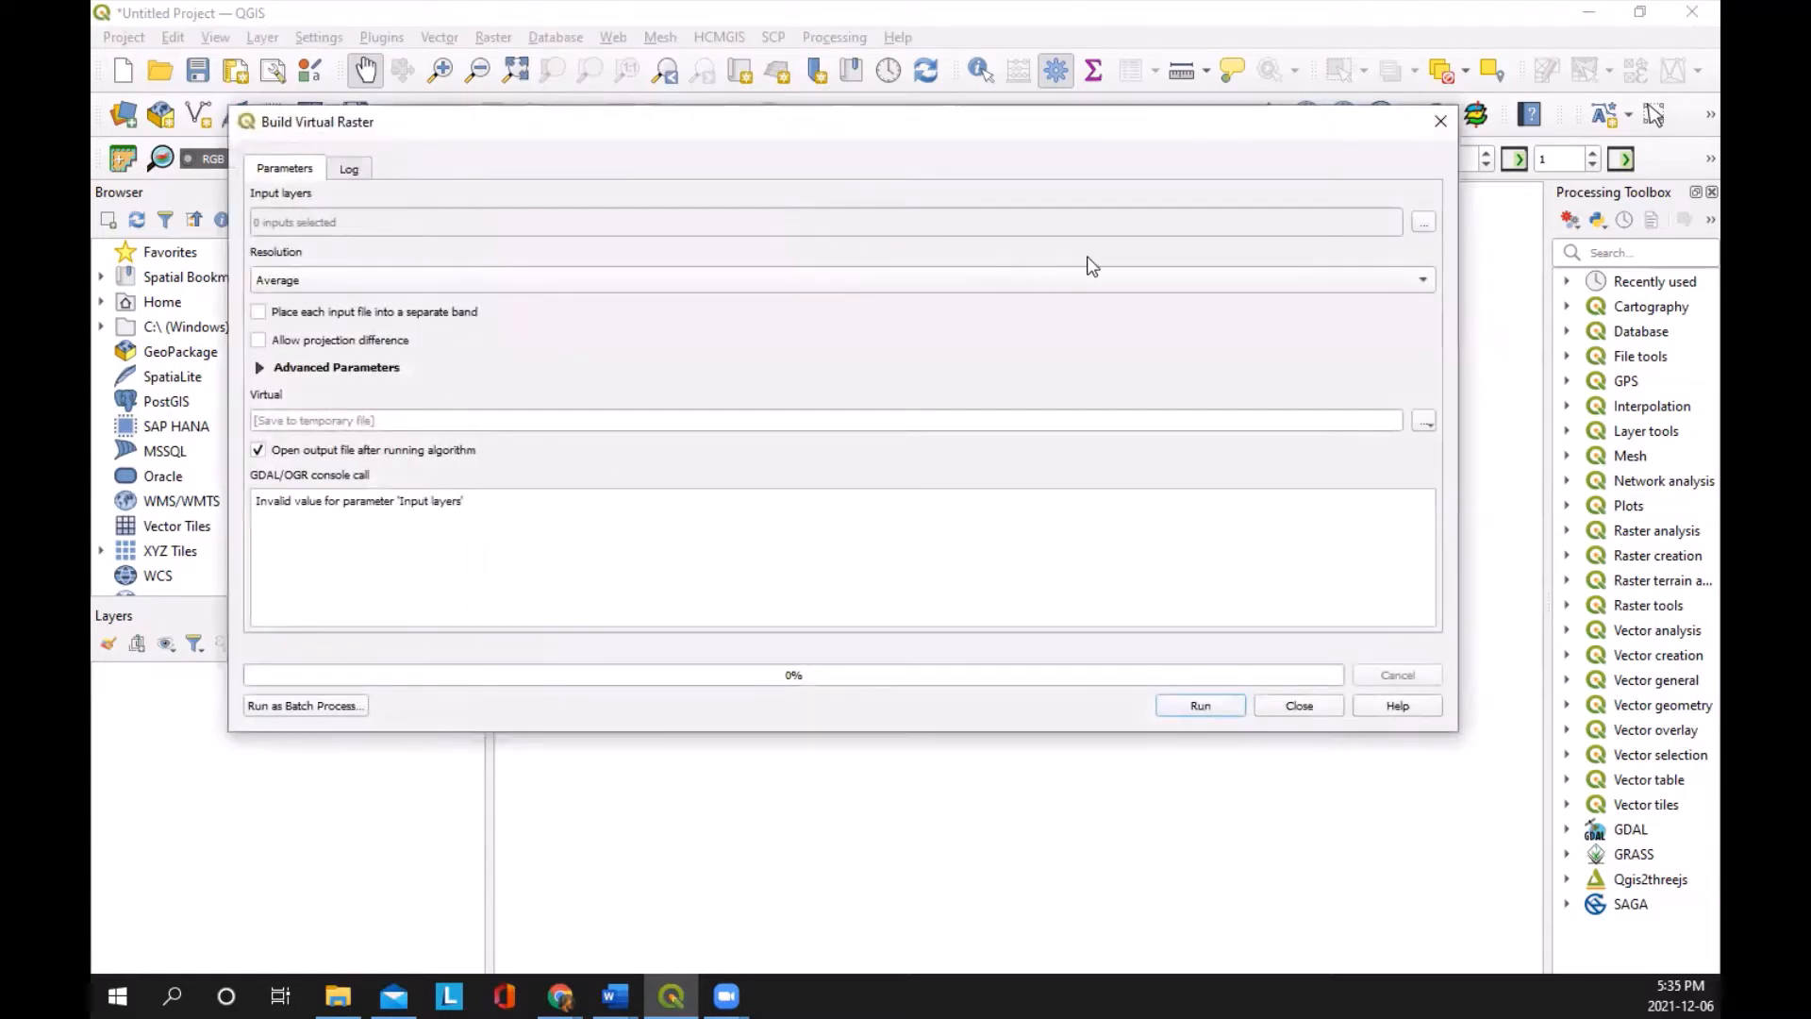
left_click(1424, 223)
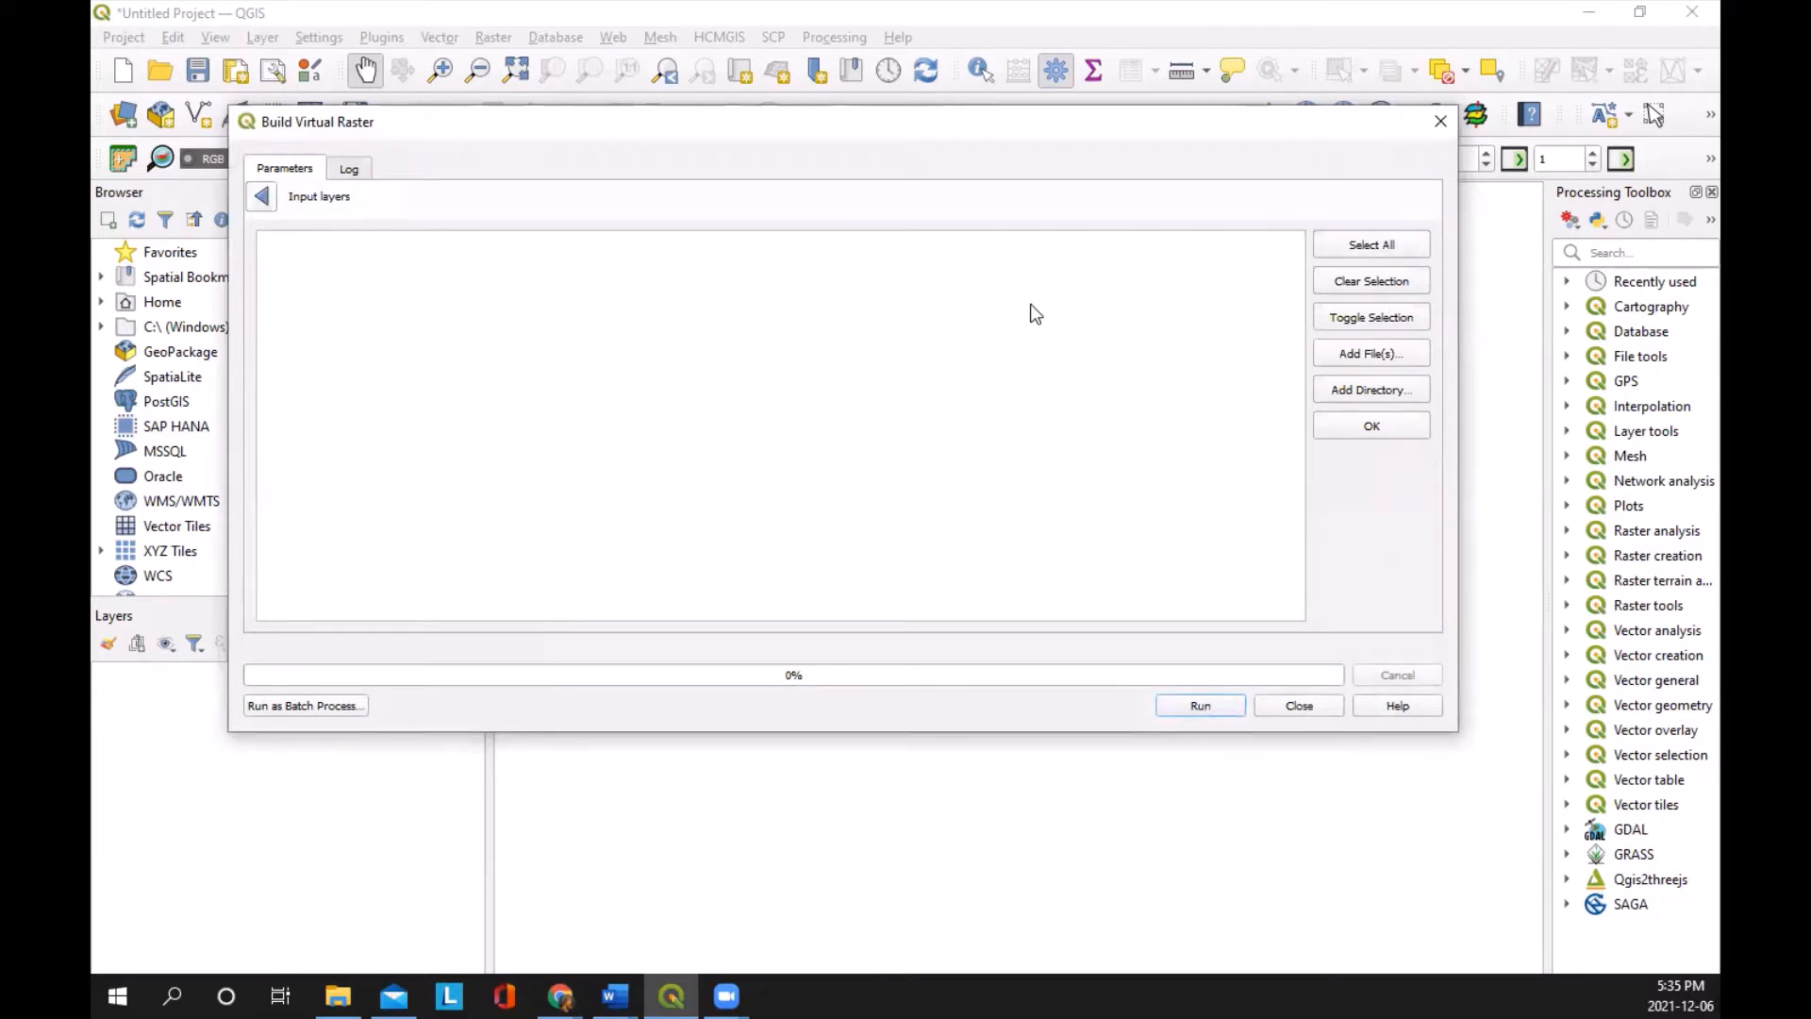
left_click(1402, 394)
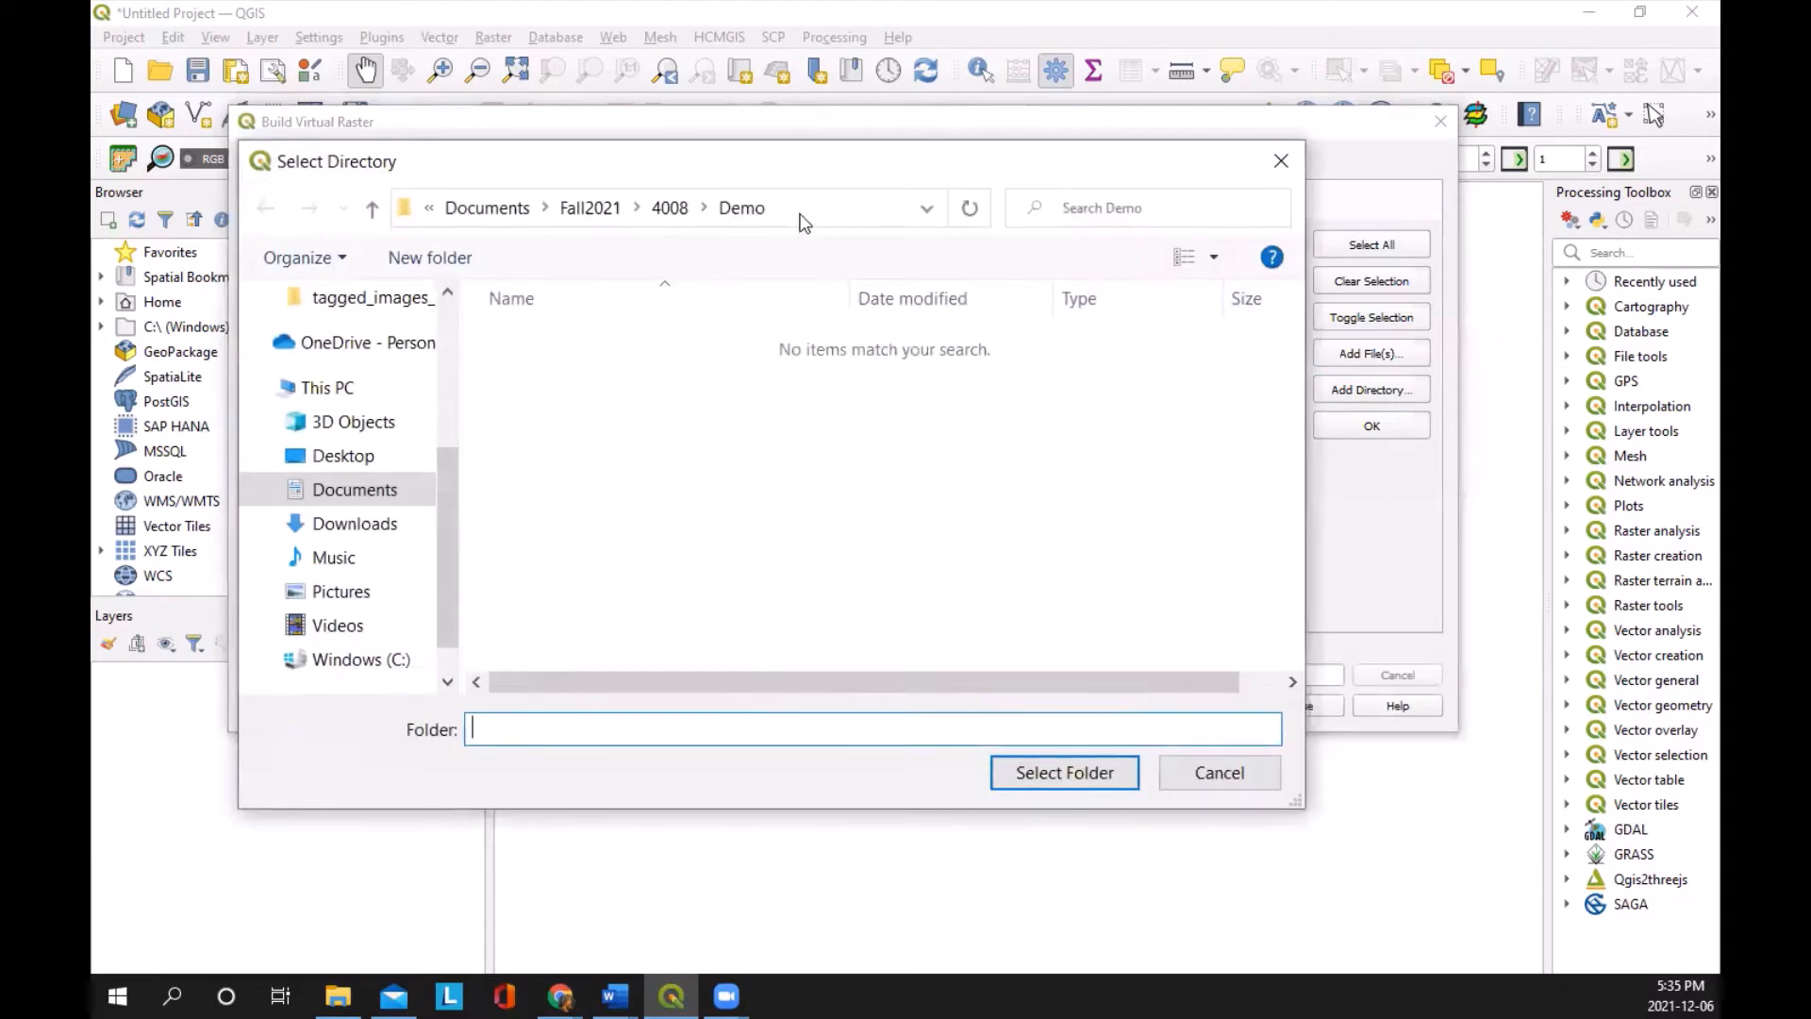
left_click(736, 209)
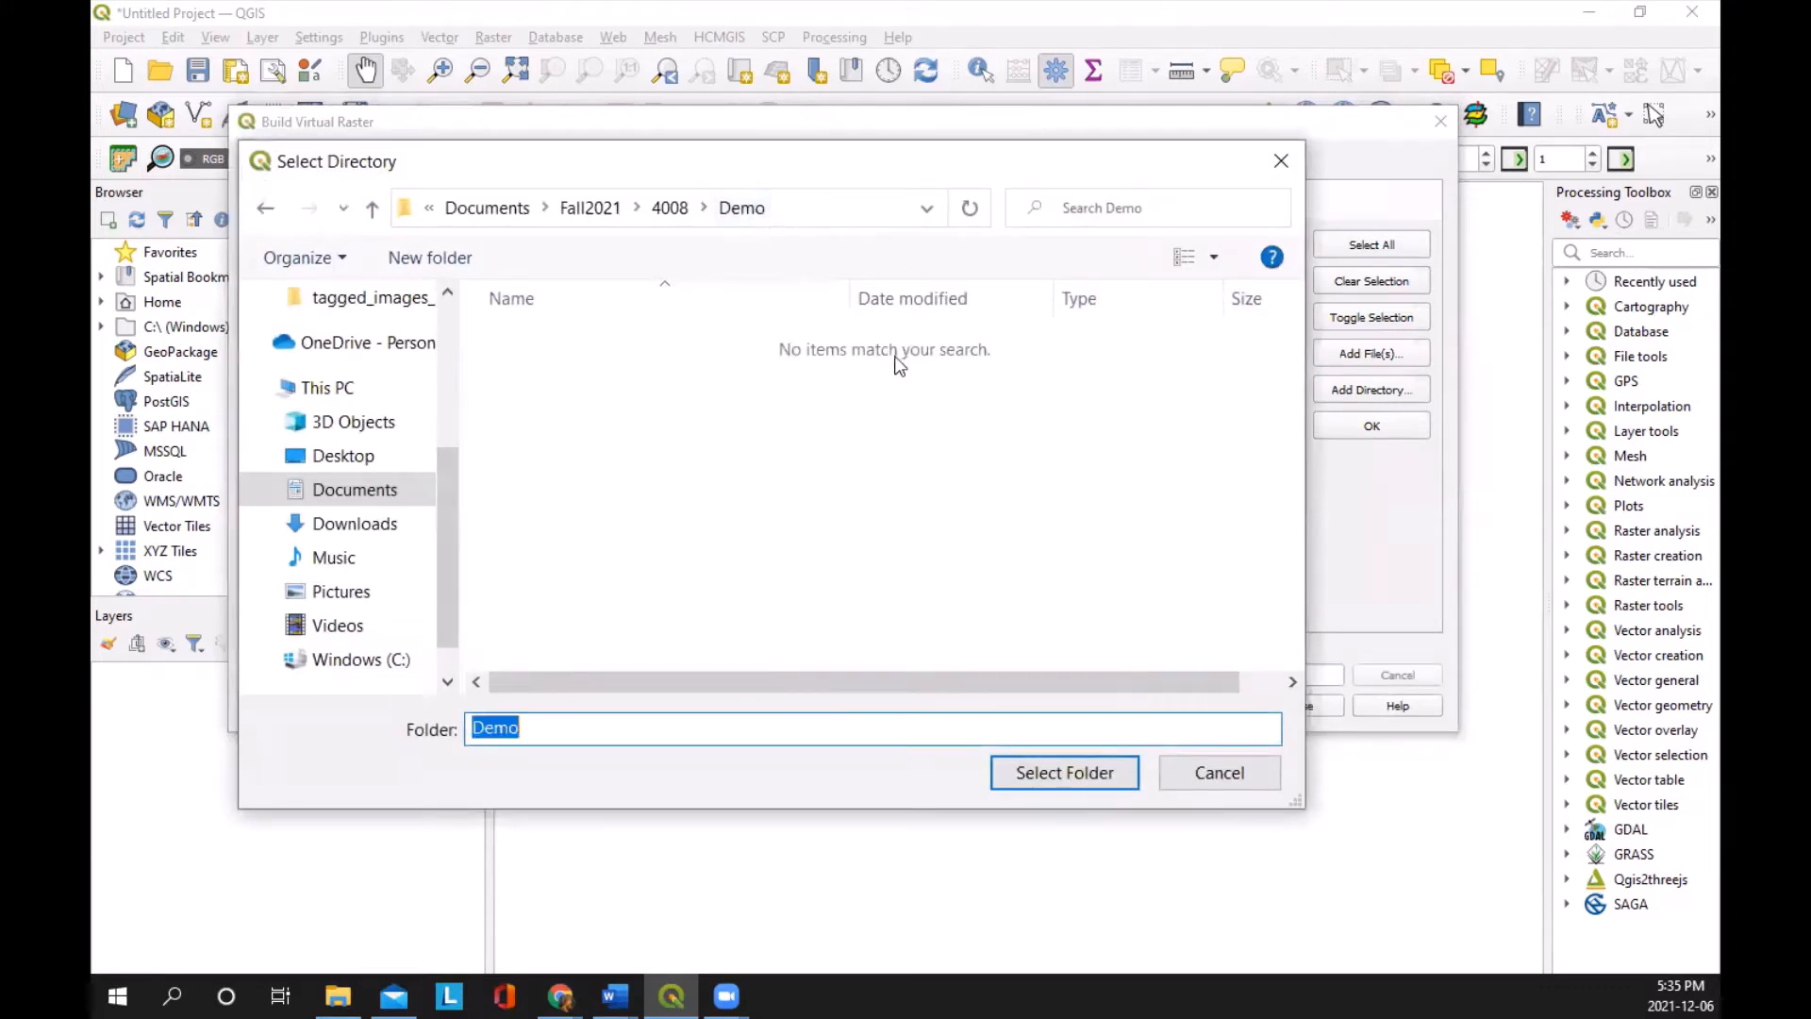
left_click(1060, 771)
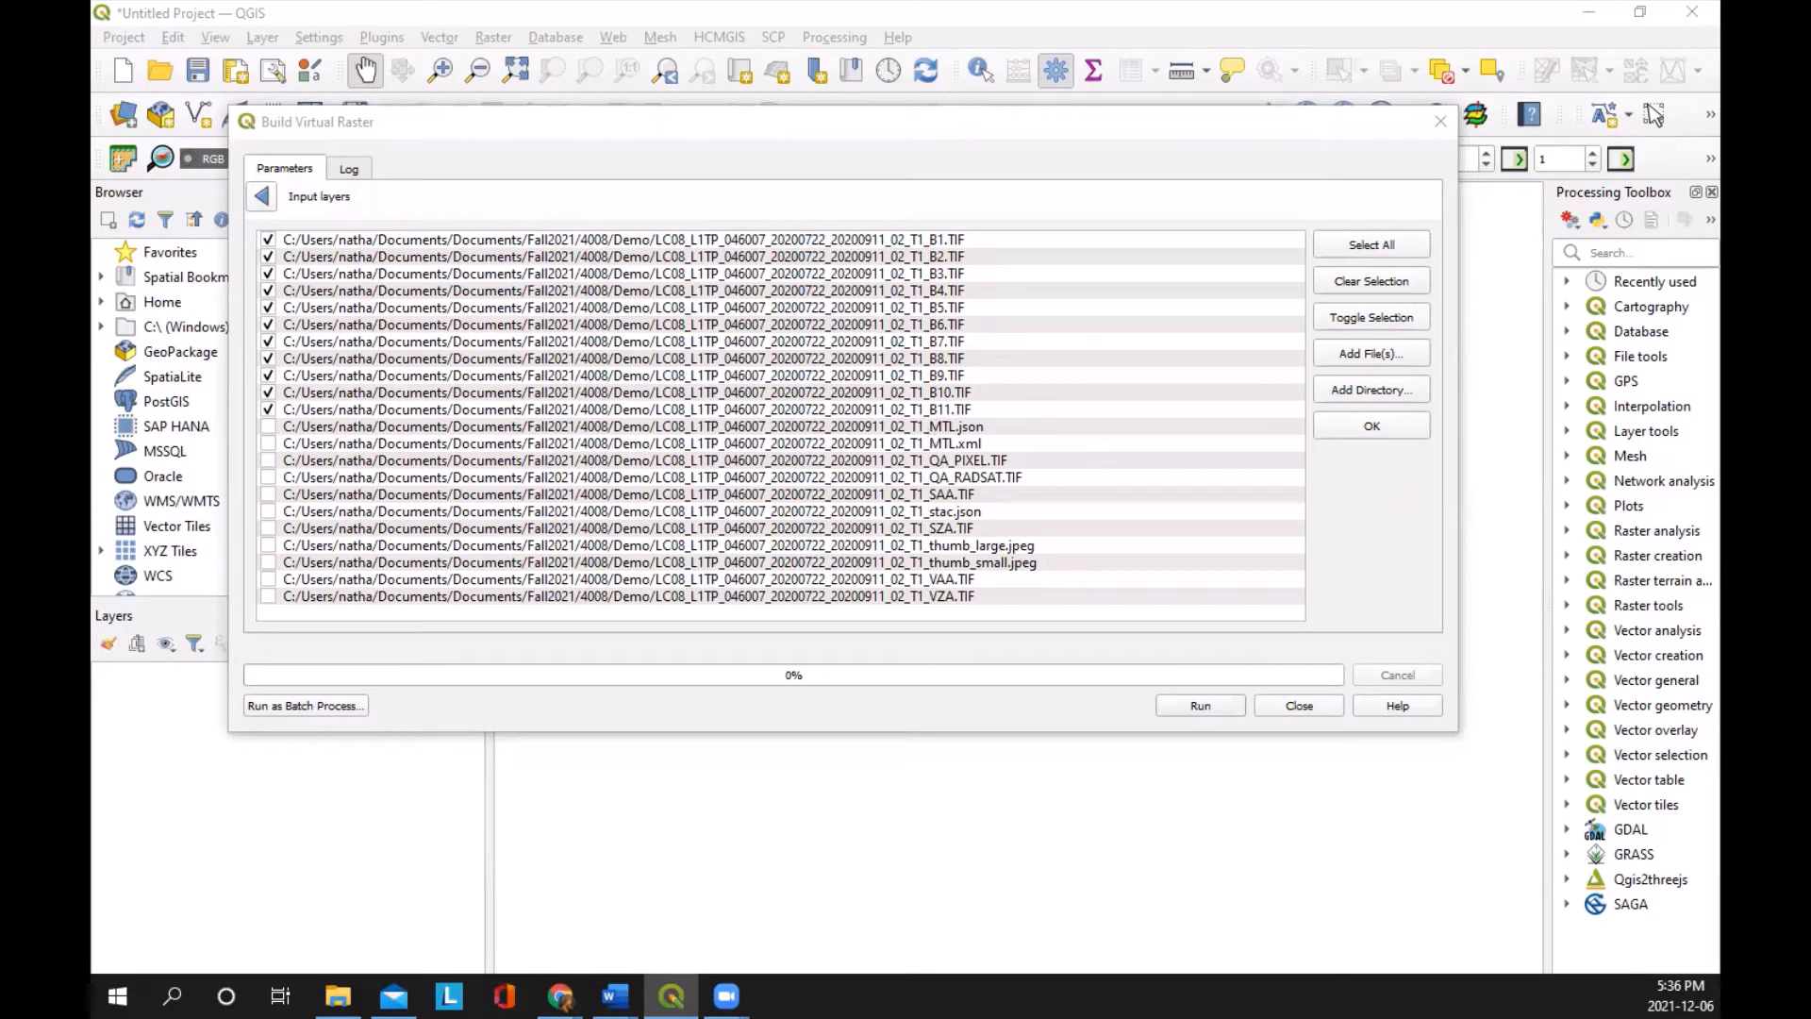
Step: Check the Landsat 8-9 band resolution table in the browser, then return to QGIS and accept the selected input layers
left_click(559, 995)
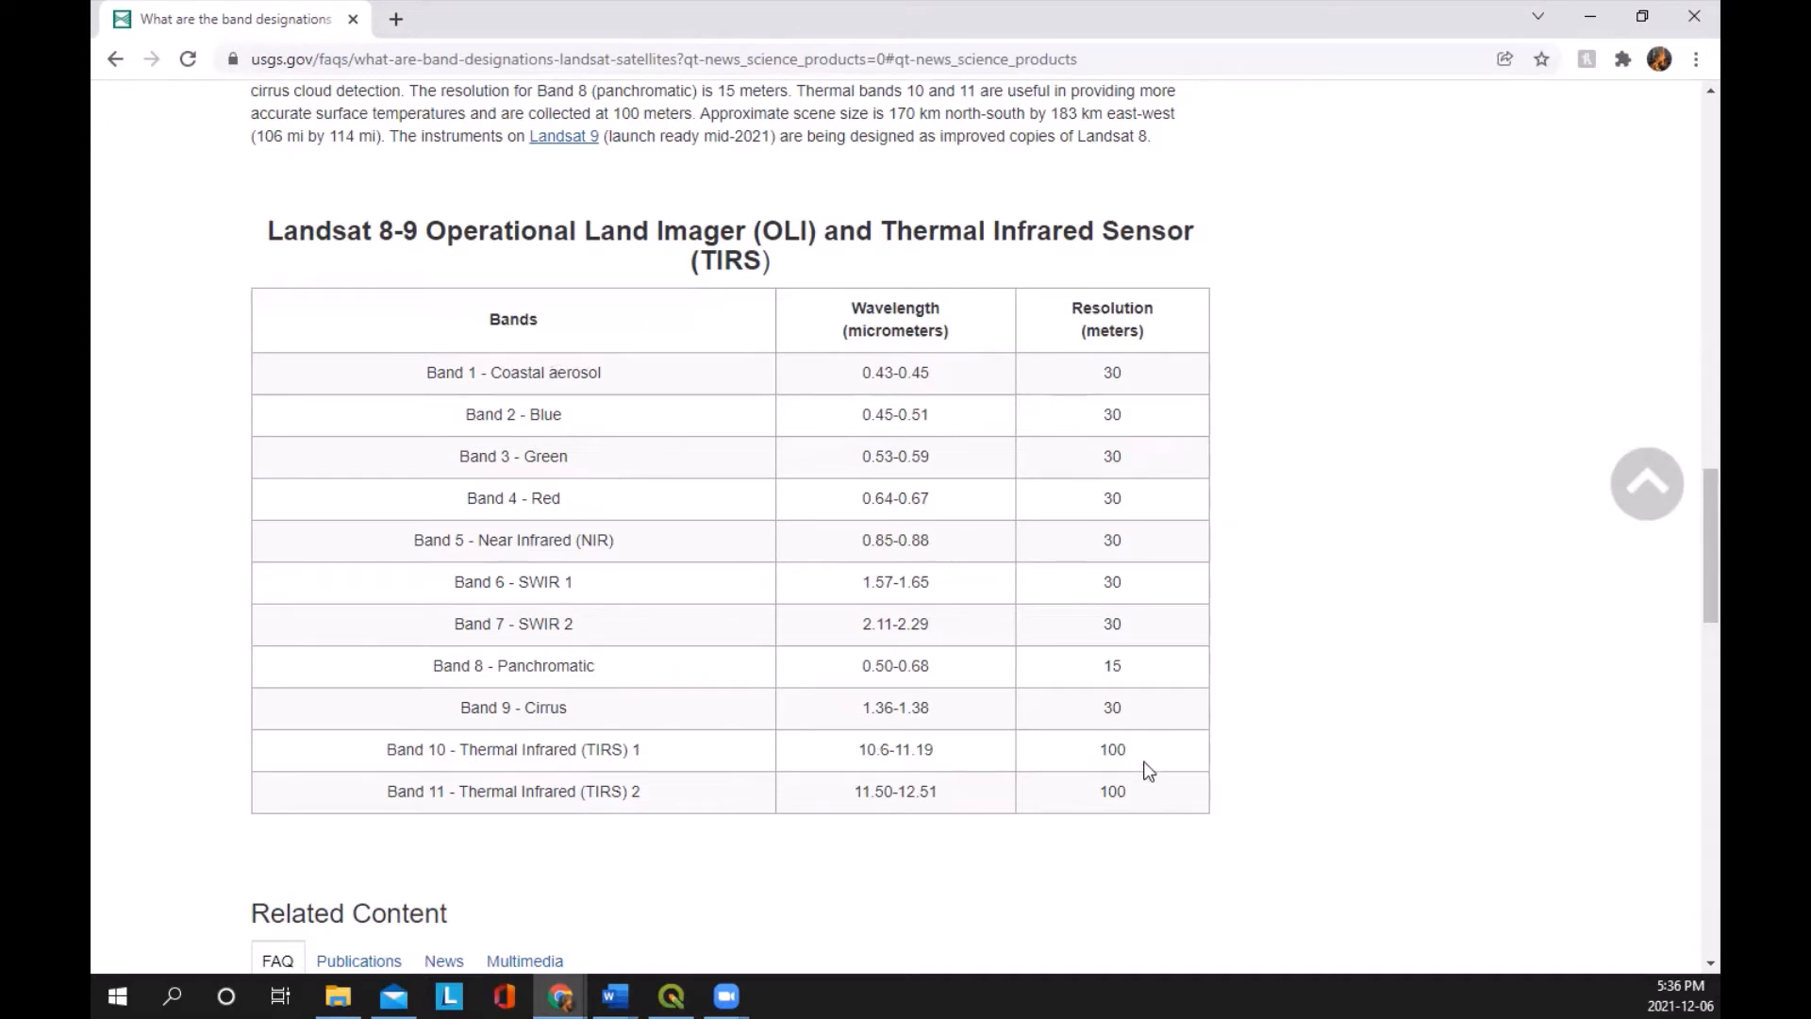
left_click(1591, 13)
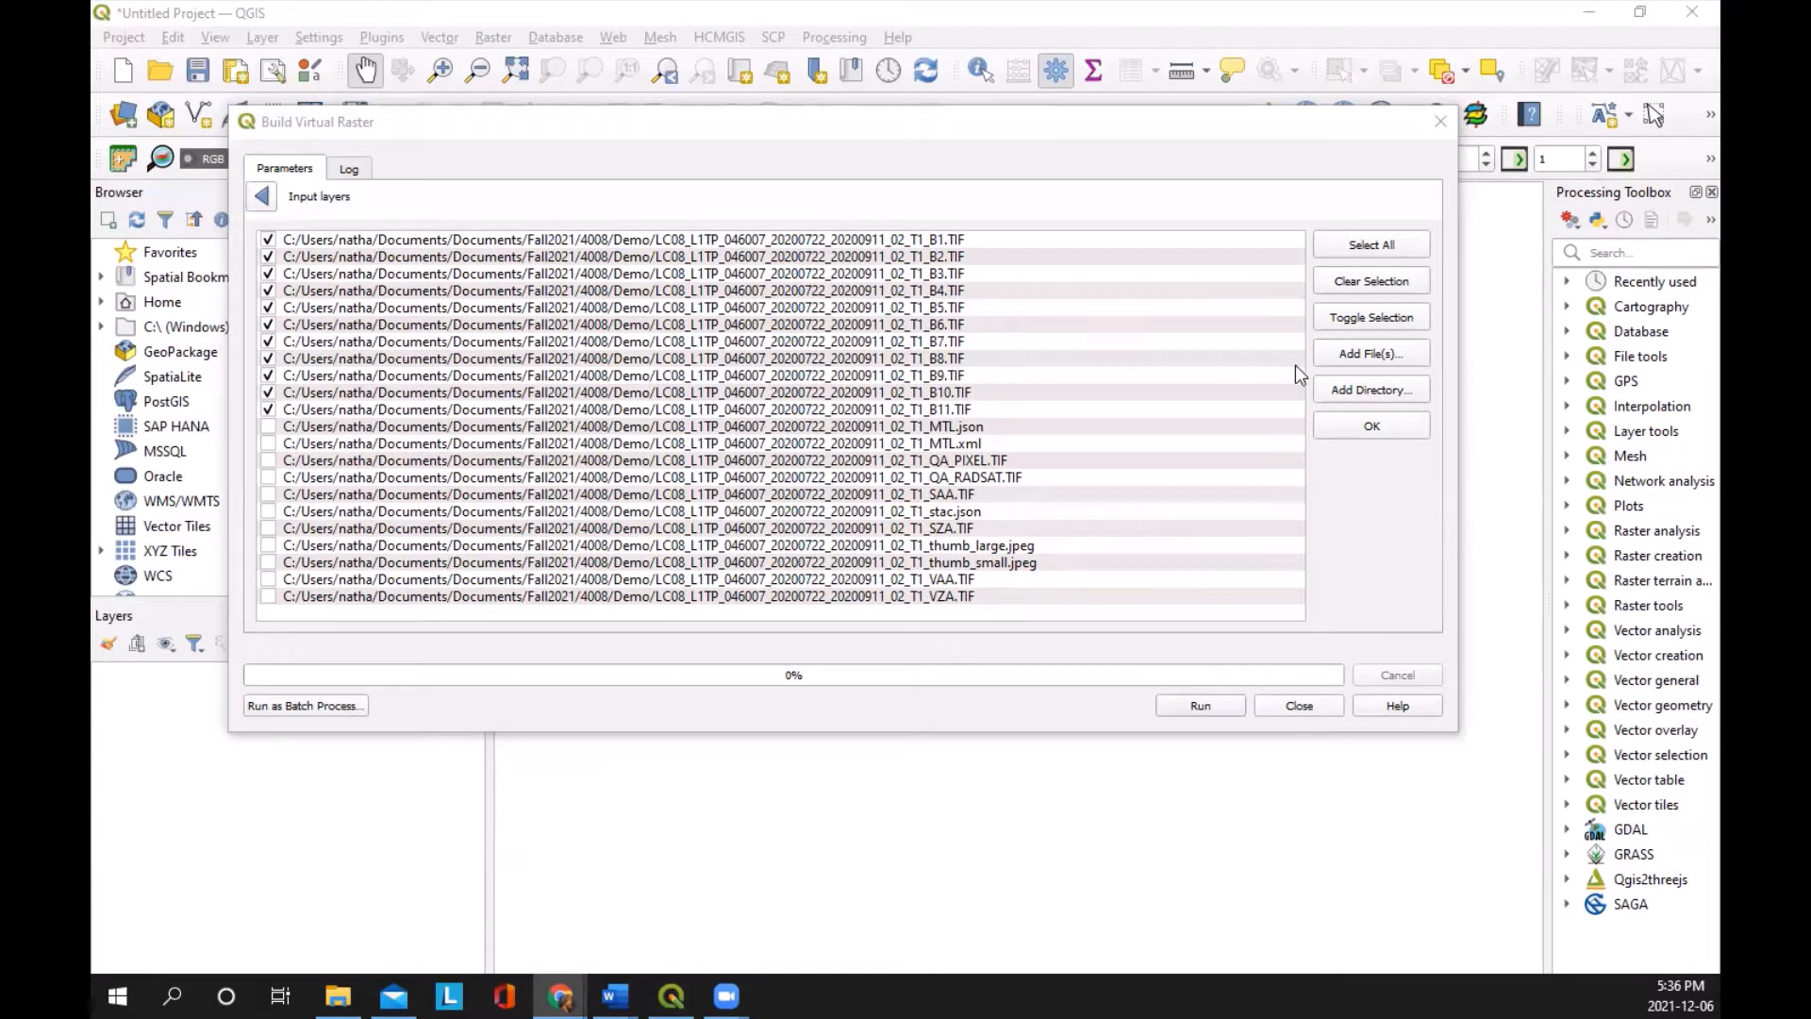
left_click(1379, 430)
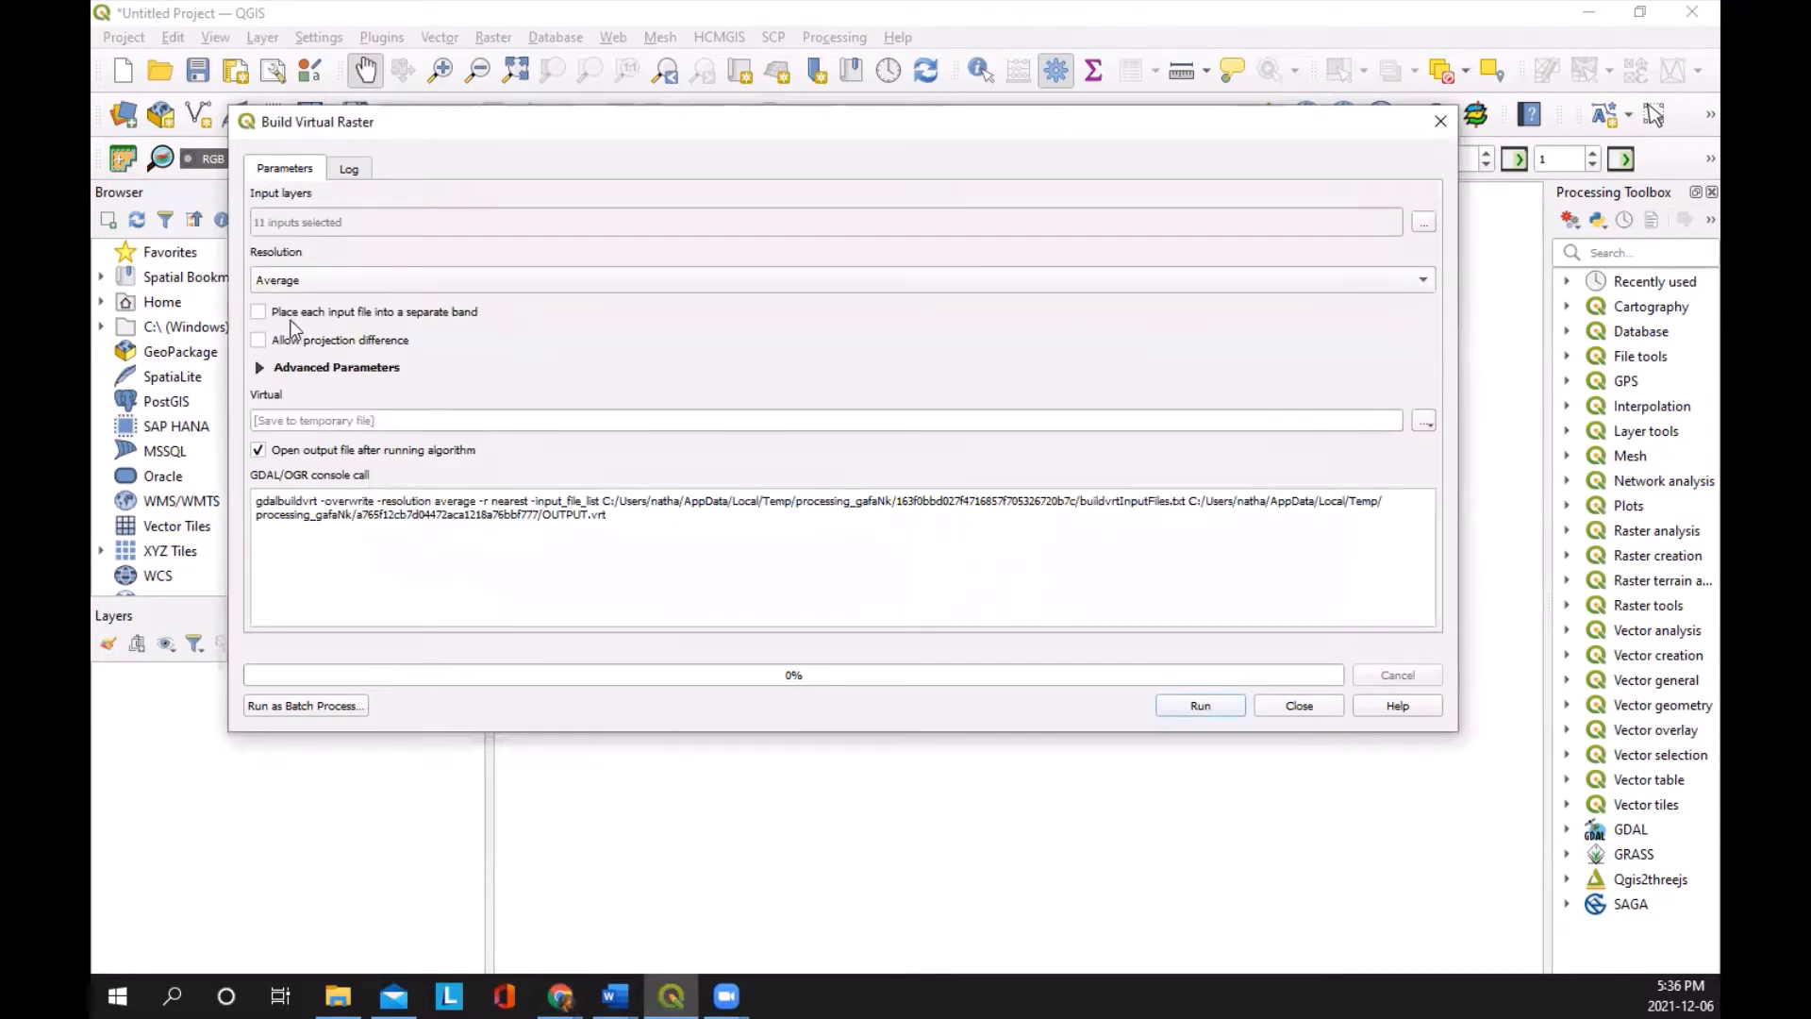
Step: Run Build Virtual Raster with the resolution set to Highest and each input file placed into a separate band
left_click(276, 282)
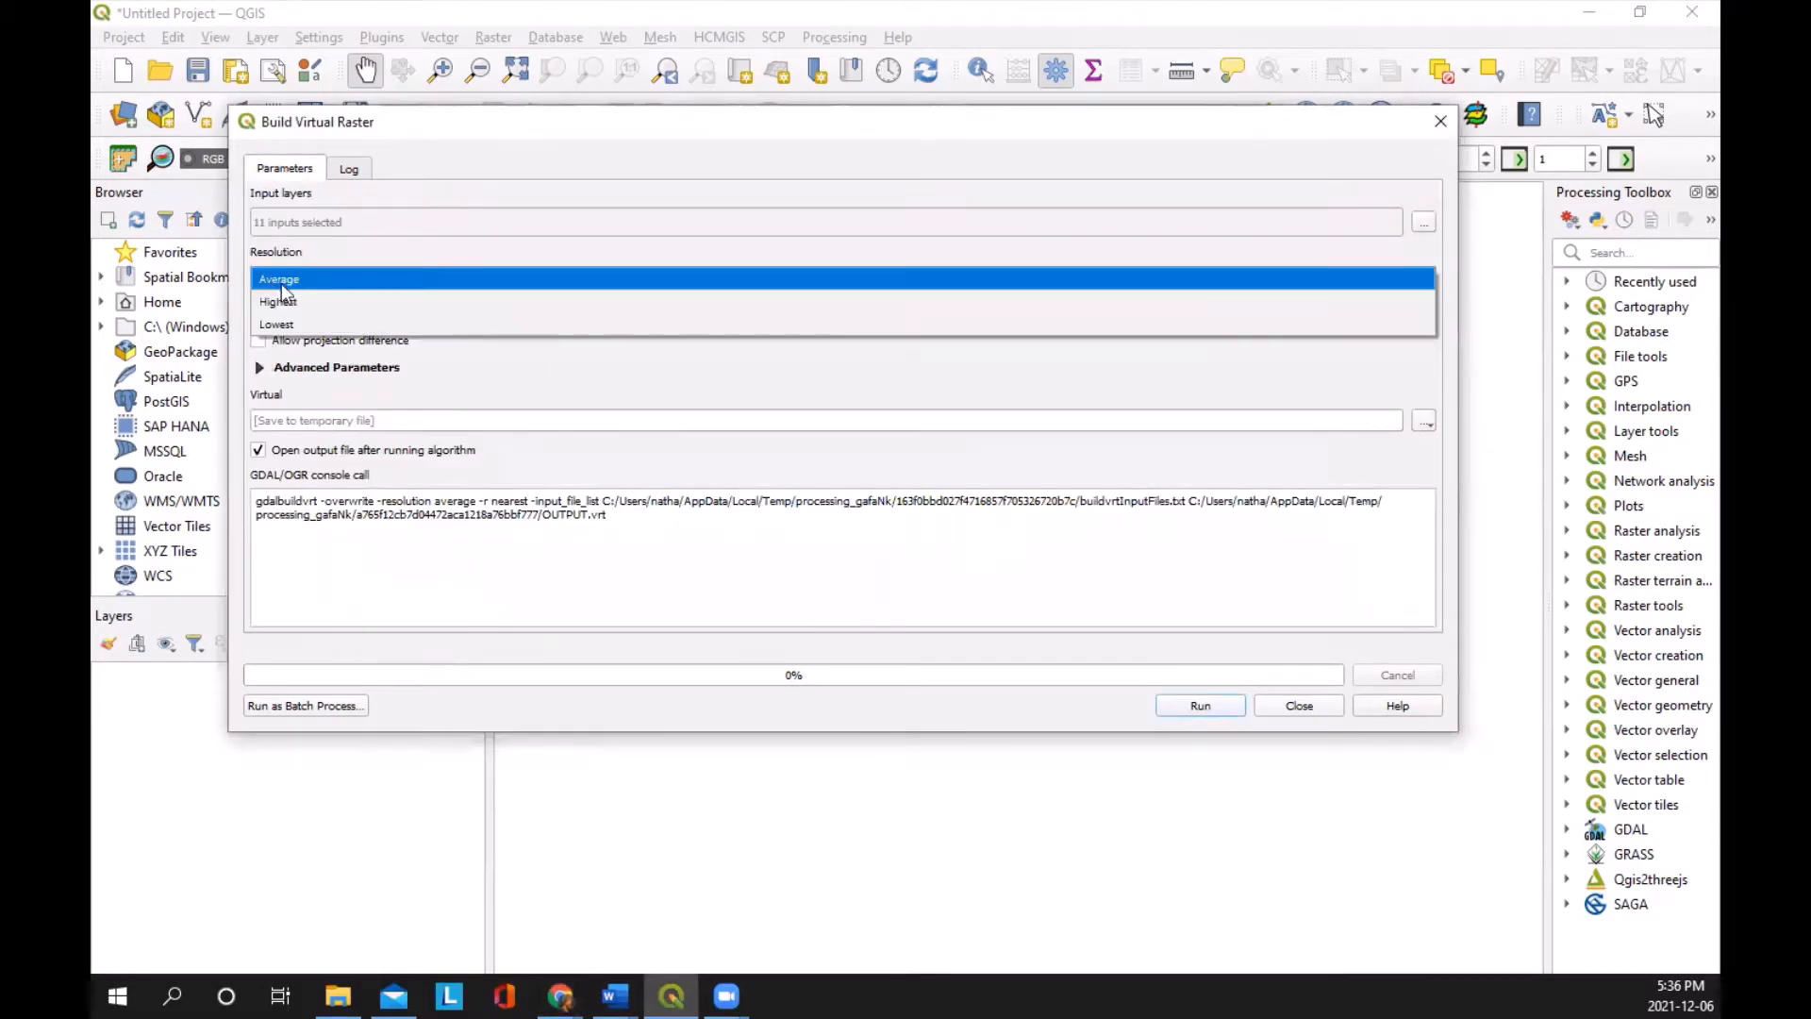
left_click(321, 292)
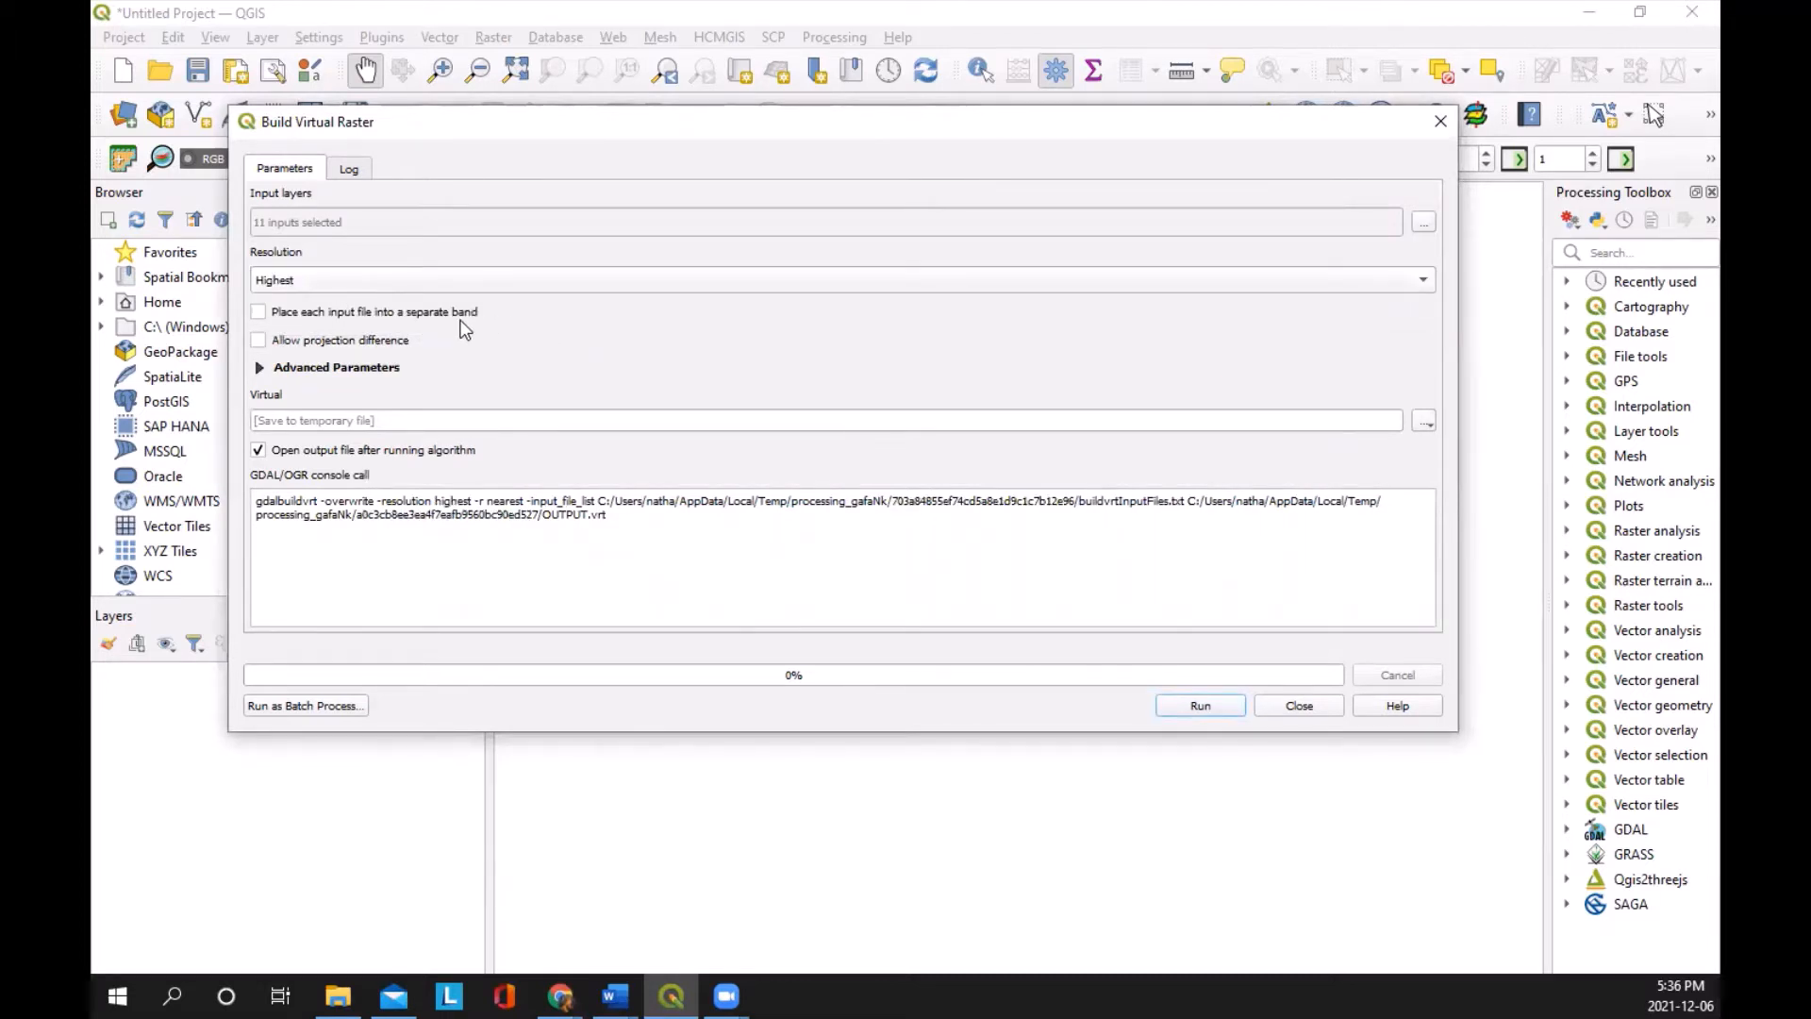
left_click(259, 312)
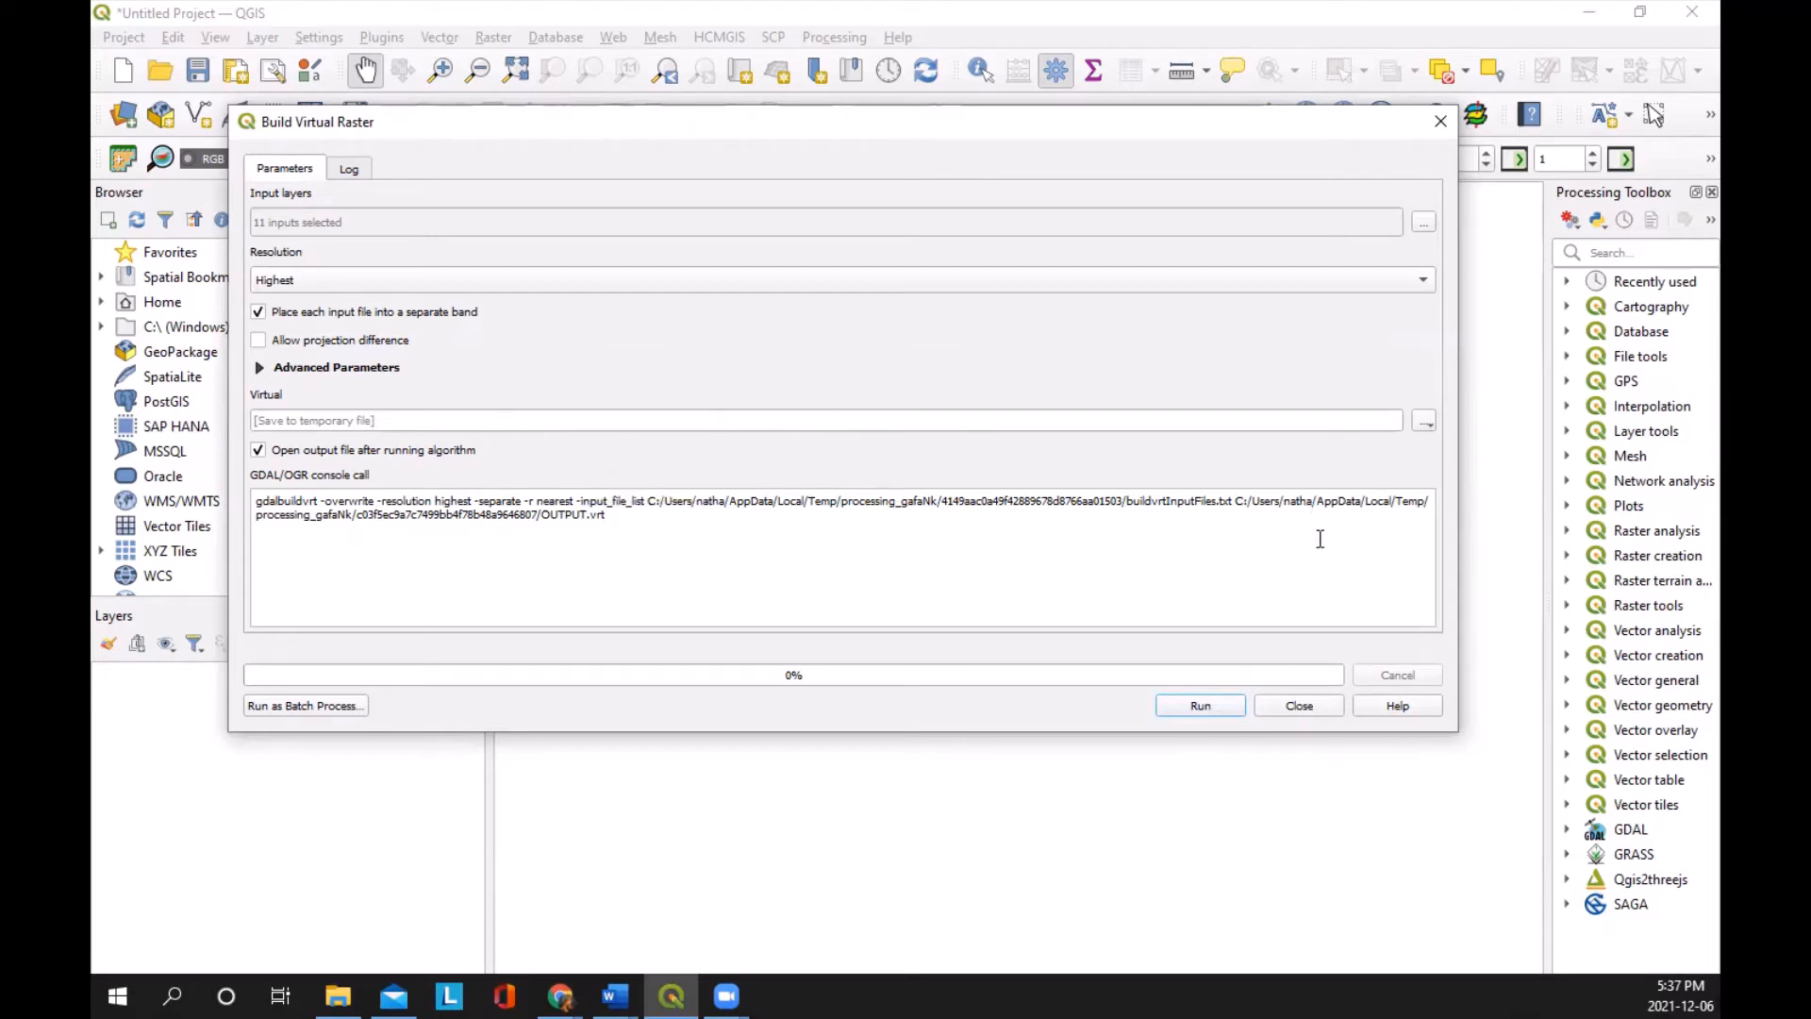
left_click(1214, 710)
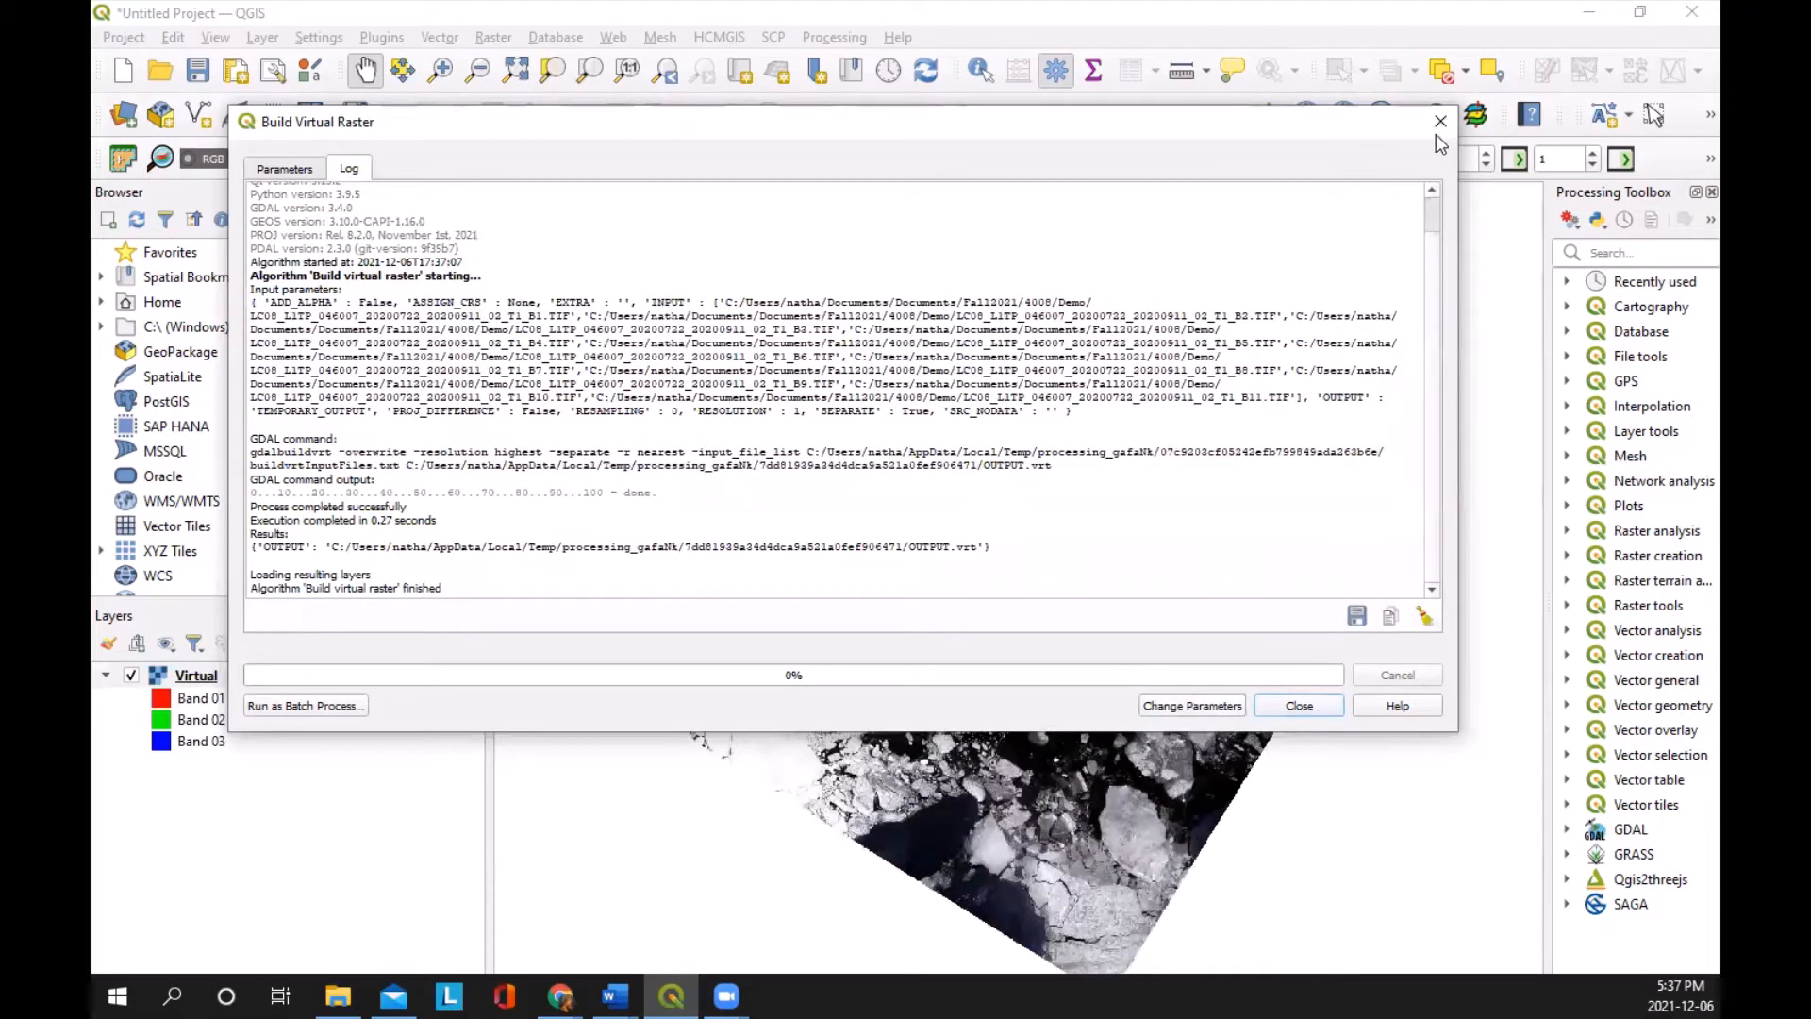
left_click(1300, 706)
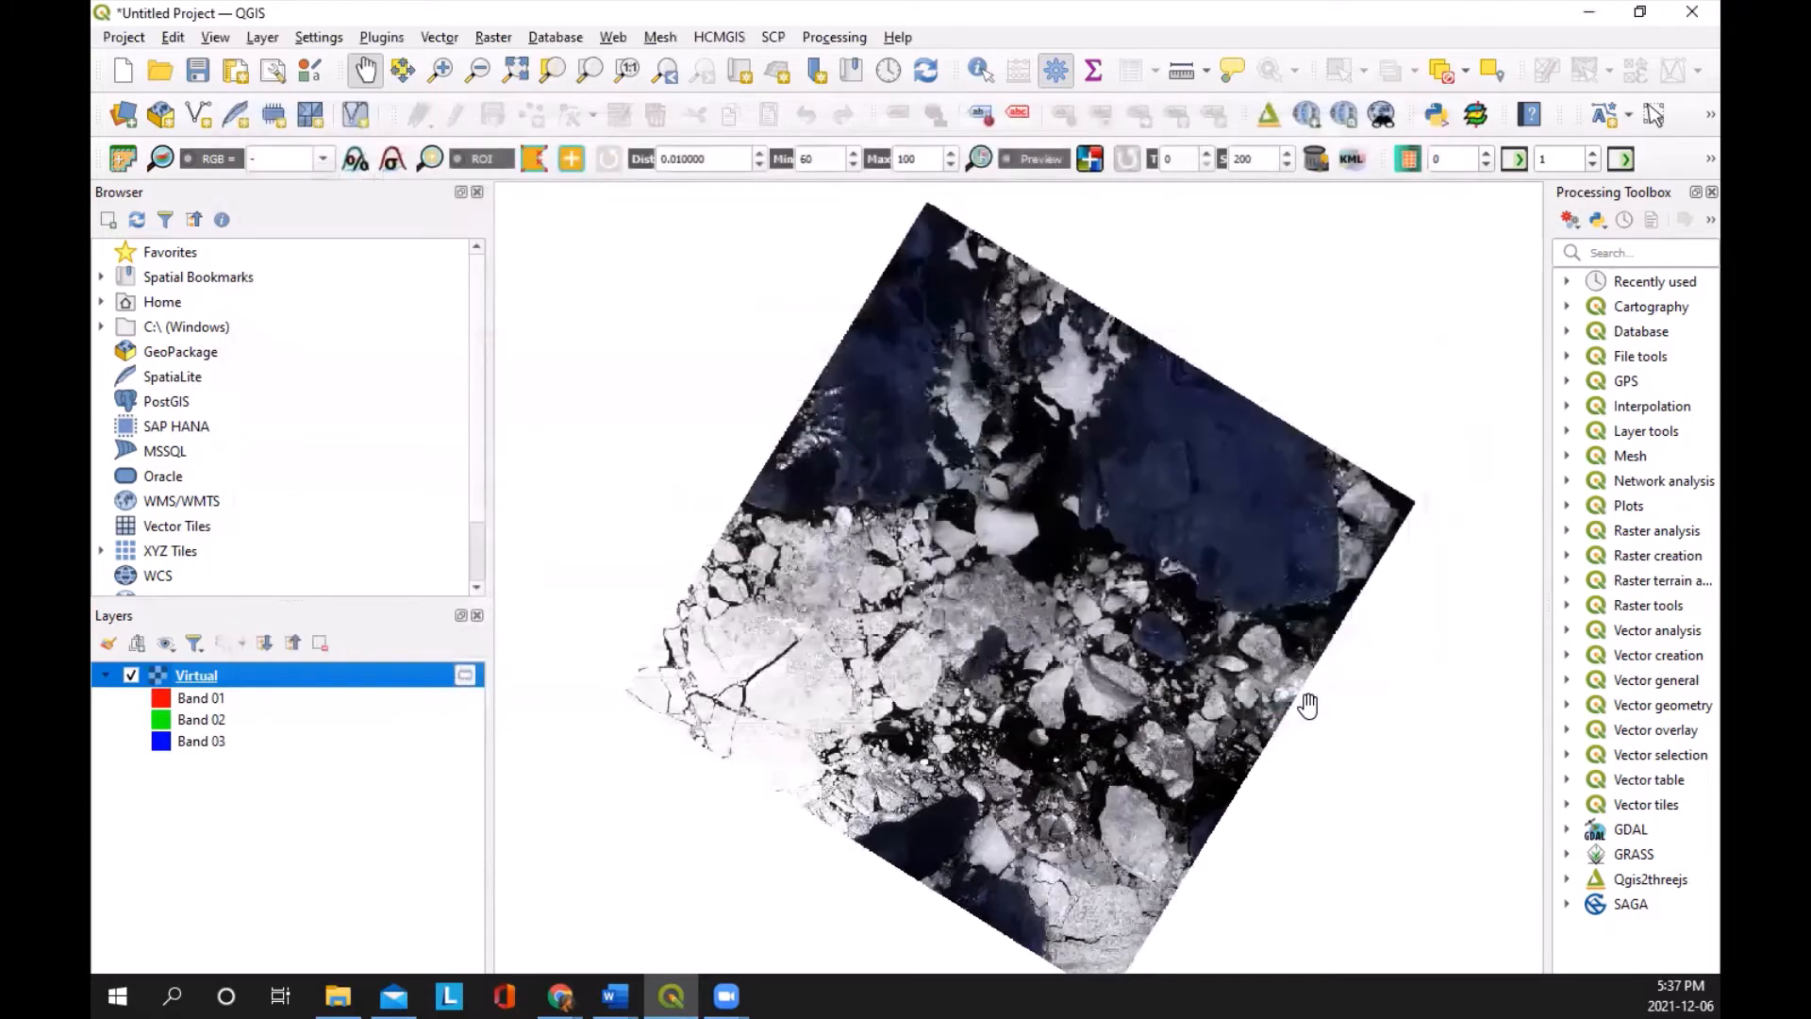
Step: Examine the new virtual raster on the map, both in close detail and as a whole scene
scroll(1147, 651, "up", 3)
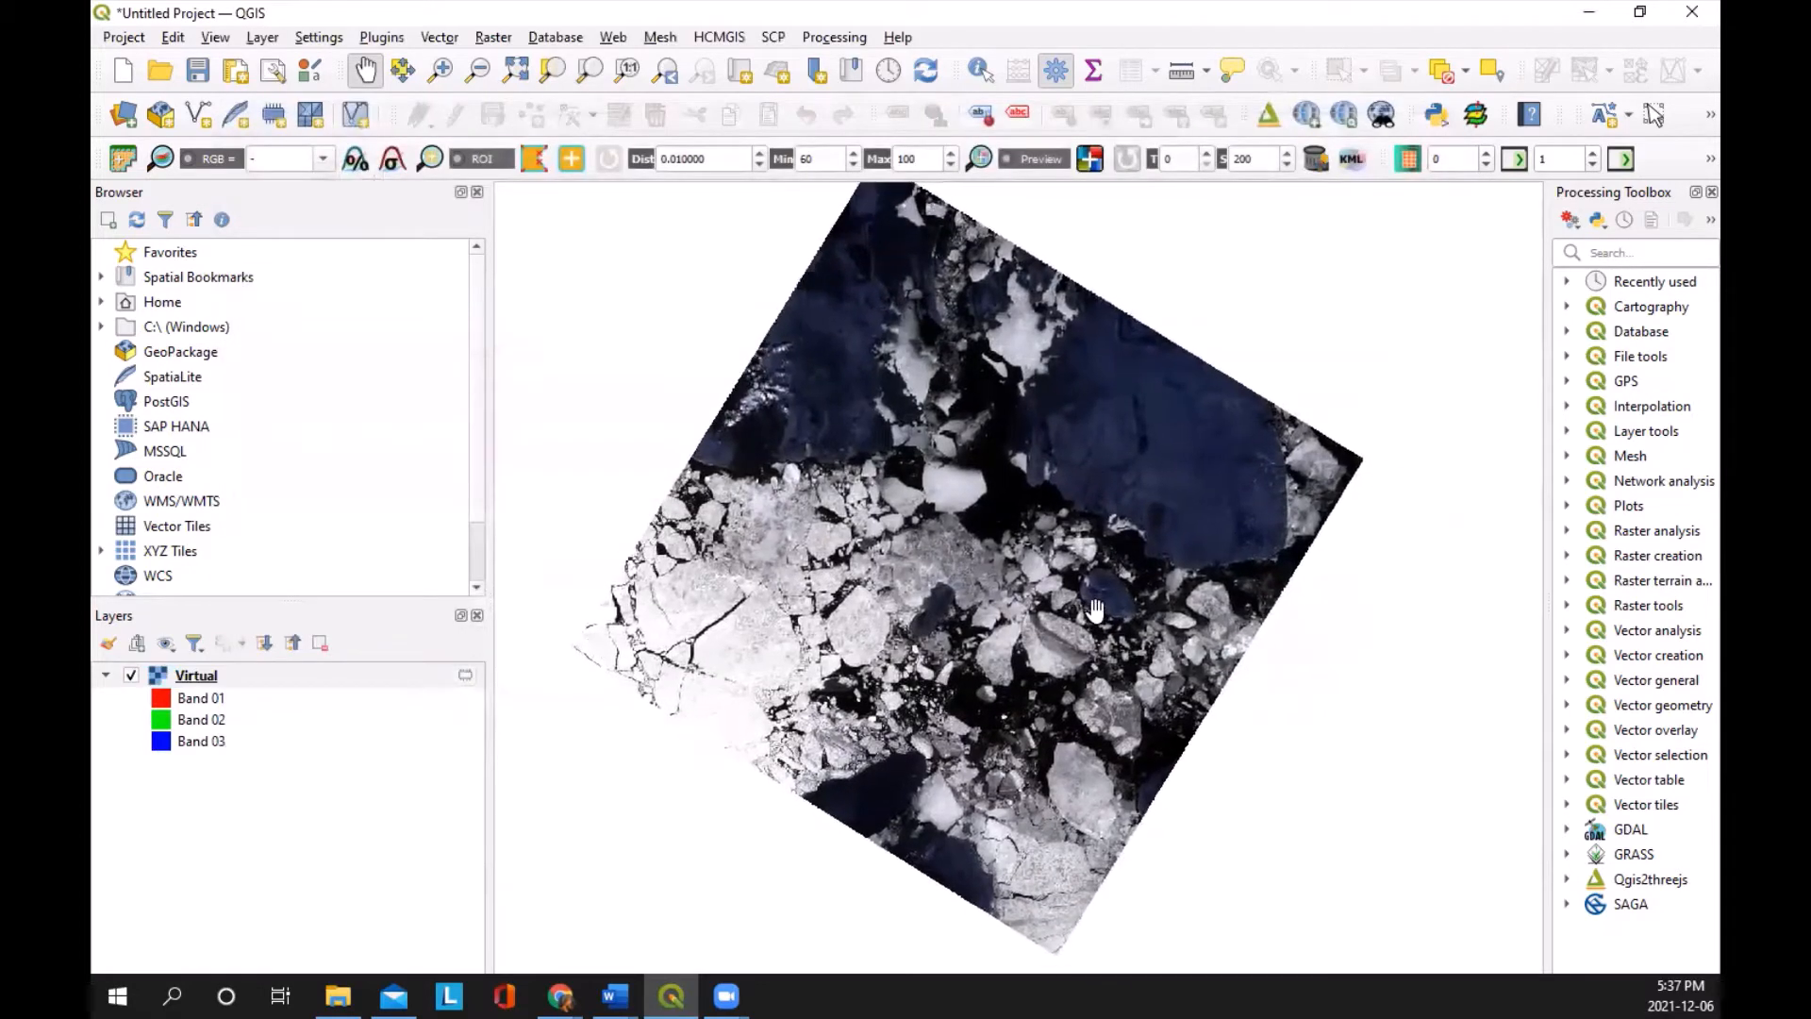
scroll(1166, 514, "up", 1)
scroll(1131, 542, "down", 2)
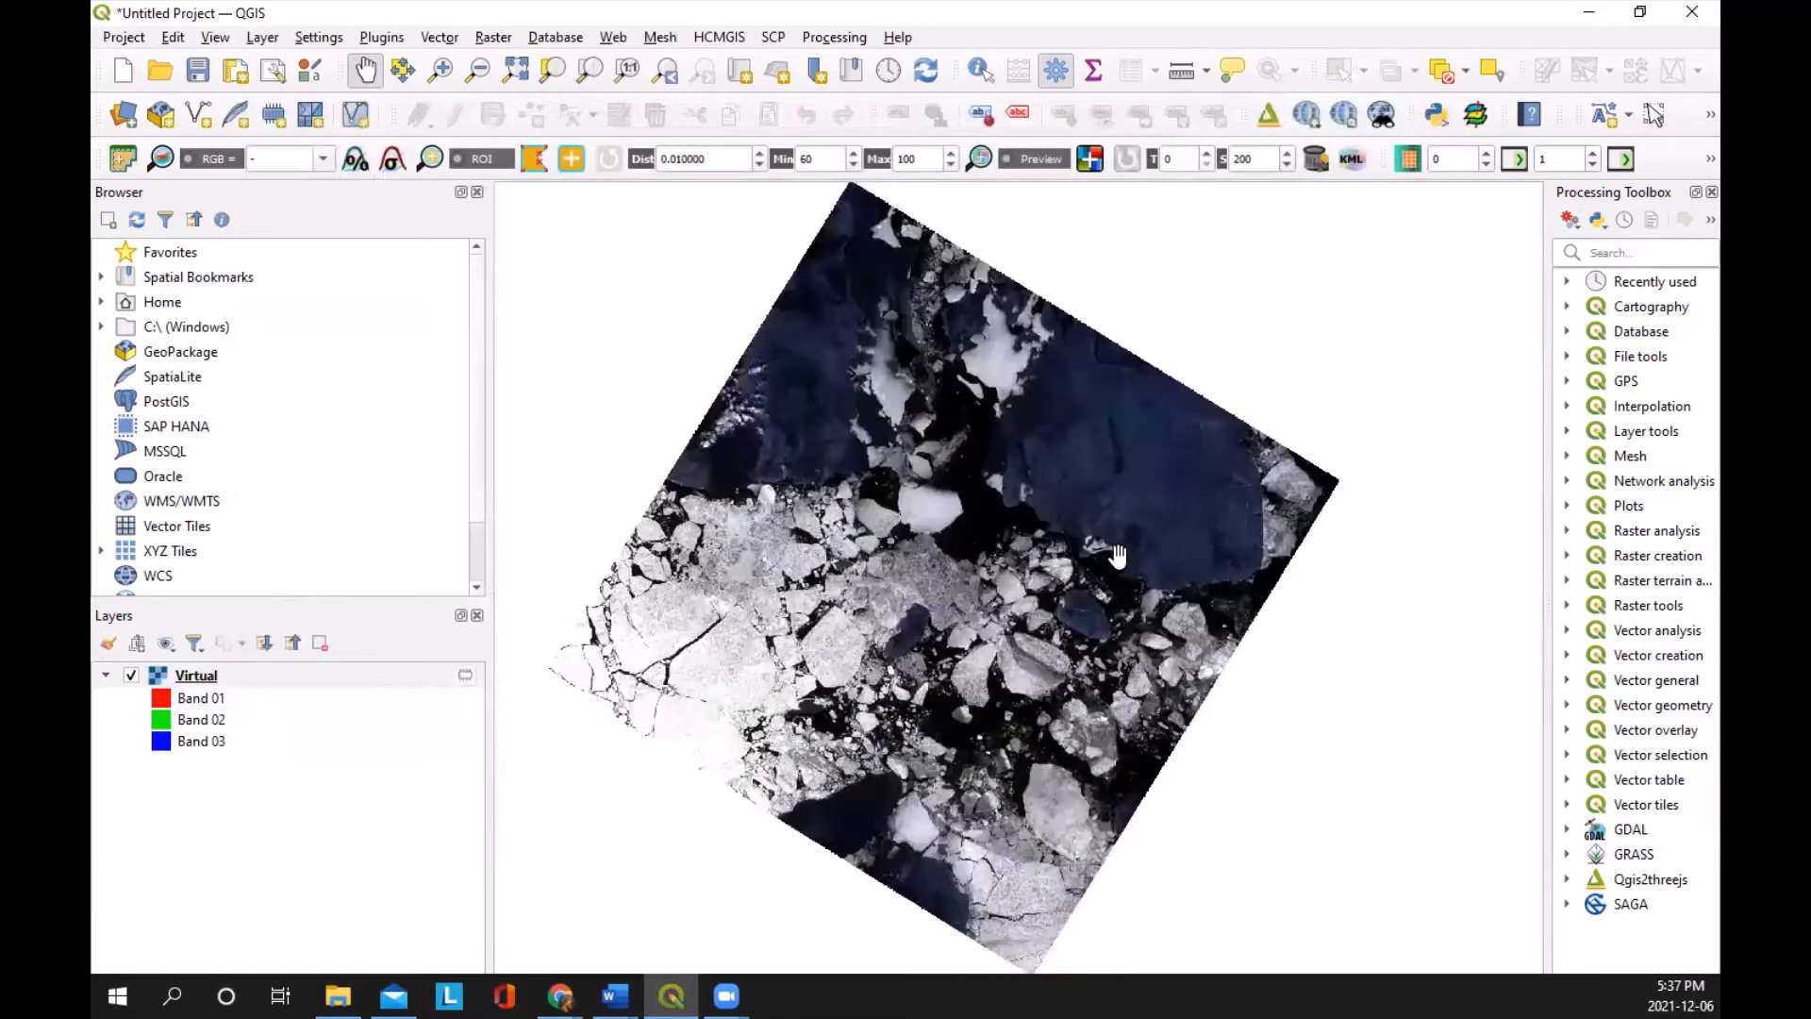
scroll(920, 599, "up", 3)
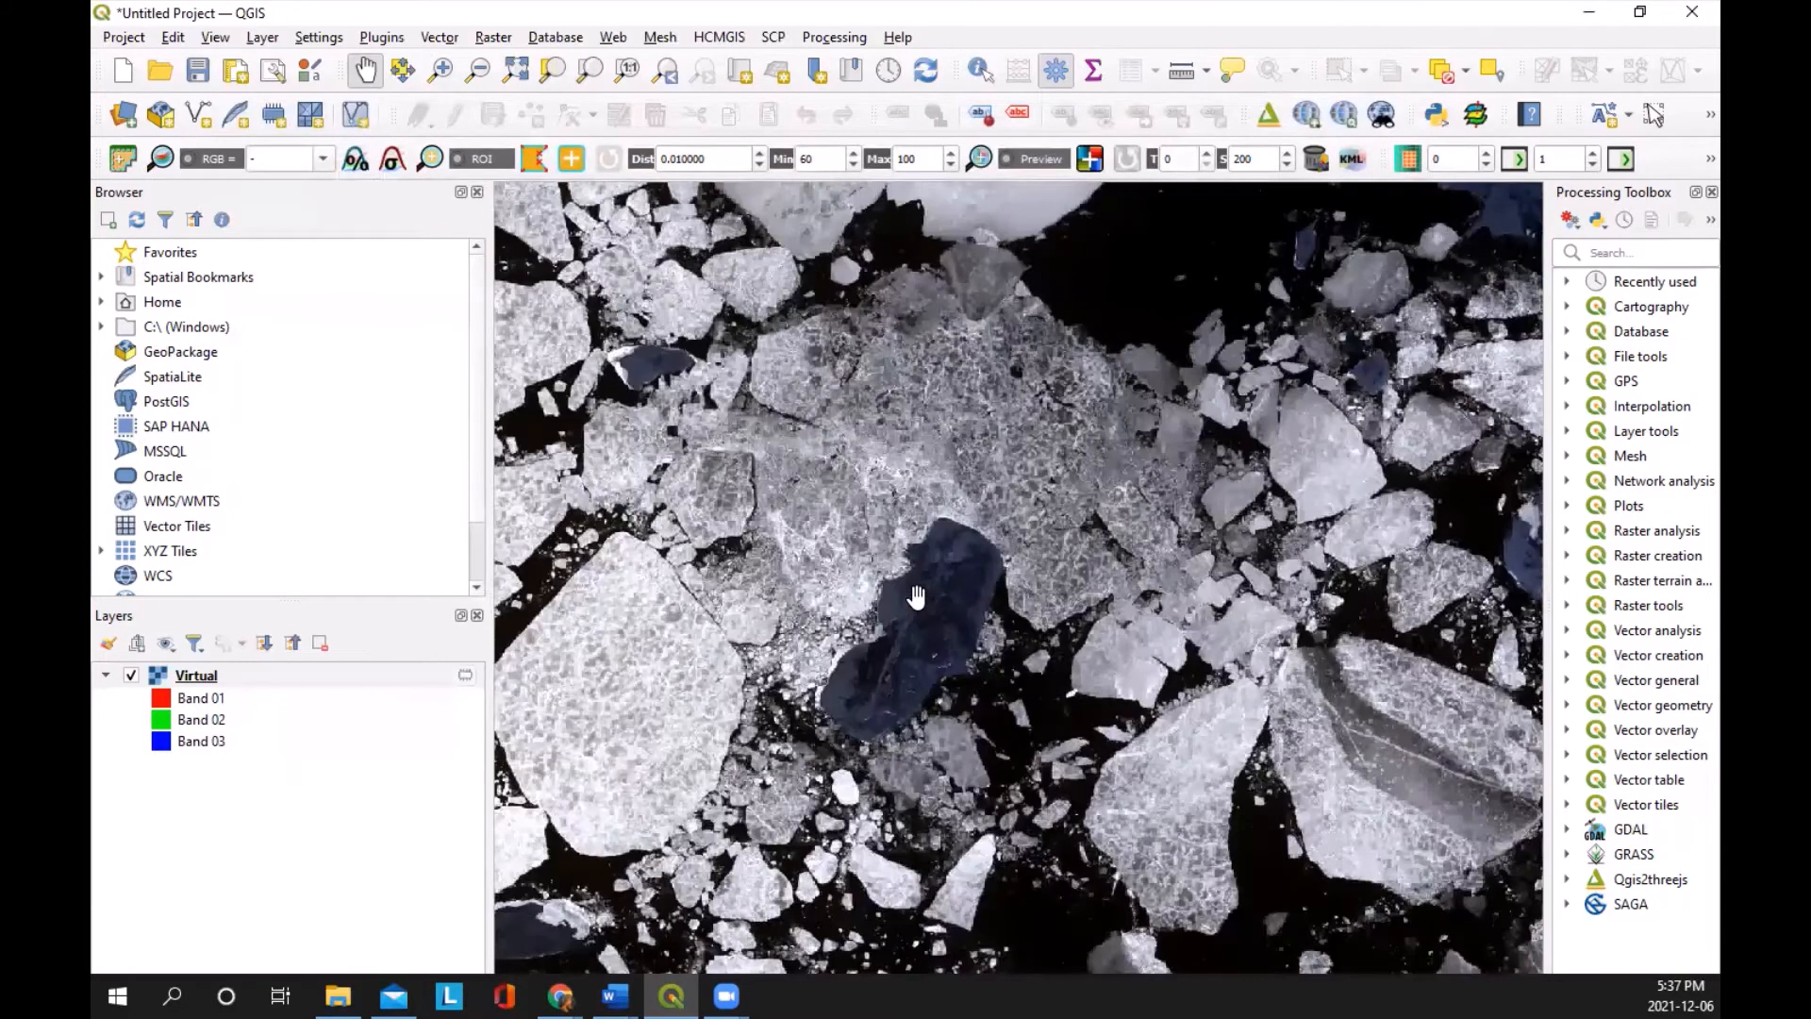
scroll(943, 590, "down", 3)
left_click_drag(982, 543, 970, 571)
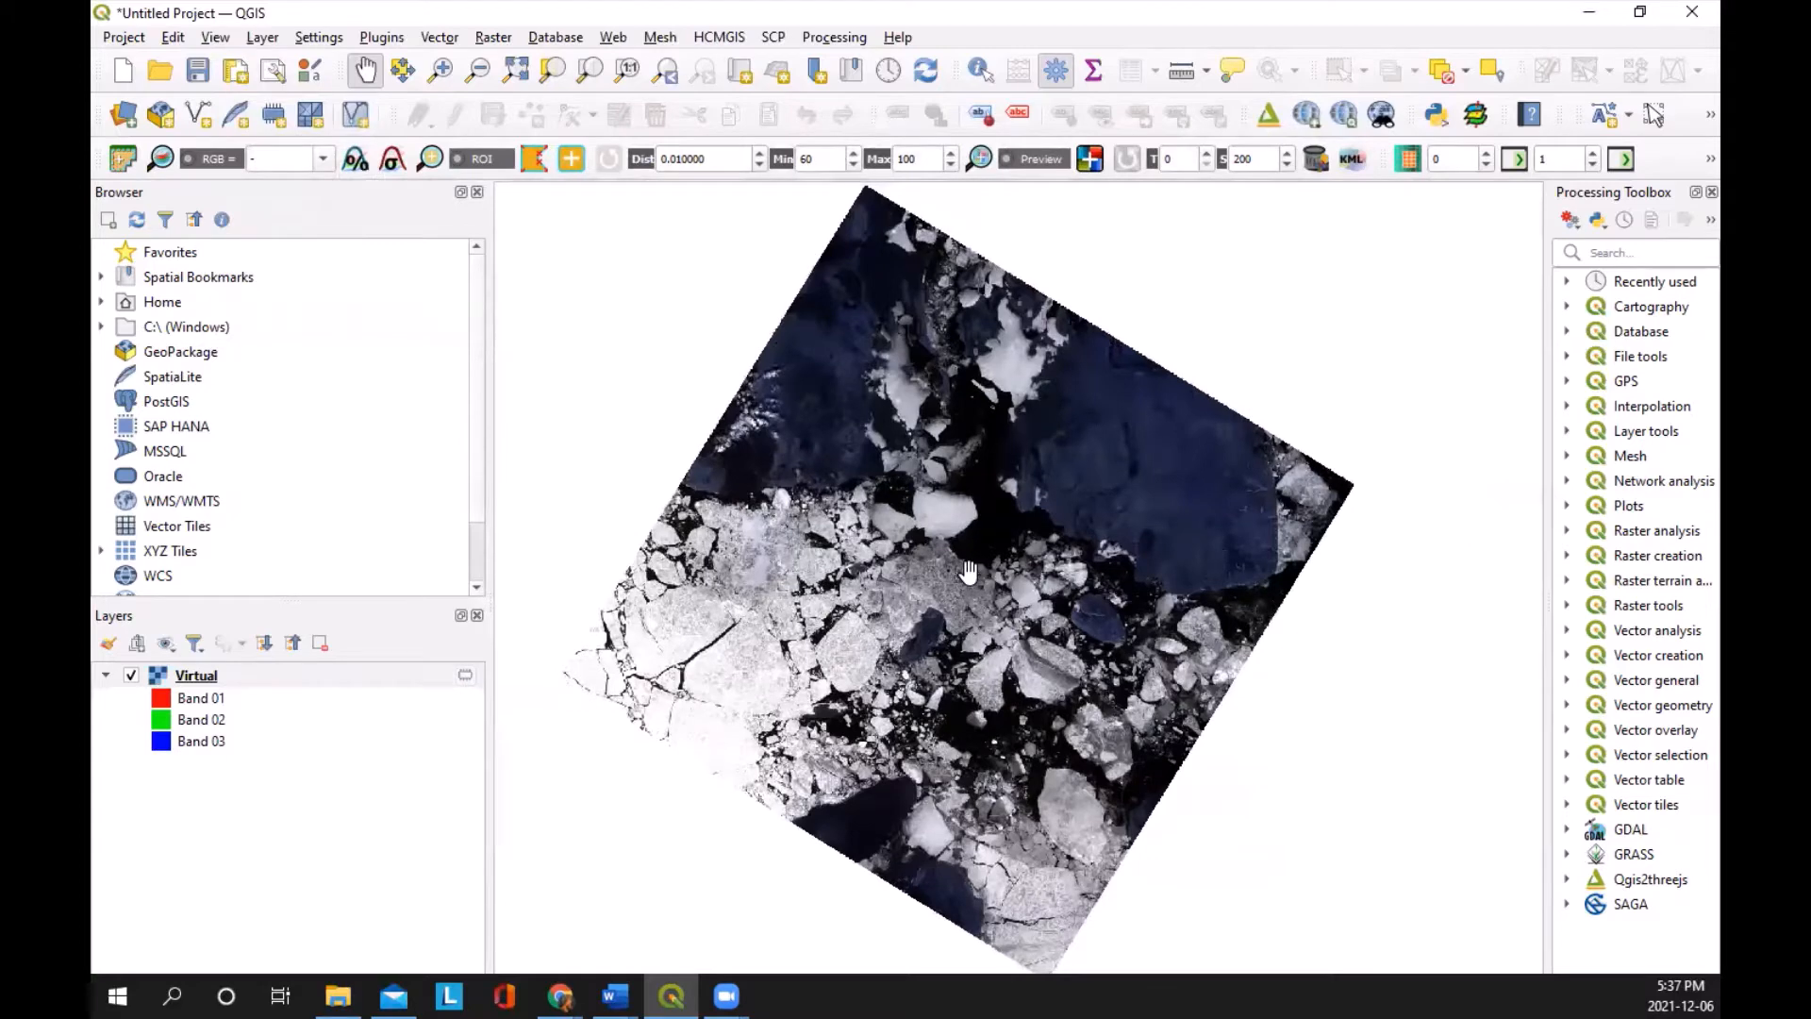
Step: Set the Virtual layer's symbology to Band 04 for red, Band 03 for green and Band 02 for blue
right_click(225, 677)
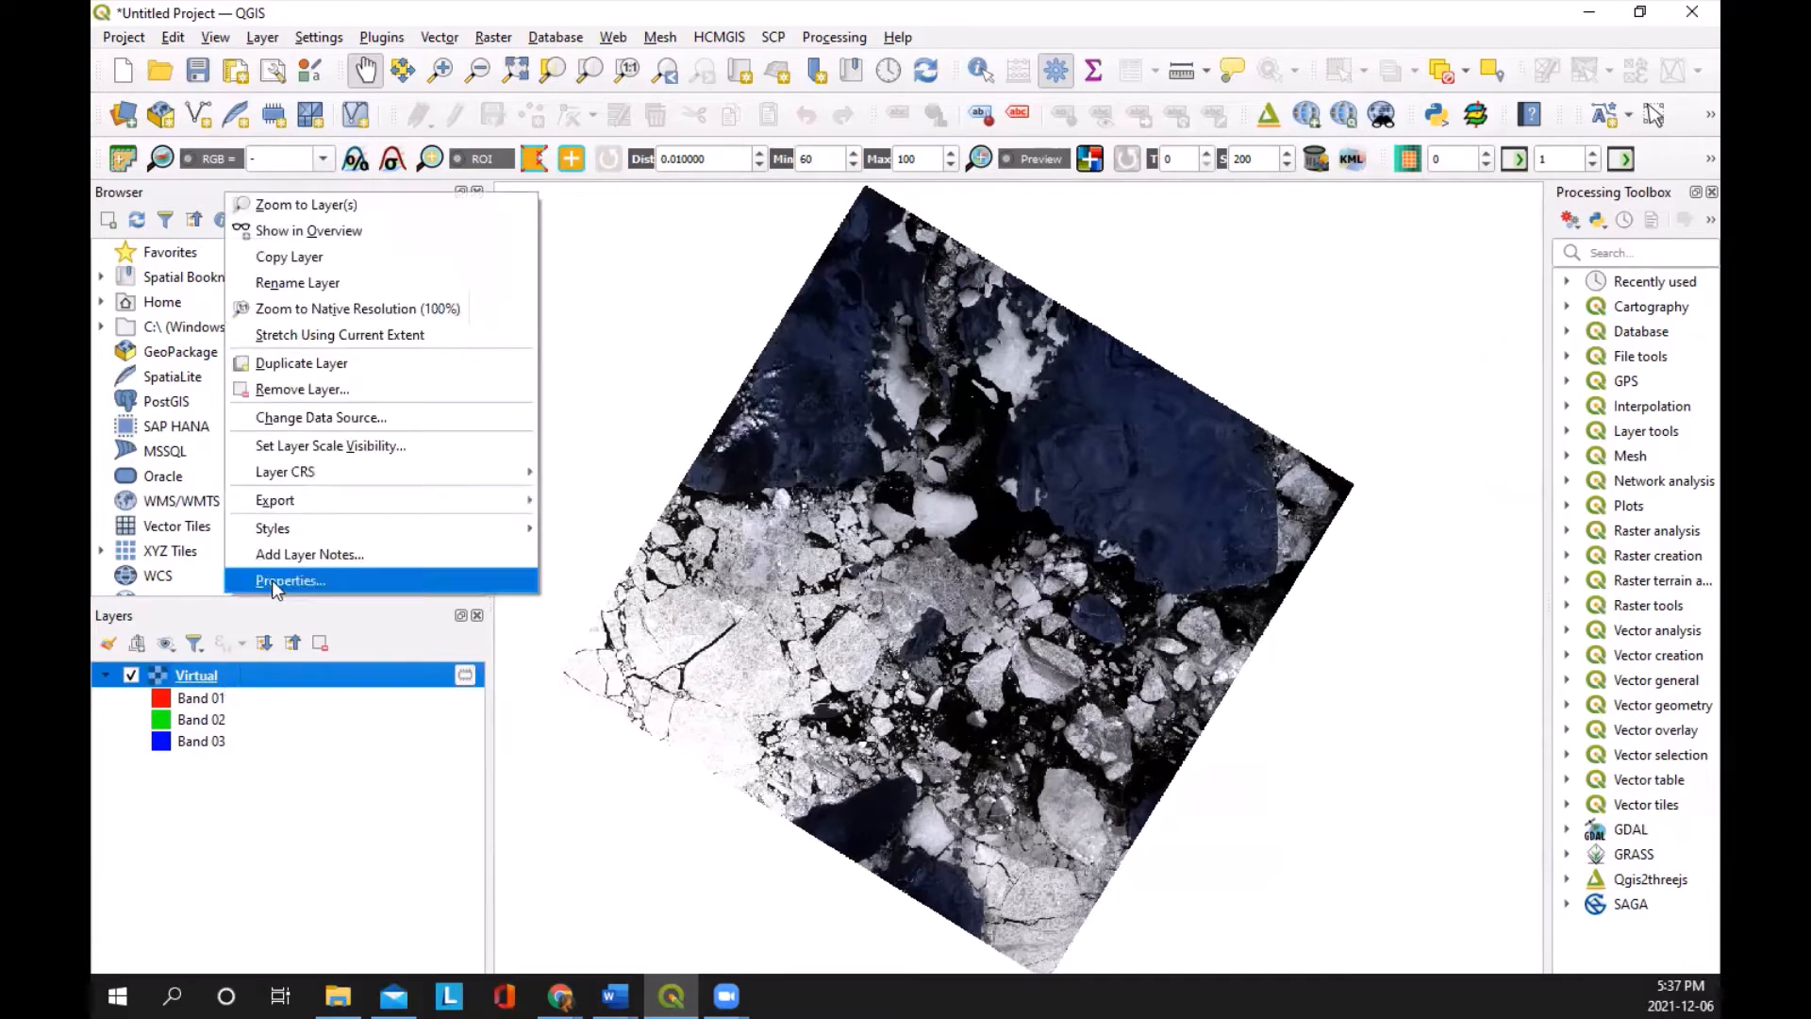
left_click(272, 580)
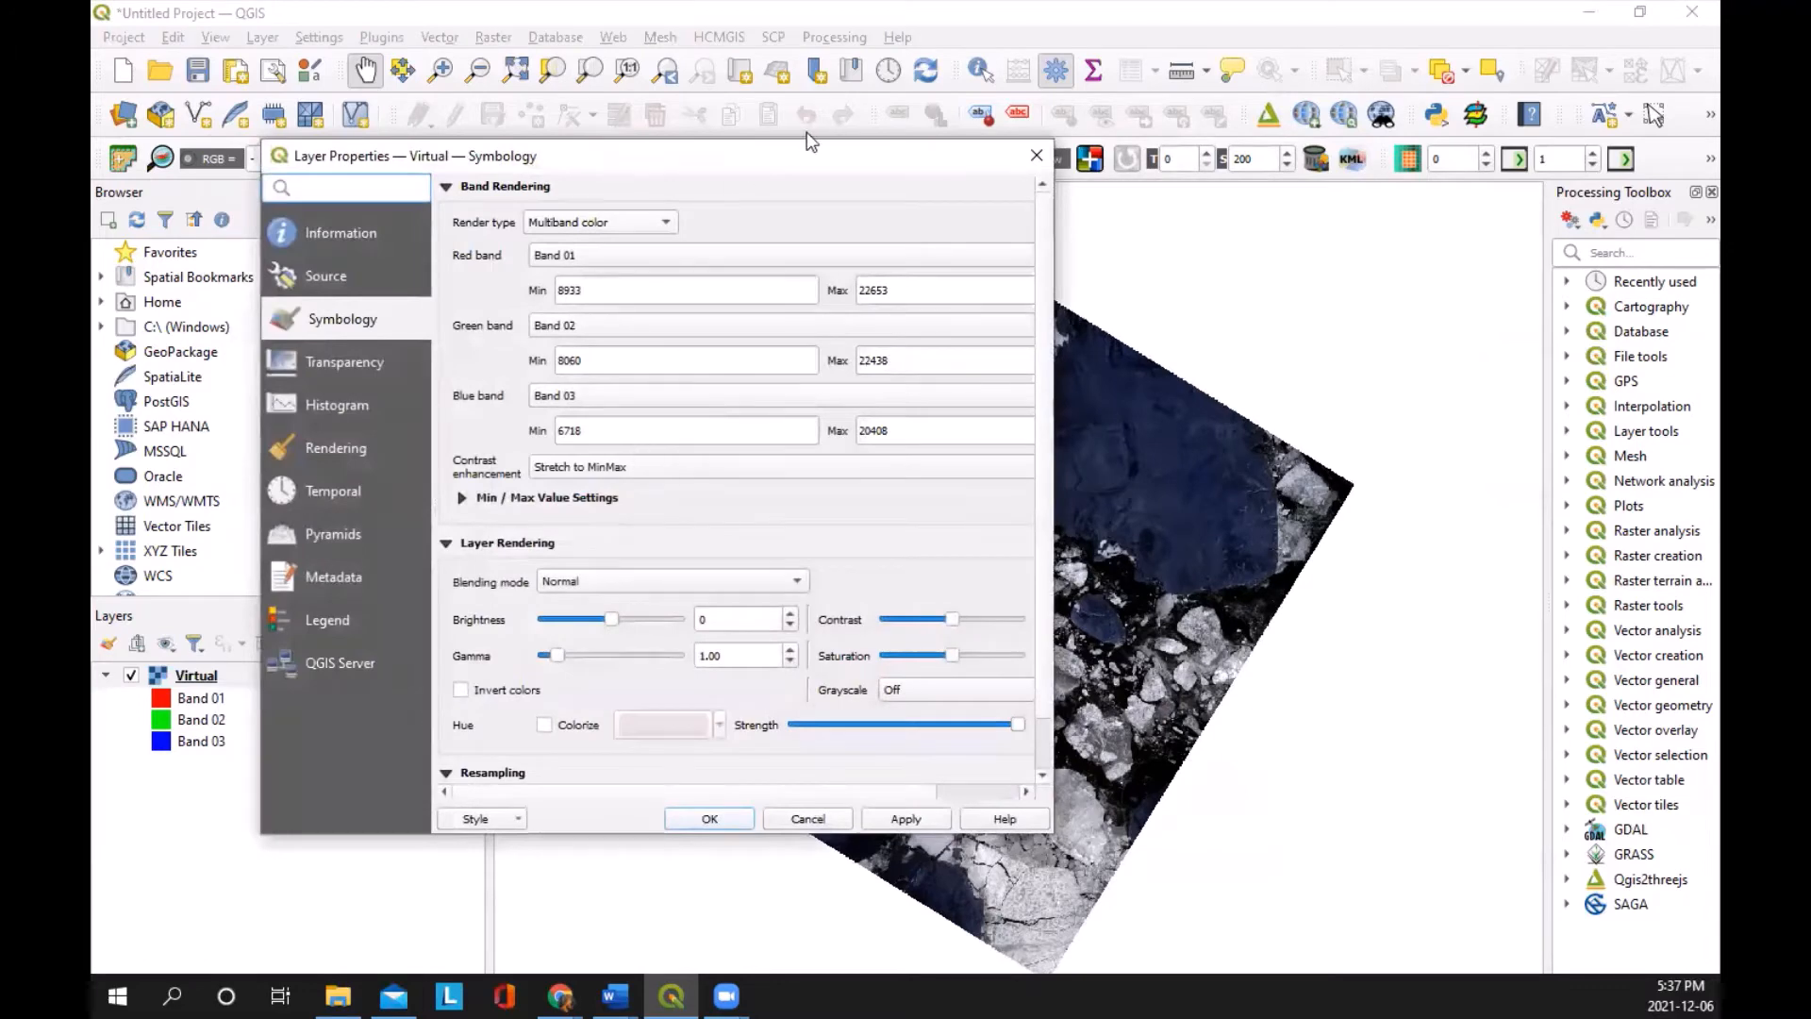
left_click(872, 255)
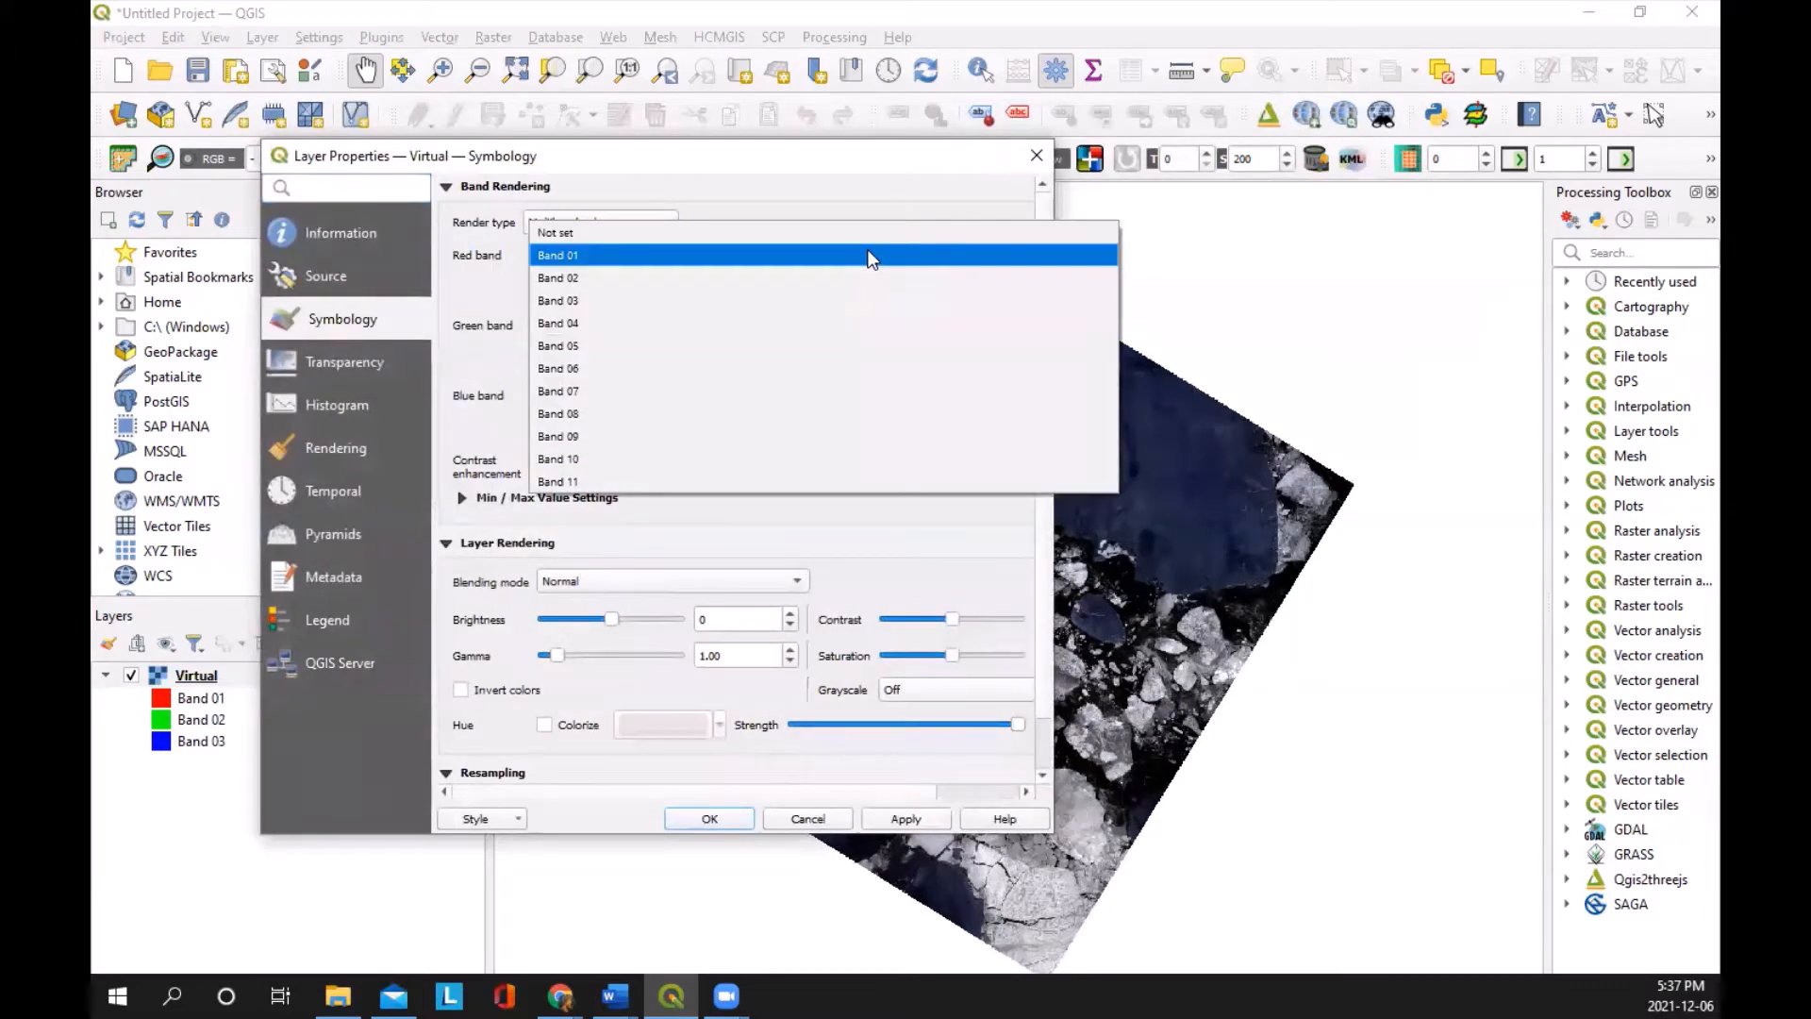
left_click(632, 316)
left_click(637, 321)
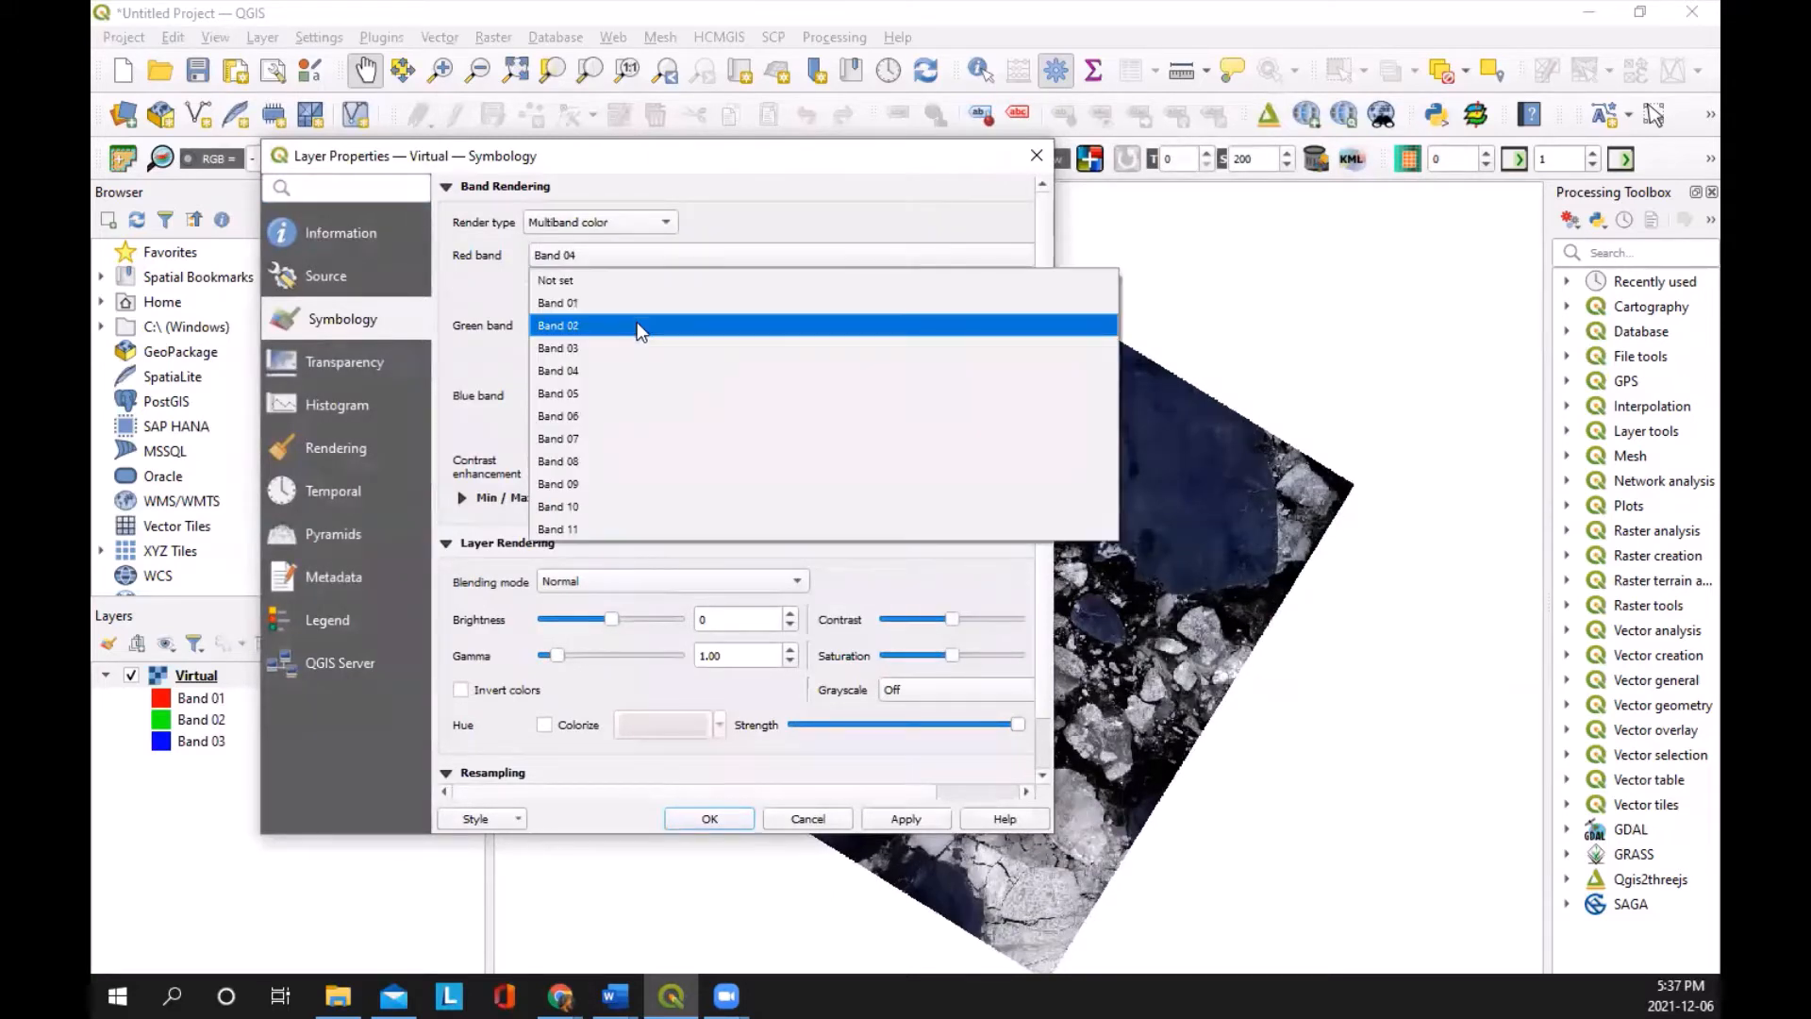
left_click(627, 341)
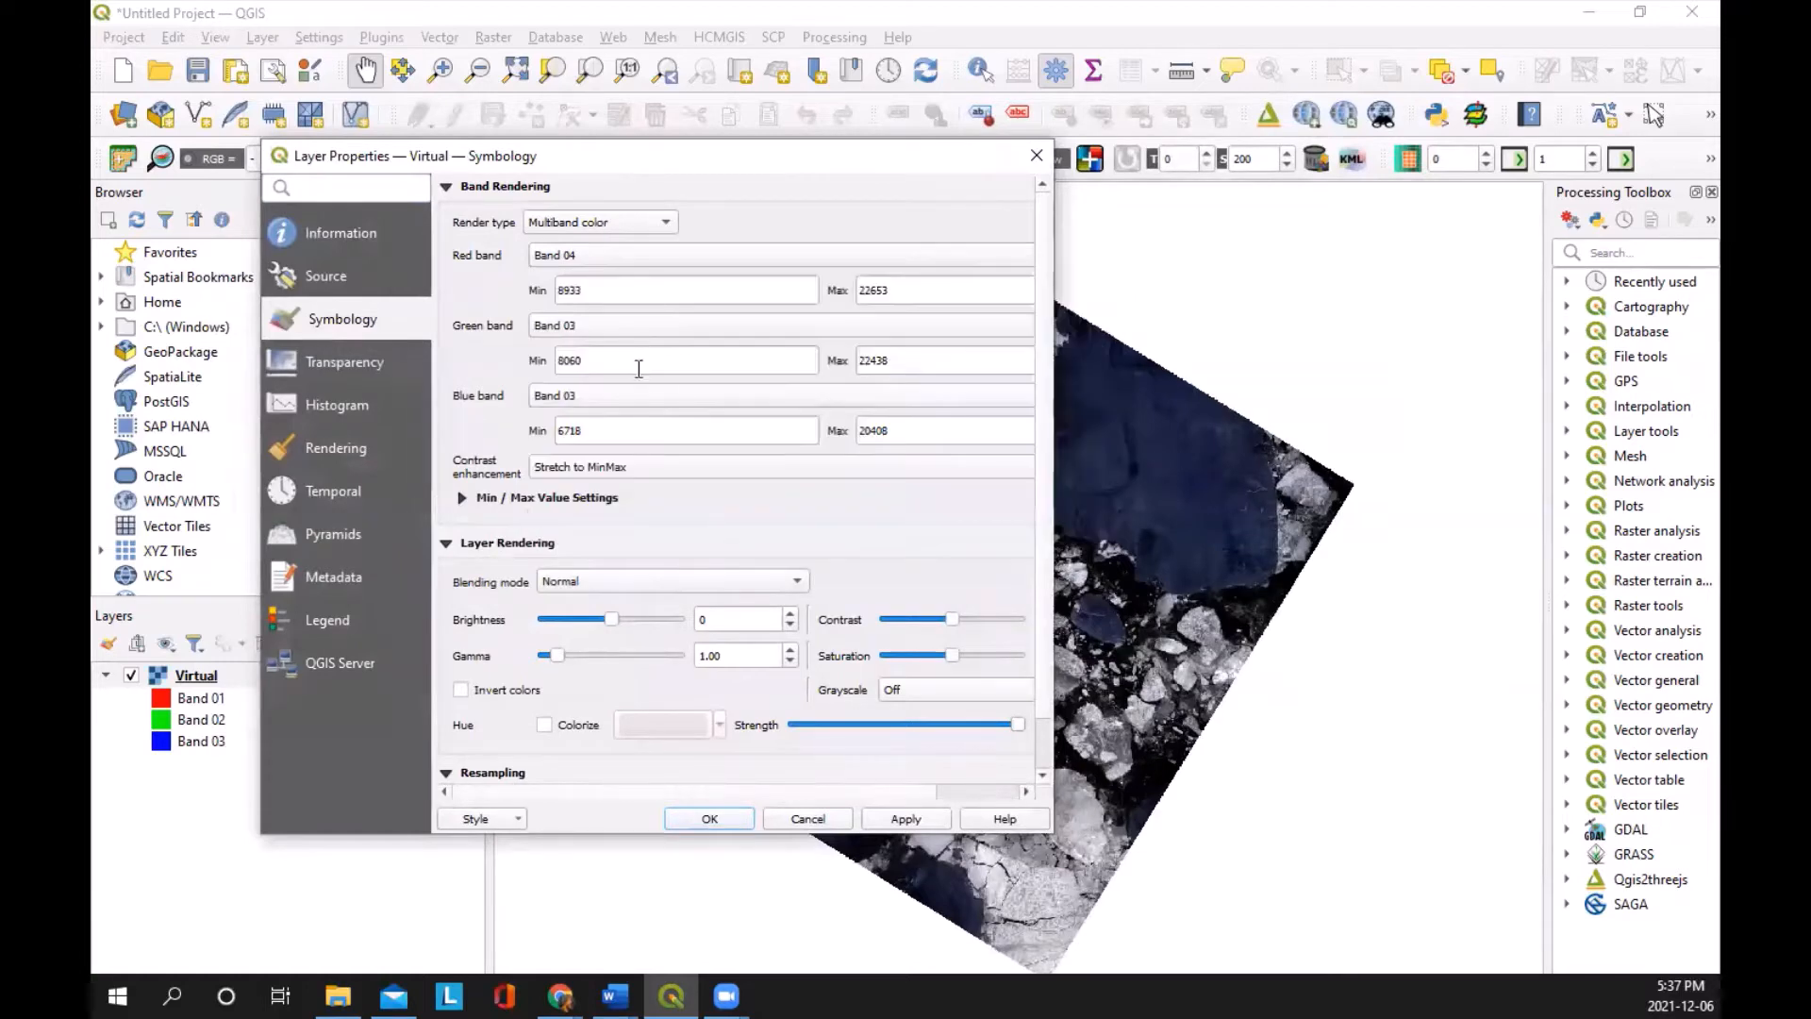
left_click(637, 393)
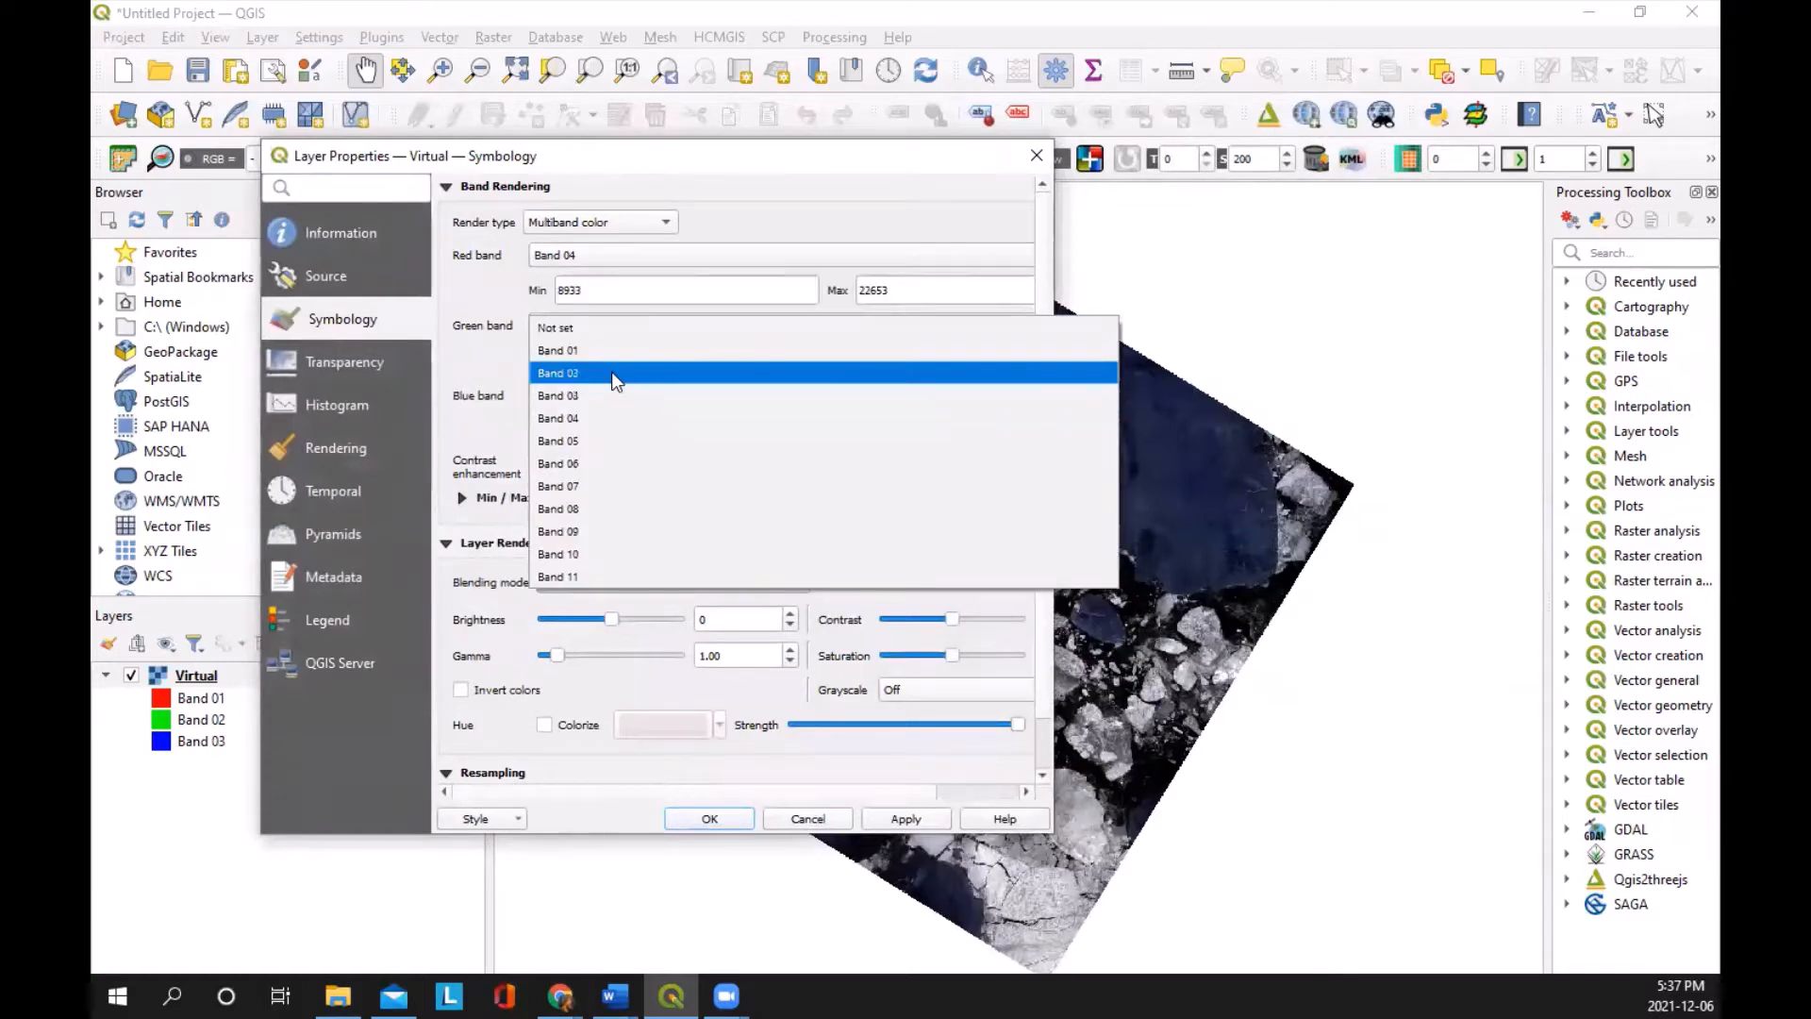
left_click(611, 372)
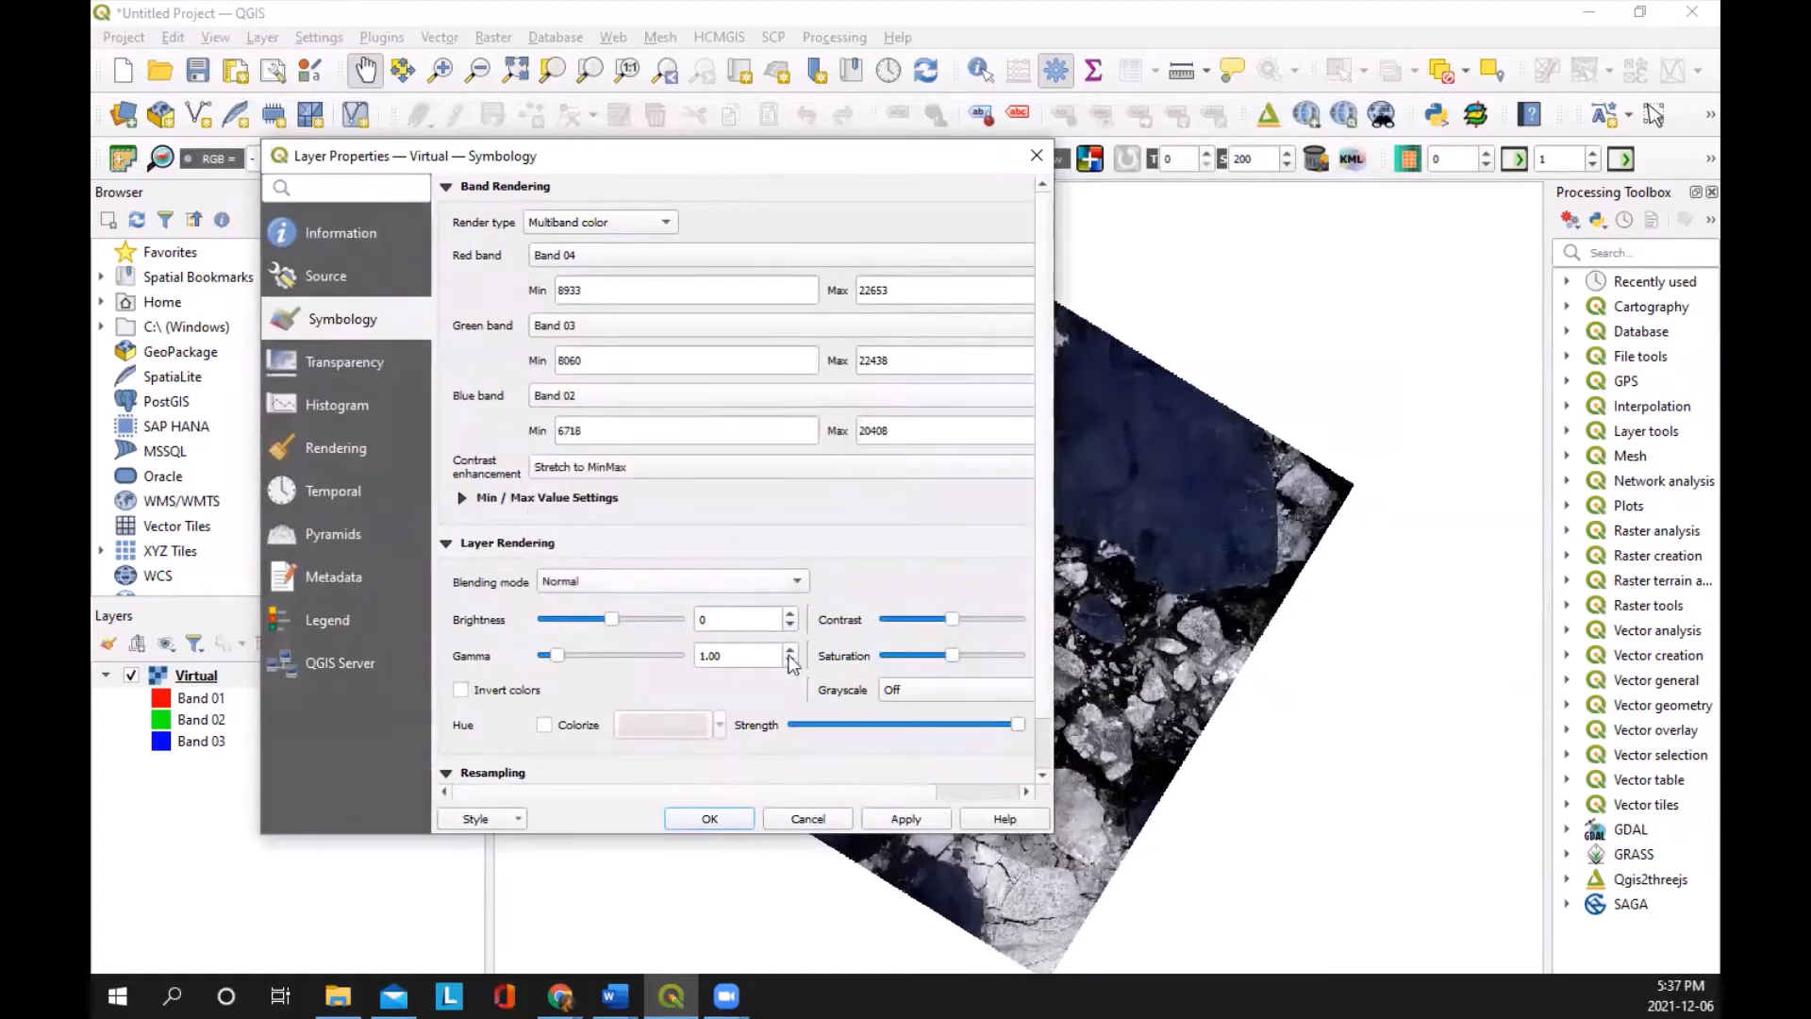
left_click(906, 821)
left_click(710, 818)
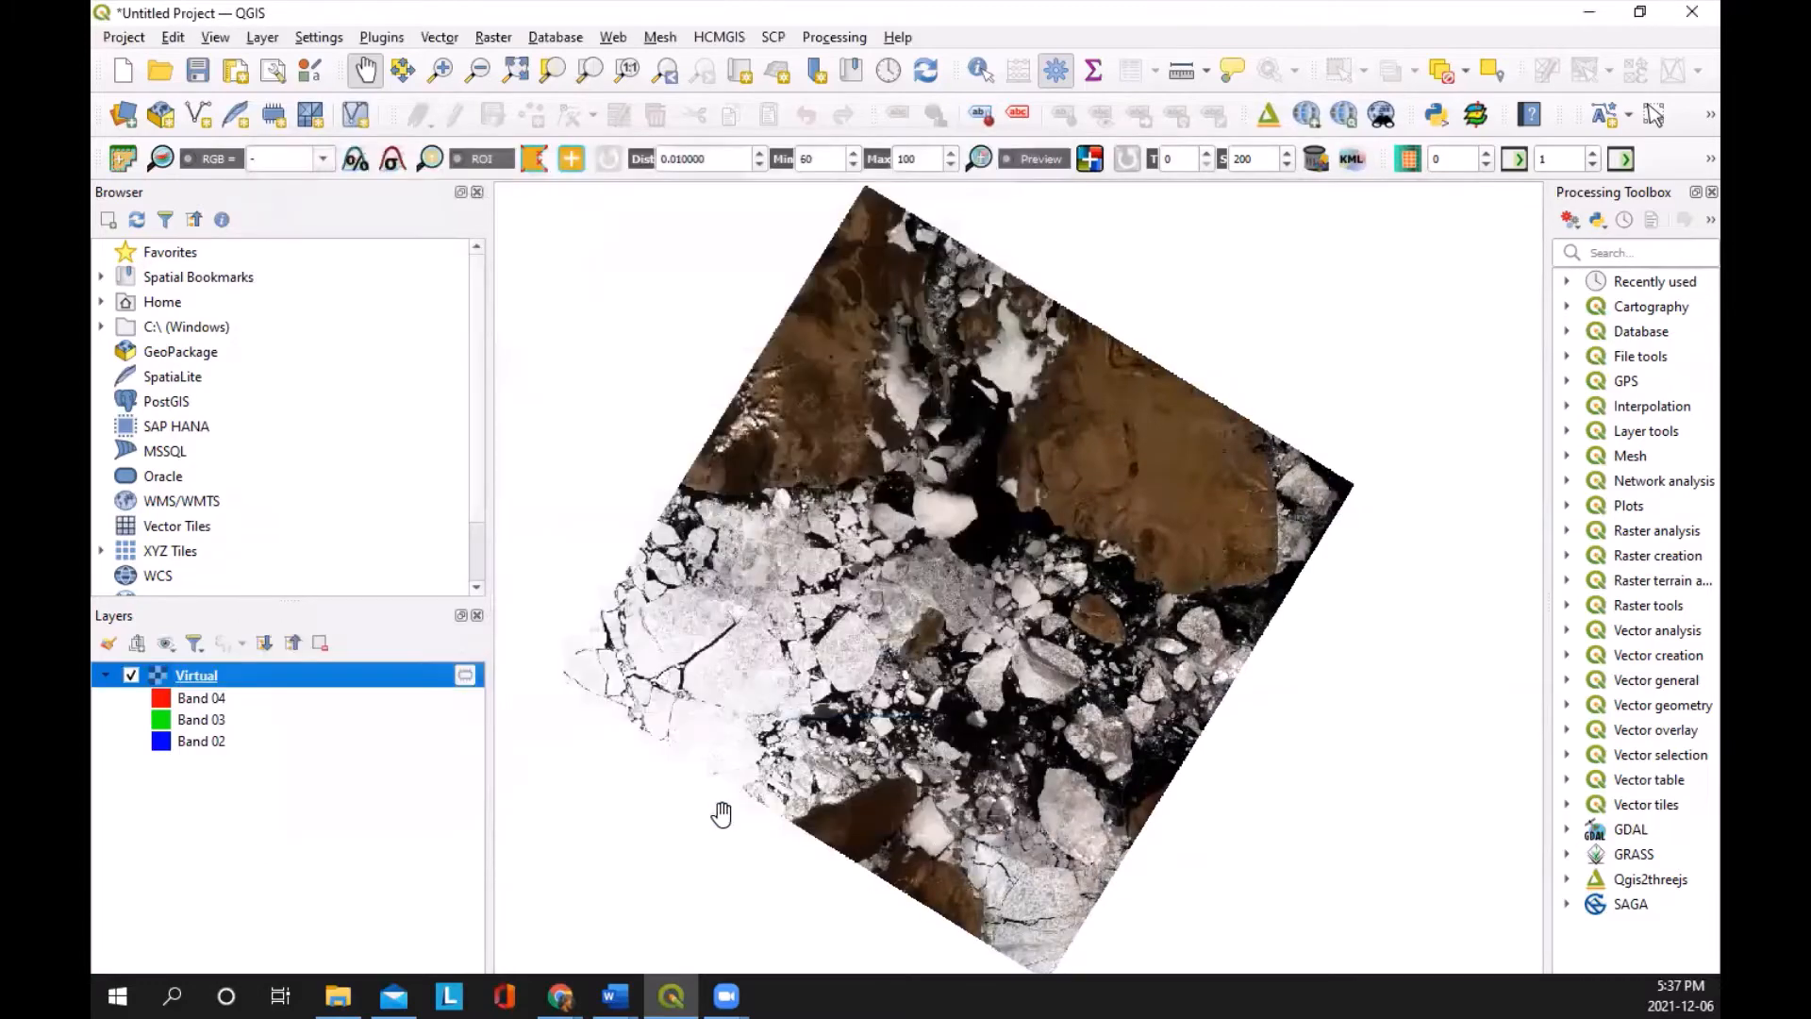
Step: Inspect the recoloured 4-3-2 composite up close and bring the whole scene back into view
scroll(1108, 517, "up", 3)
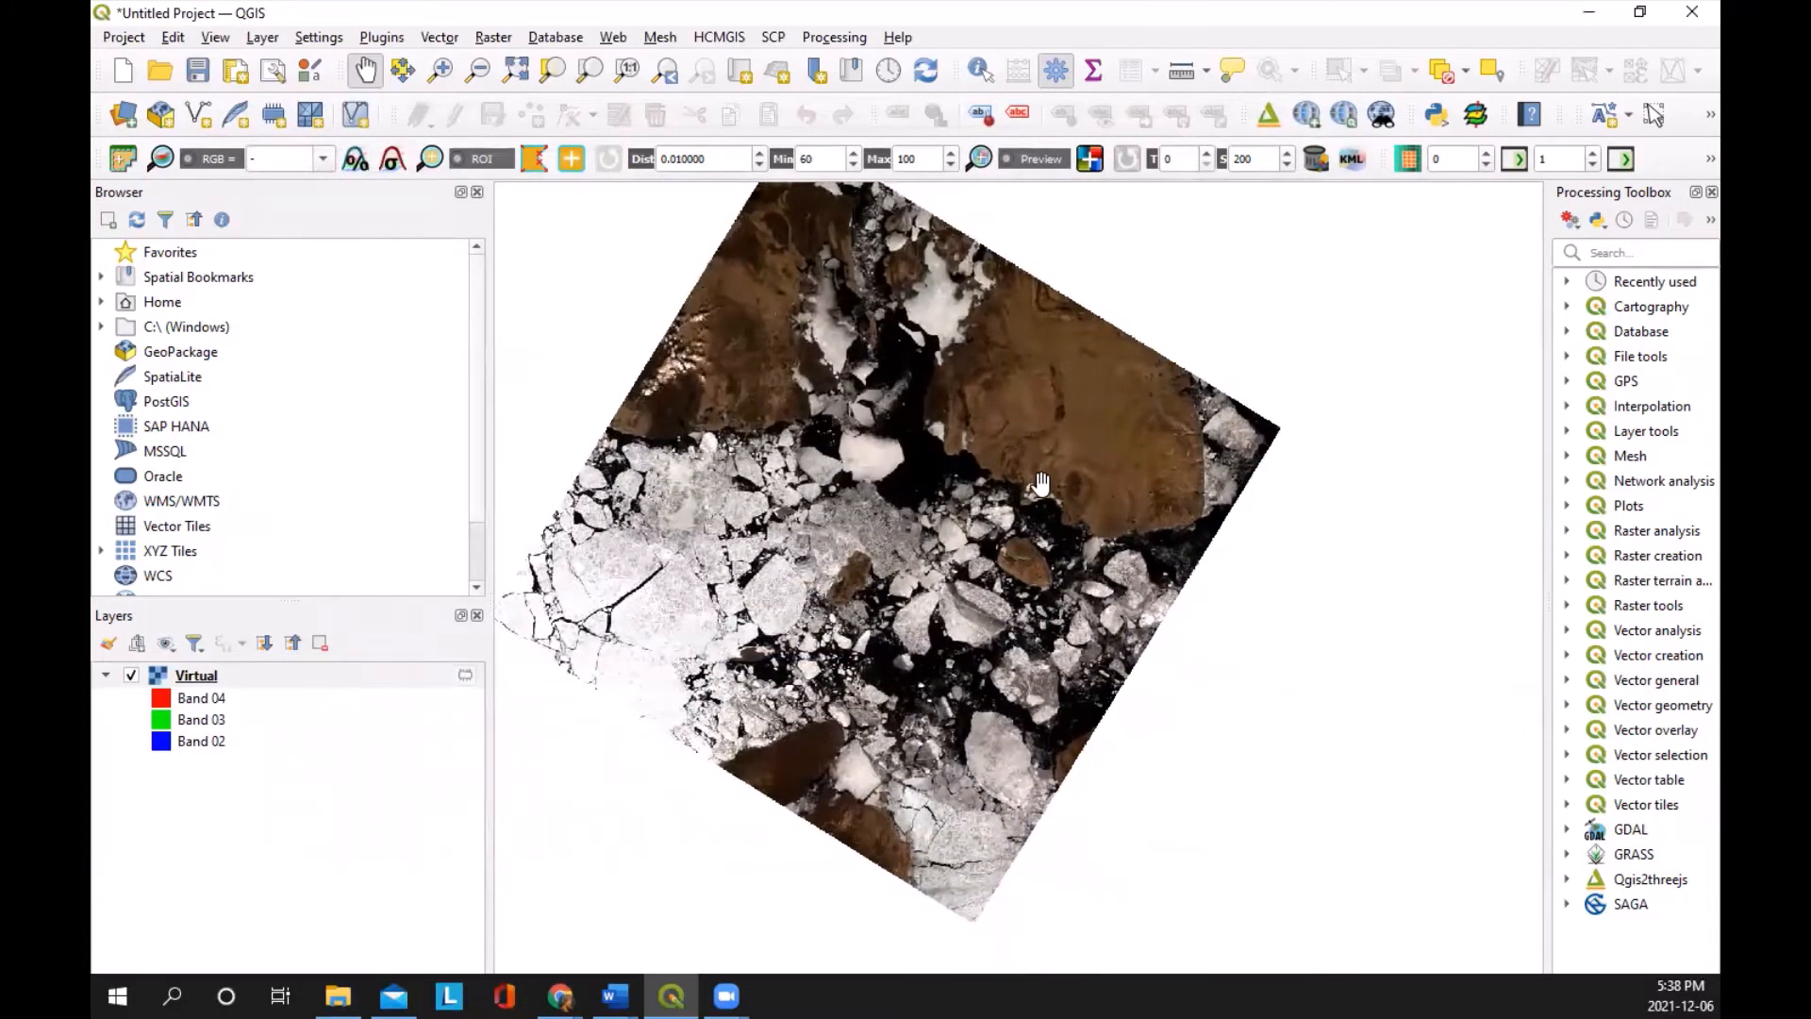
scroll(1149, 373, "up", 4)
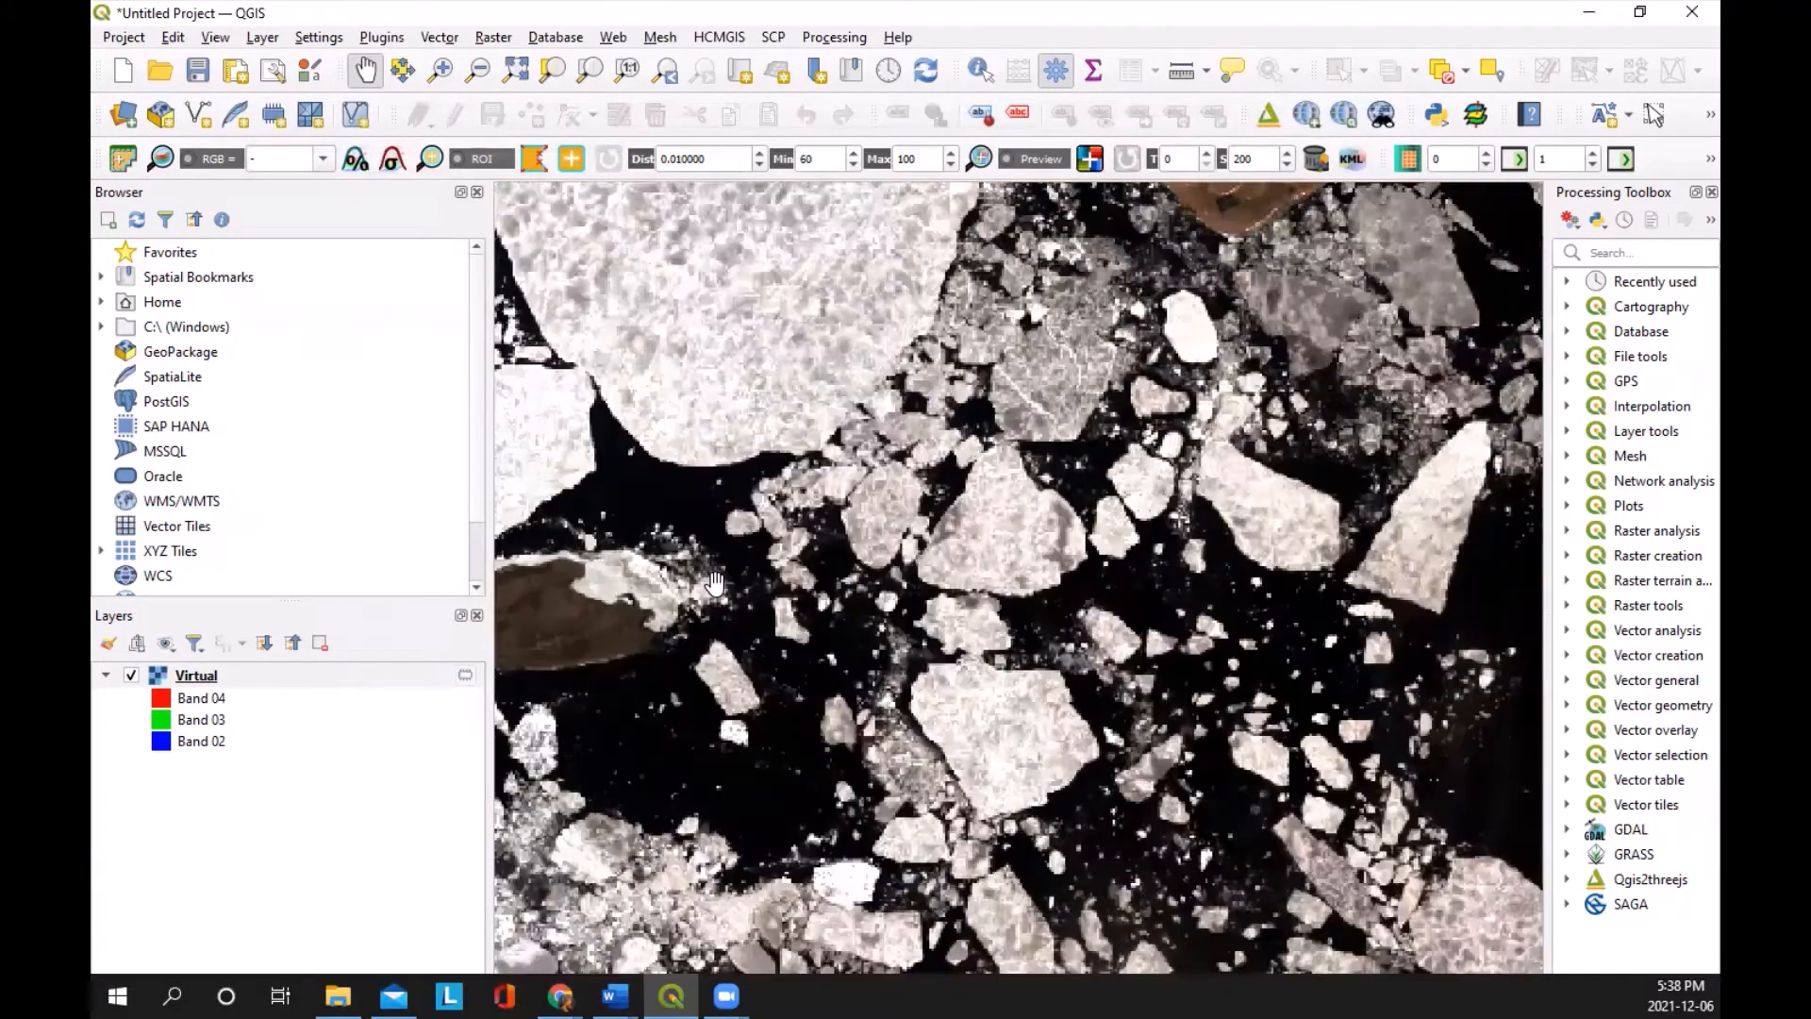
scroll(963, 424, "down", 5)
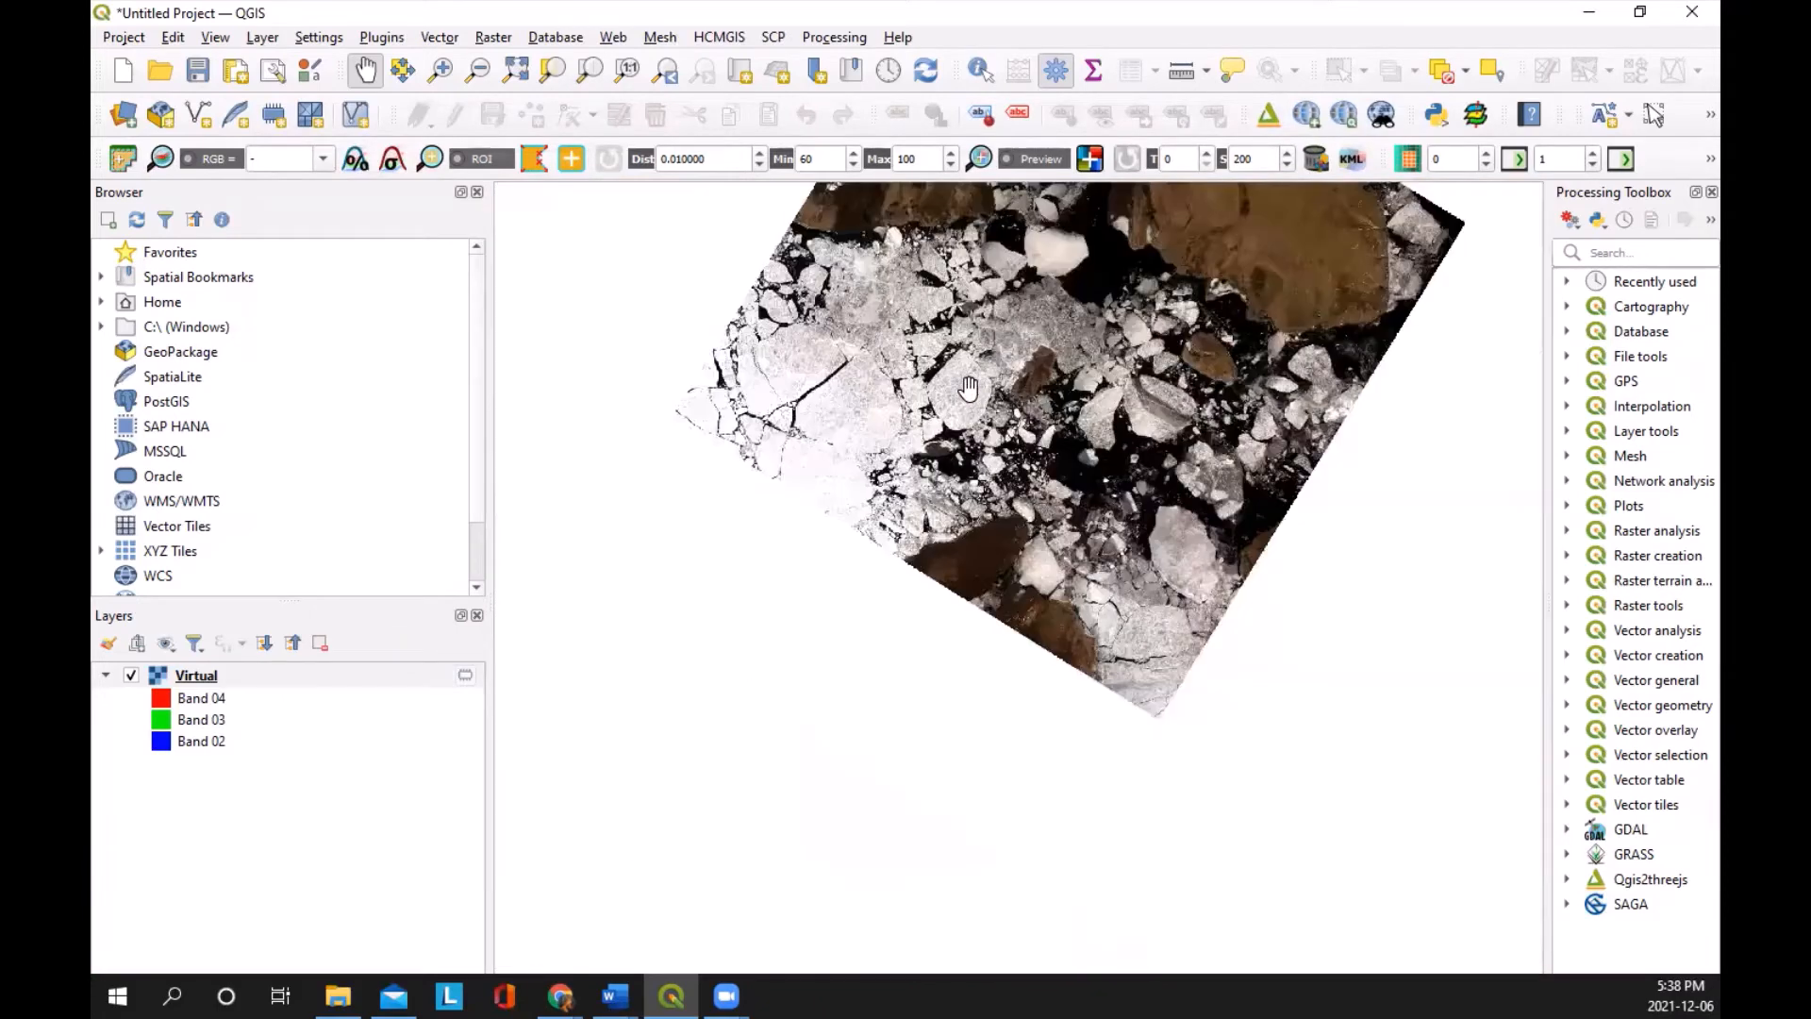
left_click_drag(1049, 287, 932, 499)
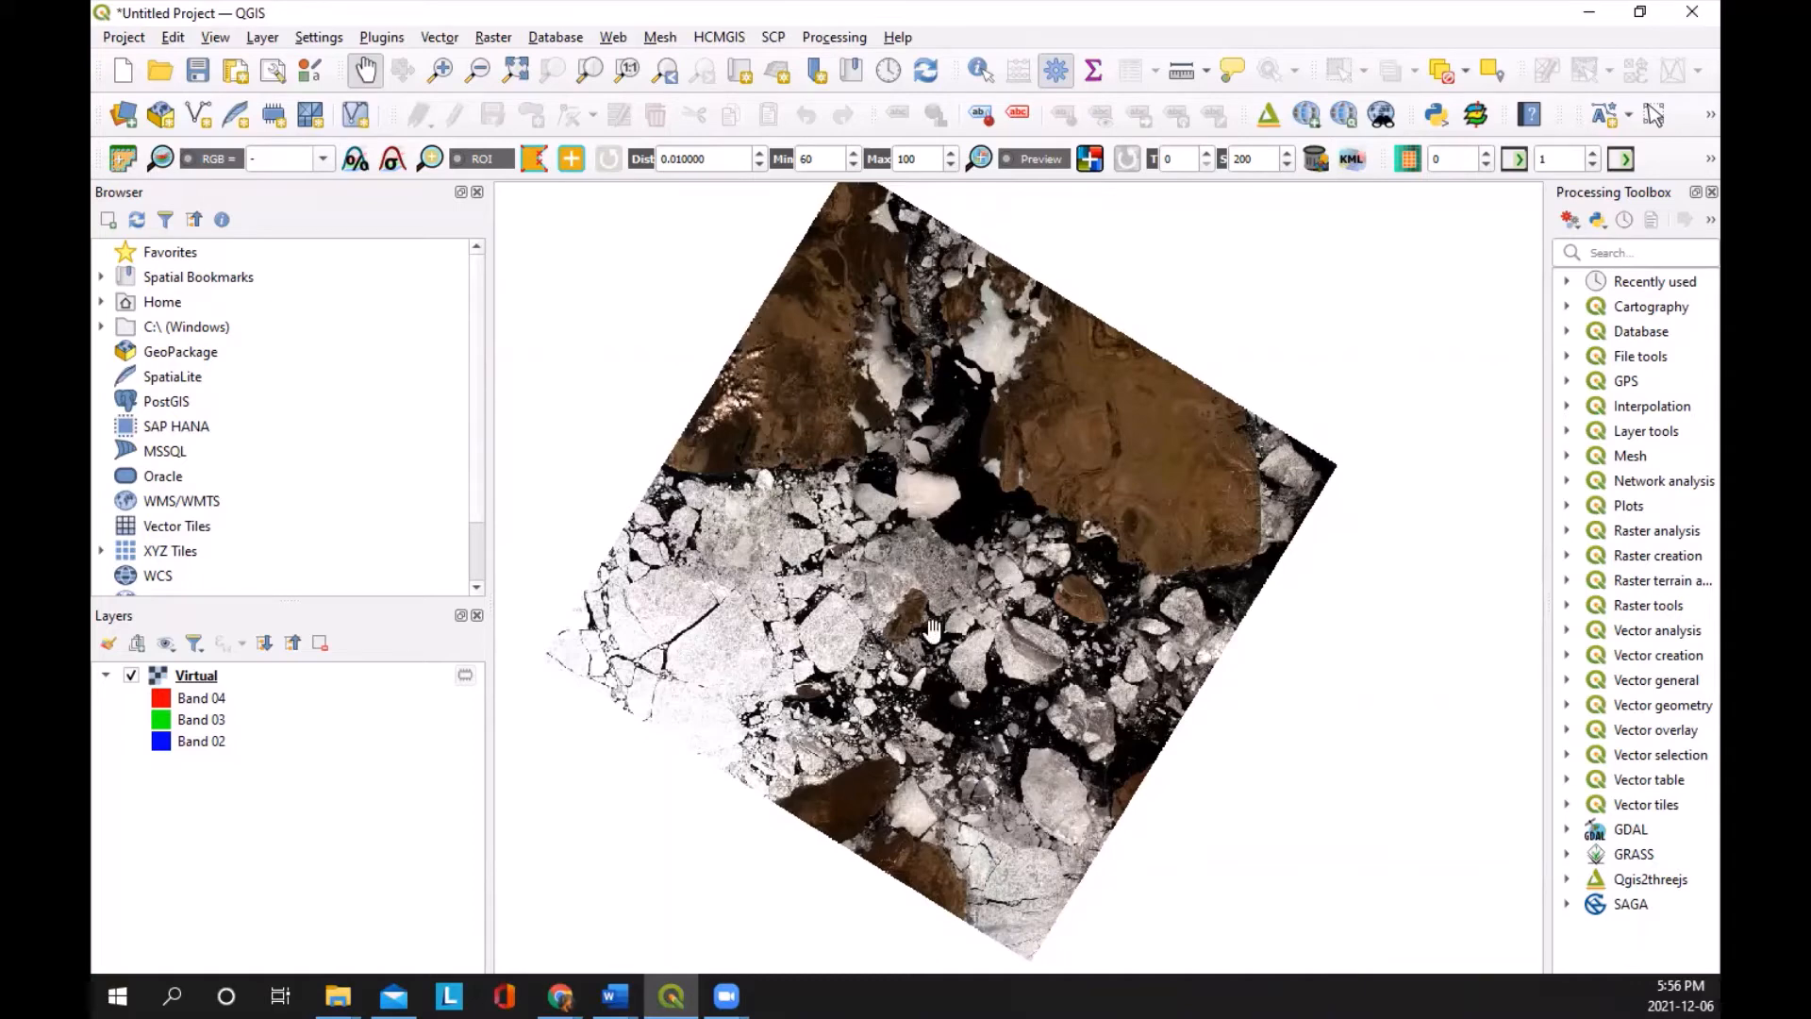
left_click_drag(934, 630, 965, 631)
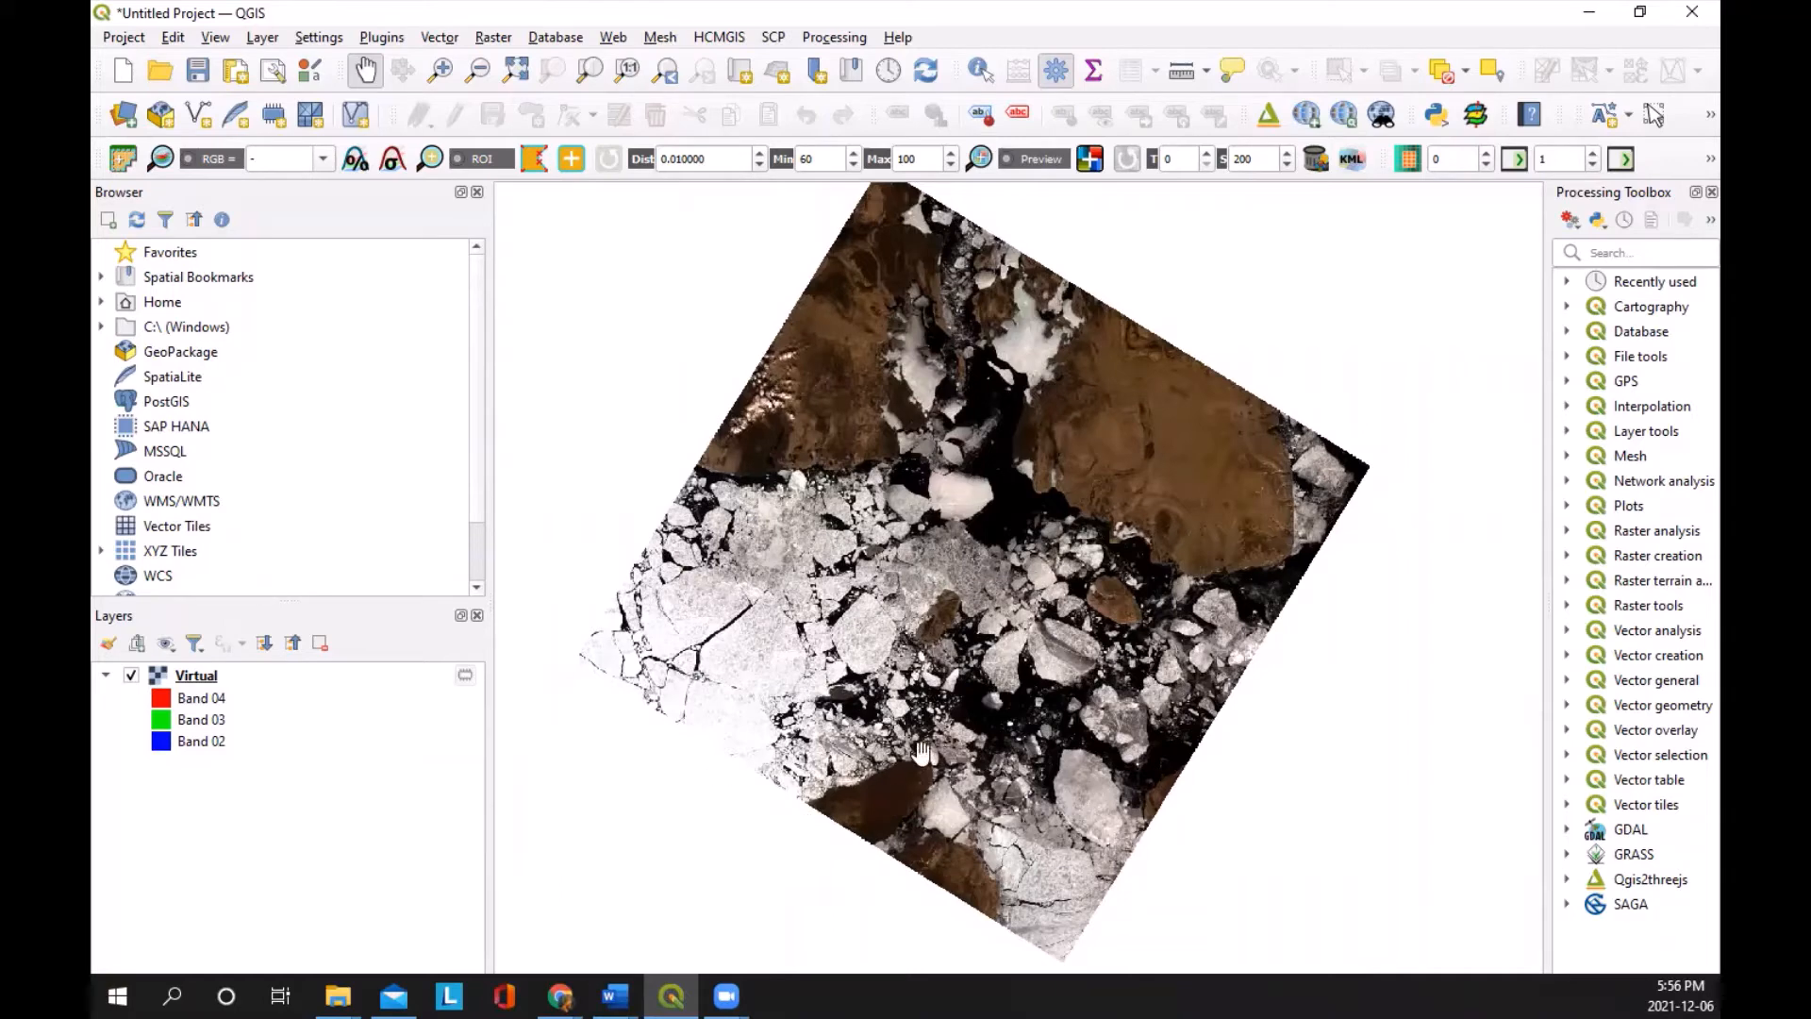
left_click(263, 38)
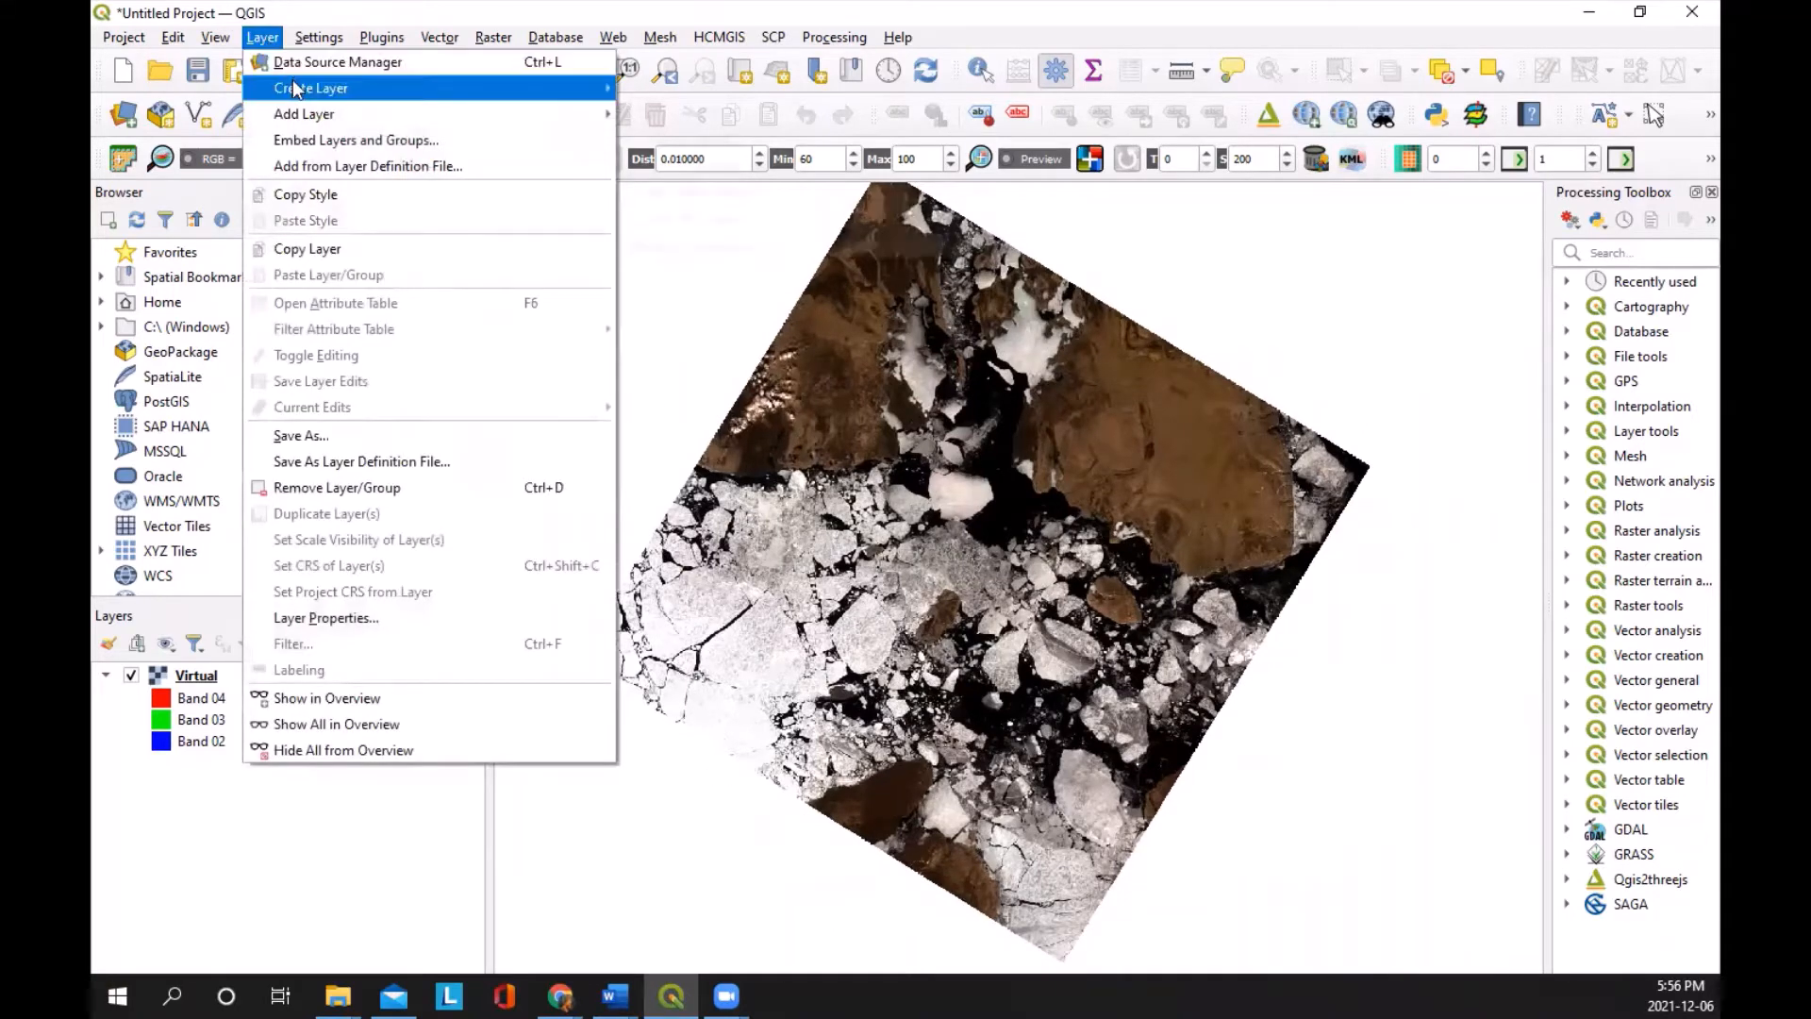
mouse_move(379, 85)
left_click(712, 114)
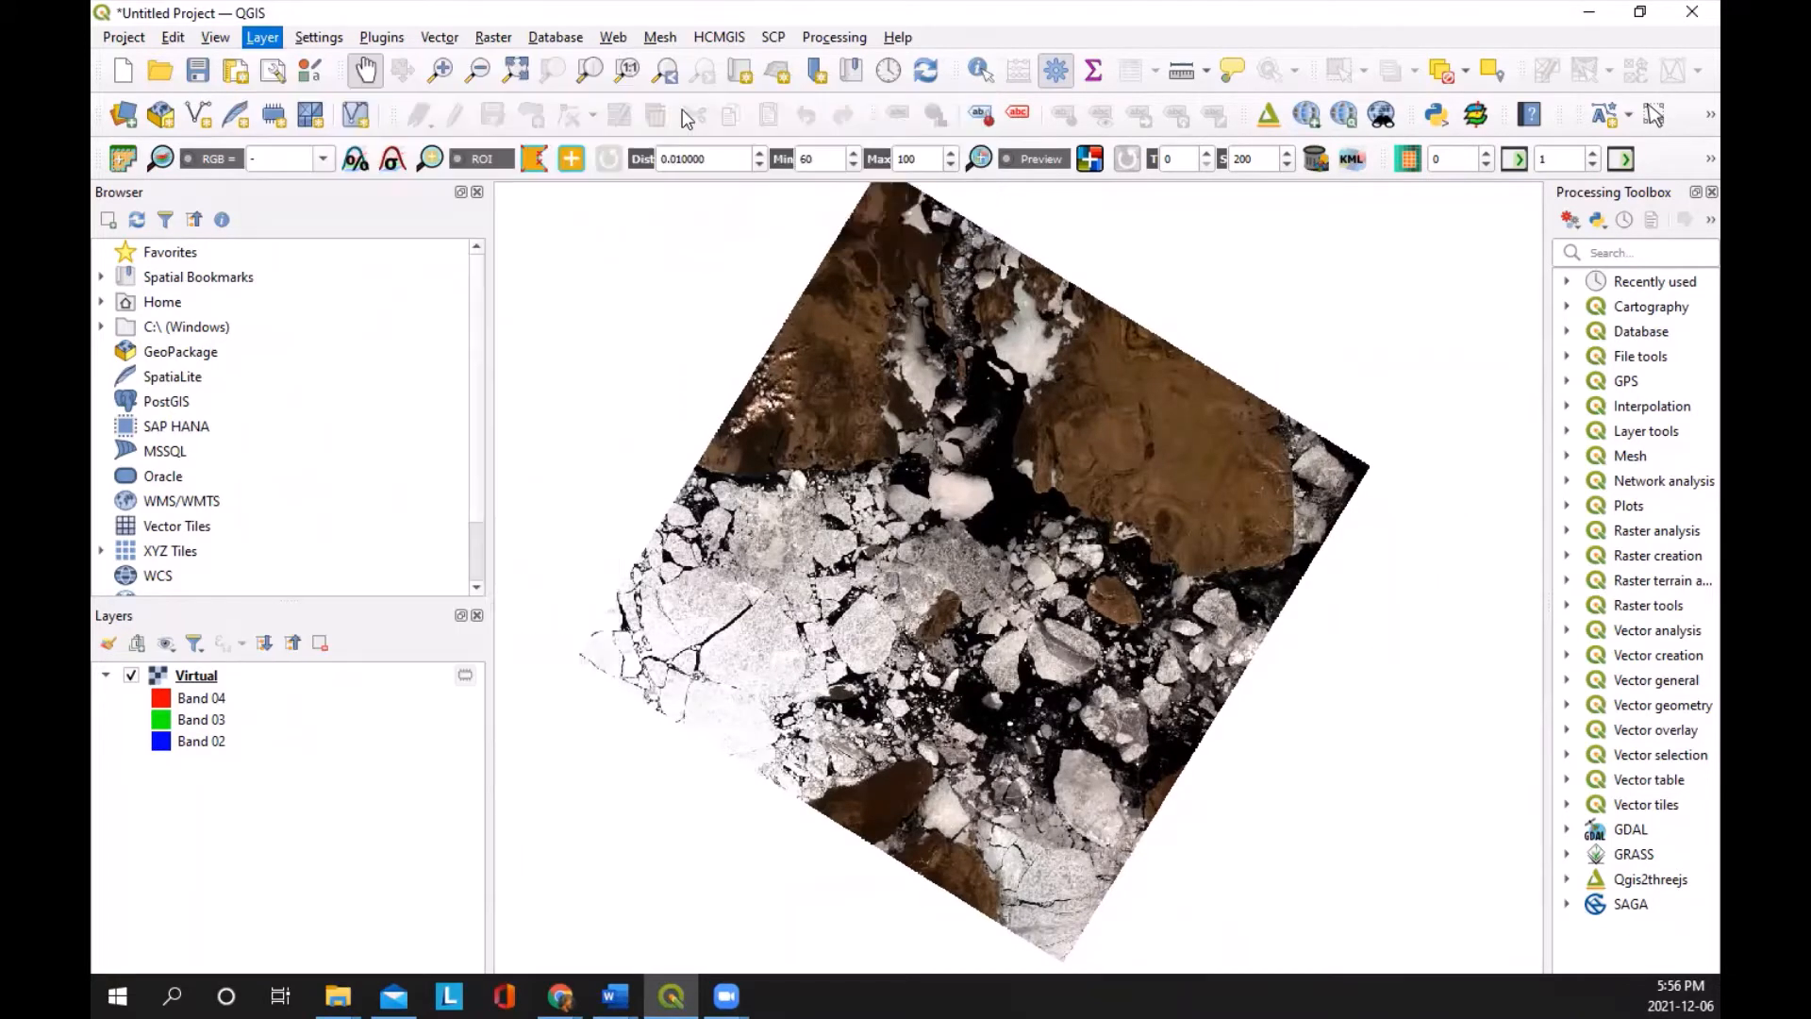
left_click(876, 248)
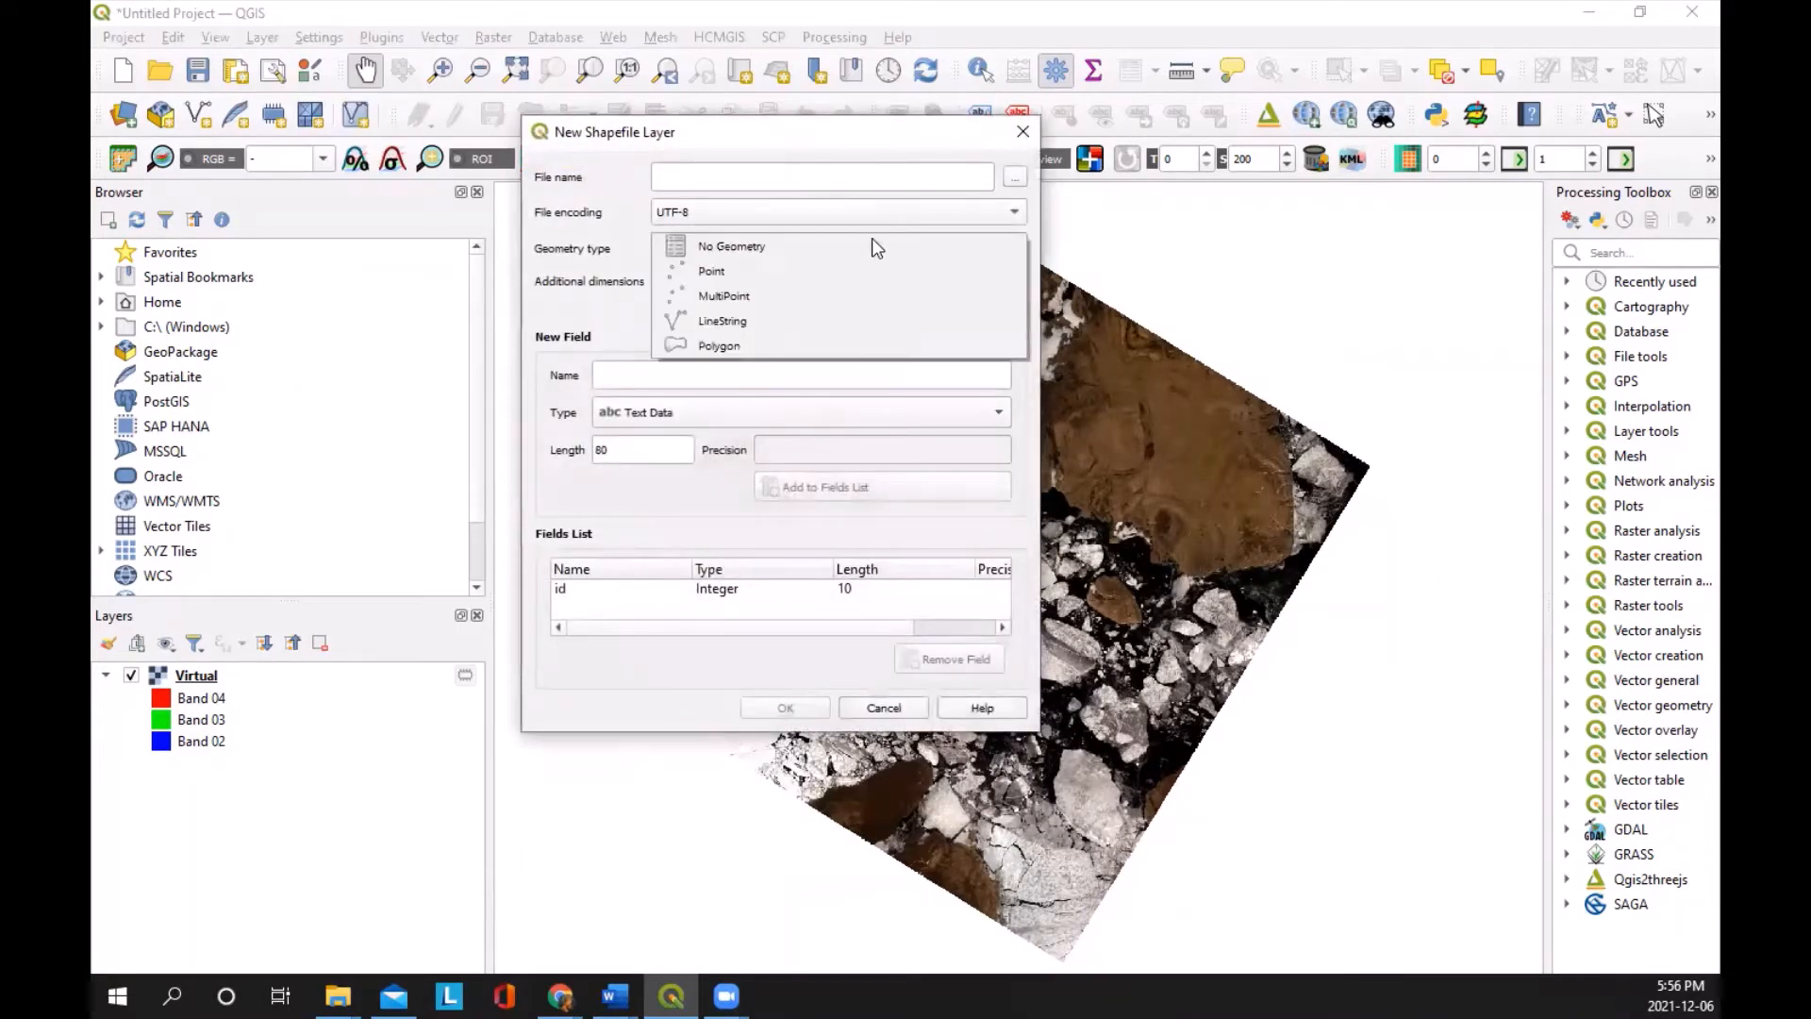
left_click(794, 260)
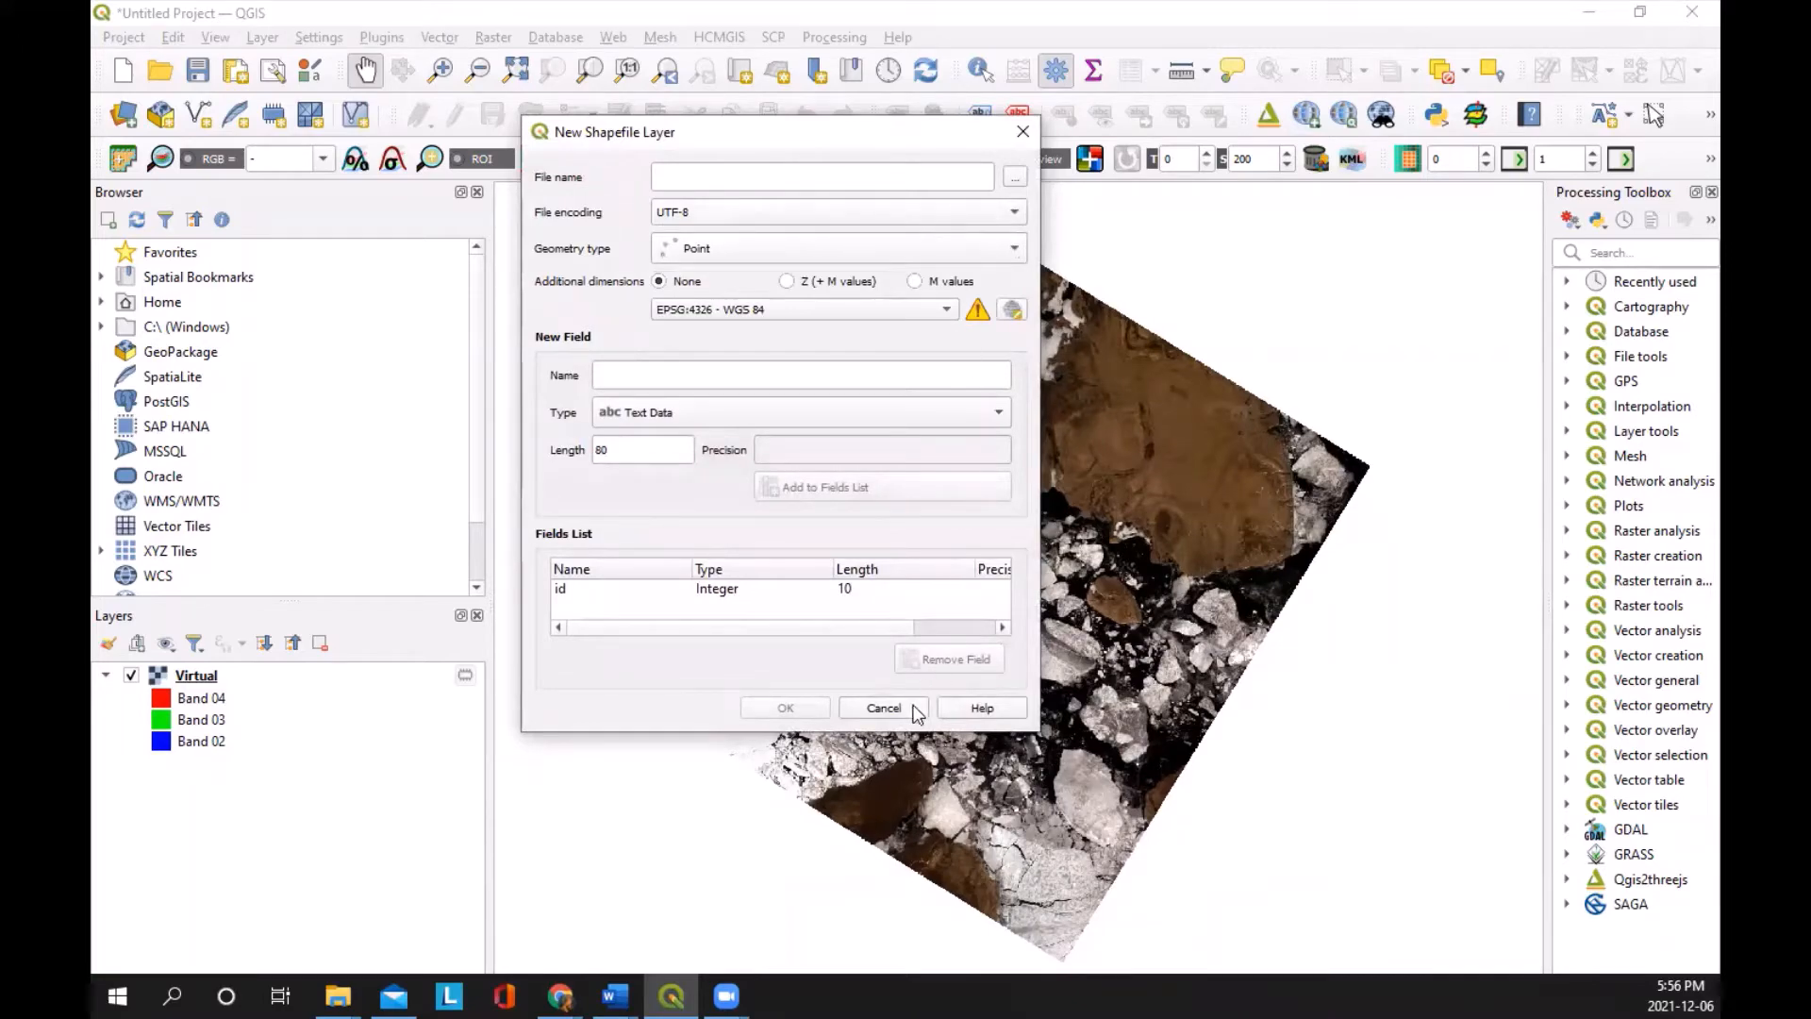
left_click(883, 708)
scroll(934, 660, "up", 3)
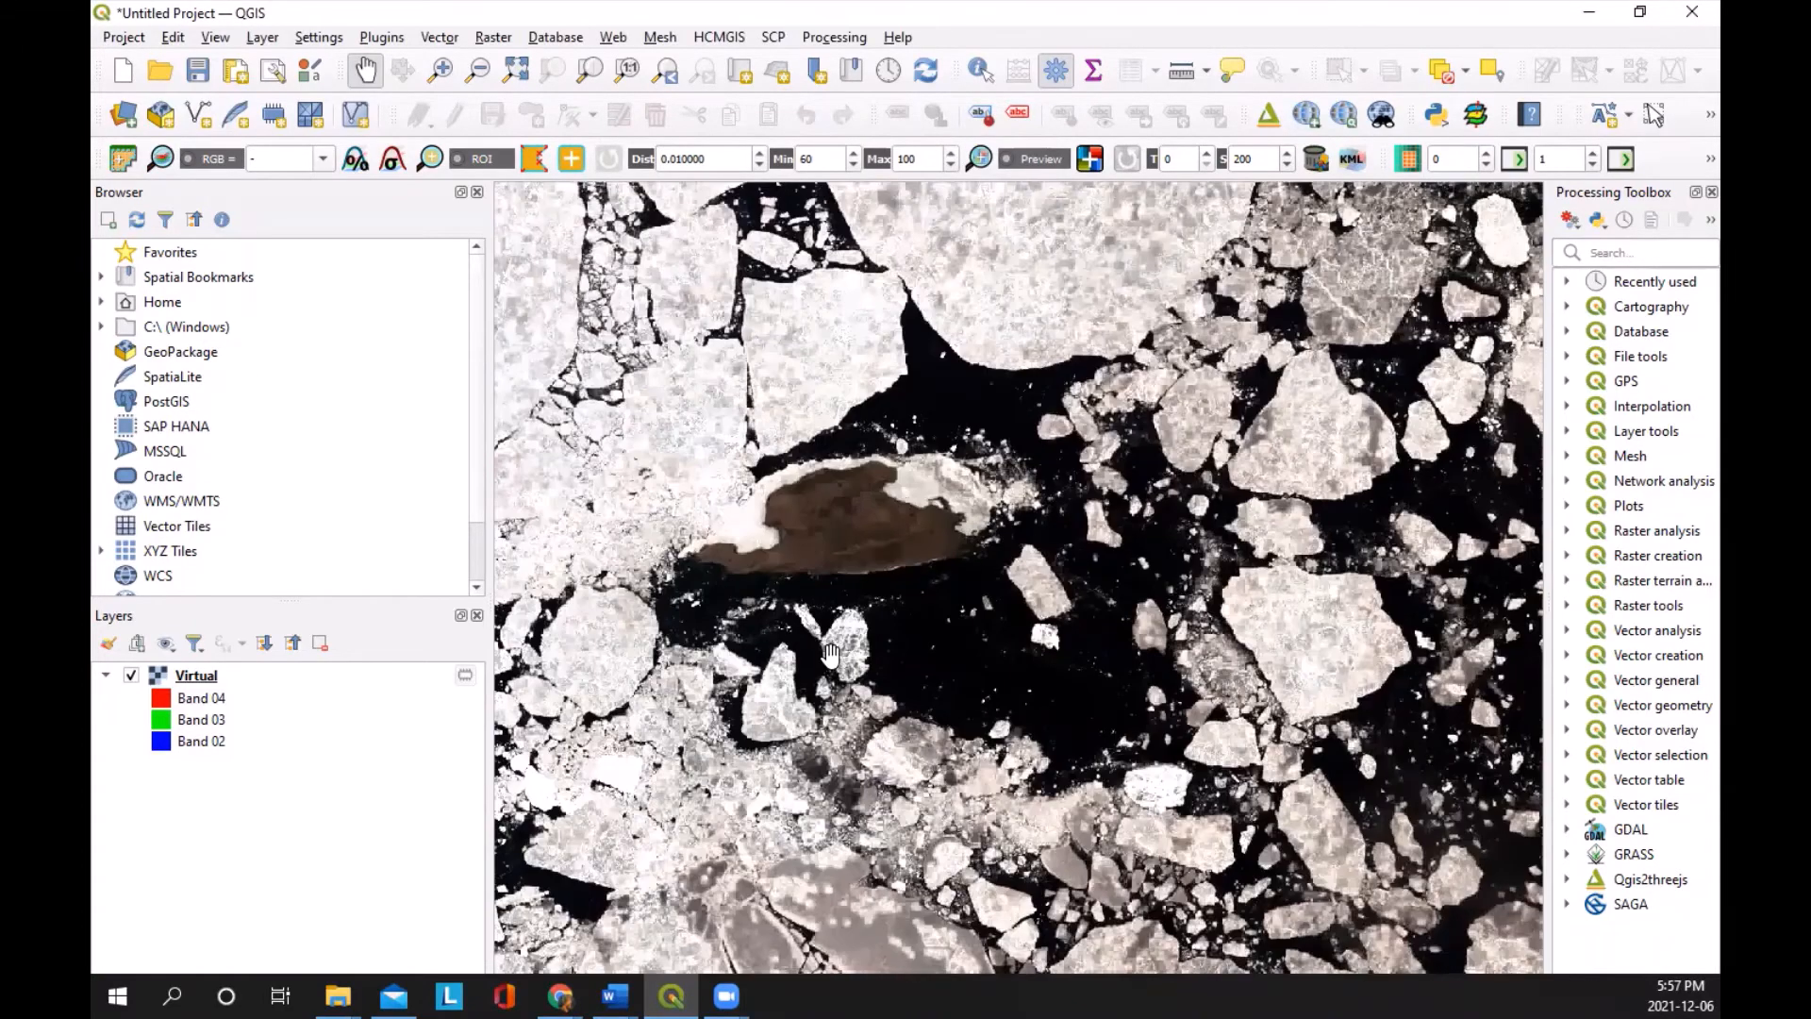
scroll(774, 545, "down", 4)
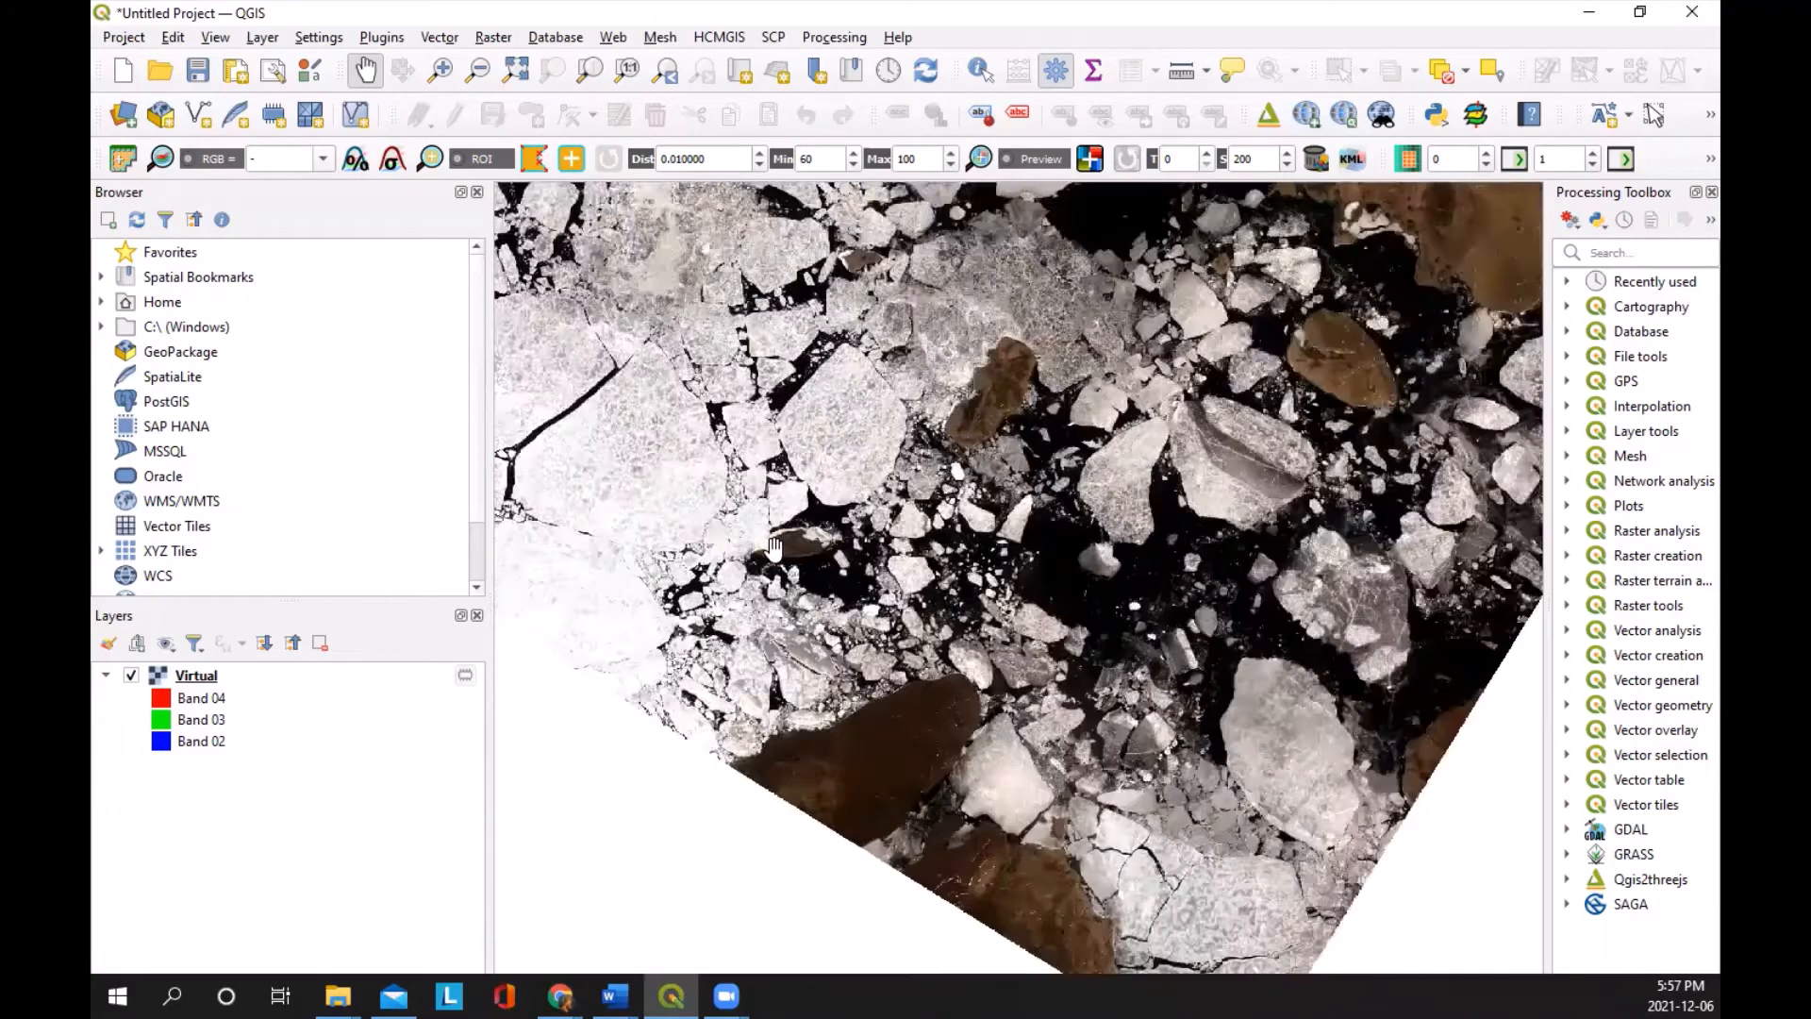
left_click_drag(774, 545, 815, 651)
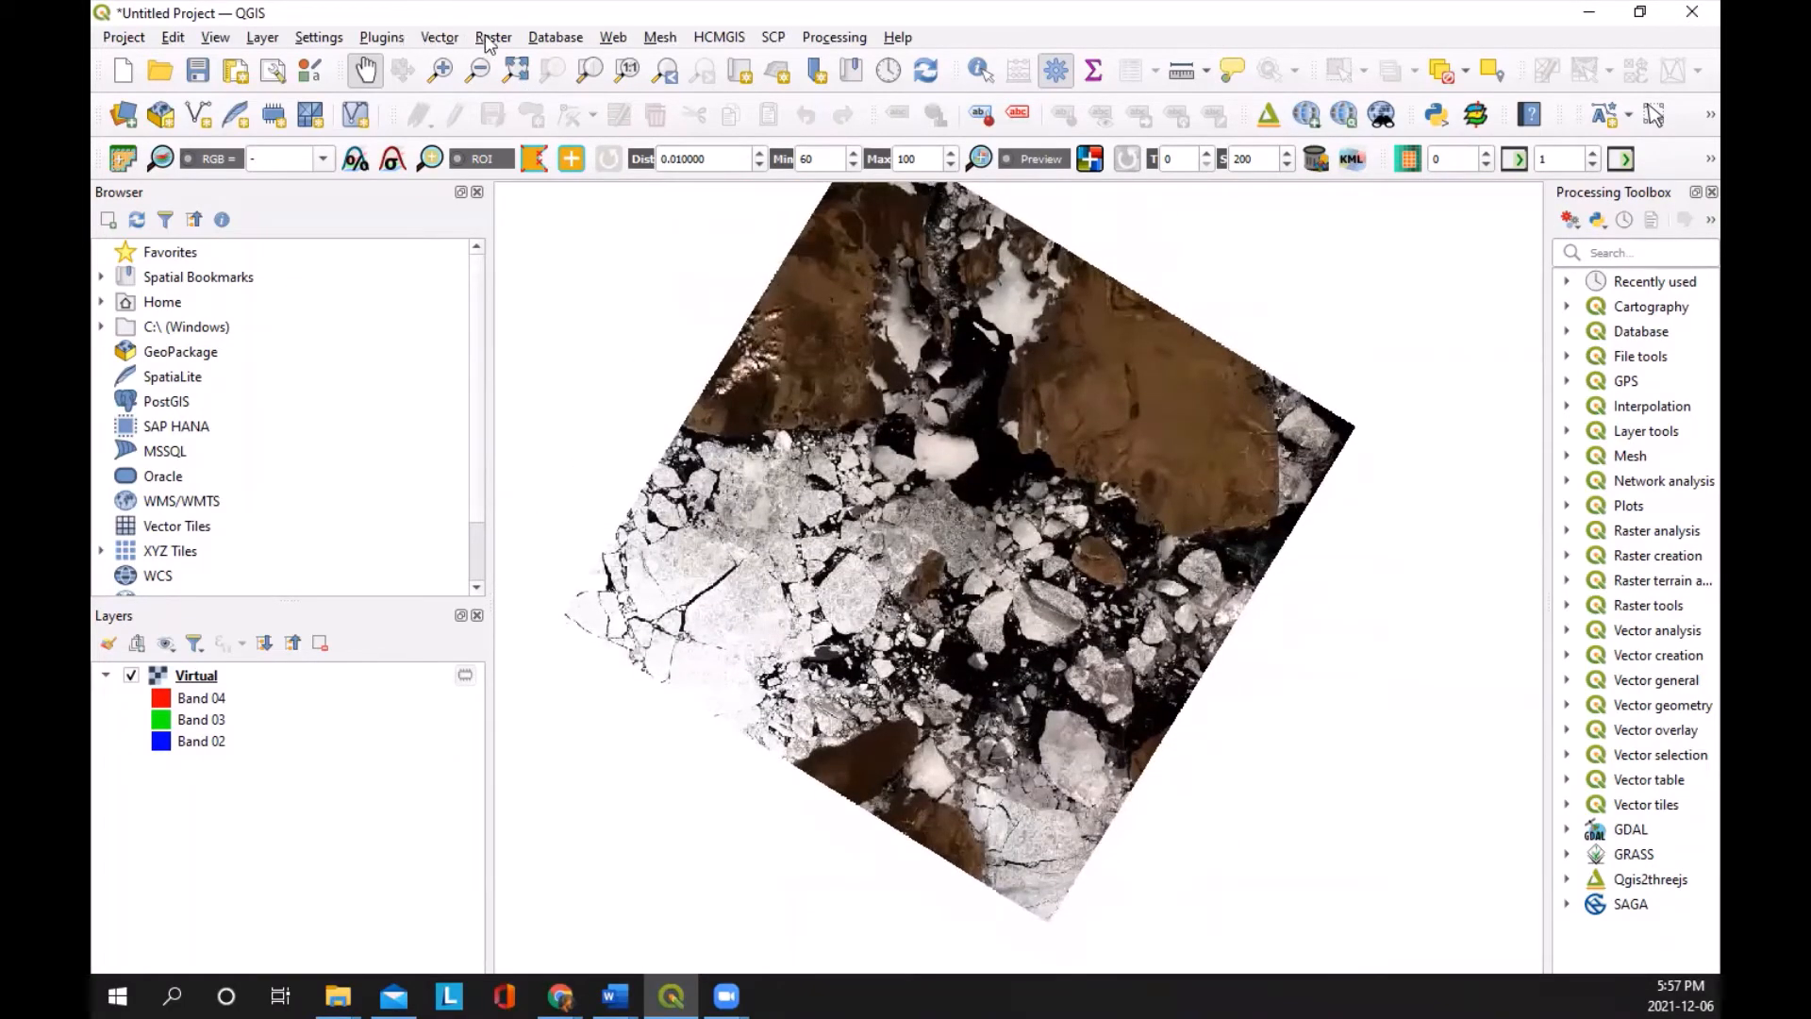
left_click(440, 40)
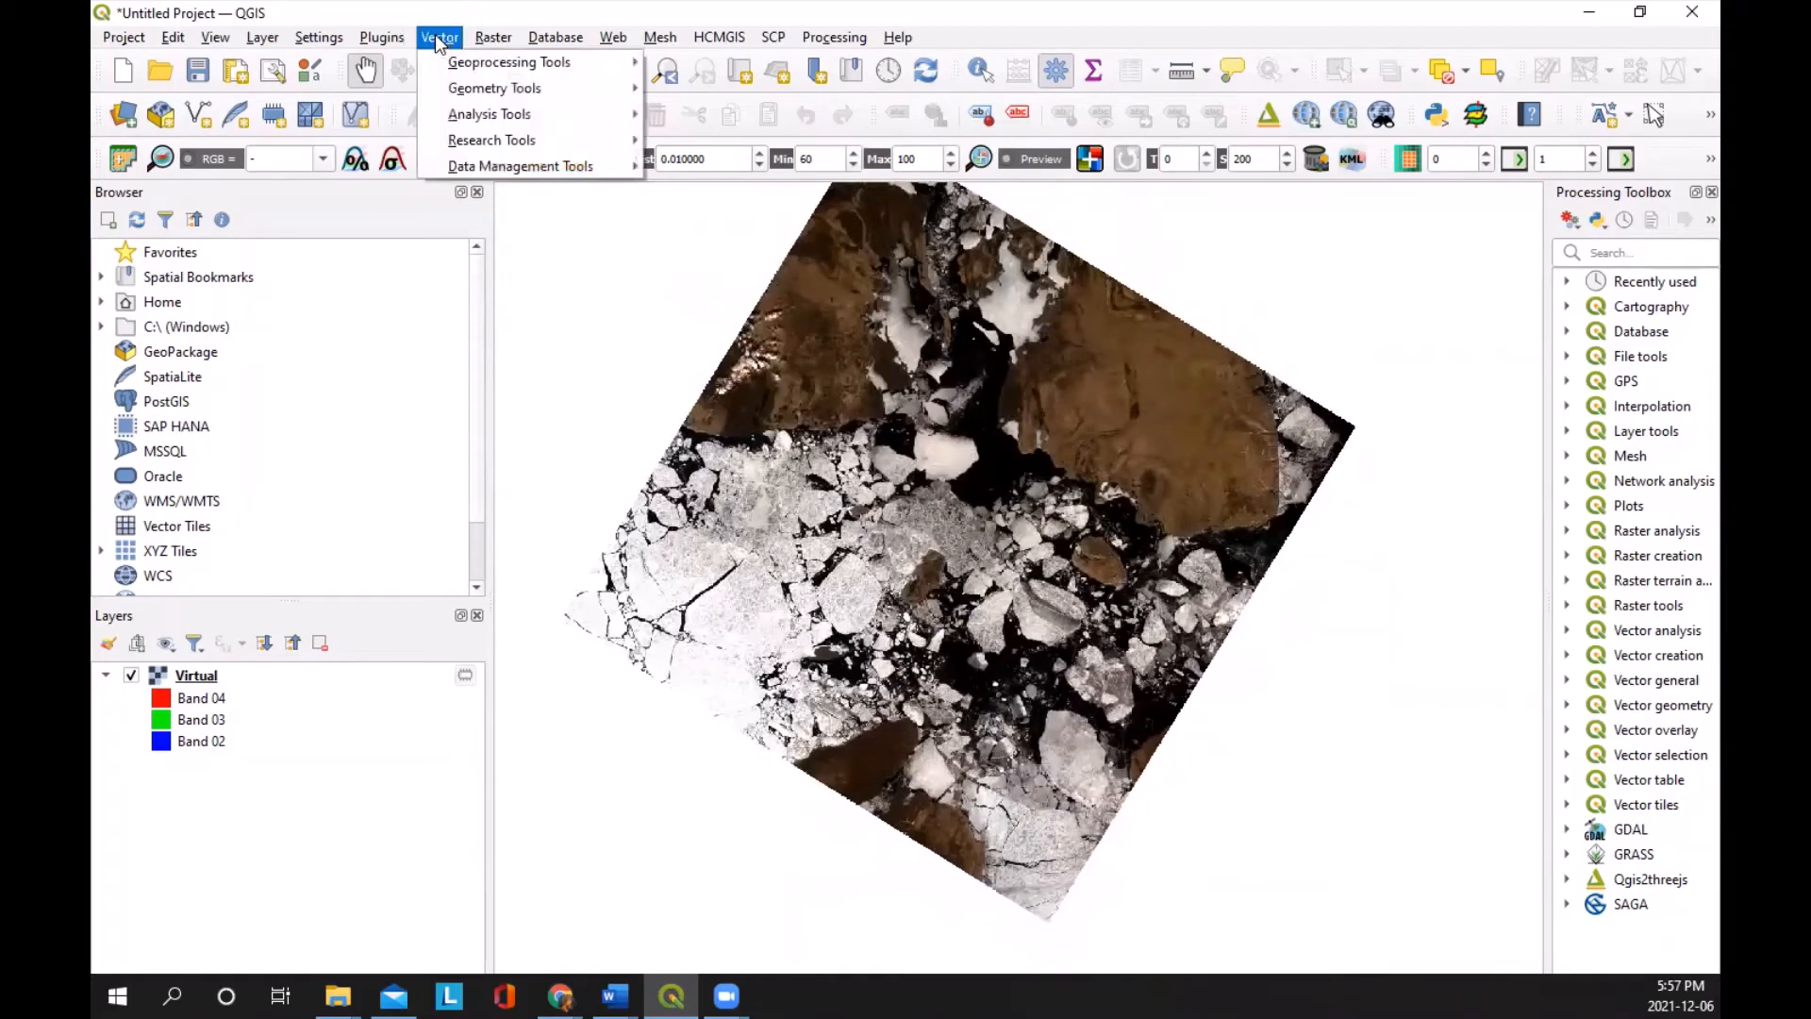
mouse_move(458, 64)
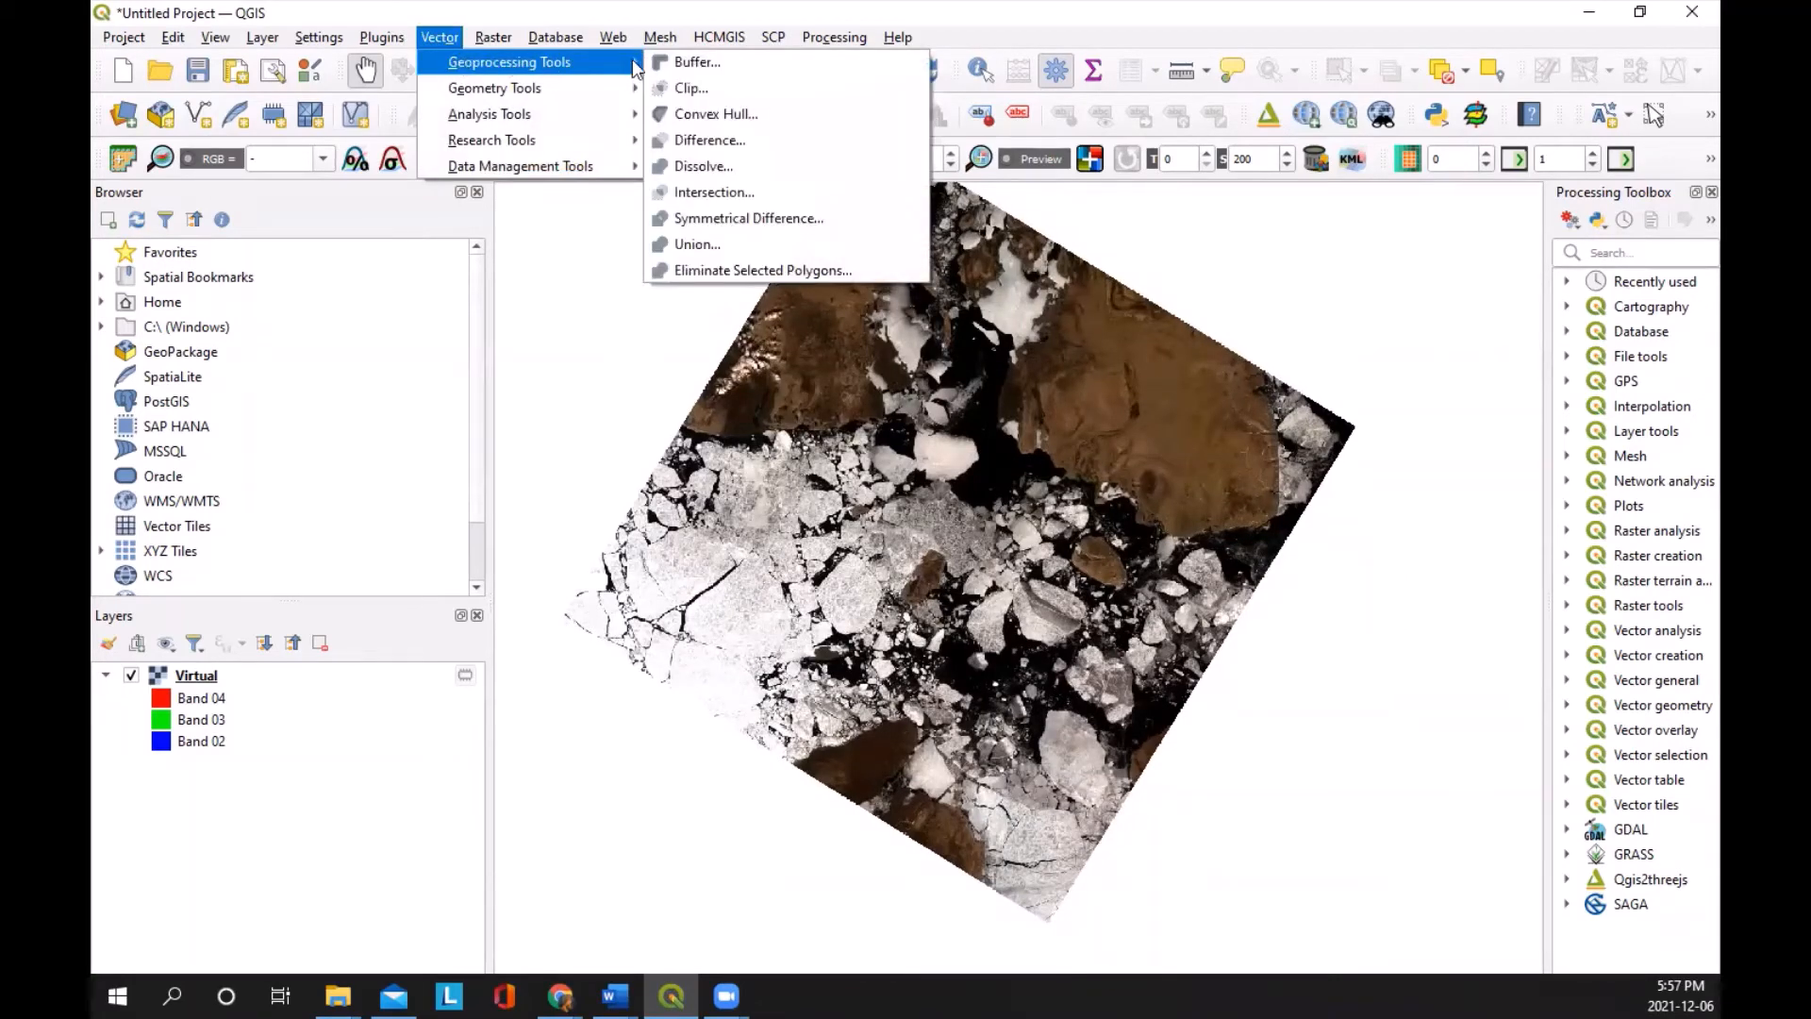
left_click(697, 62)
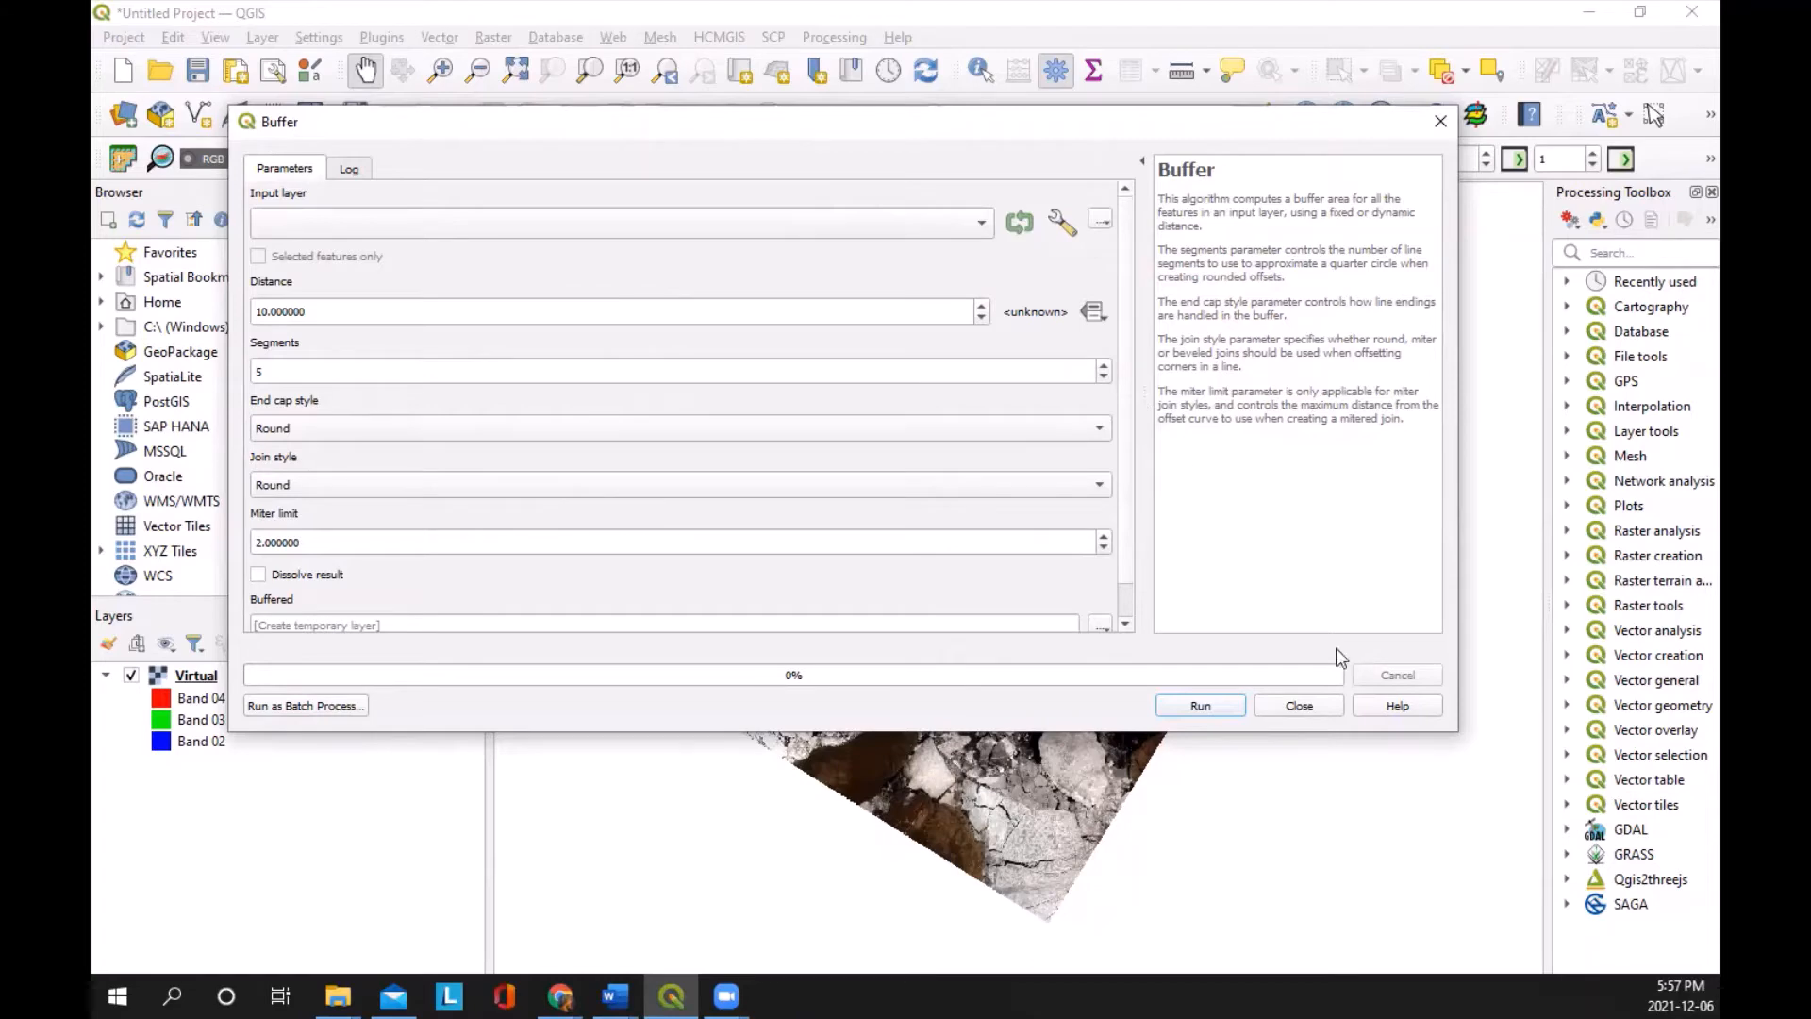
left_click(1300, 702)
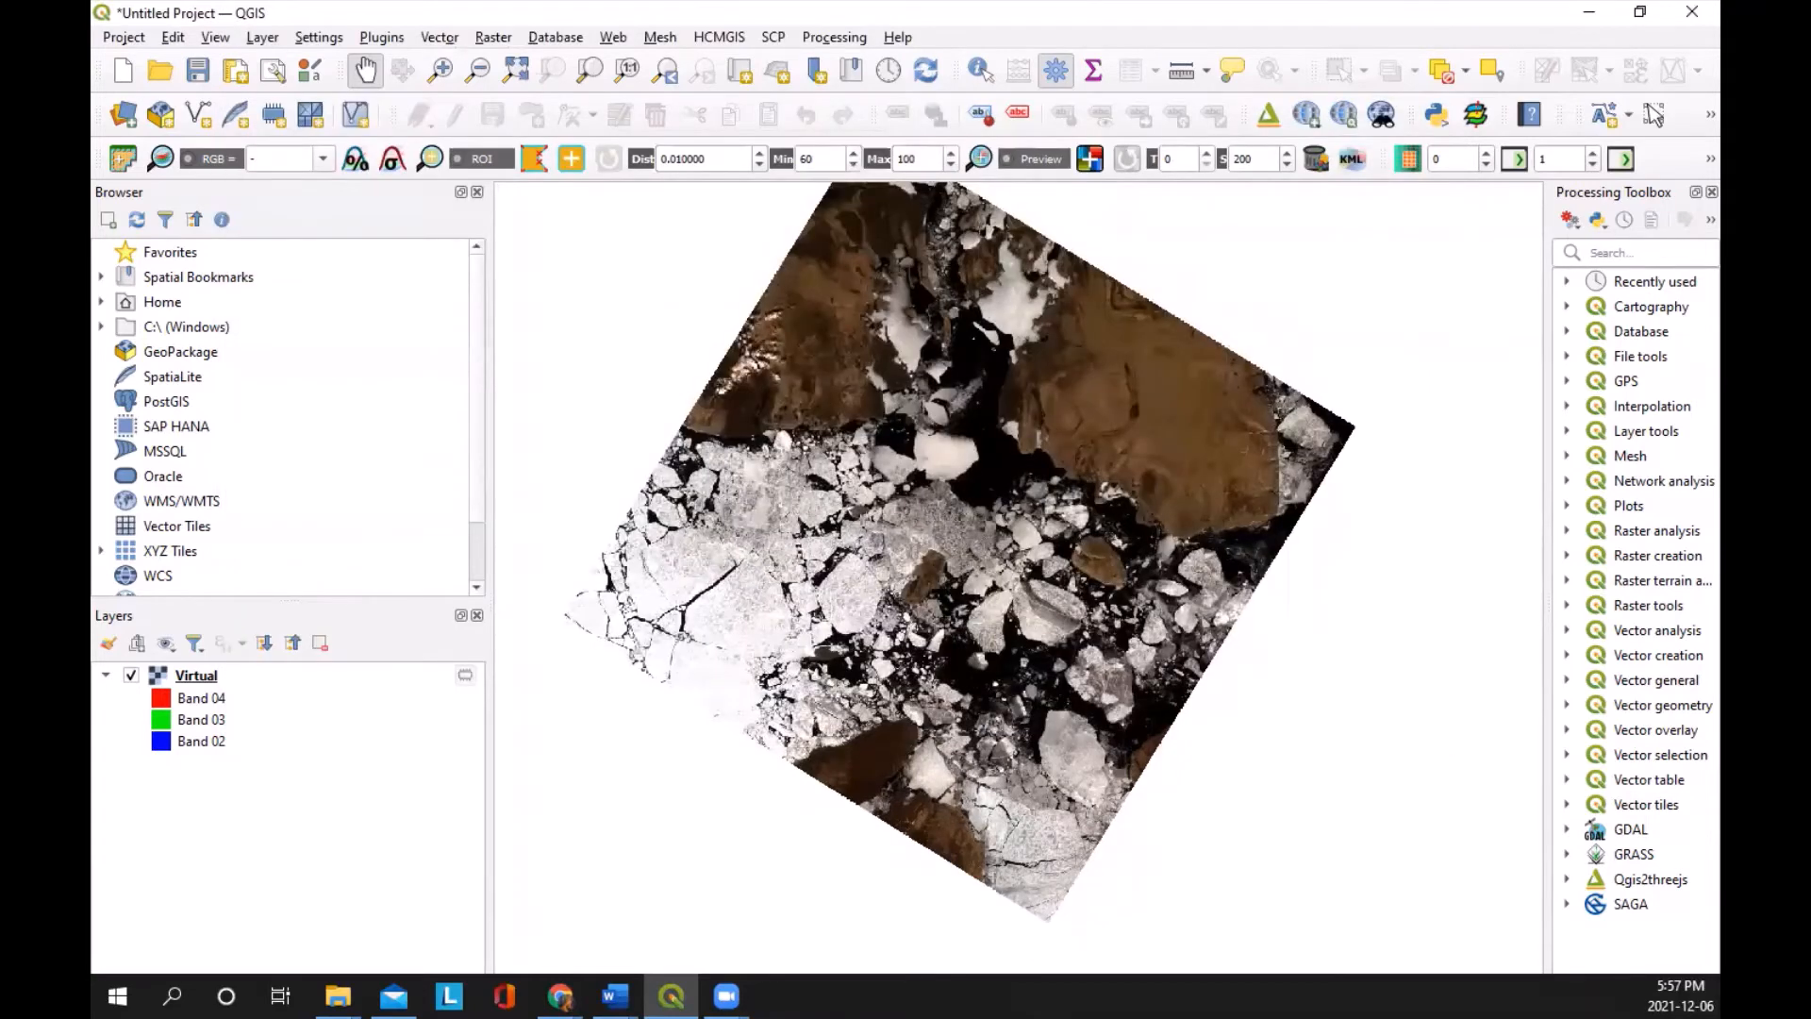
Step: Add the existing buffer shapefile to the project as a layer above the Virtual raster
left_click_drag(91, 613, 313, 779)
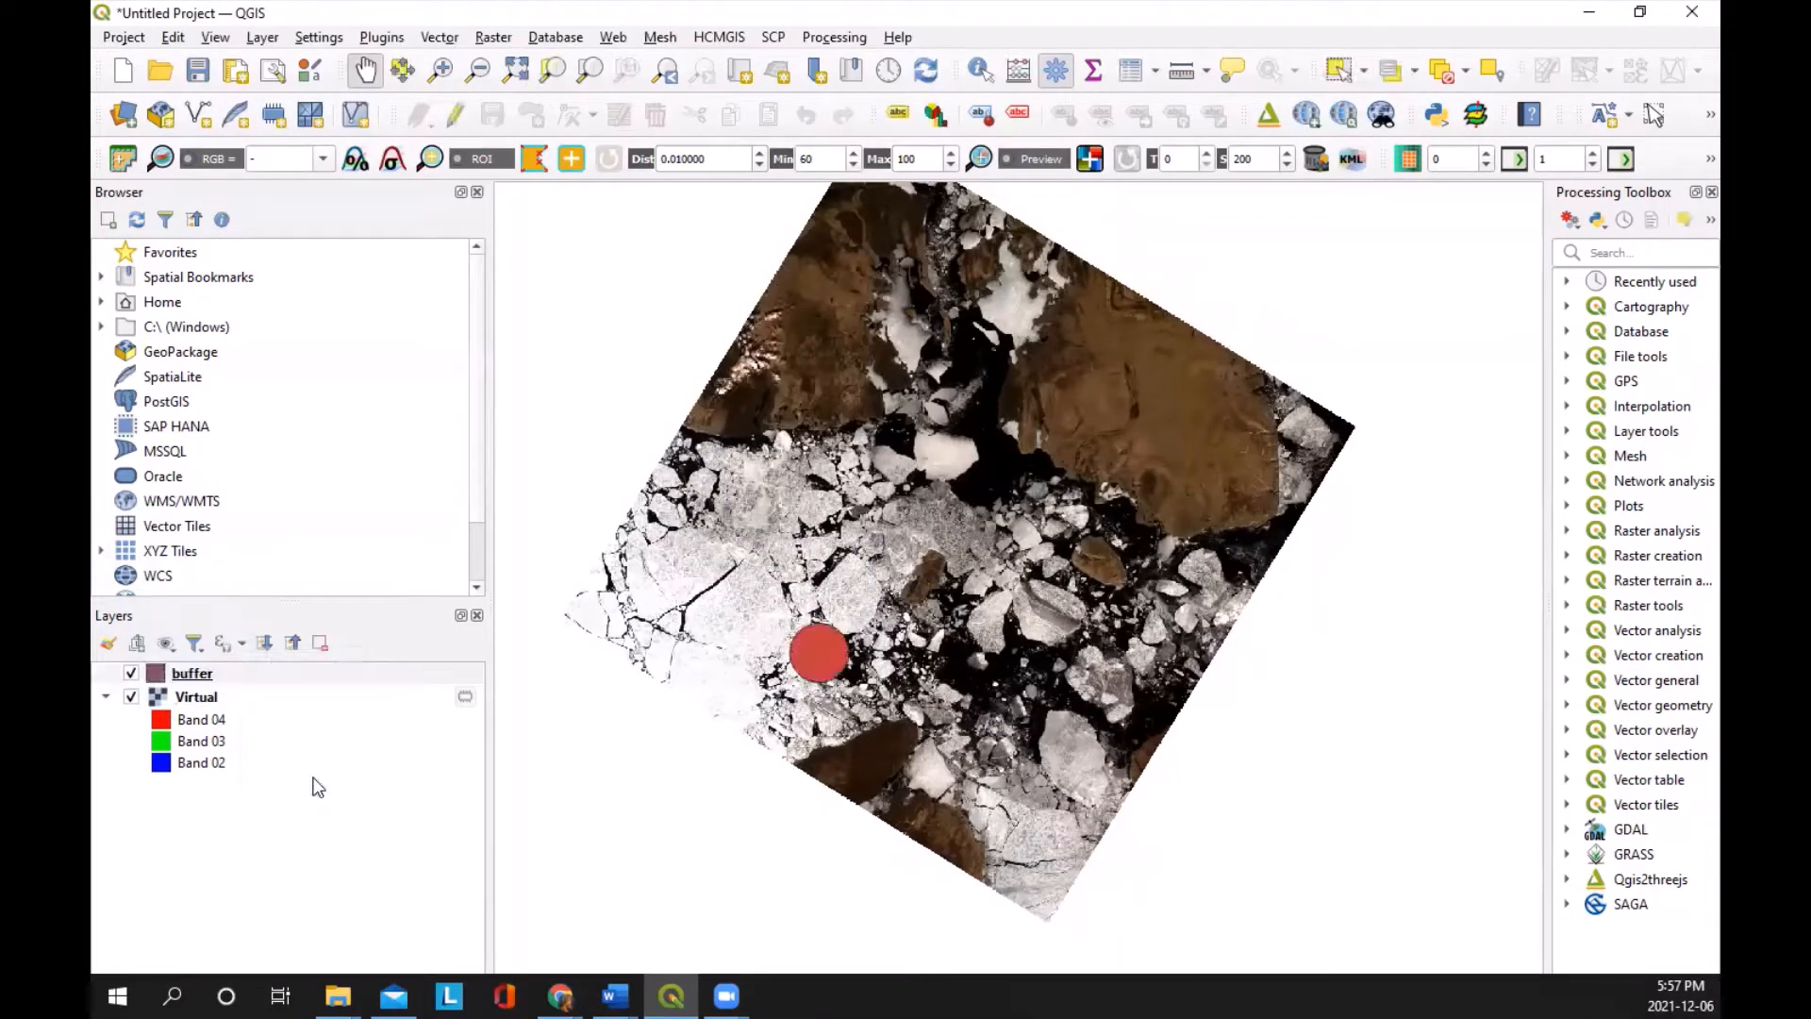
scroll(823, 649, "up", 2)
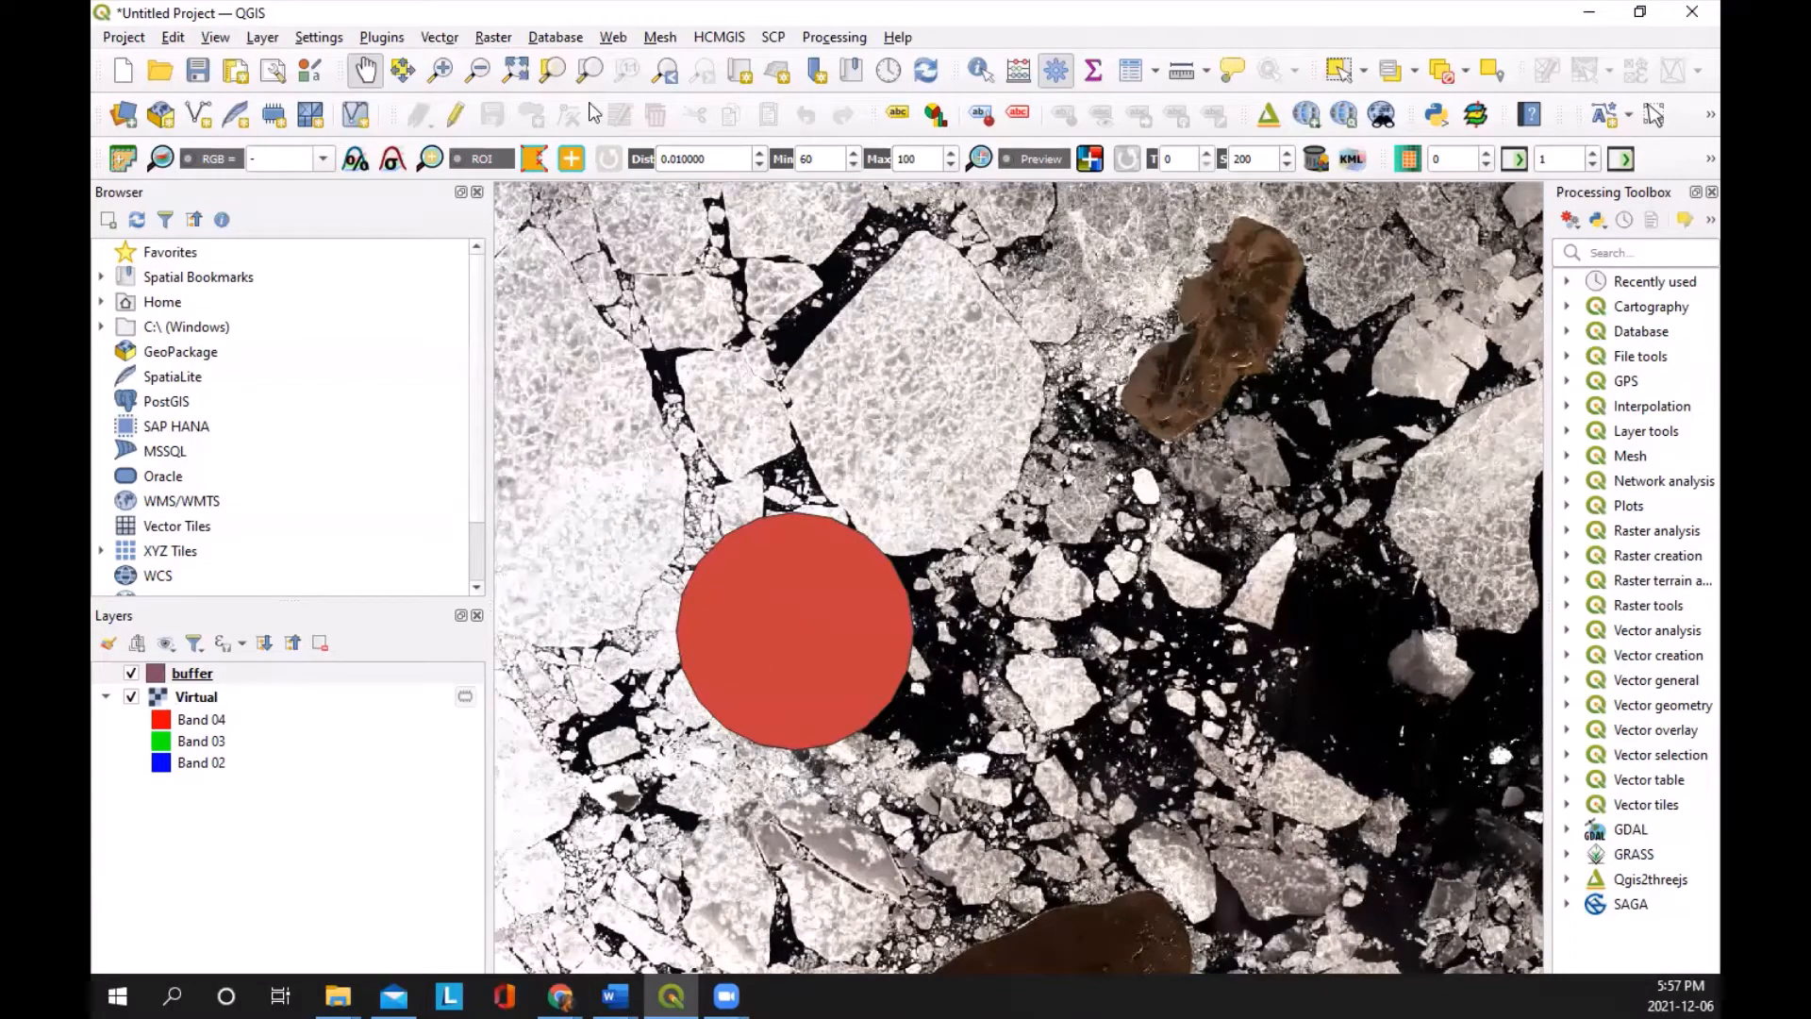
Step: Clip the Virtual raster with buffer as the mask layer, saving to a temporary file, and hide the original Virtual layer
left_click(494, 38)
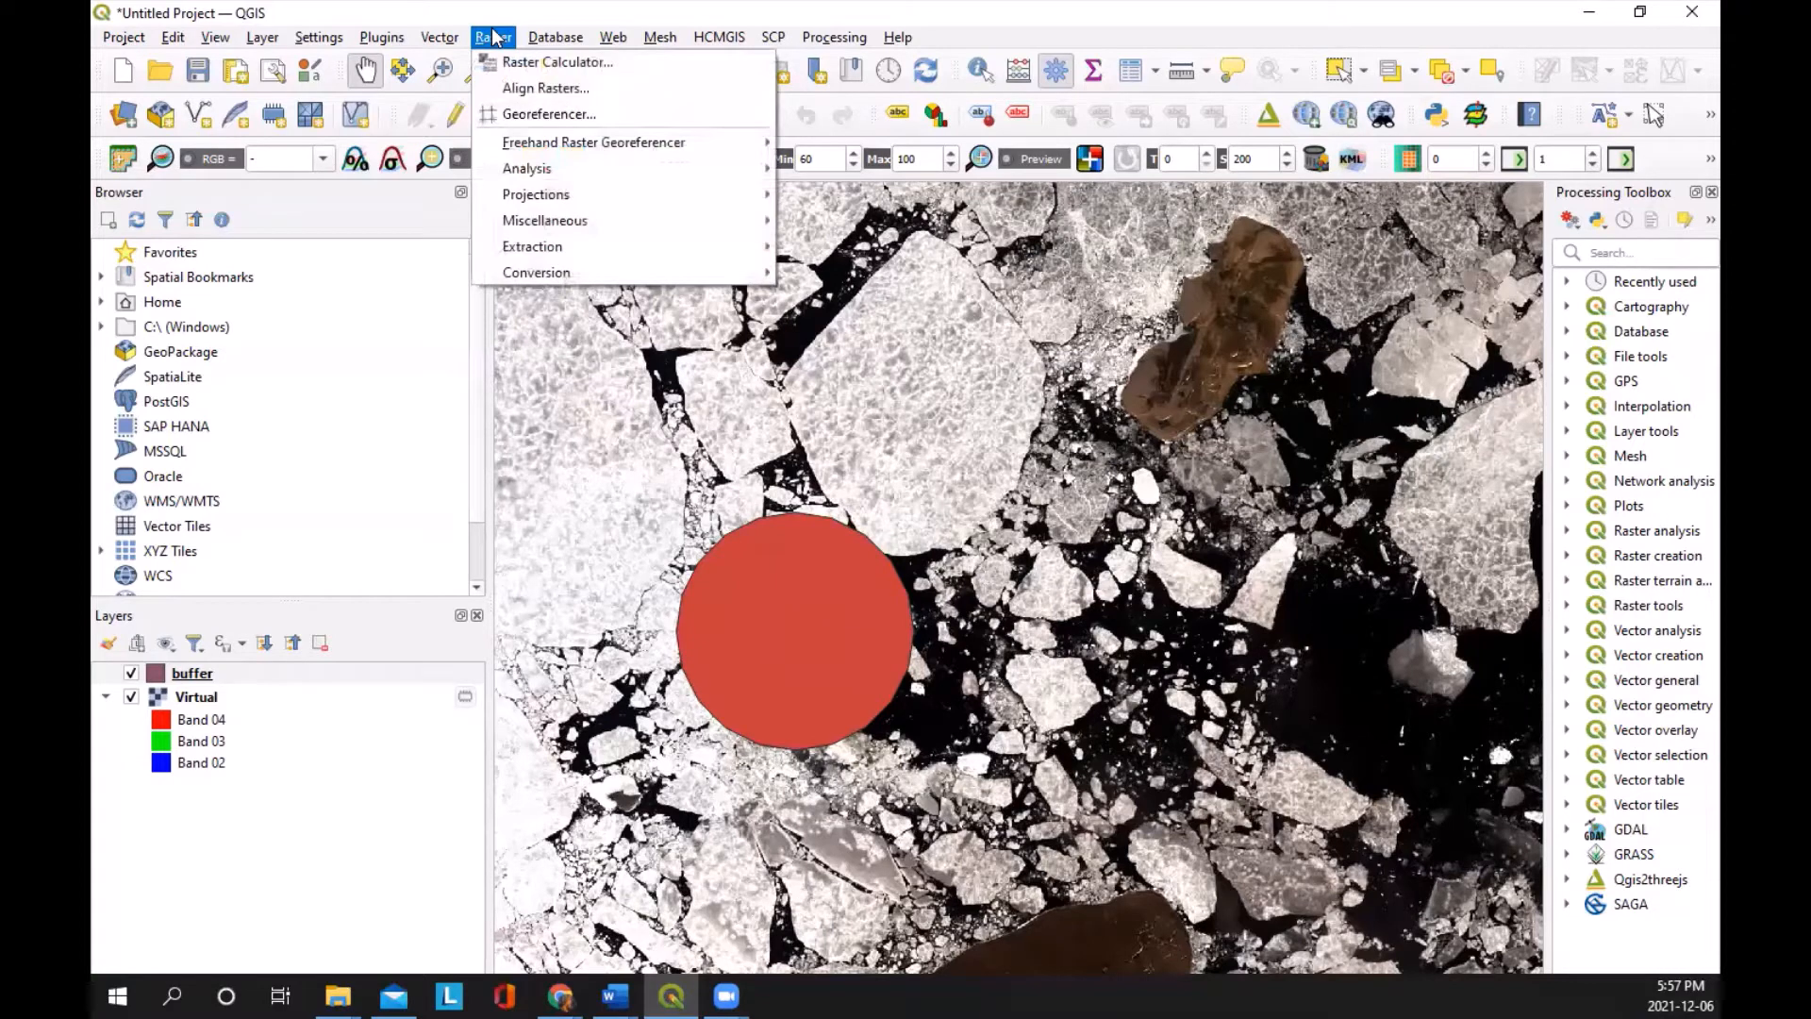
mouse_move(644, 247)
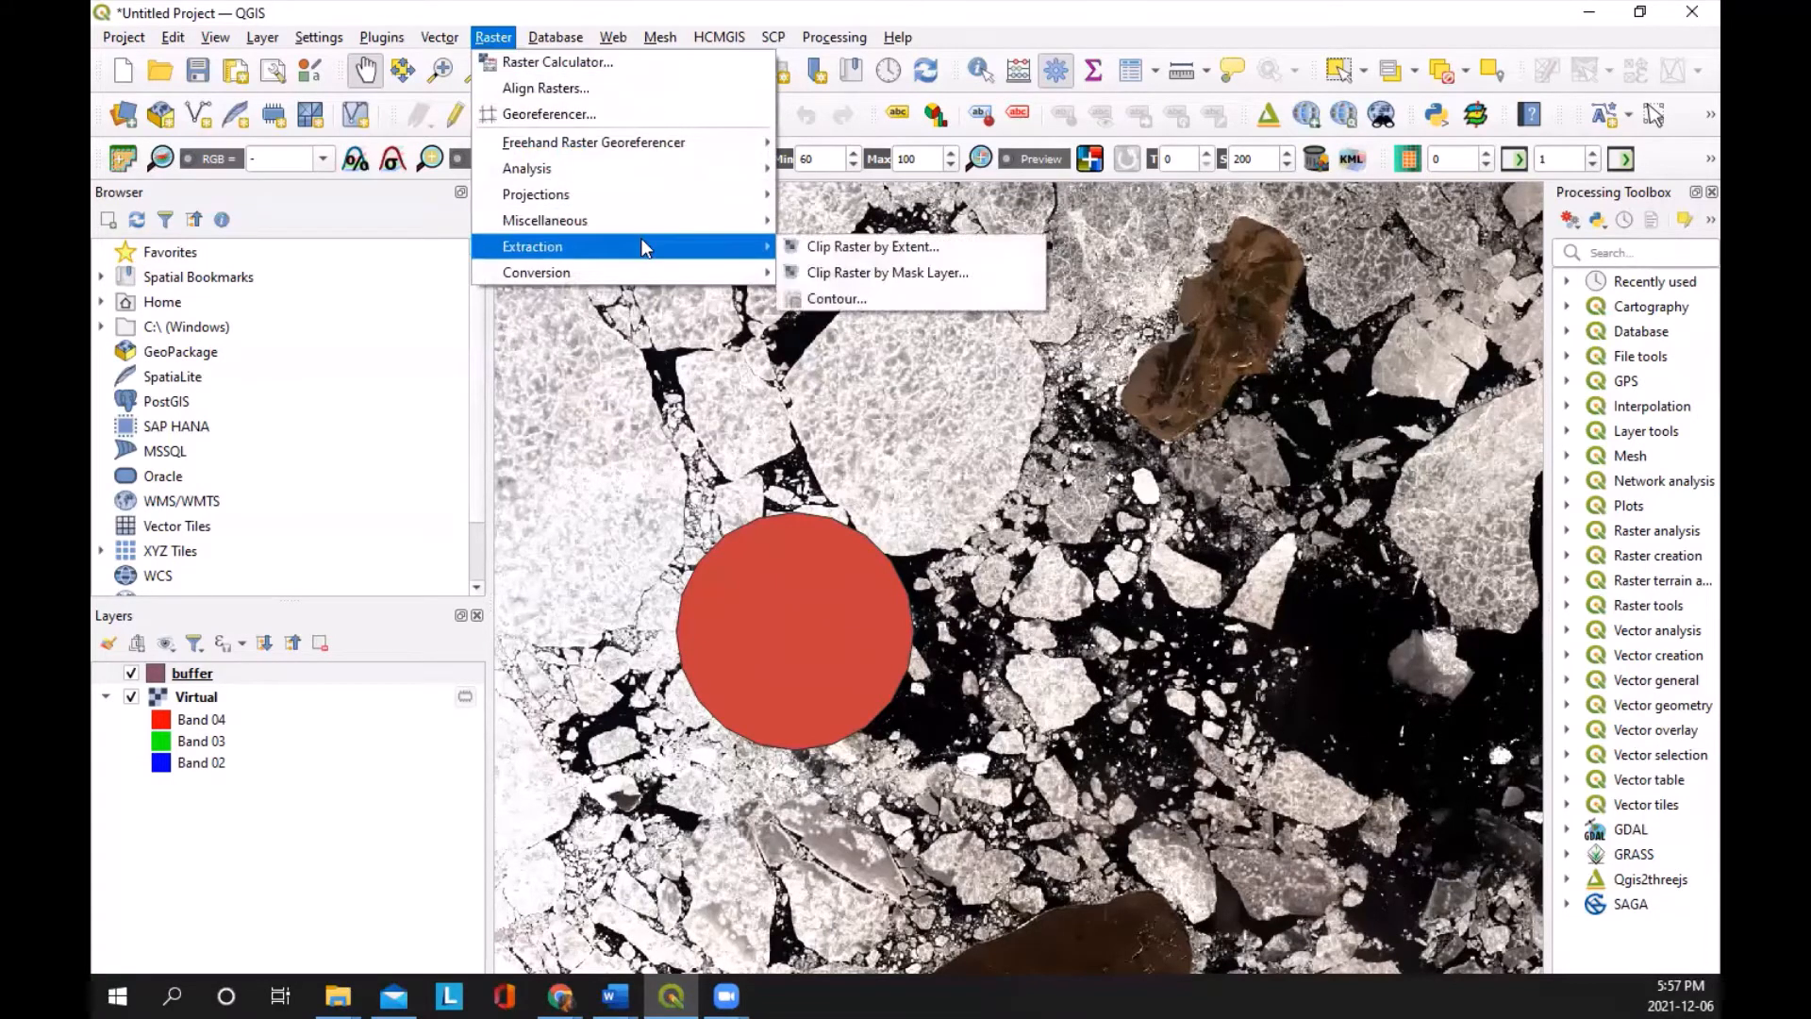
left_click(938, 272)
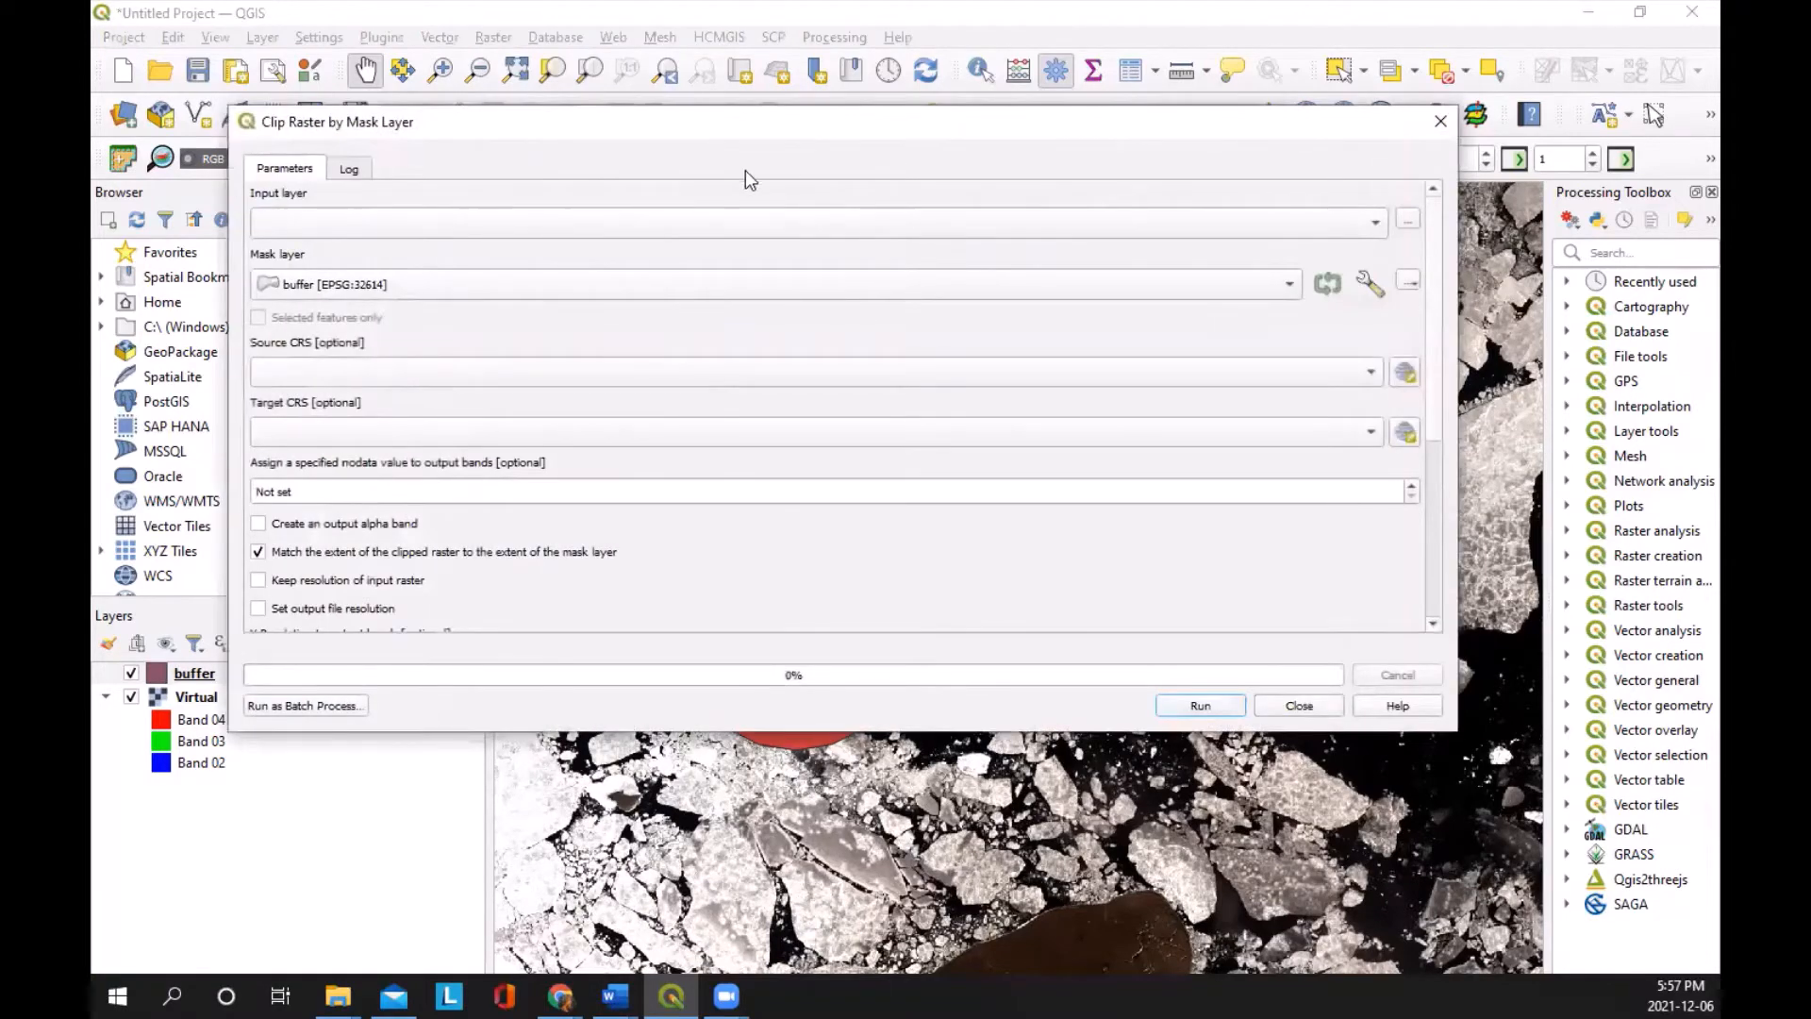
left_click(1377, 223)
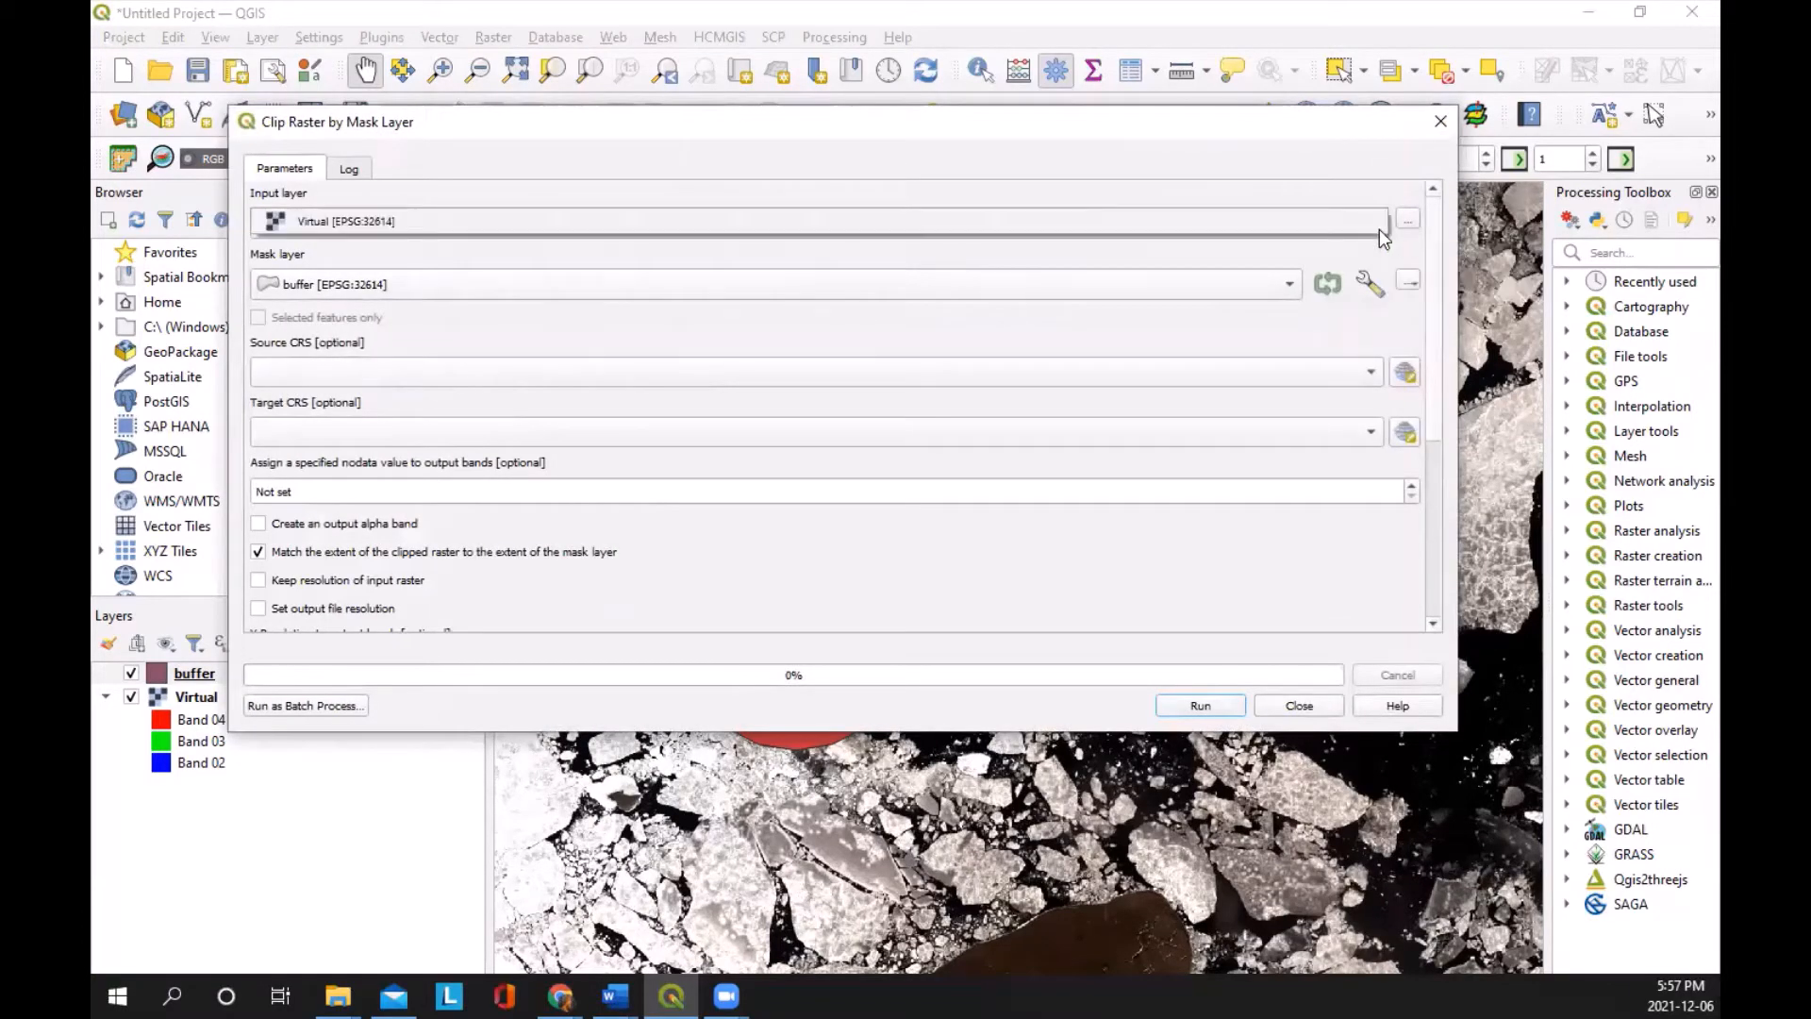
left_click(461, 224)
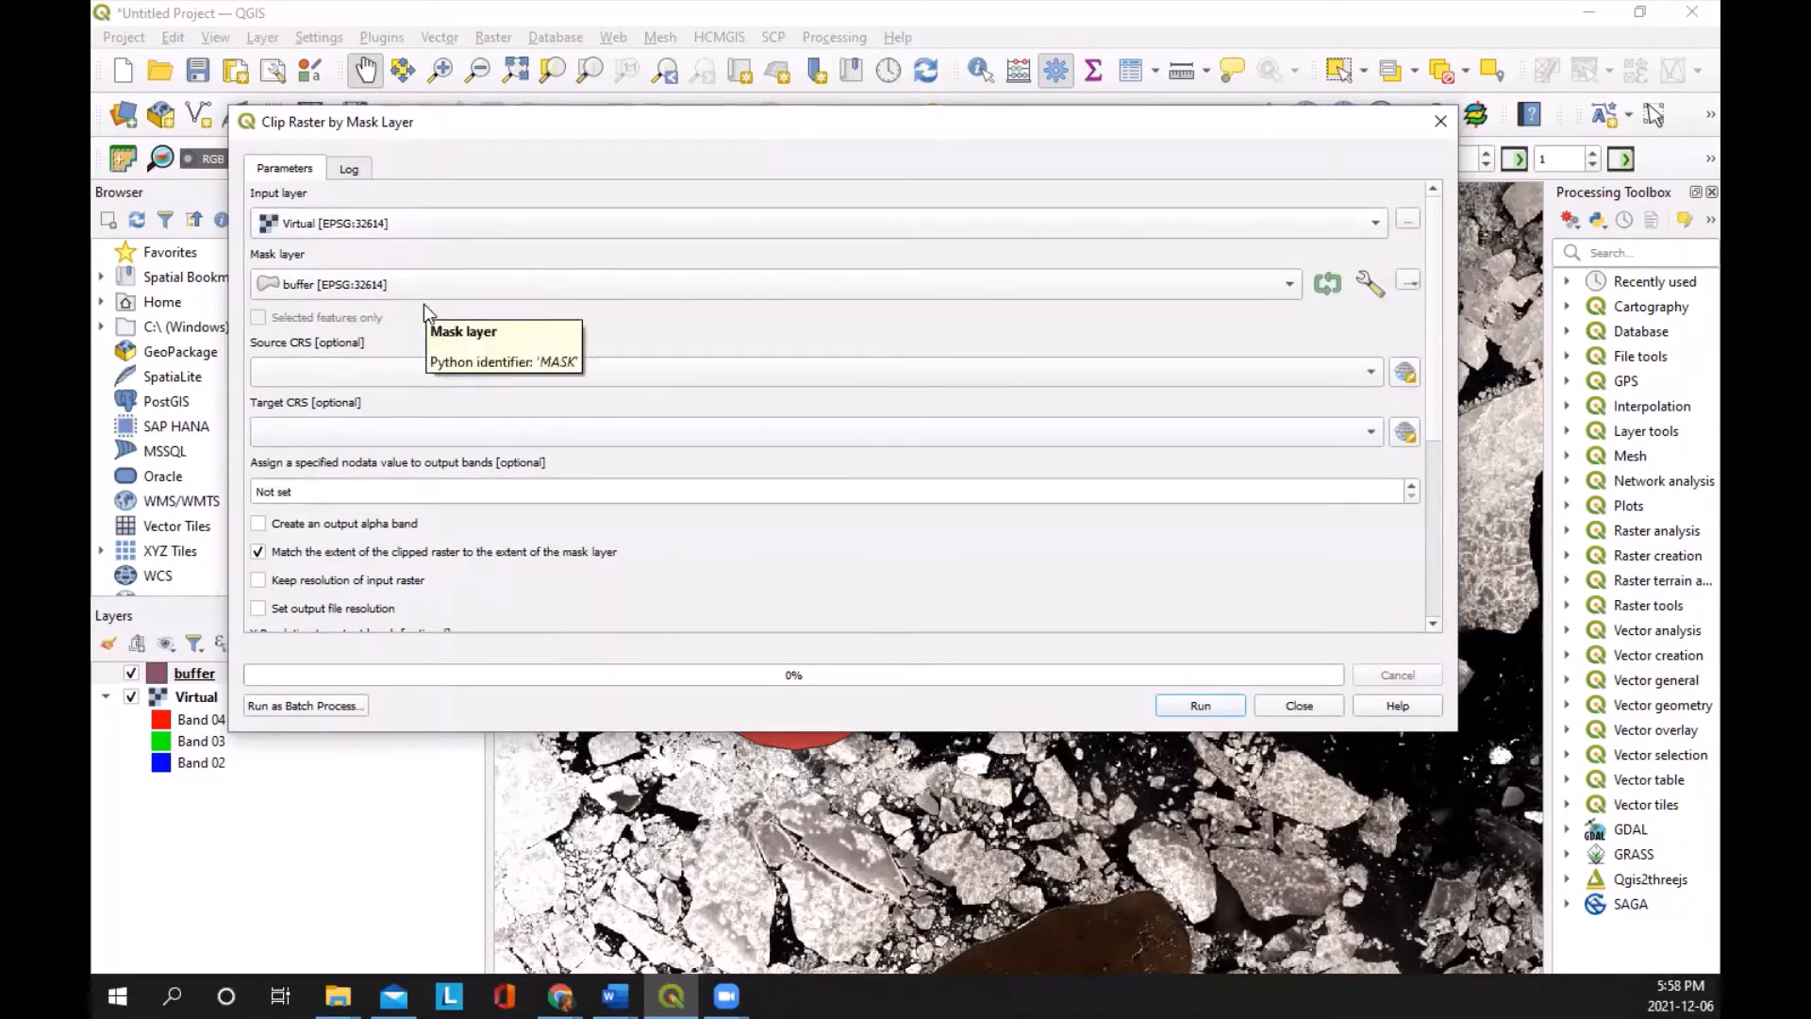
scroll(660, 466, "down", 1)
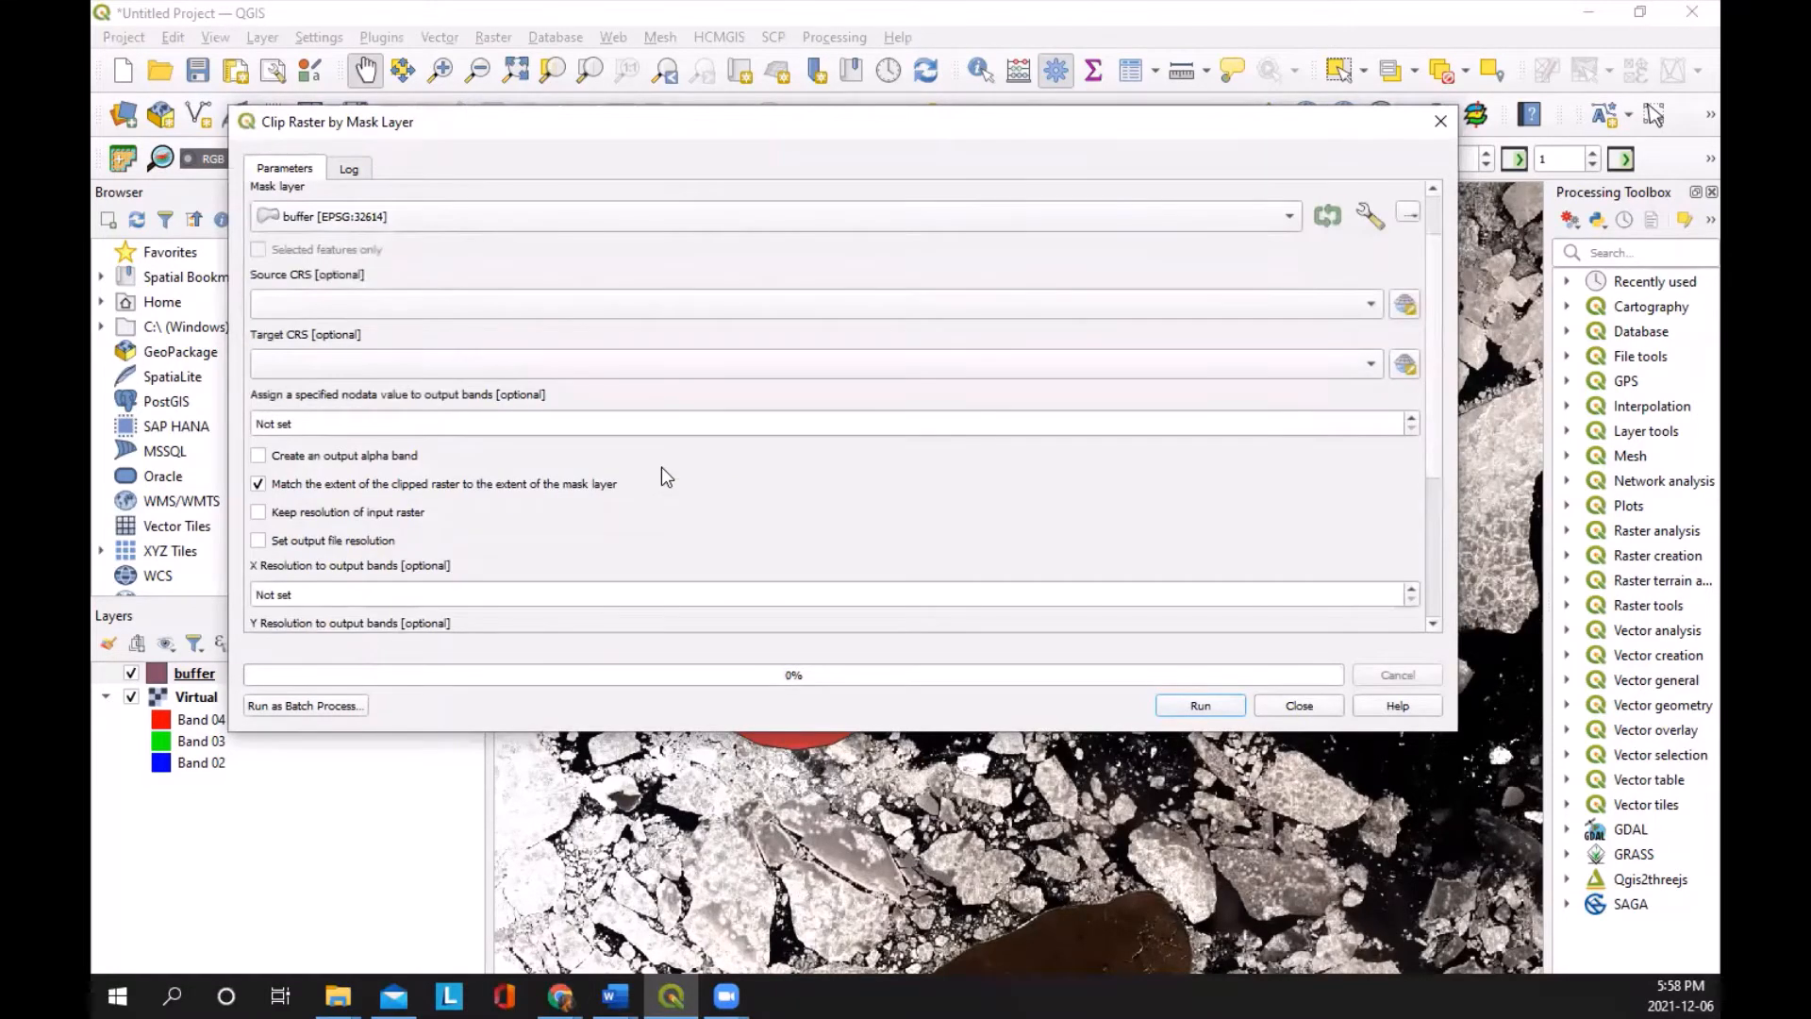
scroll(666, 477, "down", 1)
scroll(667, 414, "down", 1)
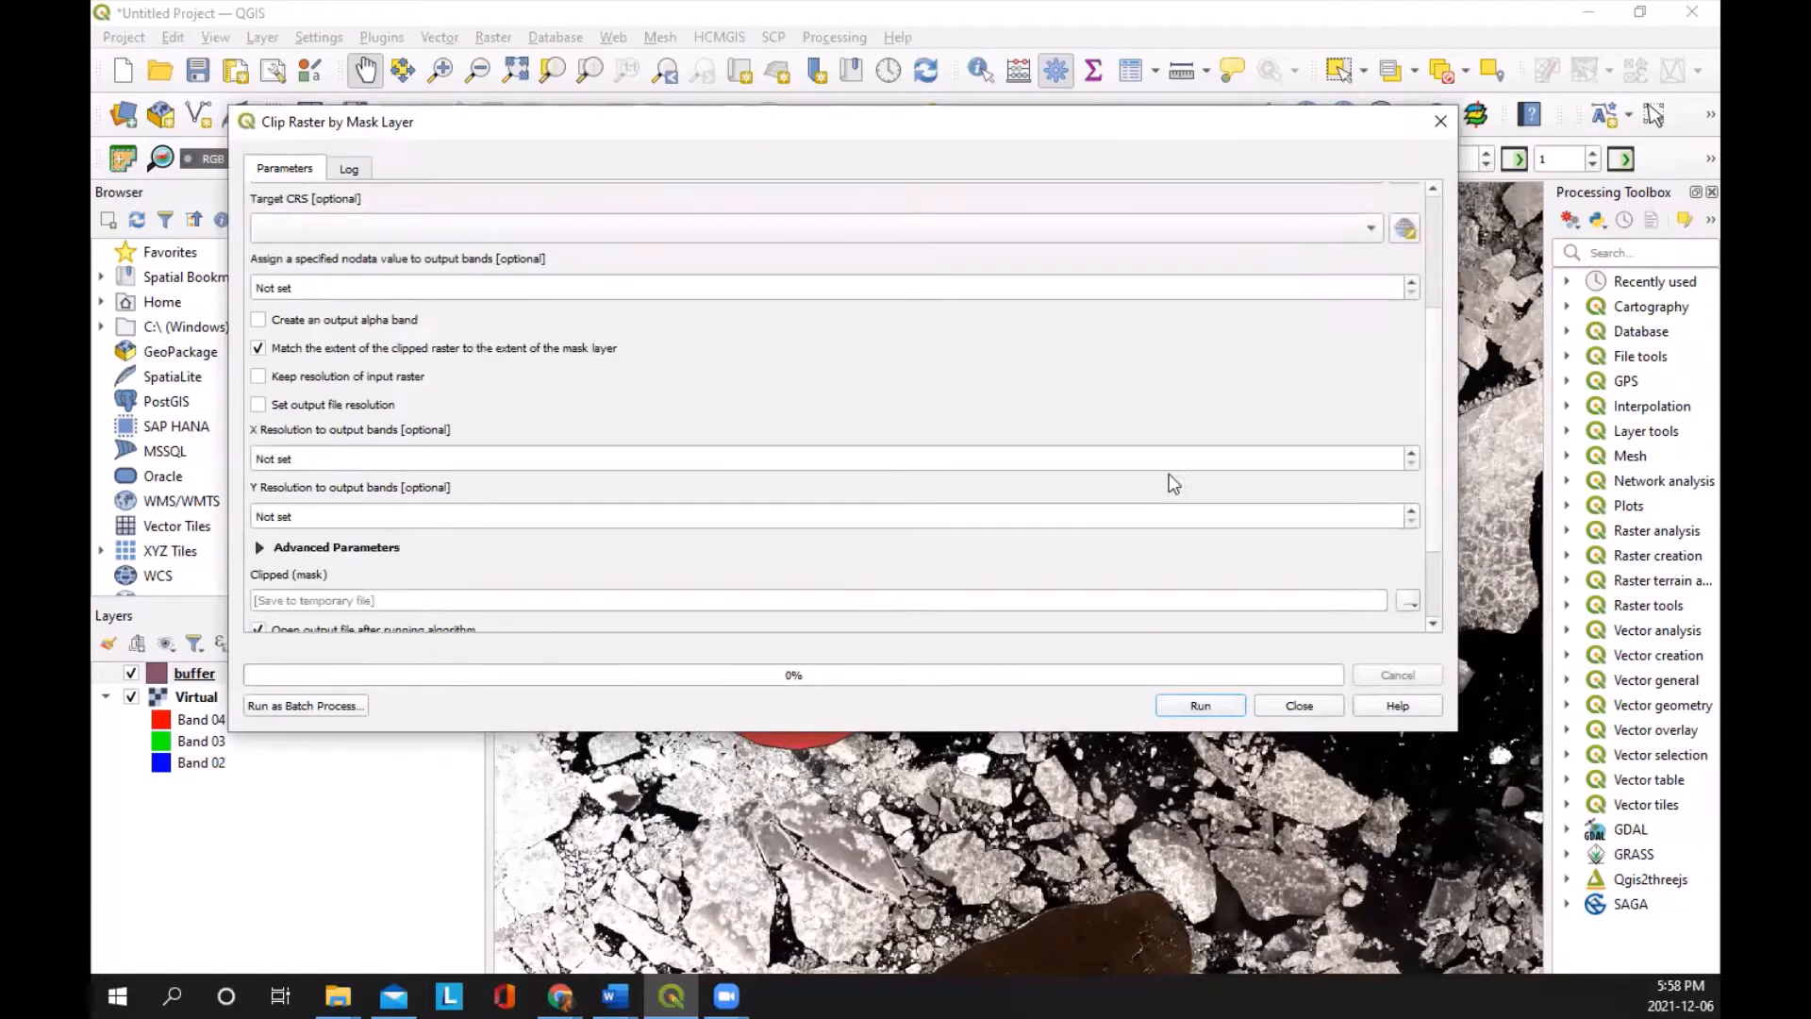
left_click(1200, 707)
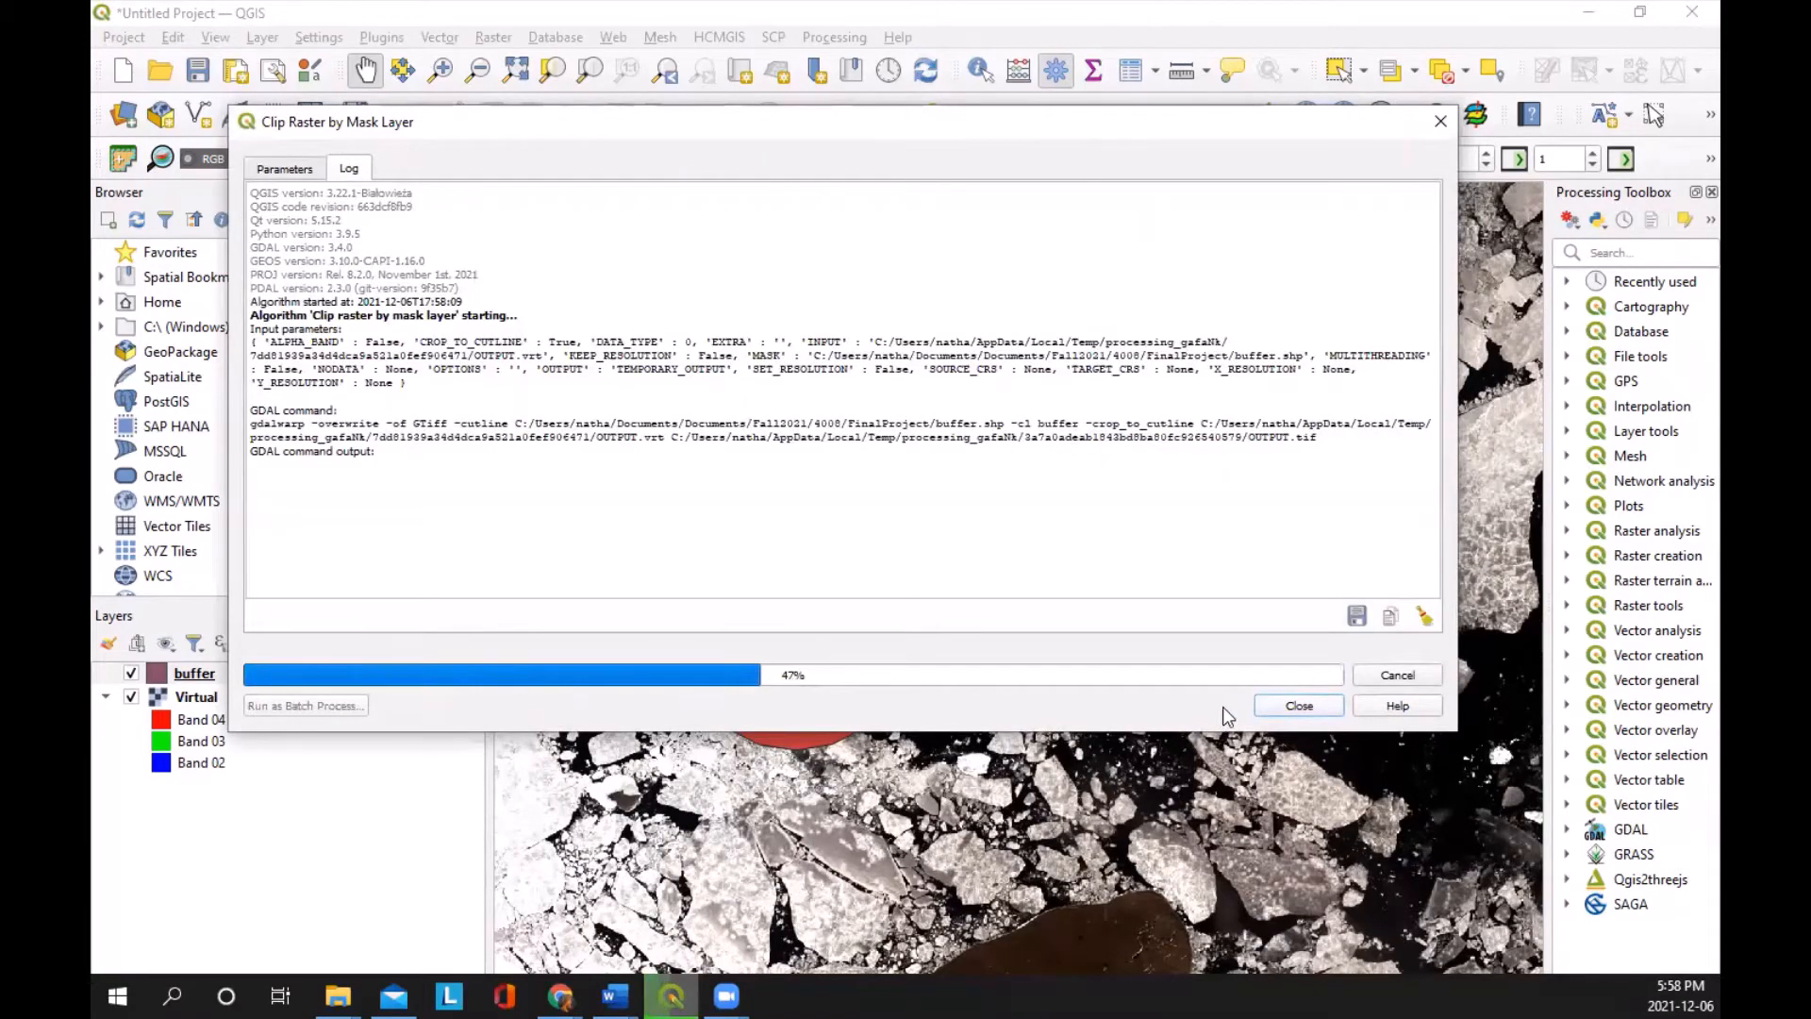
left_click(1275, 713)
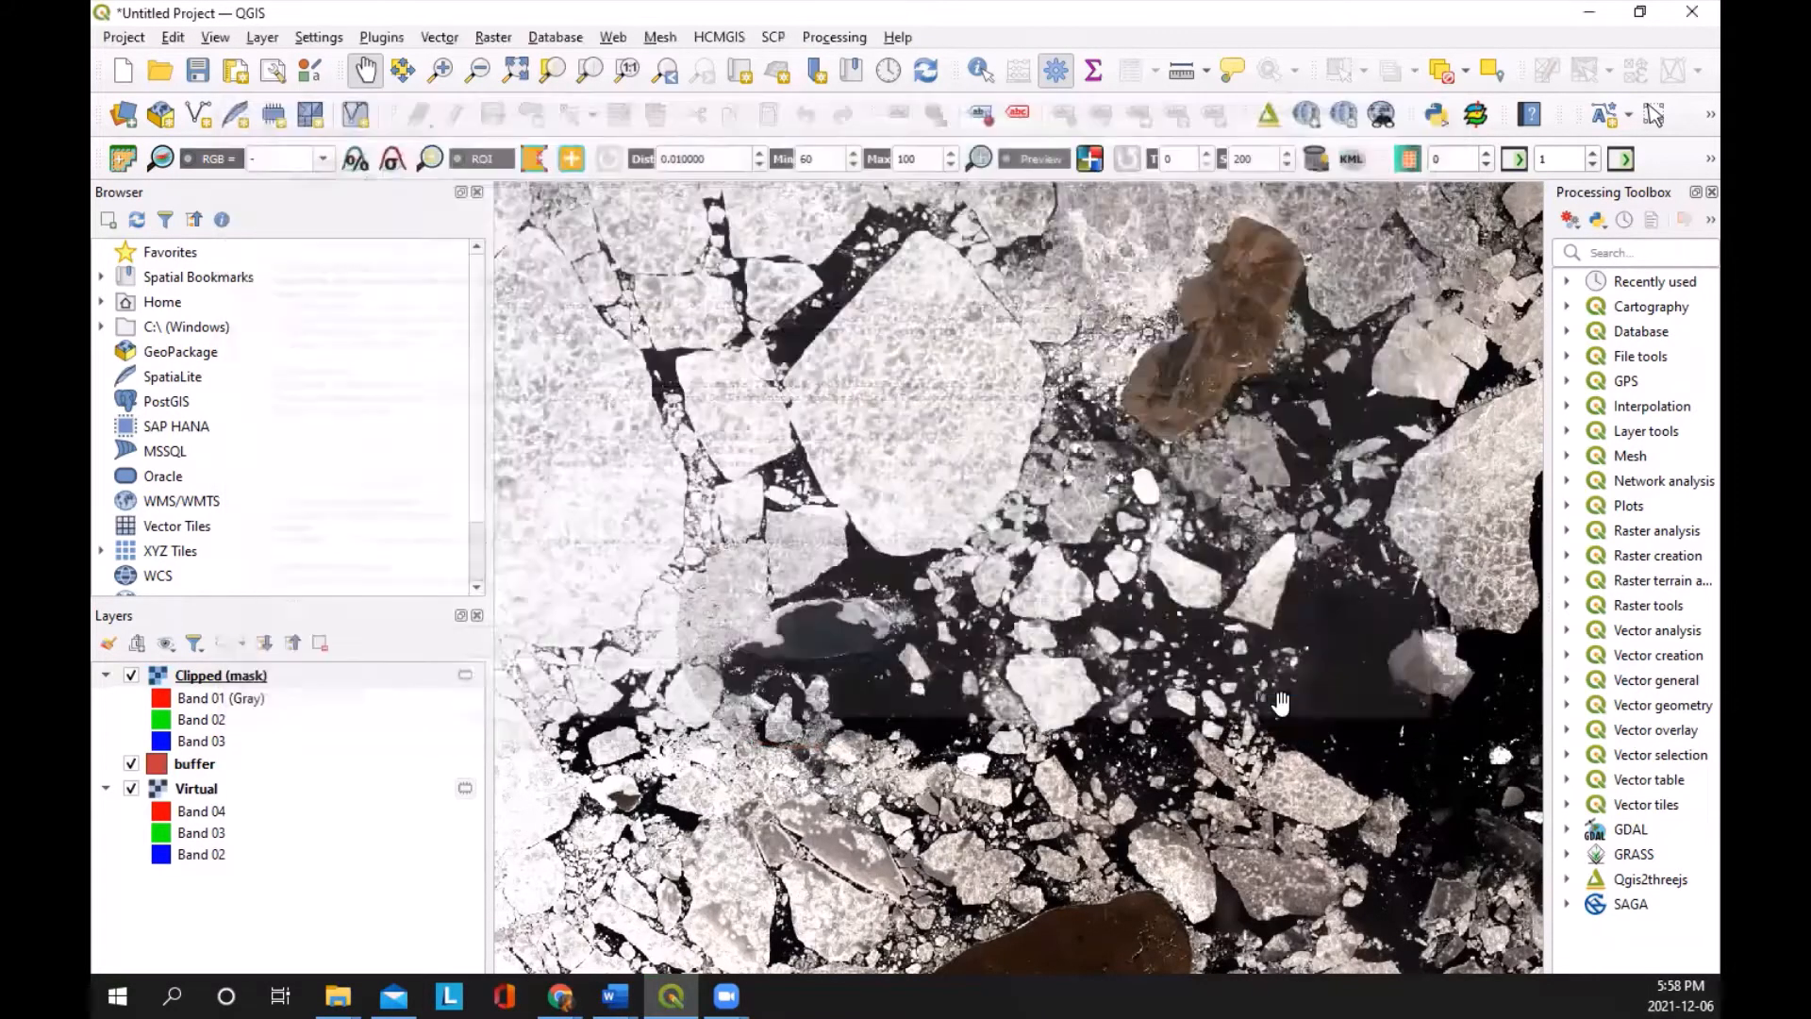
left_click(131, 789)
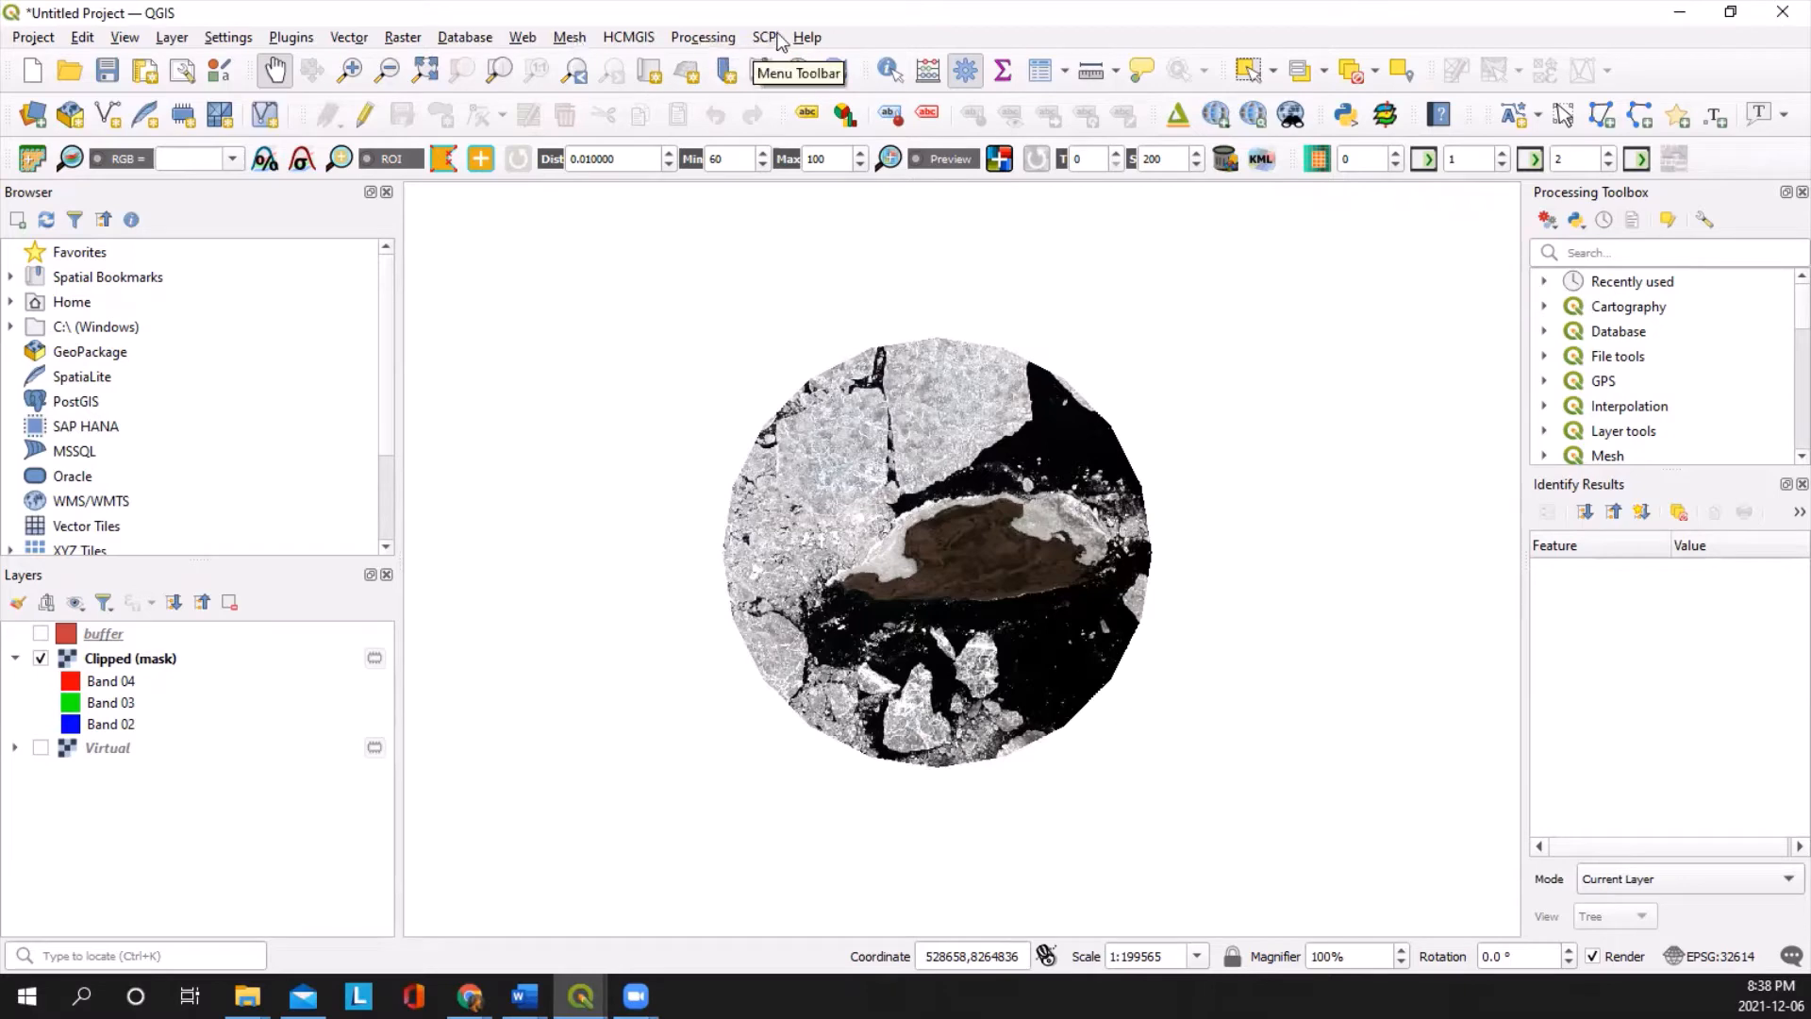
Step: Search the available plugins for "scp" and check that the Semi-Automatic Classification Plugin is installed and enabled
left_click(311, 43)
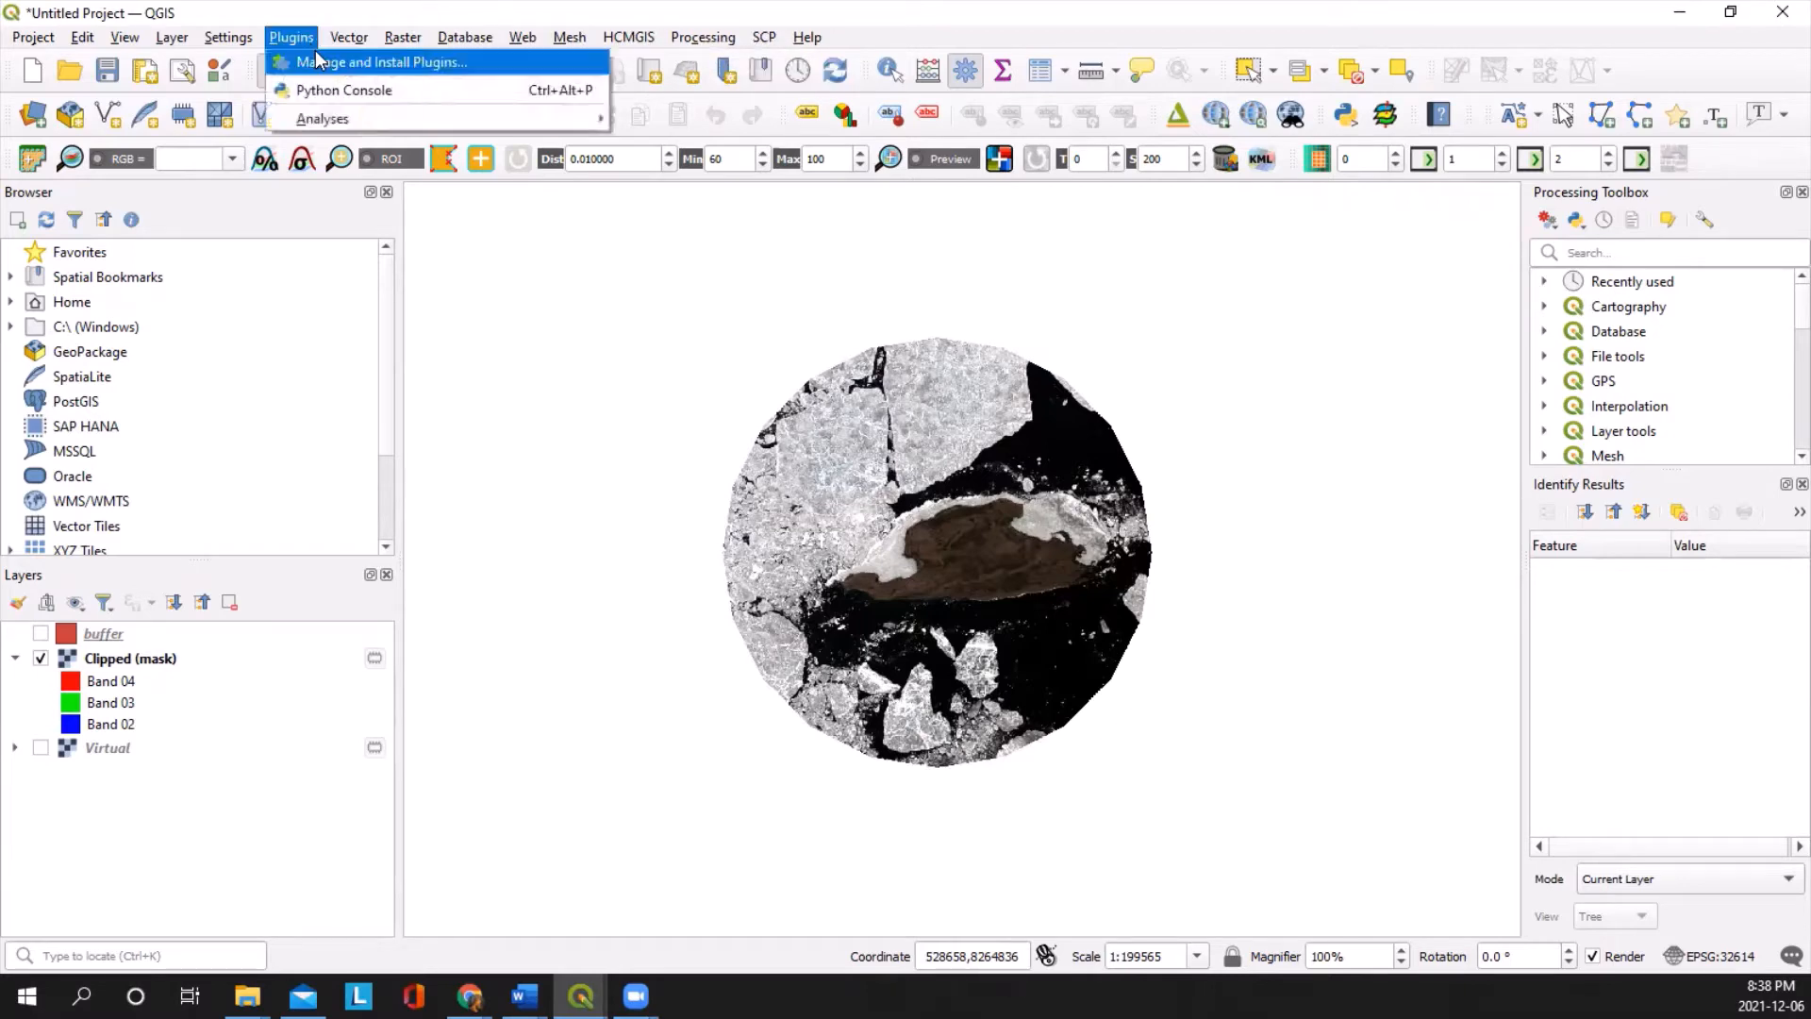
left_click(319, 61)
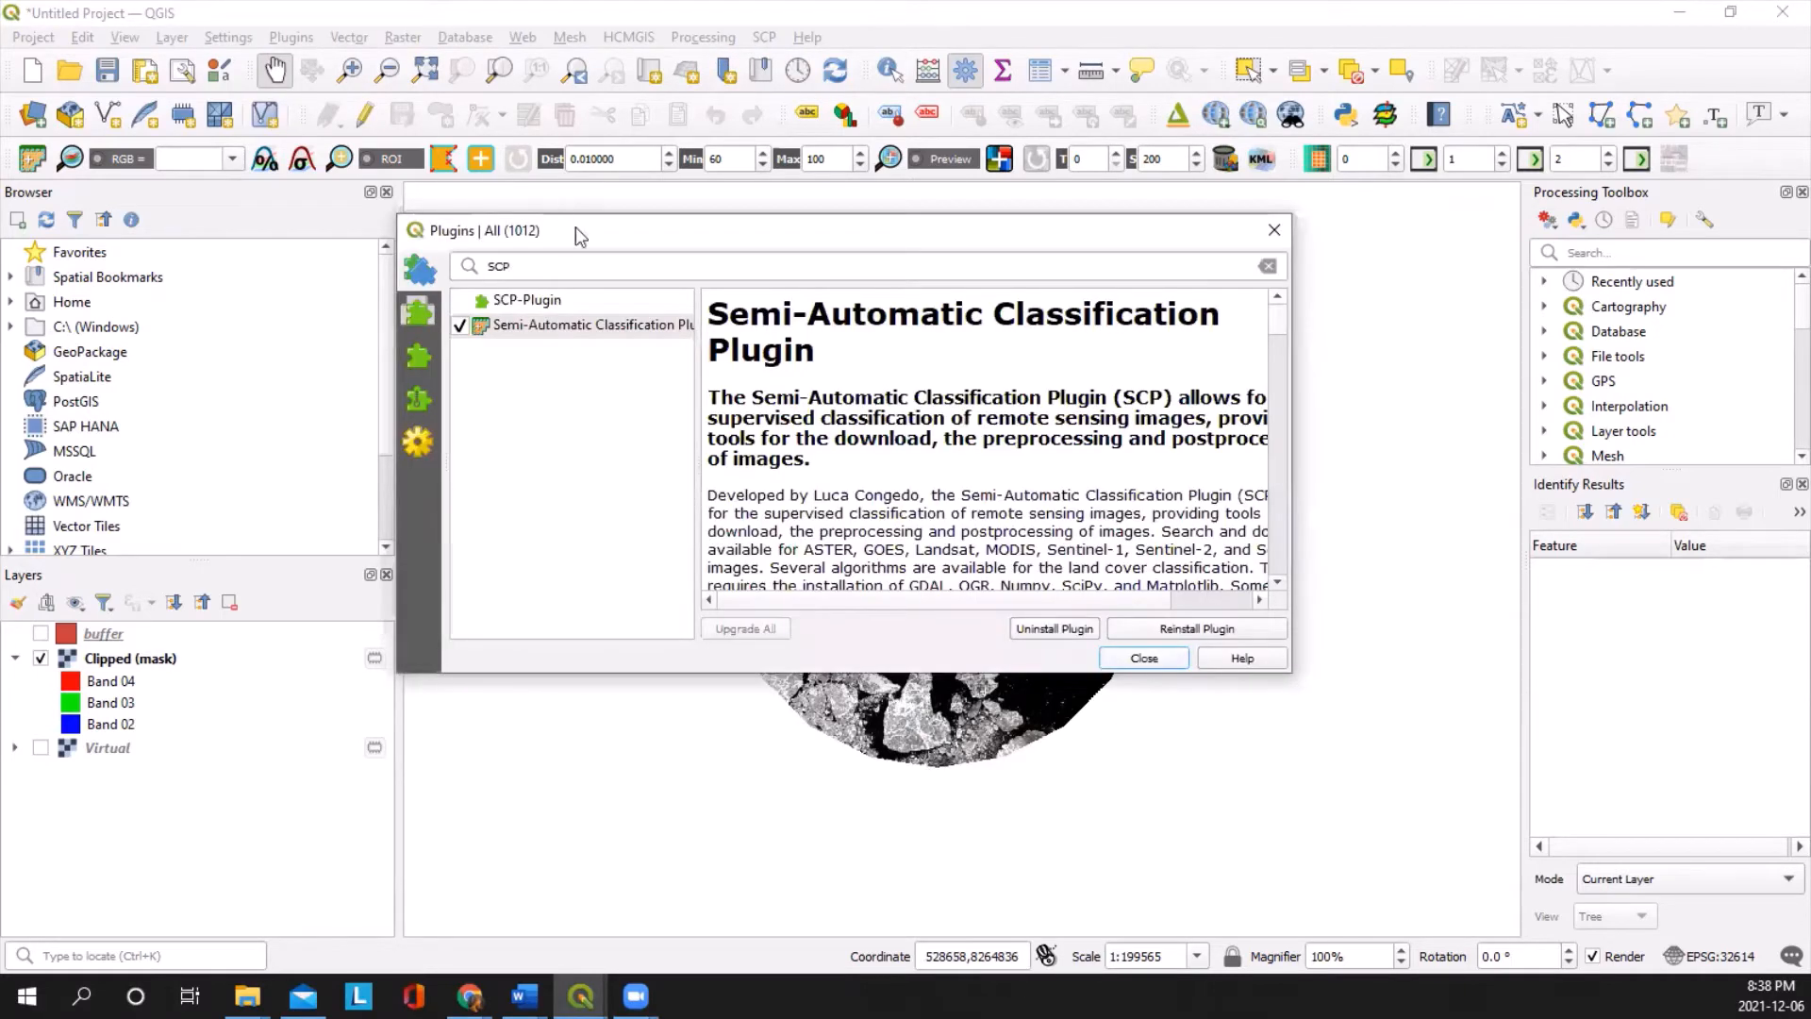
left_click(577, 267)
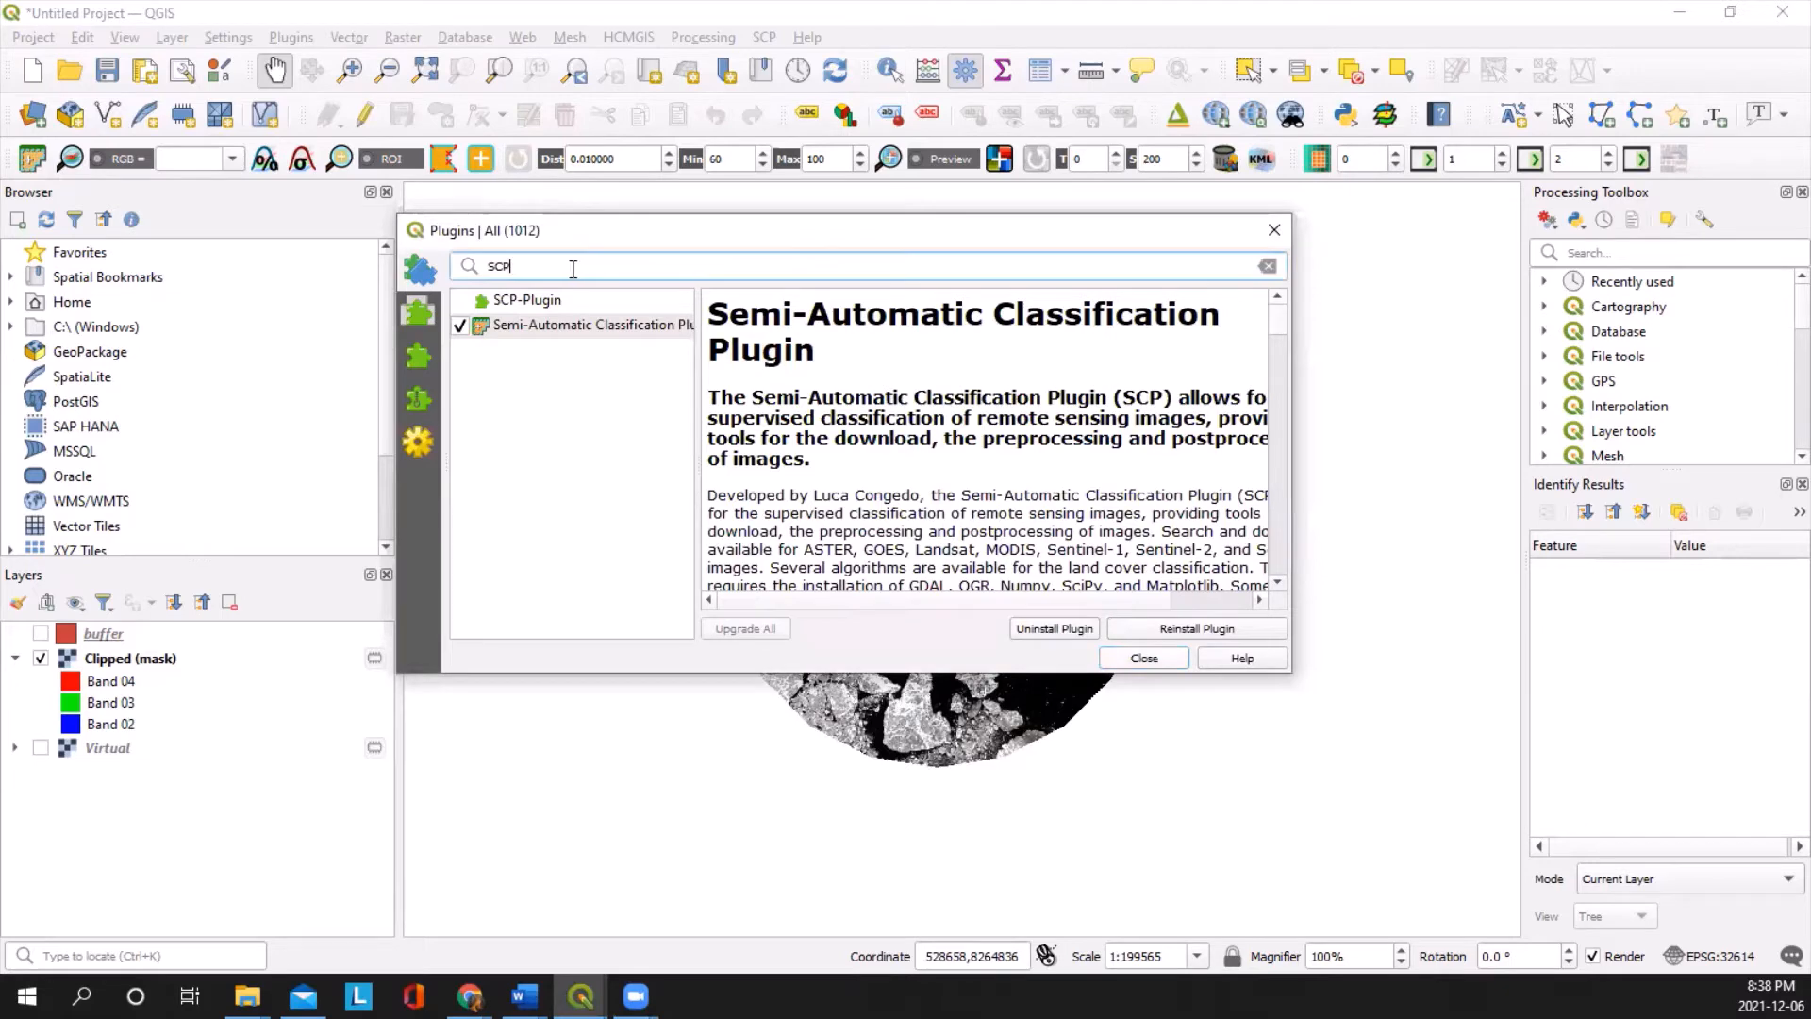
key("BackSpace")
key("BackSpace")
key("BackSpace")
type("scp")
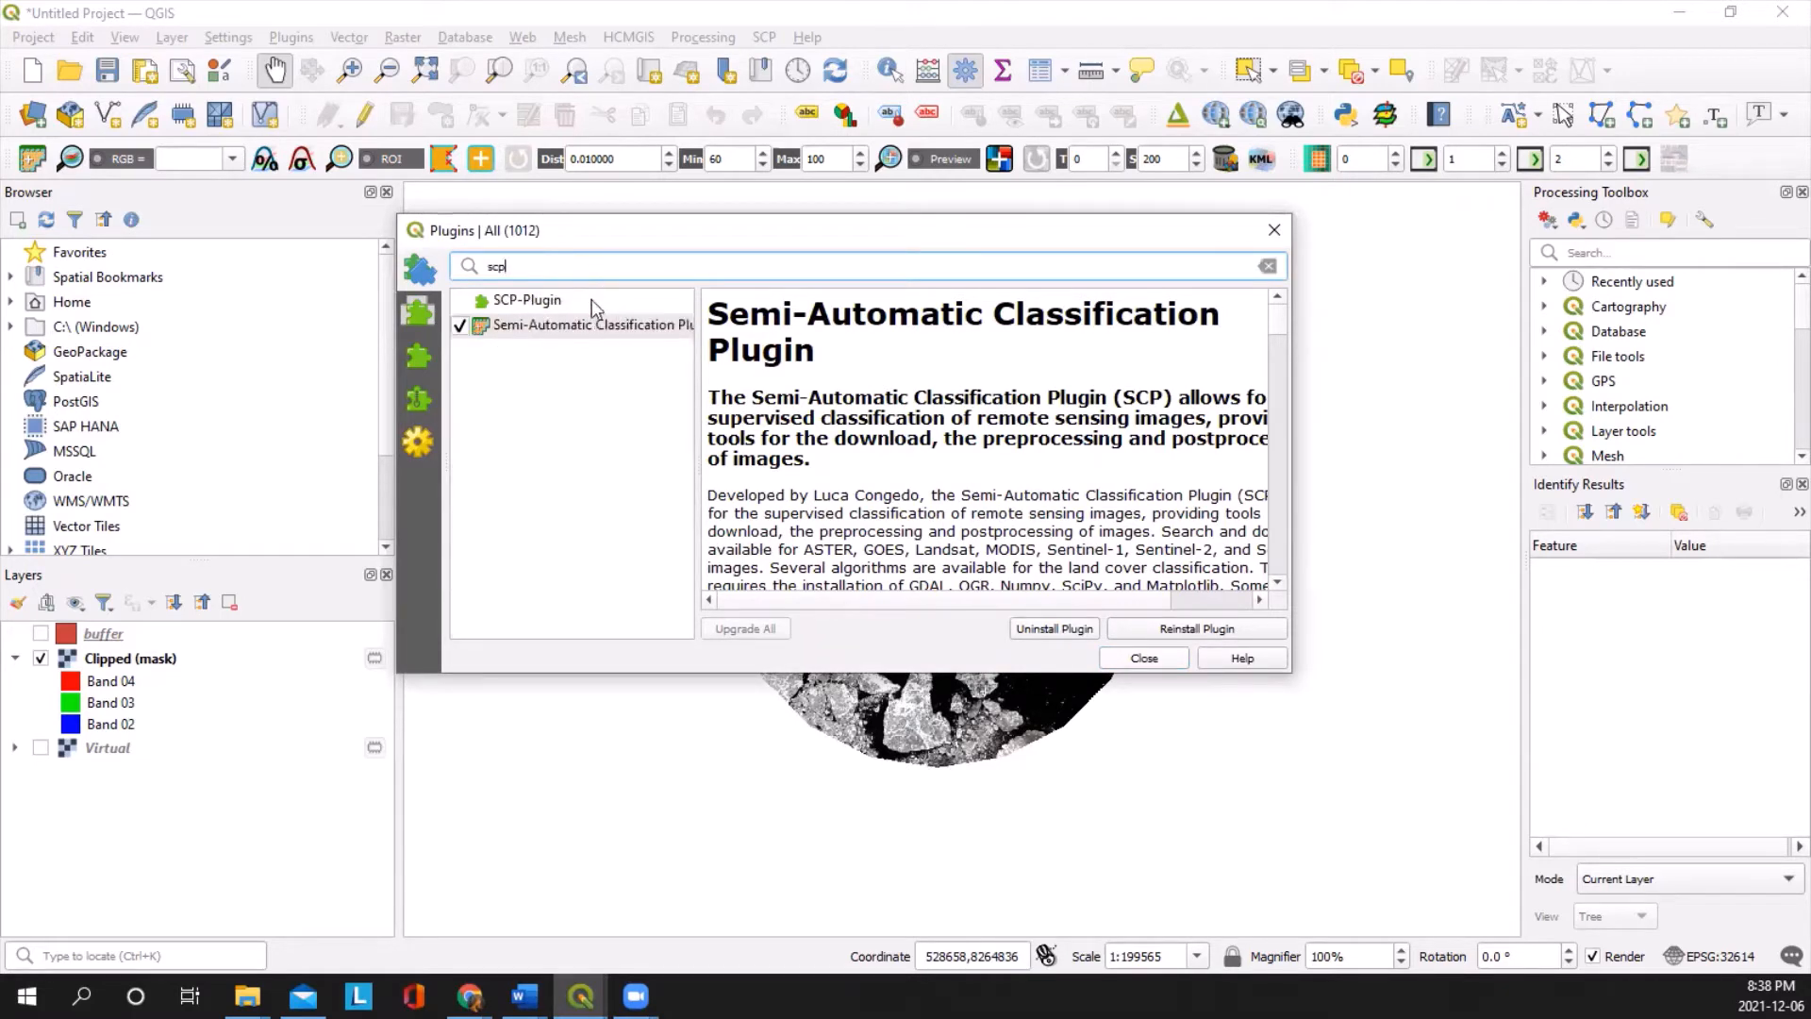
left_click(571, 330)
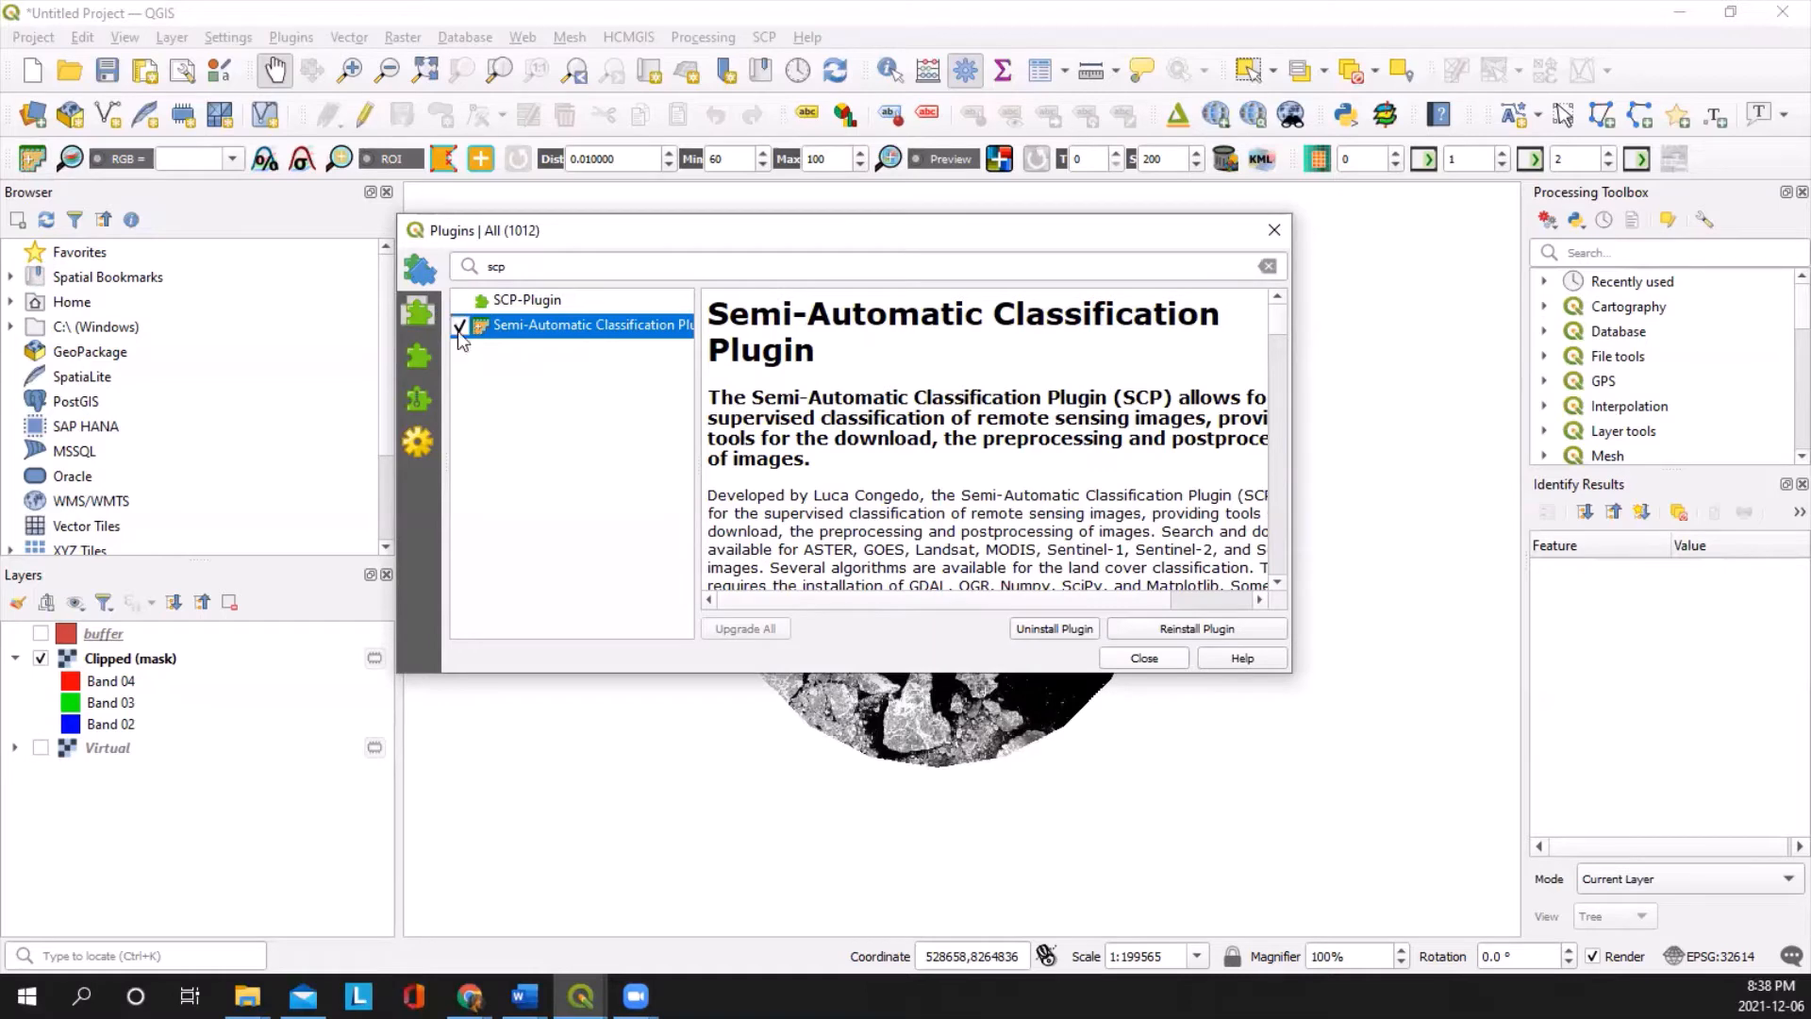
left_click(1145, 658)
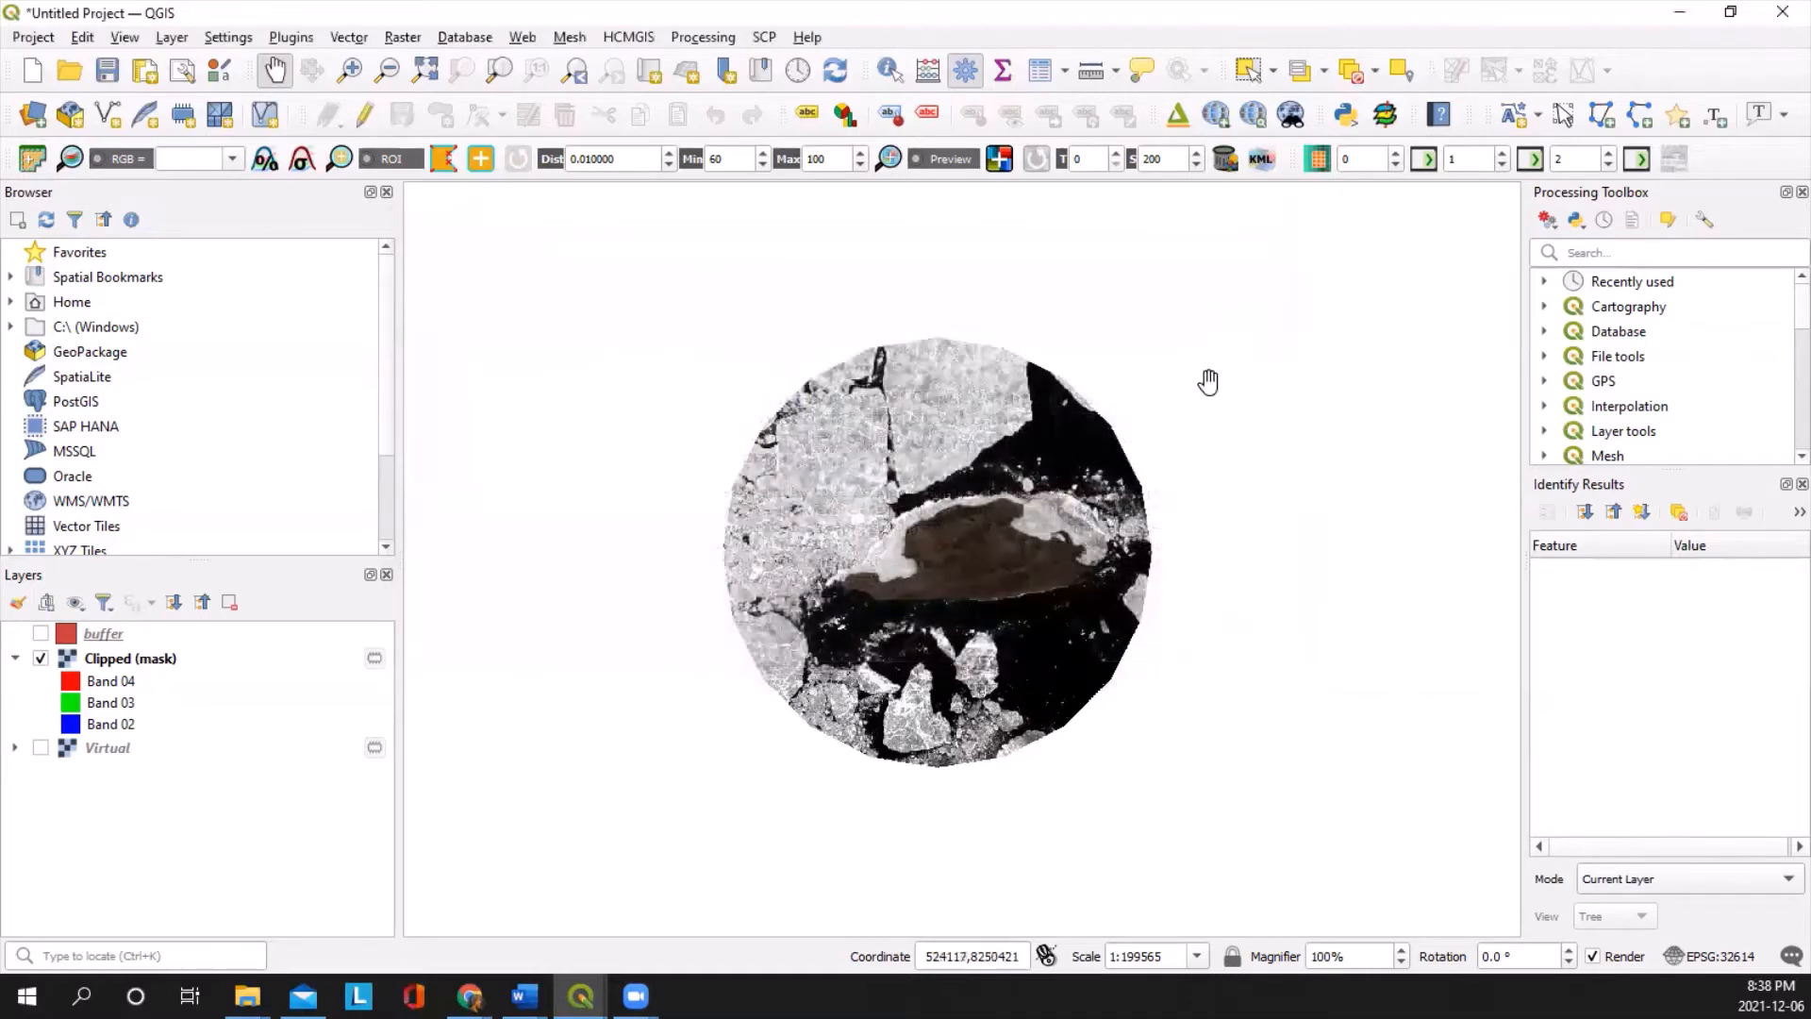
Step: Open the SCP band set, choose Clipped (mask) as the multiband image, and review the bands listed in Band set 1
left_click(766, 38)
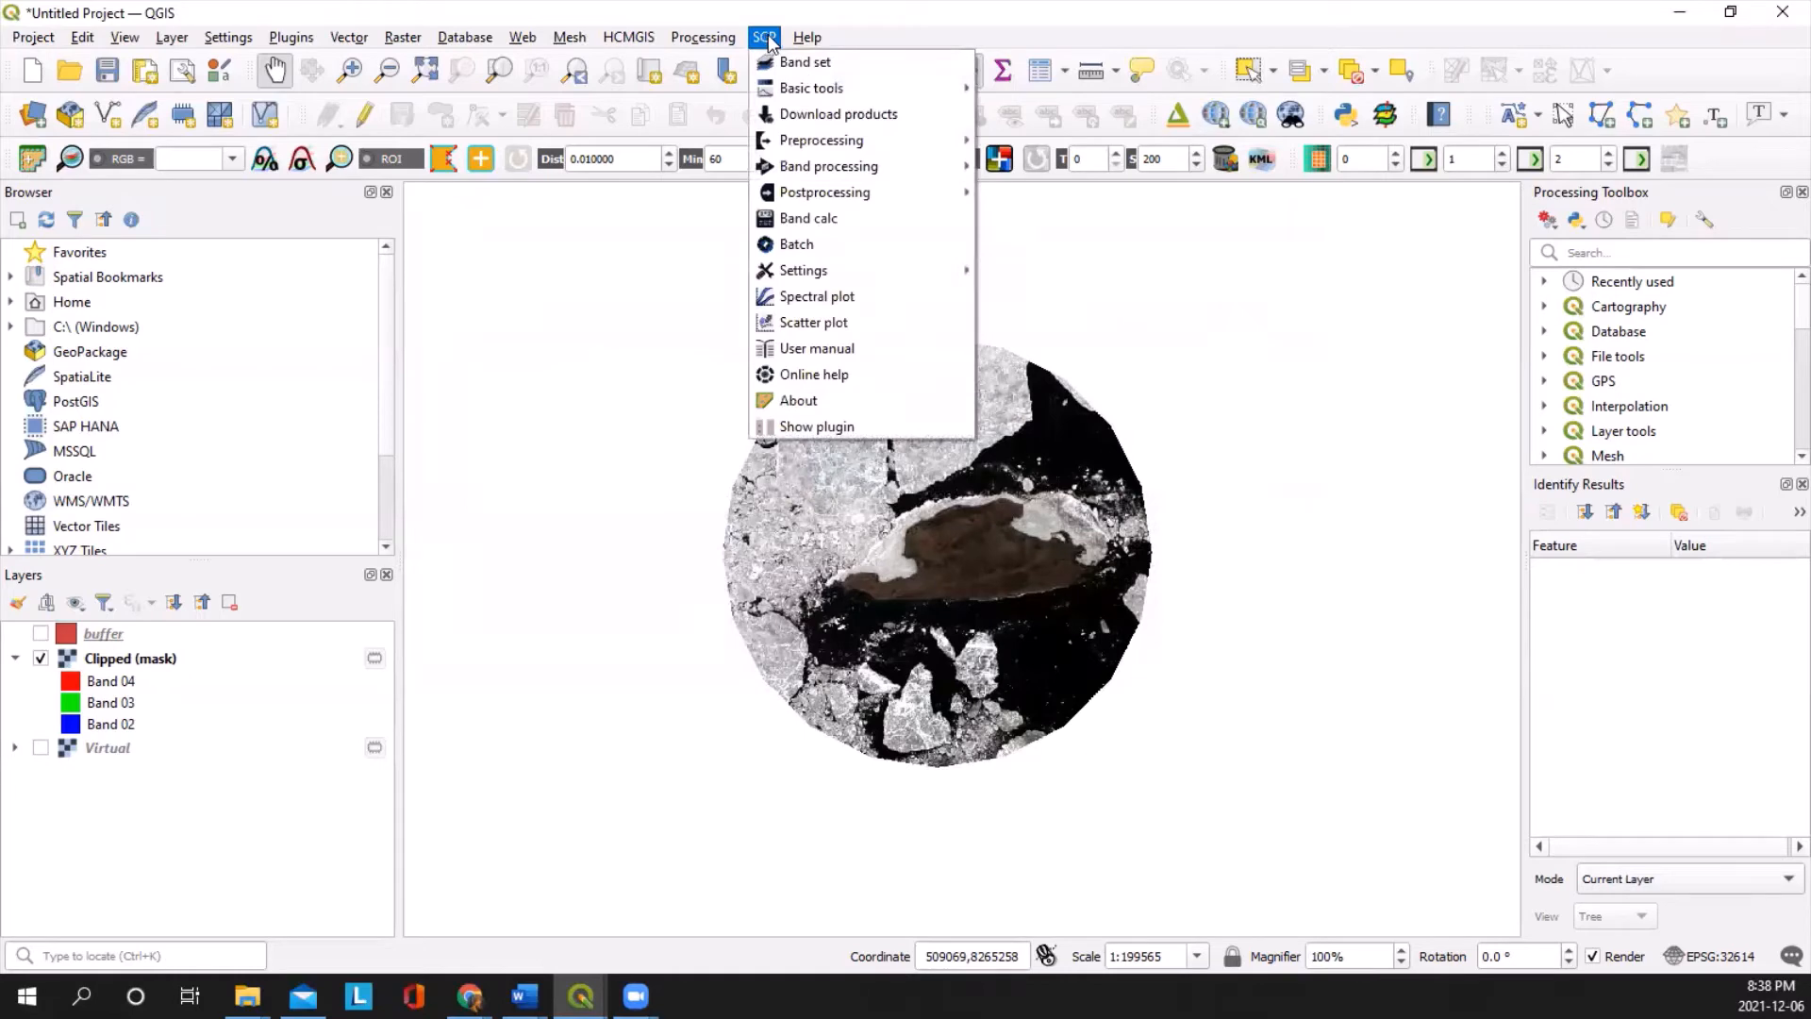
left_click(798, 66)
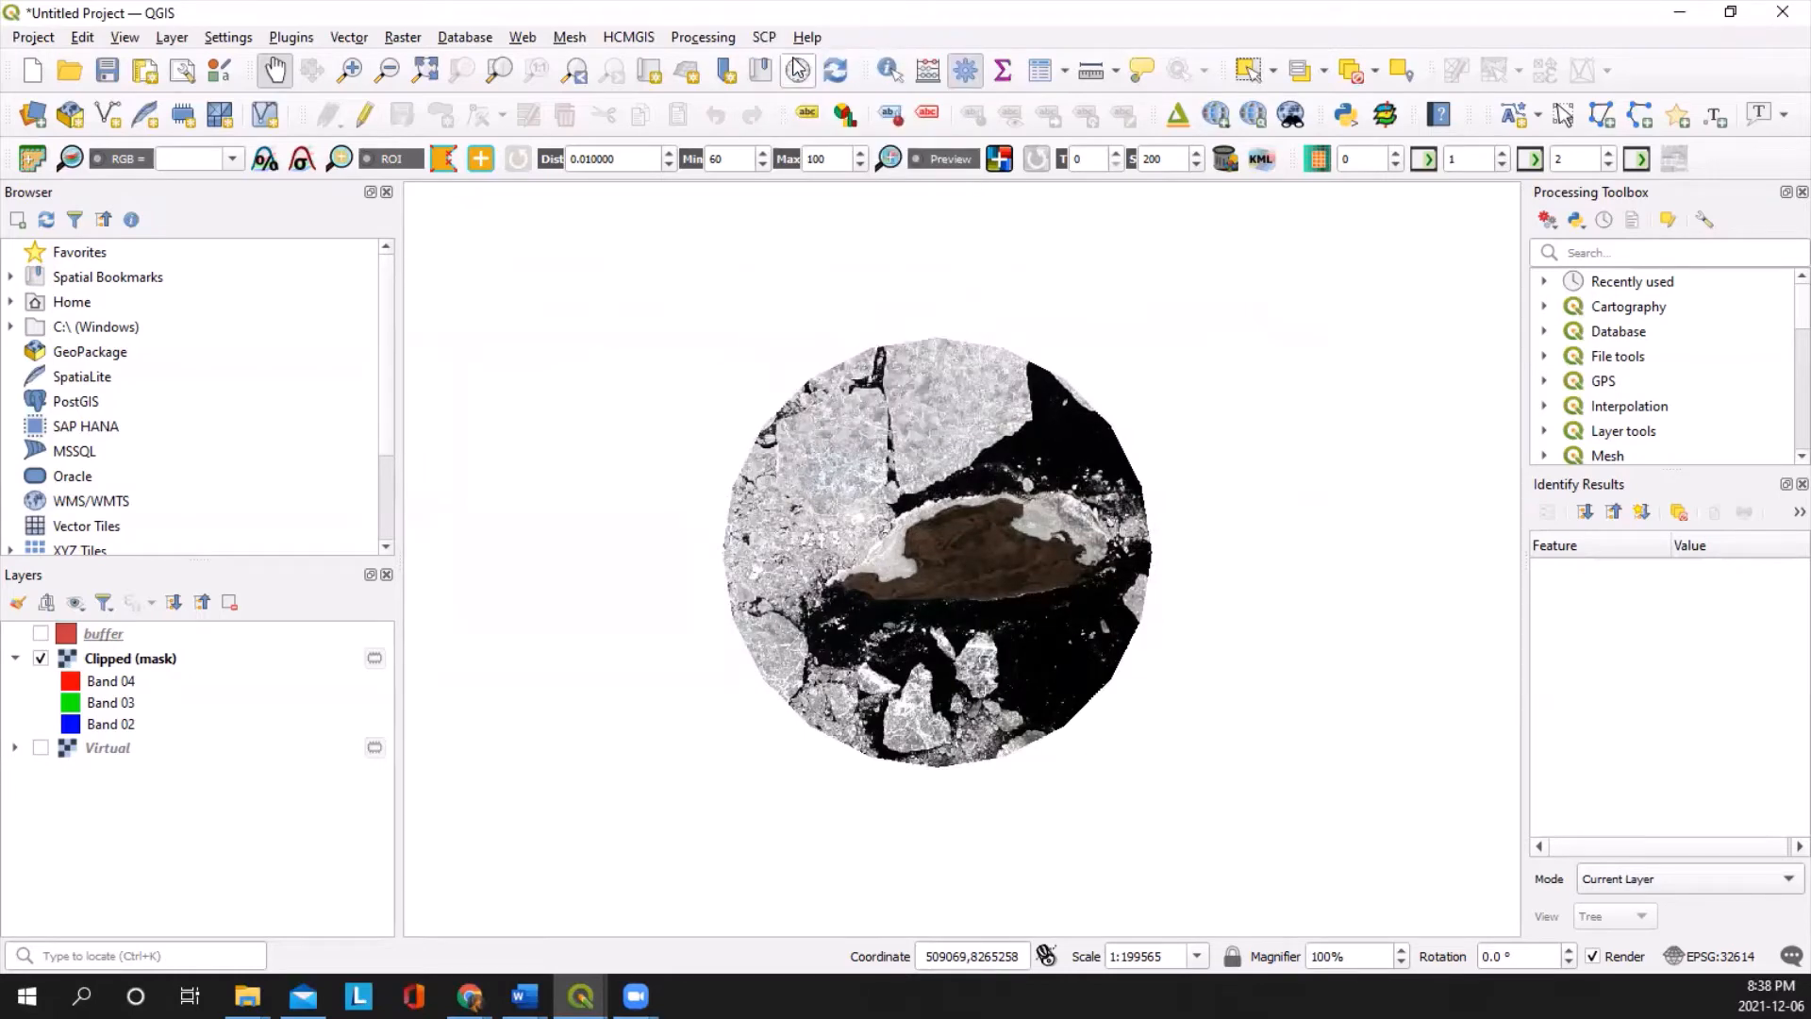
left_click(766, 39)
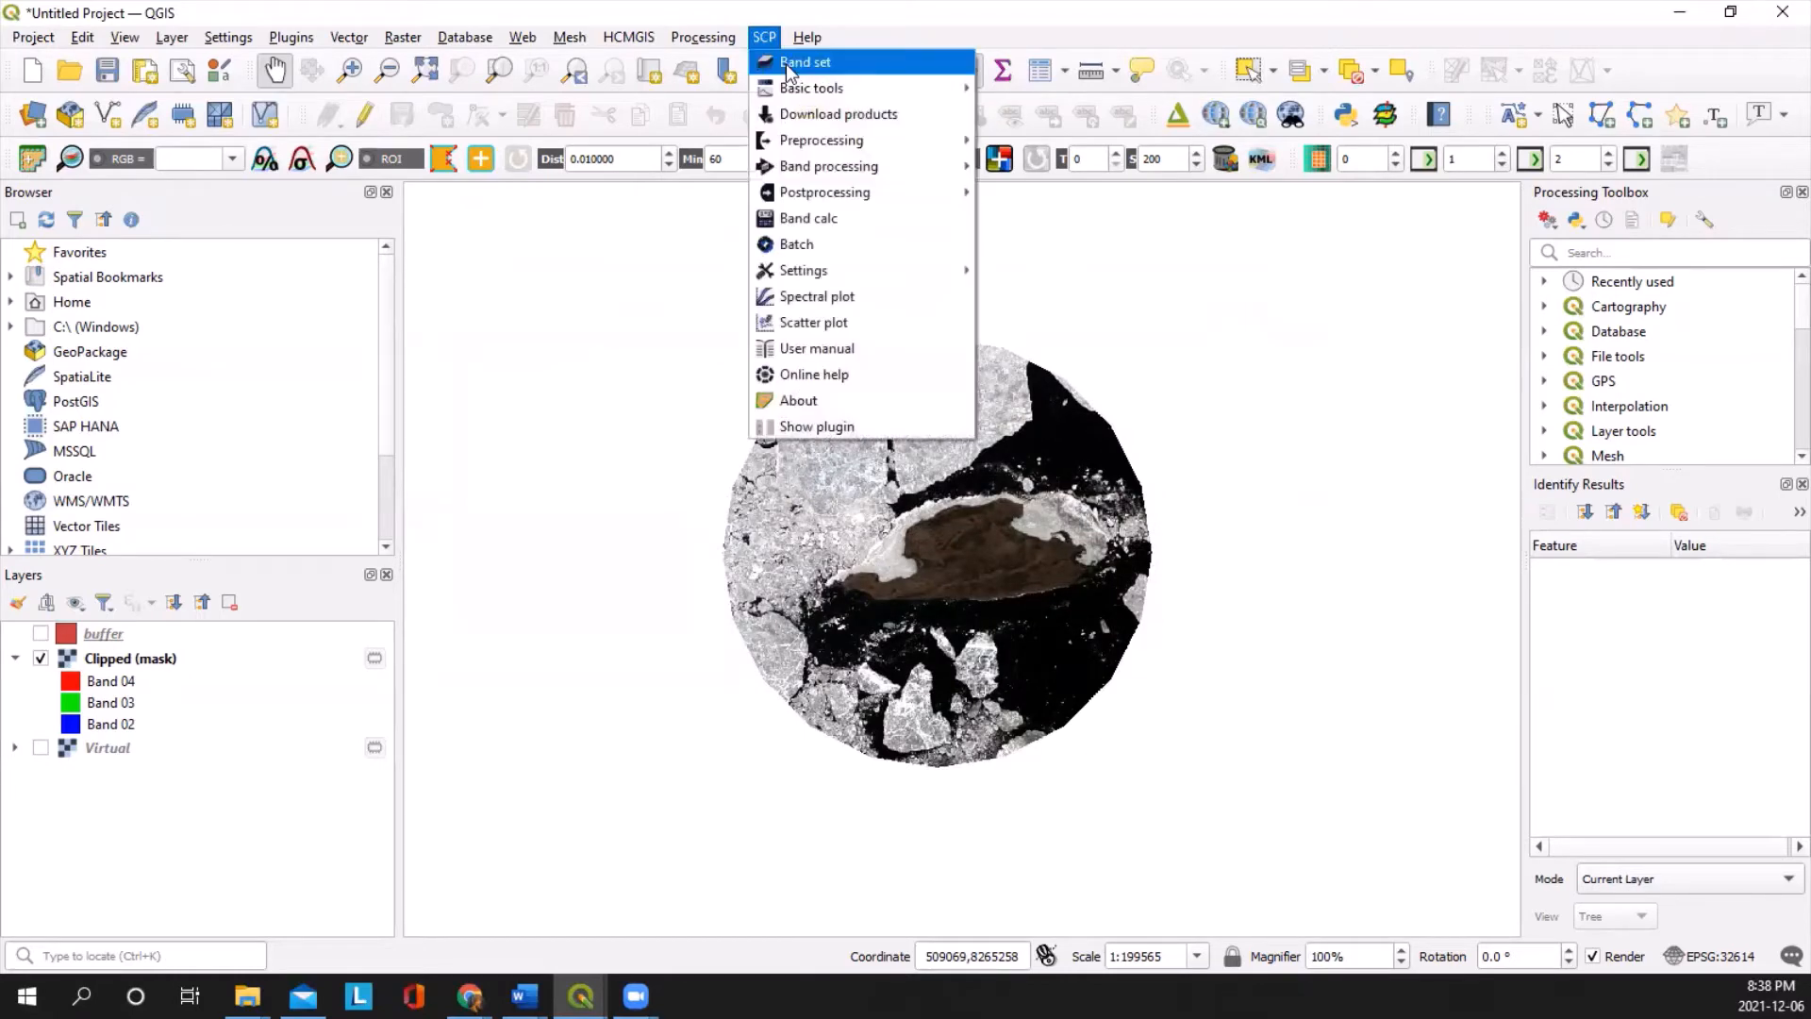
left_click(580, 995)
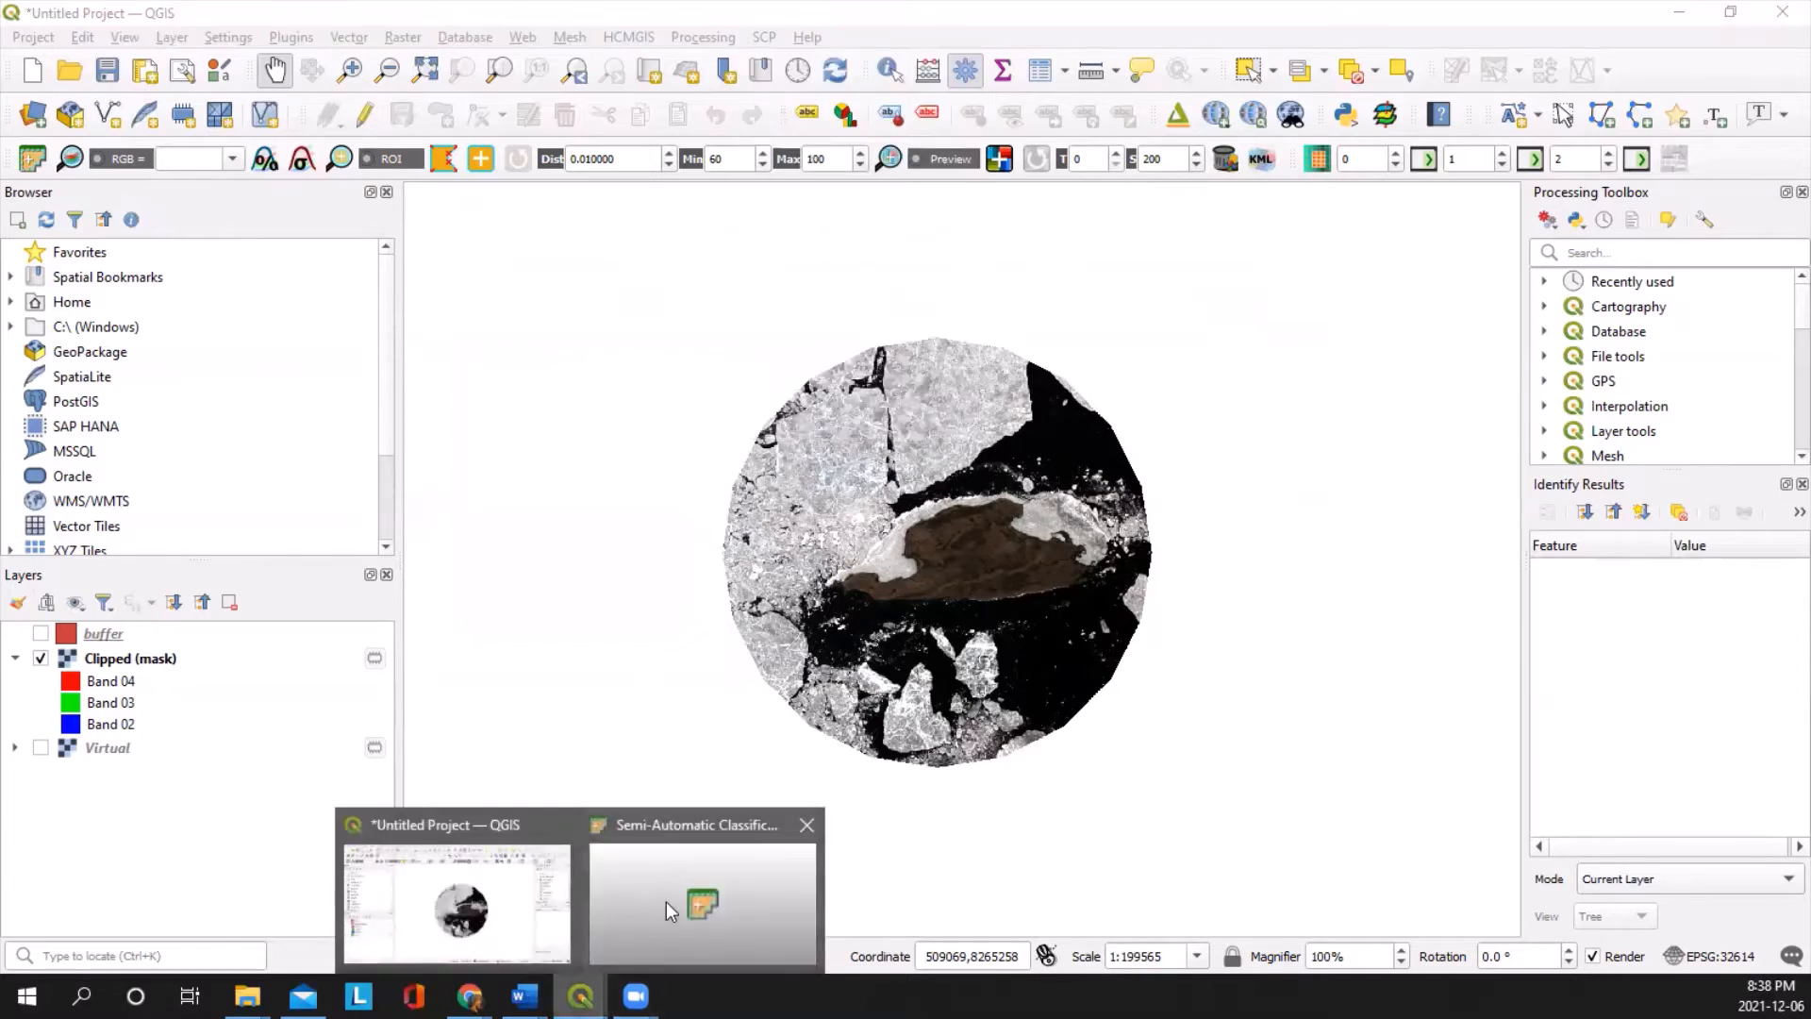
left_click(703, 887)
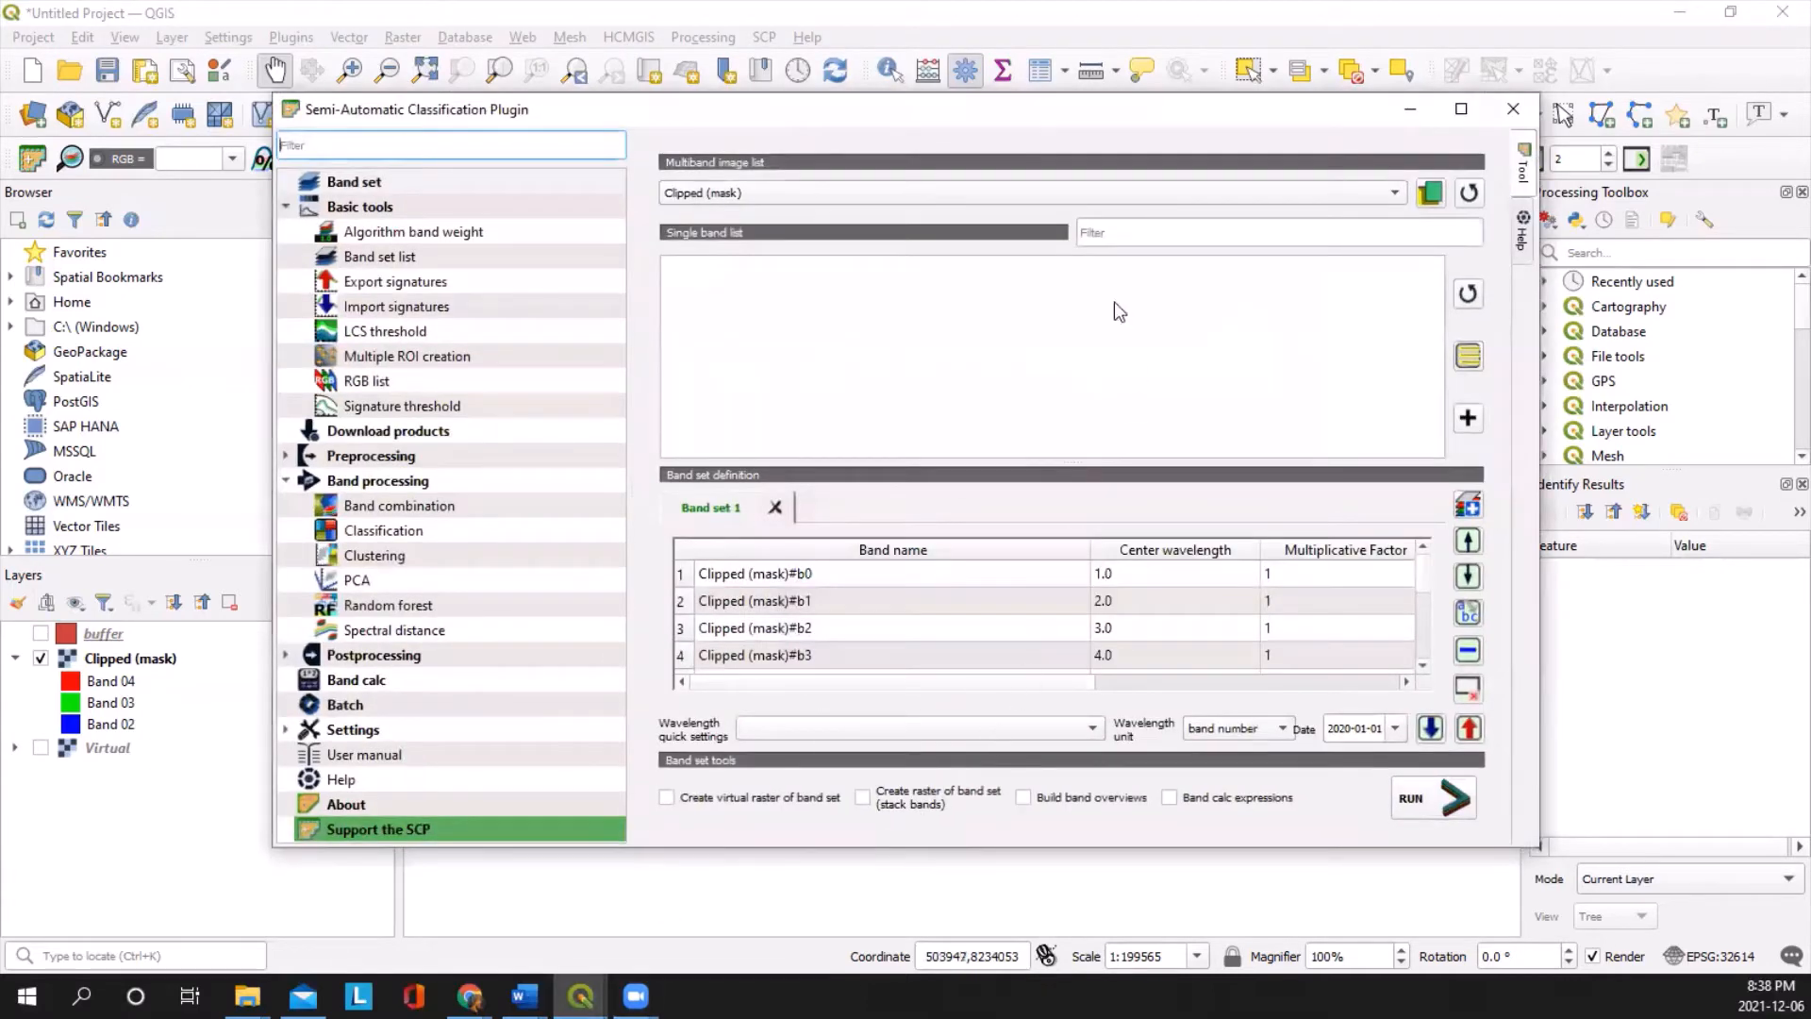
left_click(1379, 198)
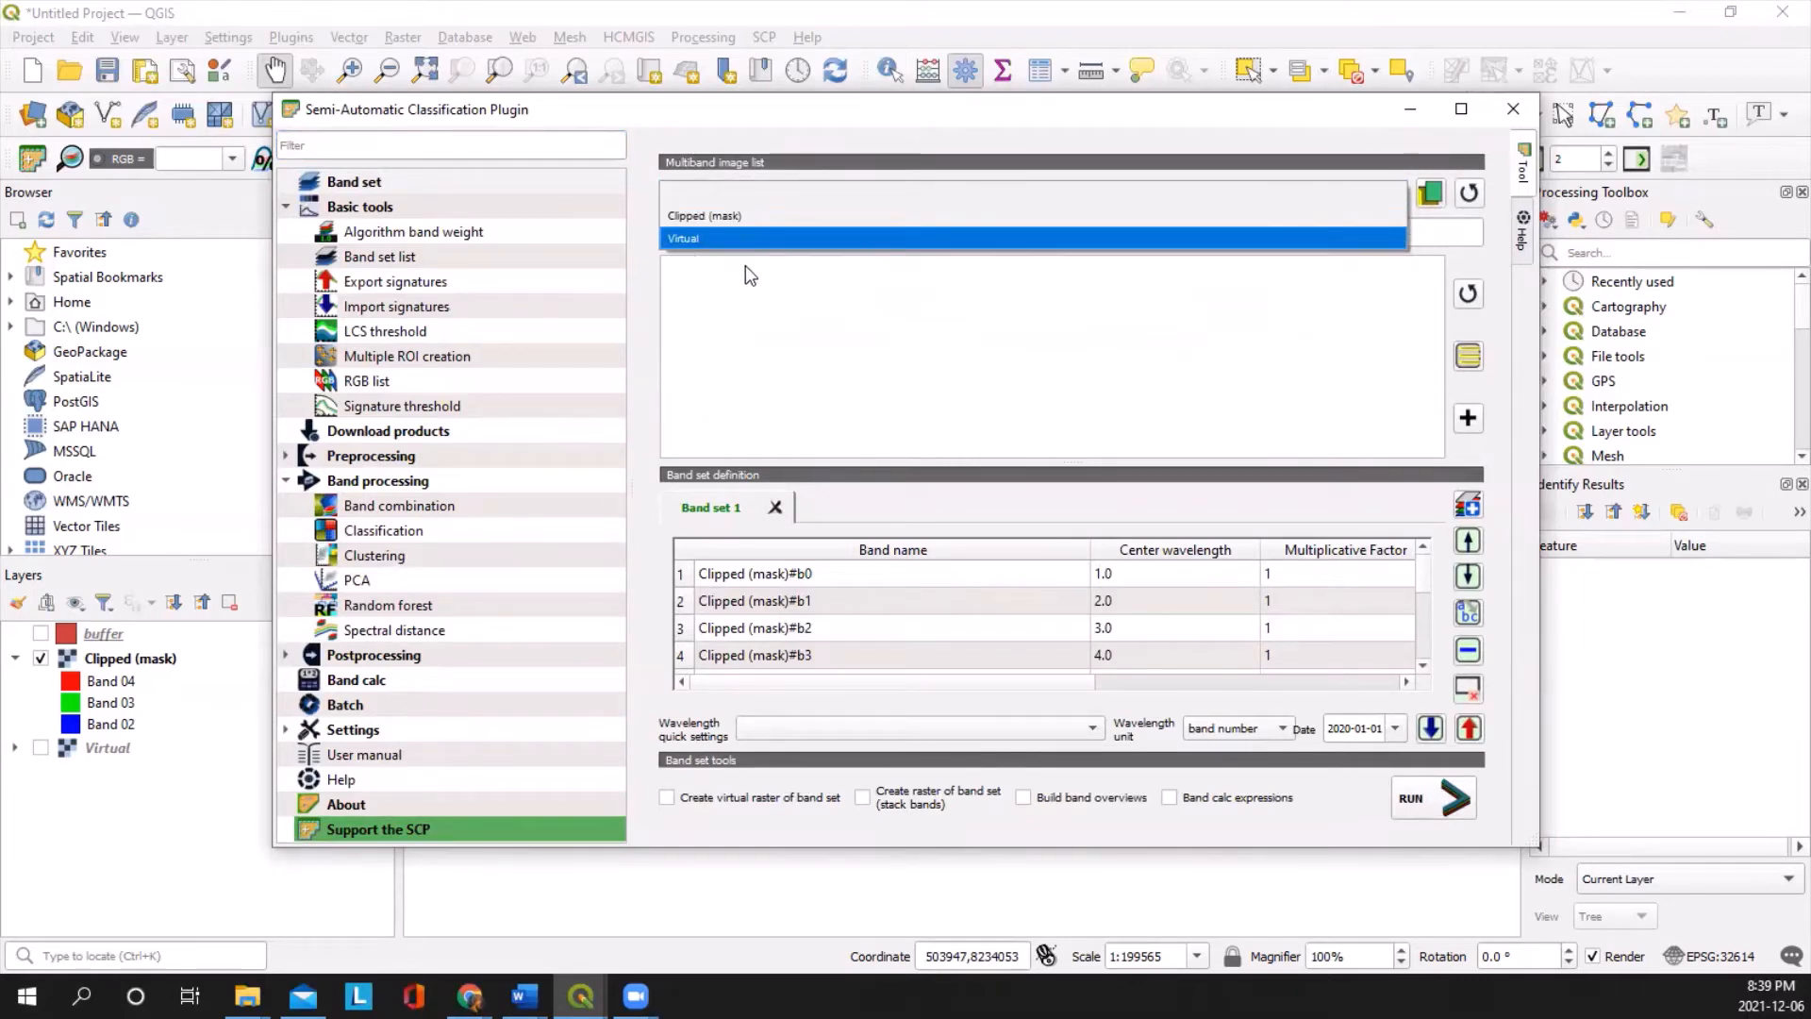
left_click(738, 219)
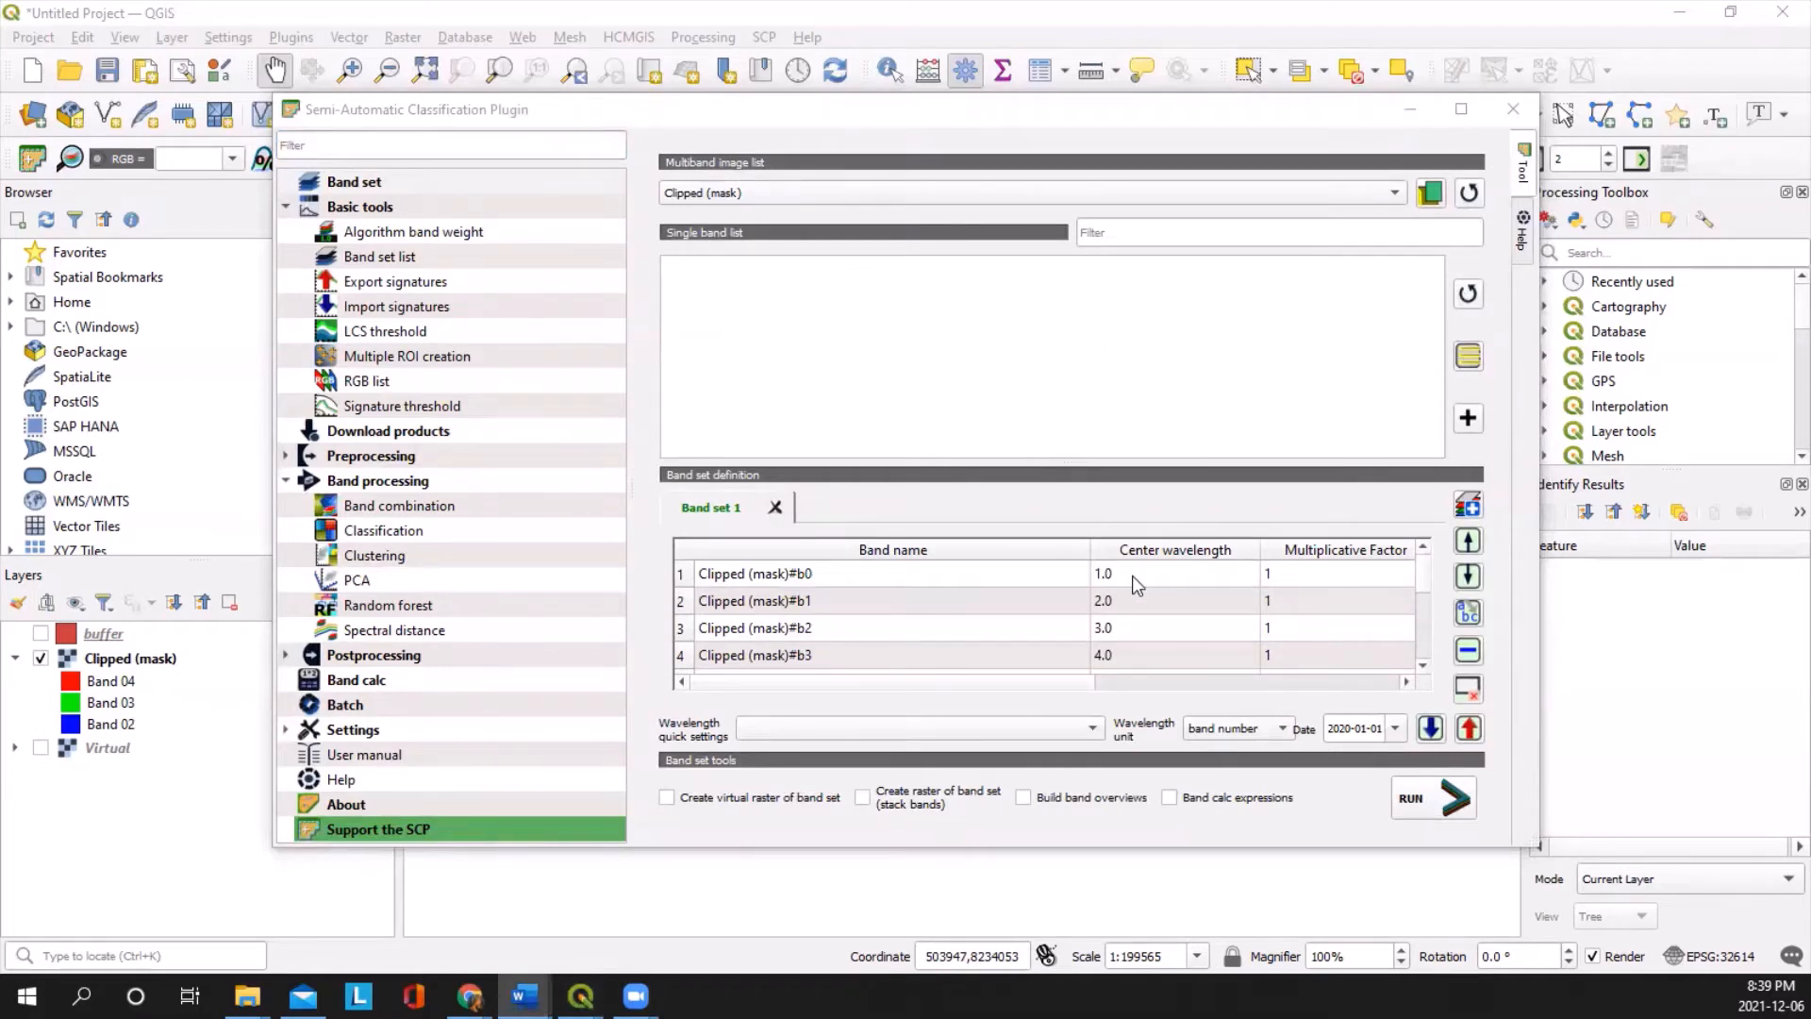
scroll(1099, 613, "down", 2)
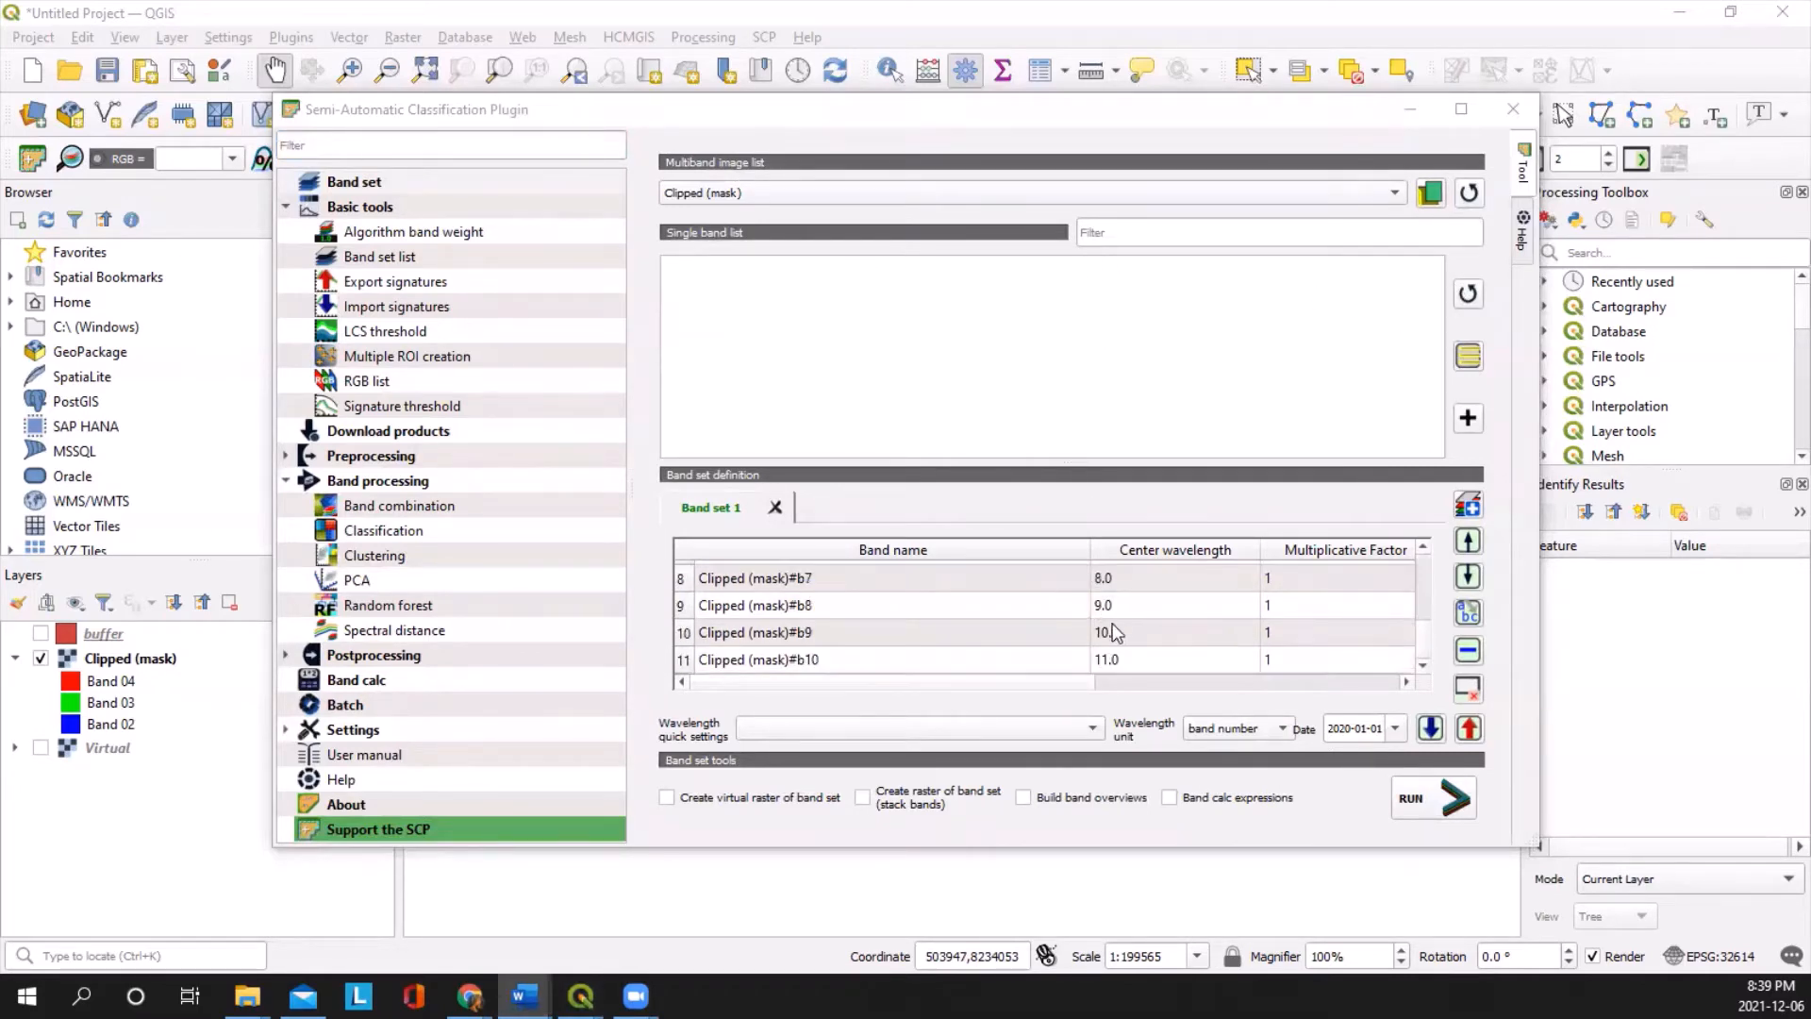
scroll(1085, 651, "up", 2)
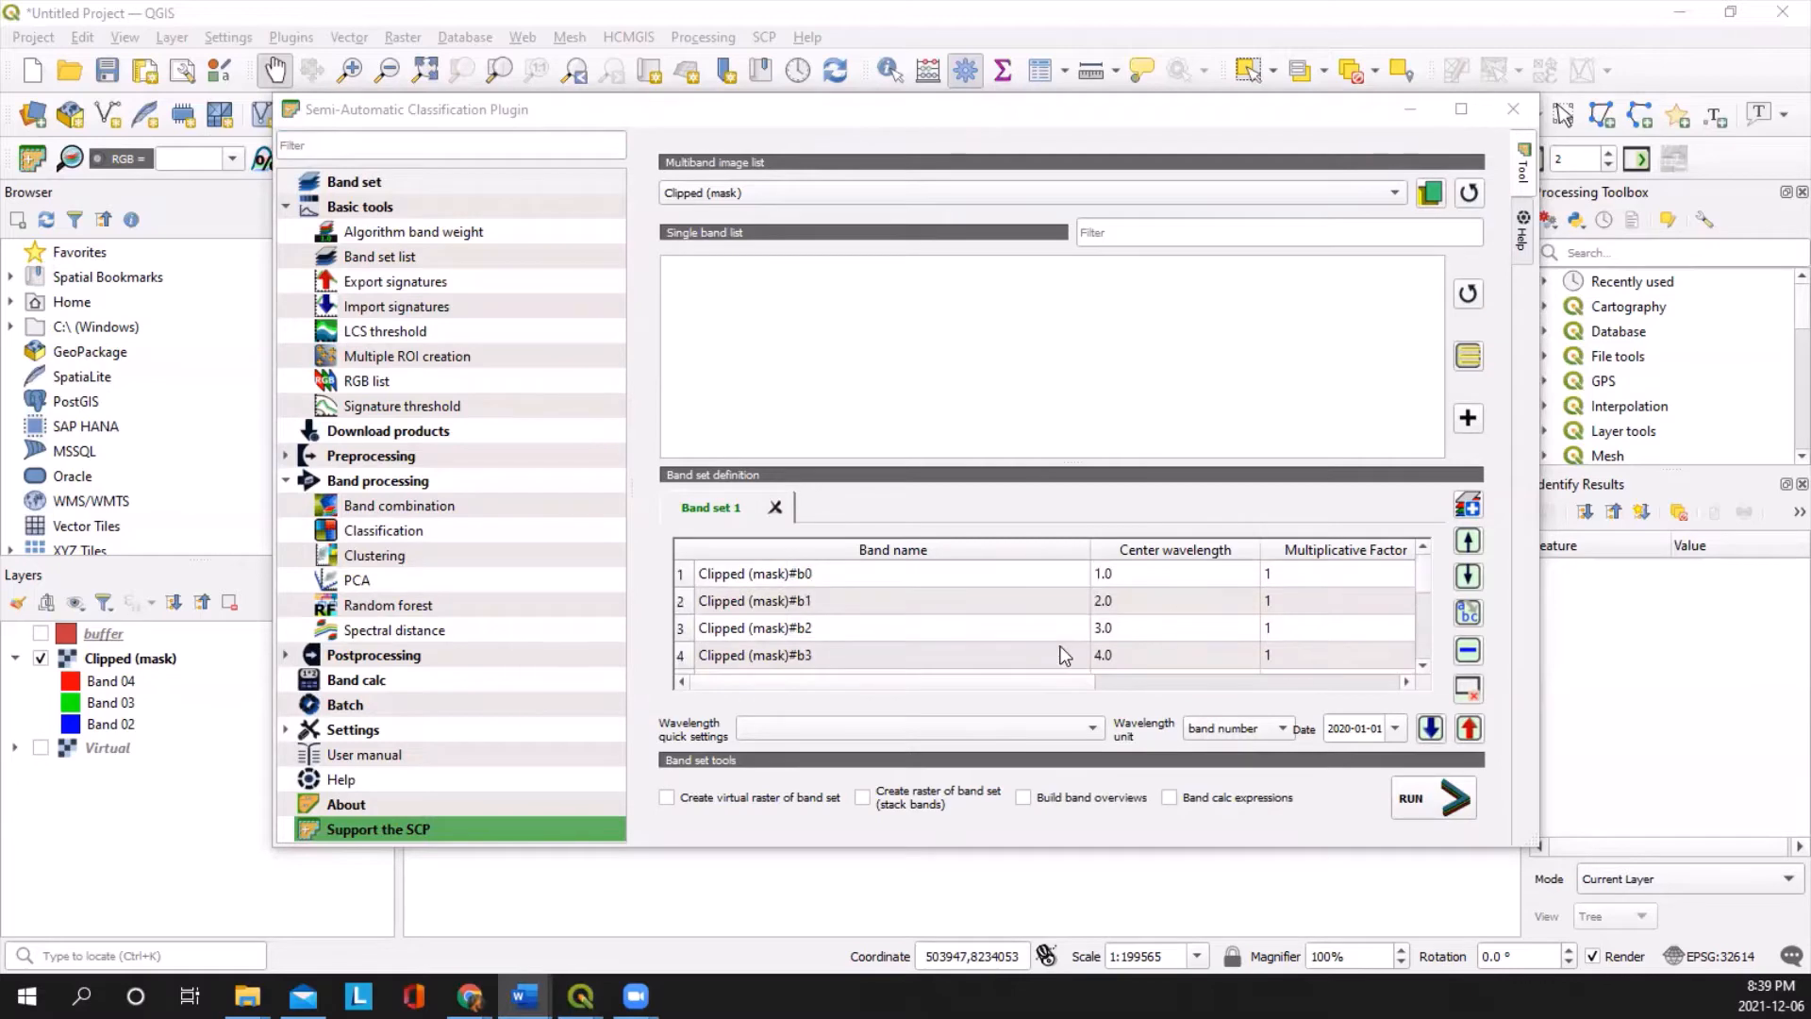
Step: Open the Clustering input settings under band processing and keep K-means as the method
left_click(287, 207)
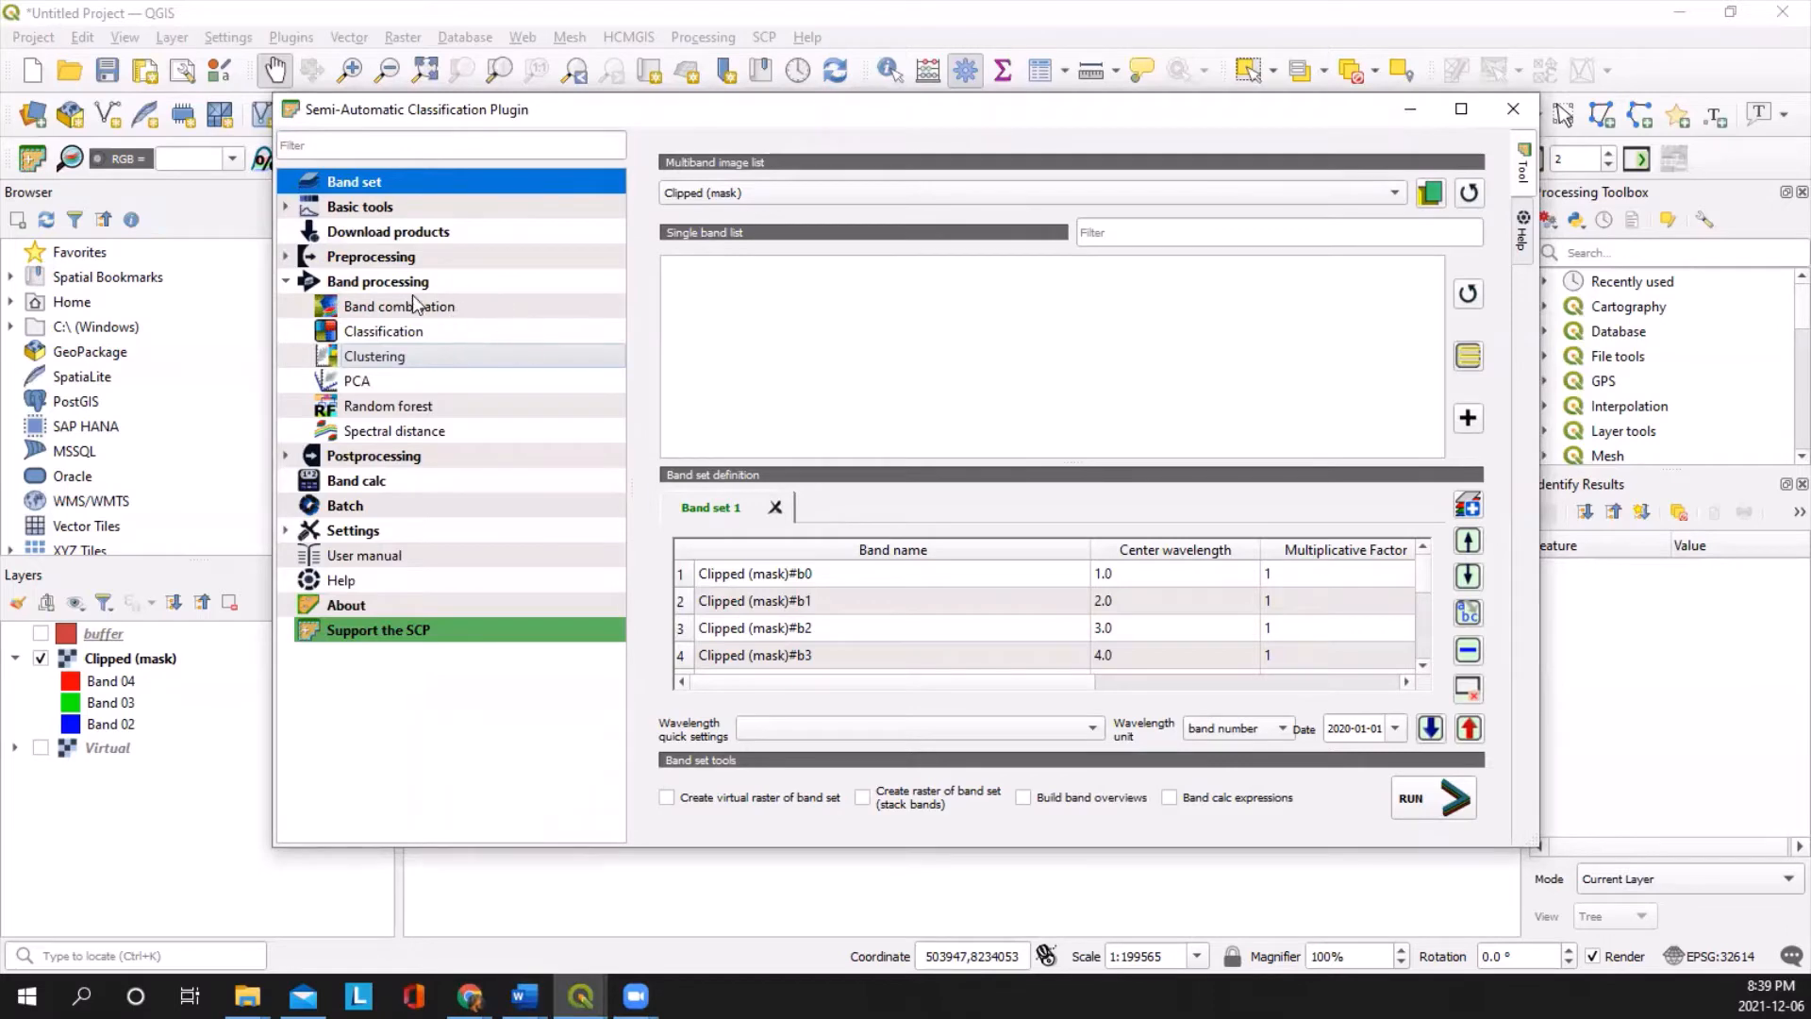
left_click(399, 356)
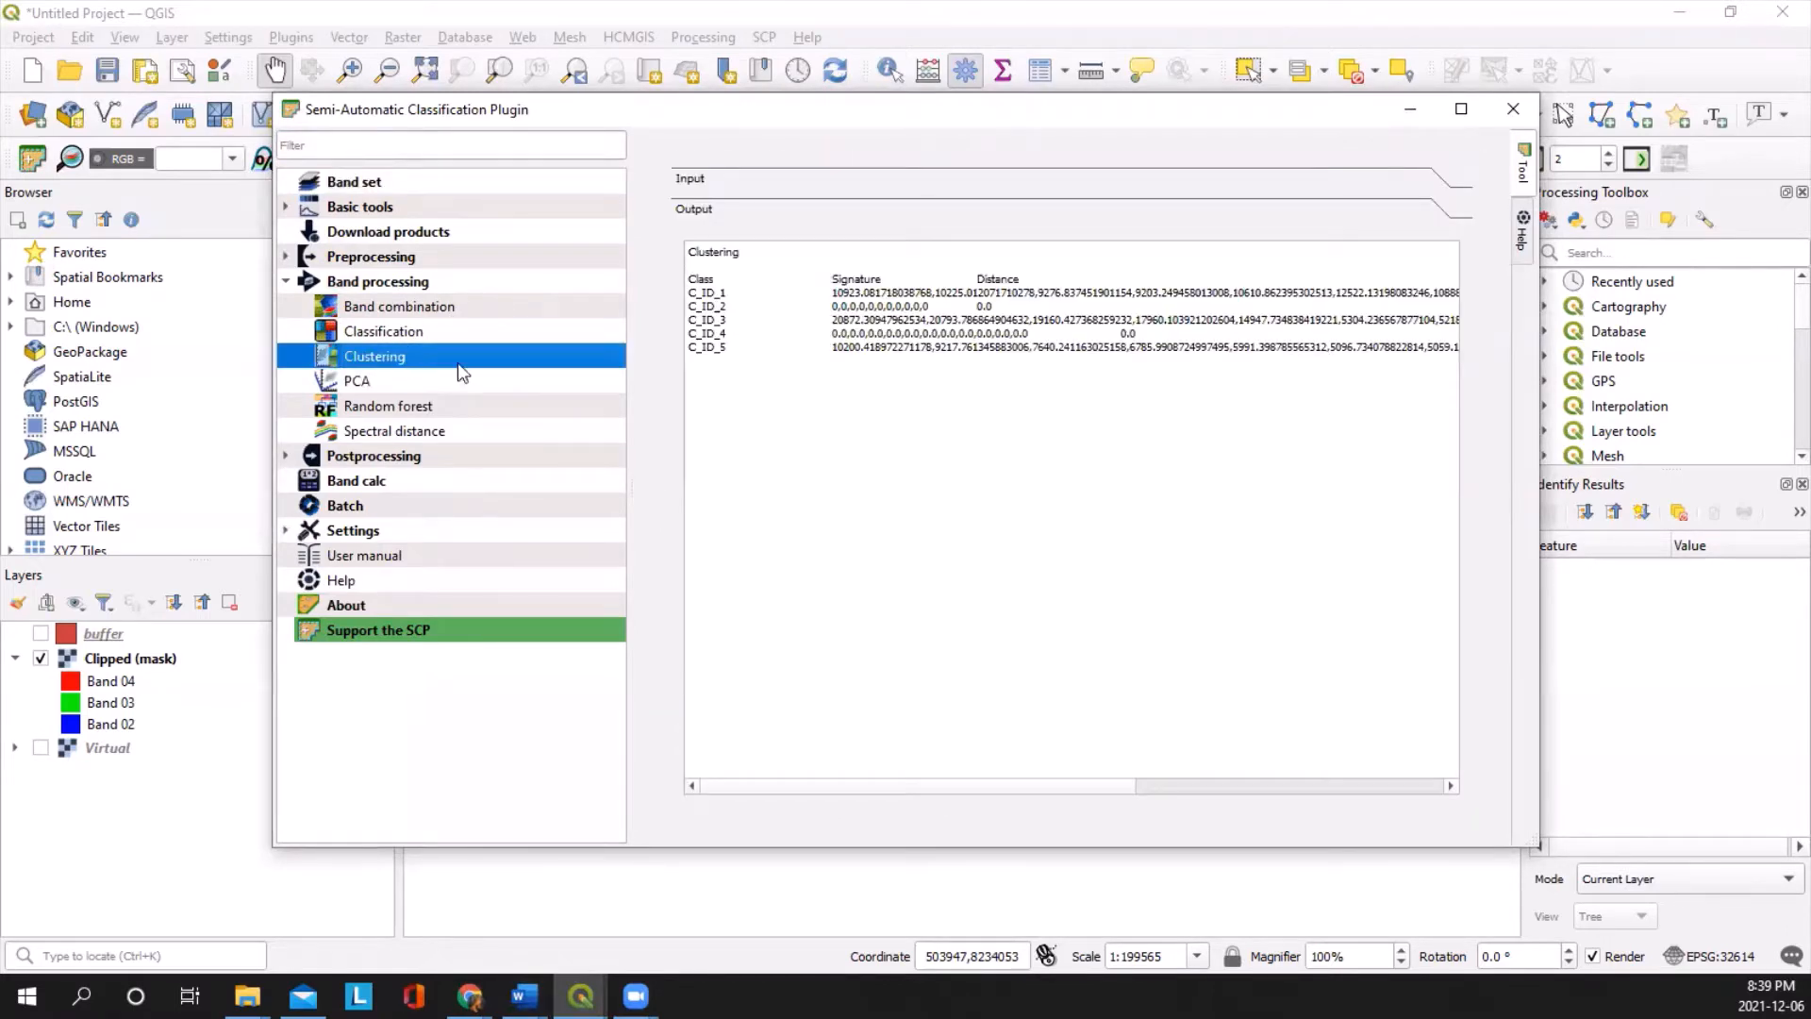
left_click(758, 185)
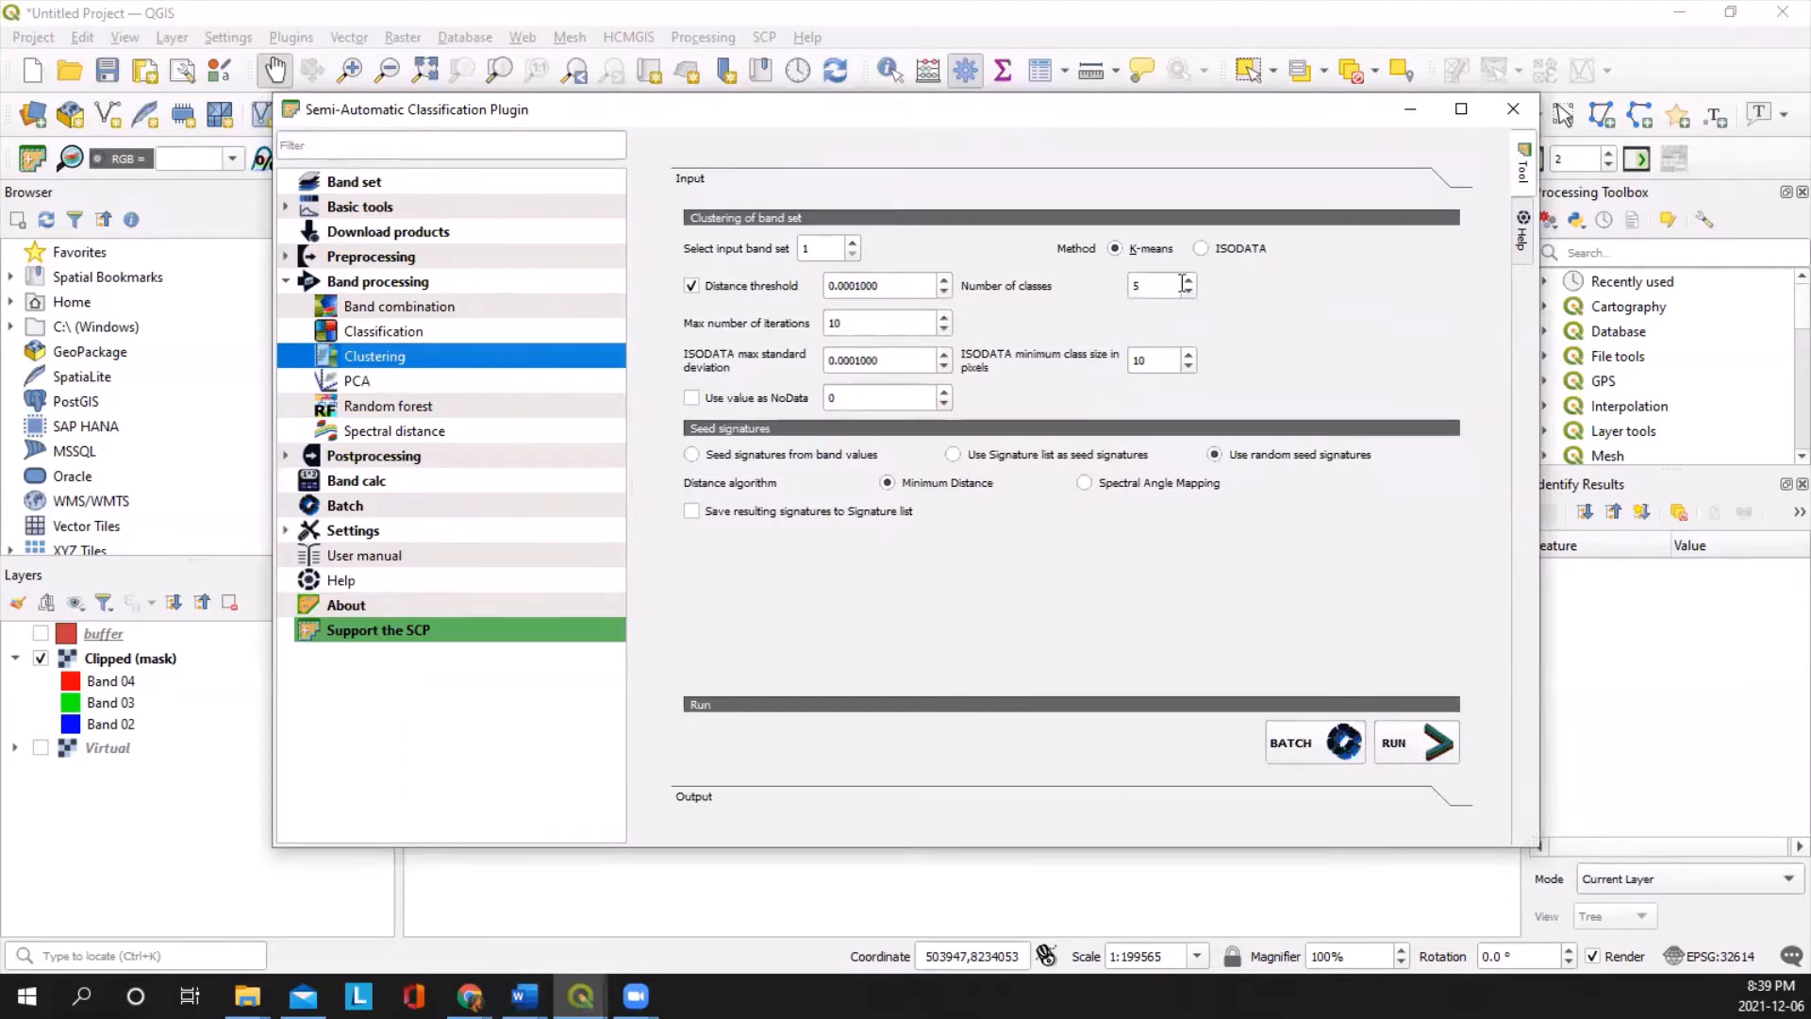
left_click(1085, 248)
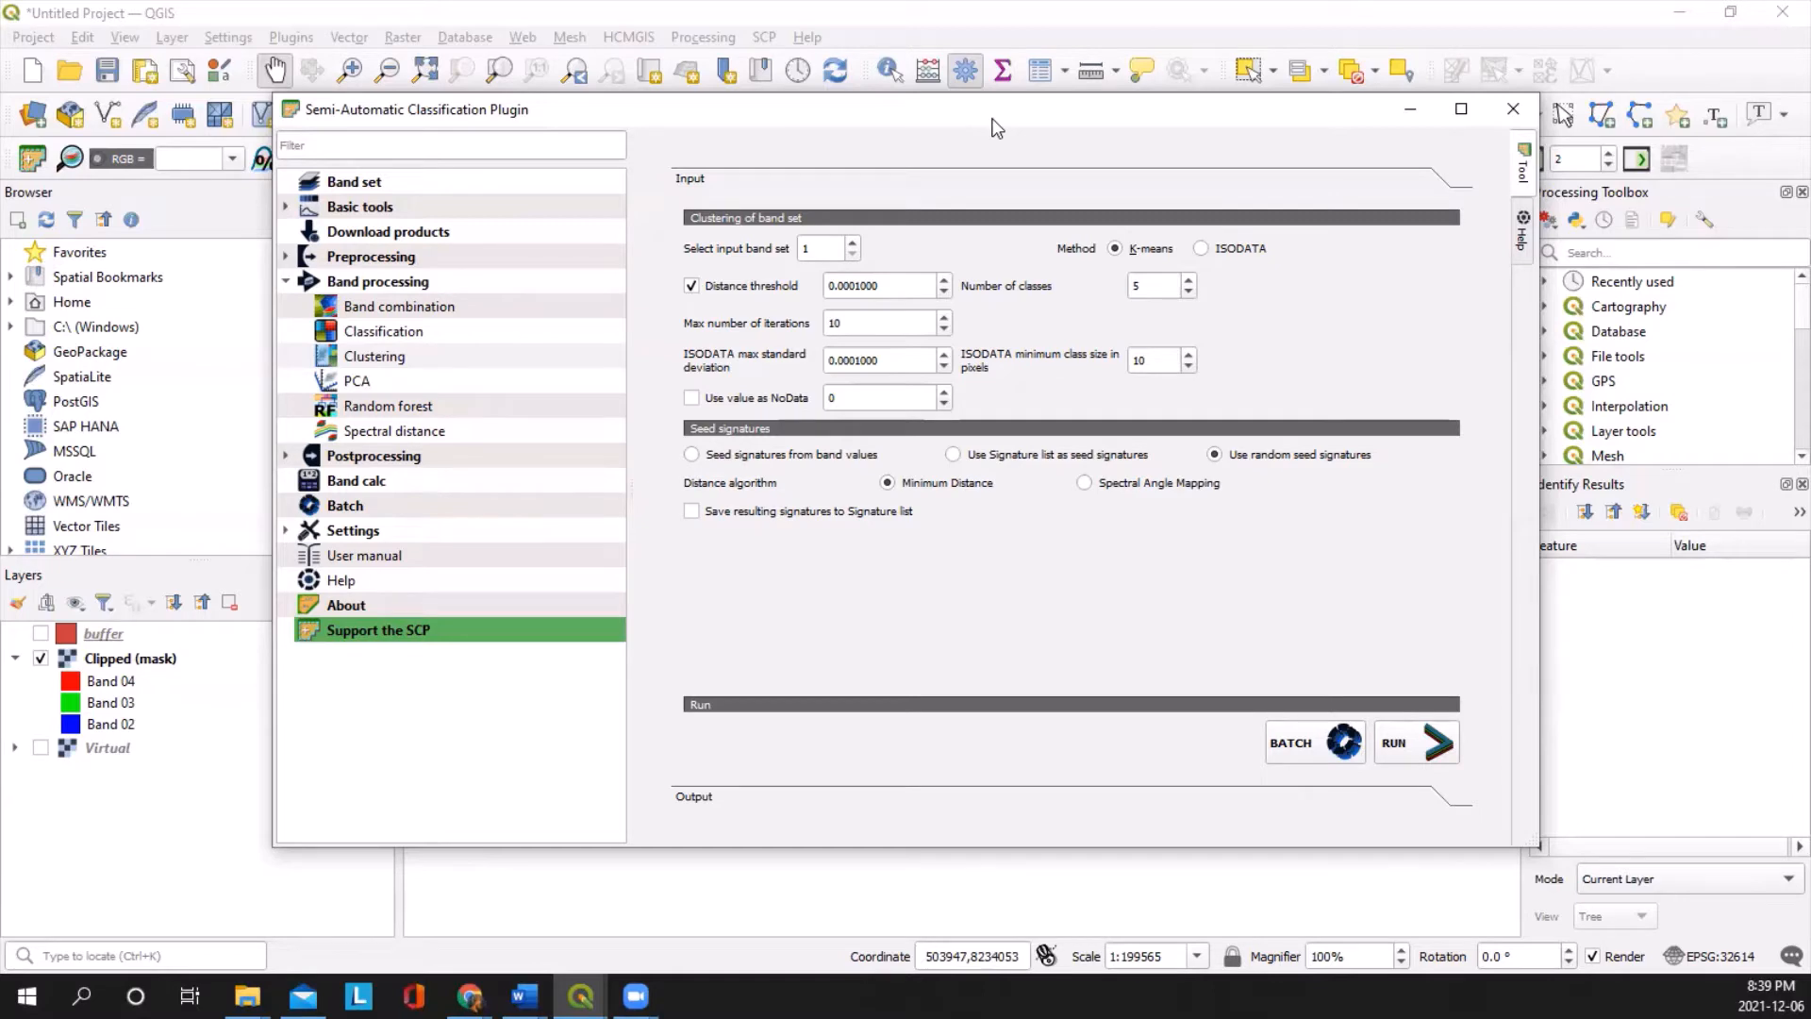
Step: Move the plugin window off the map and examine the ice, water and land surfaces in the clipped image up close
left_click_drag(997, 127, 1010, 740)
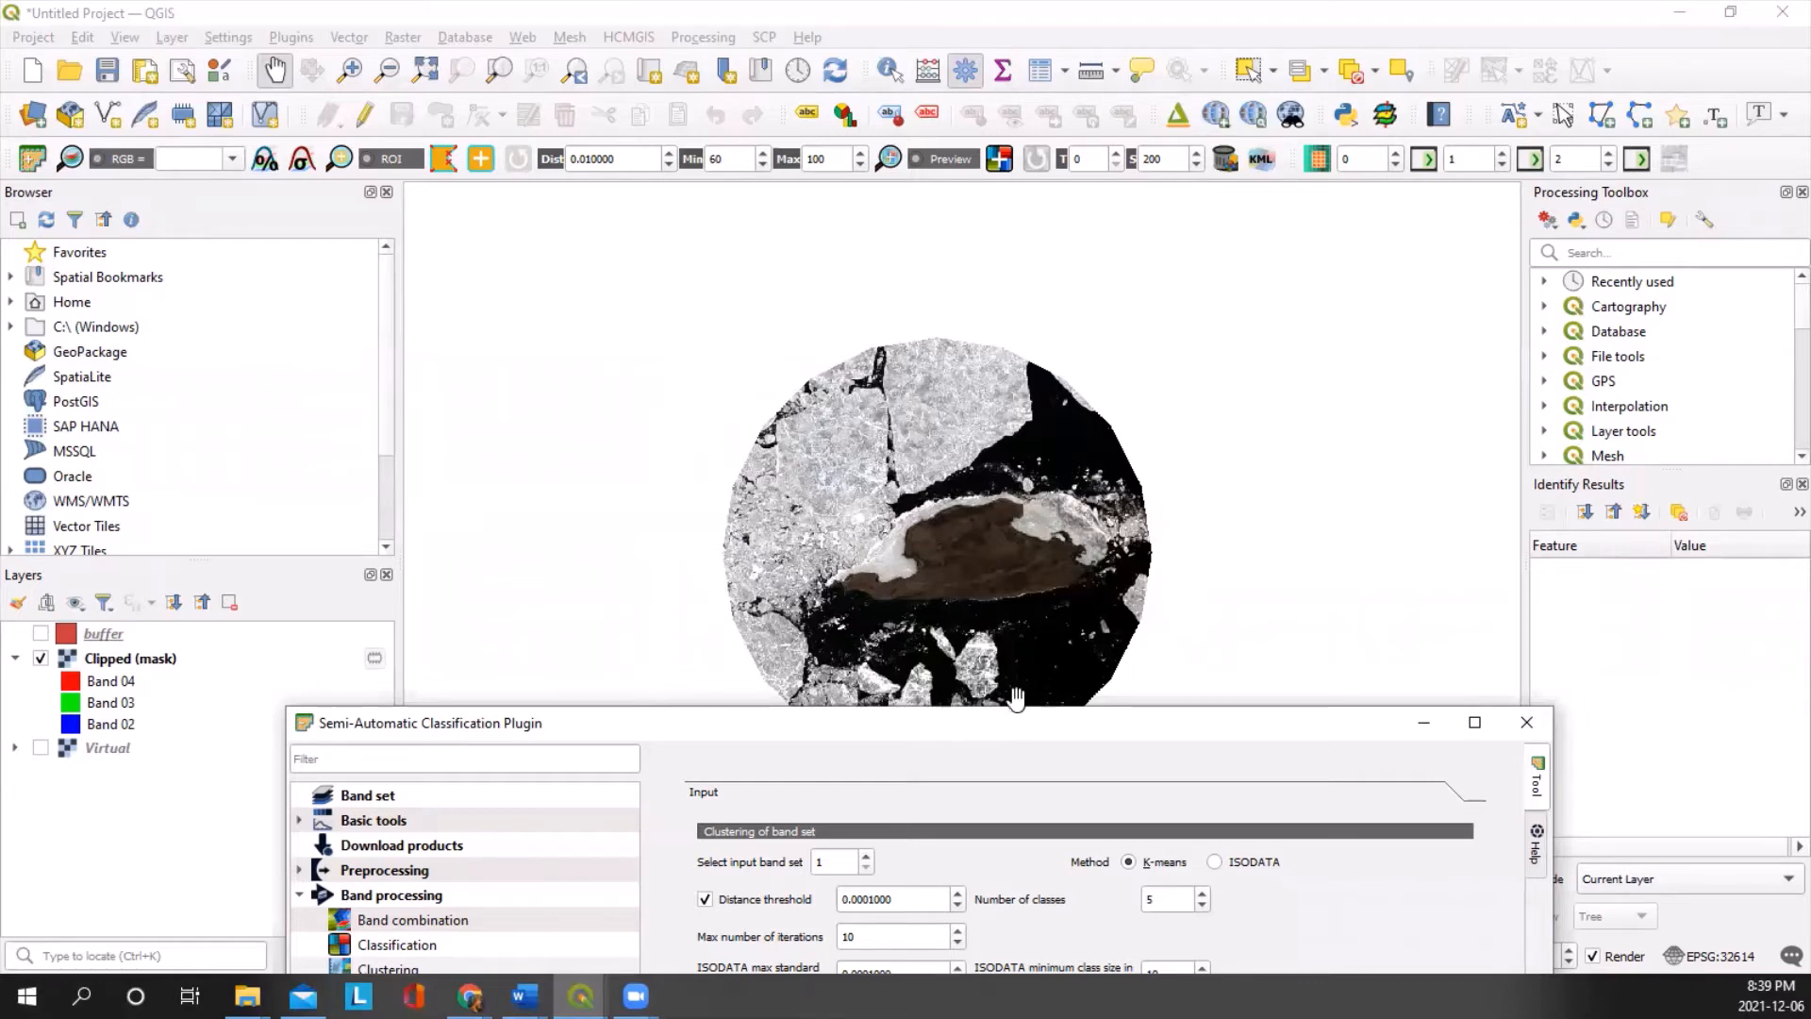
scroll(830, 462, "up", 4)
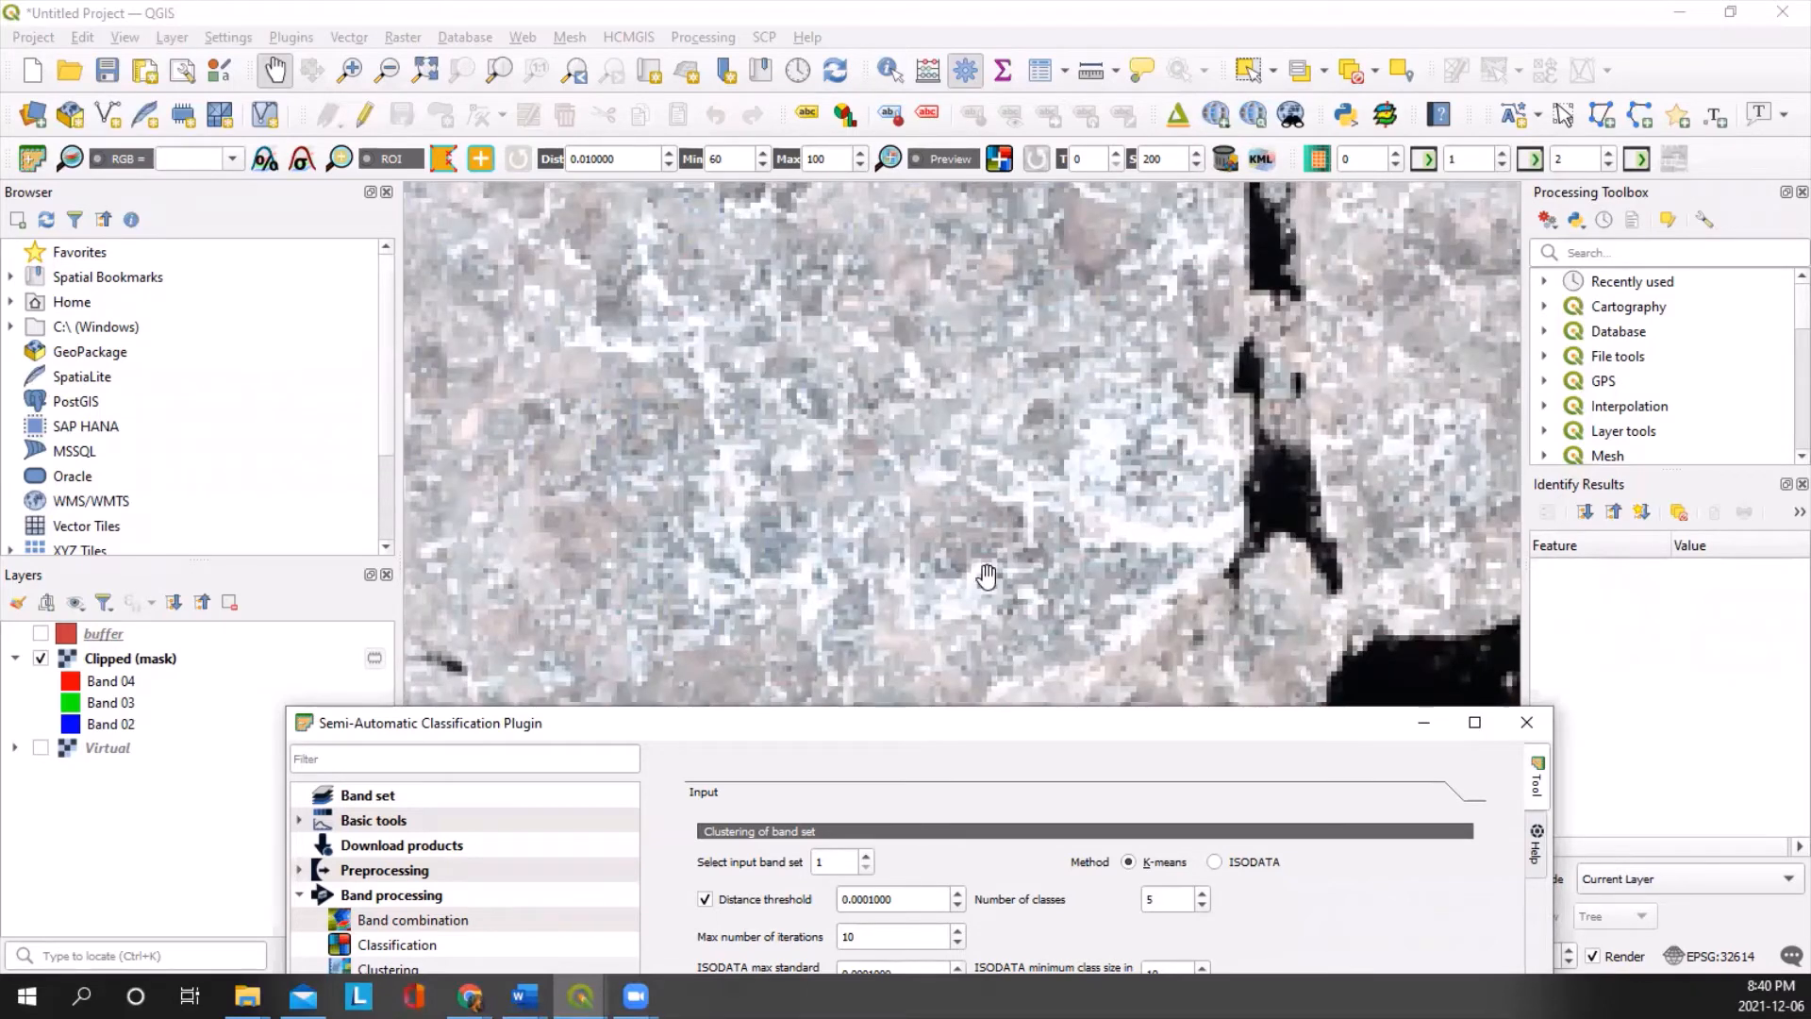
scroll(977, 514, "down", 2)
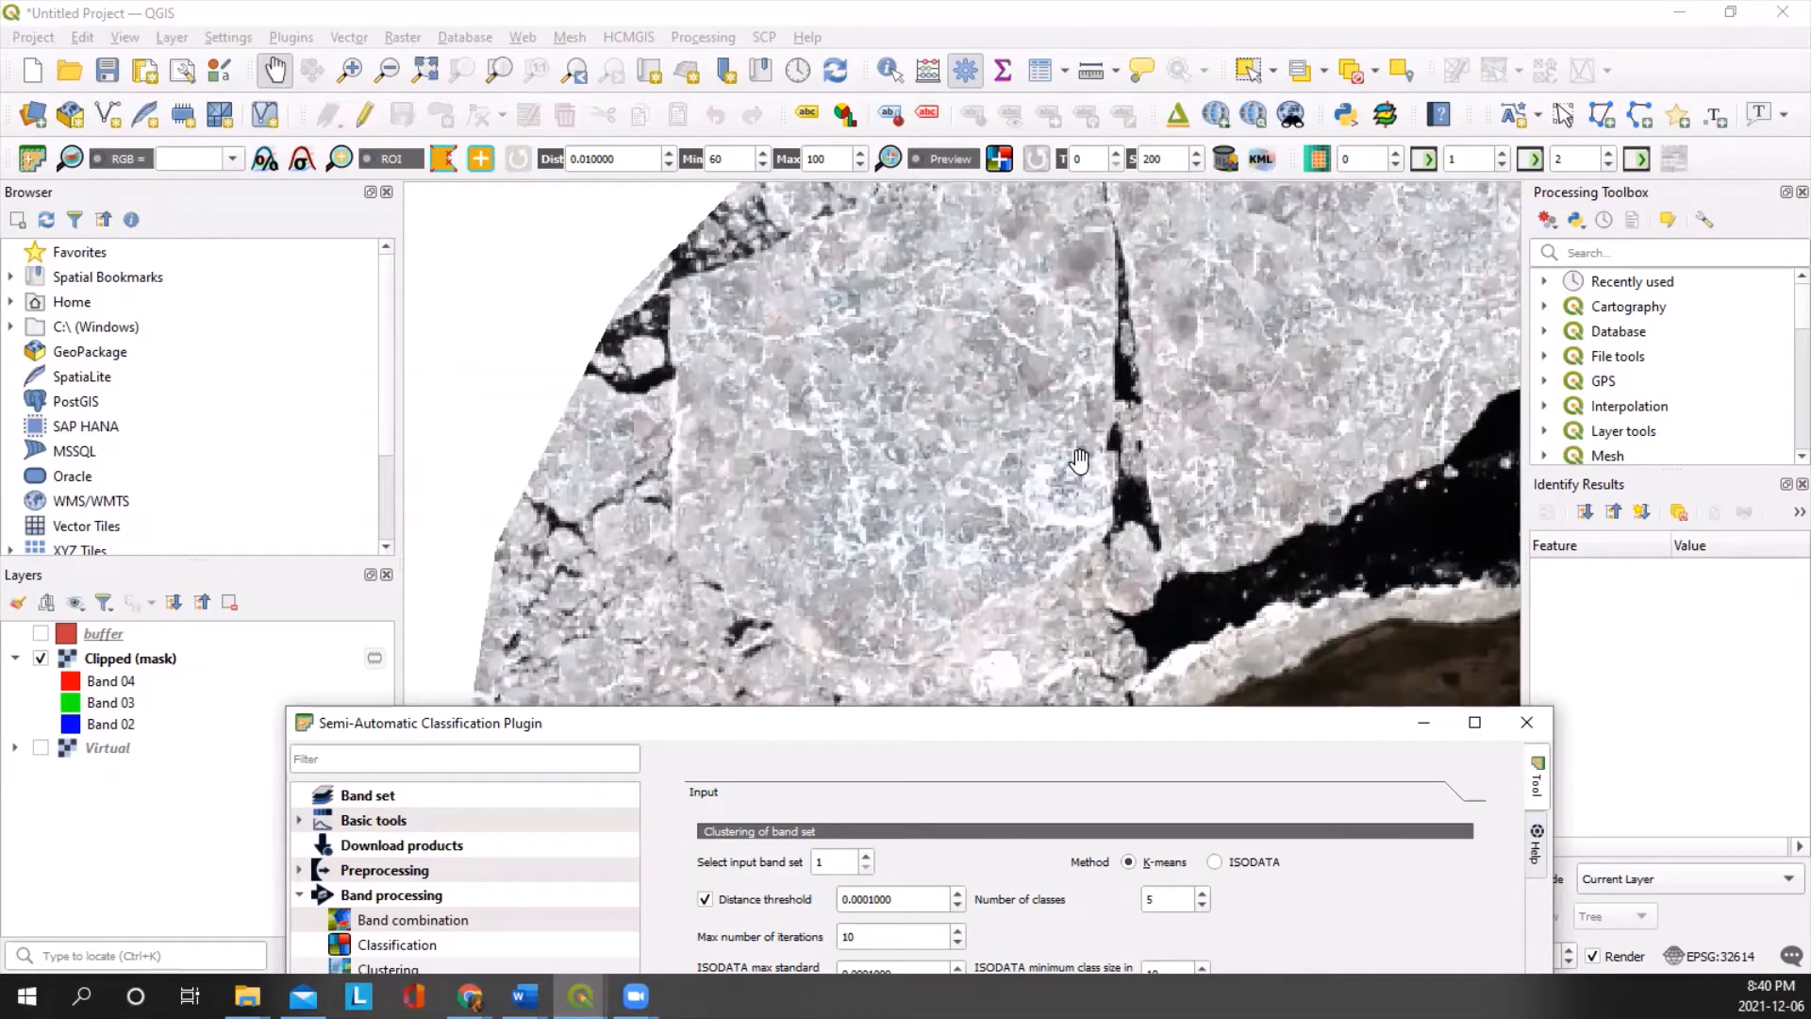
scroll(1080, 461, "up", 1)
scroll(1019, 472, "up", 2)
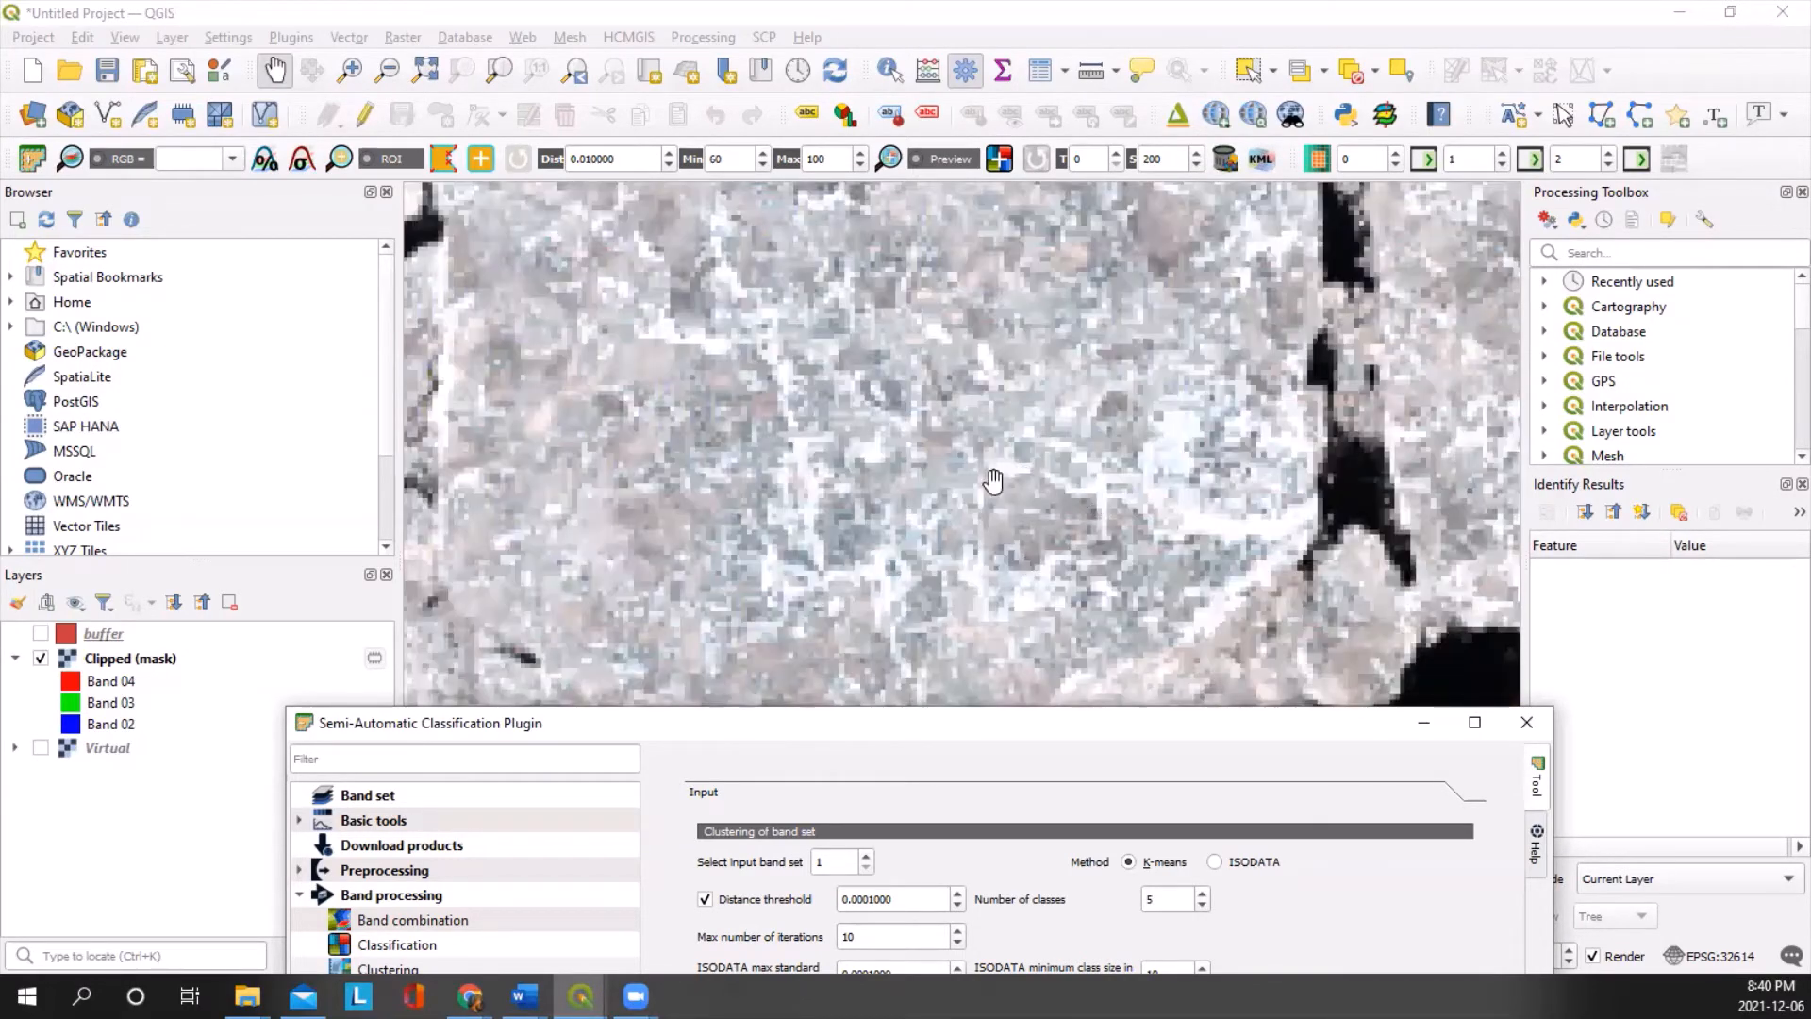
scroll(878, 453, "down", 2)
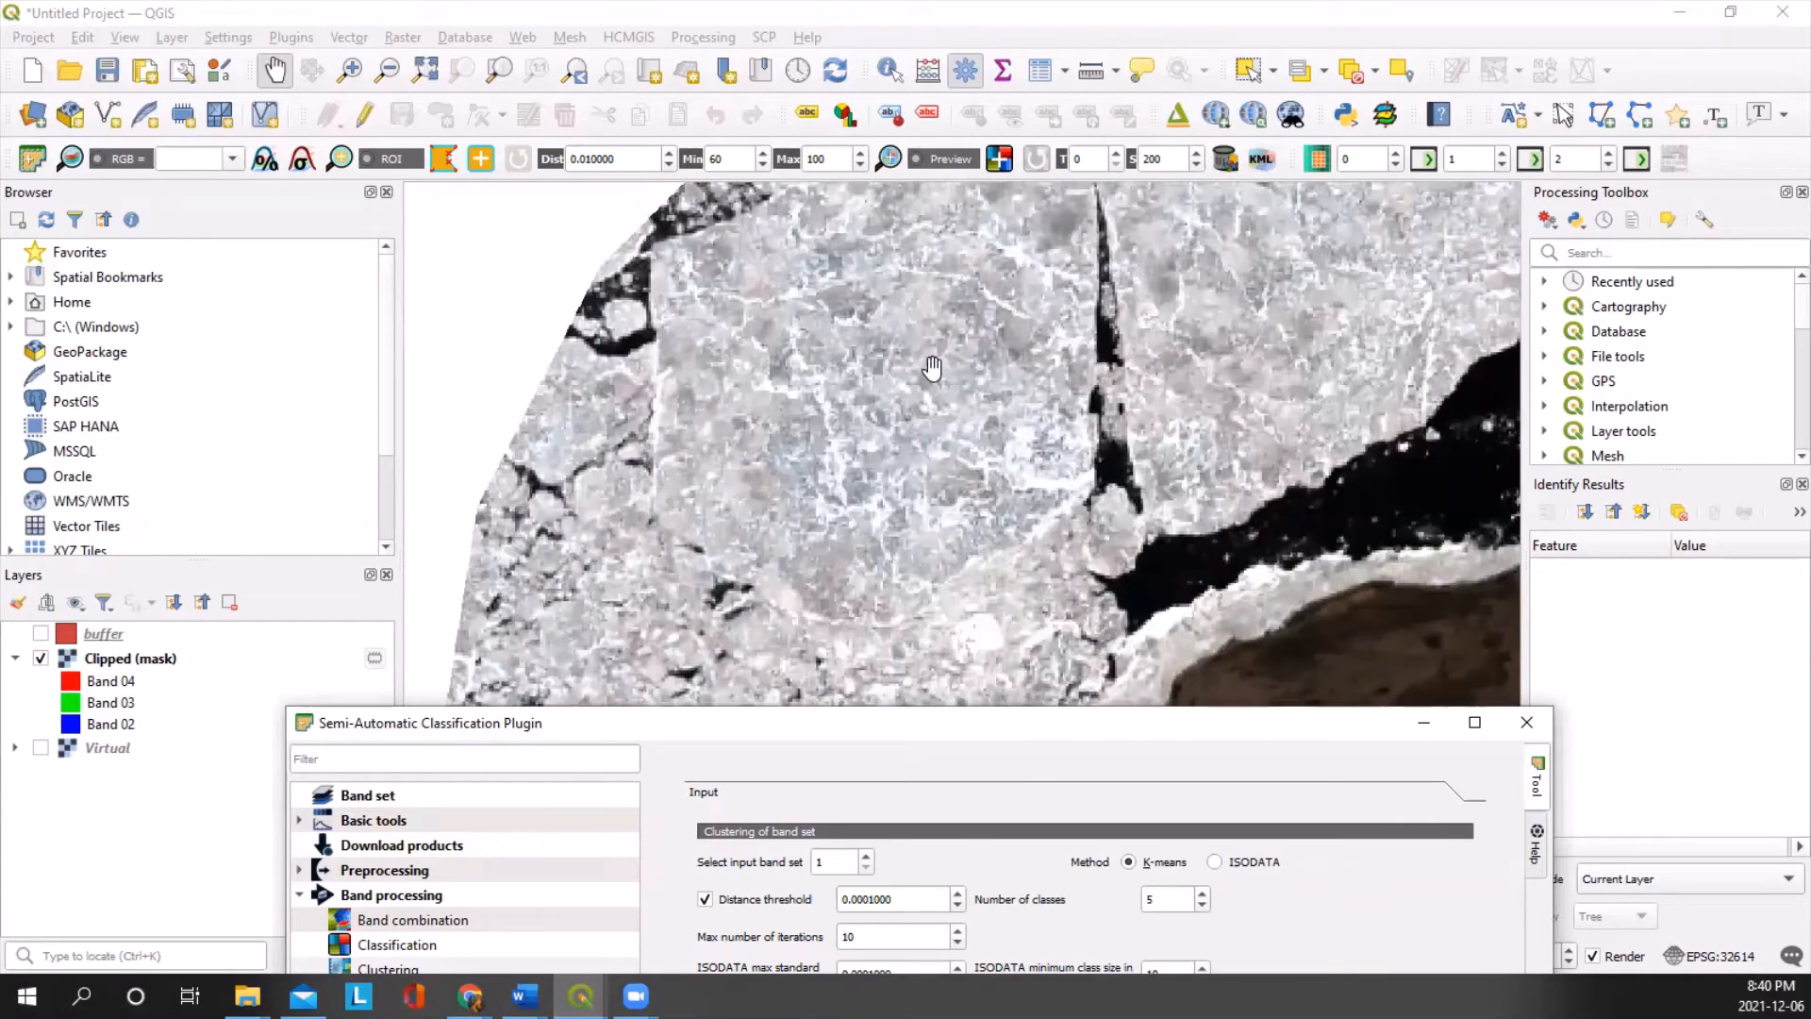
scroll(950, 412, "down", 1)
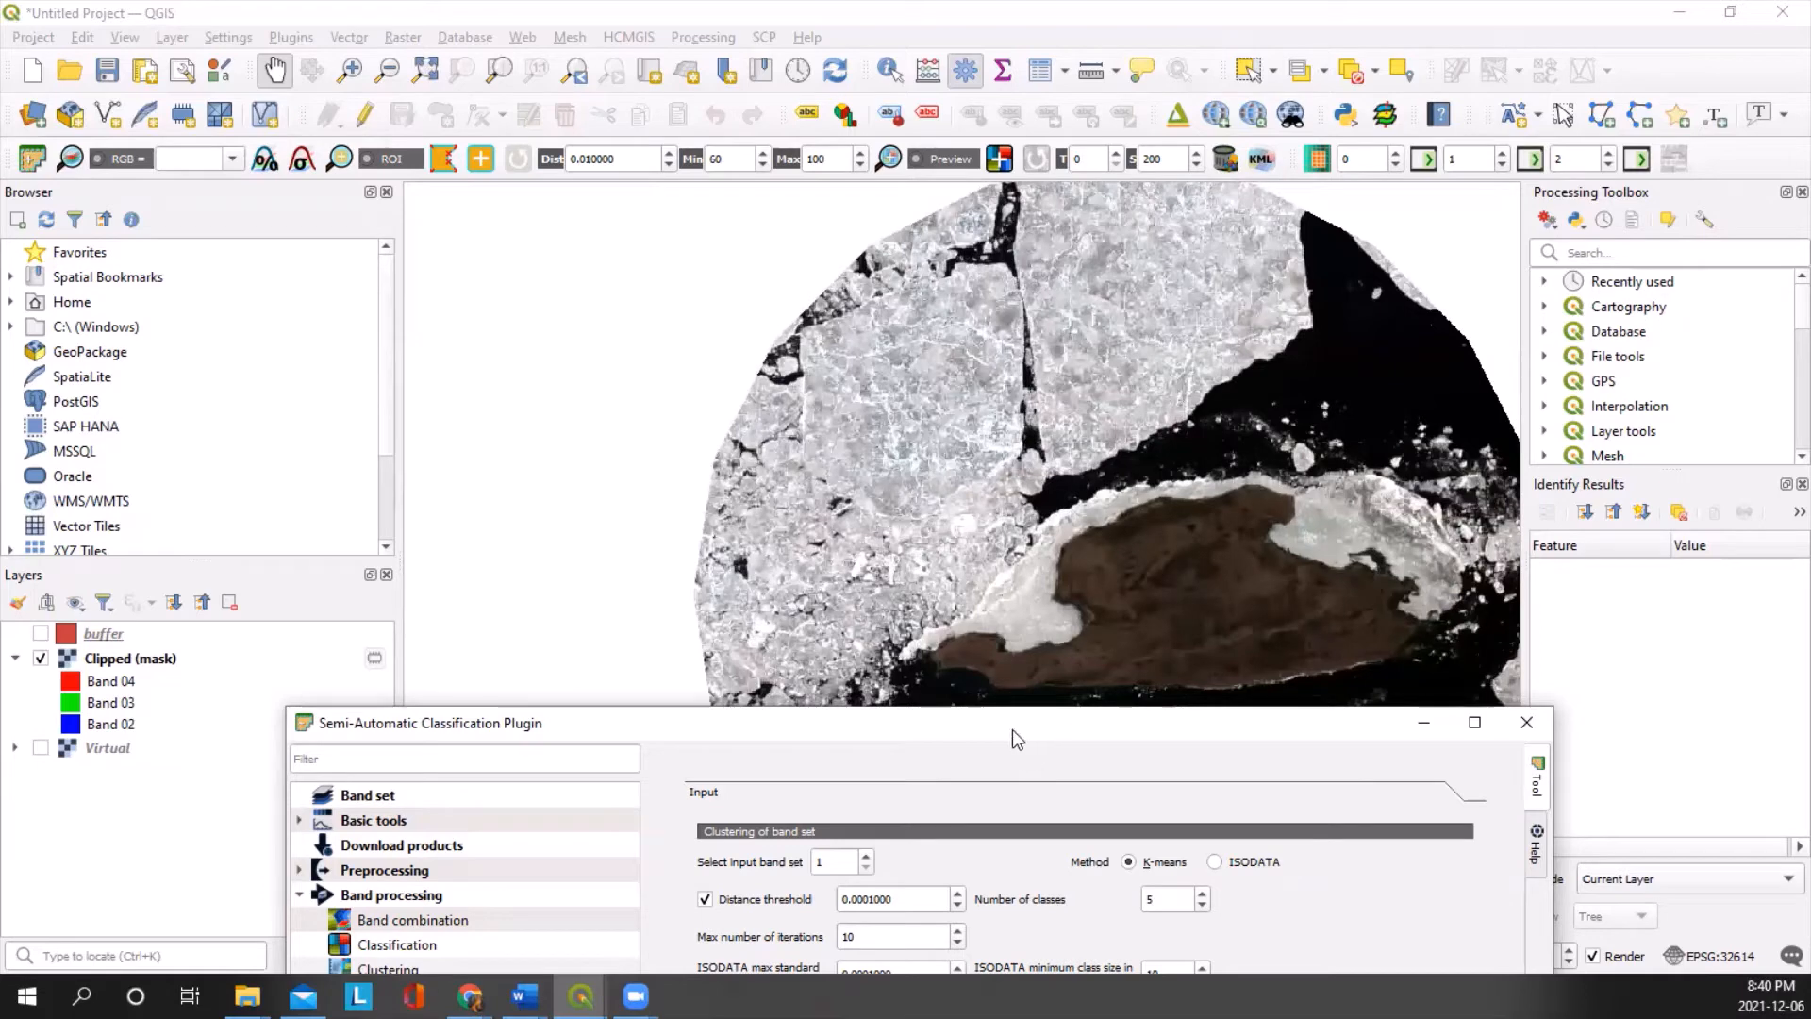
Step: Run the K-means clustering with 5 classes, overwriting MaskedClass.tif in the Demo folder, and minimise the plugin window
left_click_drag(1012, 720, 1056, 142)
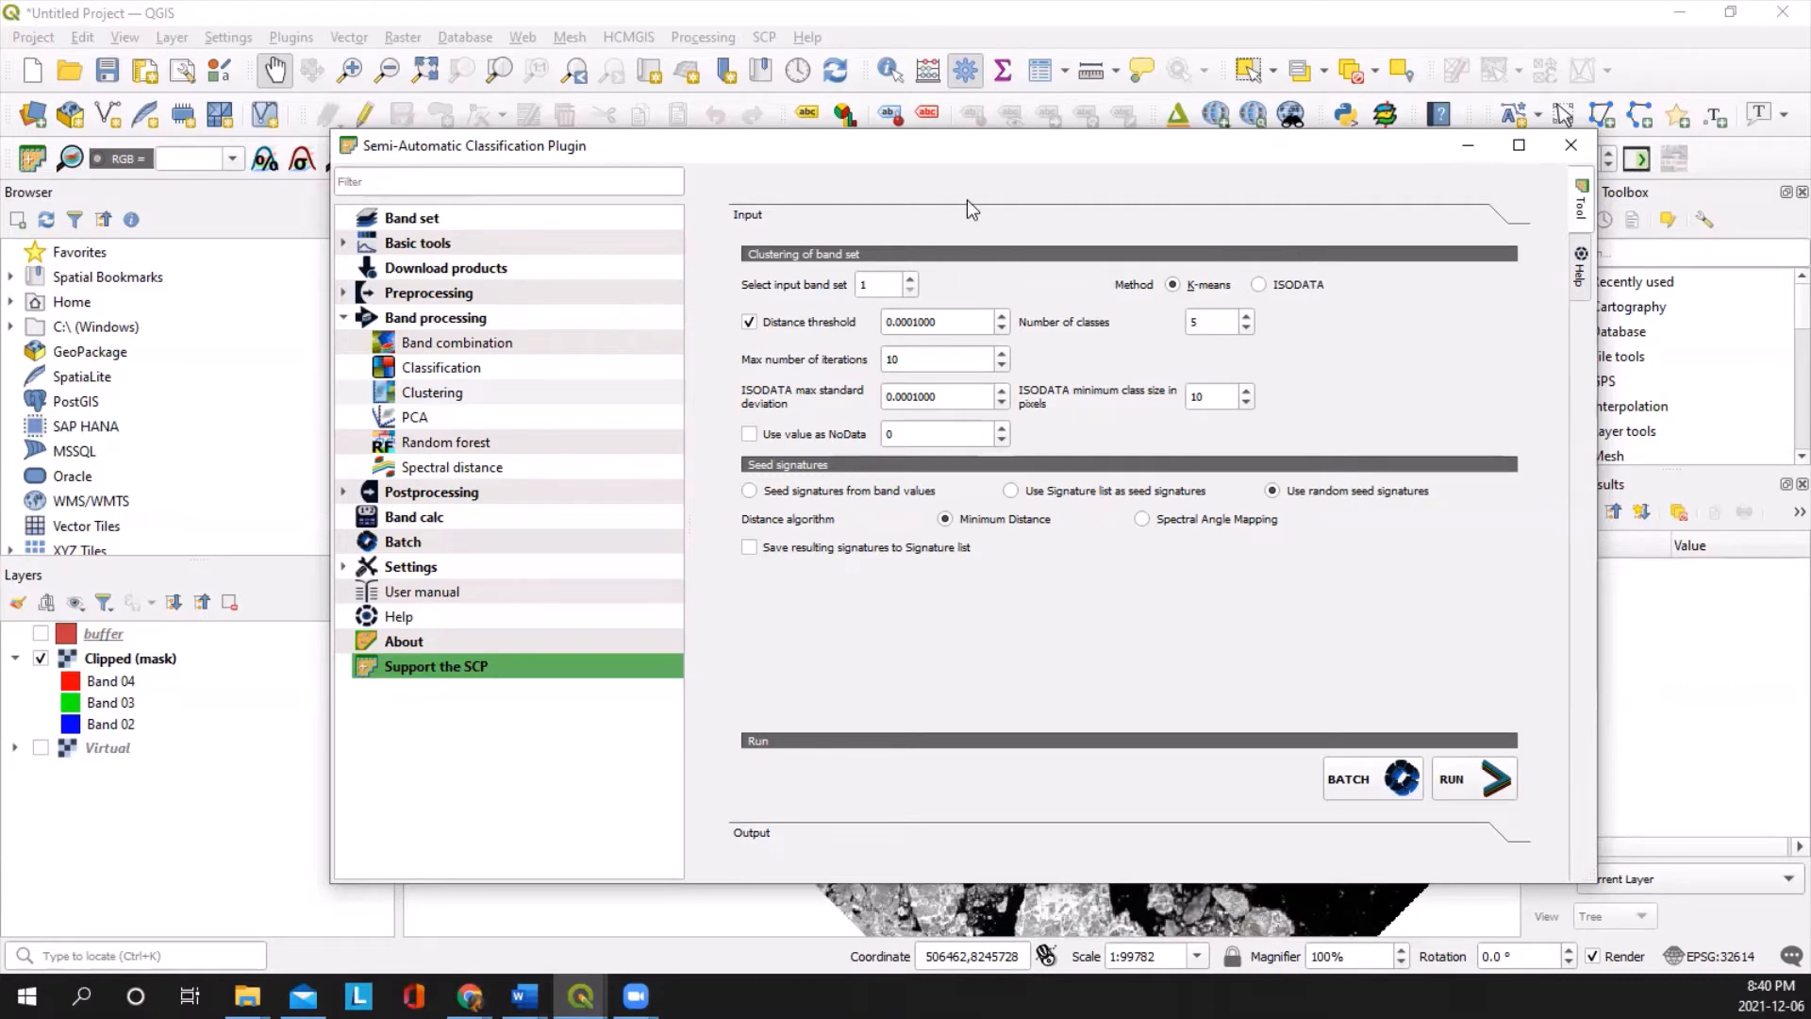
left_click(1483, 777)
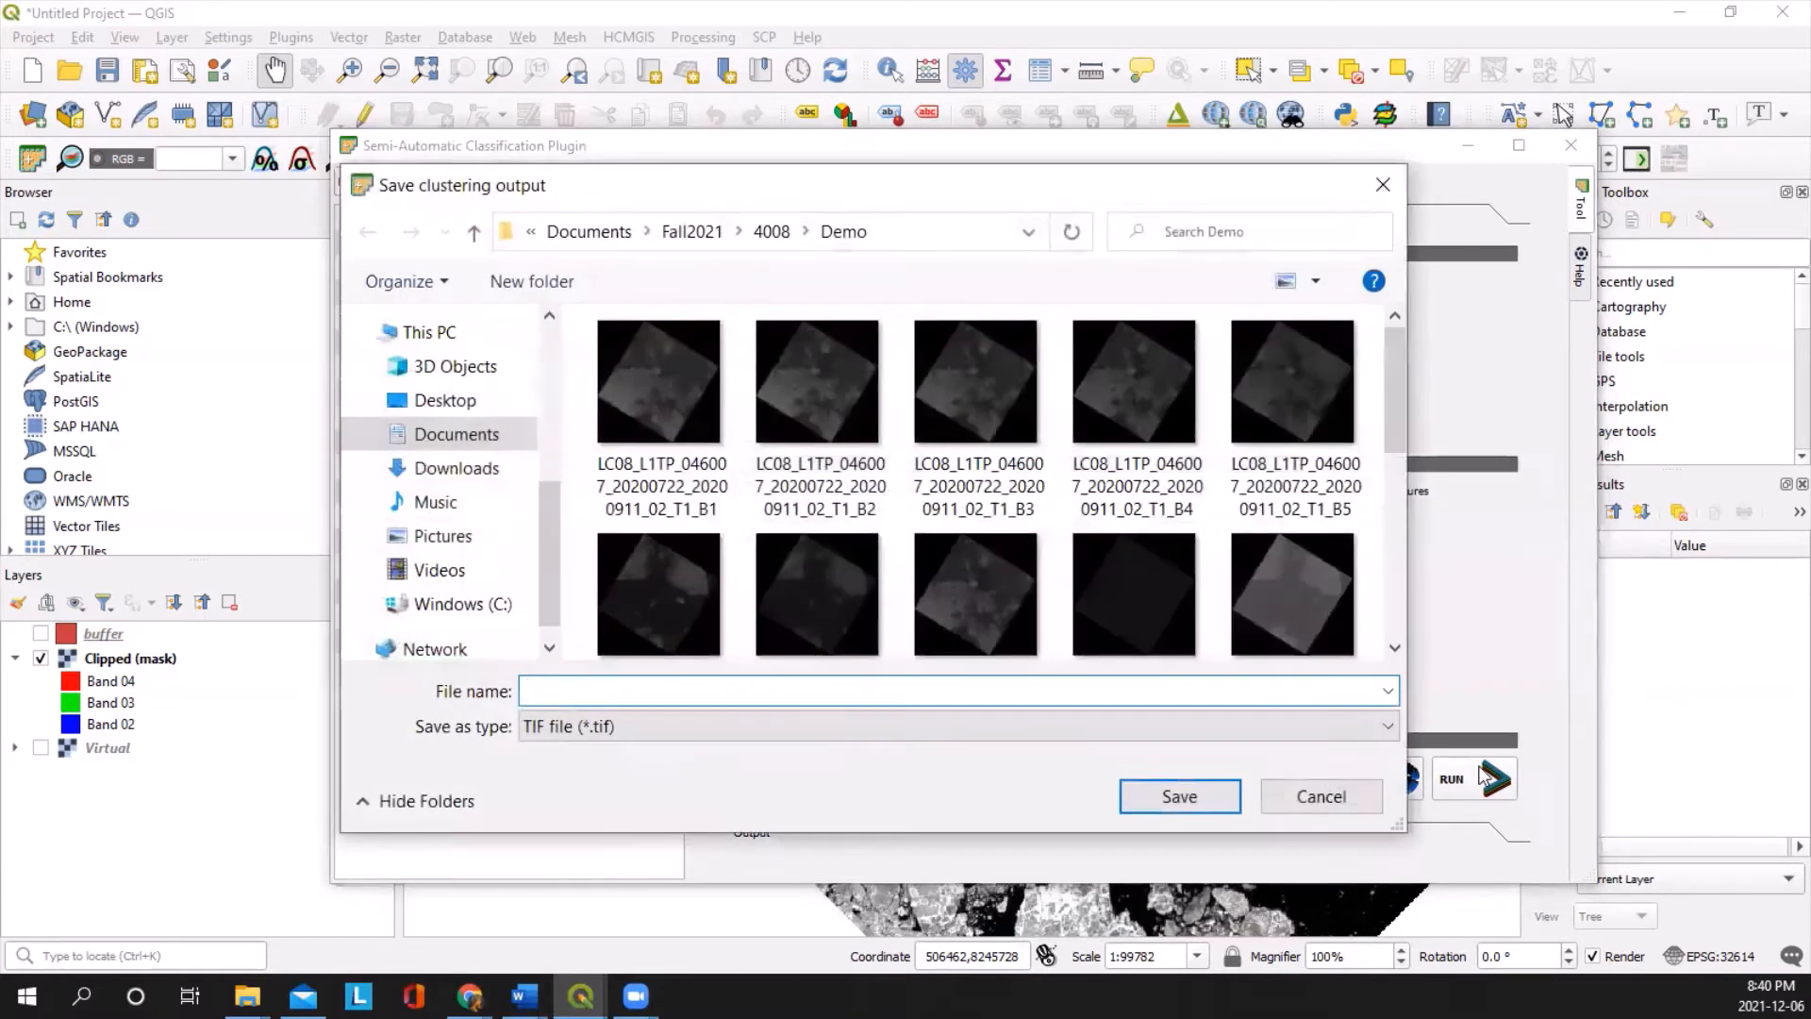
scroll(1084, 566, "down", 5)
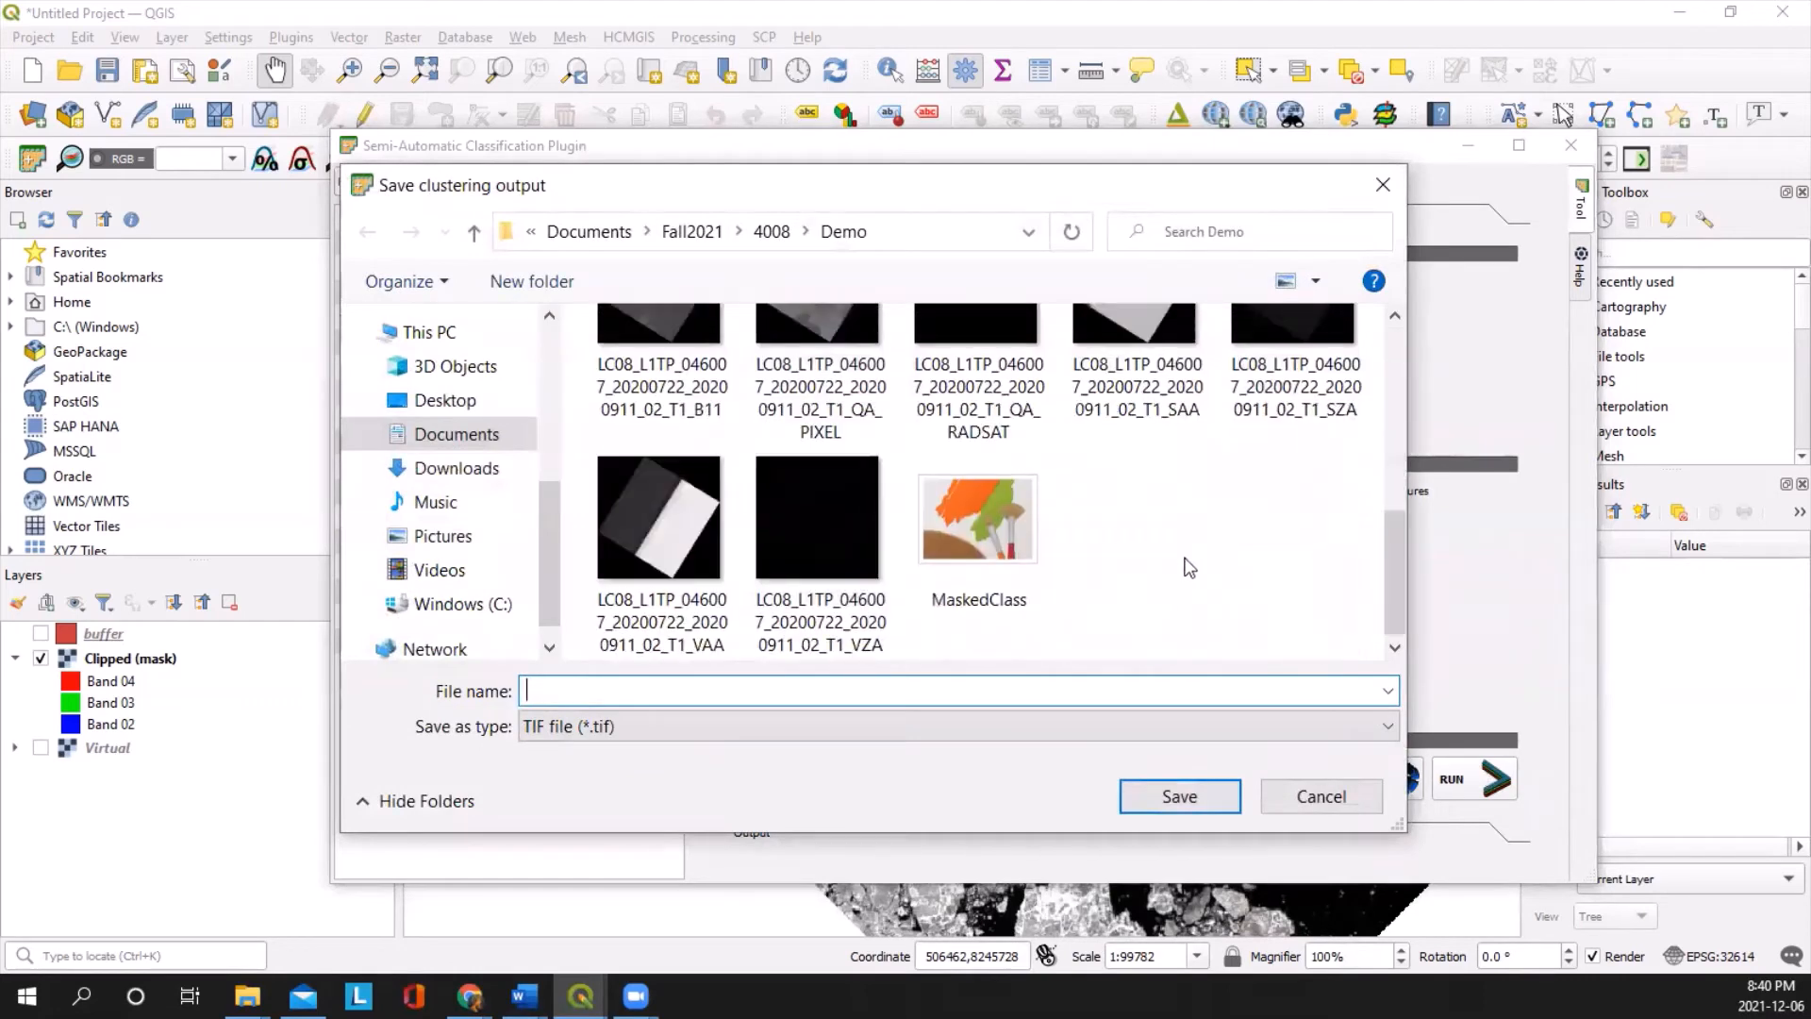
left_click(971, 504)
left_click(1179, 796)
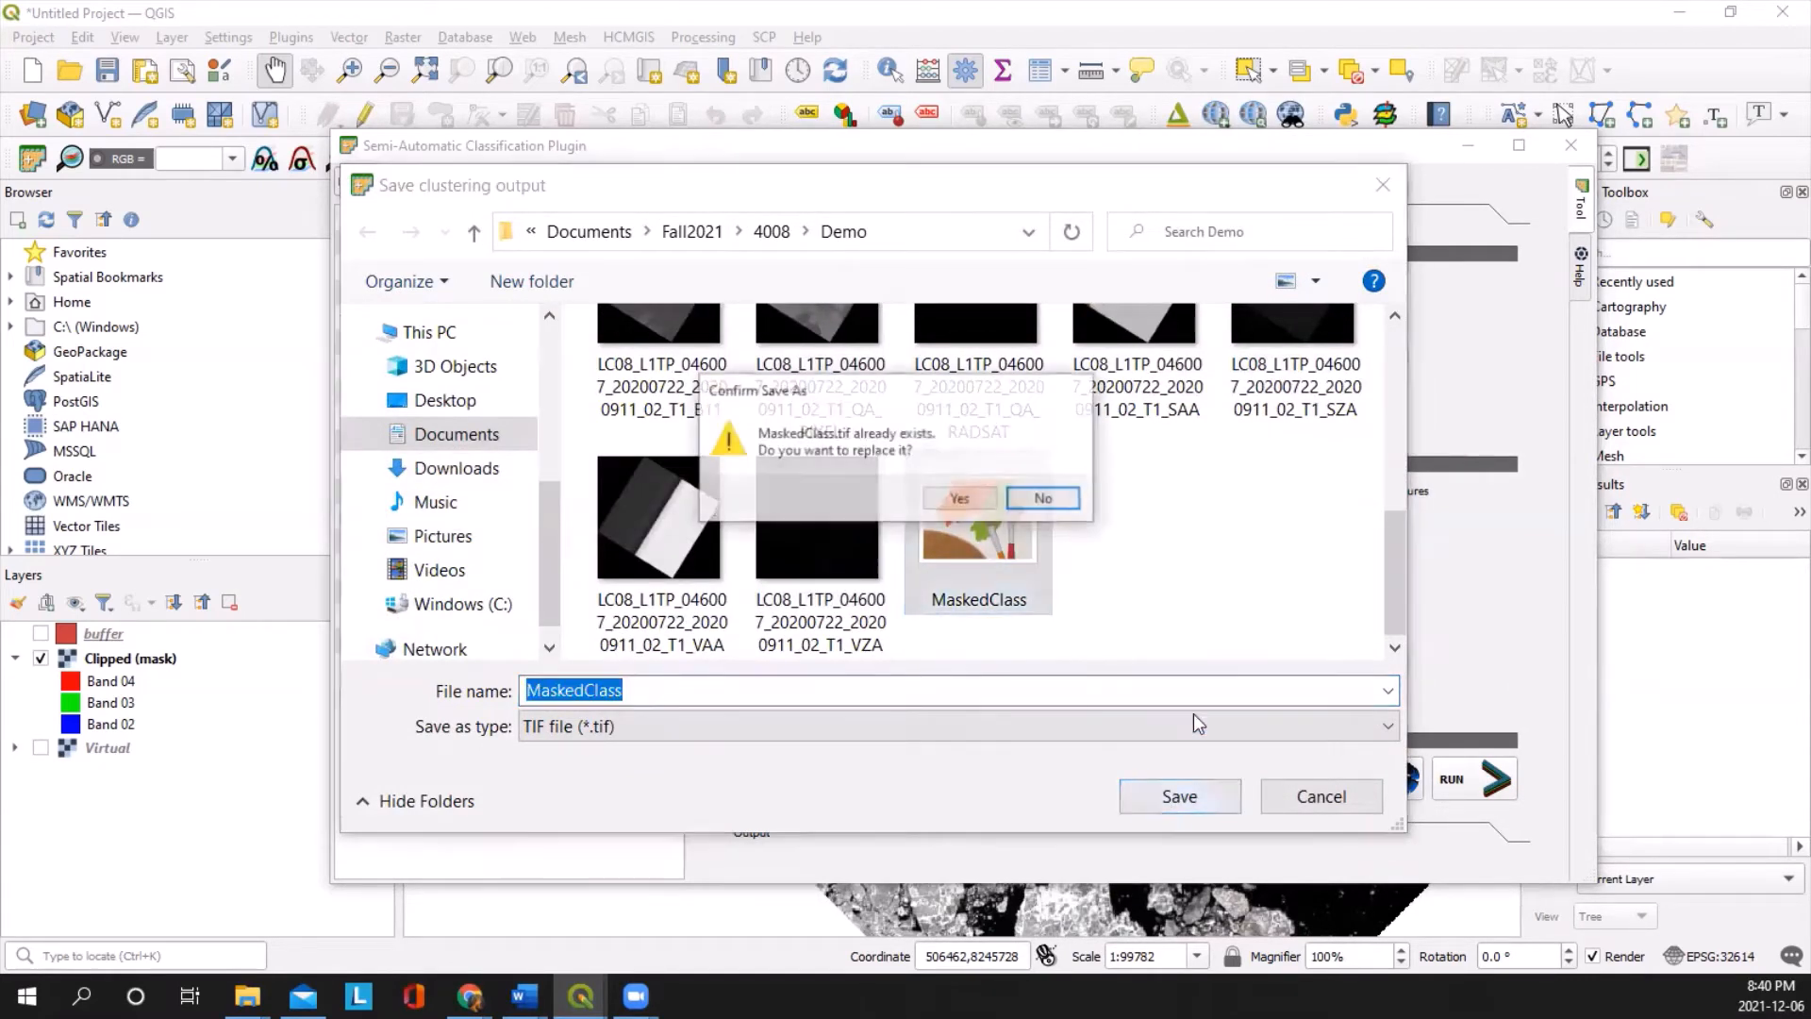
left_click(984, 501)
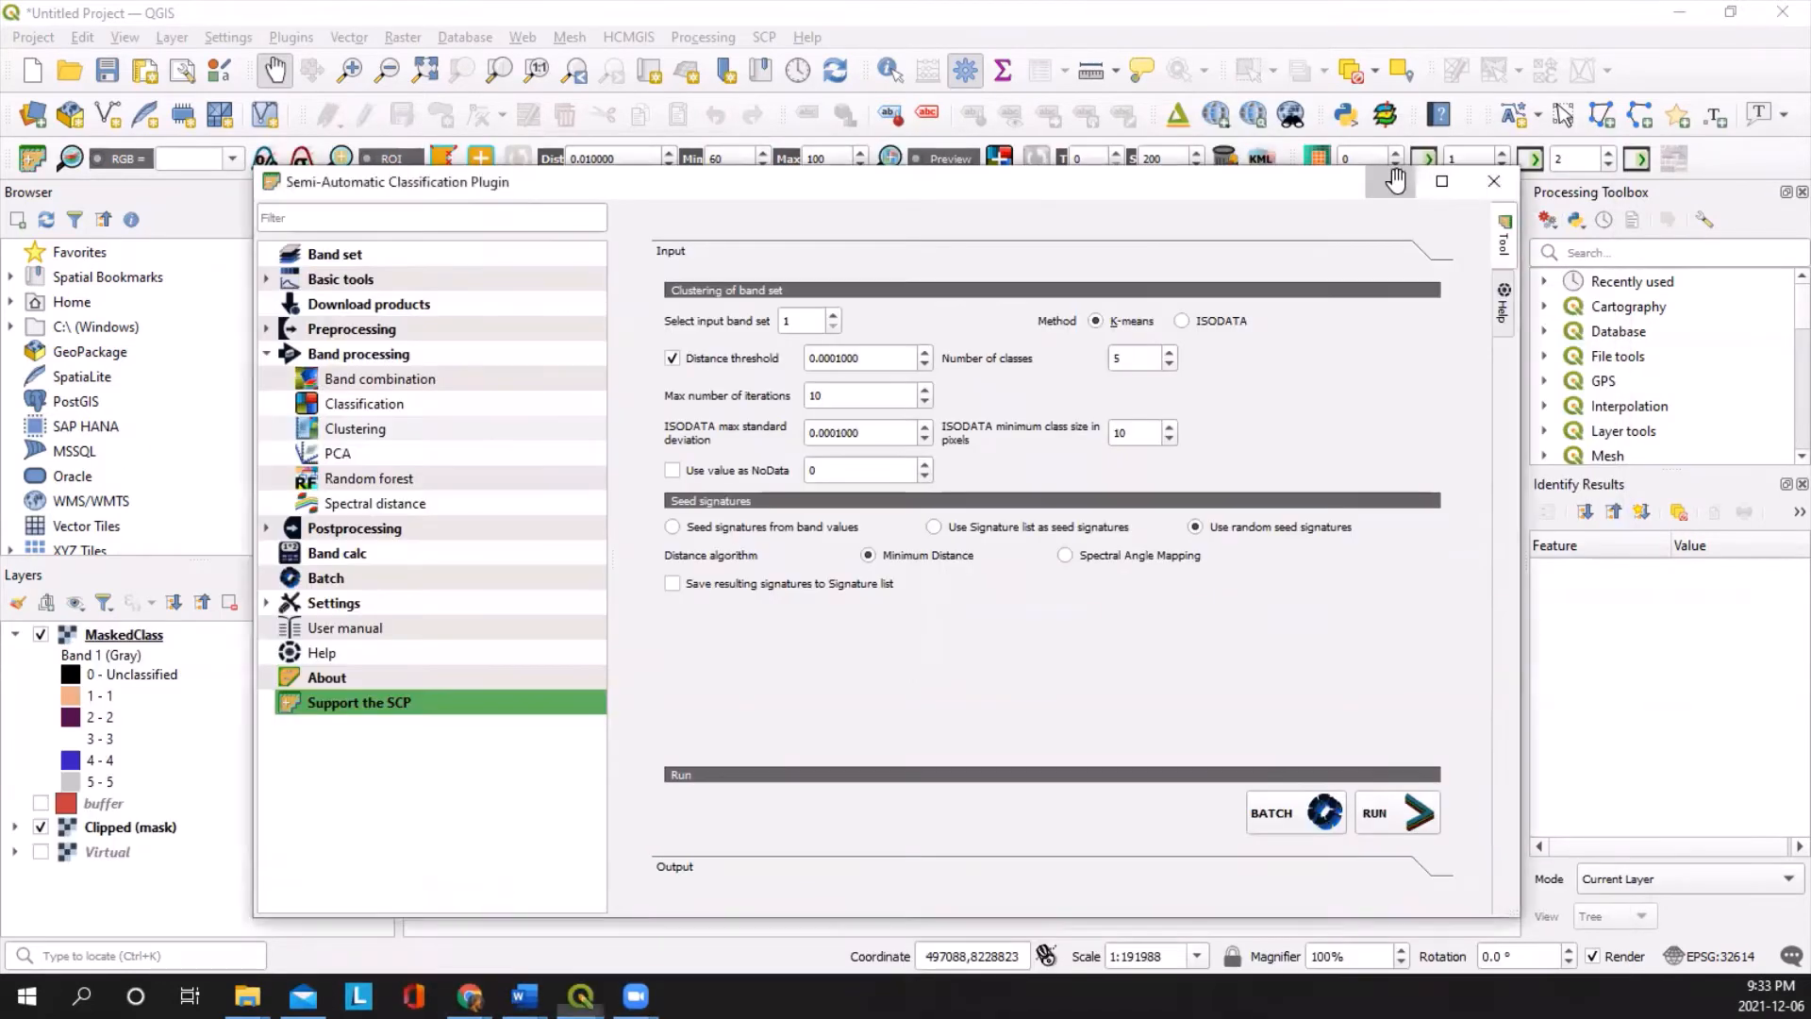
left_click(1415, 168)
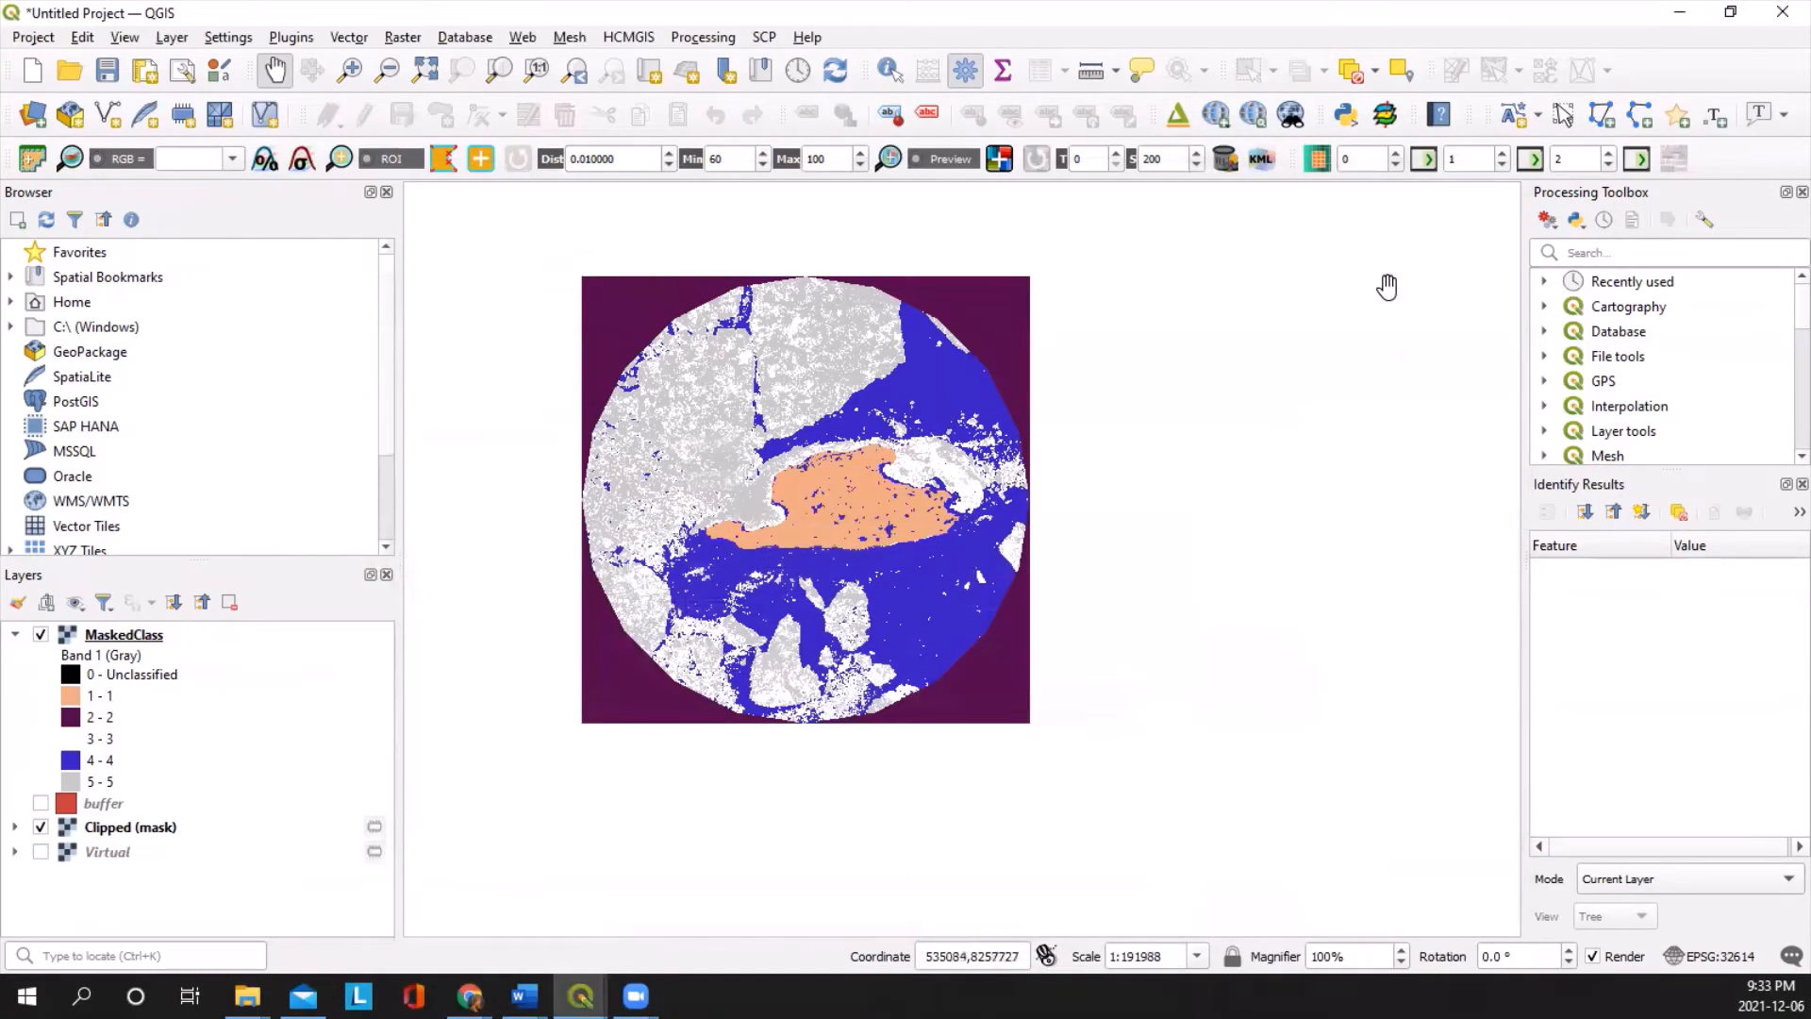
Step: Examine how the MaskedClass raster separates the island, water and ice into classes
left_click_drag(834, 420, 882, 439)
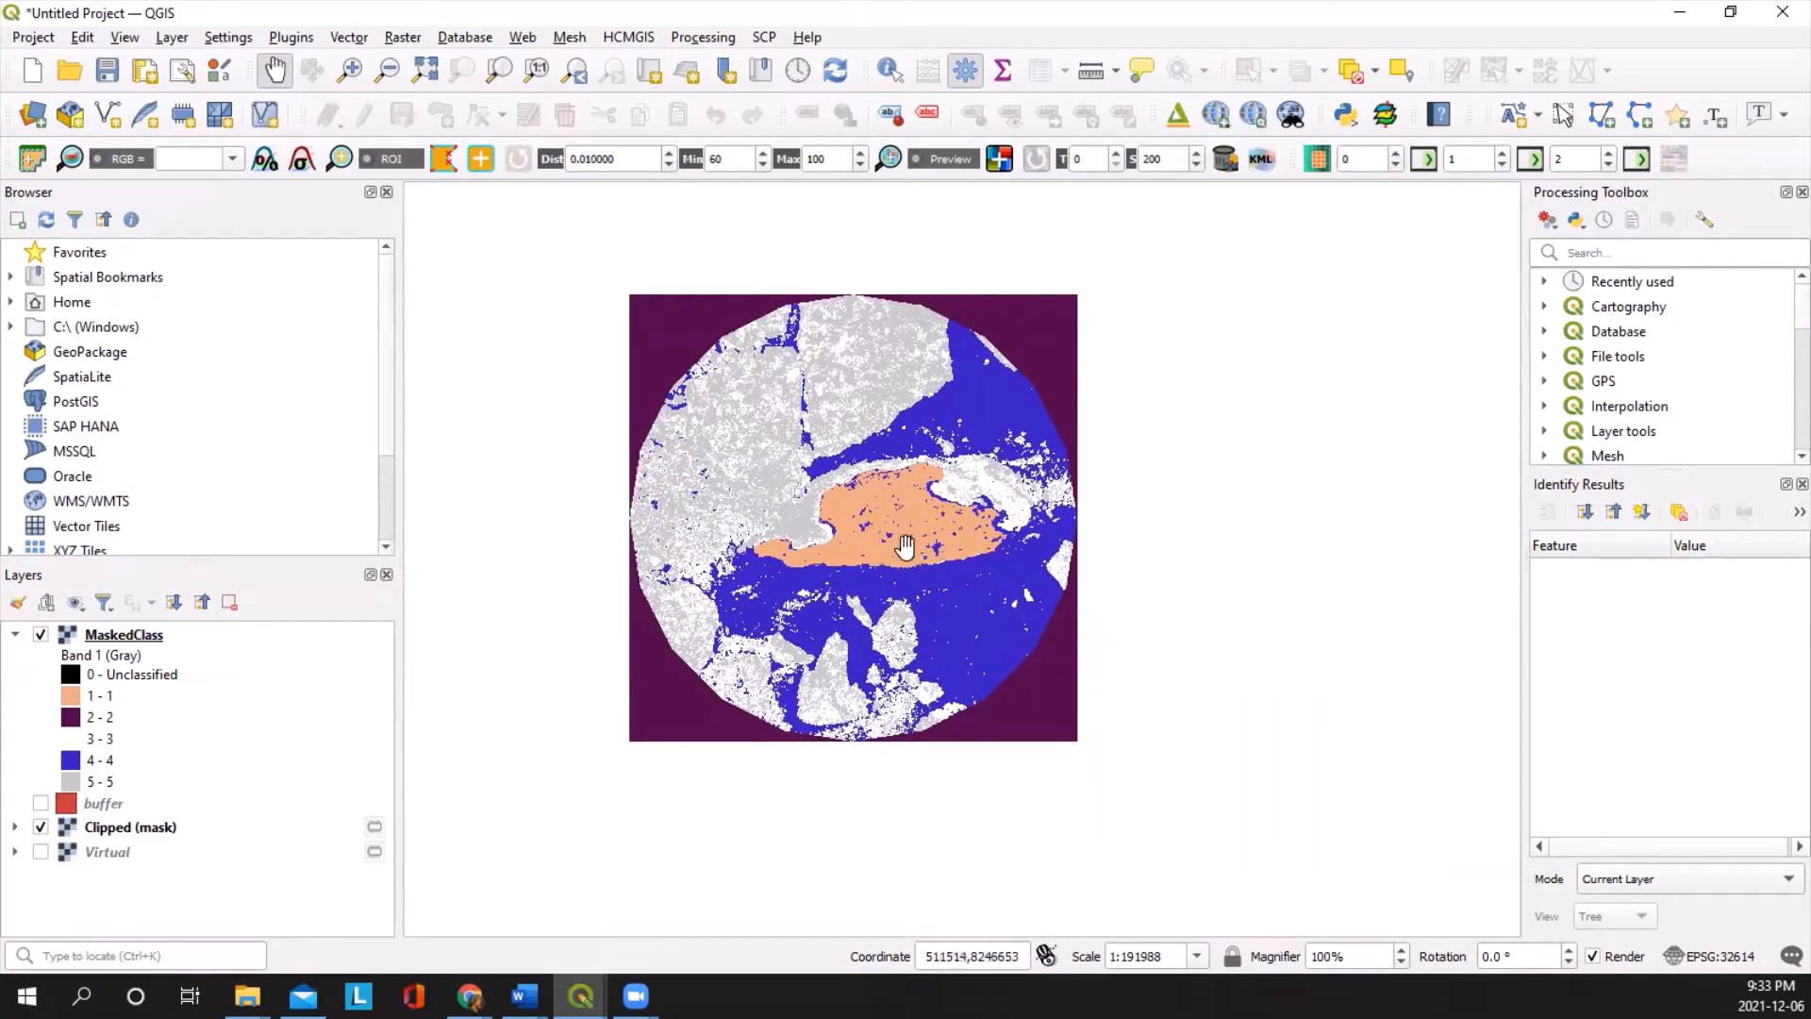
scroll(745, 434, "up", 1)
scroll(723, 441, "down", 1)
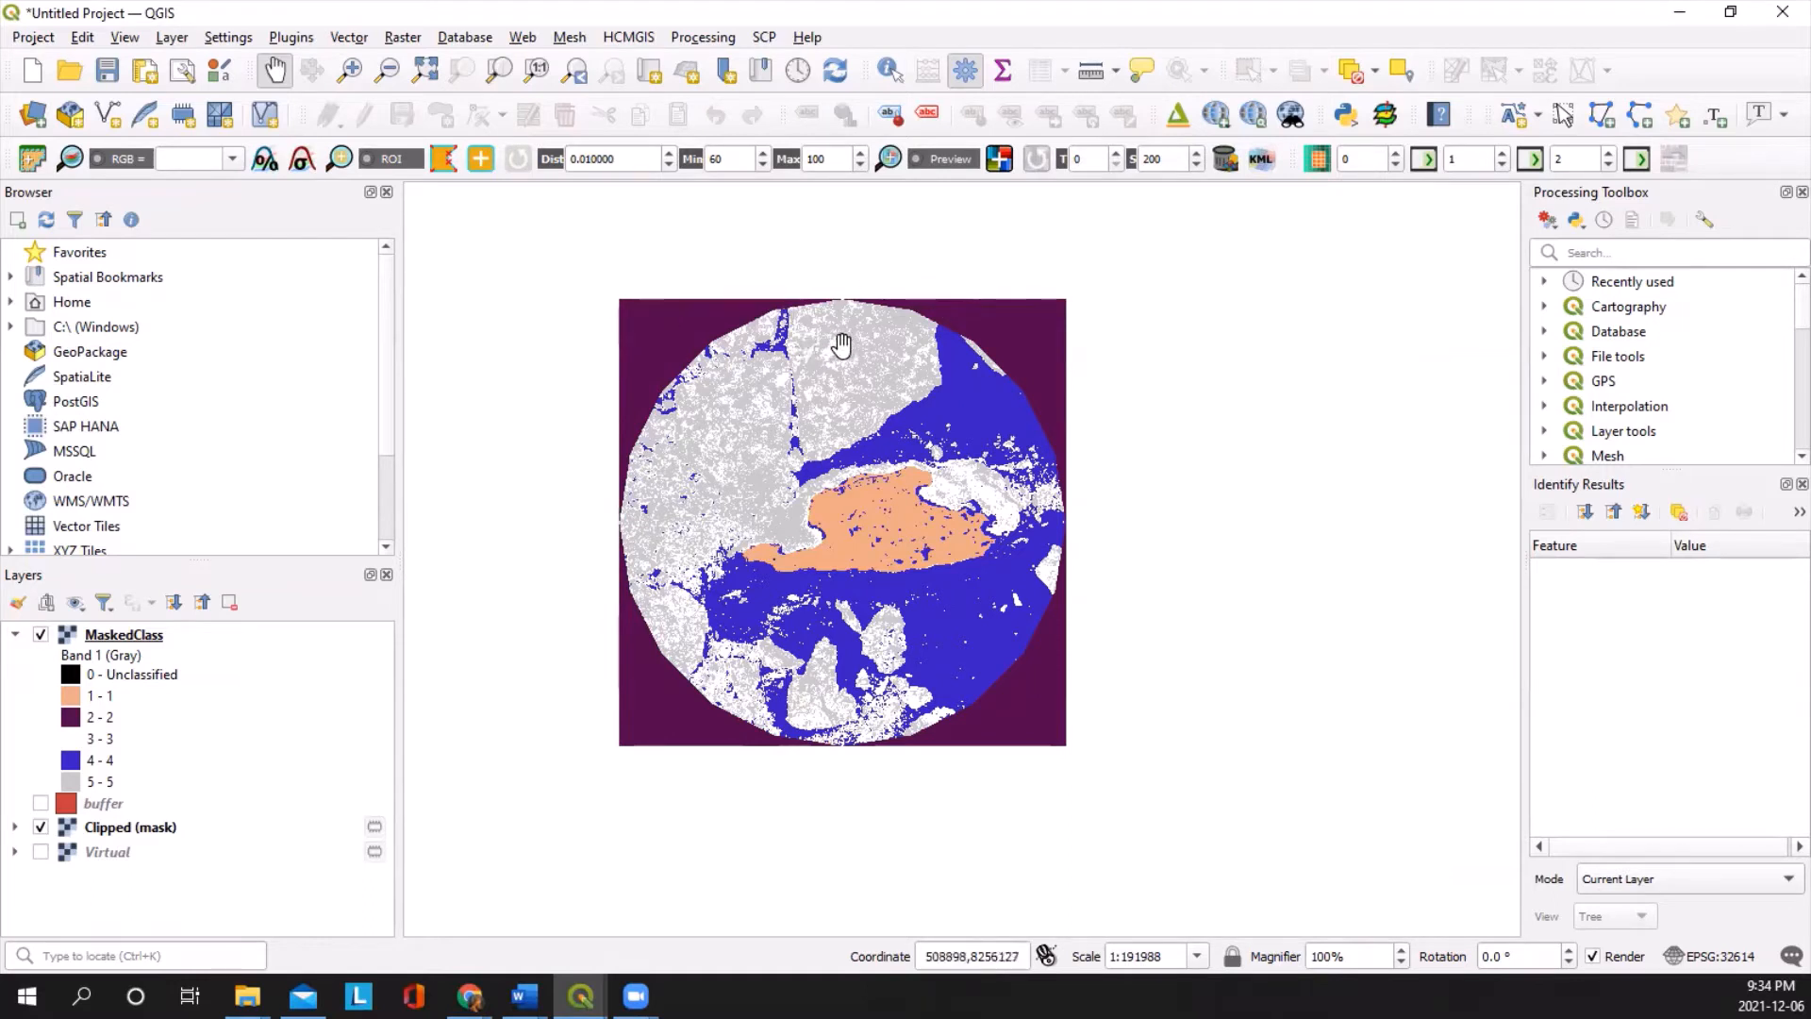
left_click_drag(808, 406, 893, 379)
scroll(953, 575, "up", 2)
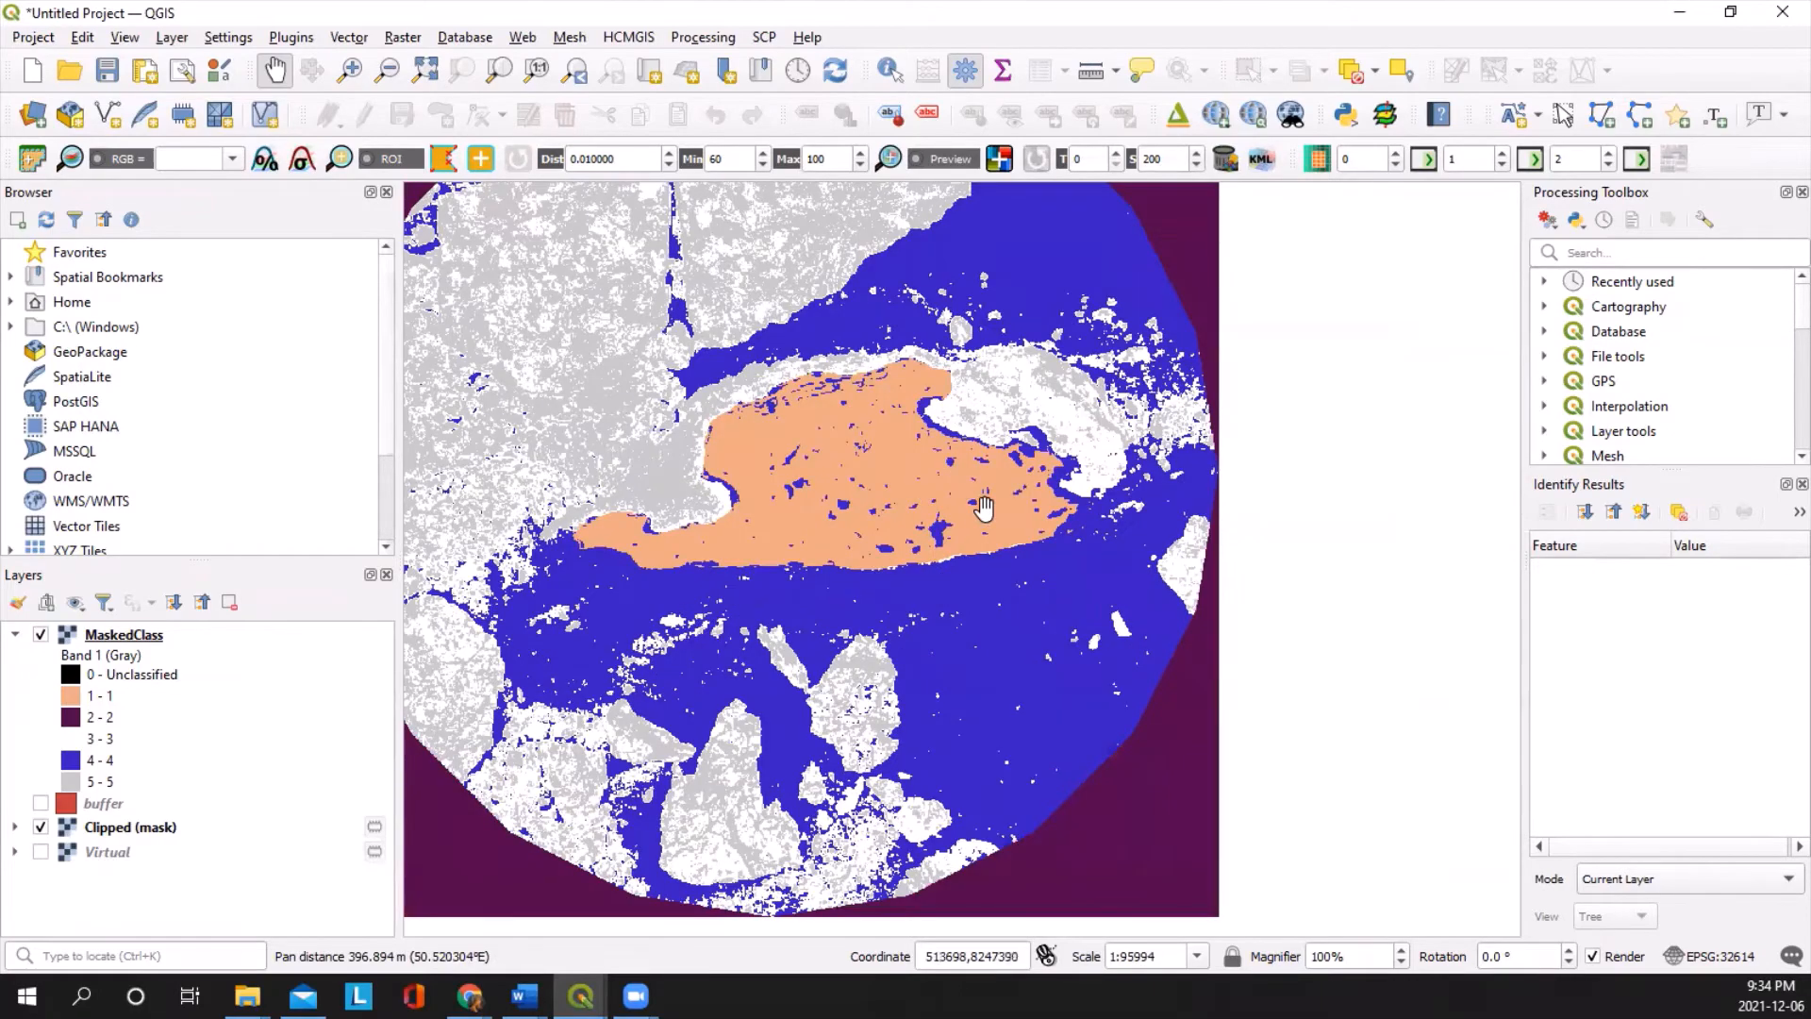
scroll(778, 457, "down", 1)
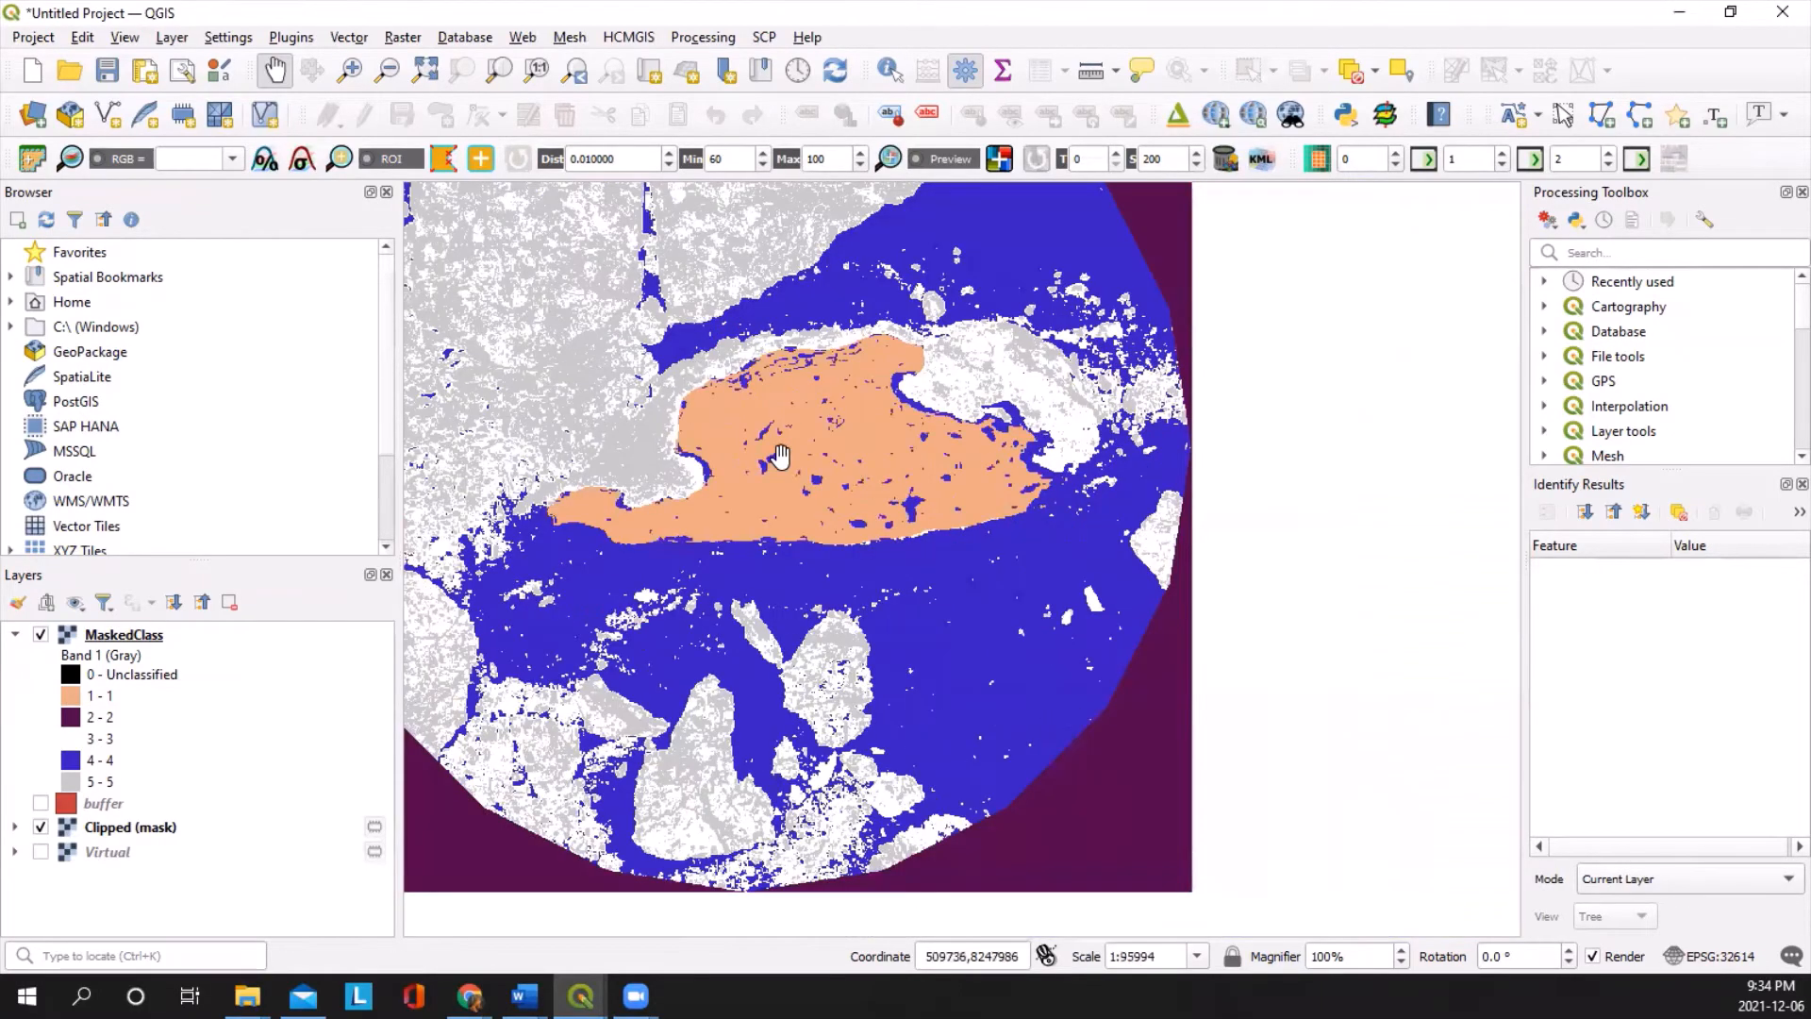
Step: Show the Virtual layer and temporarily hide MaskedClass to compare the island's classification with the true-colour imagery
left_click(40, 851)
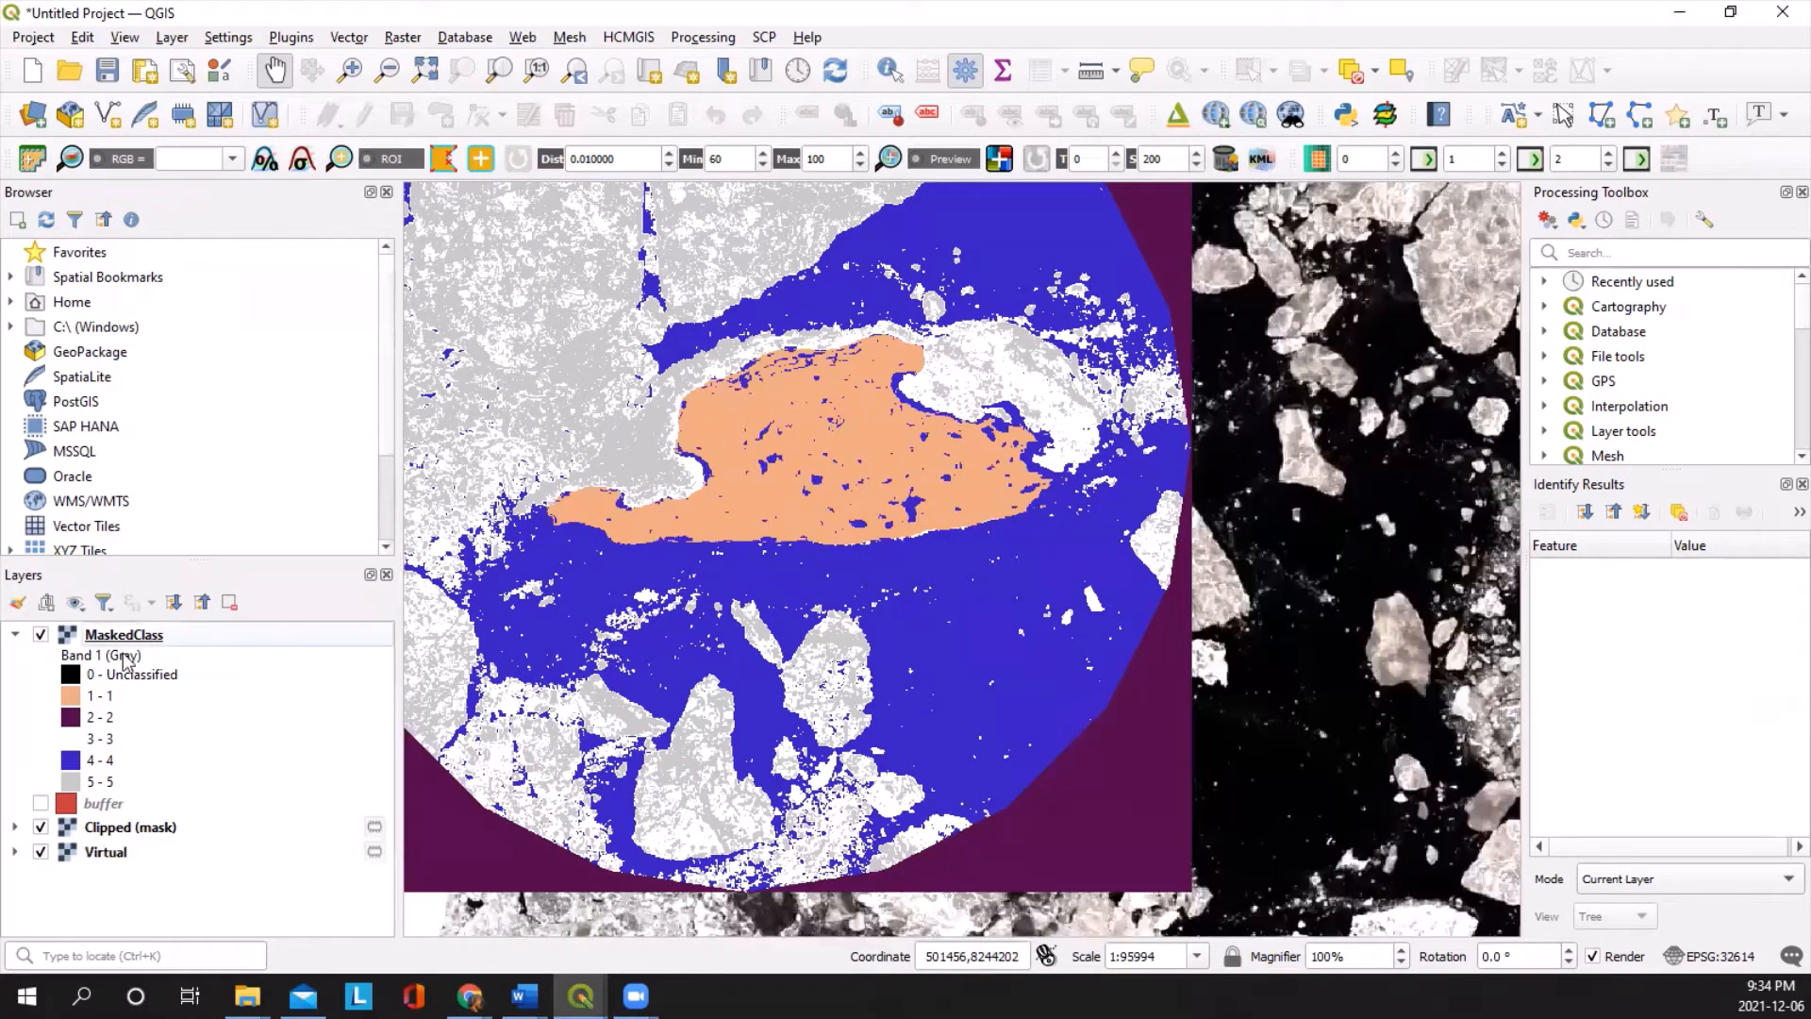
left_click(41, 634)
scroll(721, 440, "up", 3)
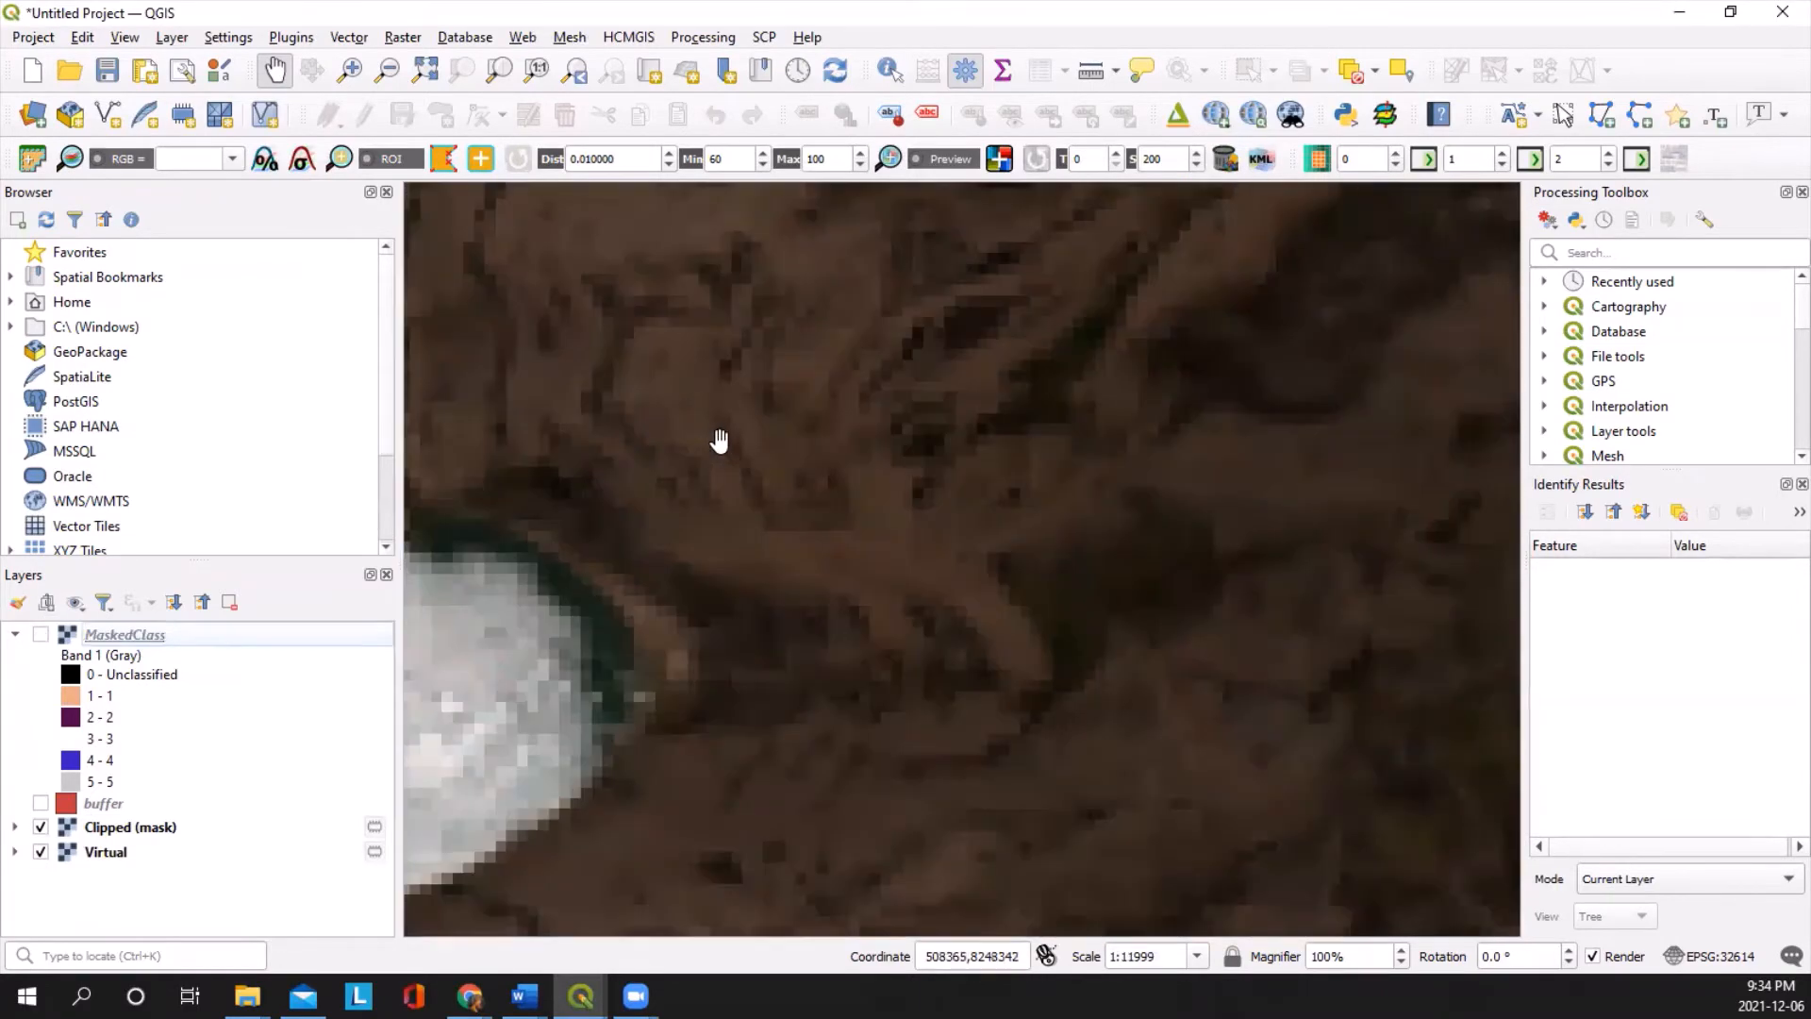
scroll(796, 450, "down", 2)
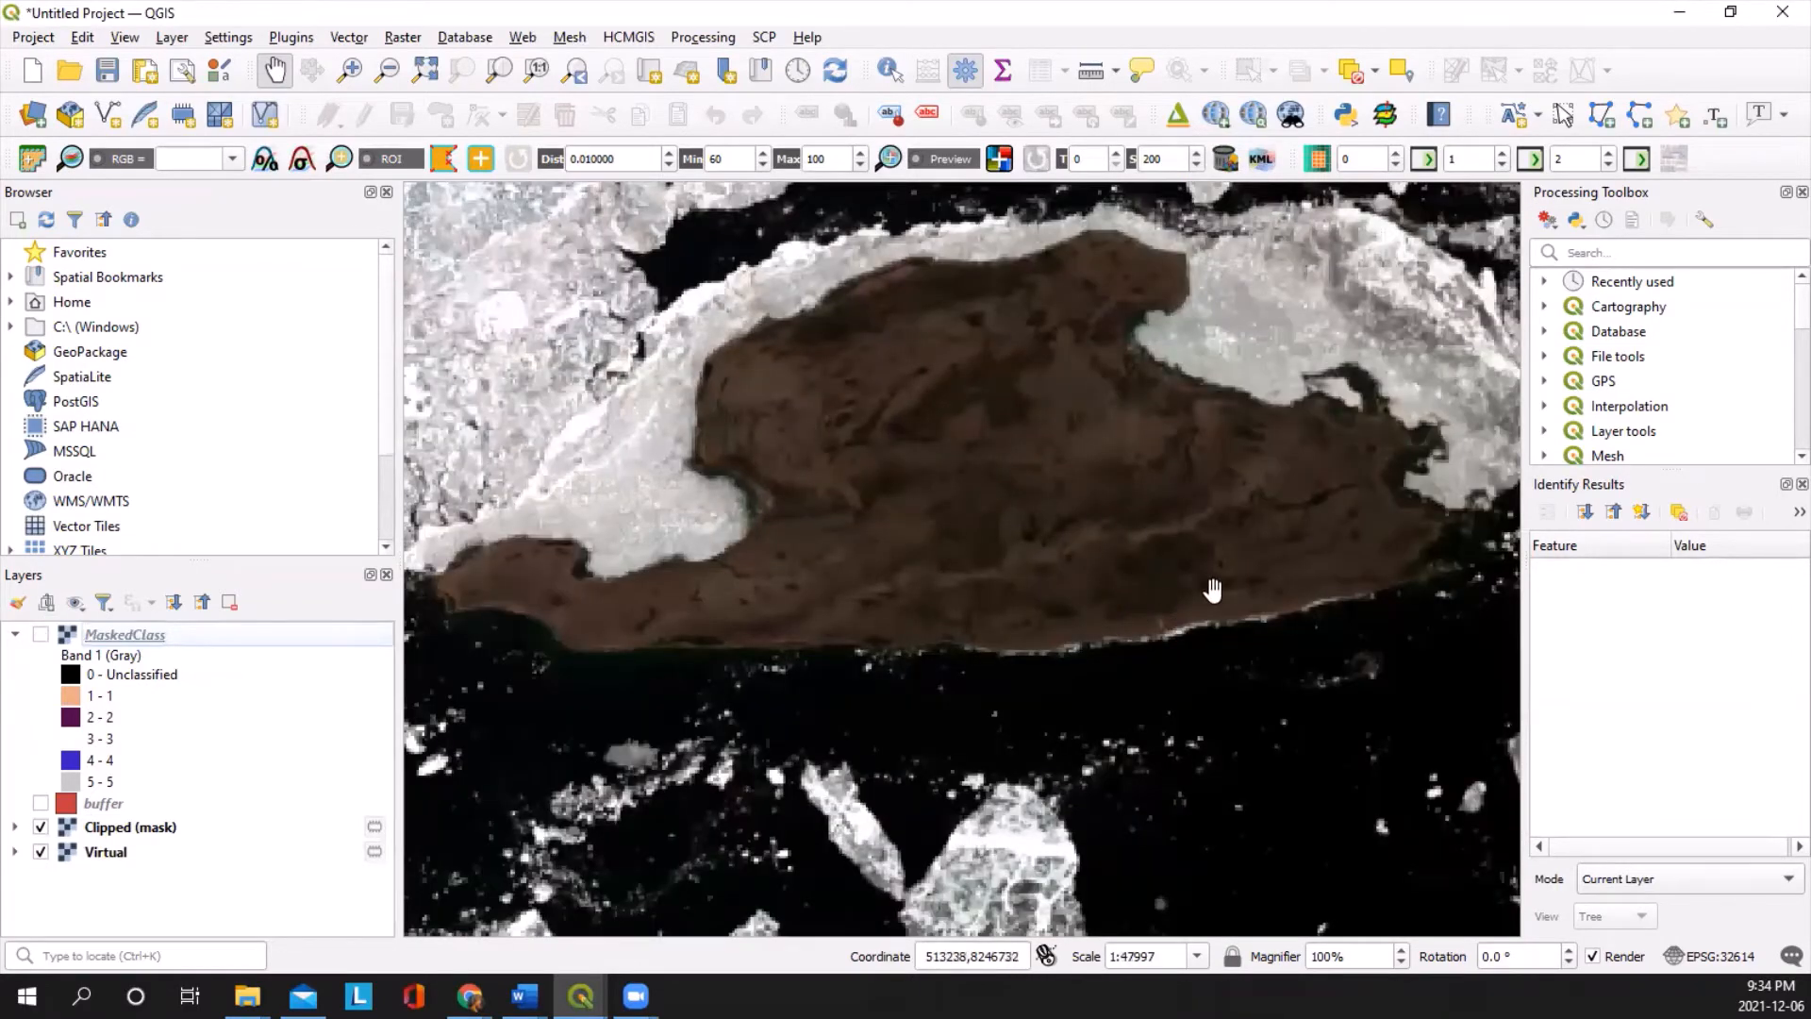
left_click_drag(1213, 586, 1091, 585)
scroll(1084, 585, "up", 1)
scroll(1149, 565, "down", 1)
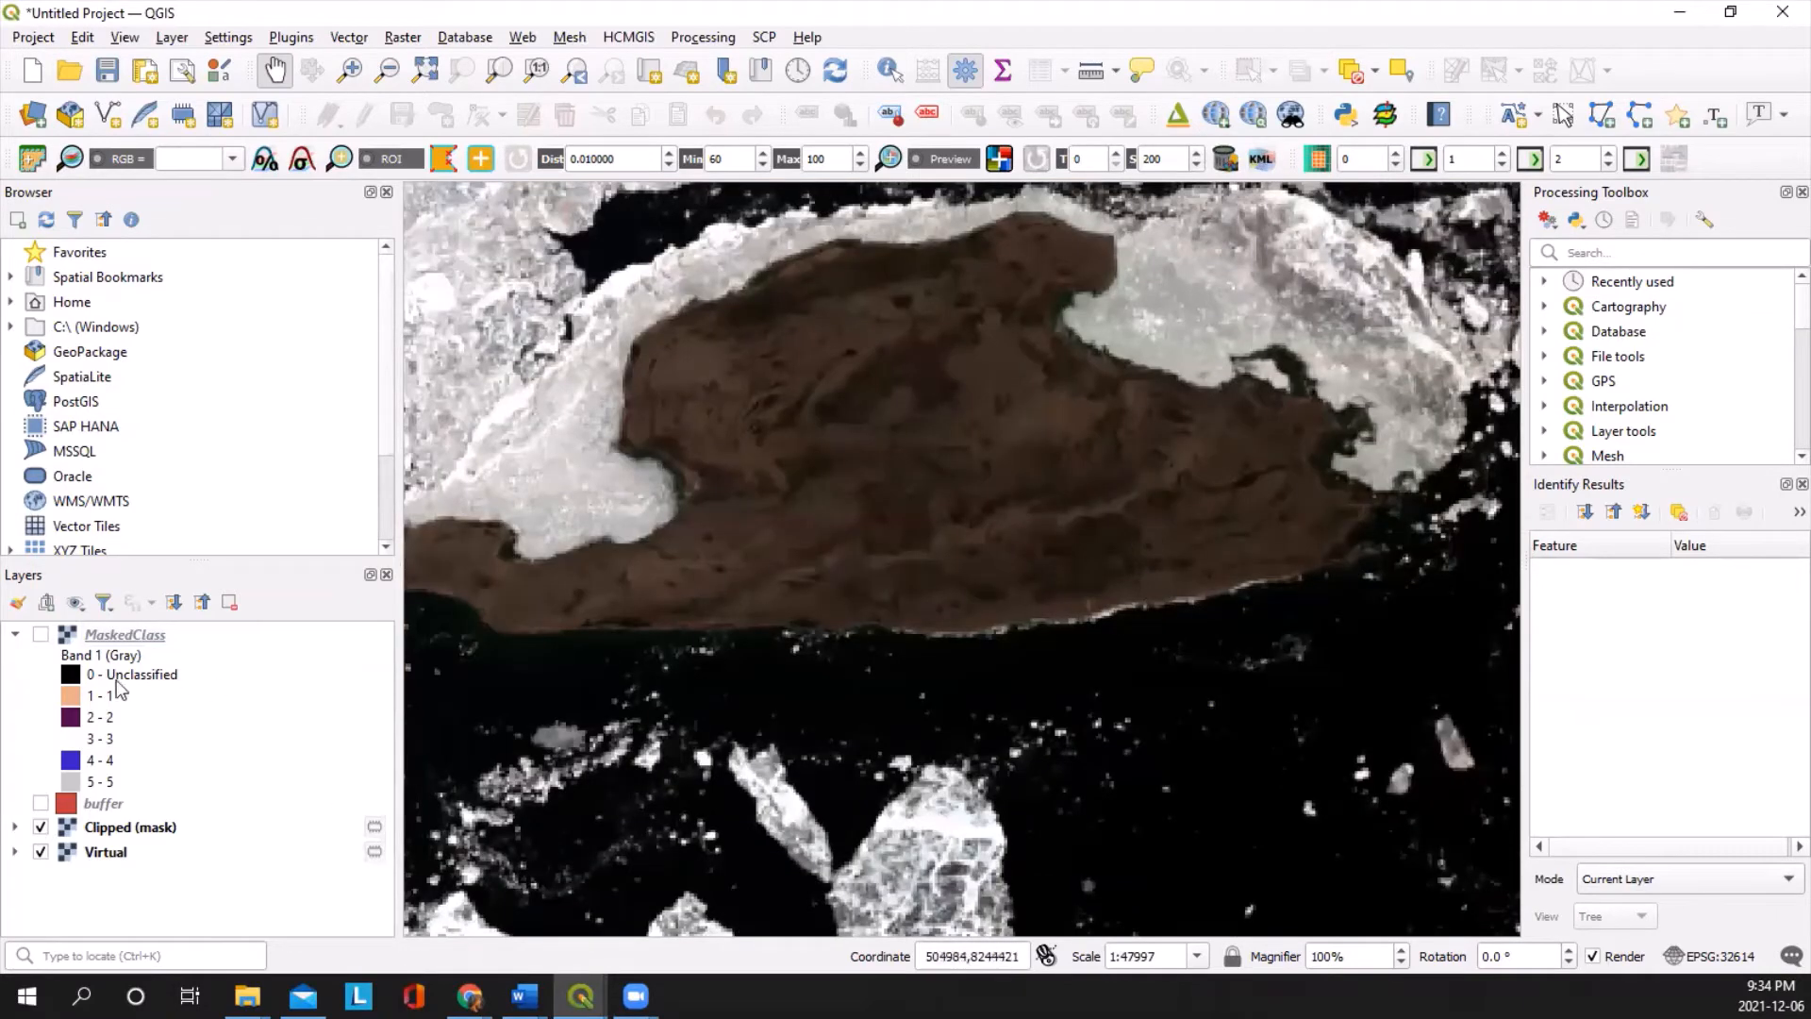
left_click(39, 636)
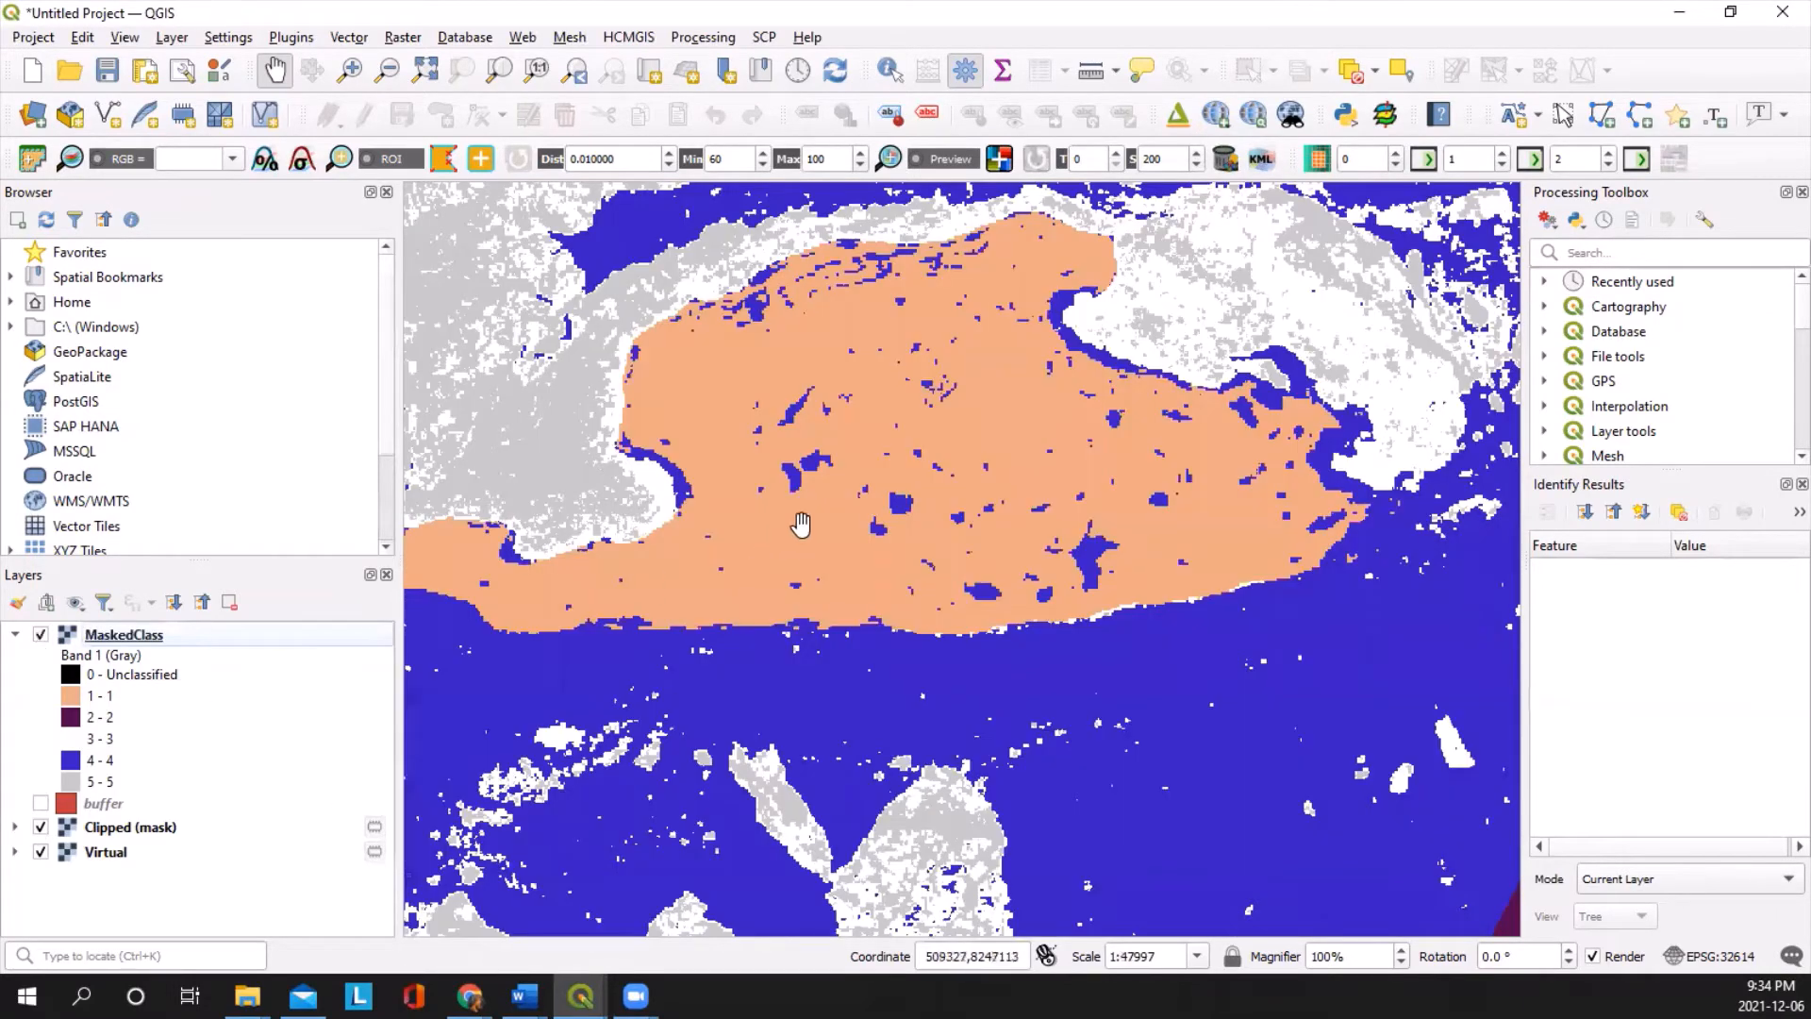
scroll(849, 491, "down", 1)
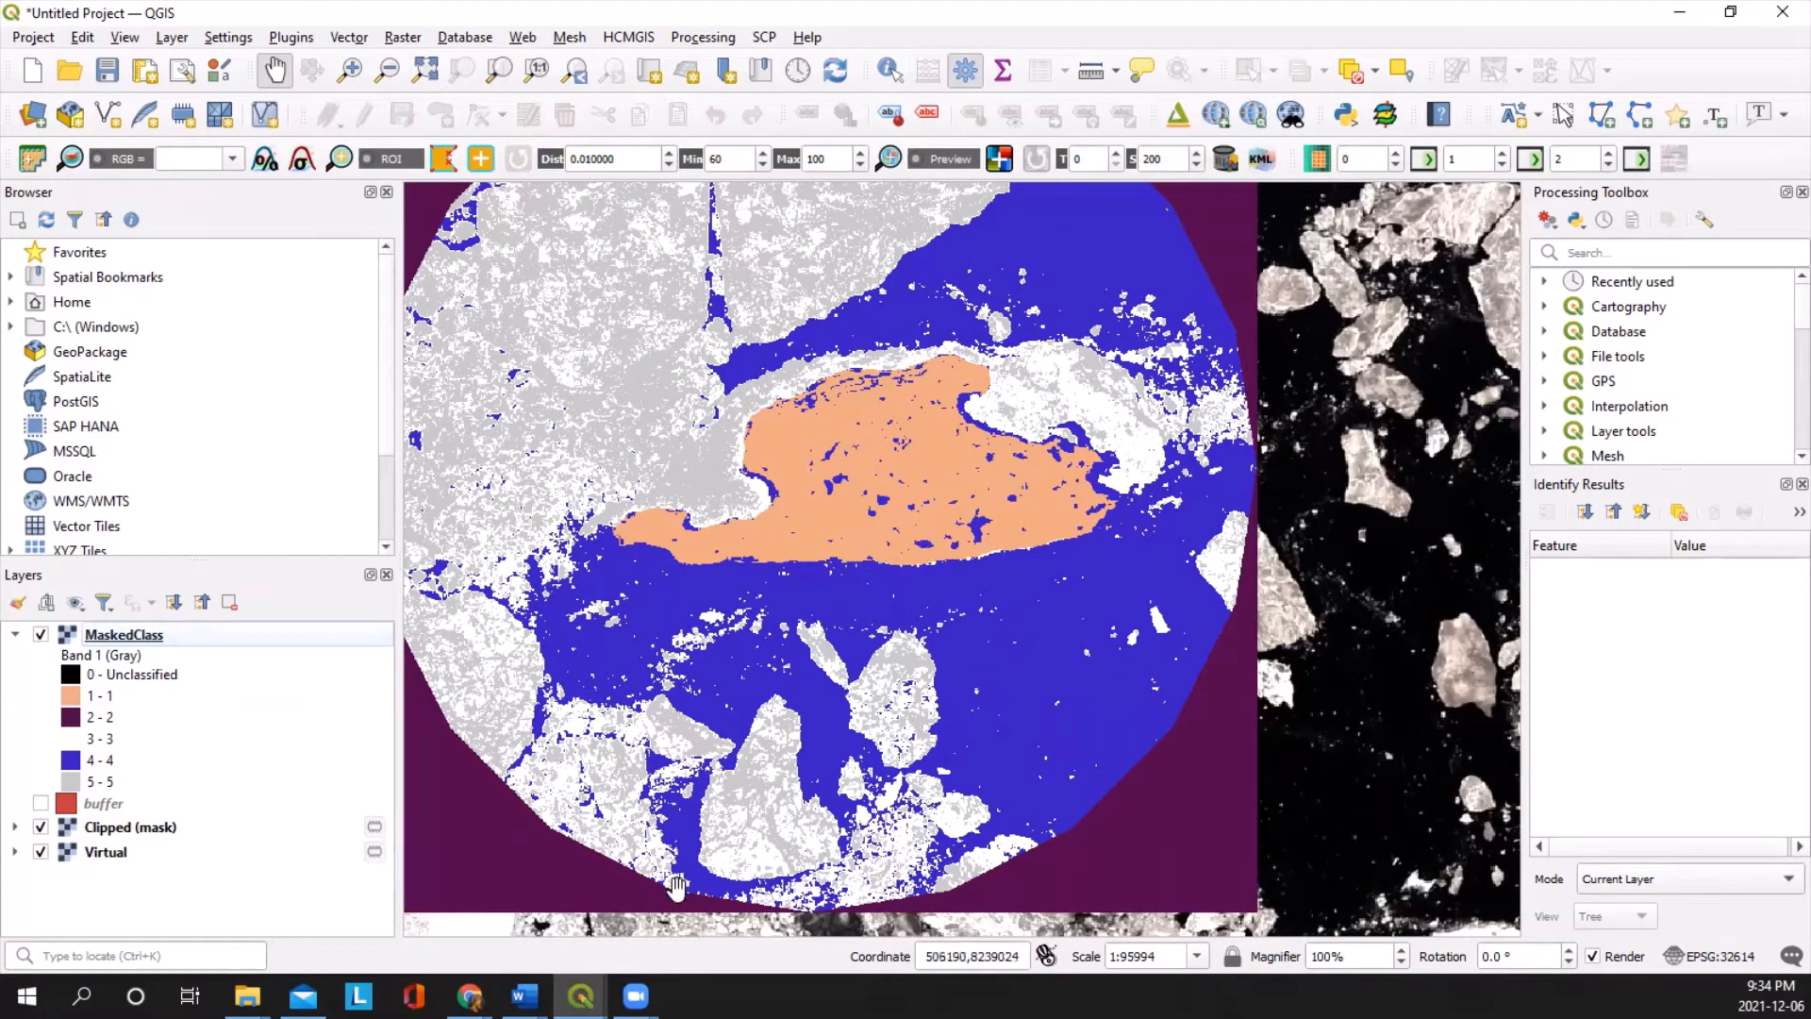
Step: Bring back the Semi-Automatic Classification Plugin window and open the Classification sieve tool with MaskedClass as its input
left_click(581, 996)
left_click(703, 896)
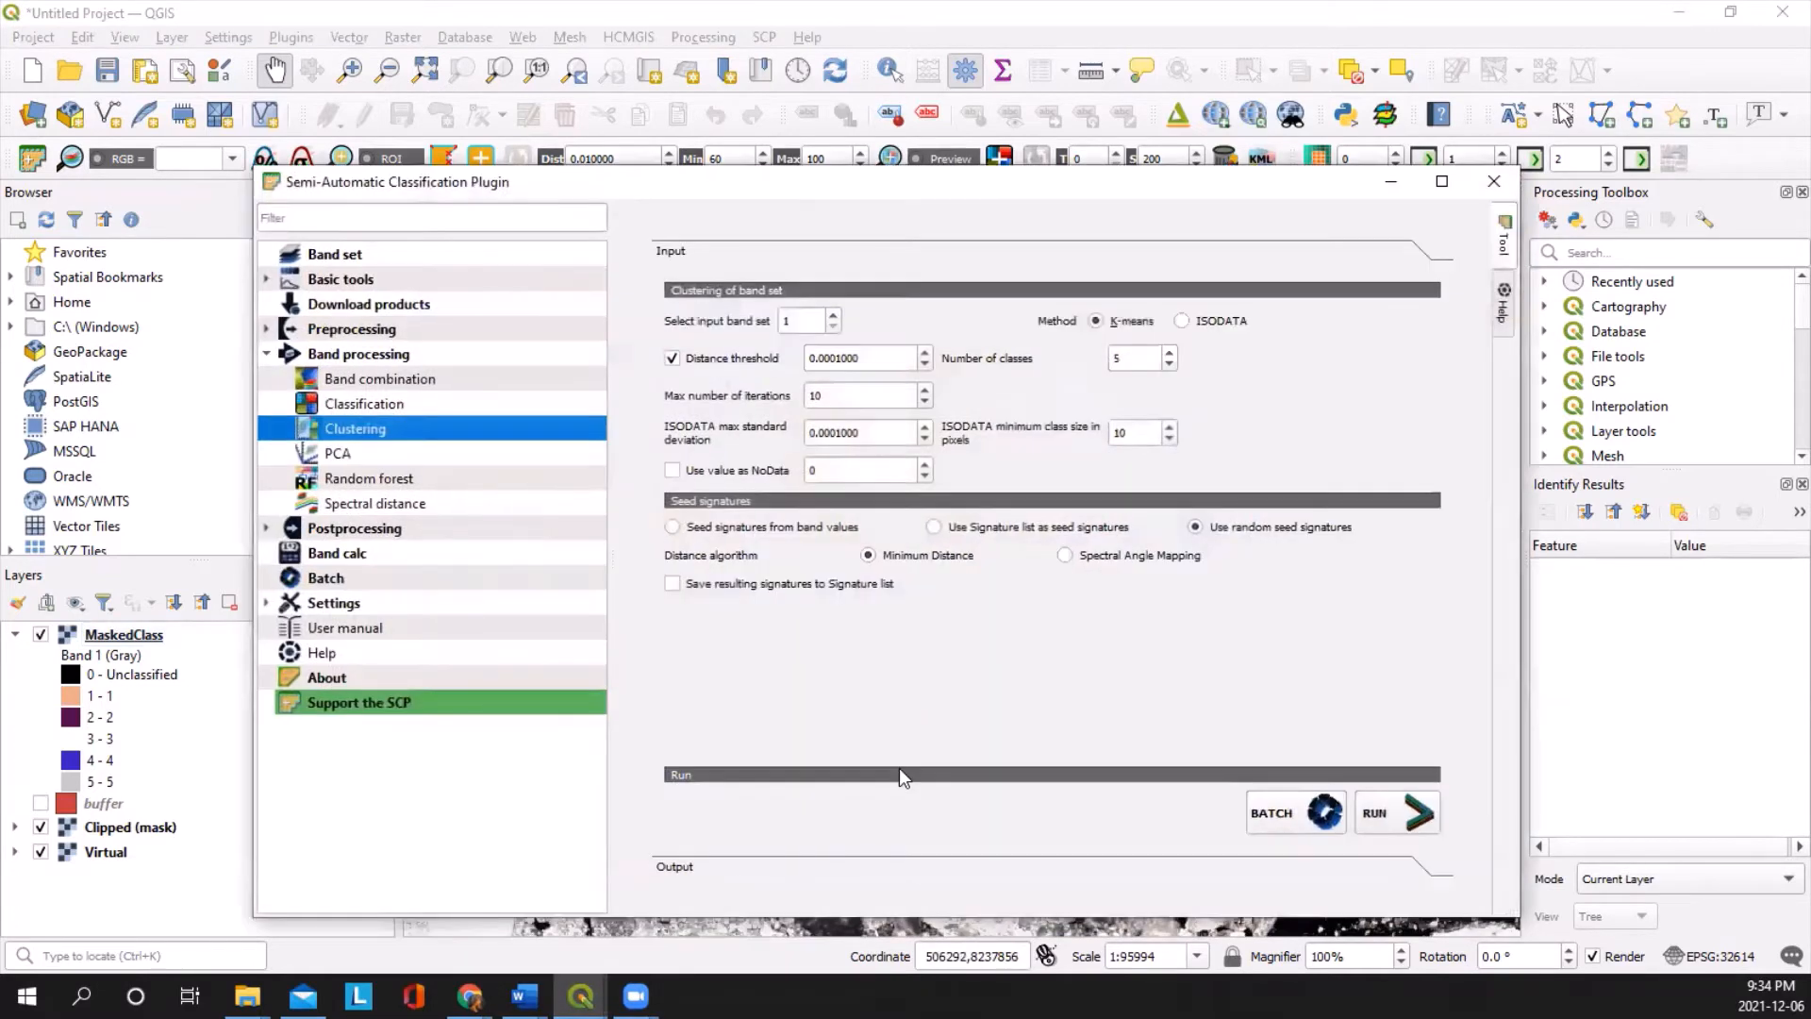
left_click(339, 531)
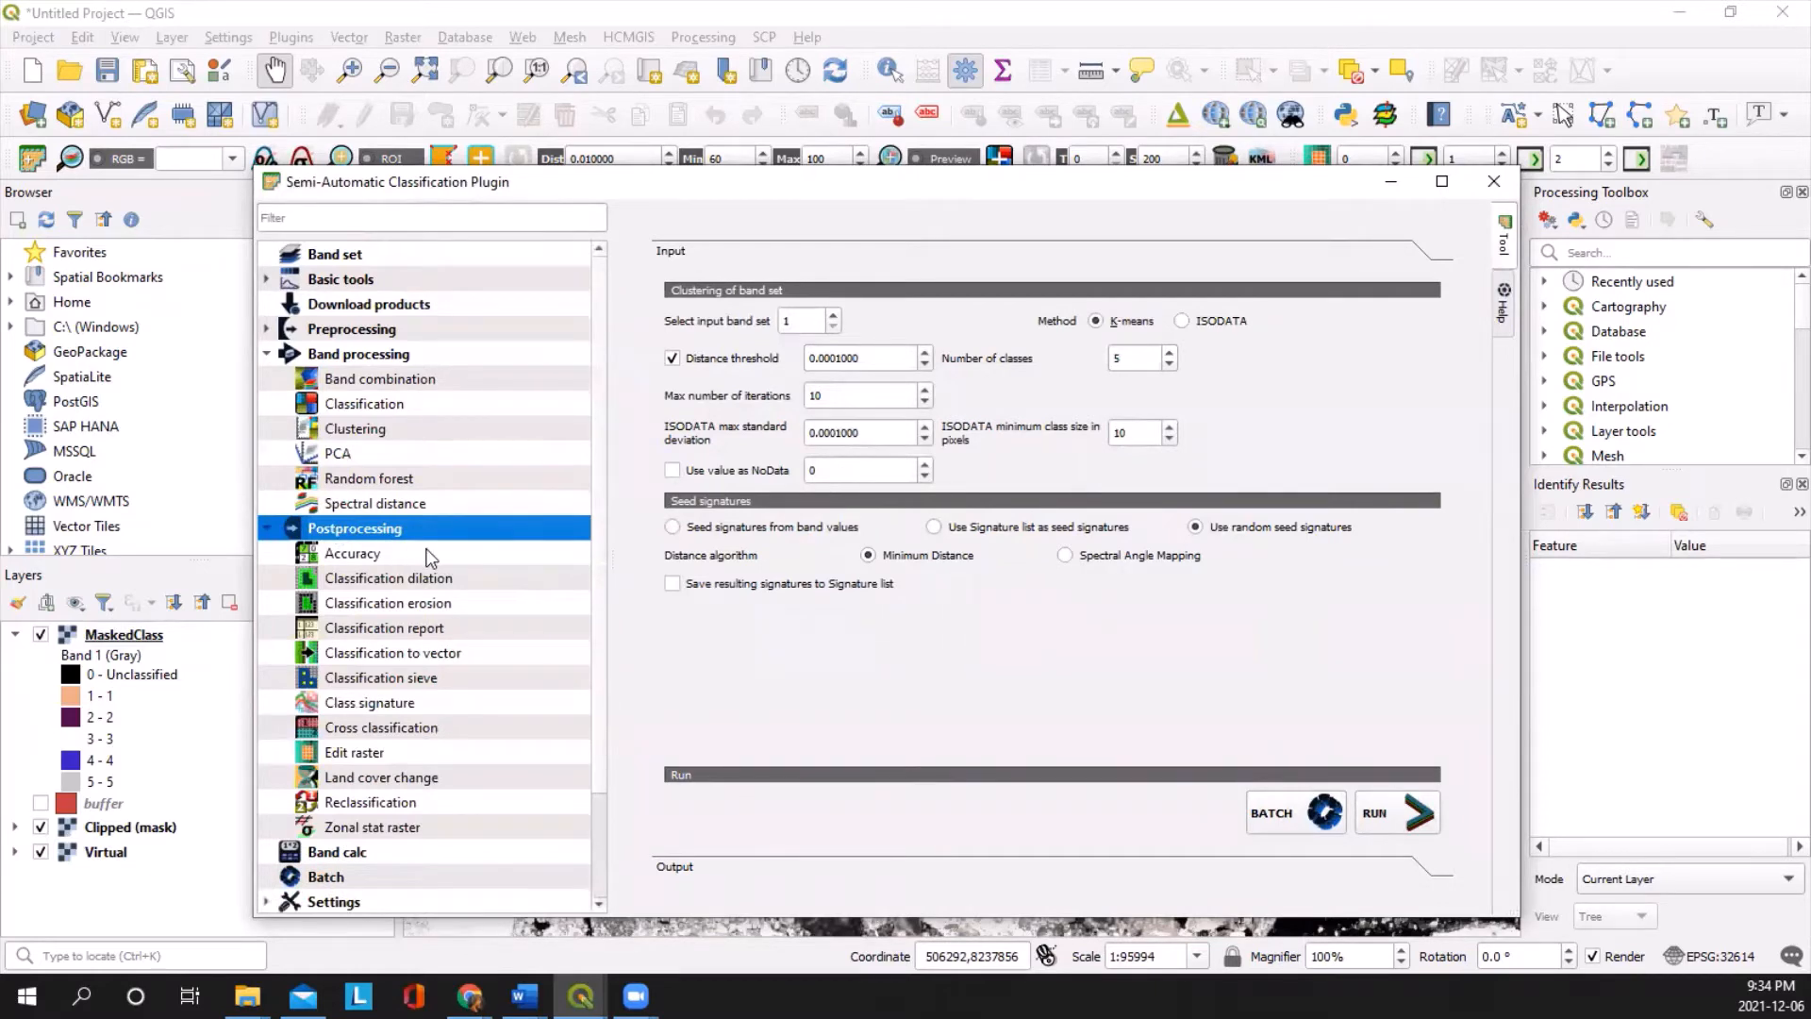
left_click(432, 679)
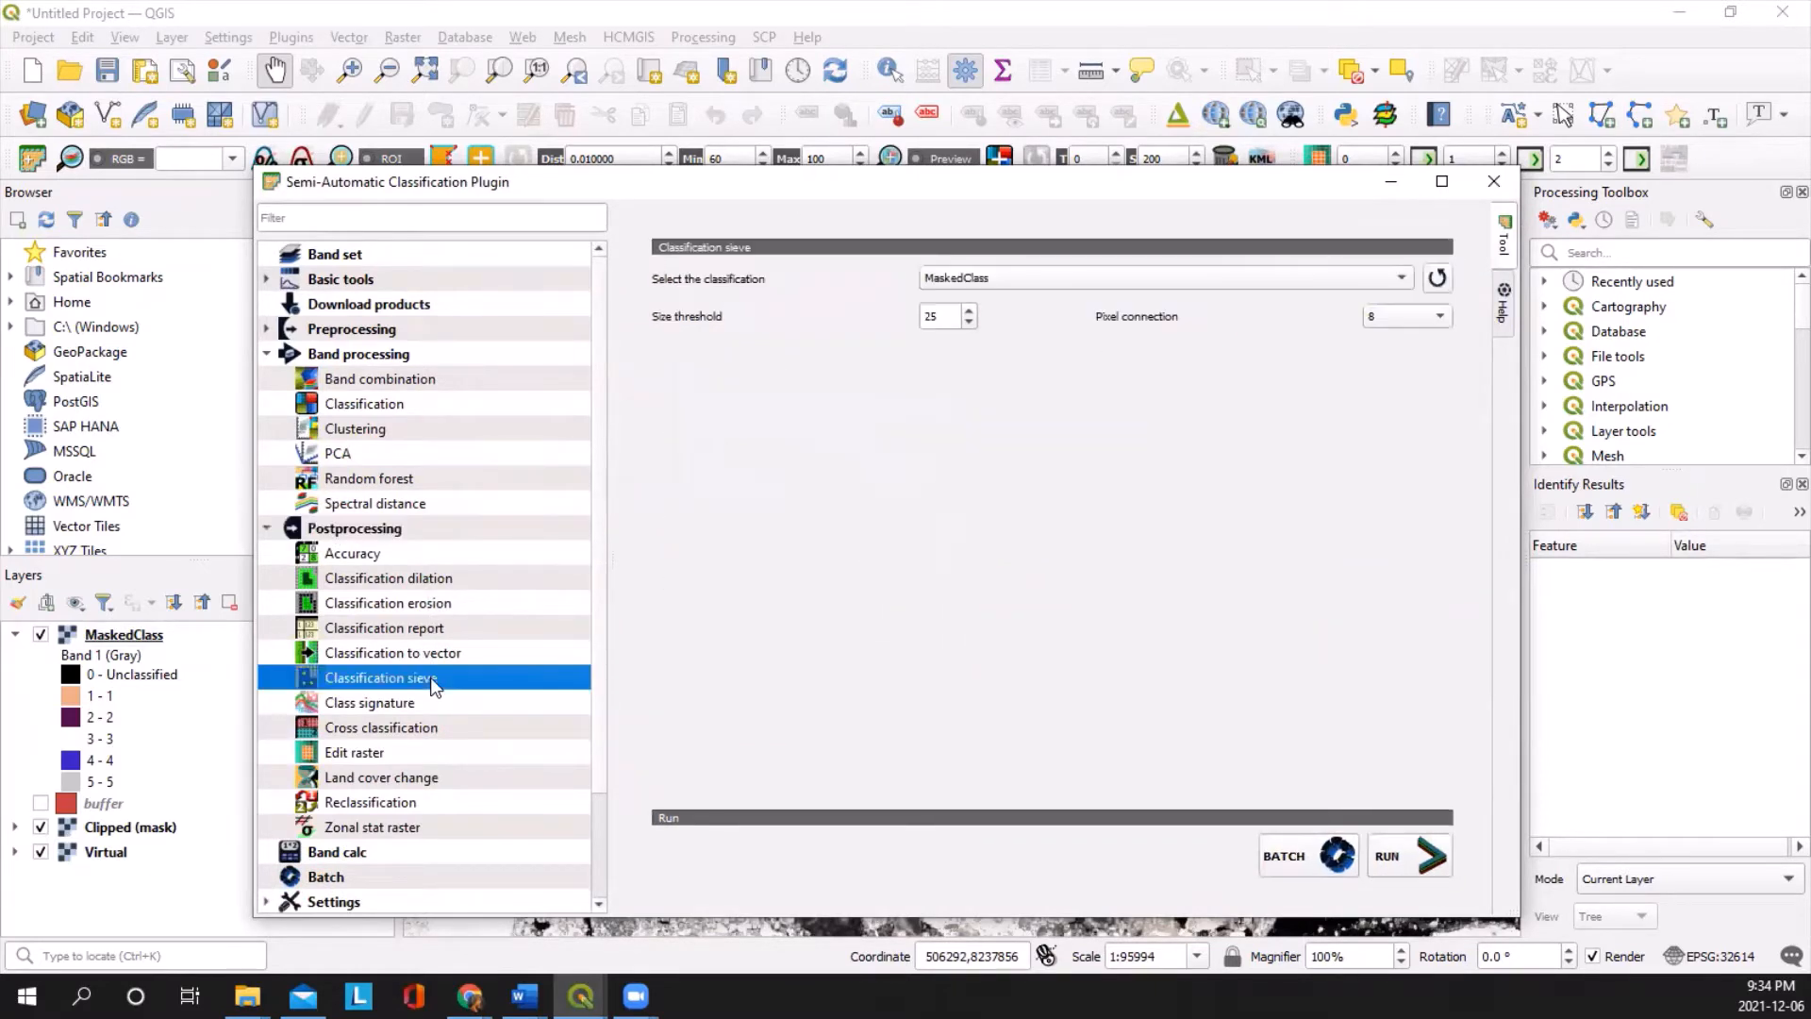
left_click(1086, 281)
left_click(1087, 281)
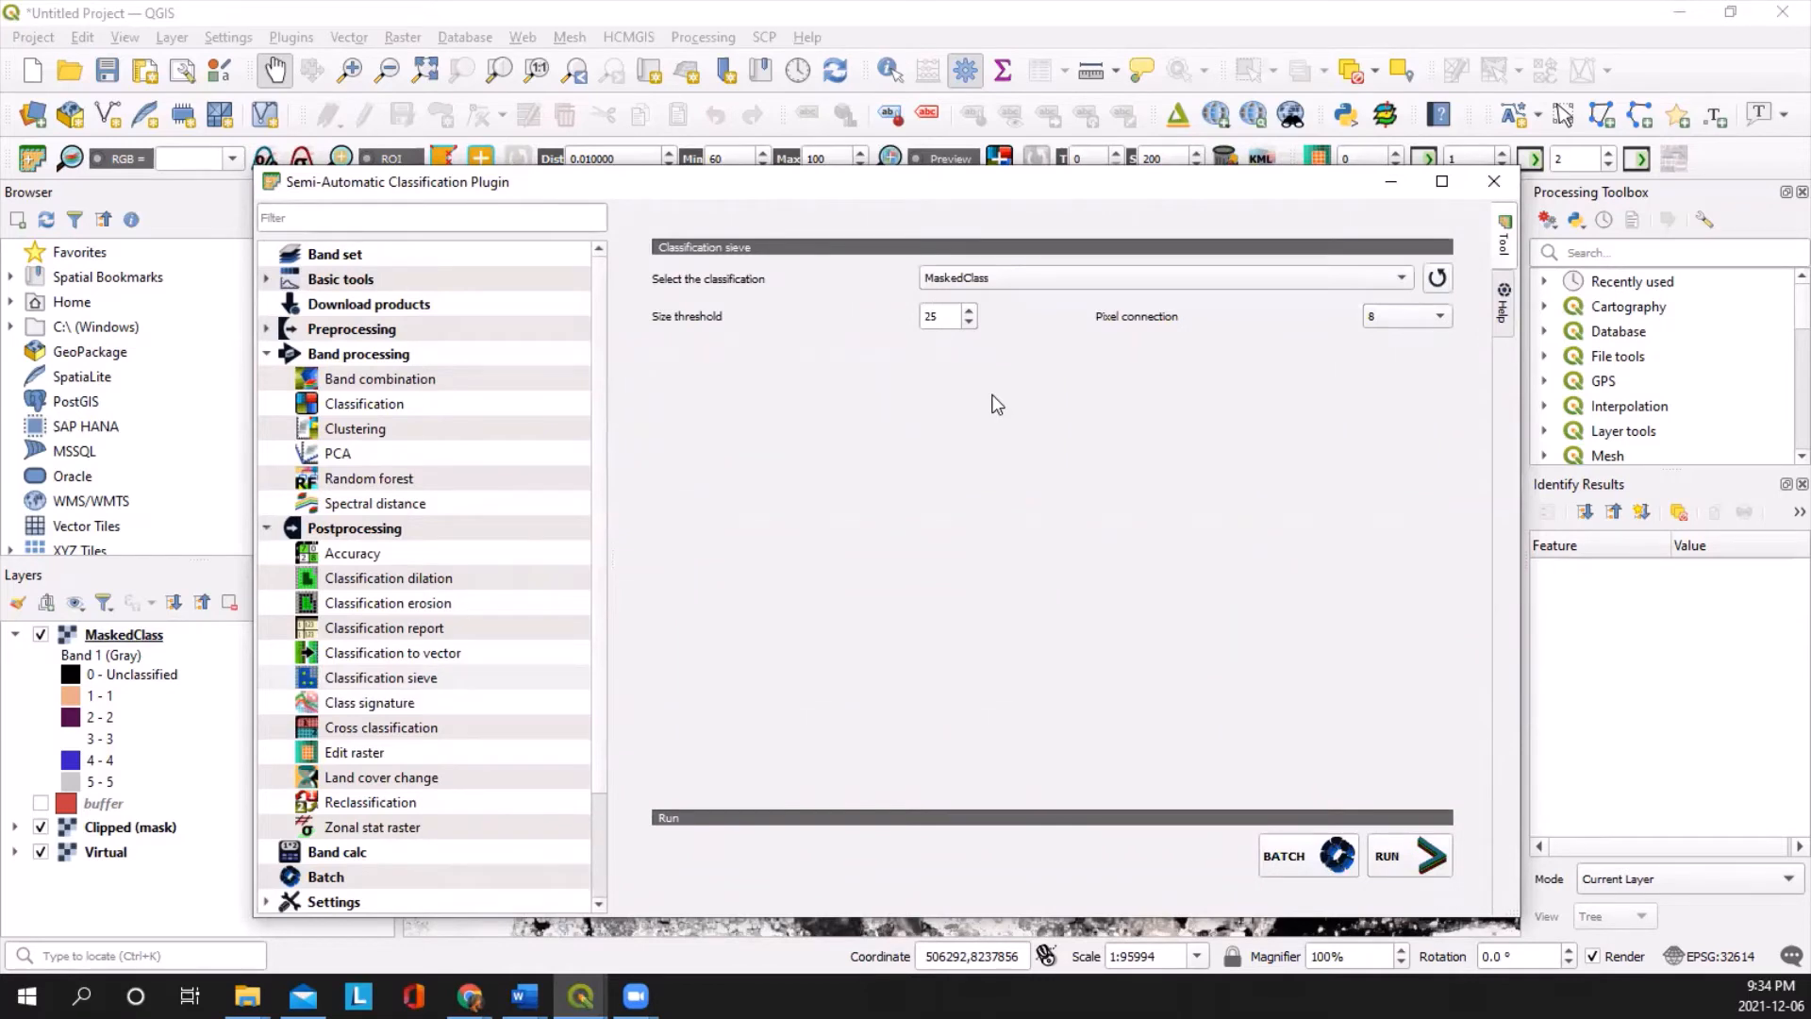
Step: Move the plugin window aside to examine the small isolated pixel patches within the island, and return it over the map
left_click_drag(1023, 183, 1030, 714)
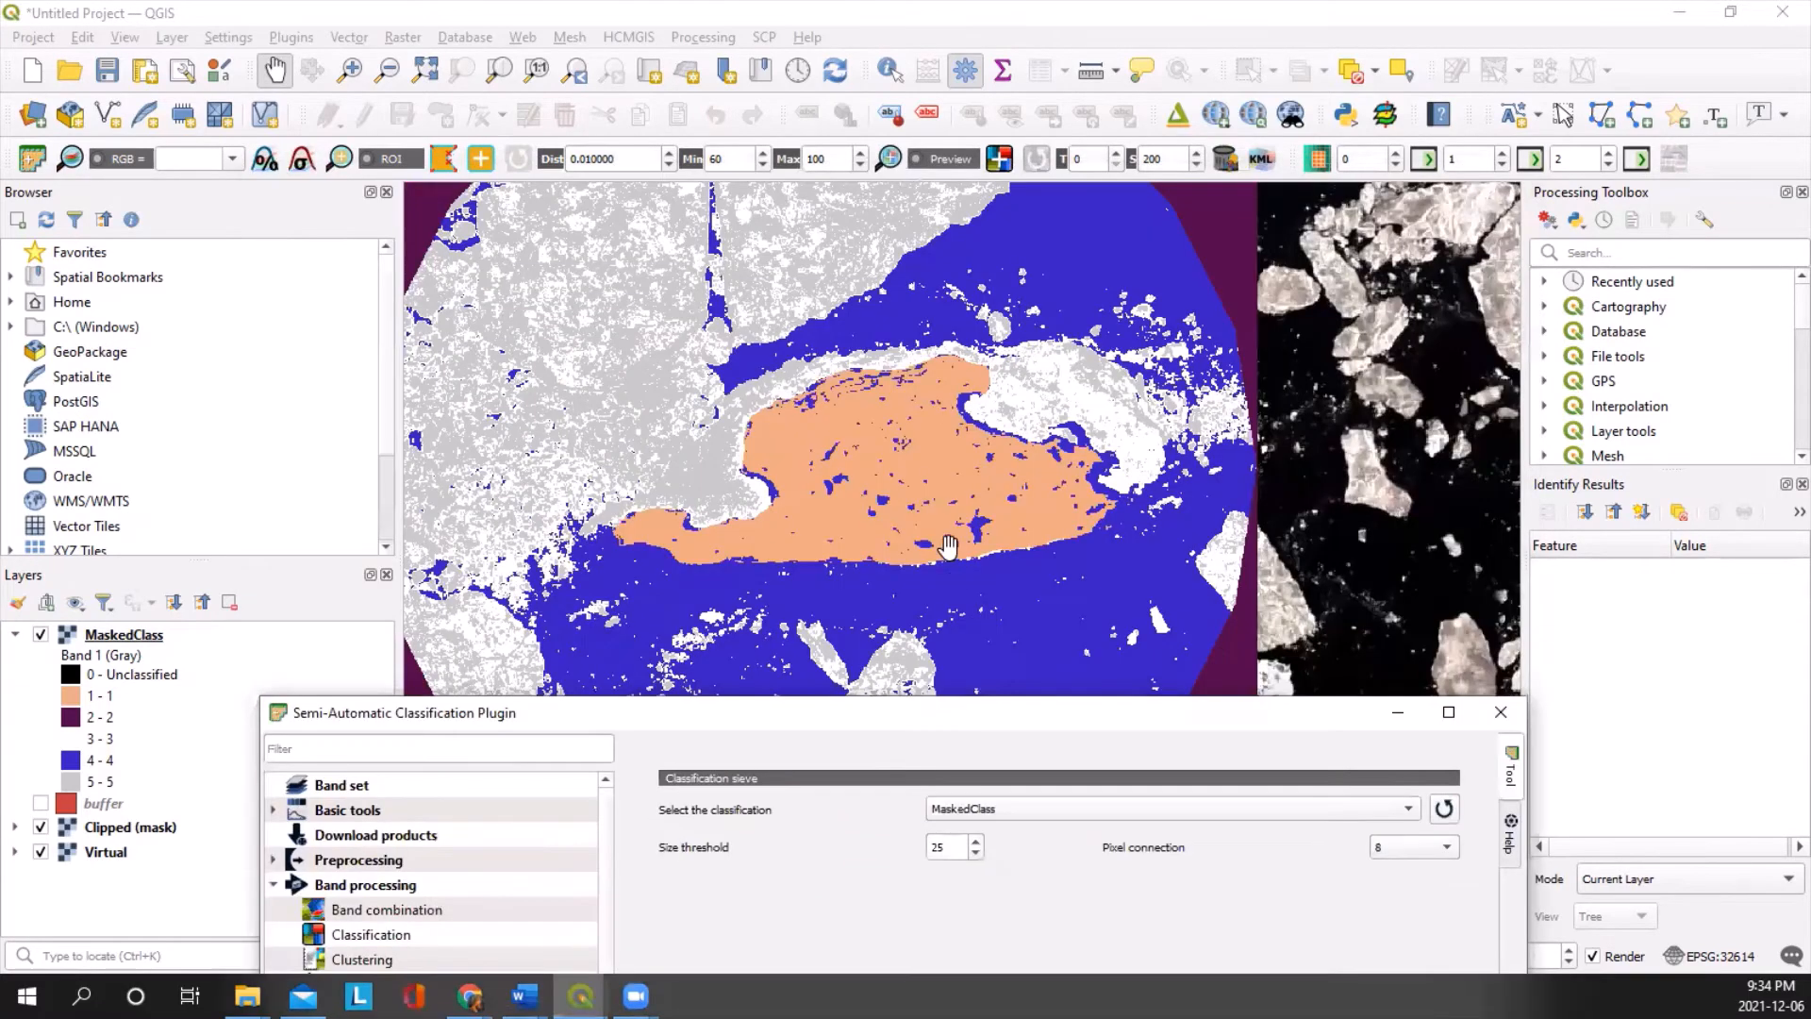
scroll(855, 526, "up", 3)
scroll(852, 589, "up", 1)
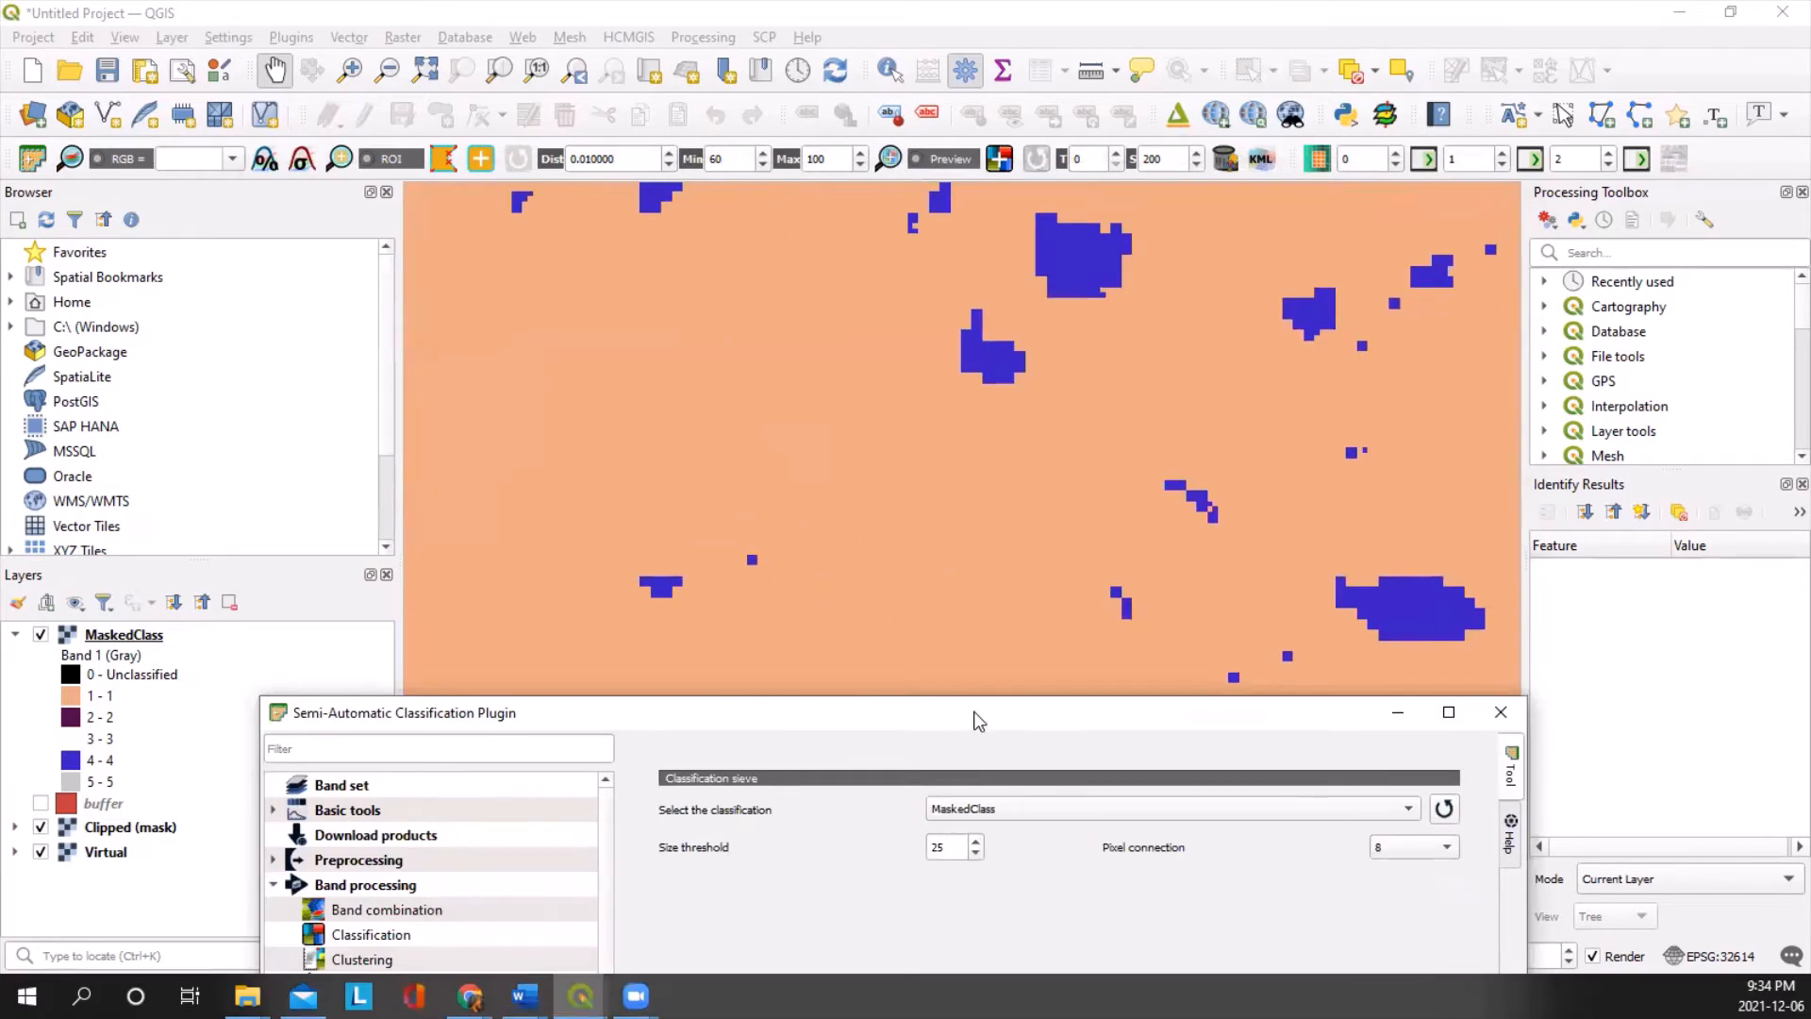
left_click_drag(977, 720, 932, 238)
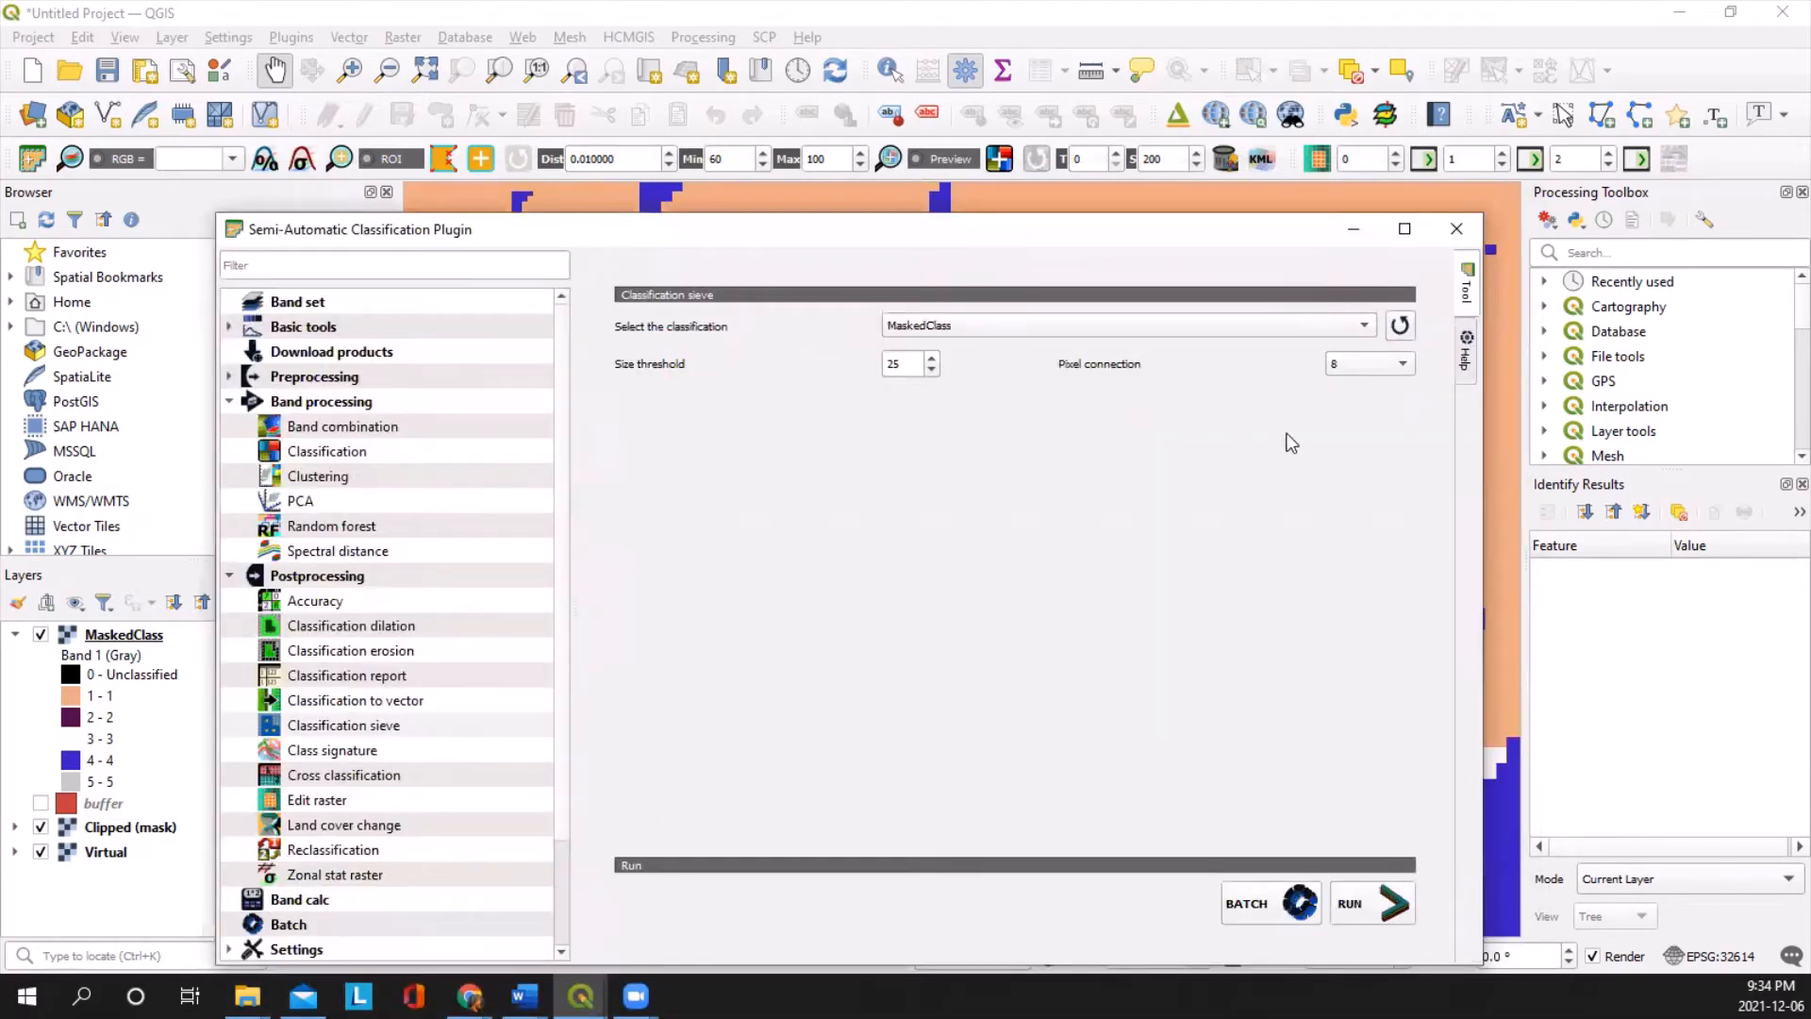
Step: Run the sieve on MaskedClass with size threshold 25 and pixel connection 8, overwriting MaskedClassFilter.tif in the Demo folder, and minimise the plugin window
left_click(1370, 364)
left_click(1358, 366)
left_click_drag(1127, 224, 1133, 167)
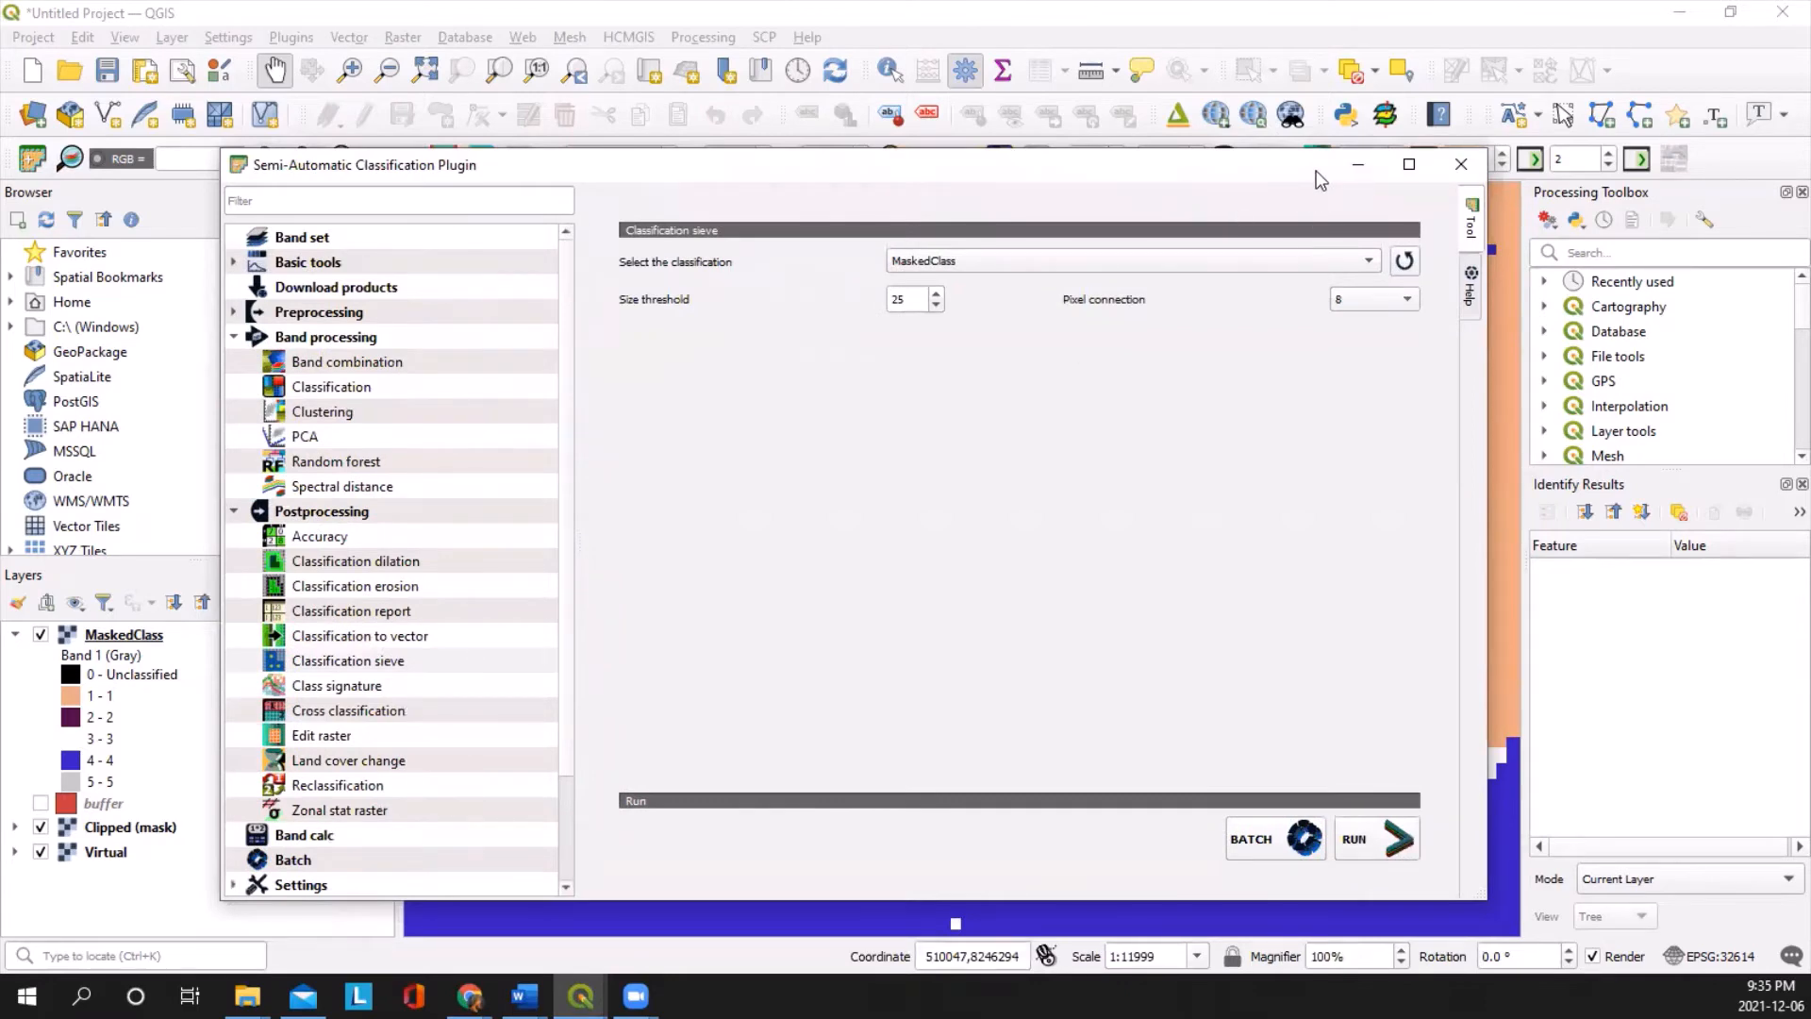
left_click(1385, 831)
scroll(1003, 553, "down", 3)
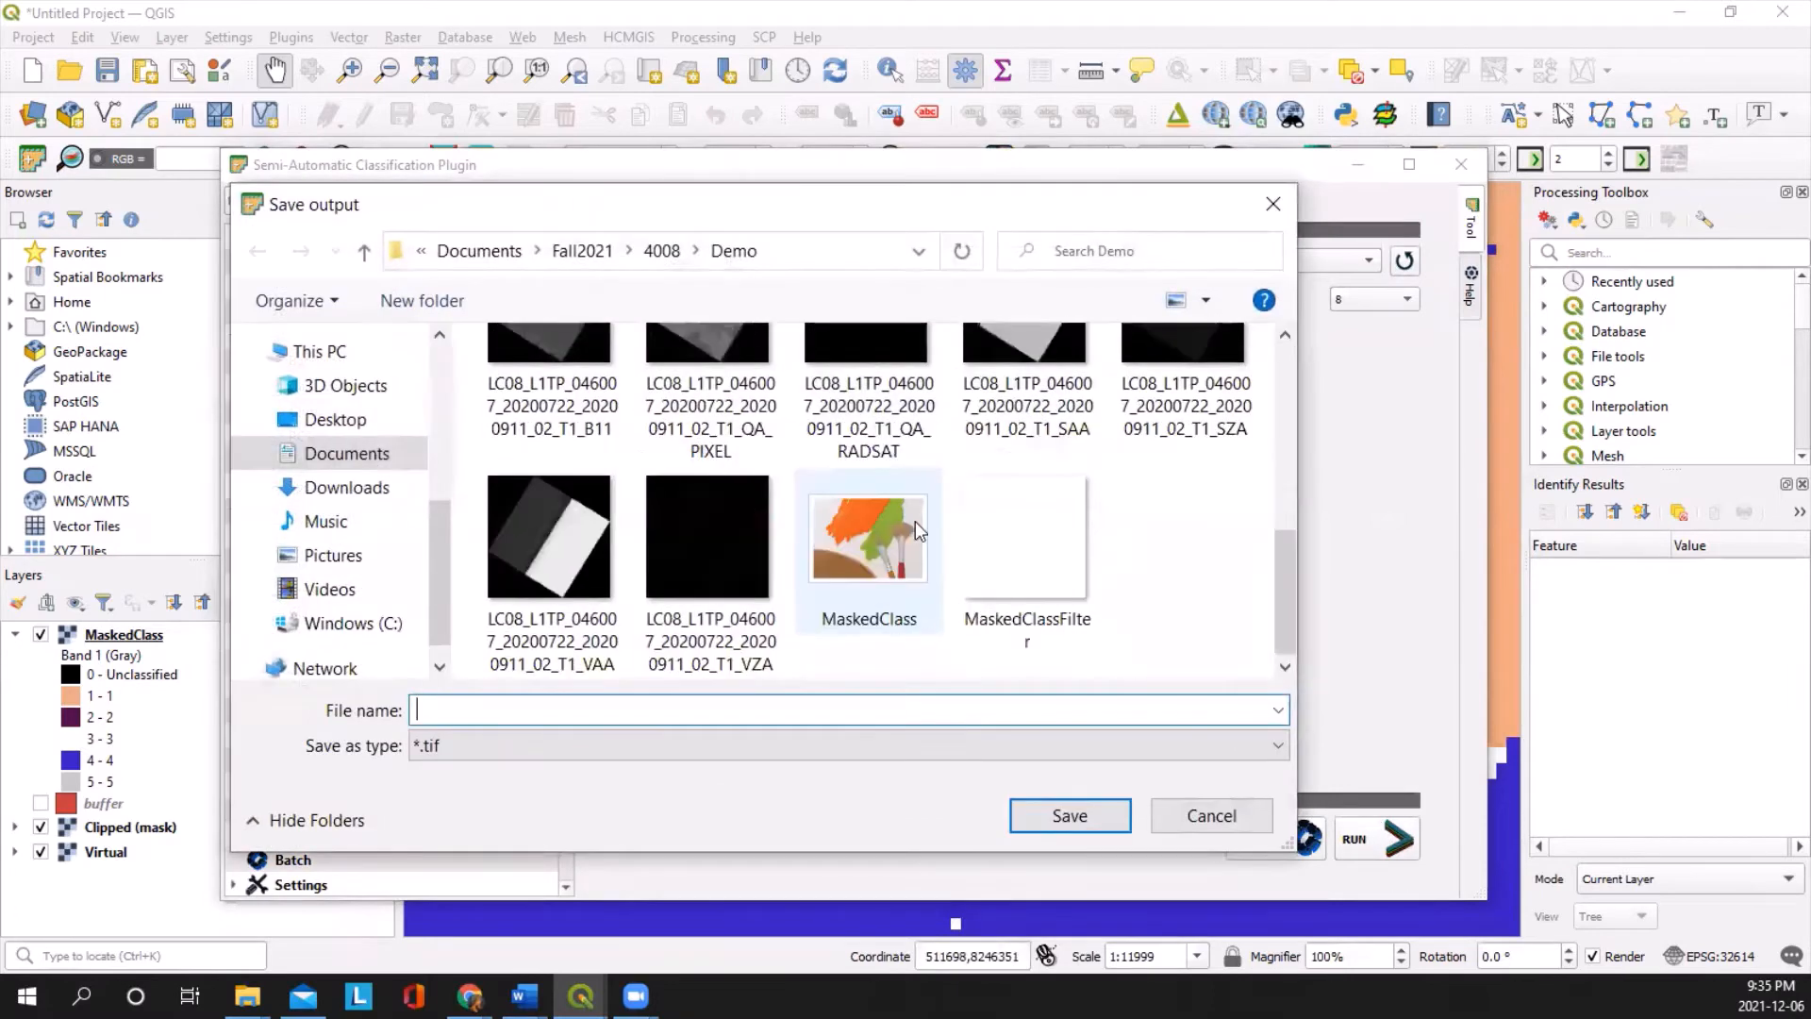
left_click(1051, 530)
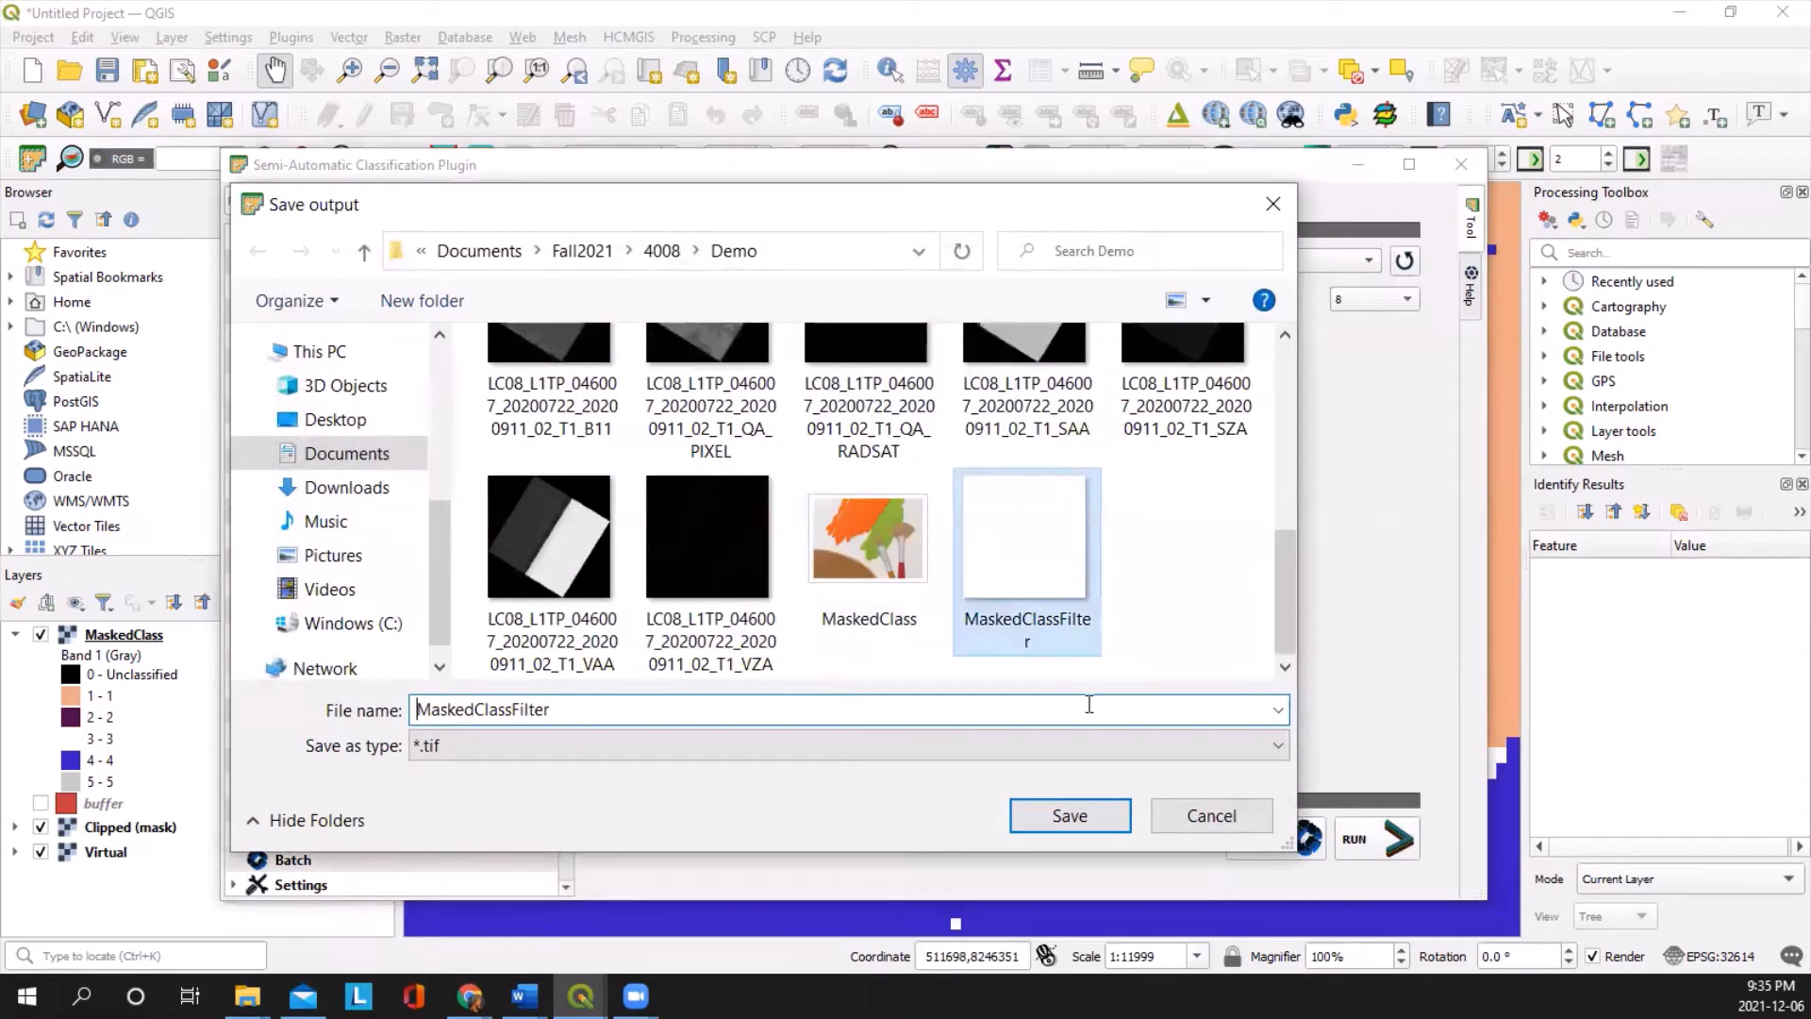
left_click(1067, 818)
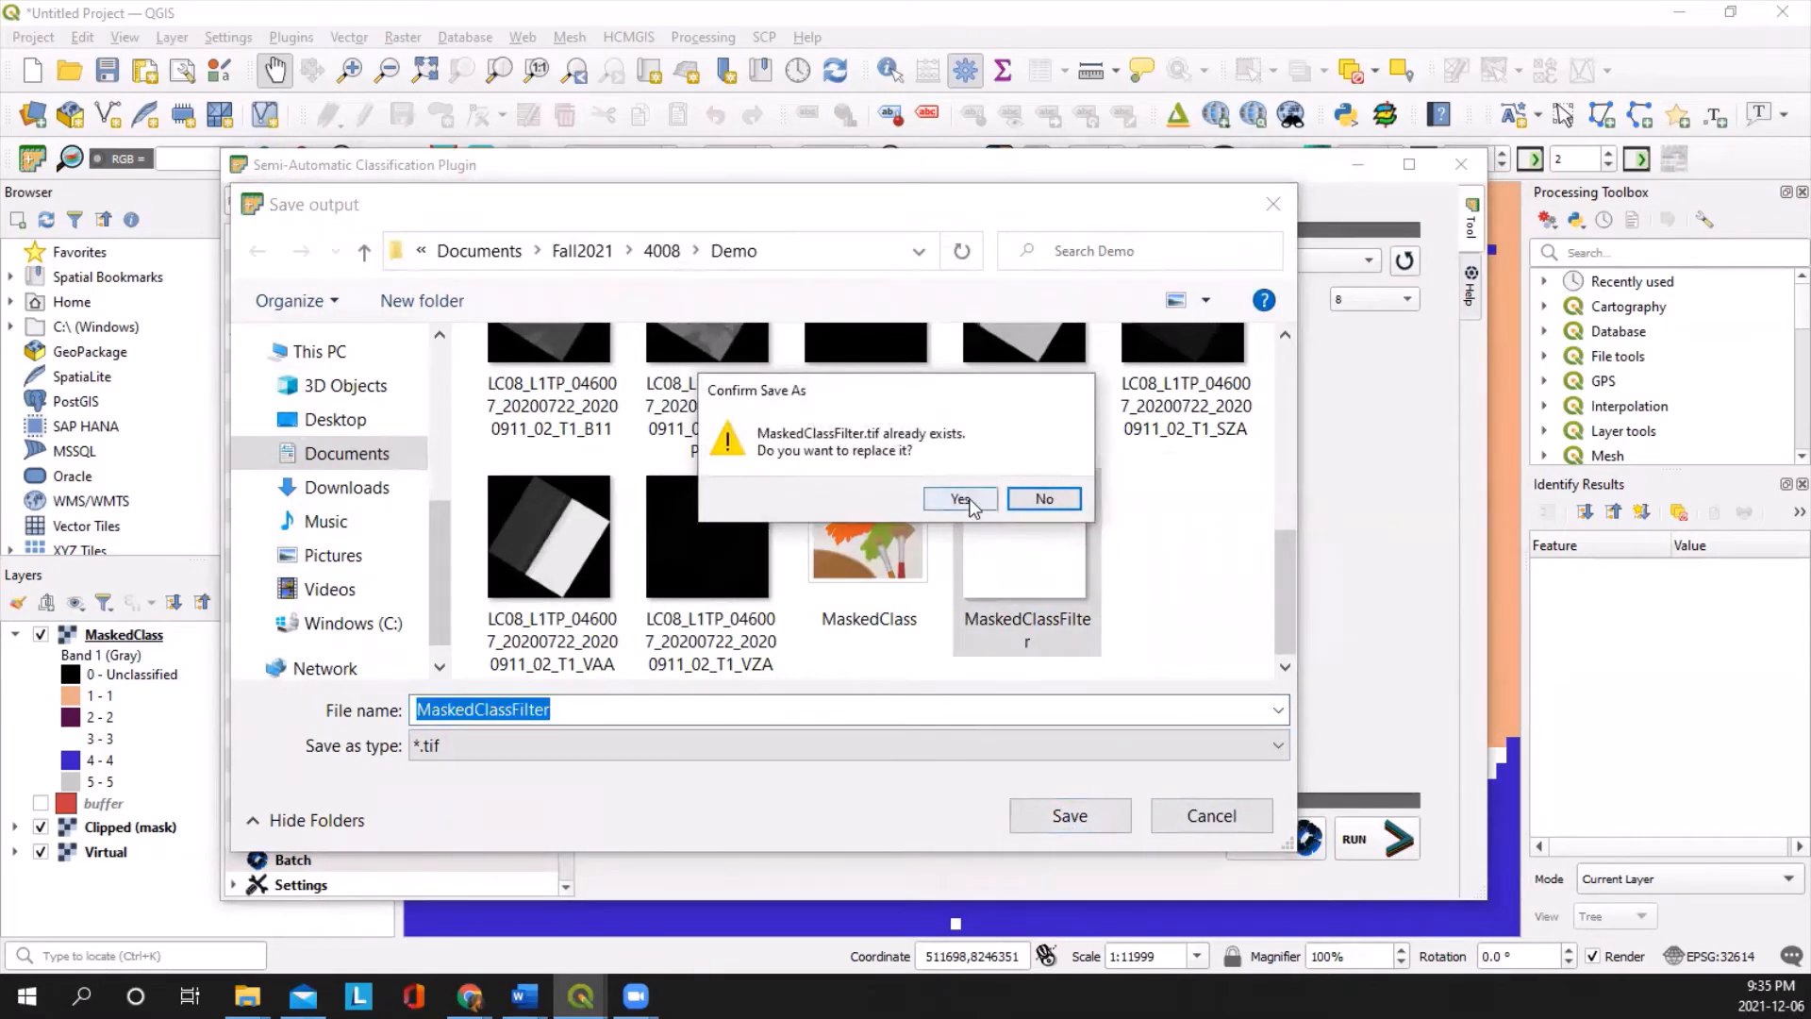
left_click(972, 503)
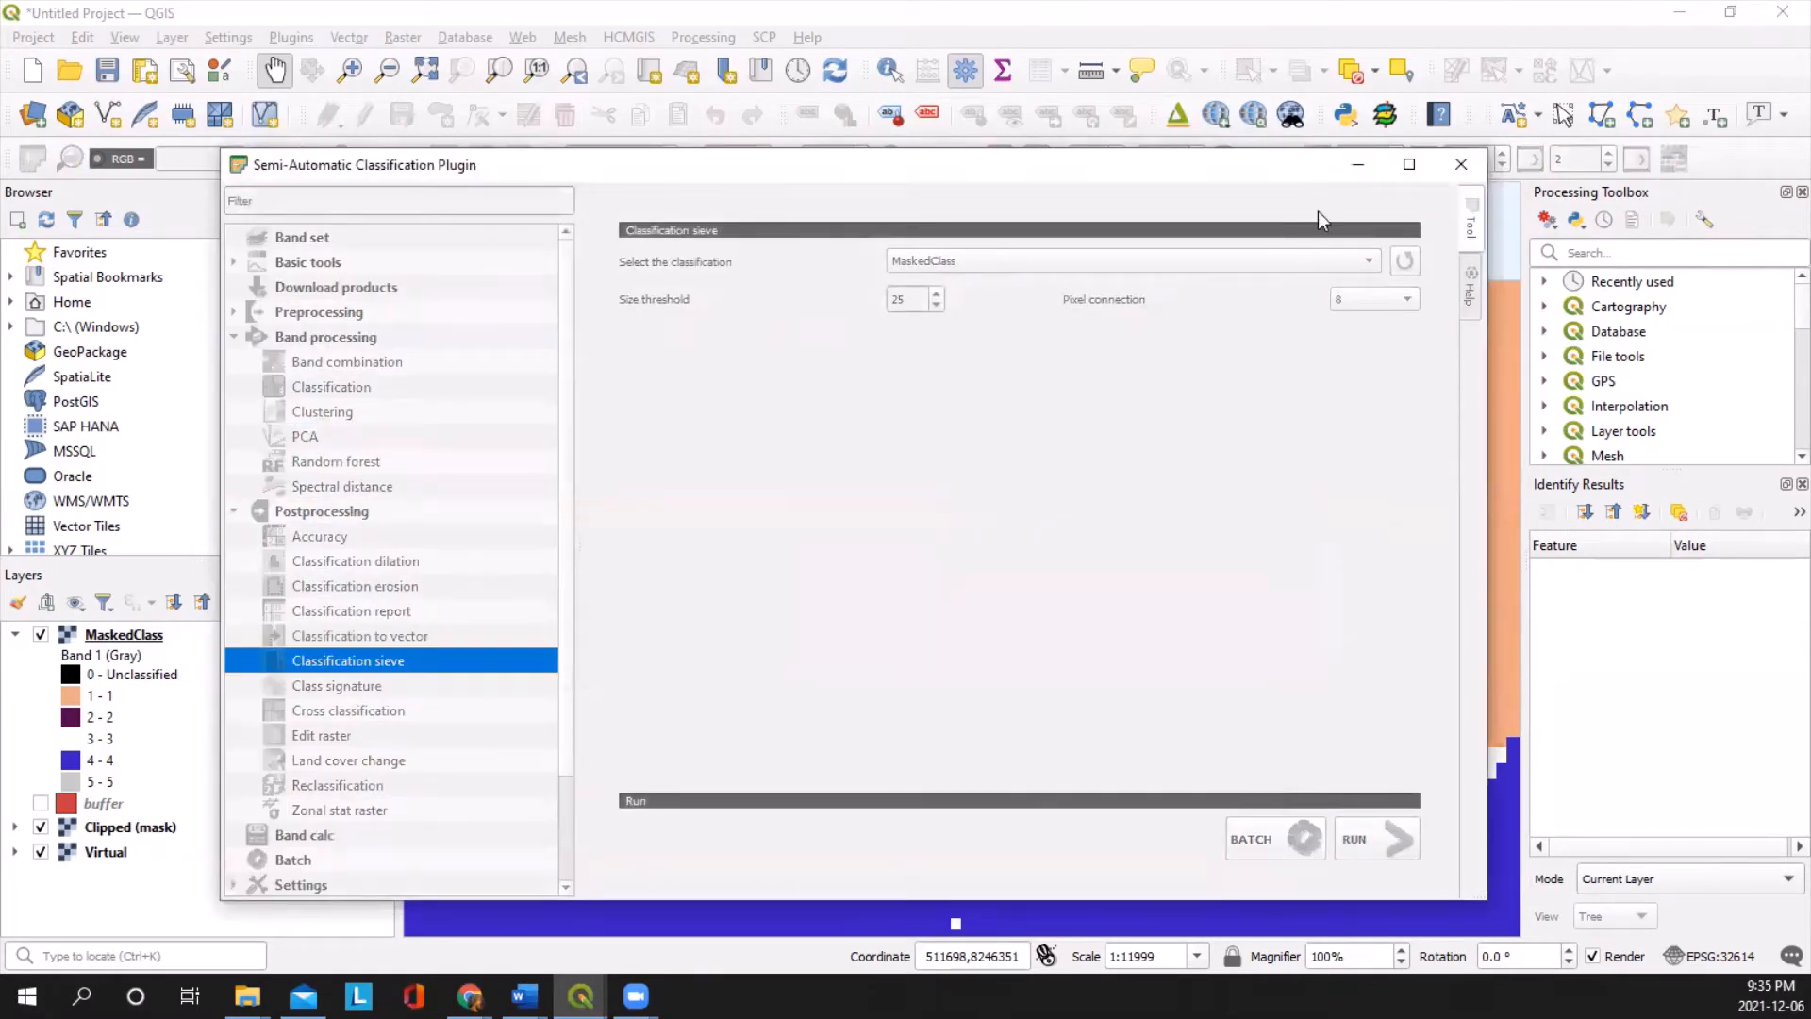
left_click(1359, 170)
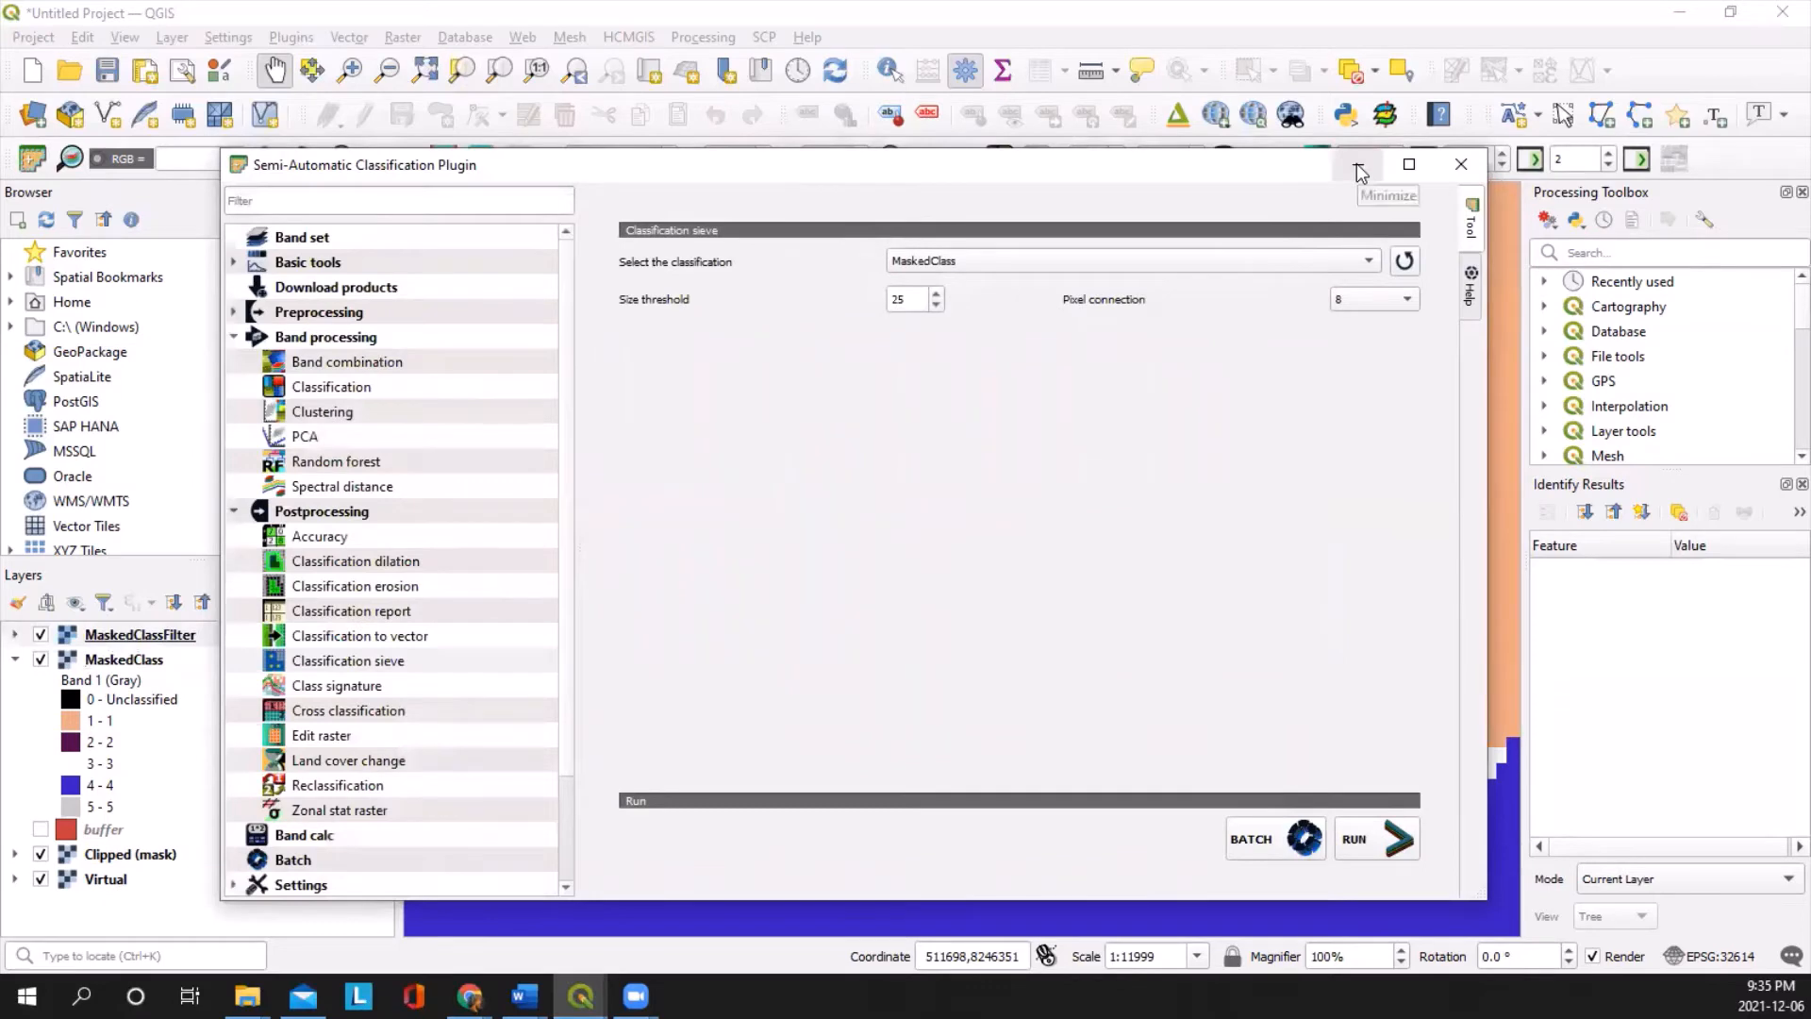
Step: Inspect the sieved MaskedClassFilter raster around the island and ice, and hide the Virtual layer
scroll(881, 548, "down", 3)
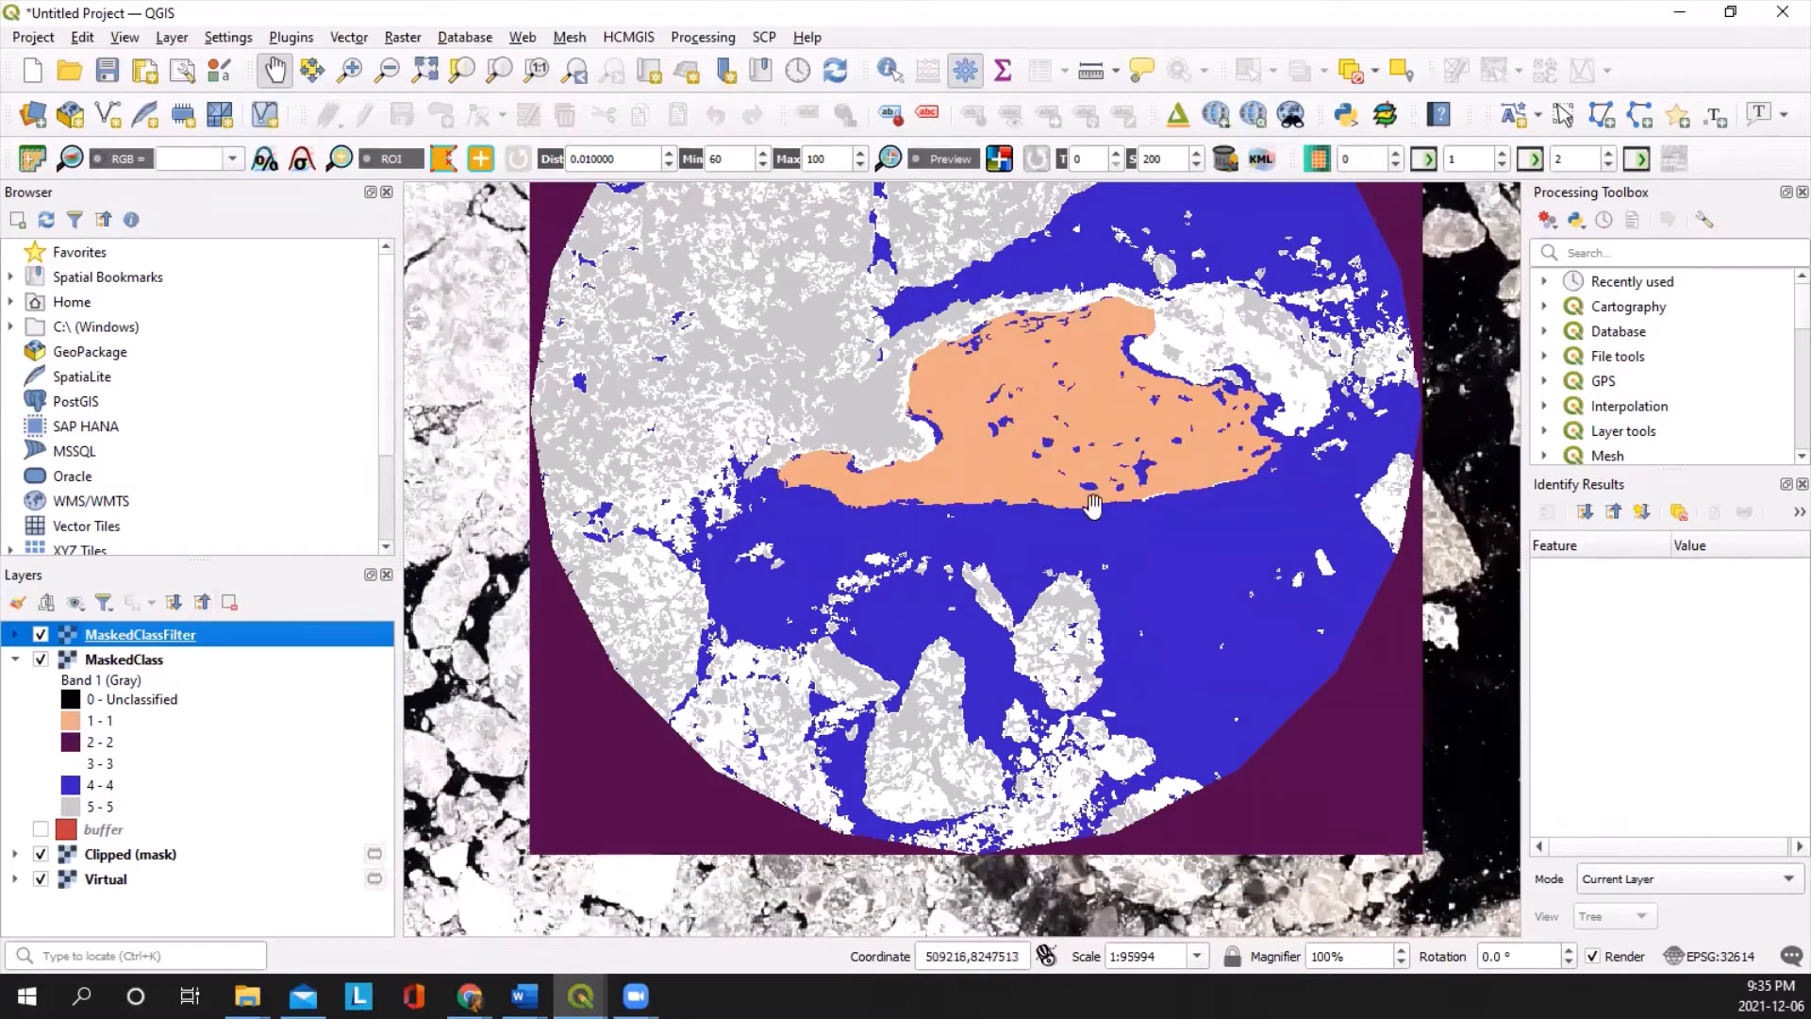
left_click_drag(1044, 411, 1004, 457)
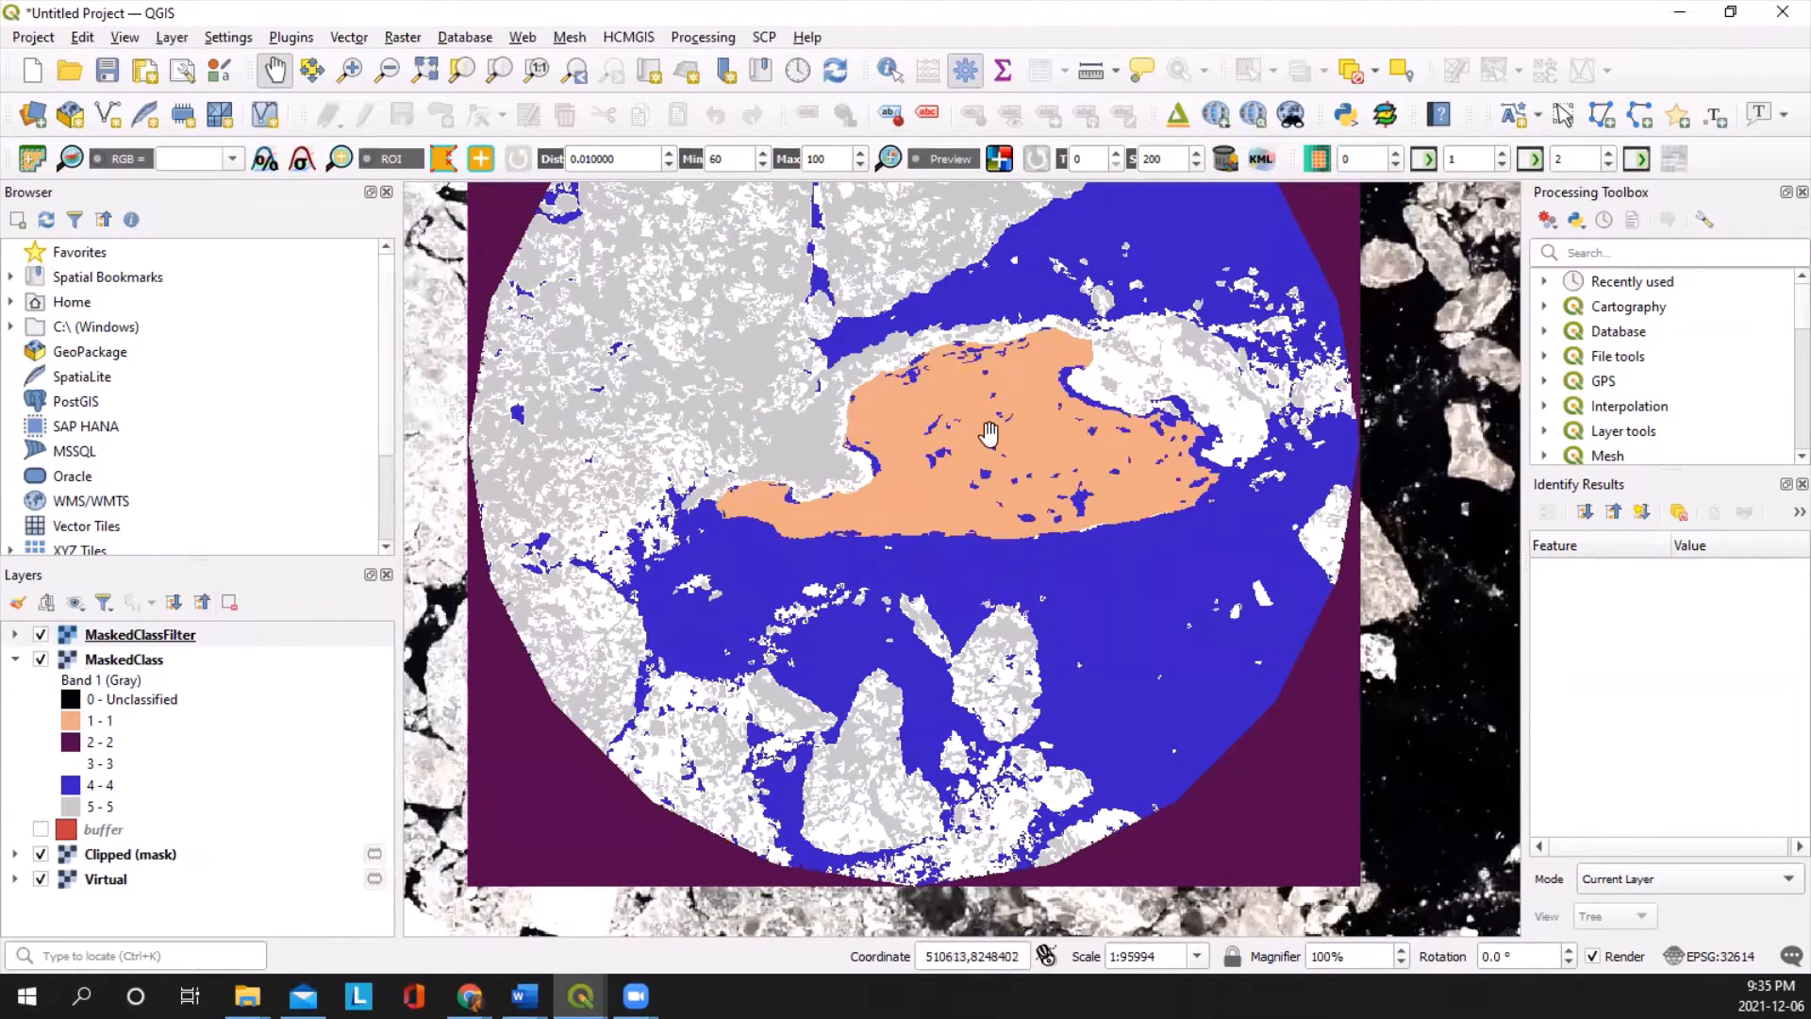
left_click_drag(987, 424, 1005, 491)
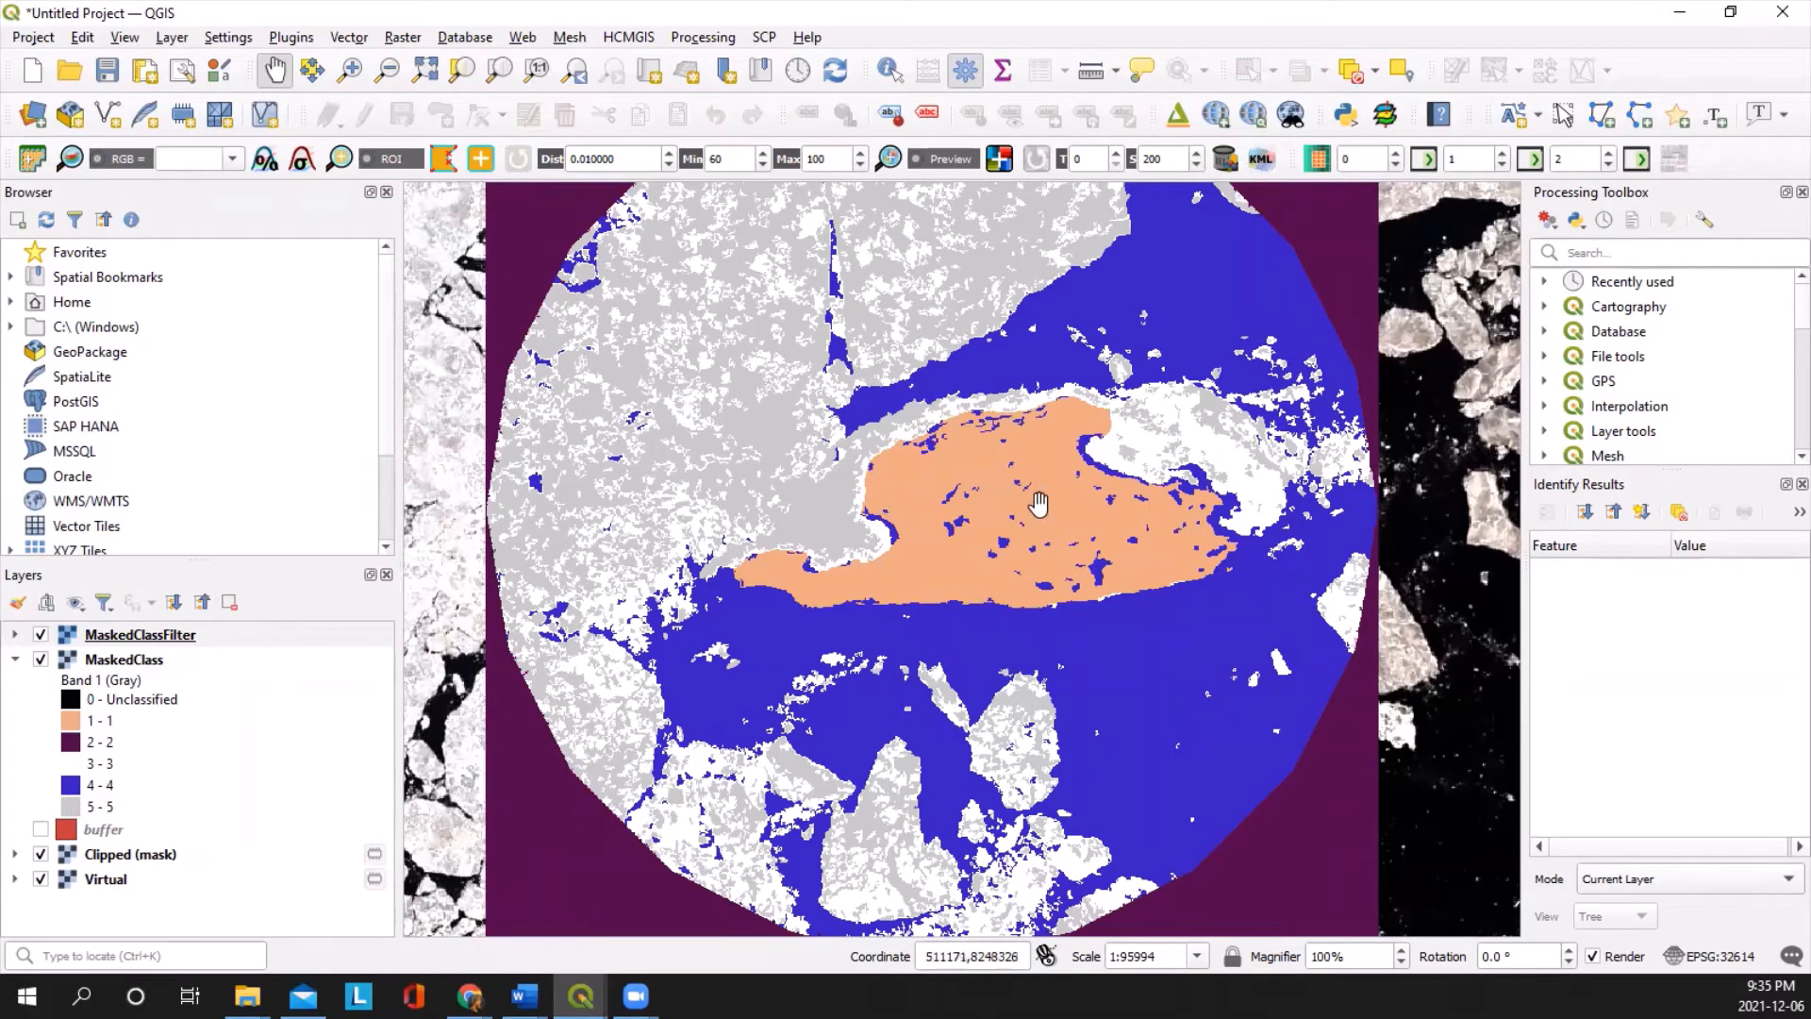
scroll(946, 461, "down", 1)
scroll(945, 490, "up", 1)
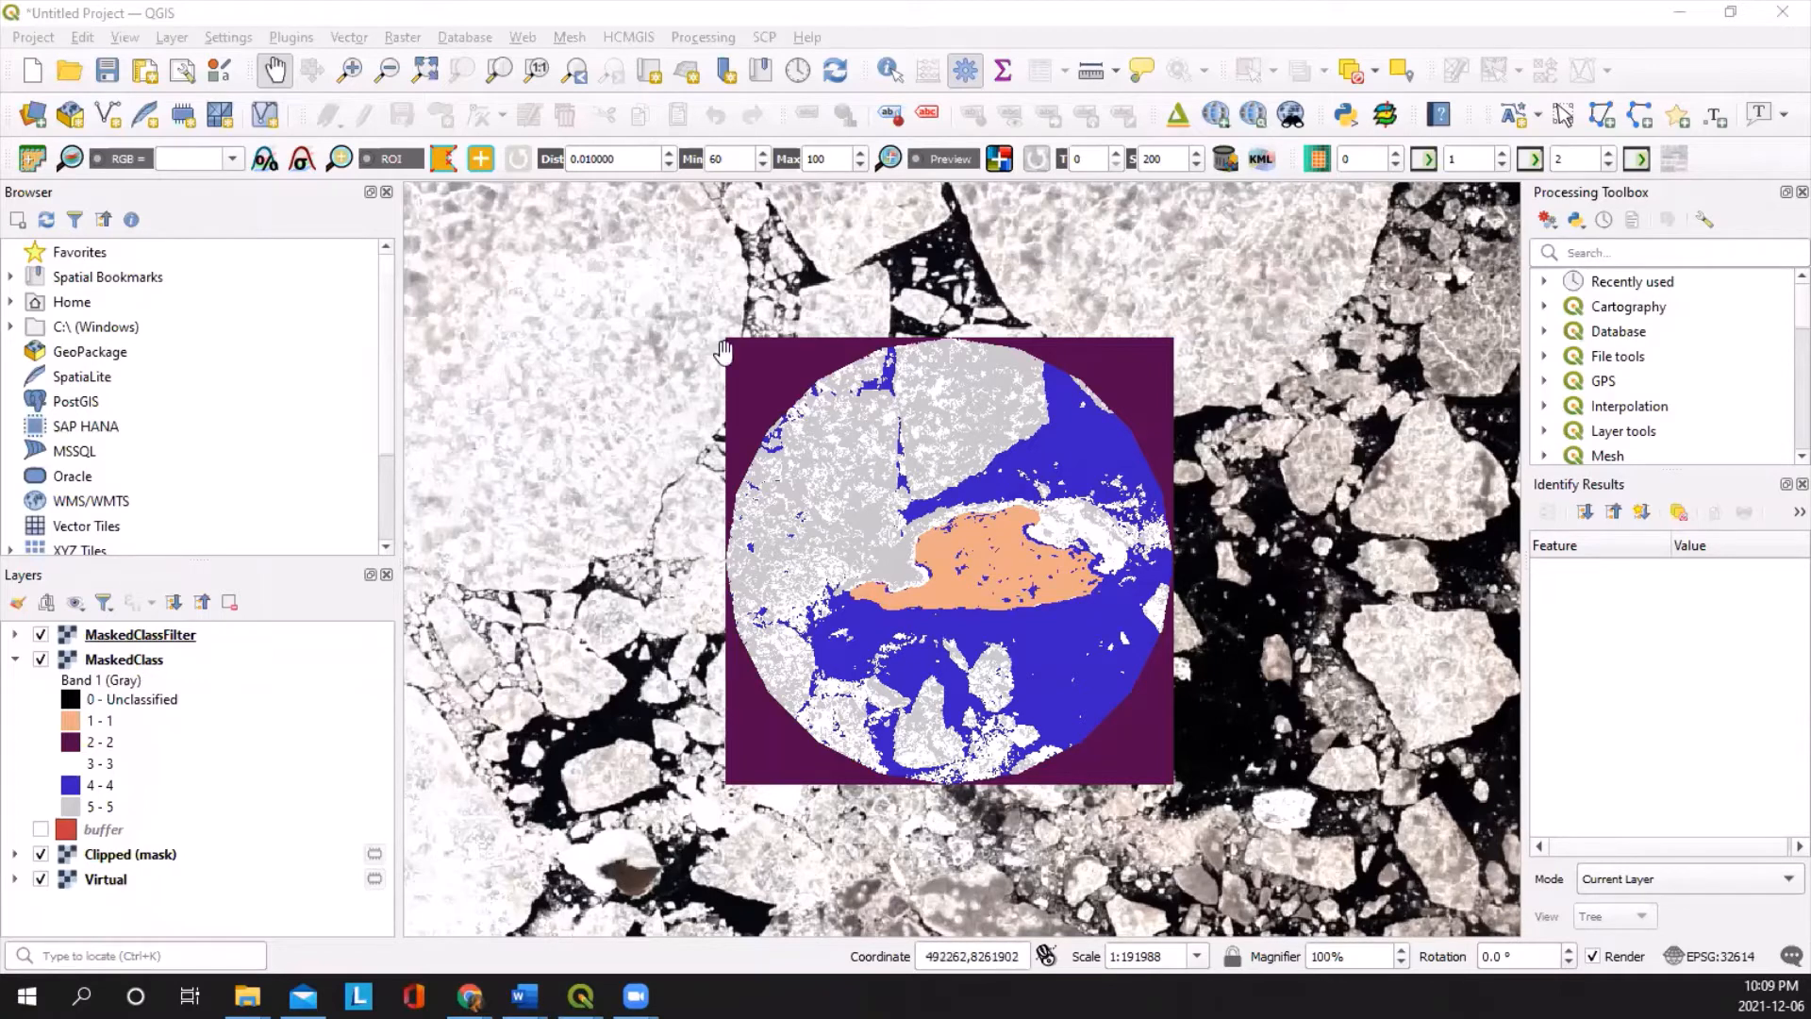
left_click_drag(842, 321, 828, 286)
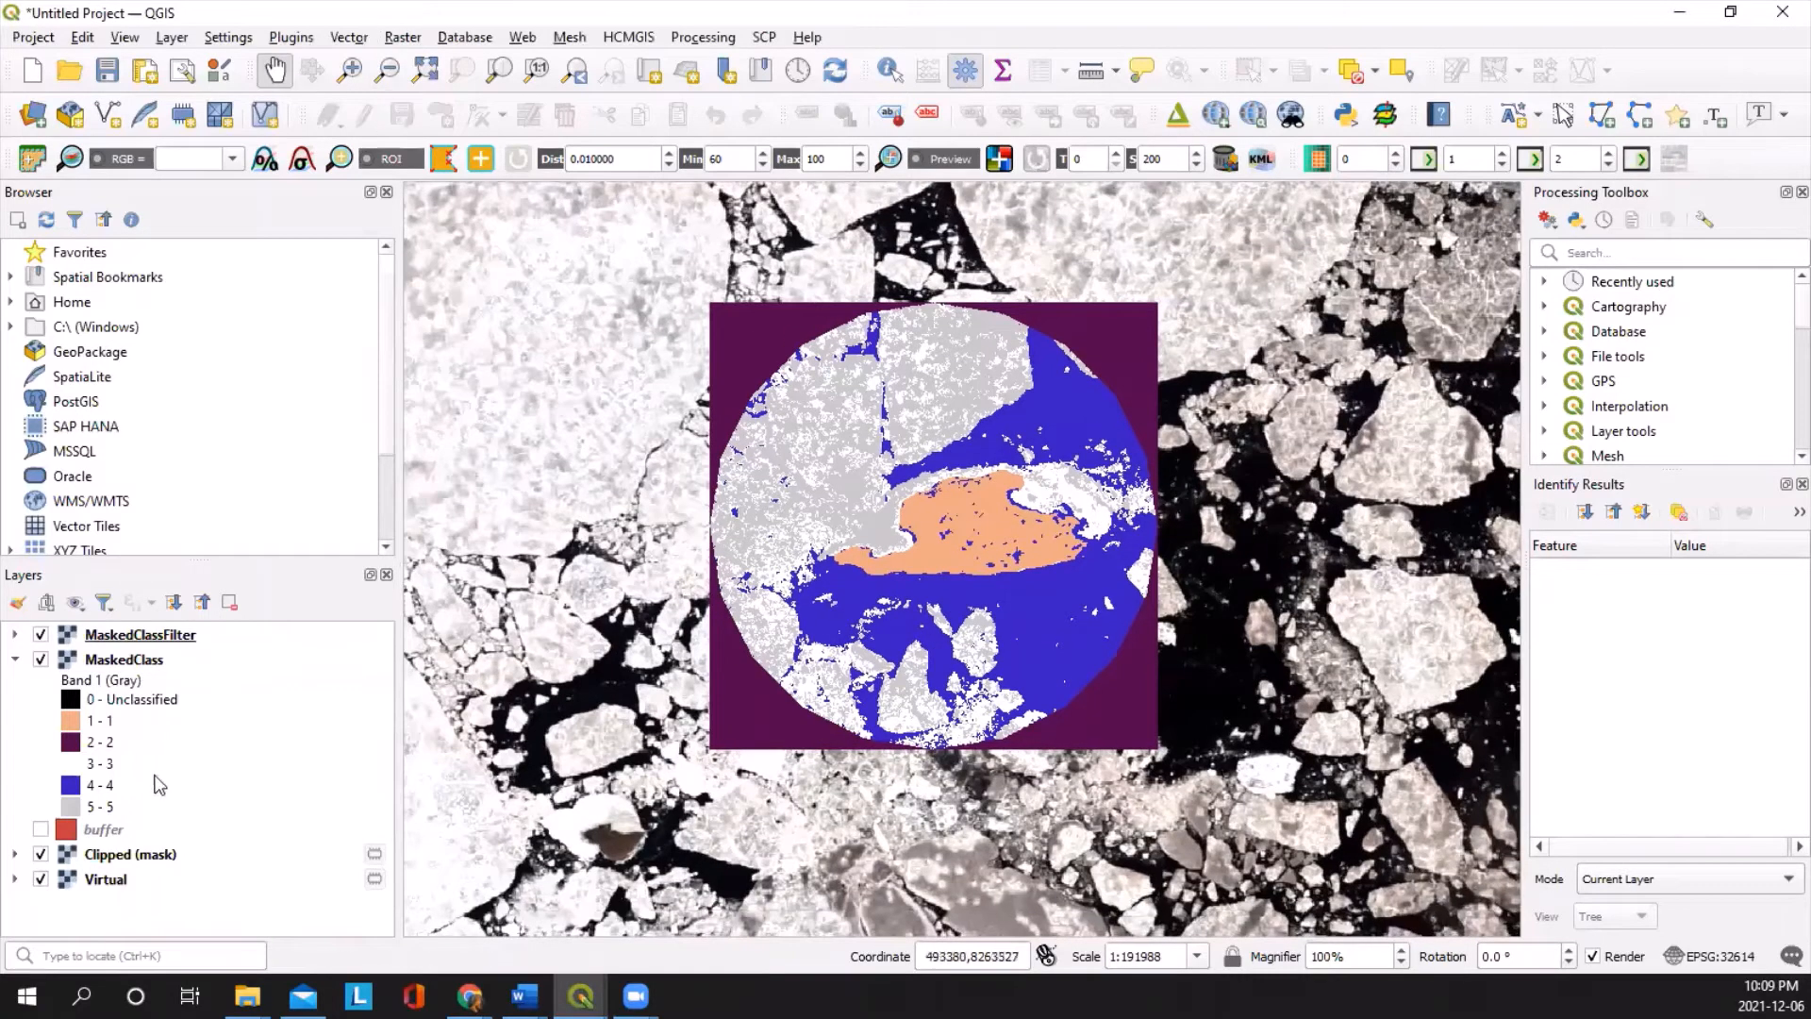
left_click(40, 879)
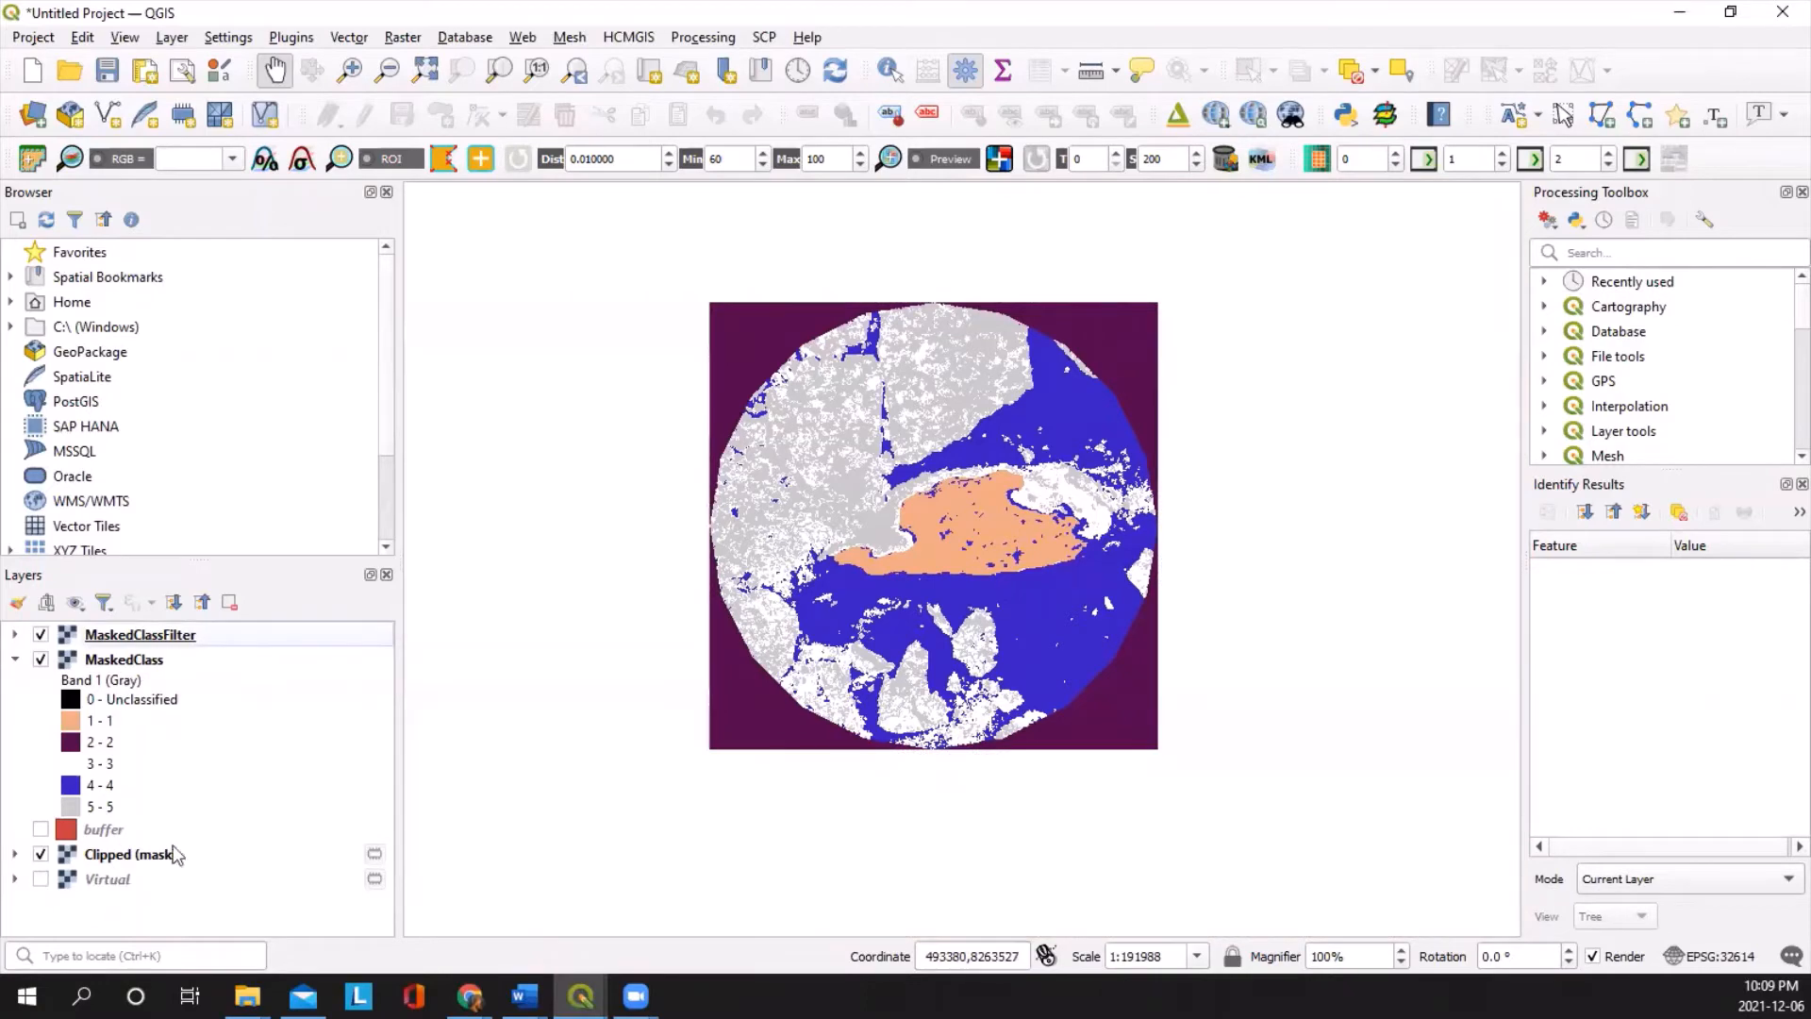
Step: Polygonize Band 1 of MaskedClassFilter into a temporary vector layer with a DN field, and close the tool
left_click(403, 38)
mouse_move(566, 275)
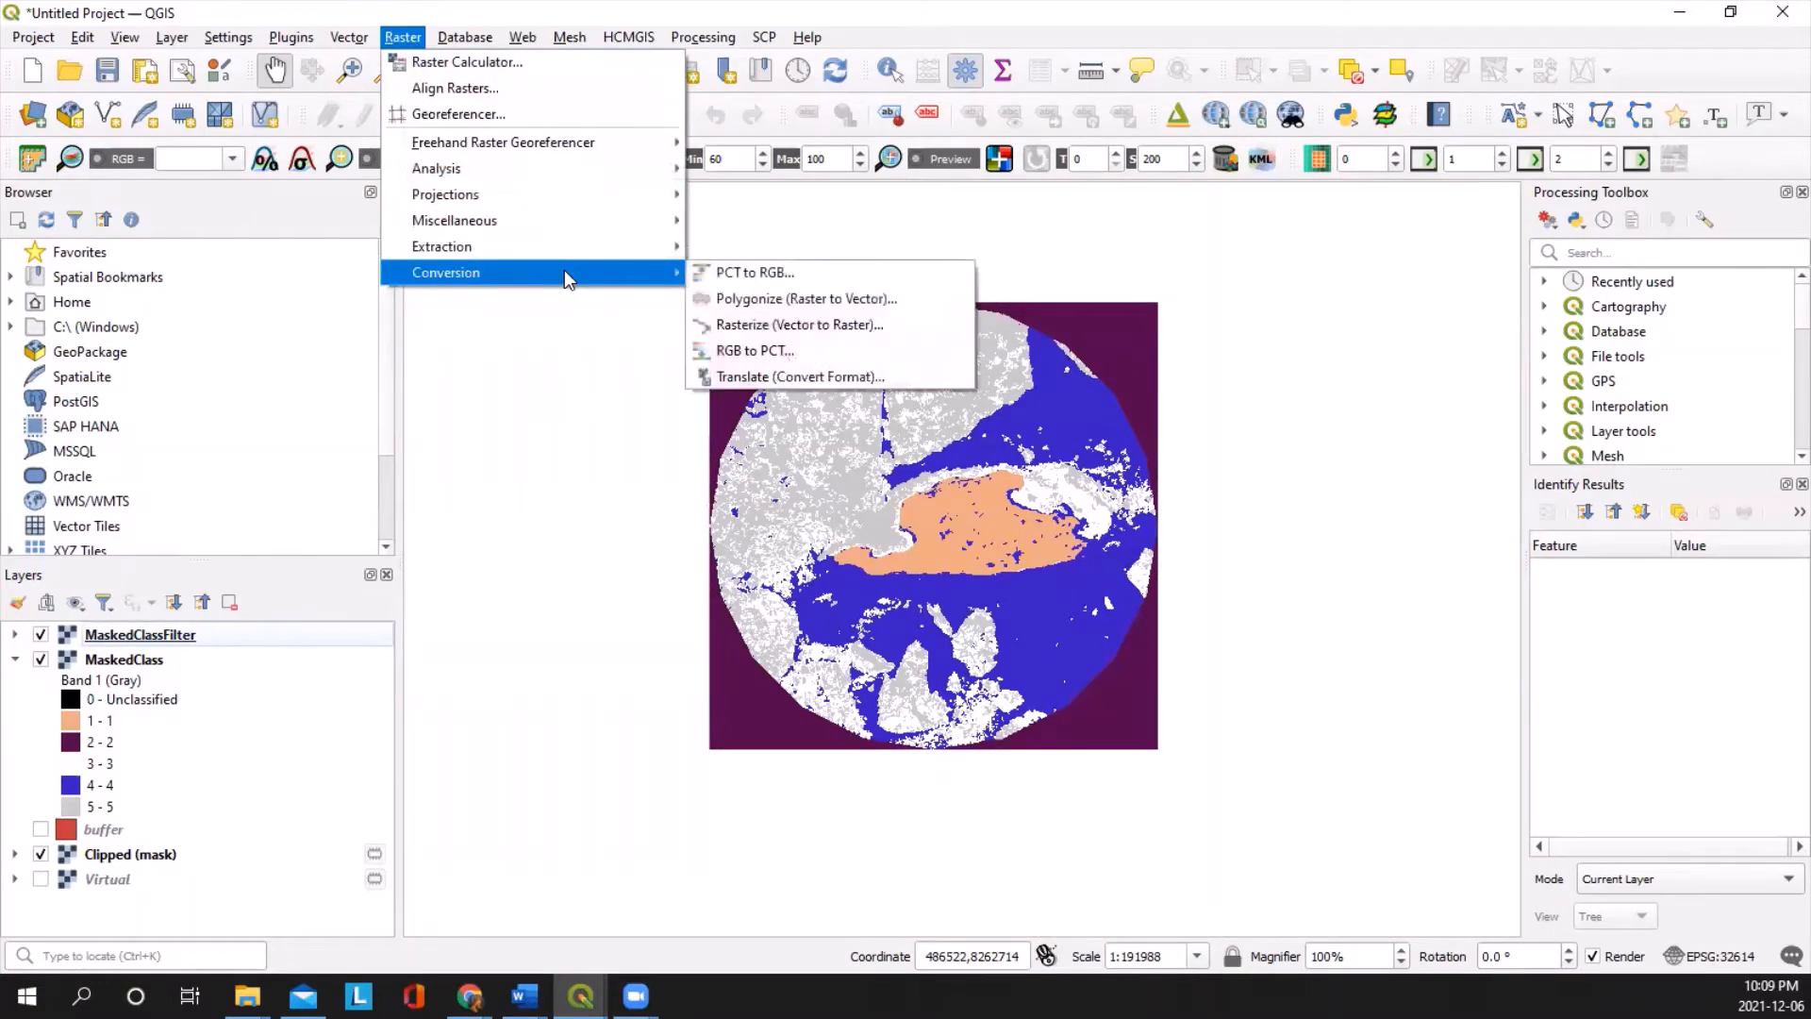
left_click(790, 309)
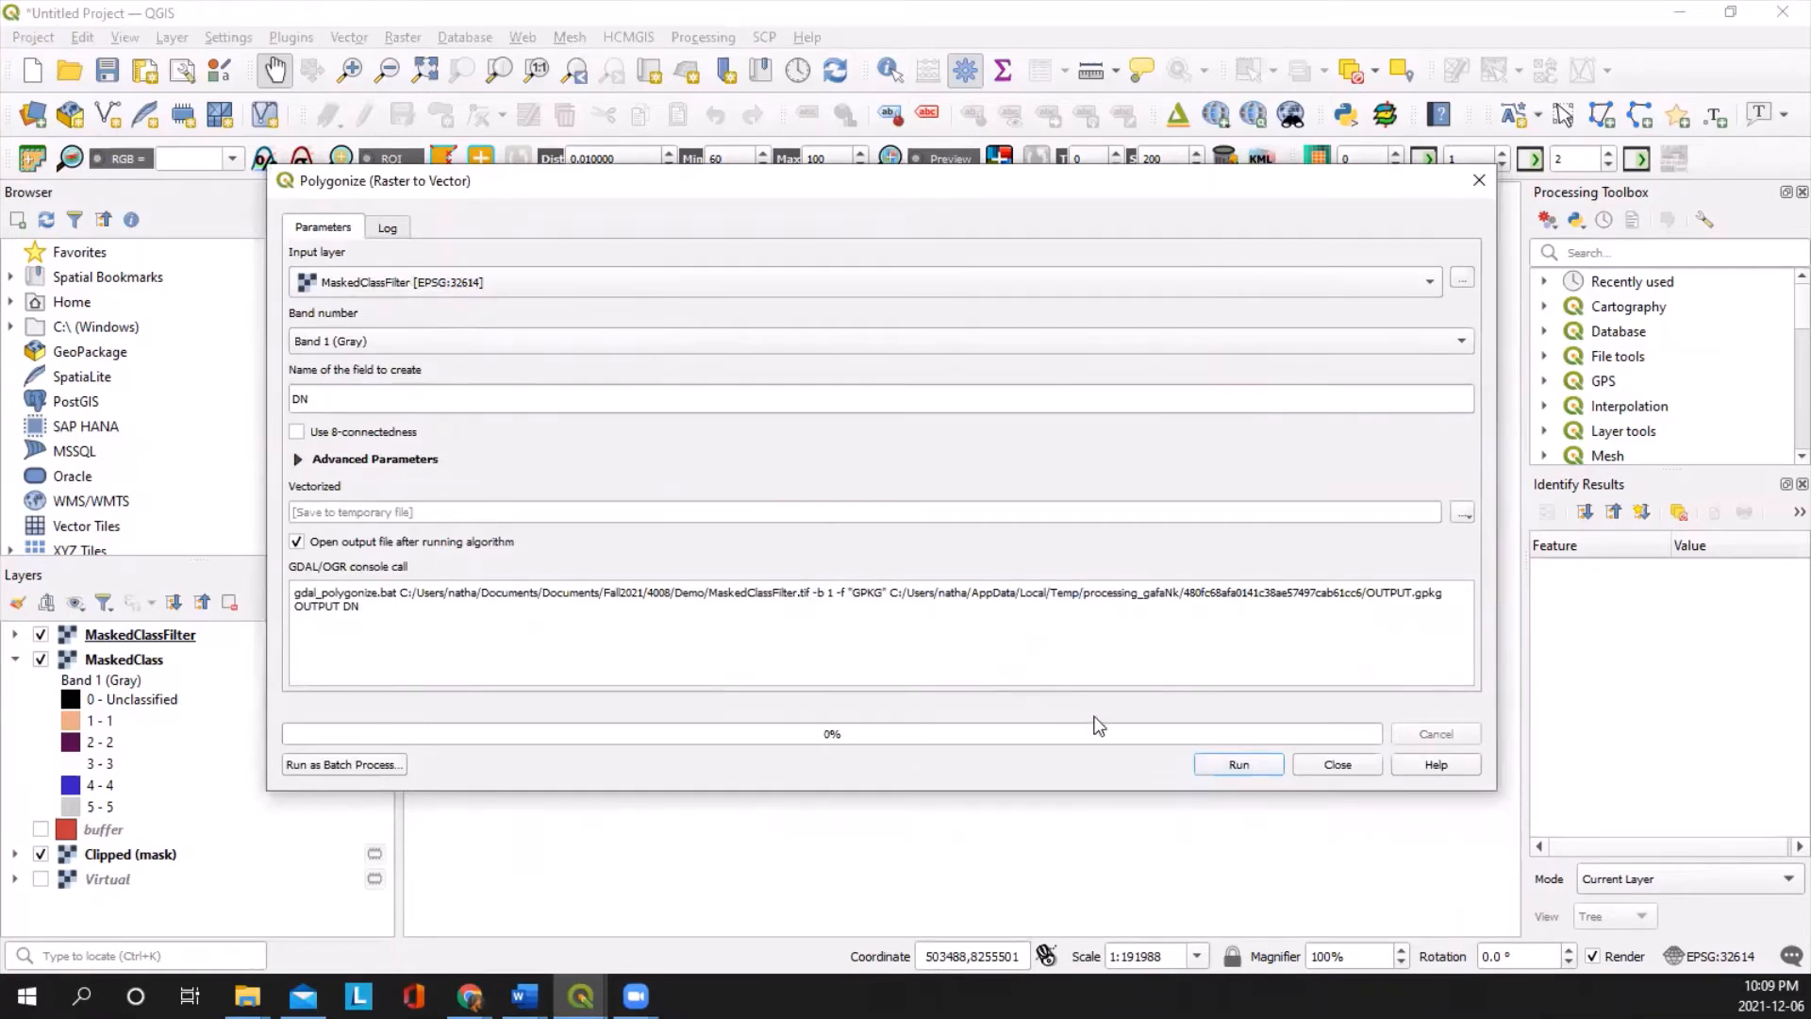
left_click(1271, 764)
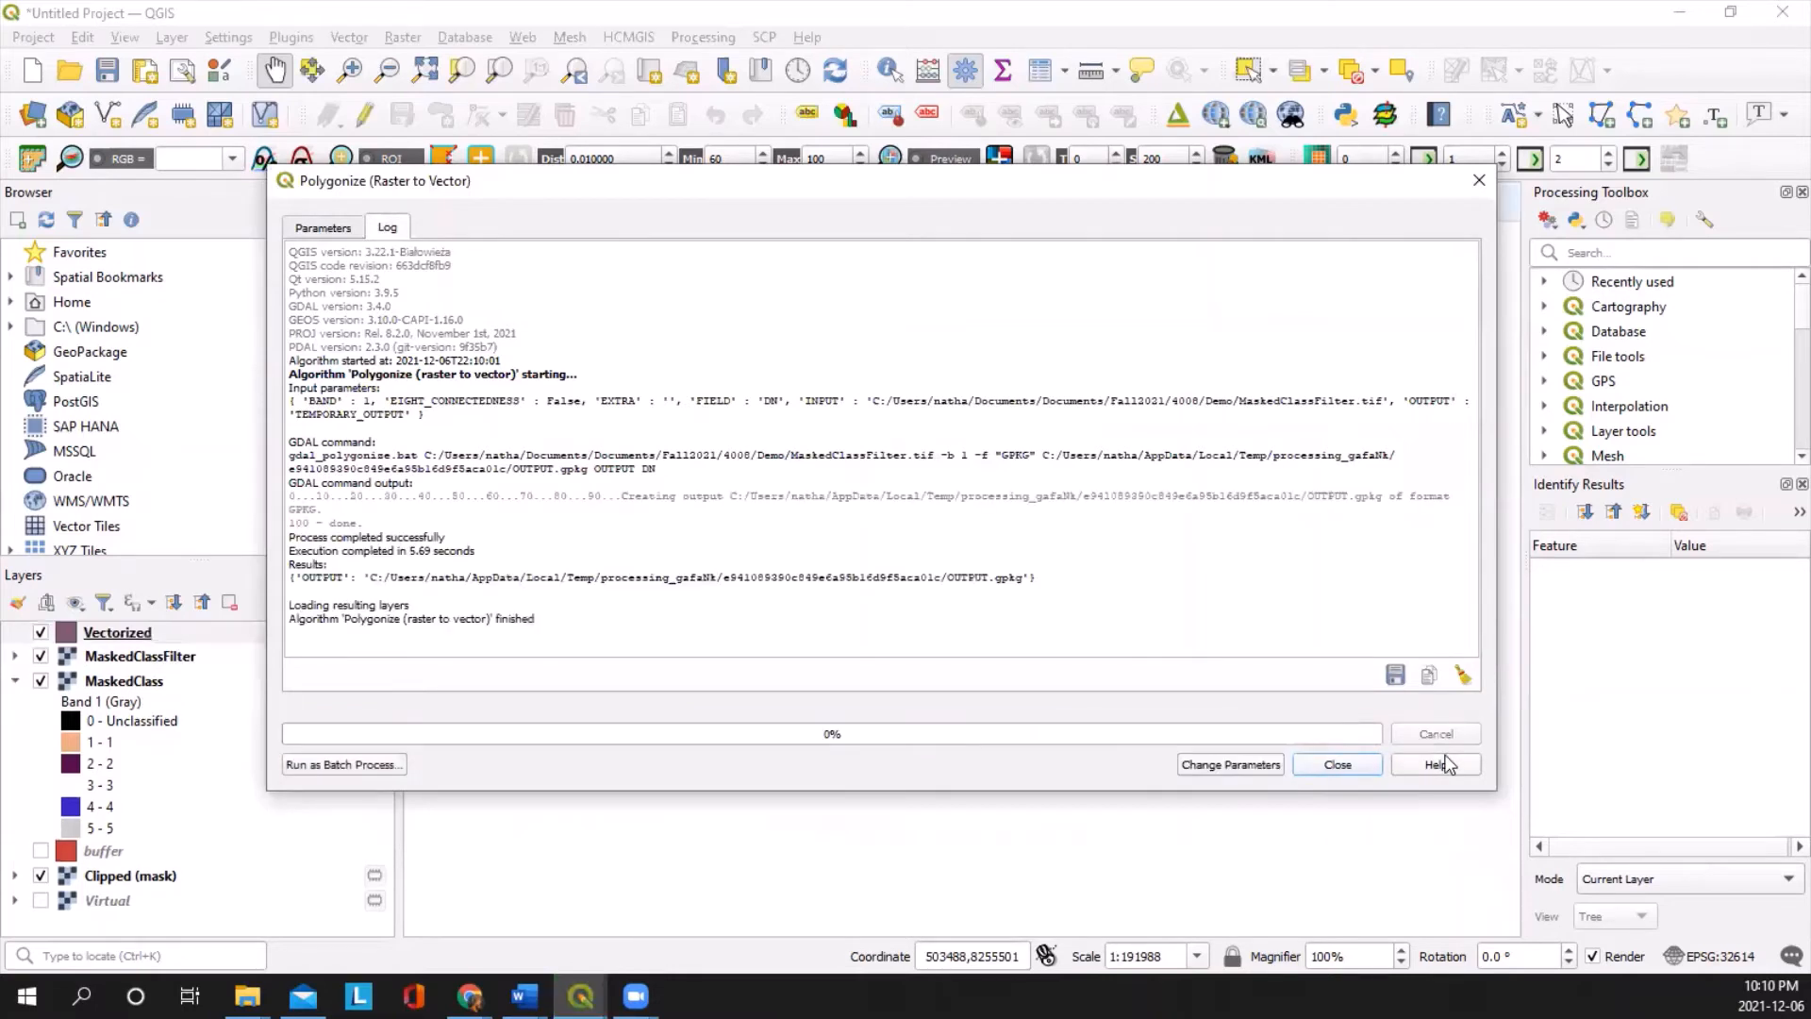
left_click(1356, 766)
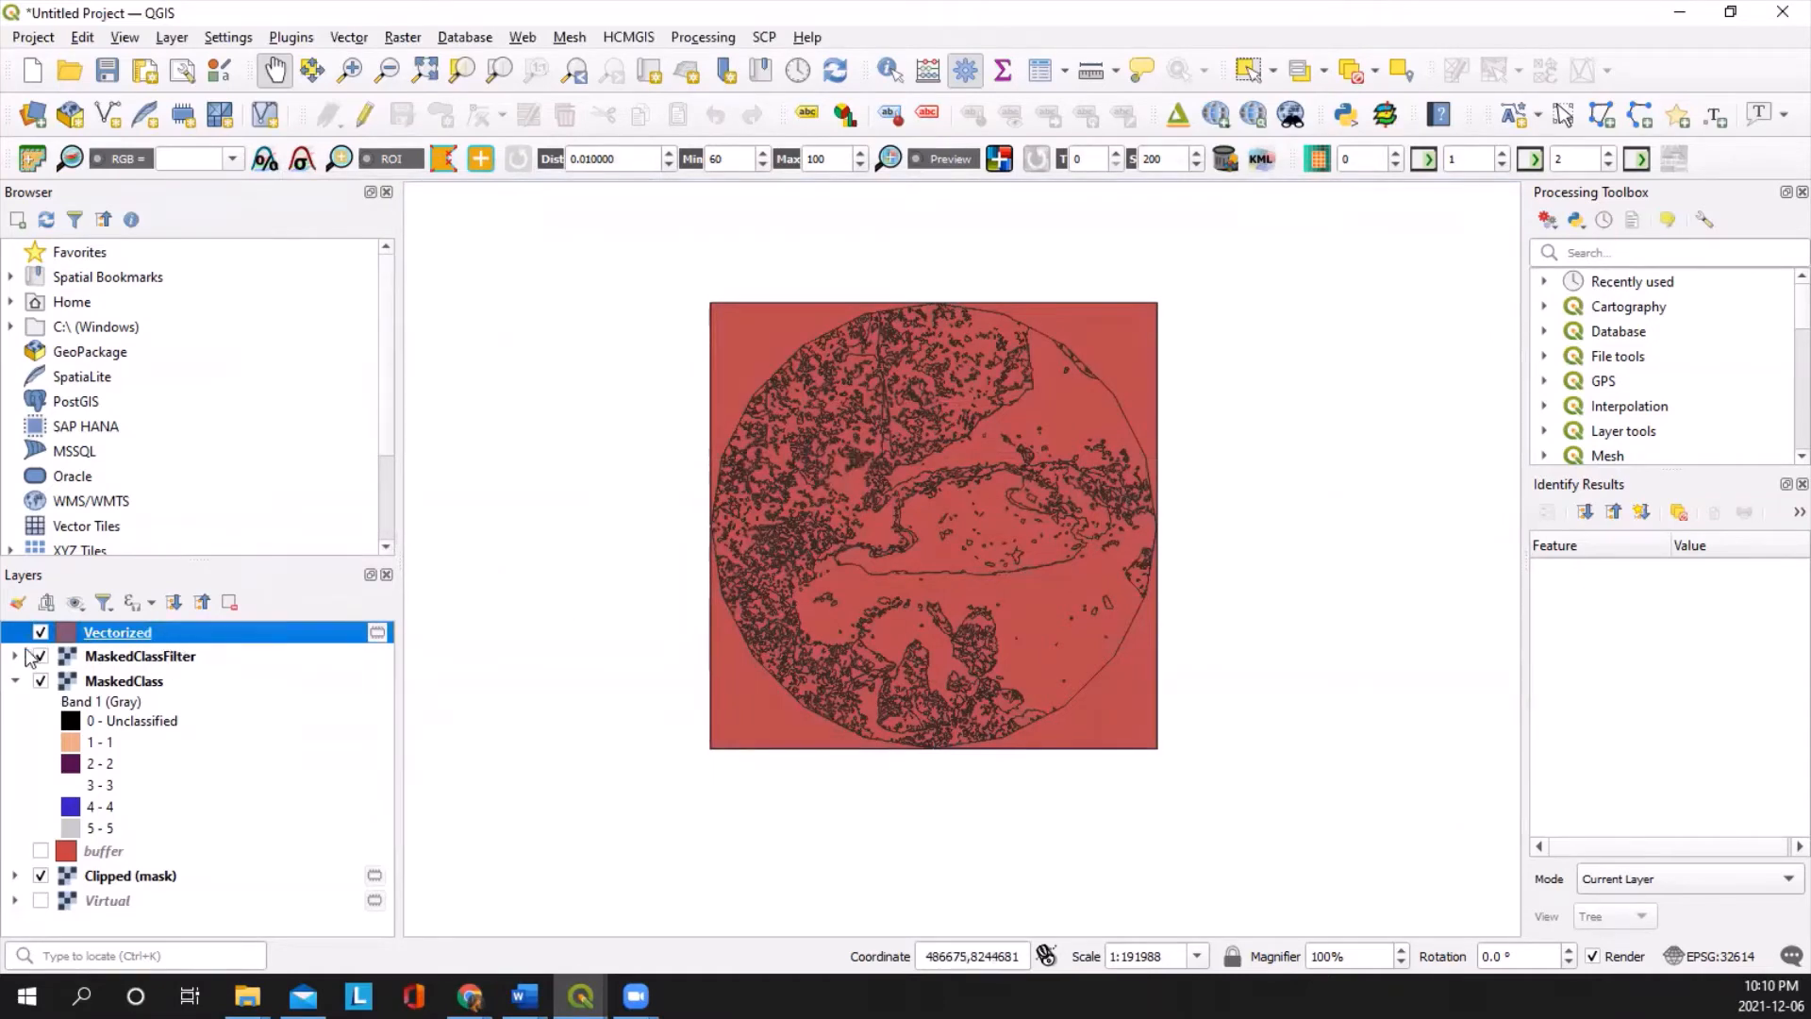
Step: Style the Vectorized layer as Categorized by the DN field with random colors, and look over the classified polygons
double_click(201, 636)
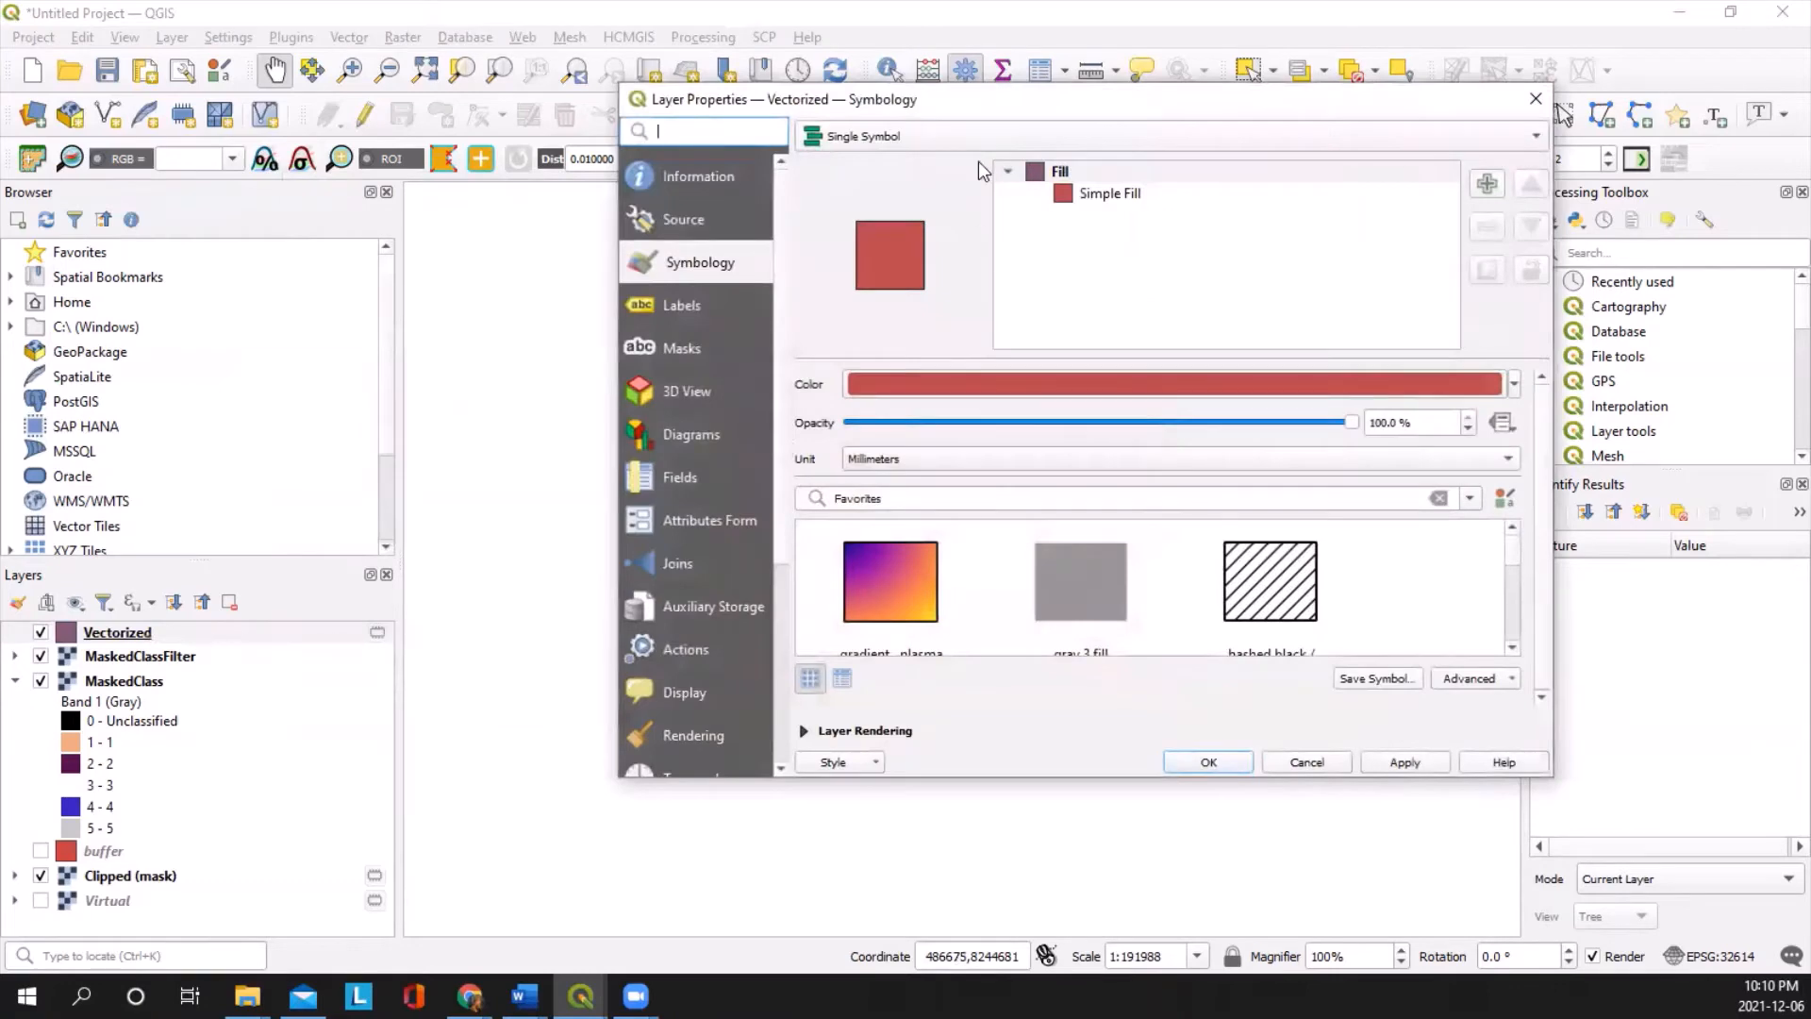
left_click(994, 134)
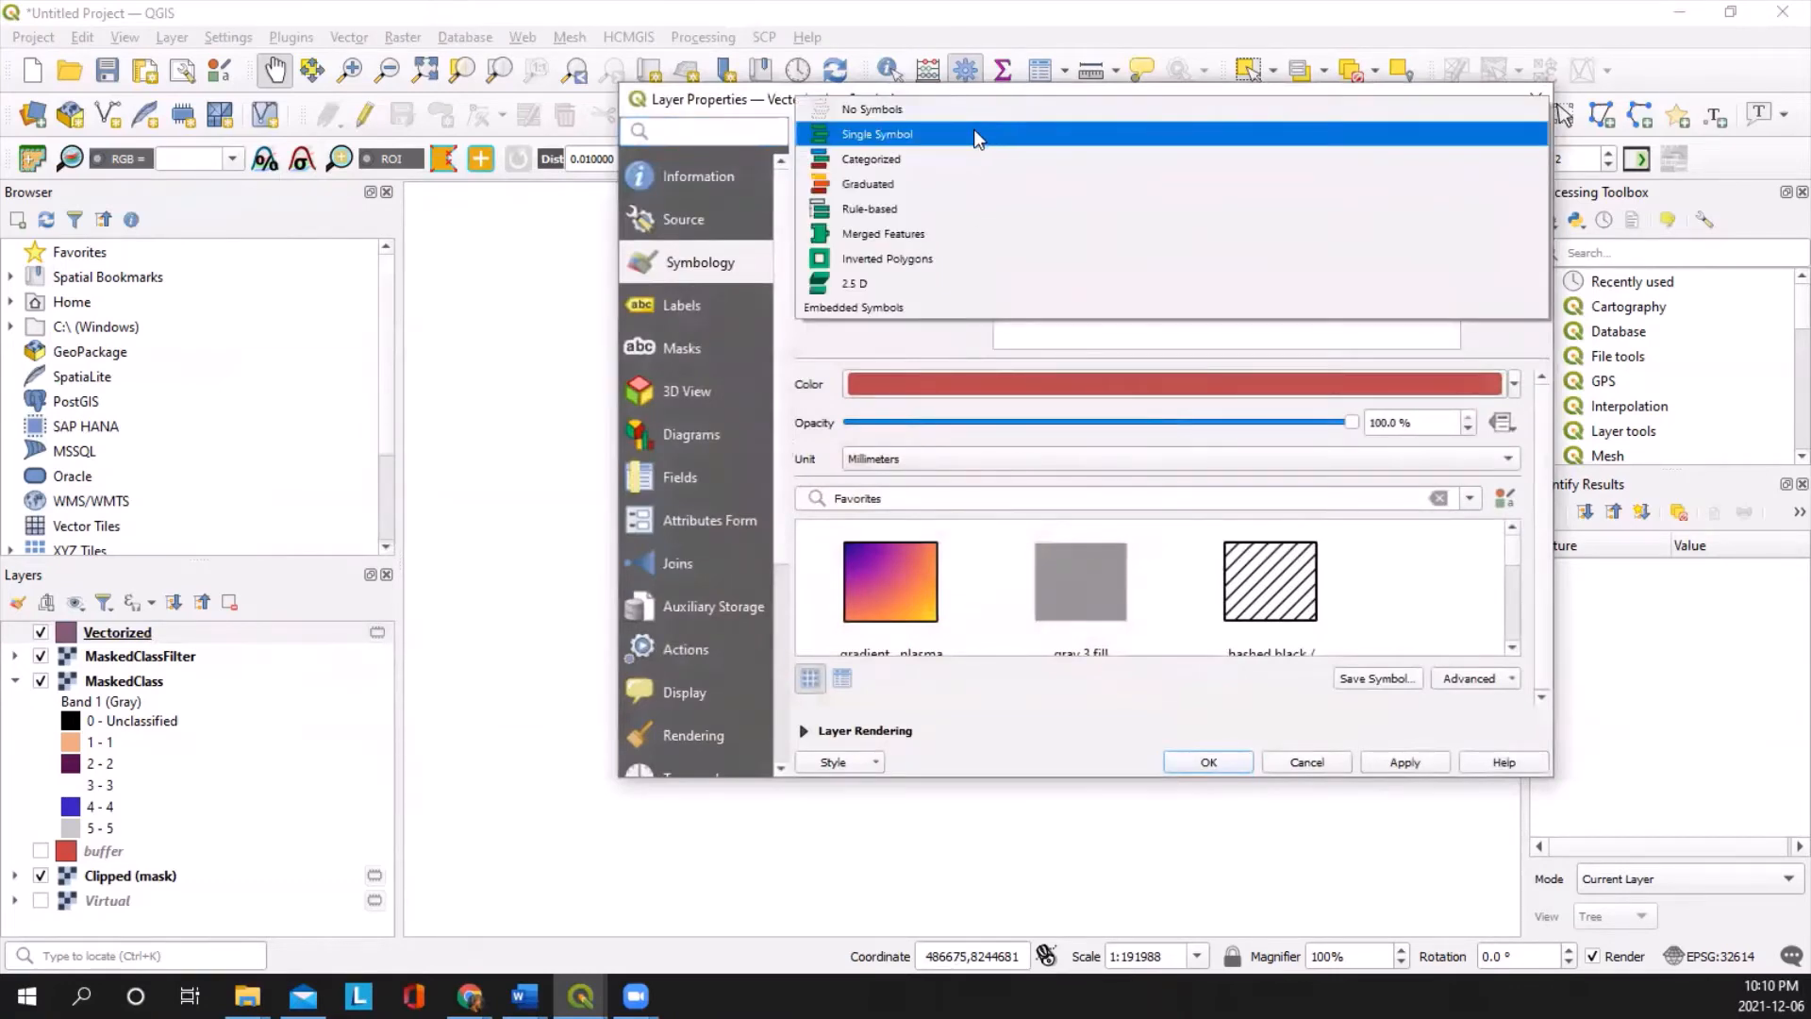
left_click(917, 156)
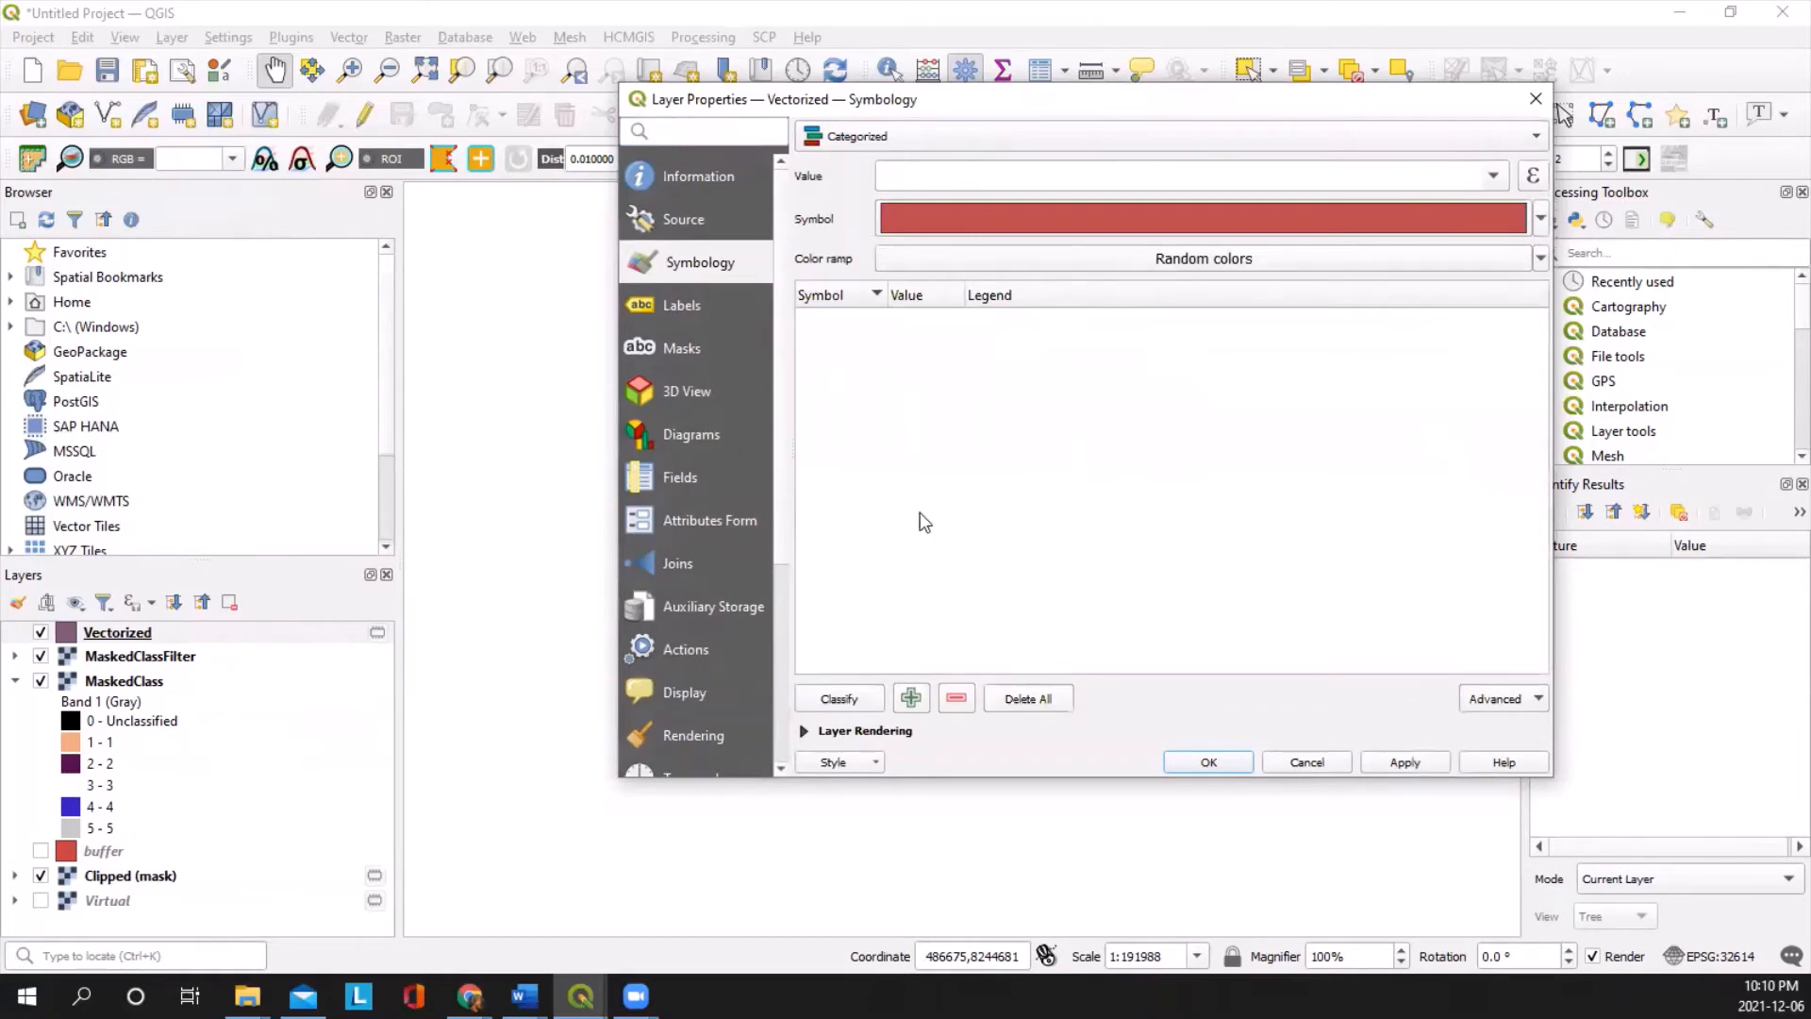
left_click(1449, 187)
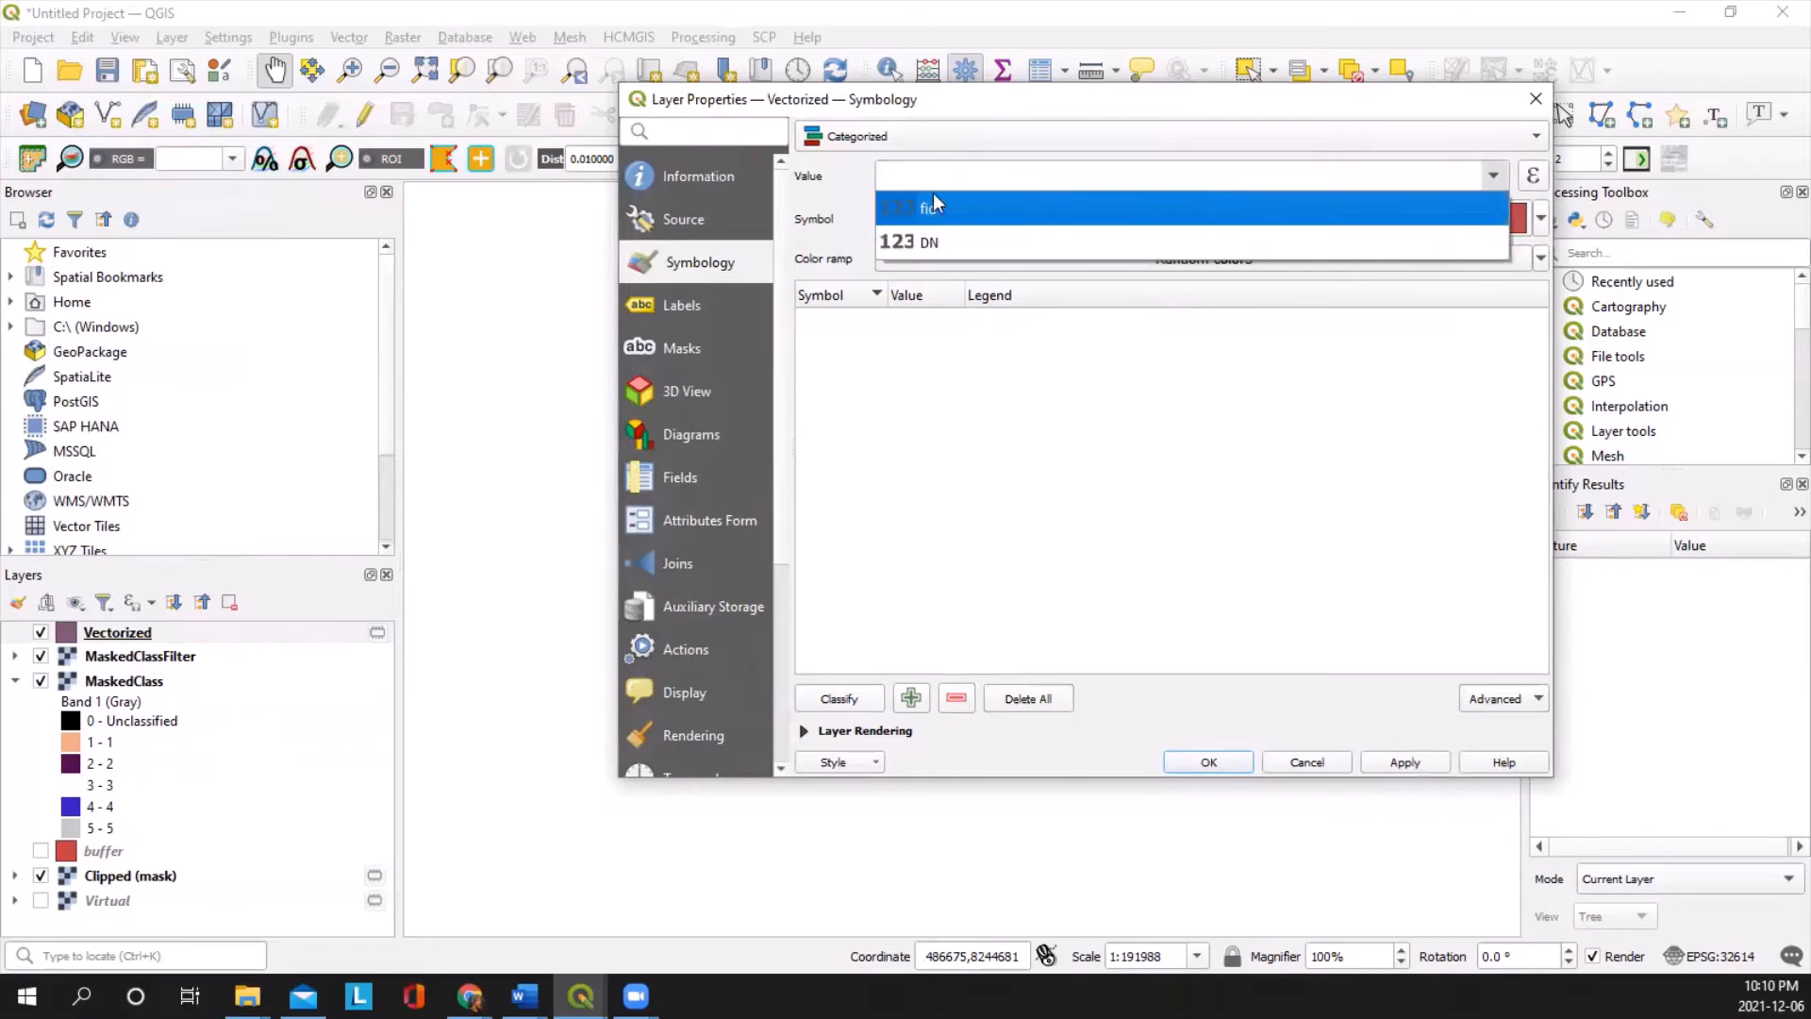
left_click(935, 247)
left_click(852, 699)
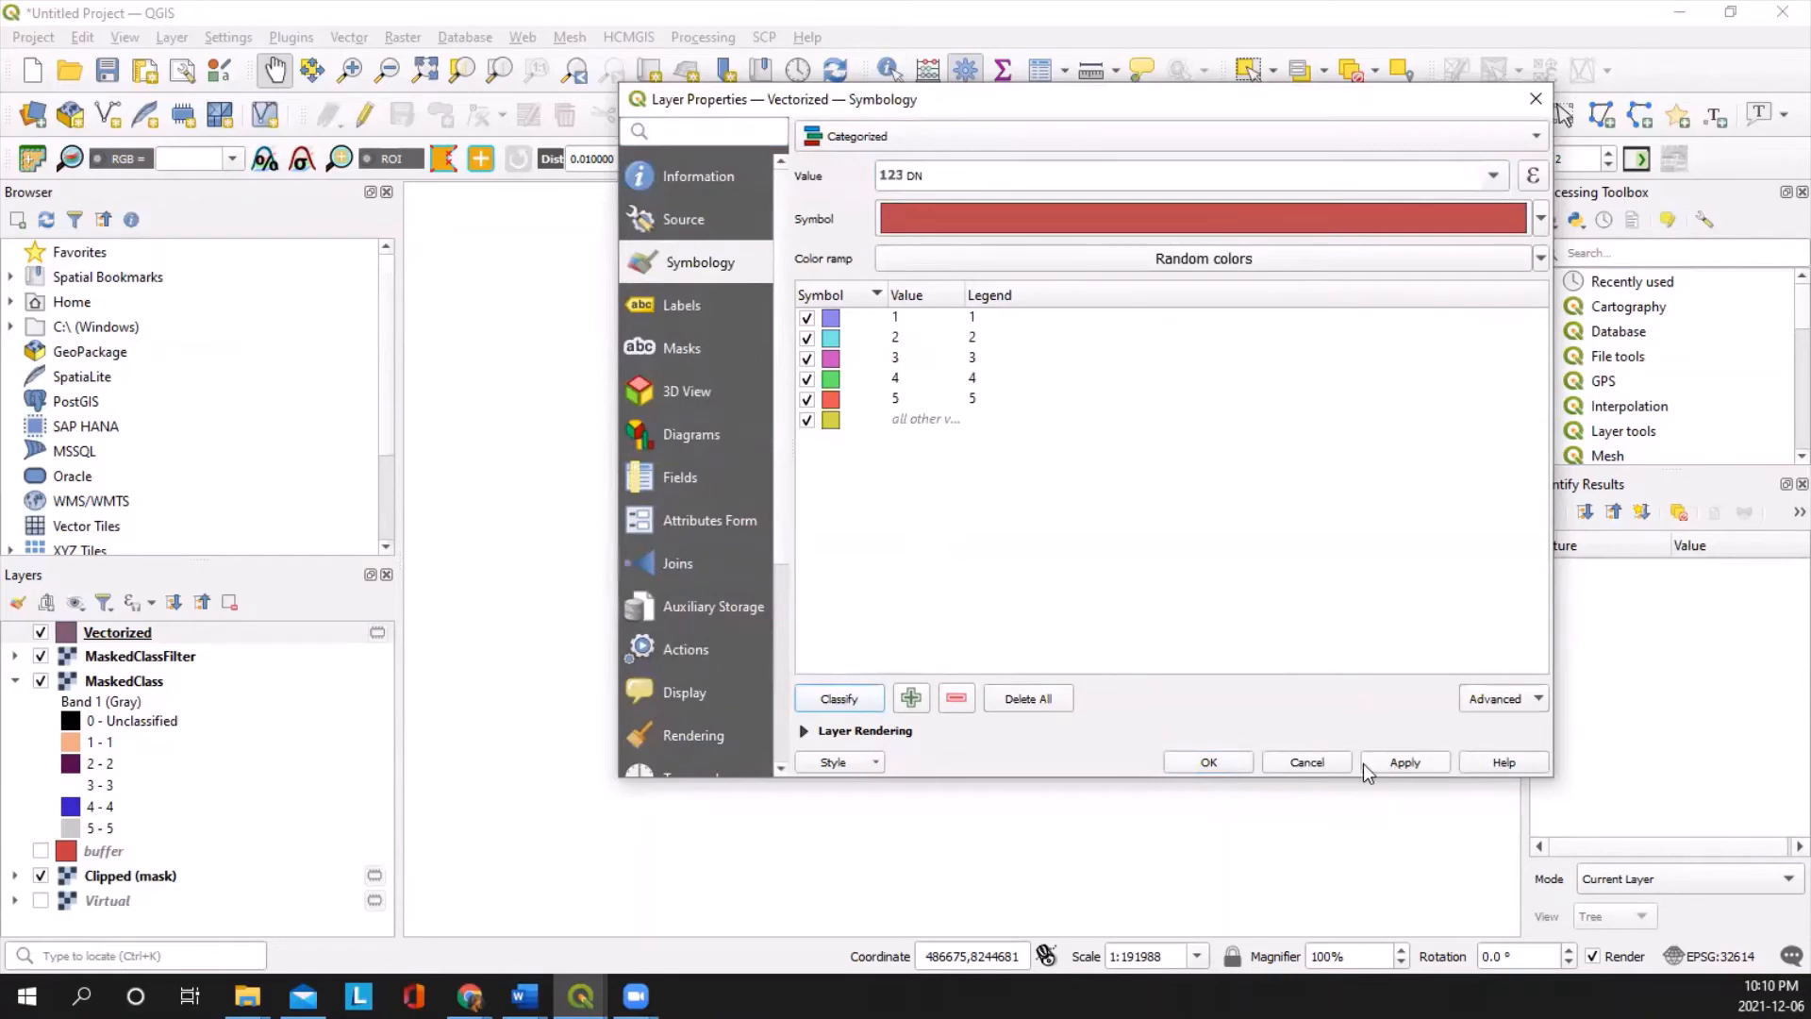
left_click(1209, 763)
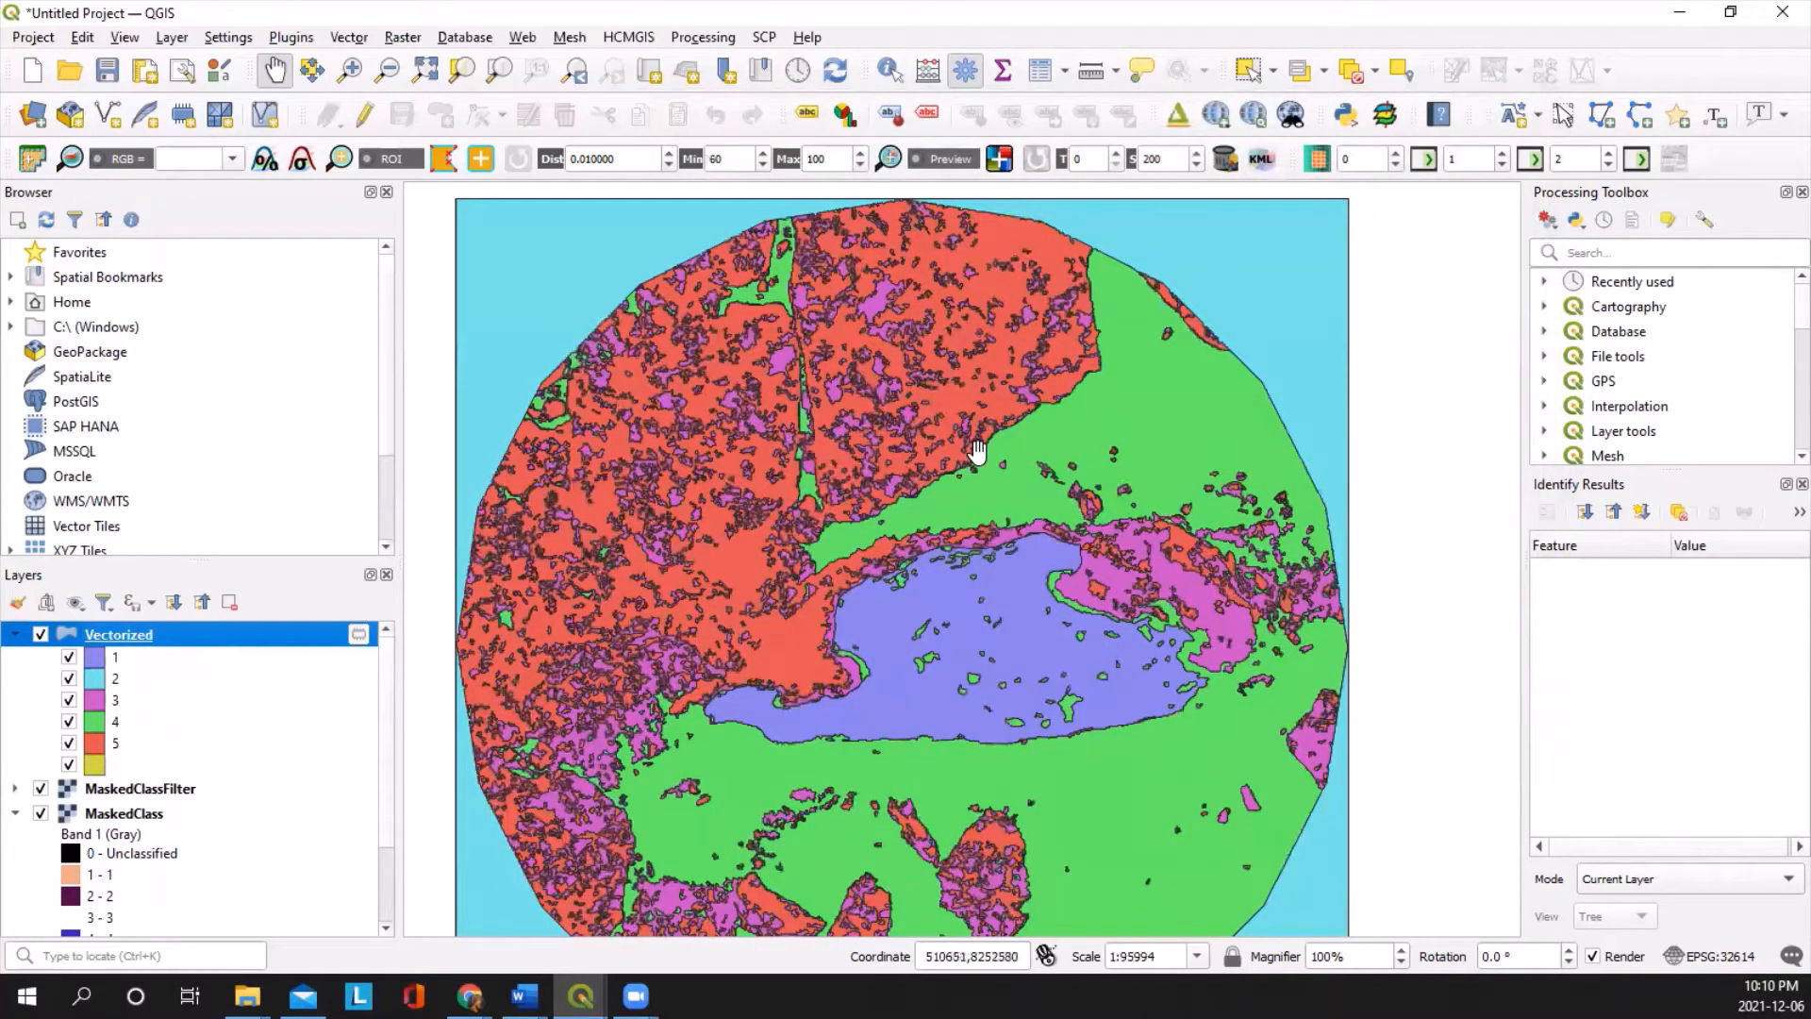
scroll(982, 653, "down", 1)
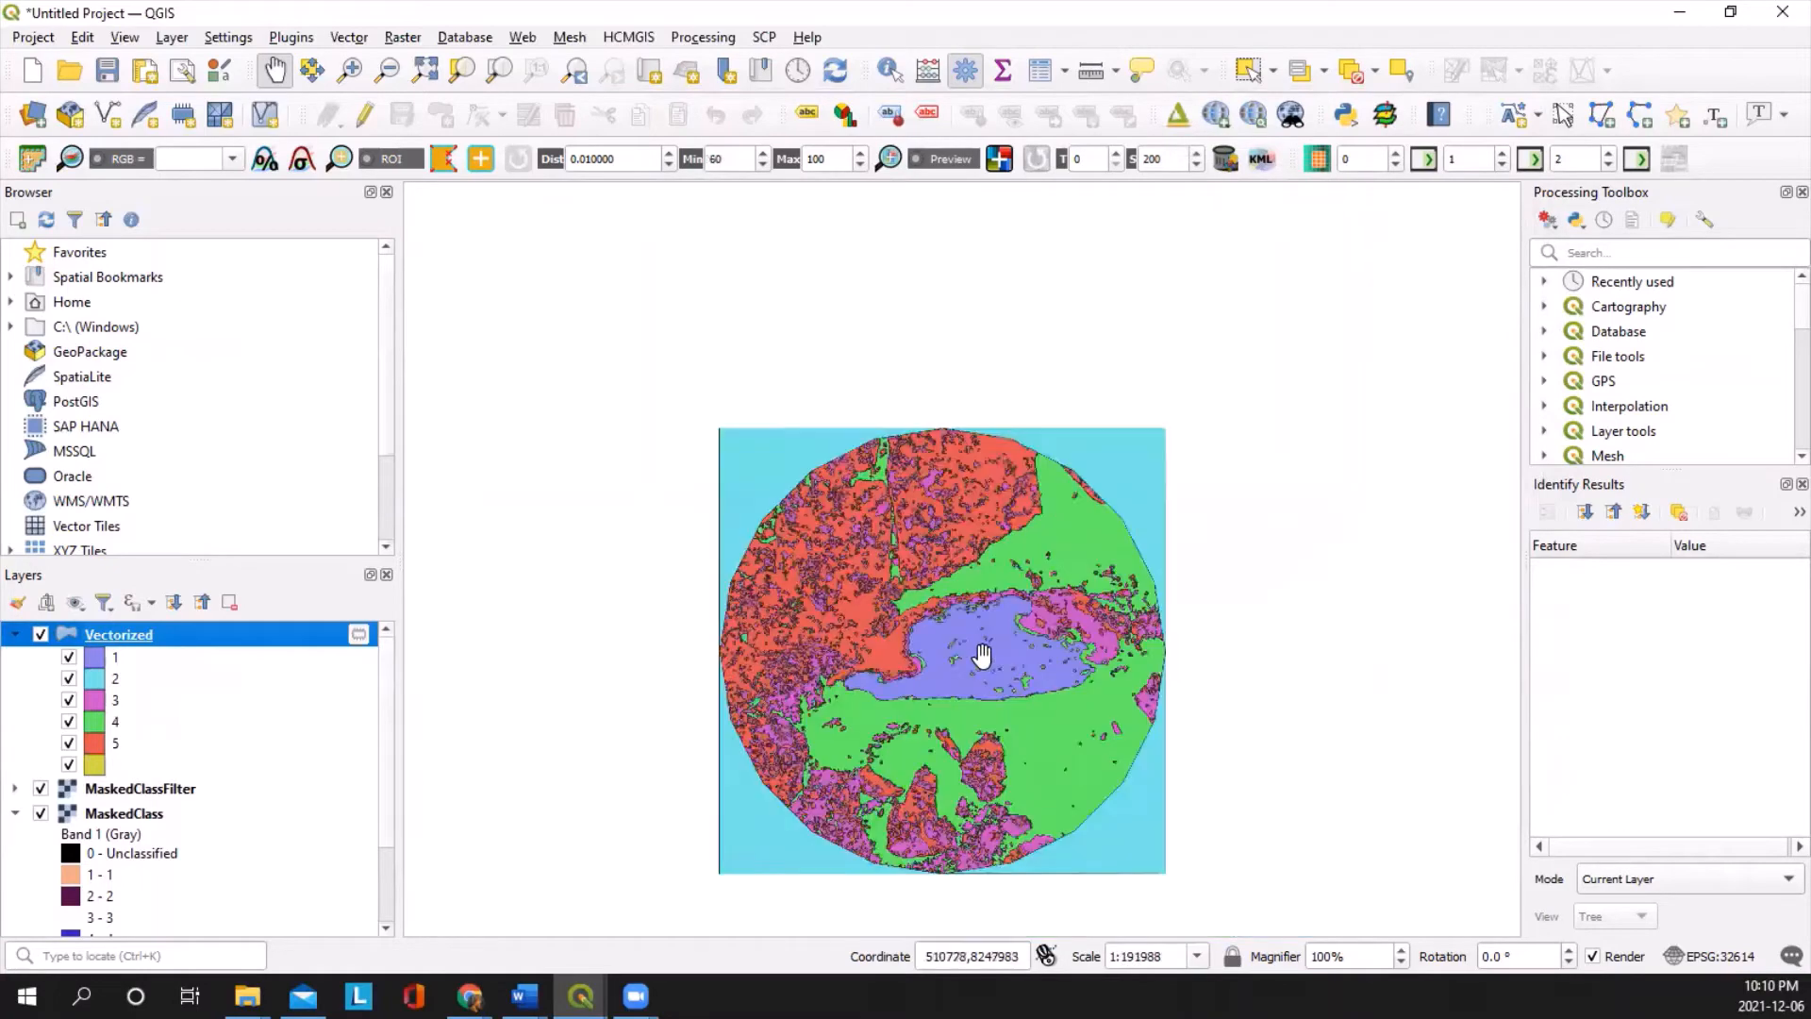
left_click_drag(1109, 546, 1127, 446)
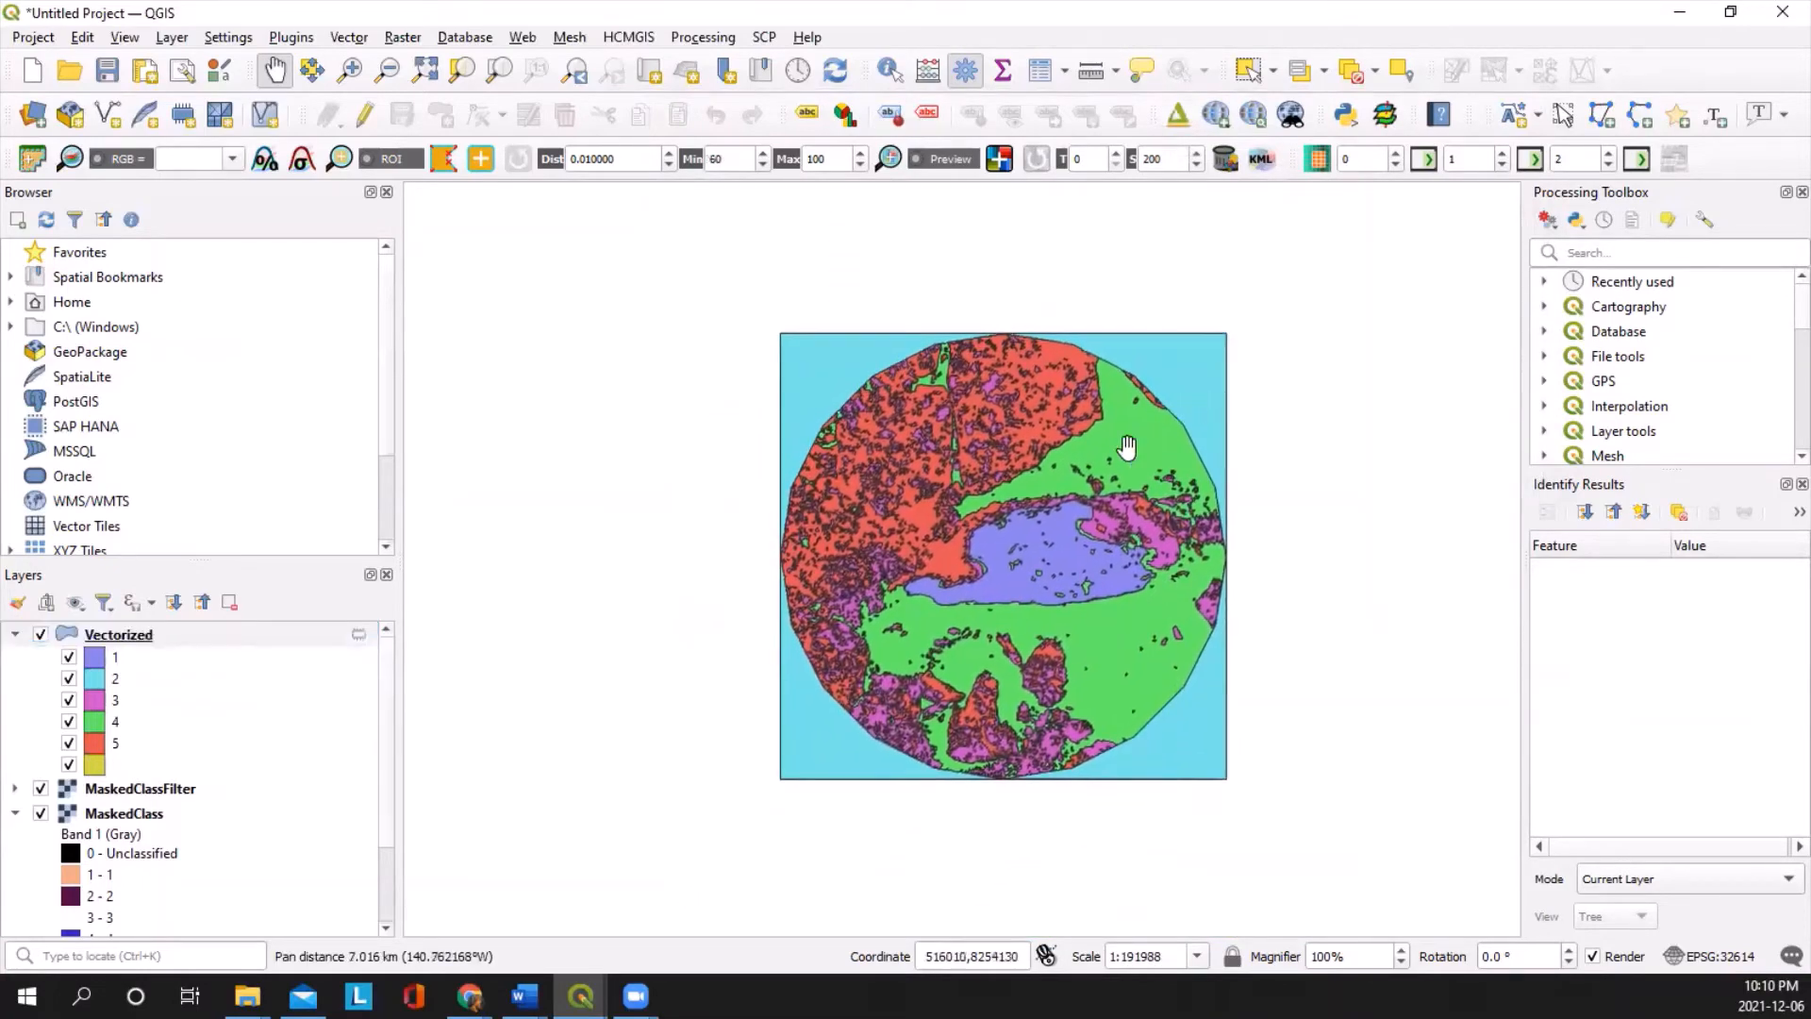
scroll(998, 521, "up", 1)
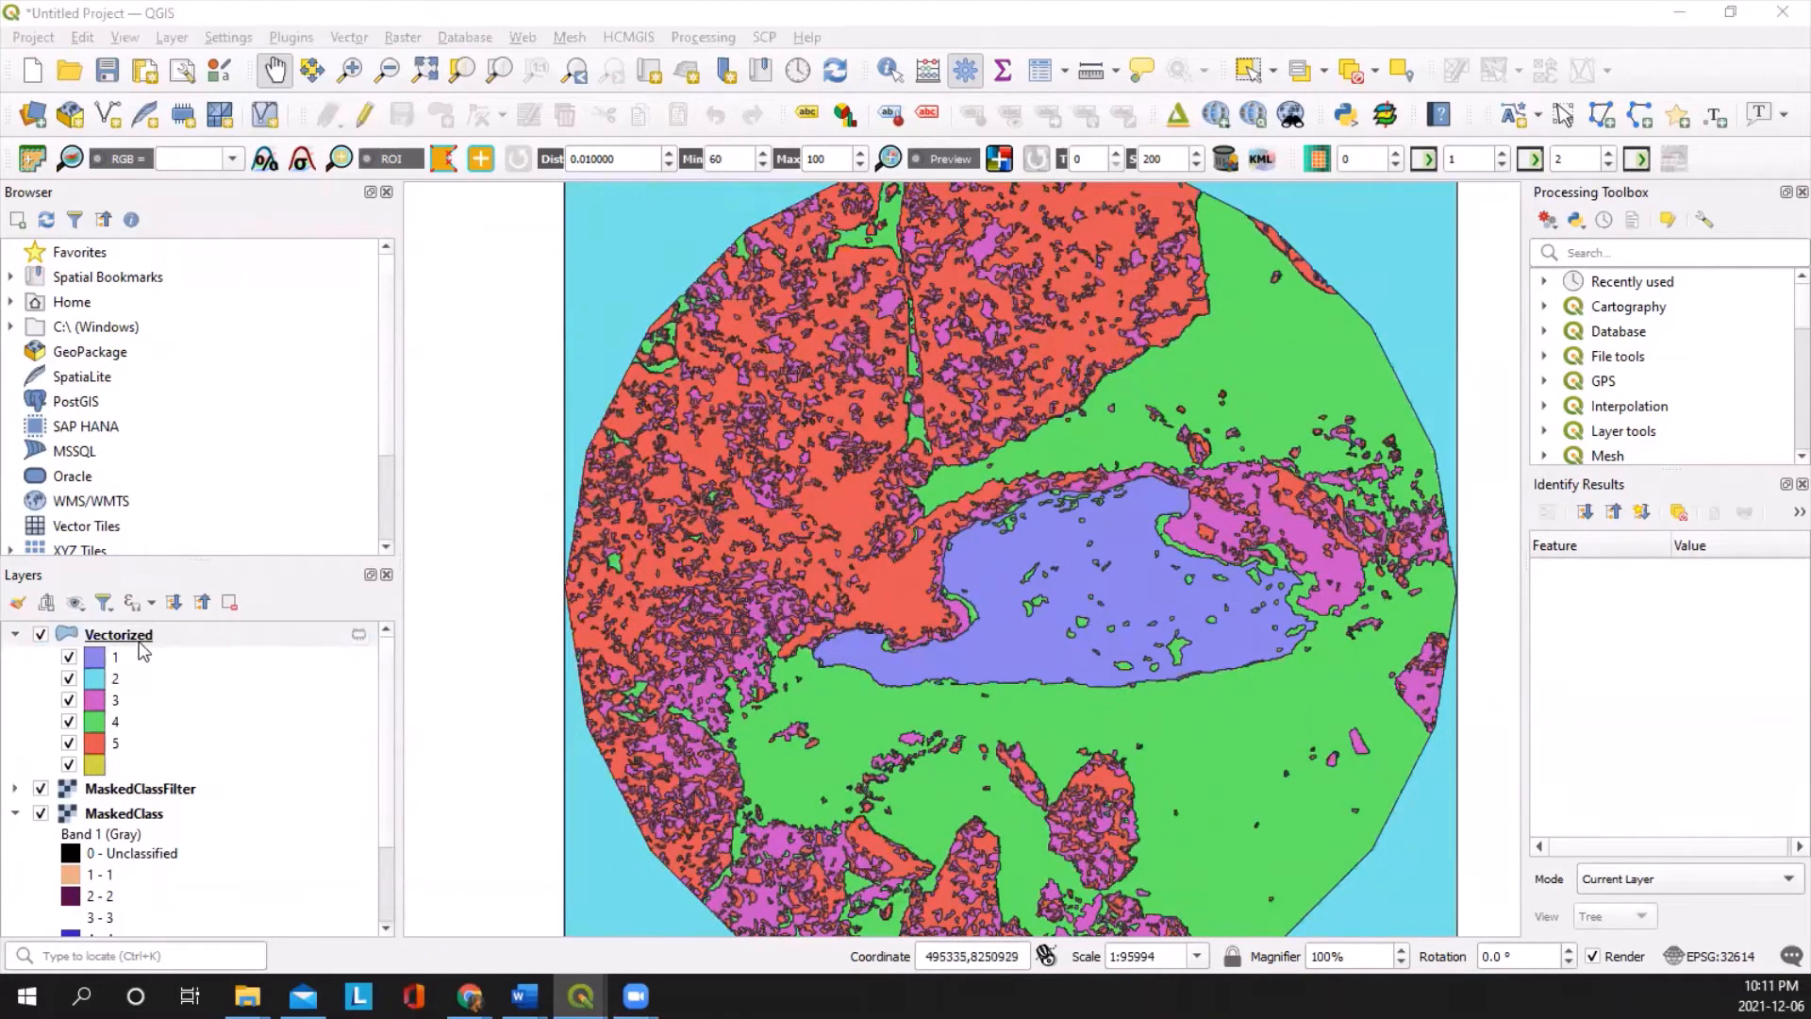
Step: Open the Vectorized layer's attribute table and move its window off the middle of the map
right_click(139, 641)
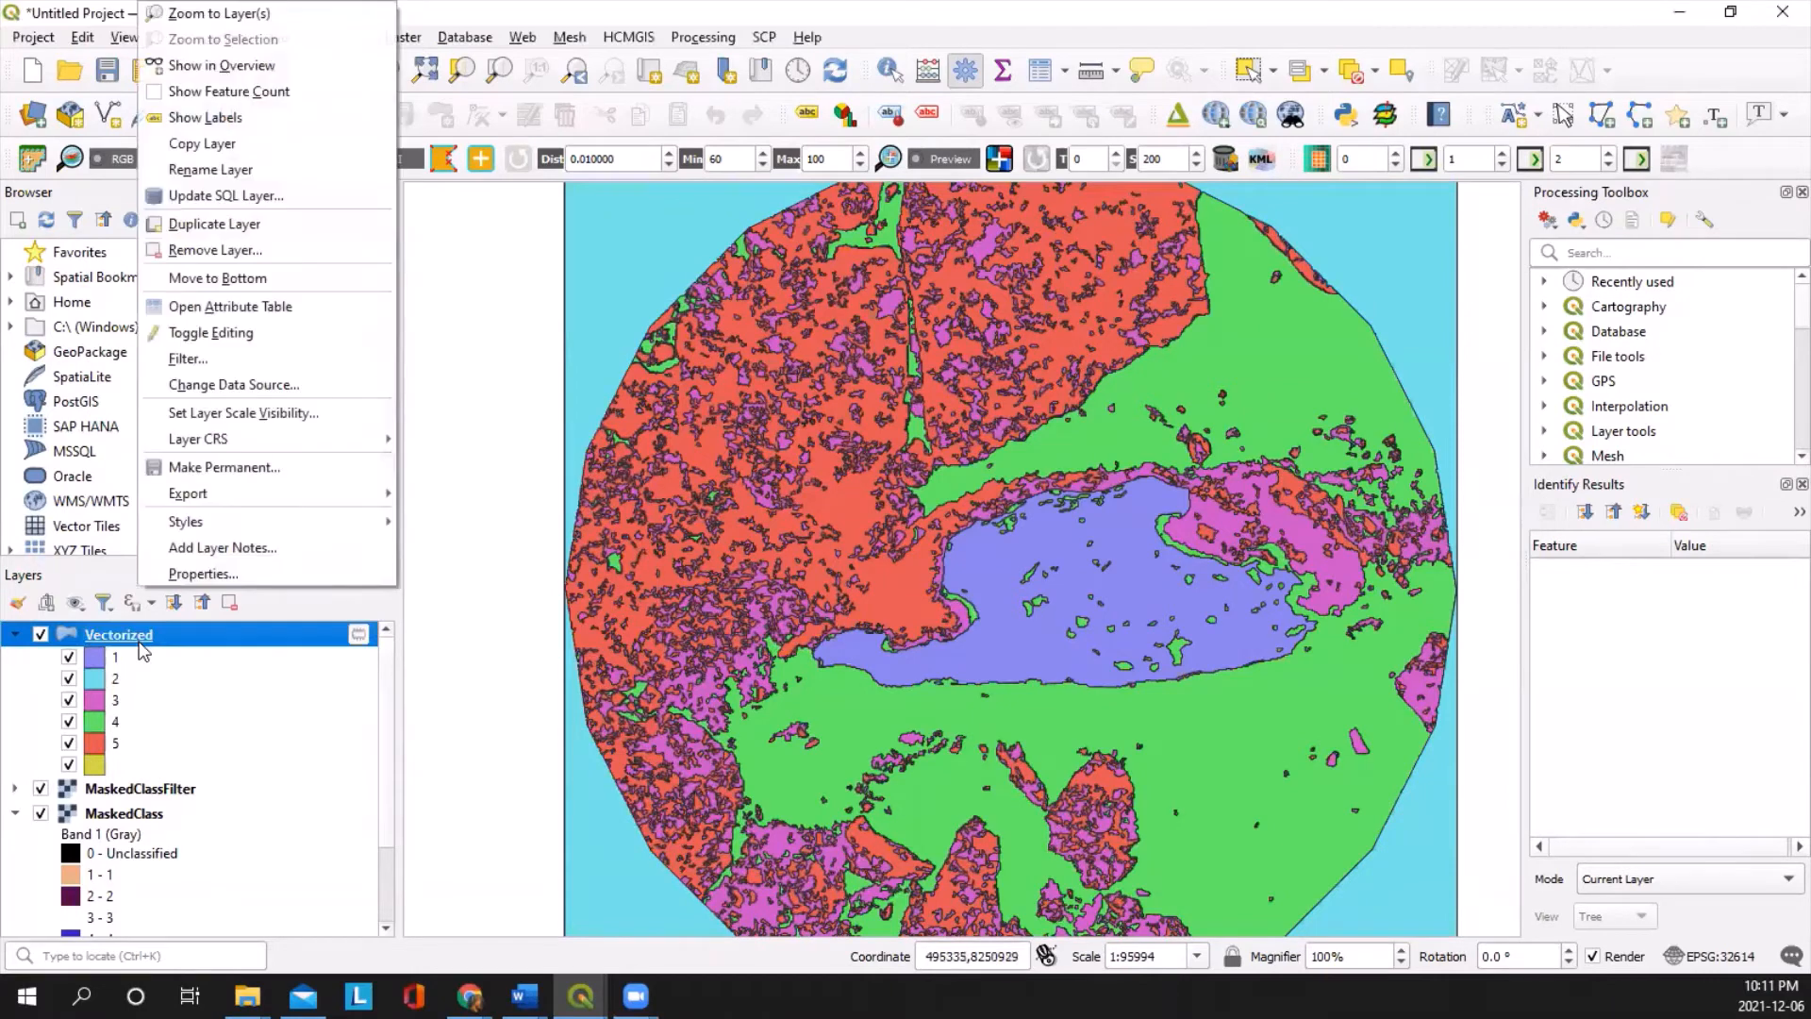
left_click(253, 306)
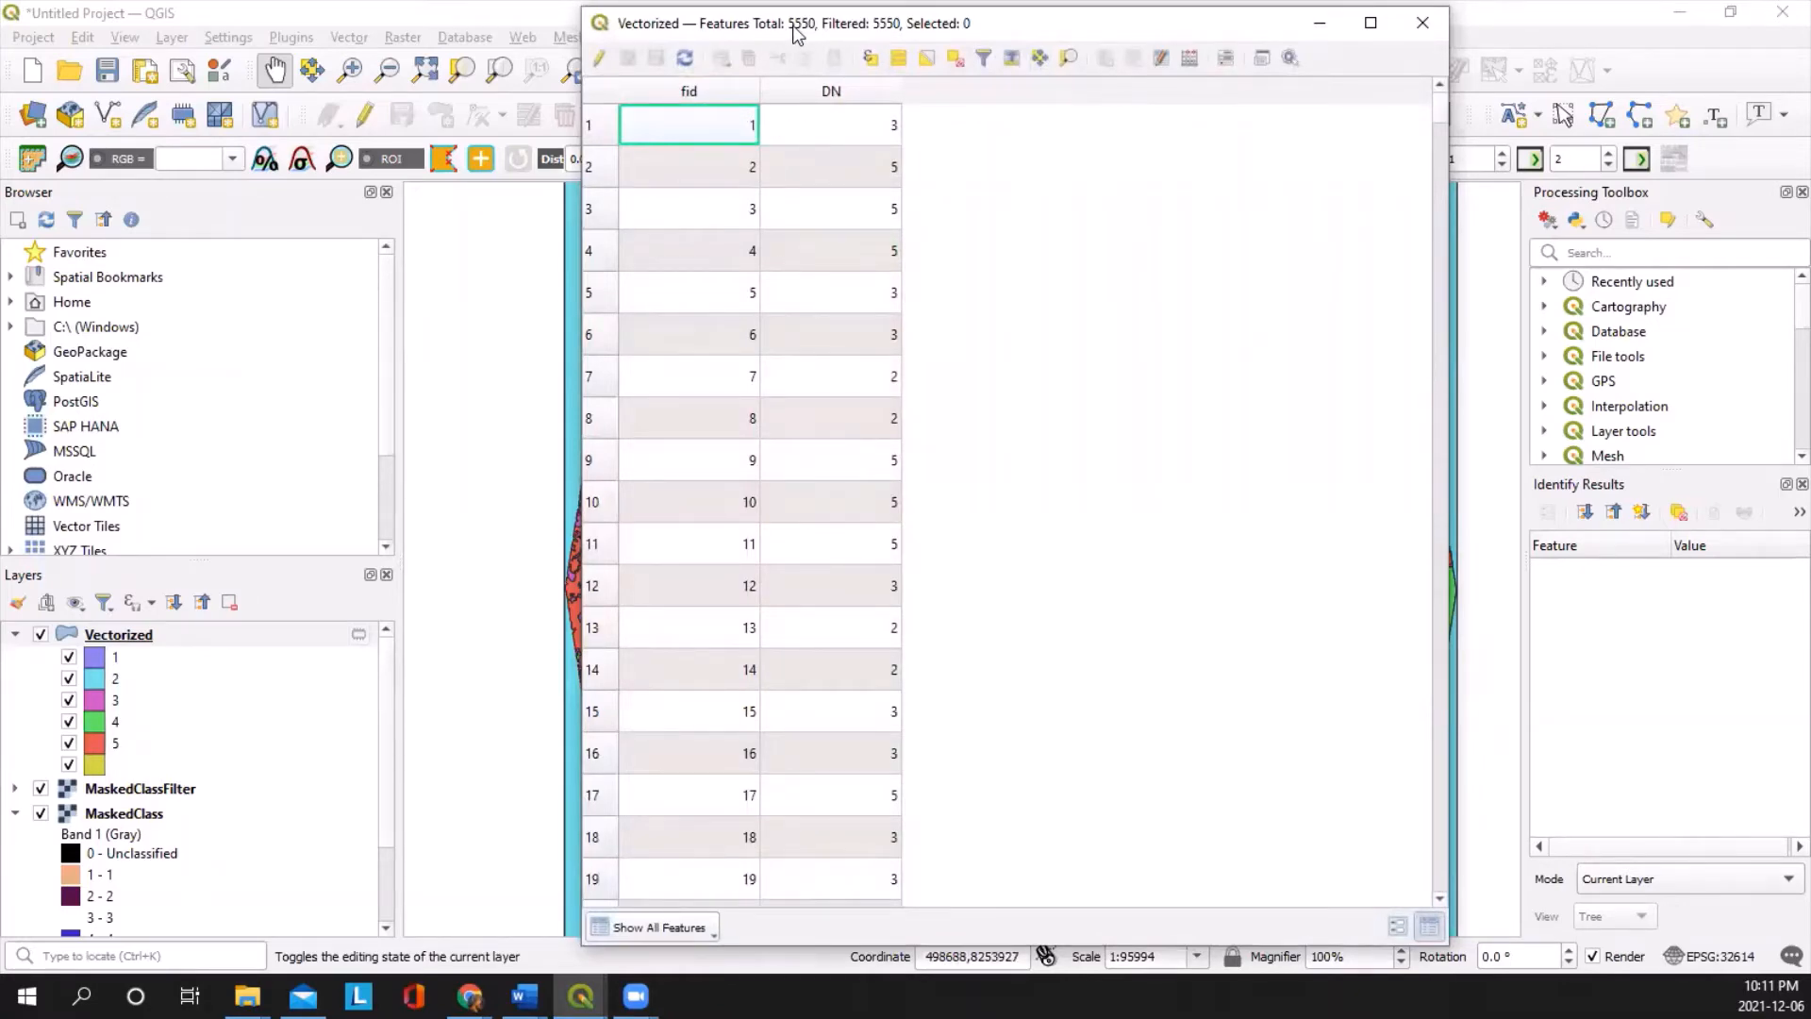
left_click_drag(797, 33, 1166, 44)
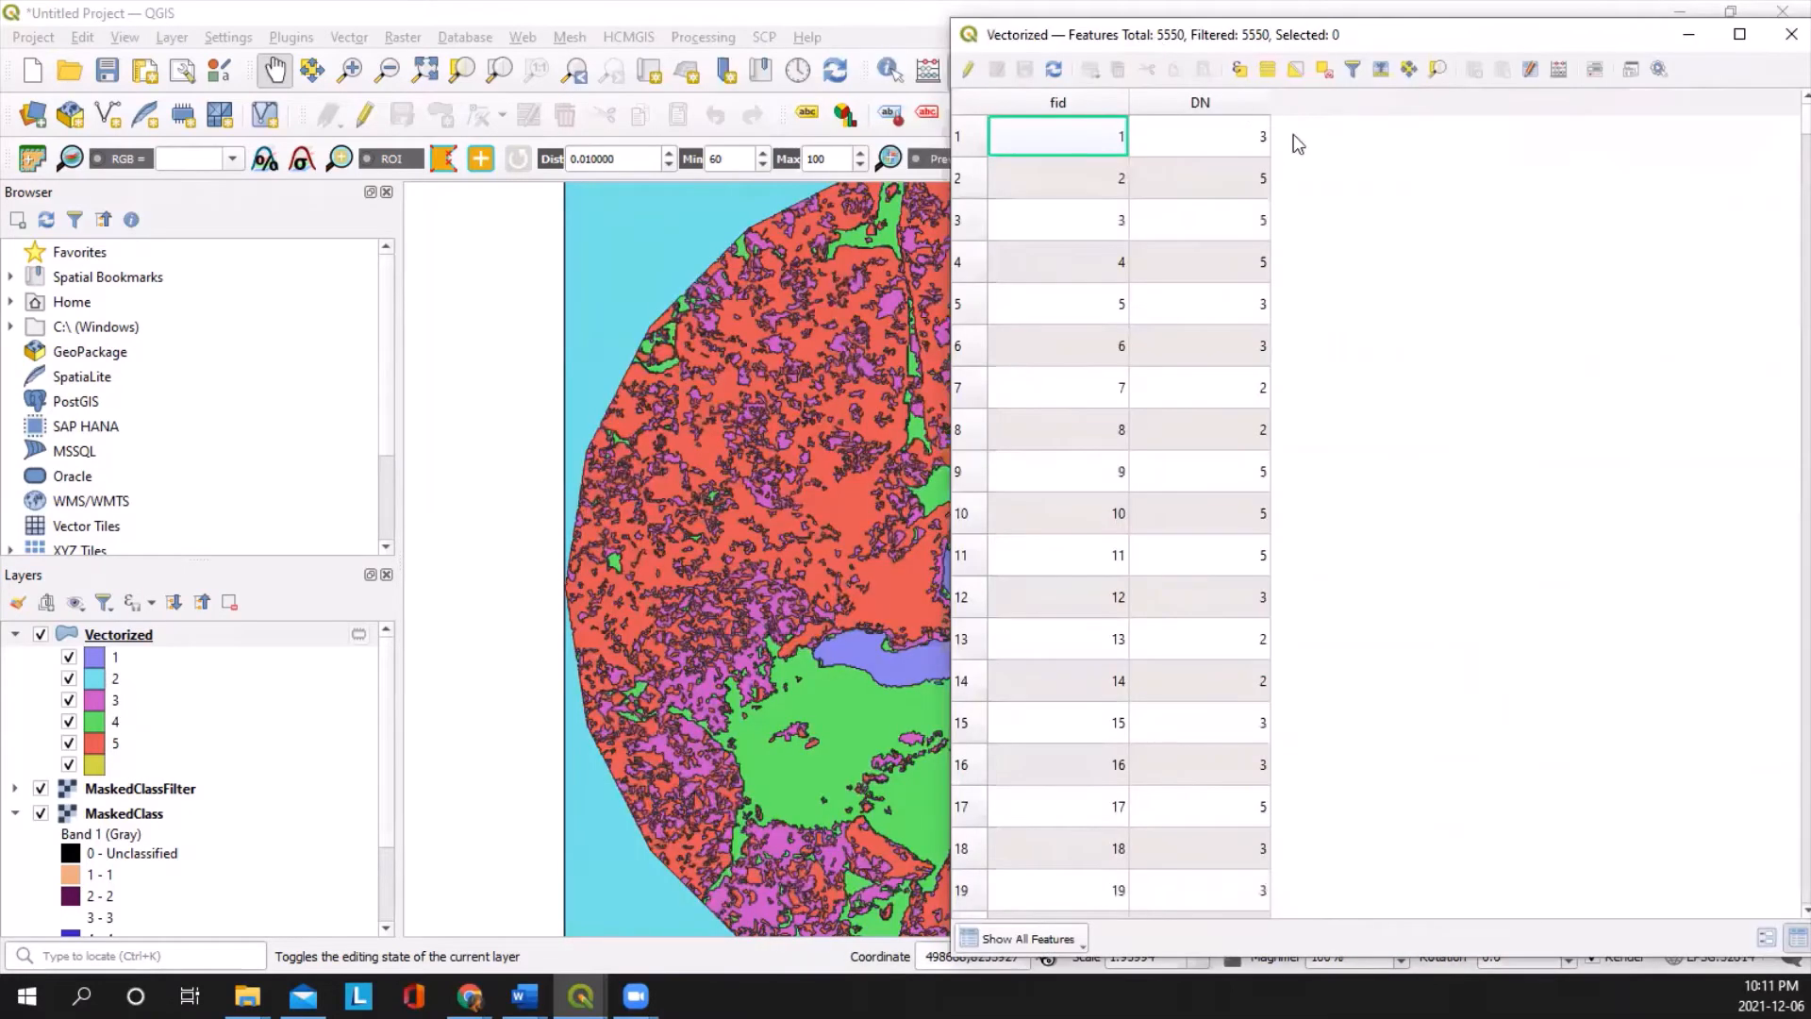
Step: Set up a new Text (string) field named LandCover in the Vectorized layer's Field Calculator
left_click(1559, 70)
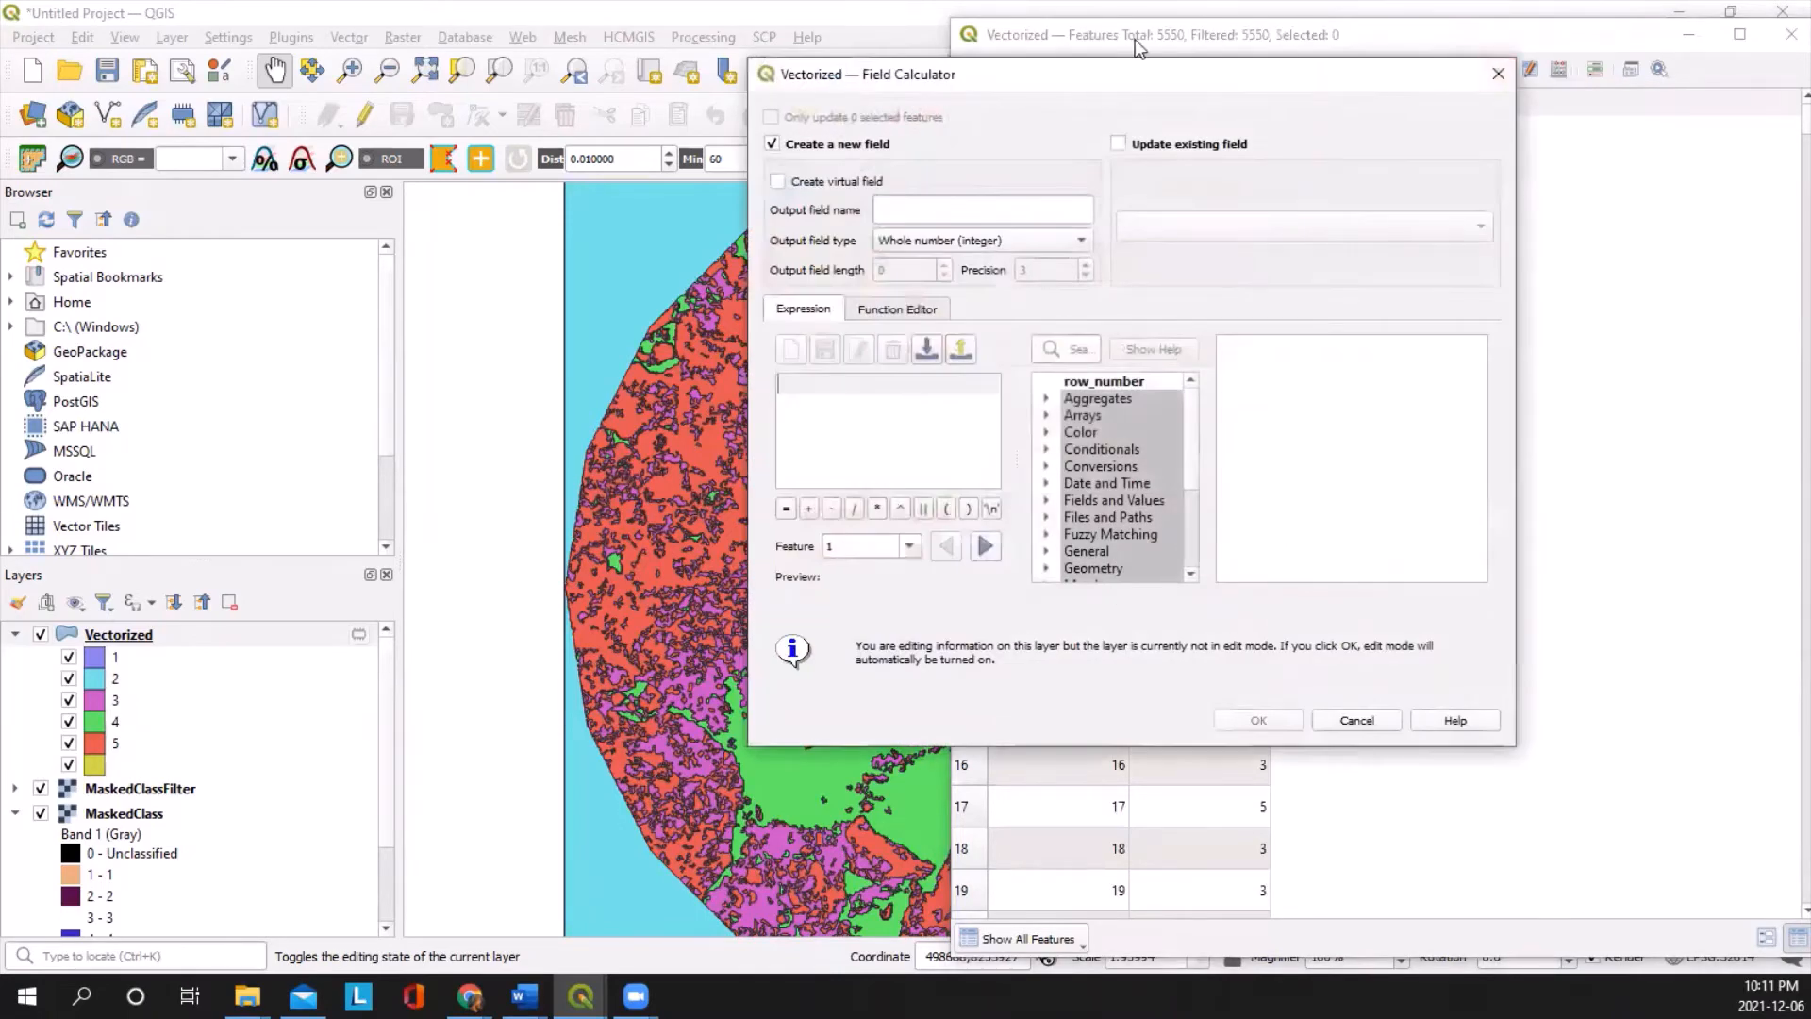
left_click(924, 199)
type("Land")
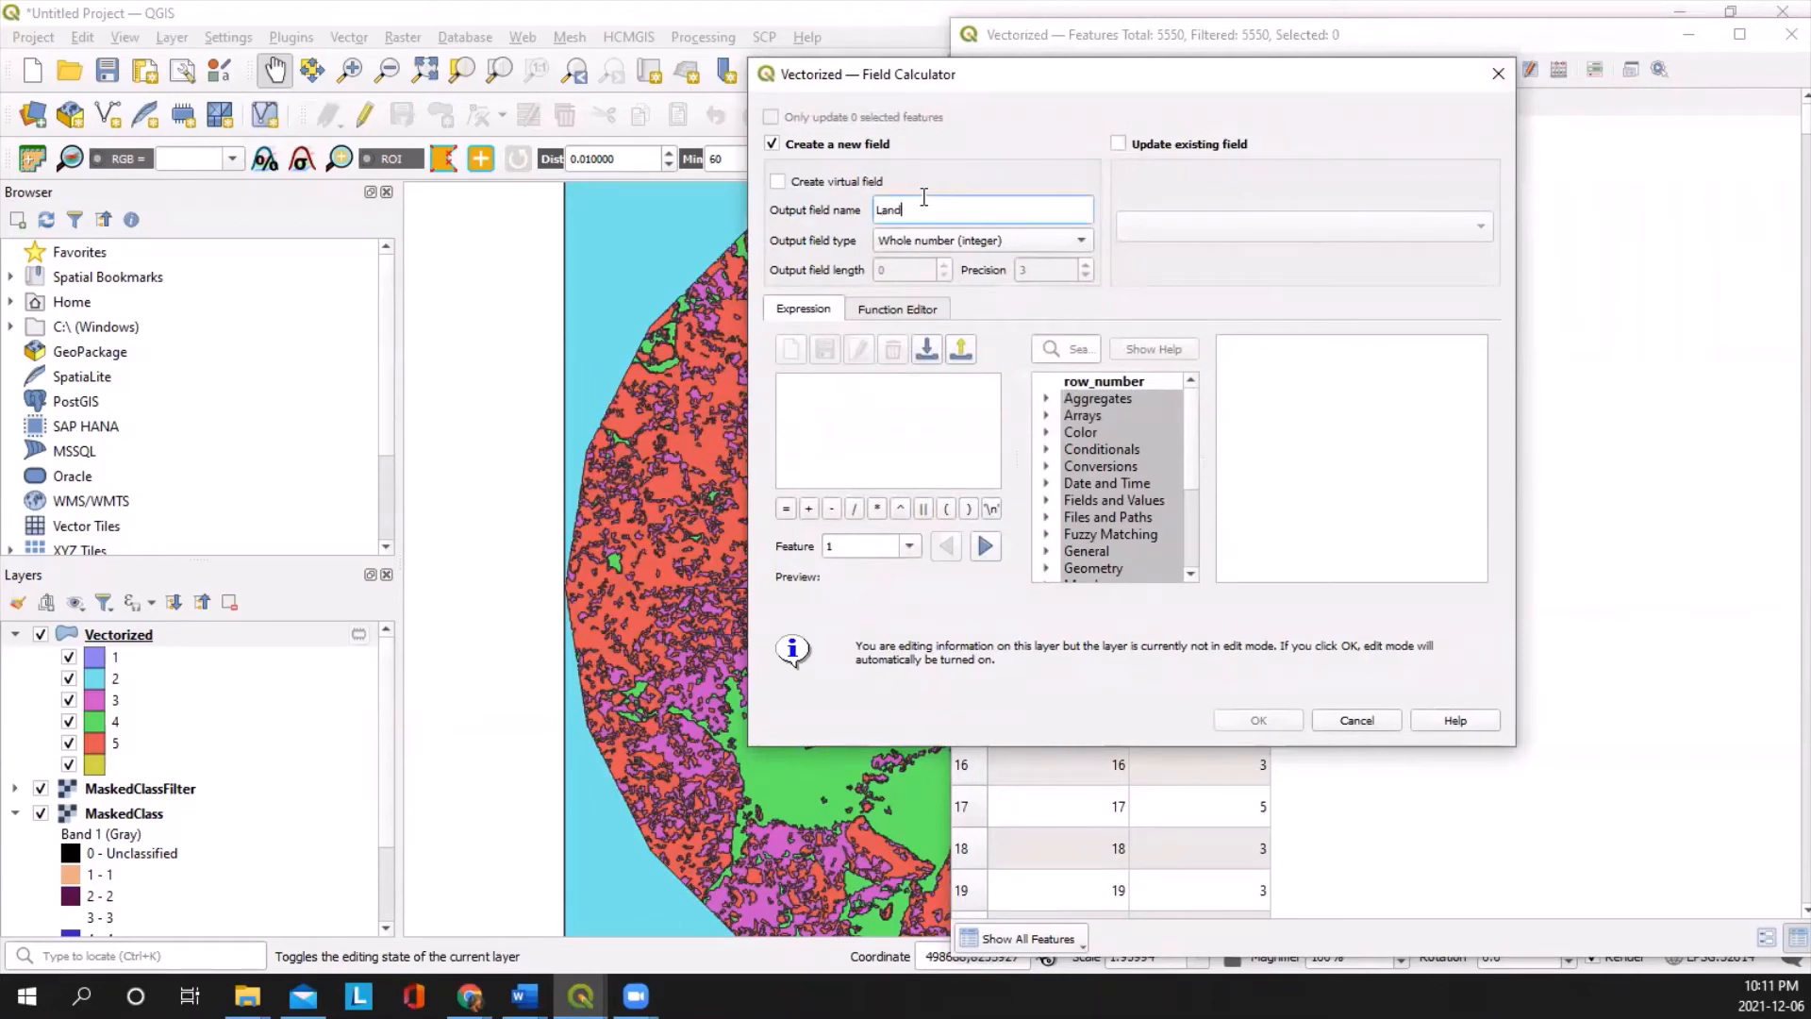
type("Cover")
left_click(1001, 238)
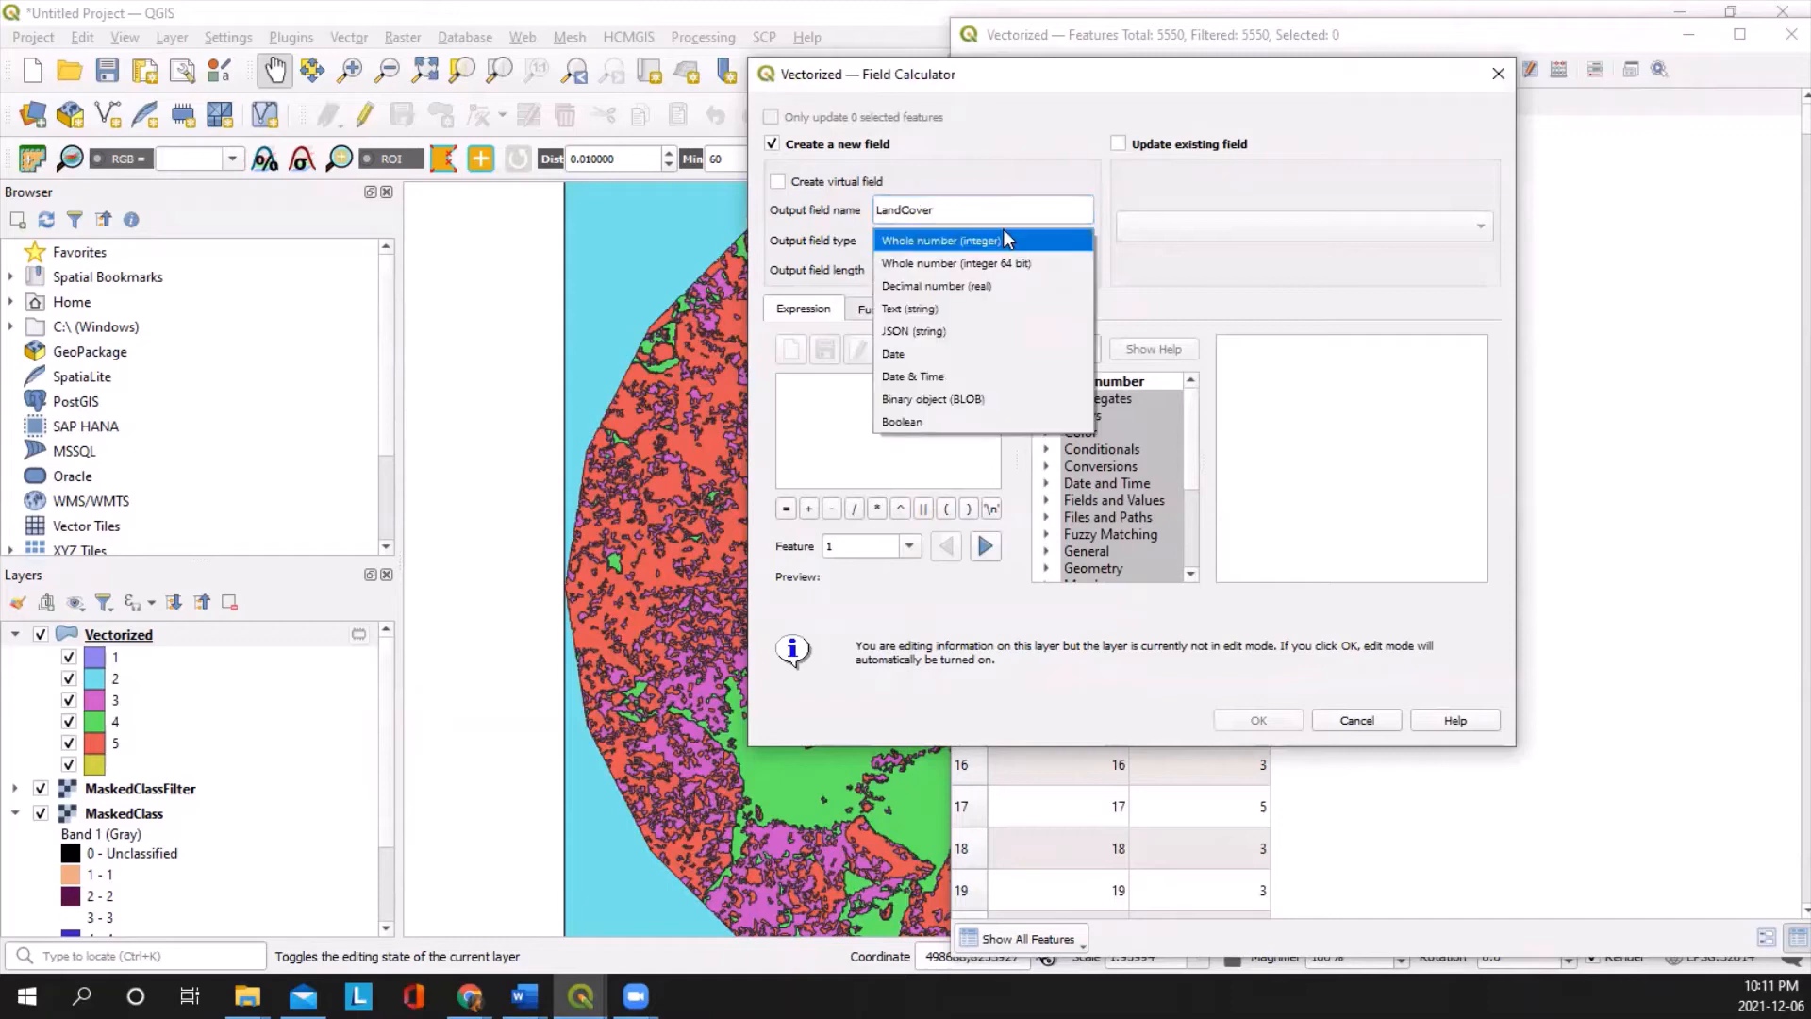
left_click(941, 307)
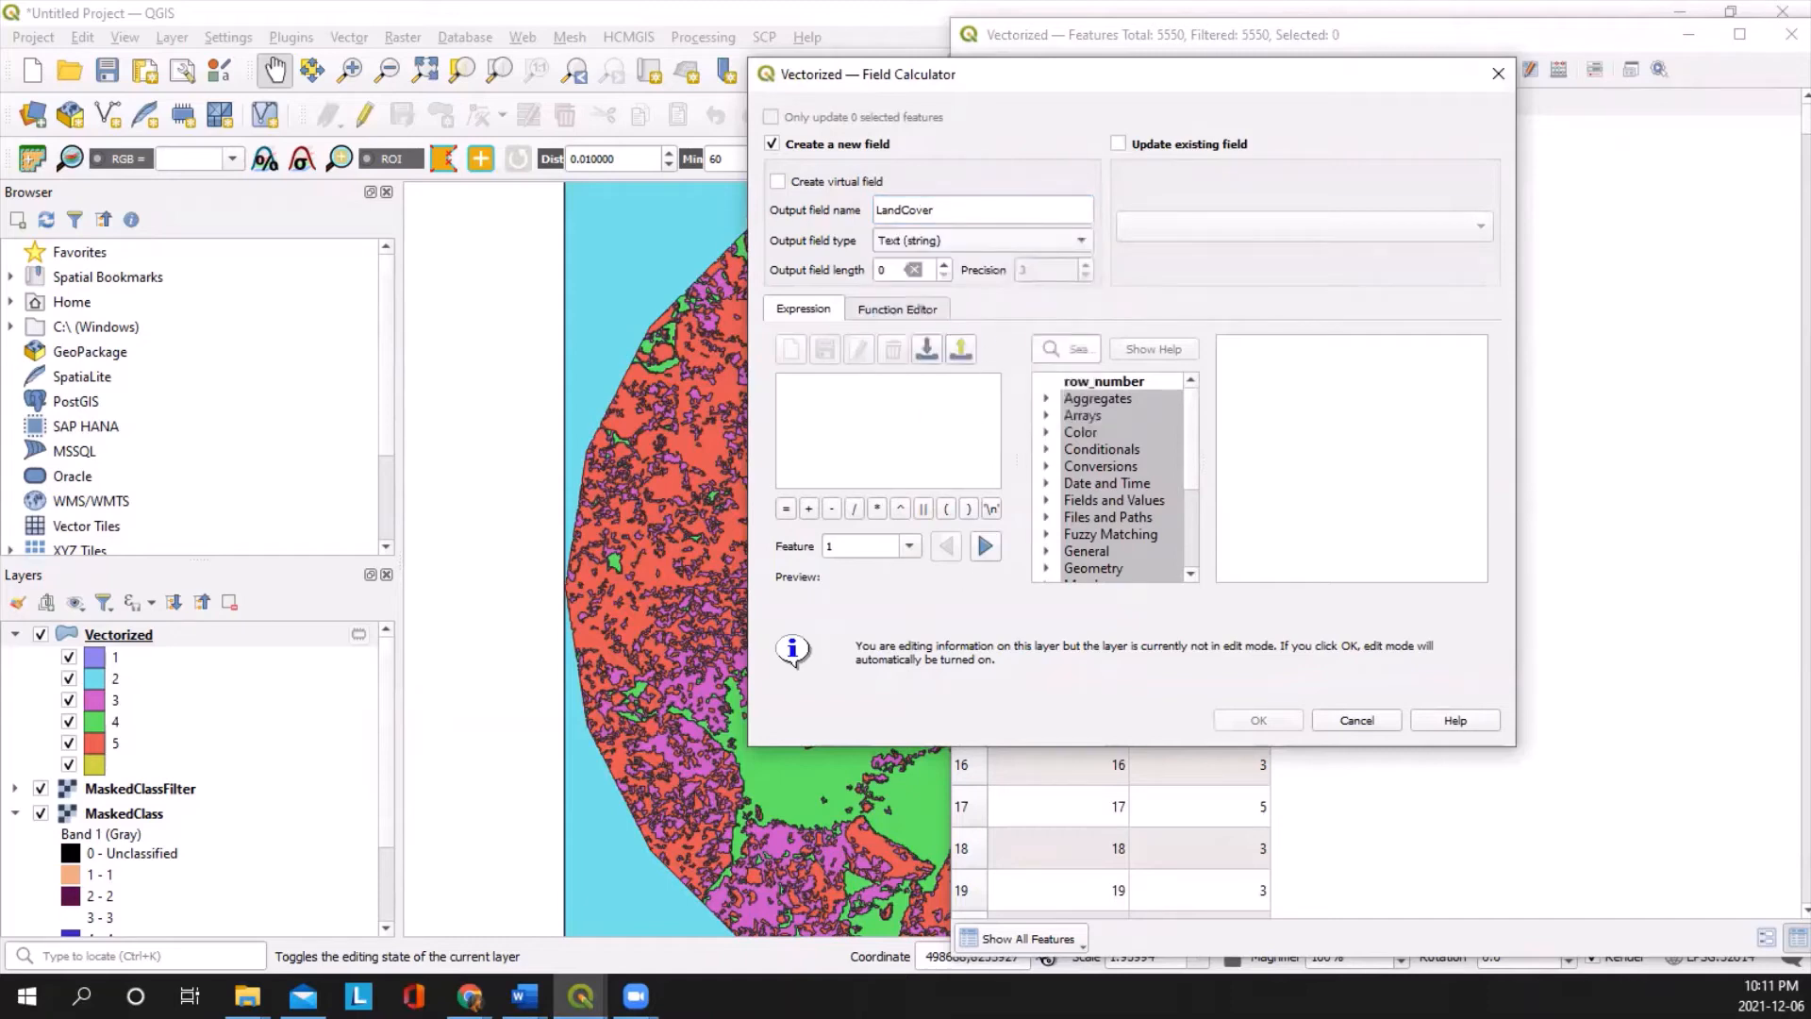
Step: Paste the CASE expression that assigns Land, Bound and Ice by DN value, and remove the stray word "field" at its start
key("alt+Tab")
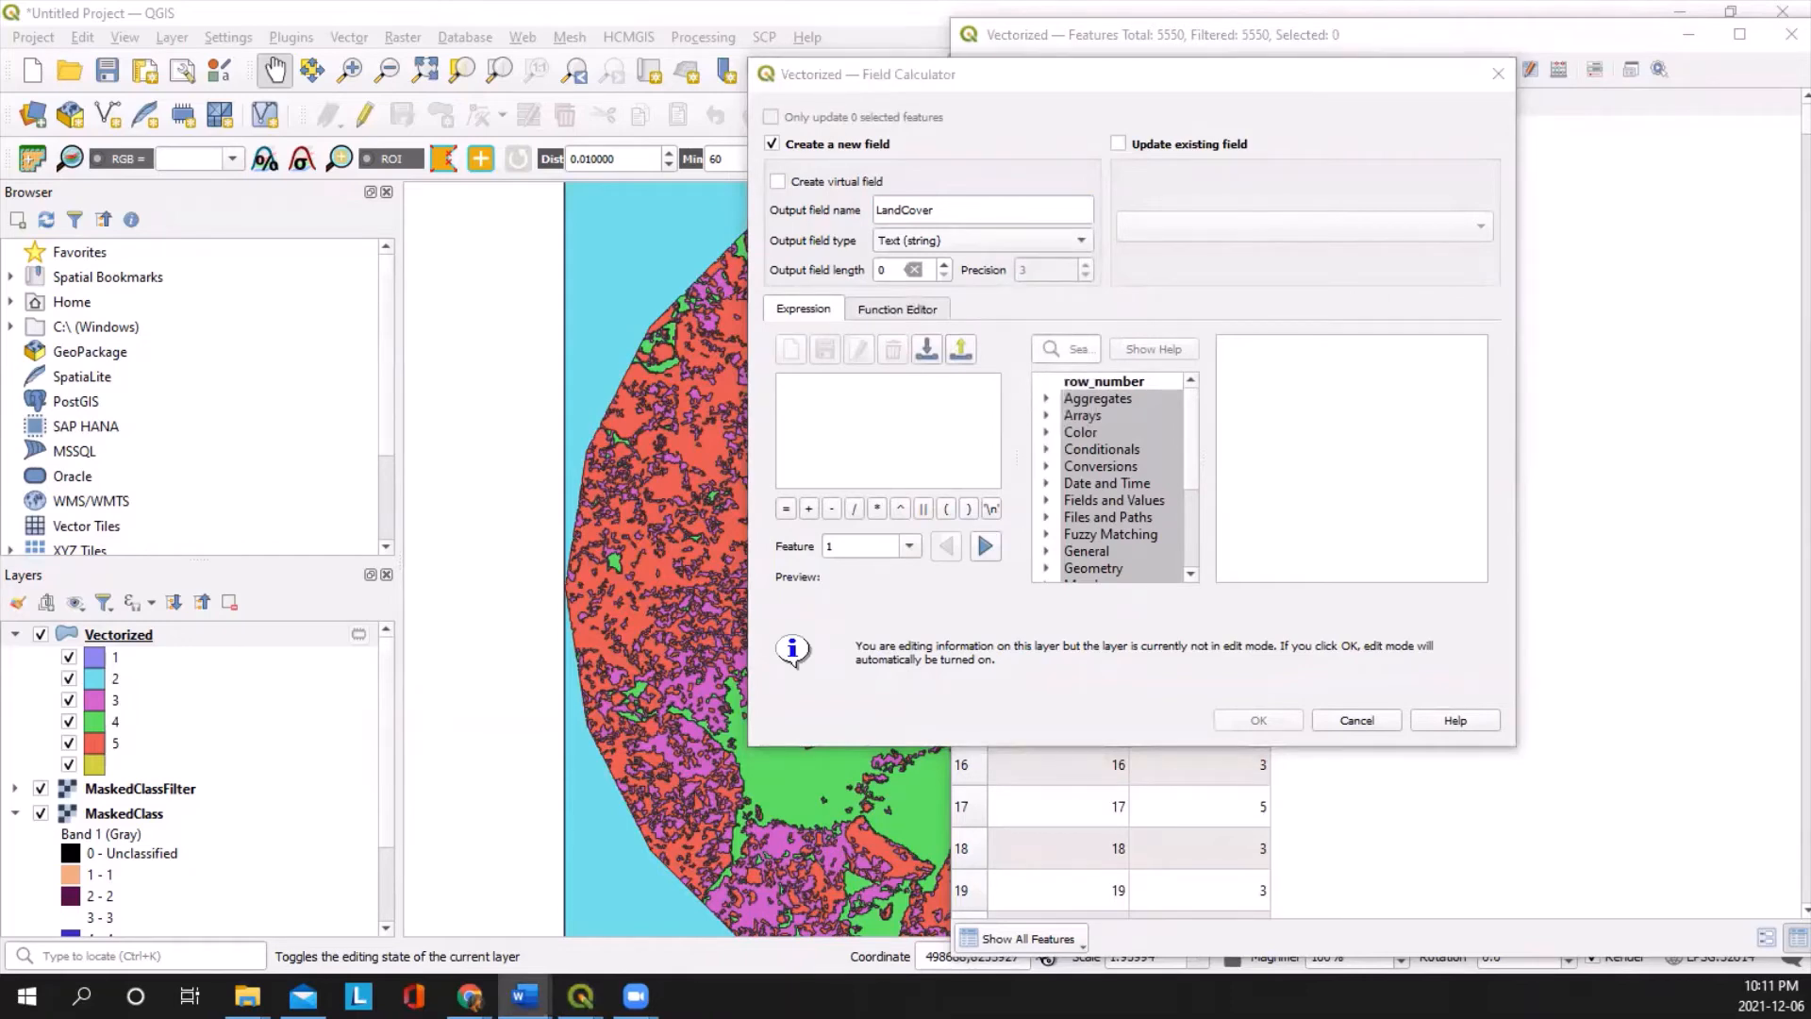
left_click(849, 408)
right_click(852, 413)
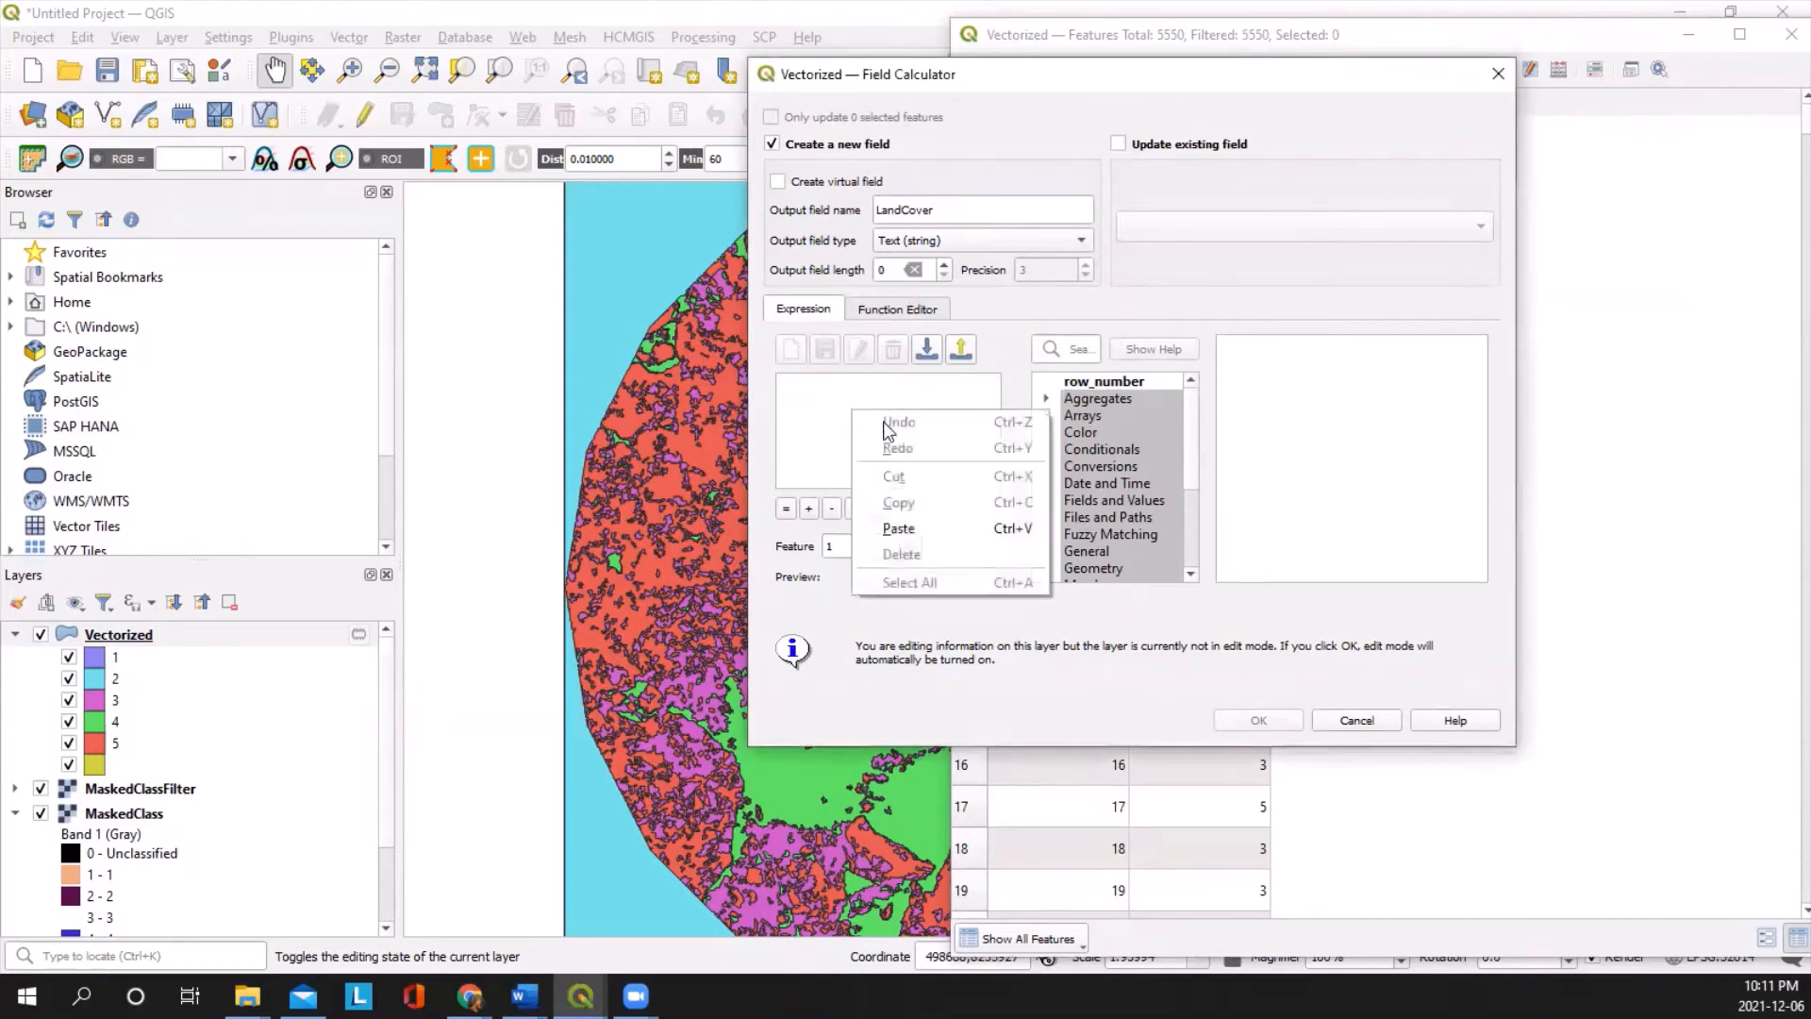
left_click(905, 529)
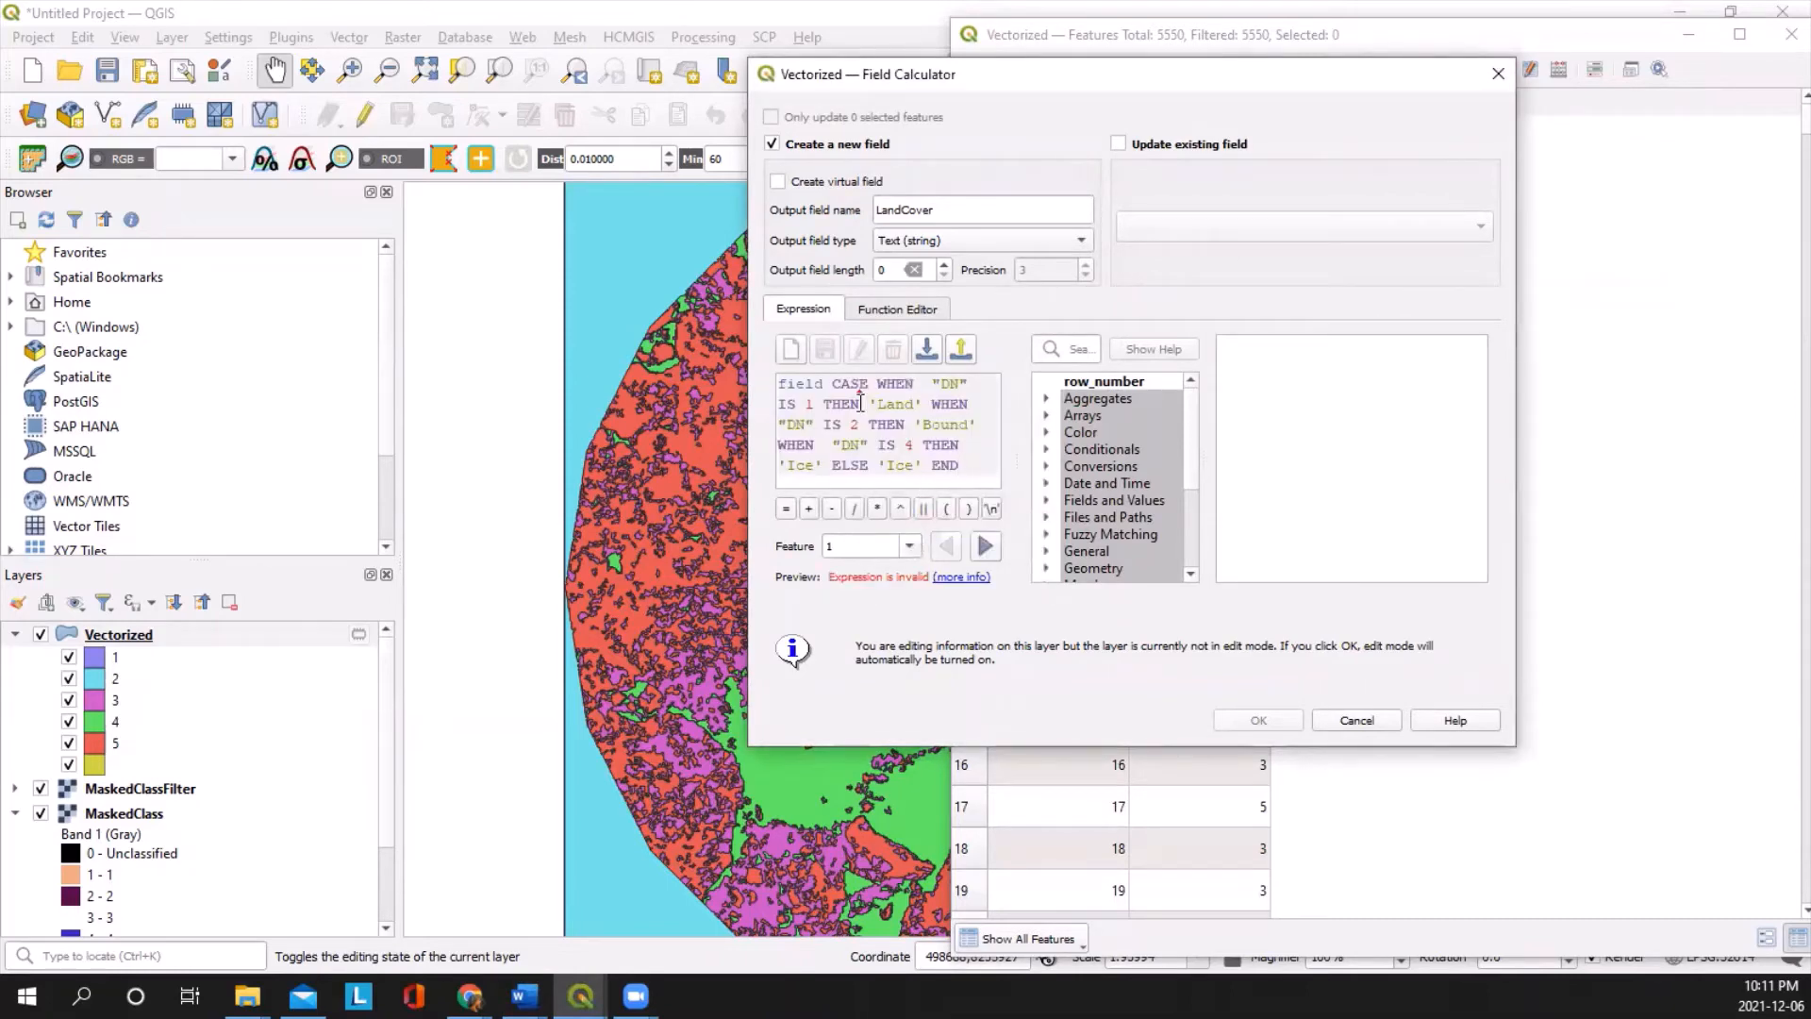
double_click(817, 384)
key("BackSpace")
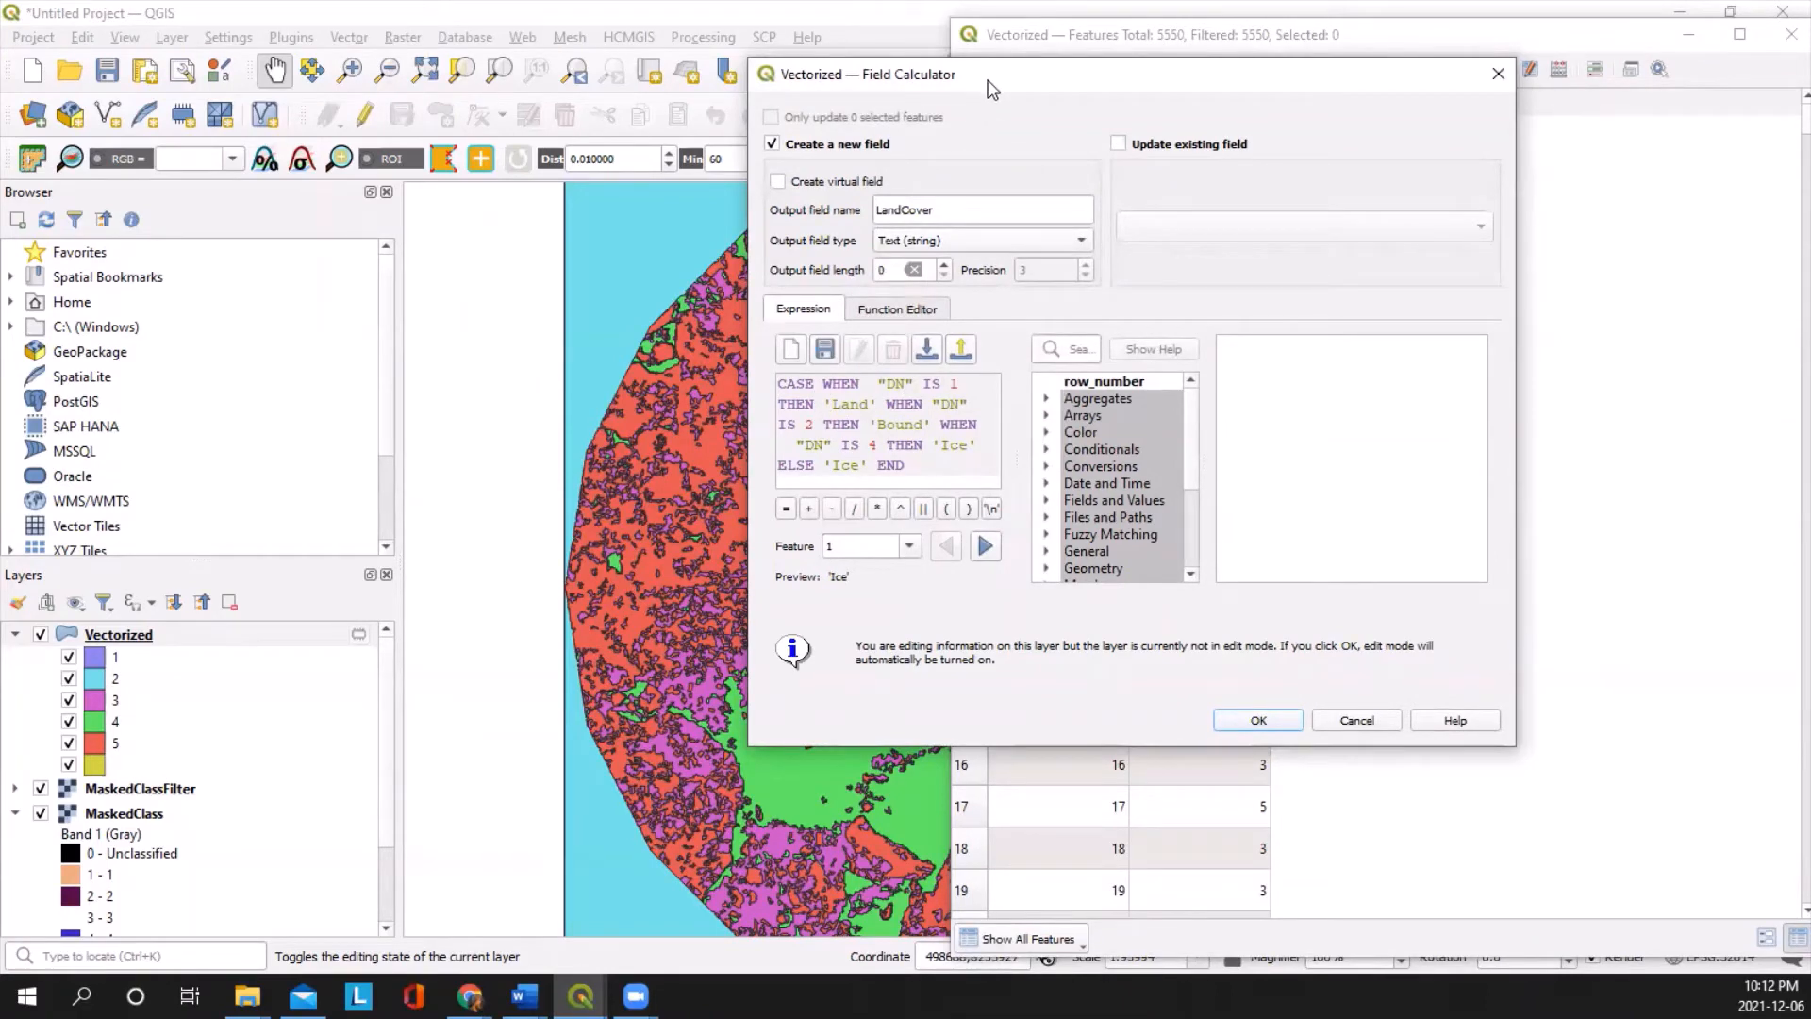
Step: Change the expression's result for DN 4 to 'Water' and create the LandCover field
left_click_drag(990, 90, 1232, 172)
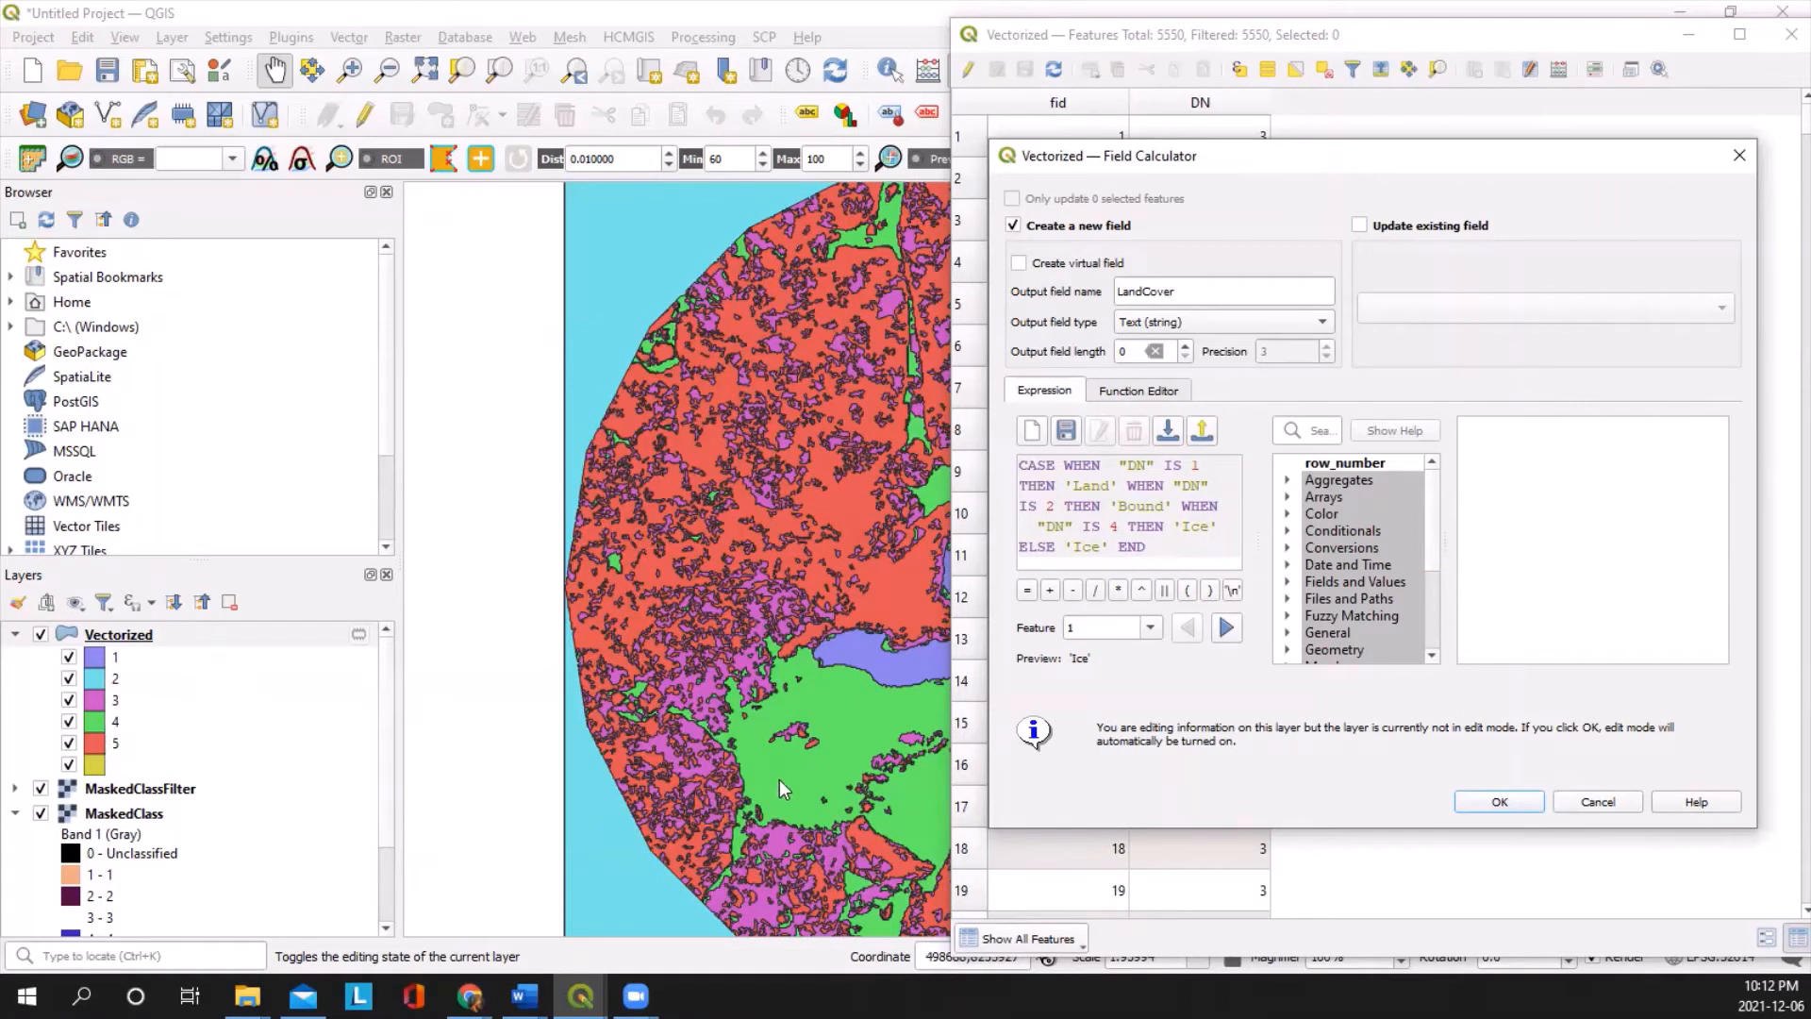
double_click(1191, 528)
type("Water")
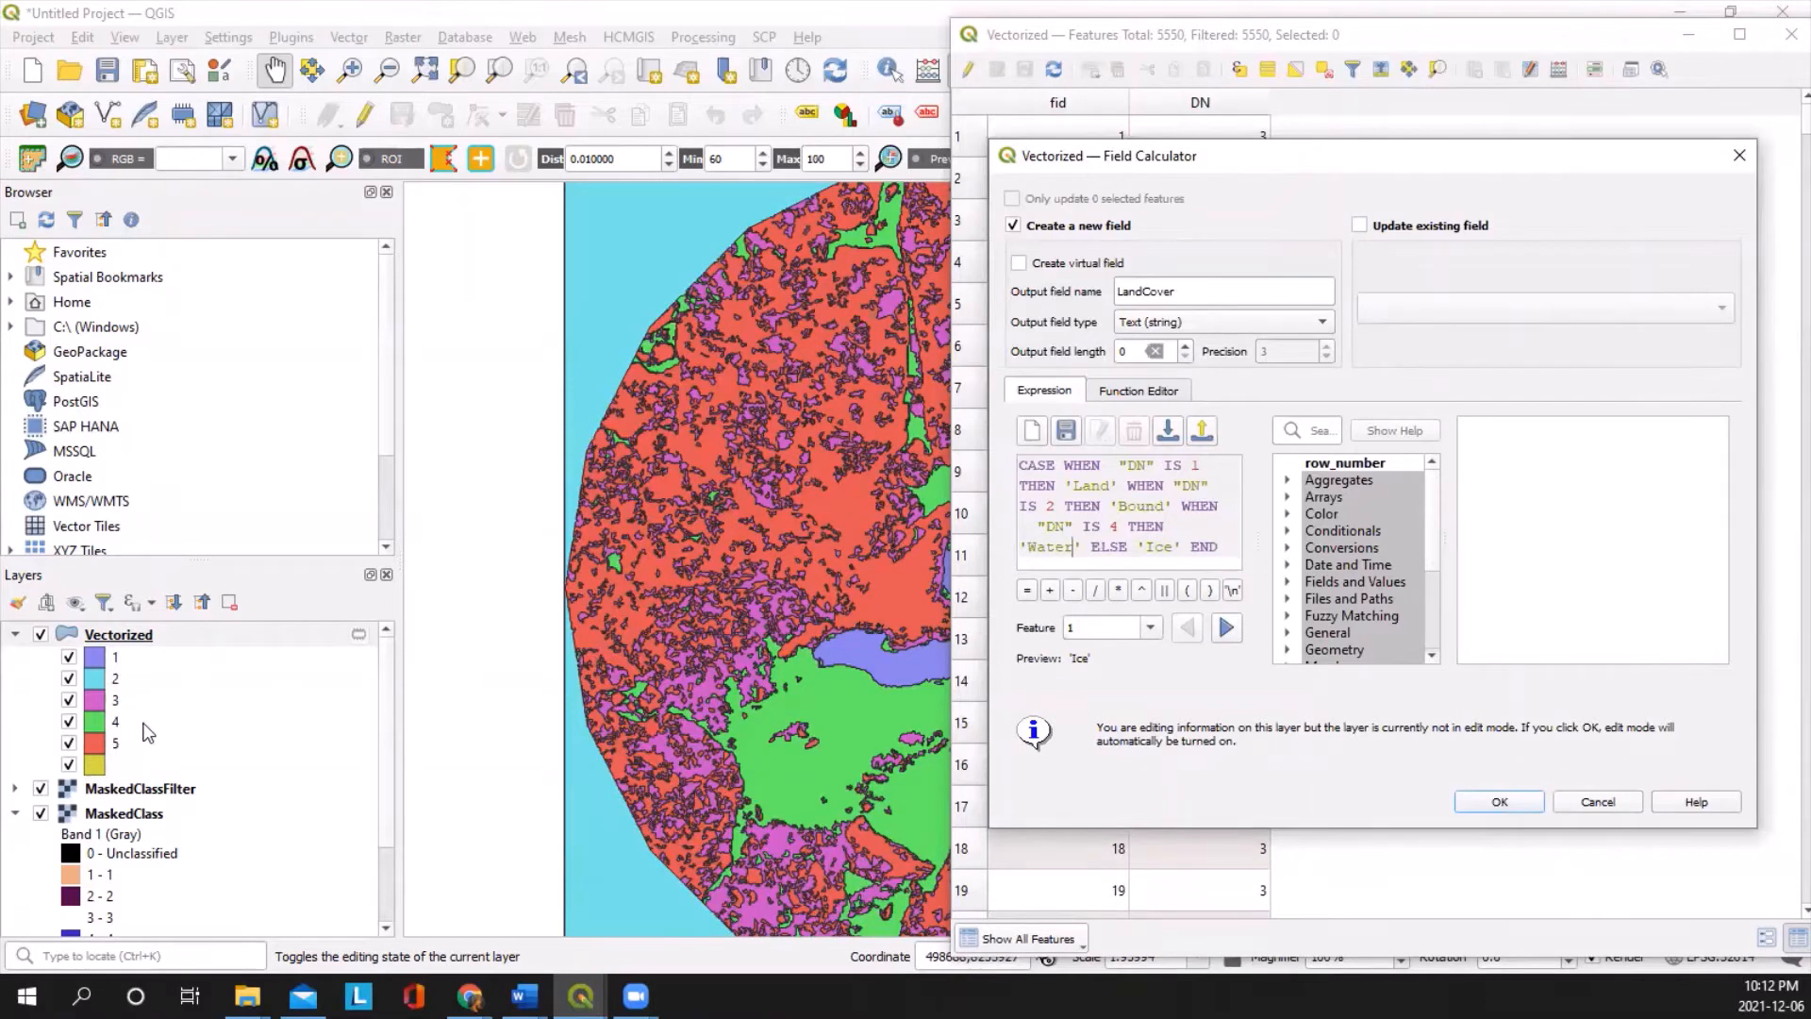
left_click(1504, 800)
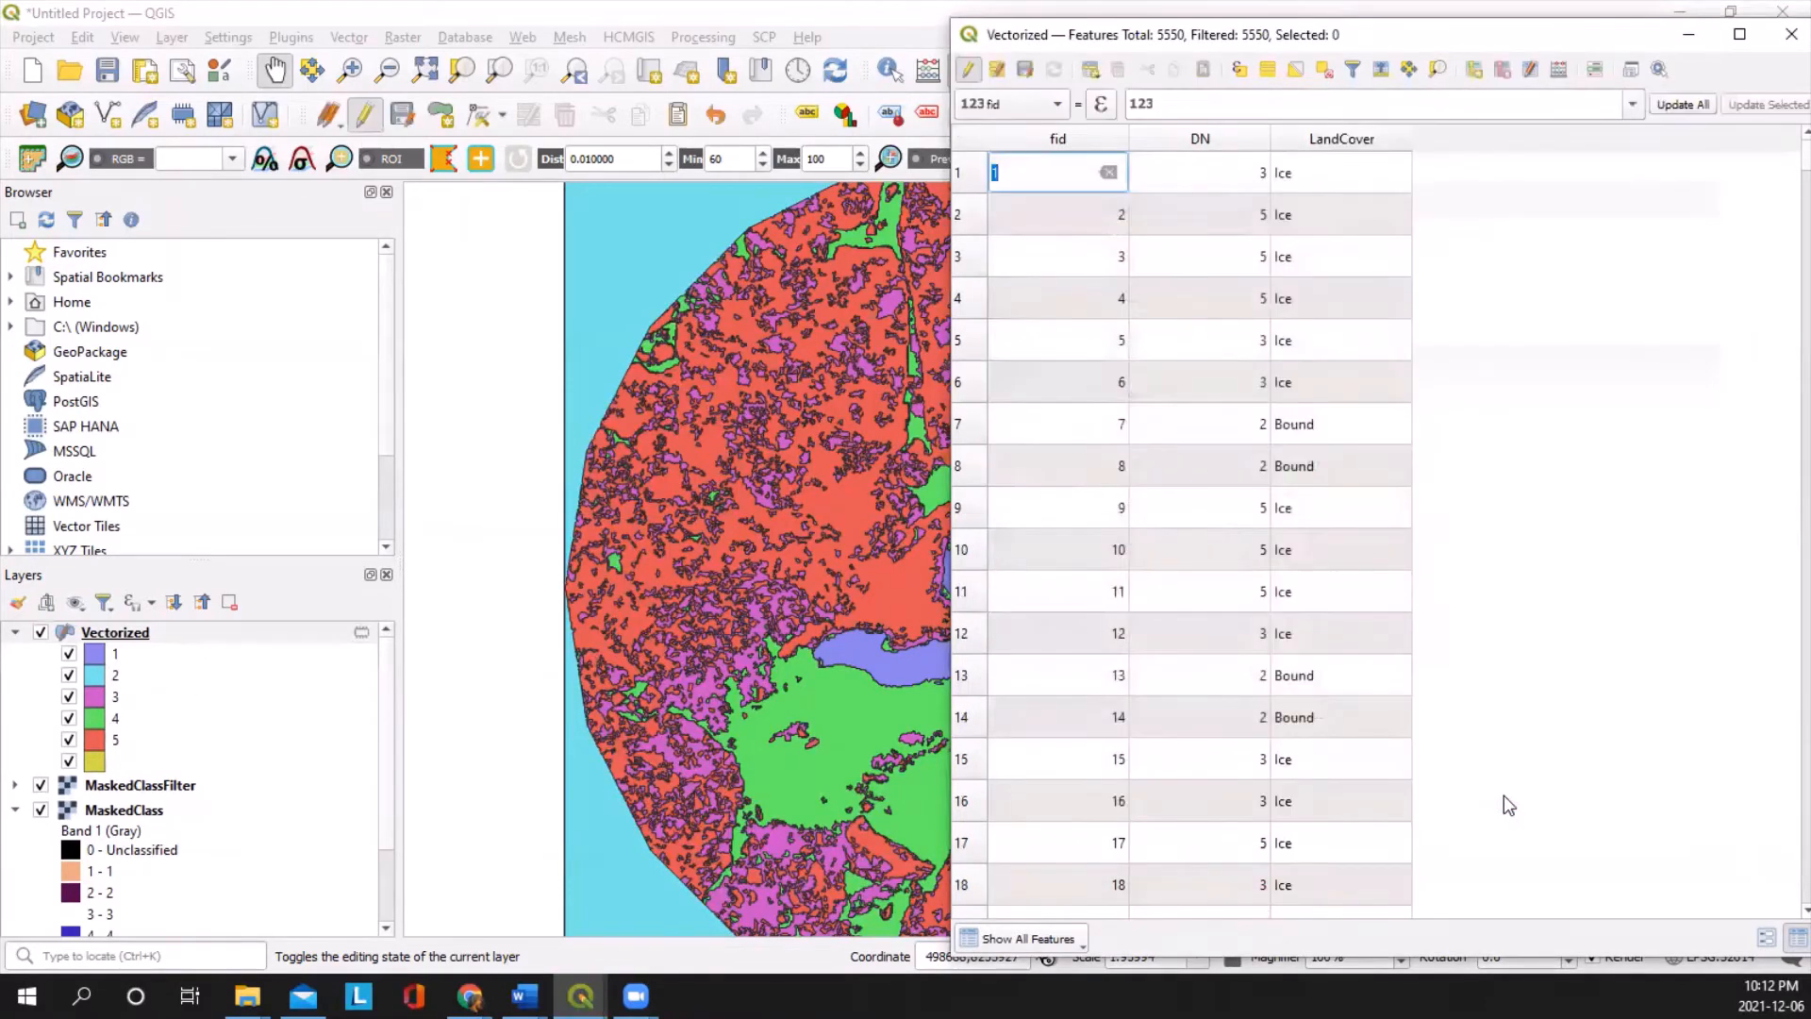
Step: Examine the LandCover values against the DN values through the rows of the attribute table
left_click(1544, 370)
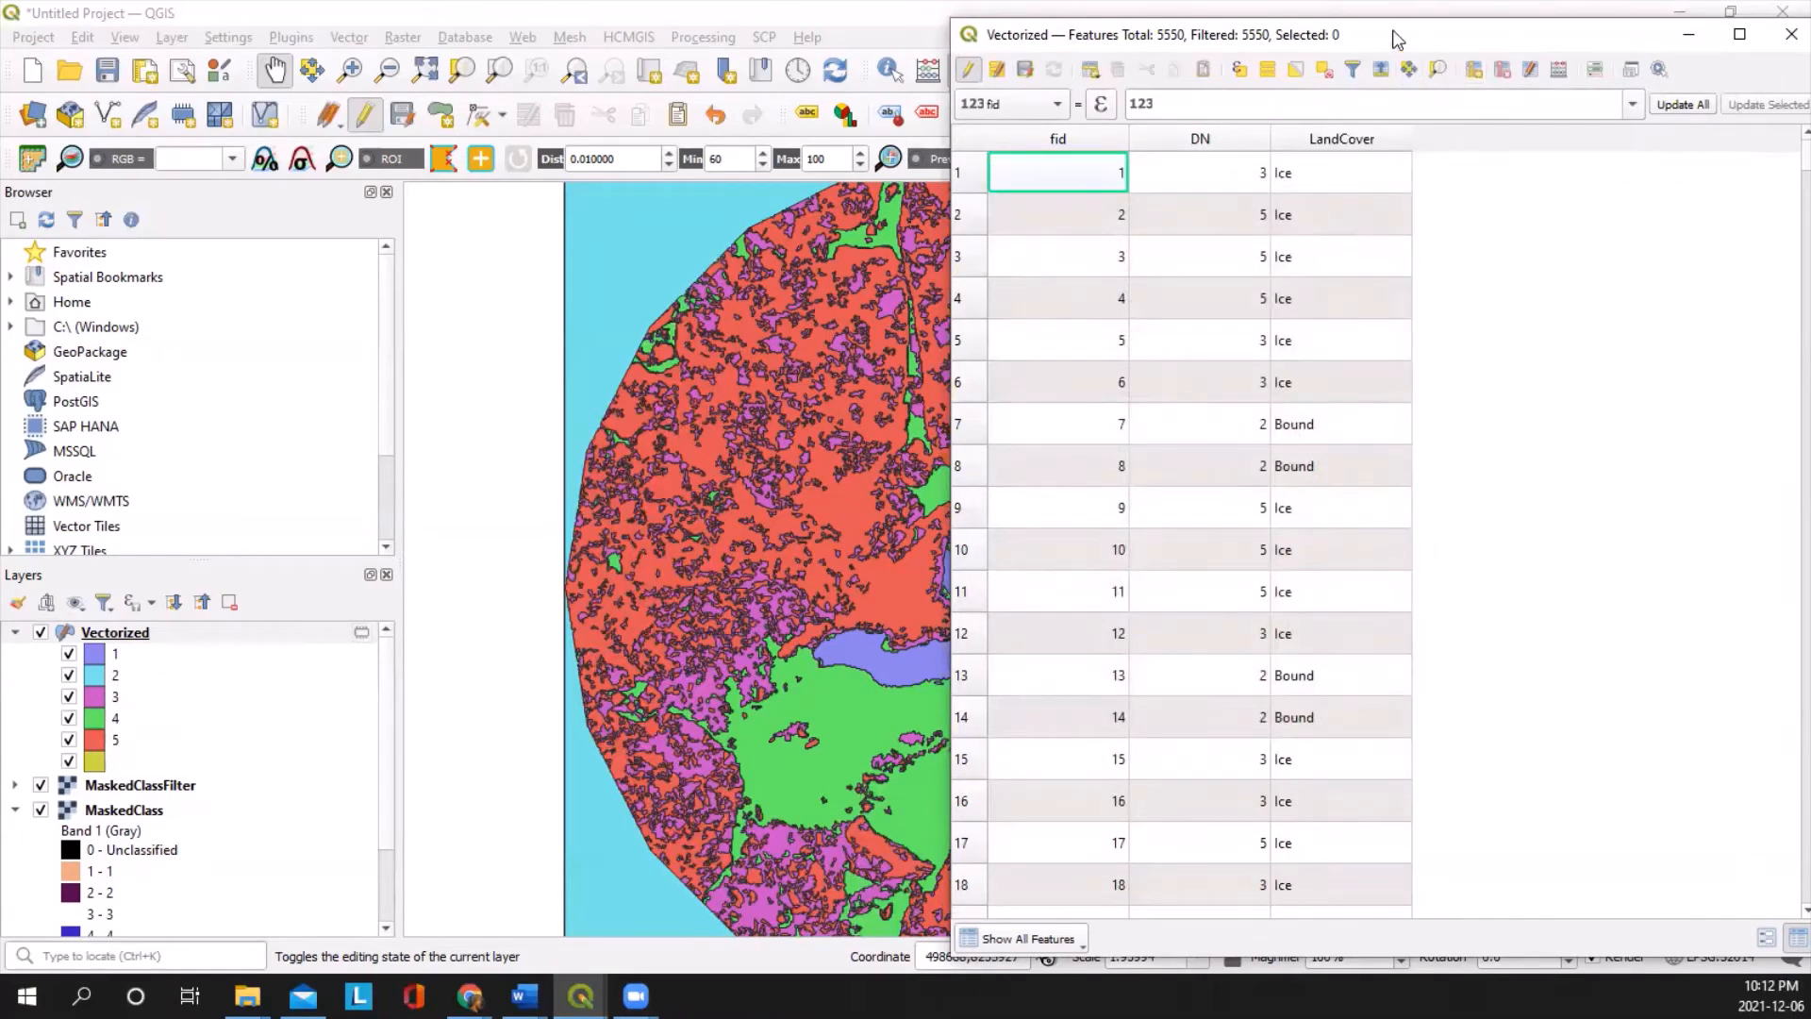
left_click_drag(1397, 40, 1302, 44)
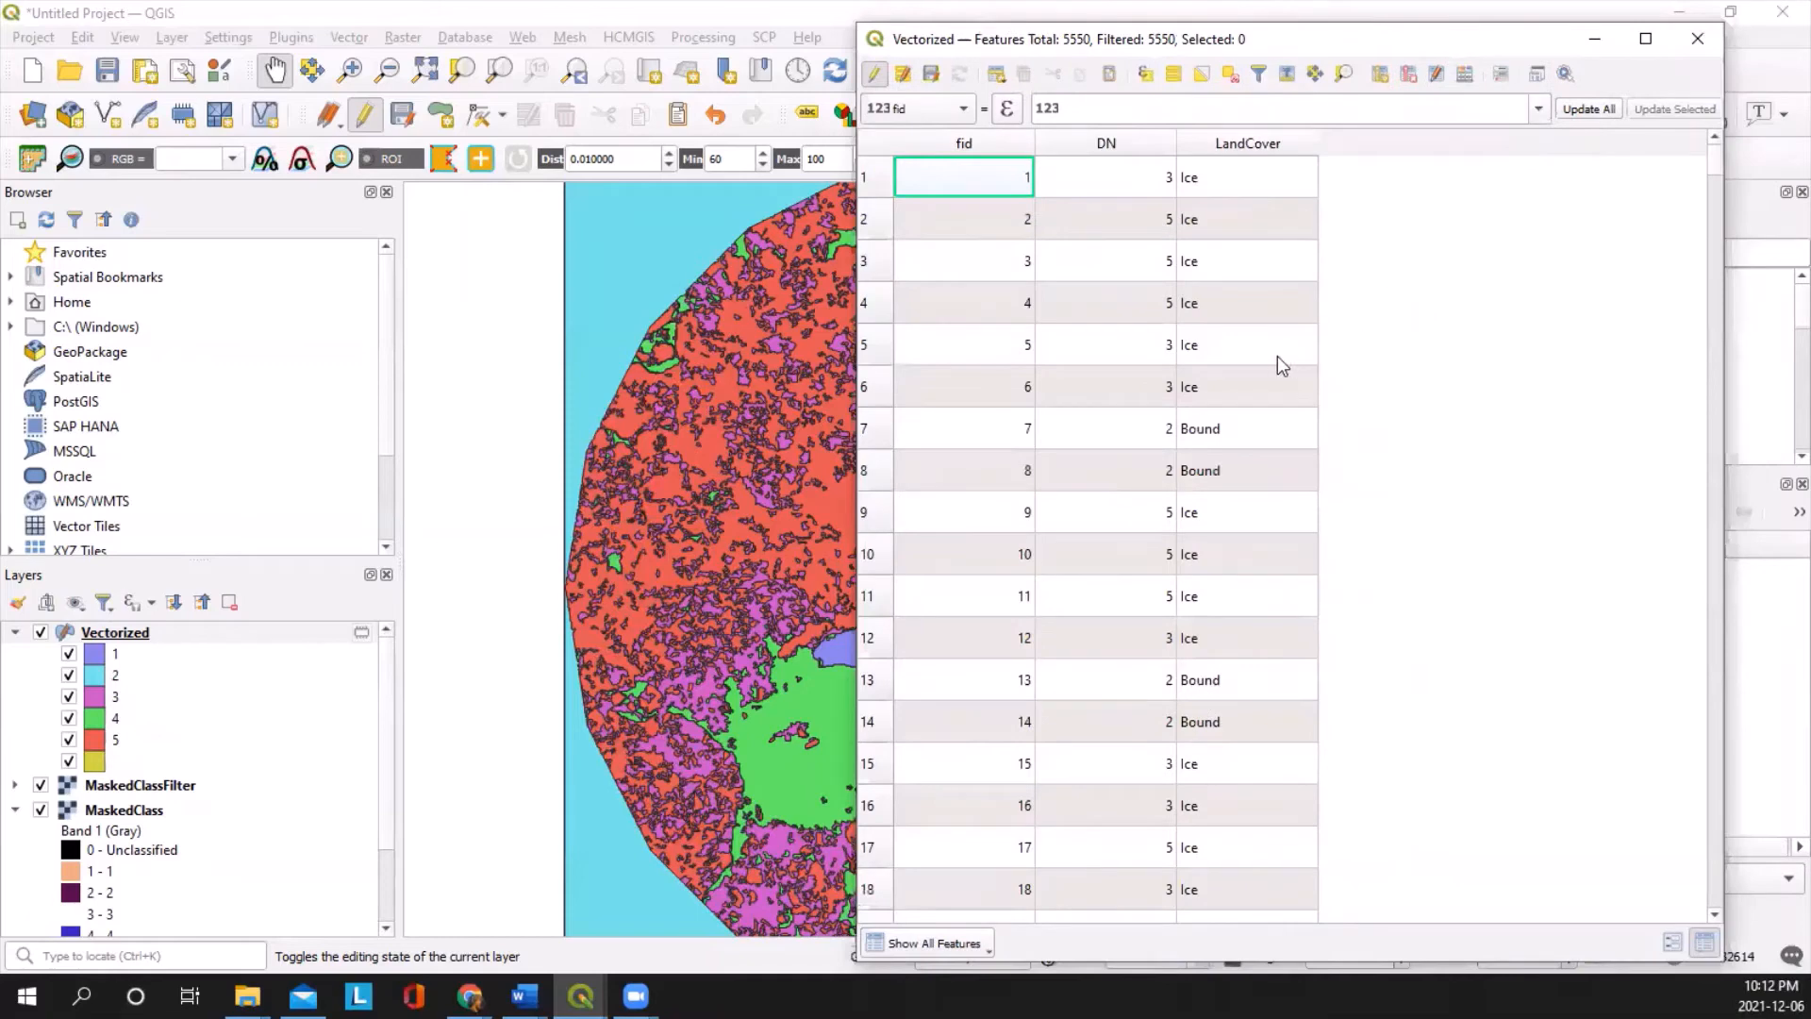
scroll(1278, 358, "down", 20)
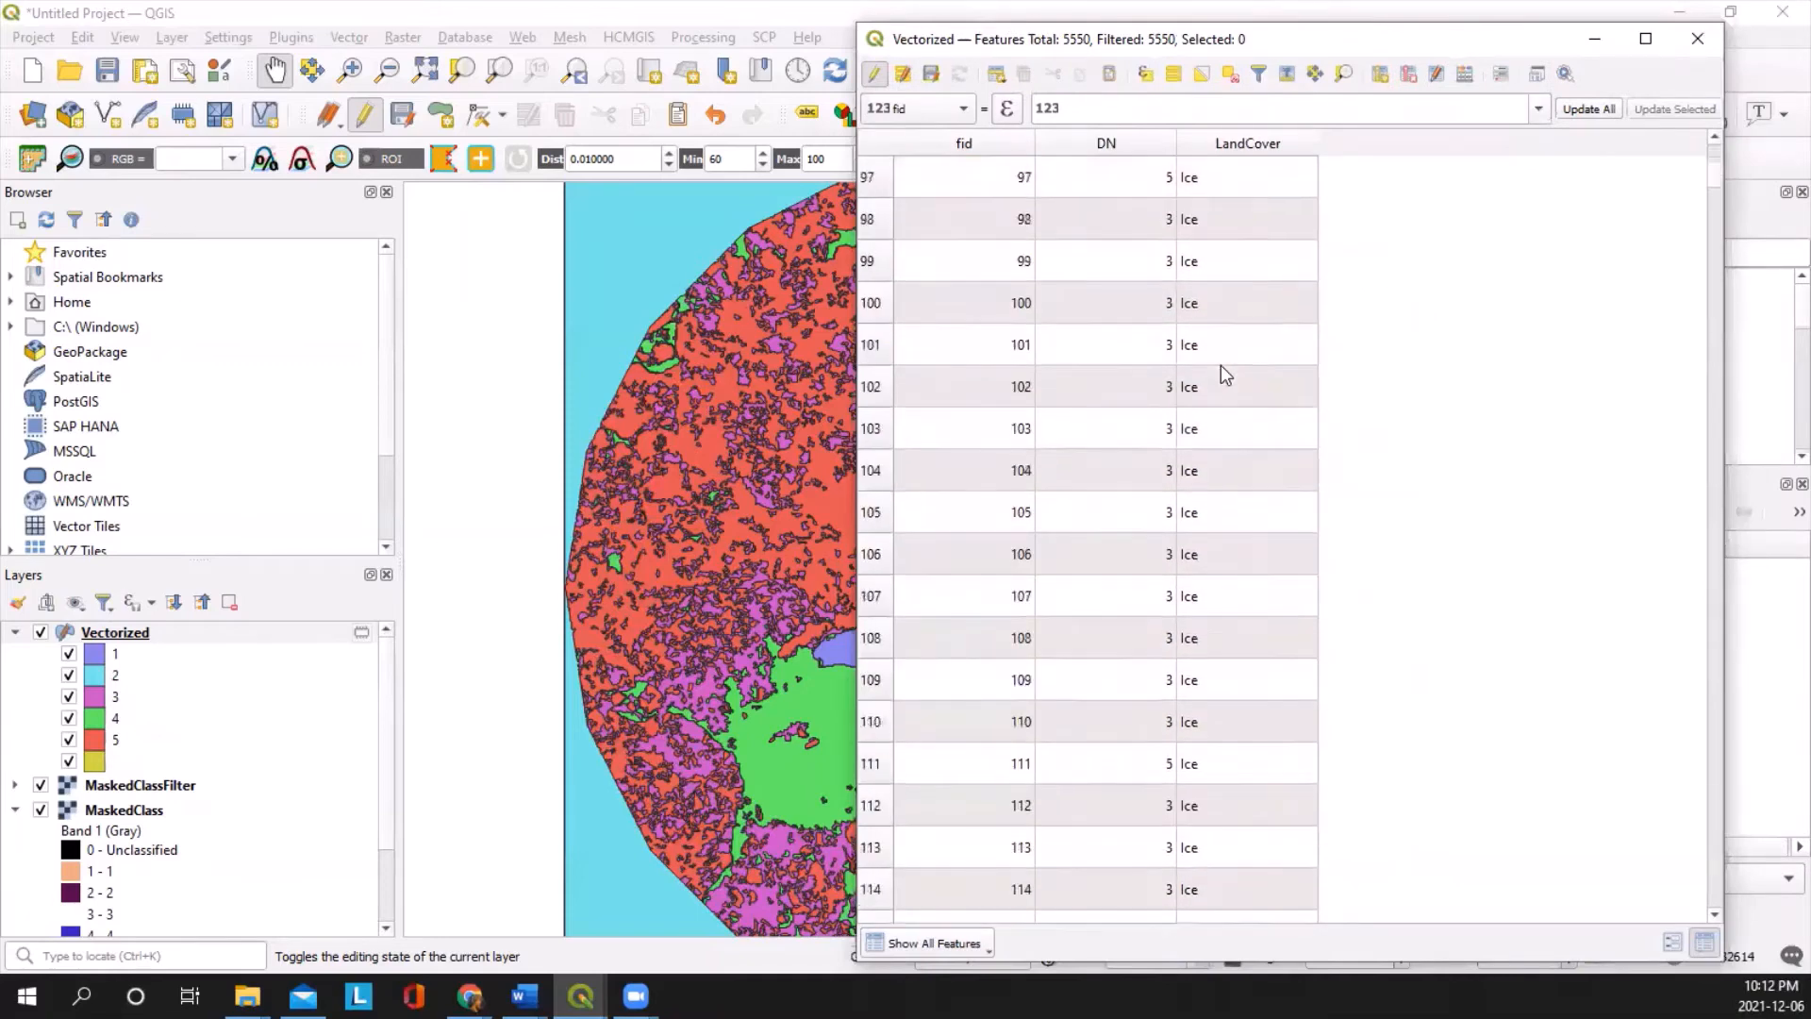
scroll(1221, 366, "down", 20)
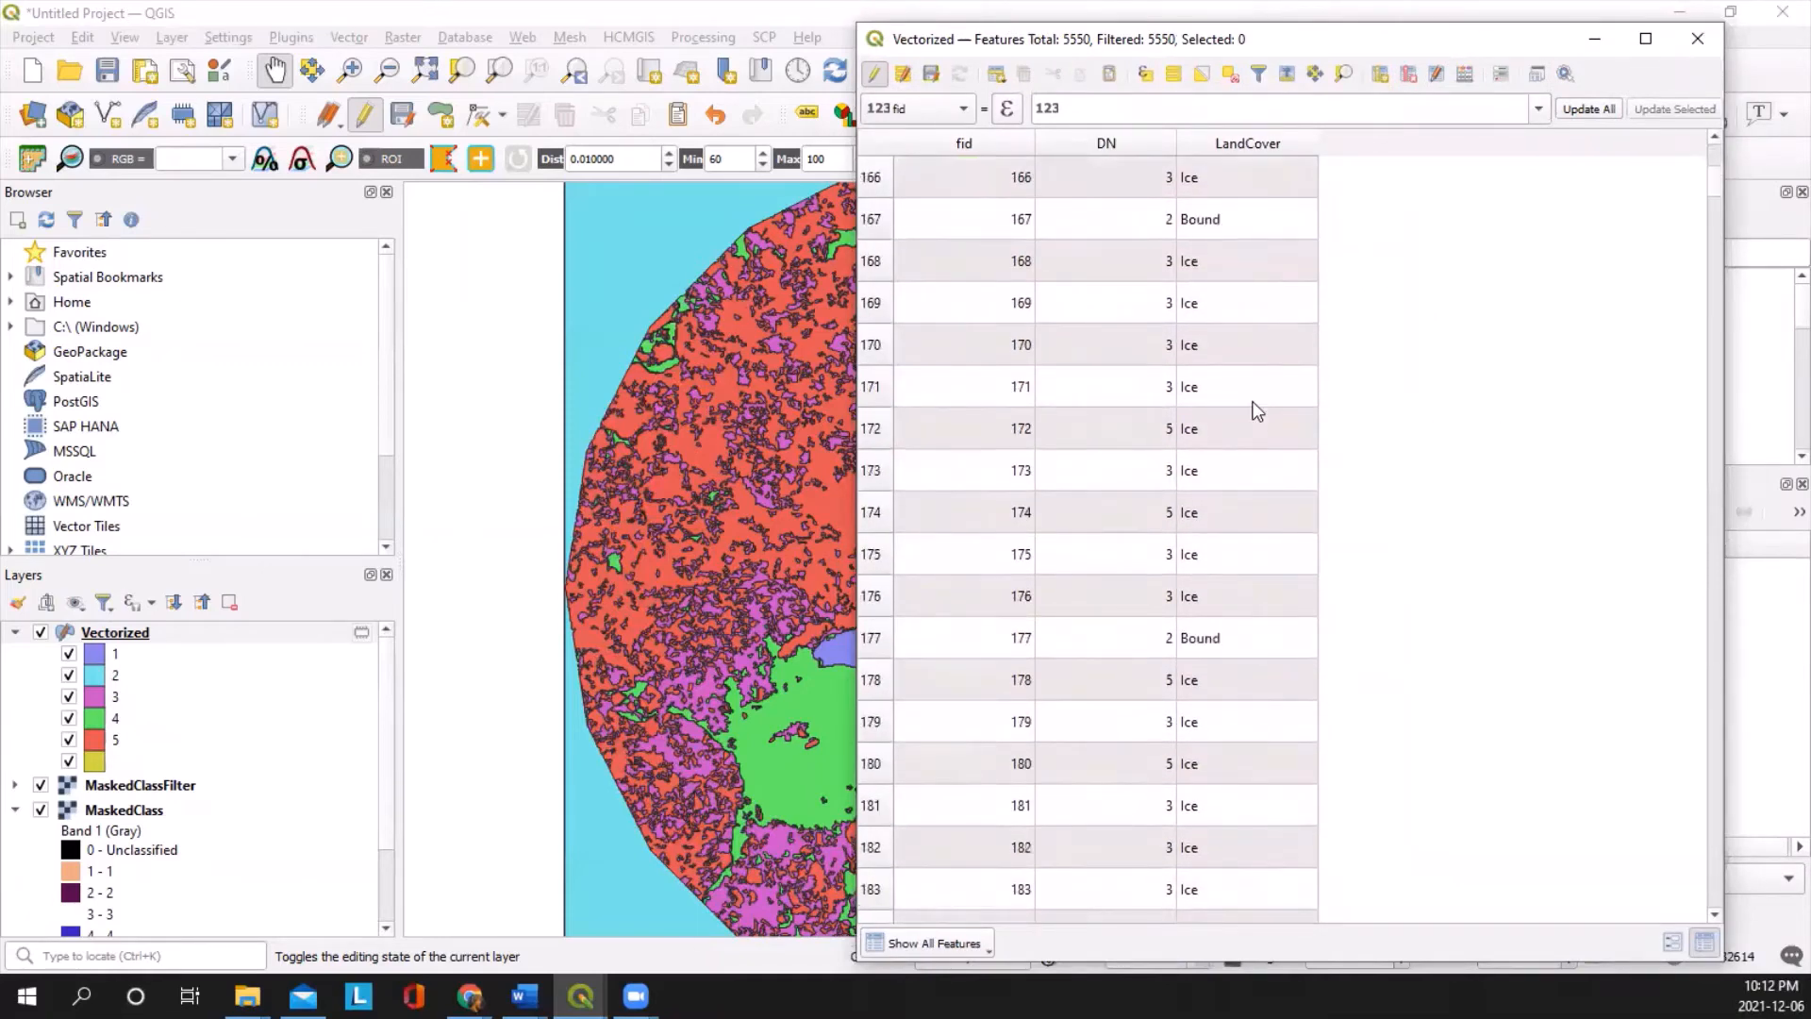
scroll(1257, 411, "up", 20)
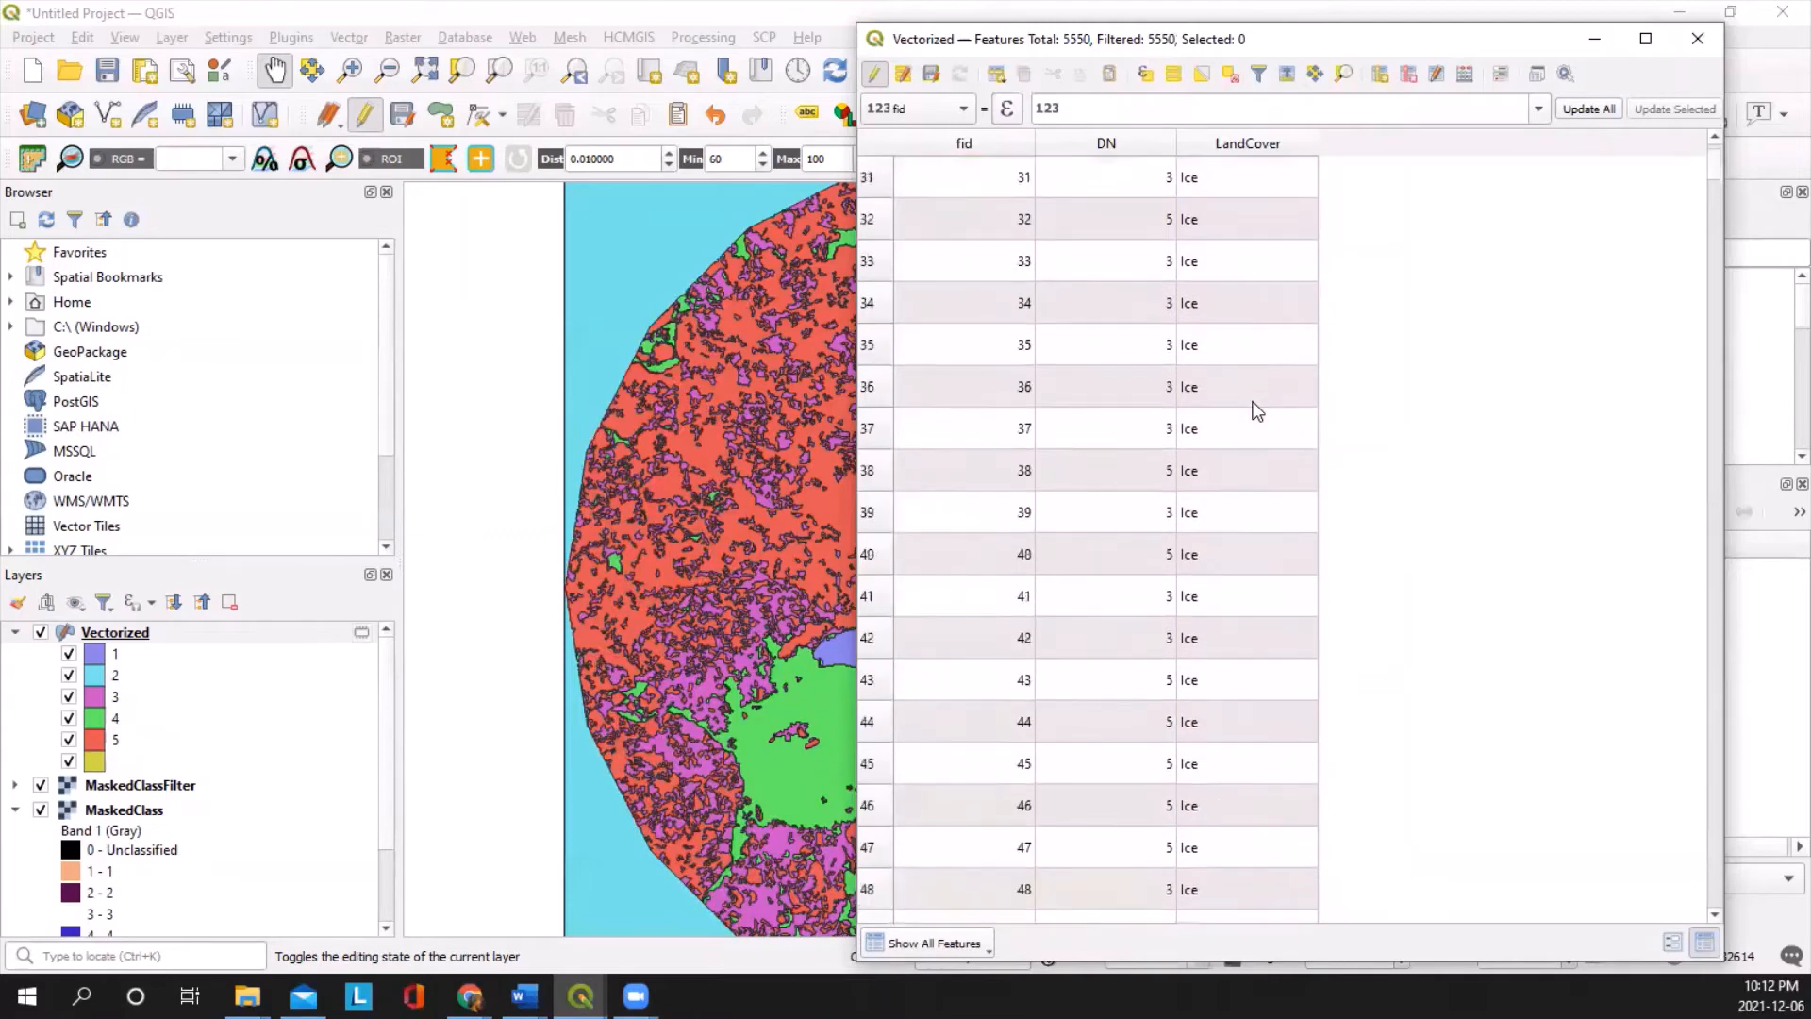
scroll(1258, 411, "up", 10)
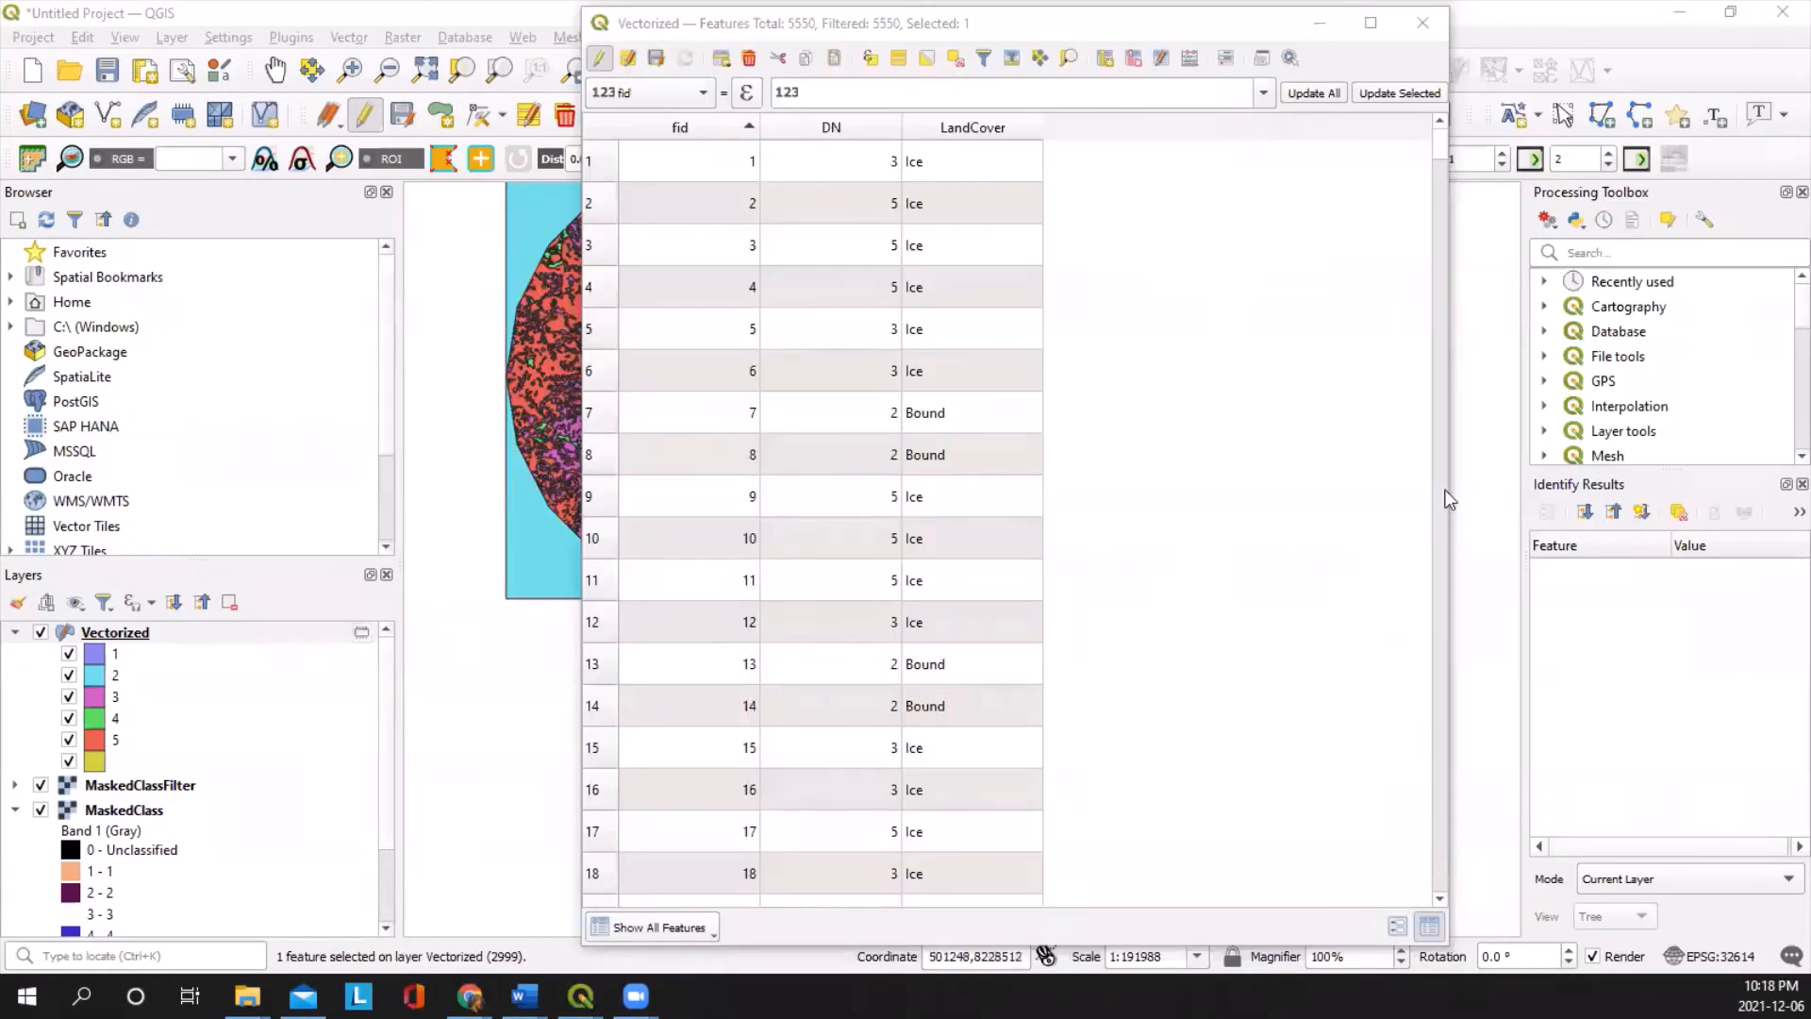
Step: Sort the attribute table by LandCover, select only the Bound features and delete them
left_click(999, 124)
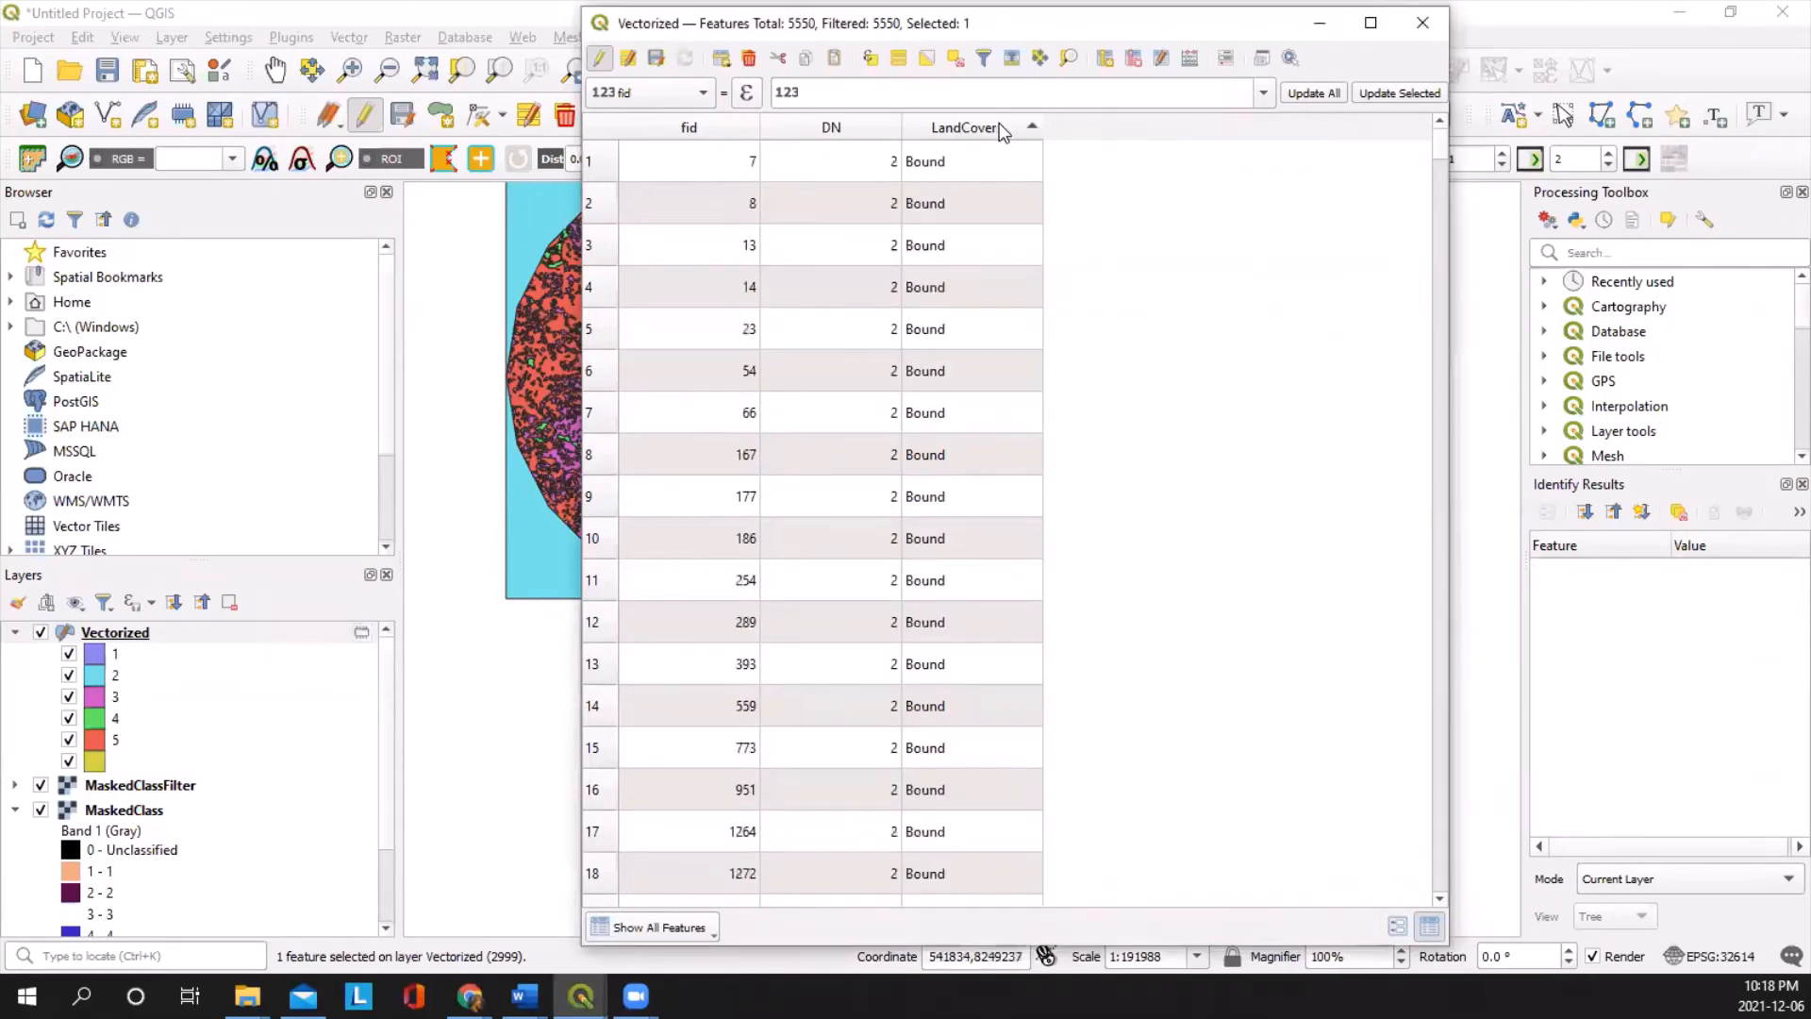
scroll(969, 247, "down", 8)
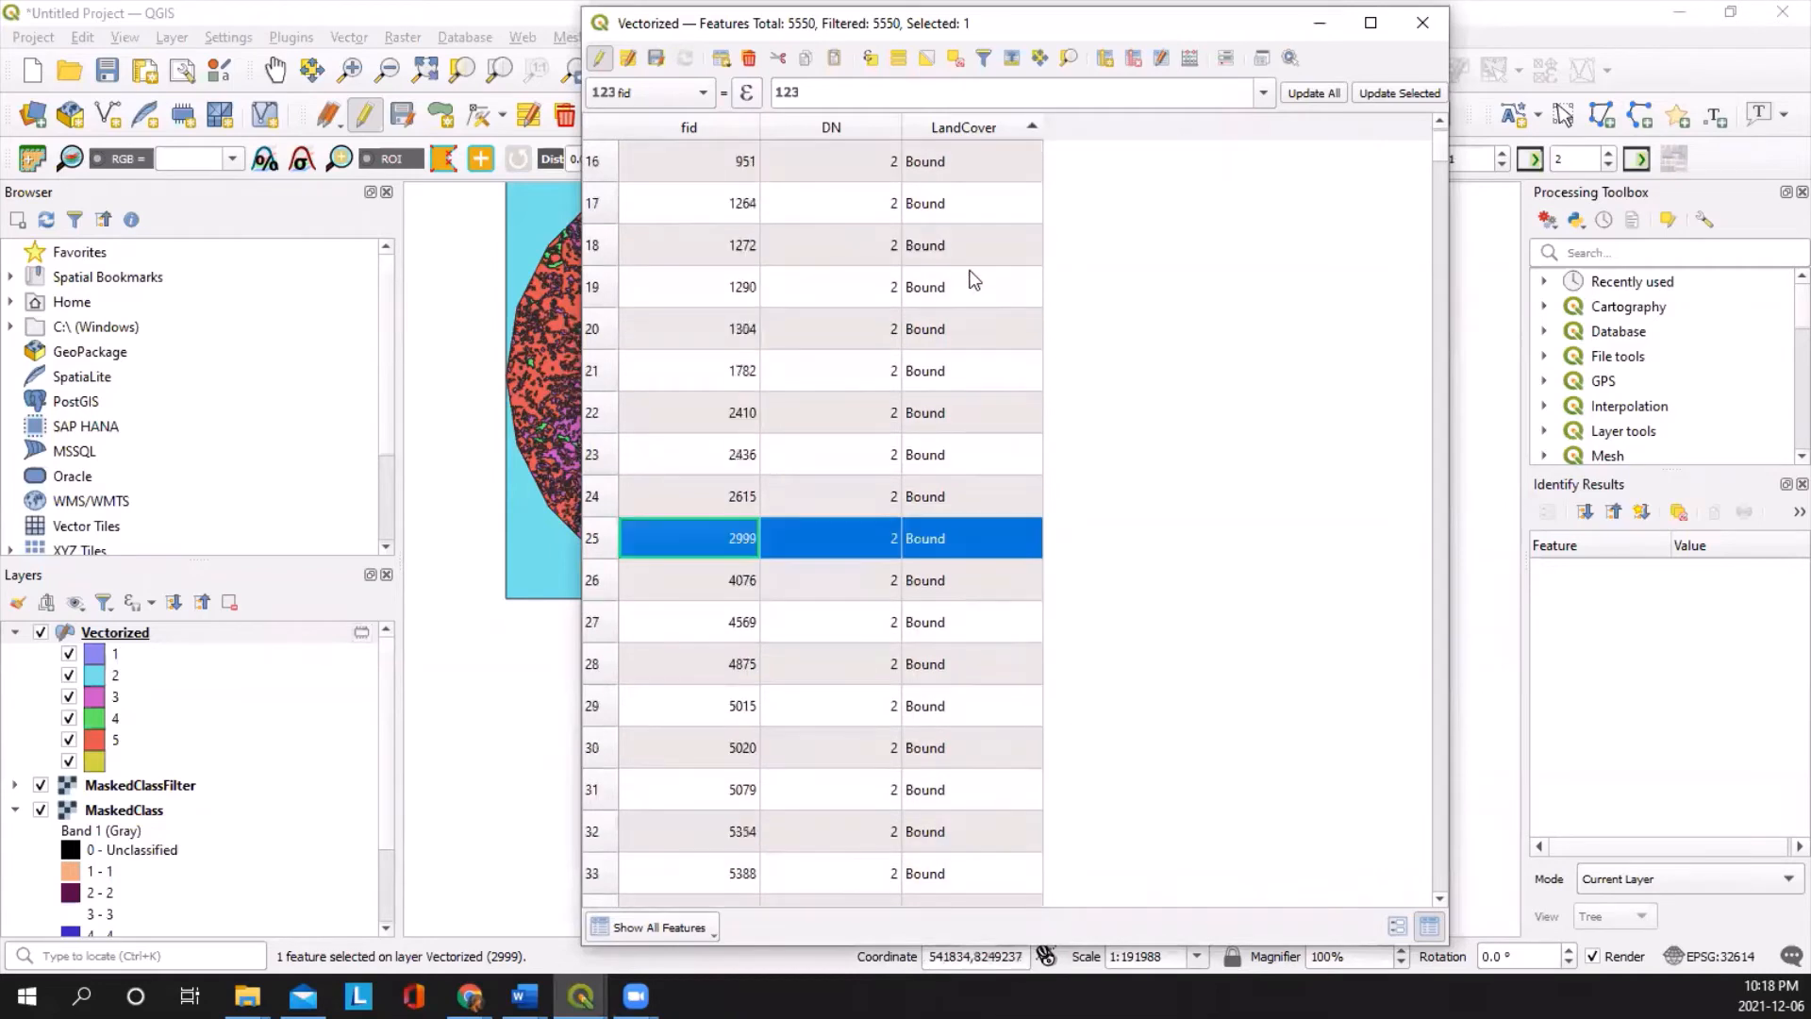
scroll(972, 425, "up", 8)
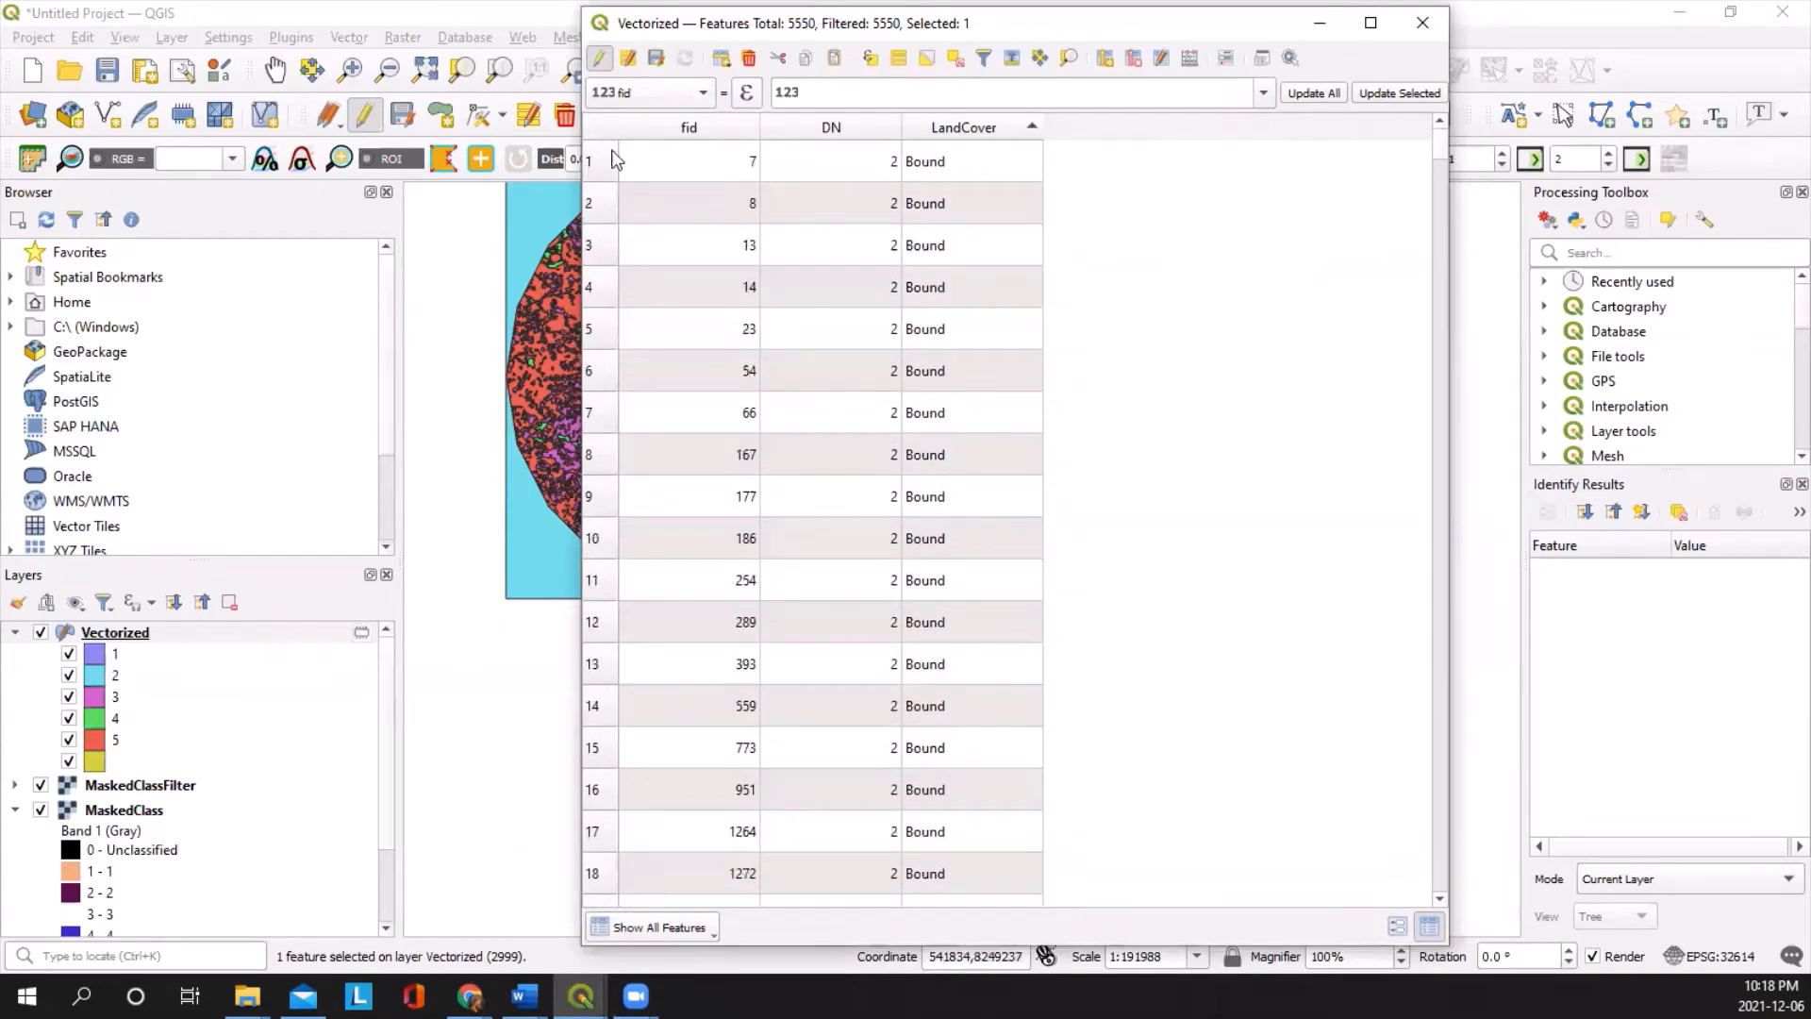
left_click_drag(607, 161, 592, 653)
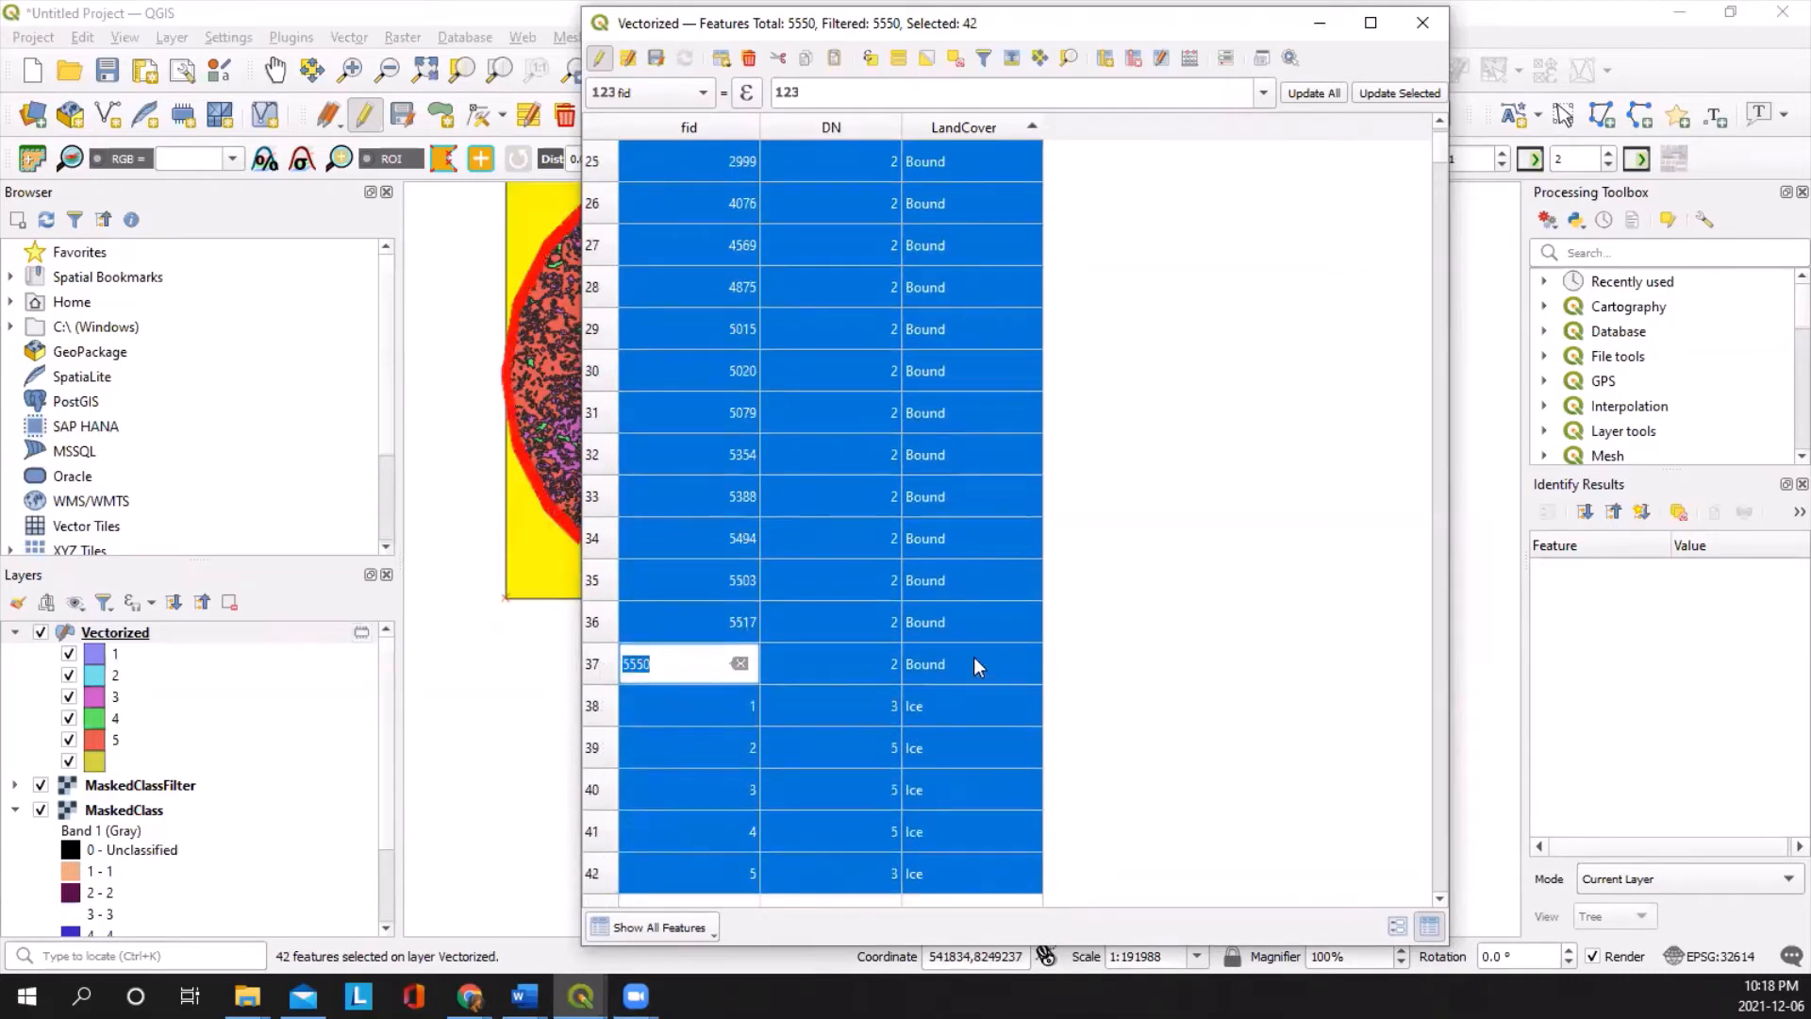
left_click(1129, 579)
left_click(604, 672)
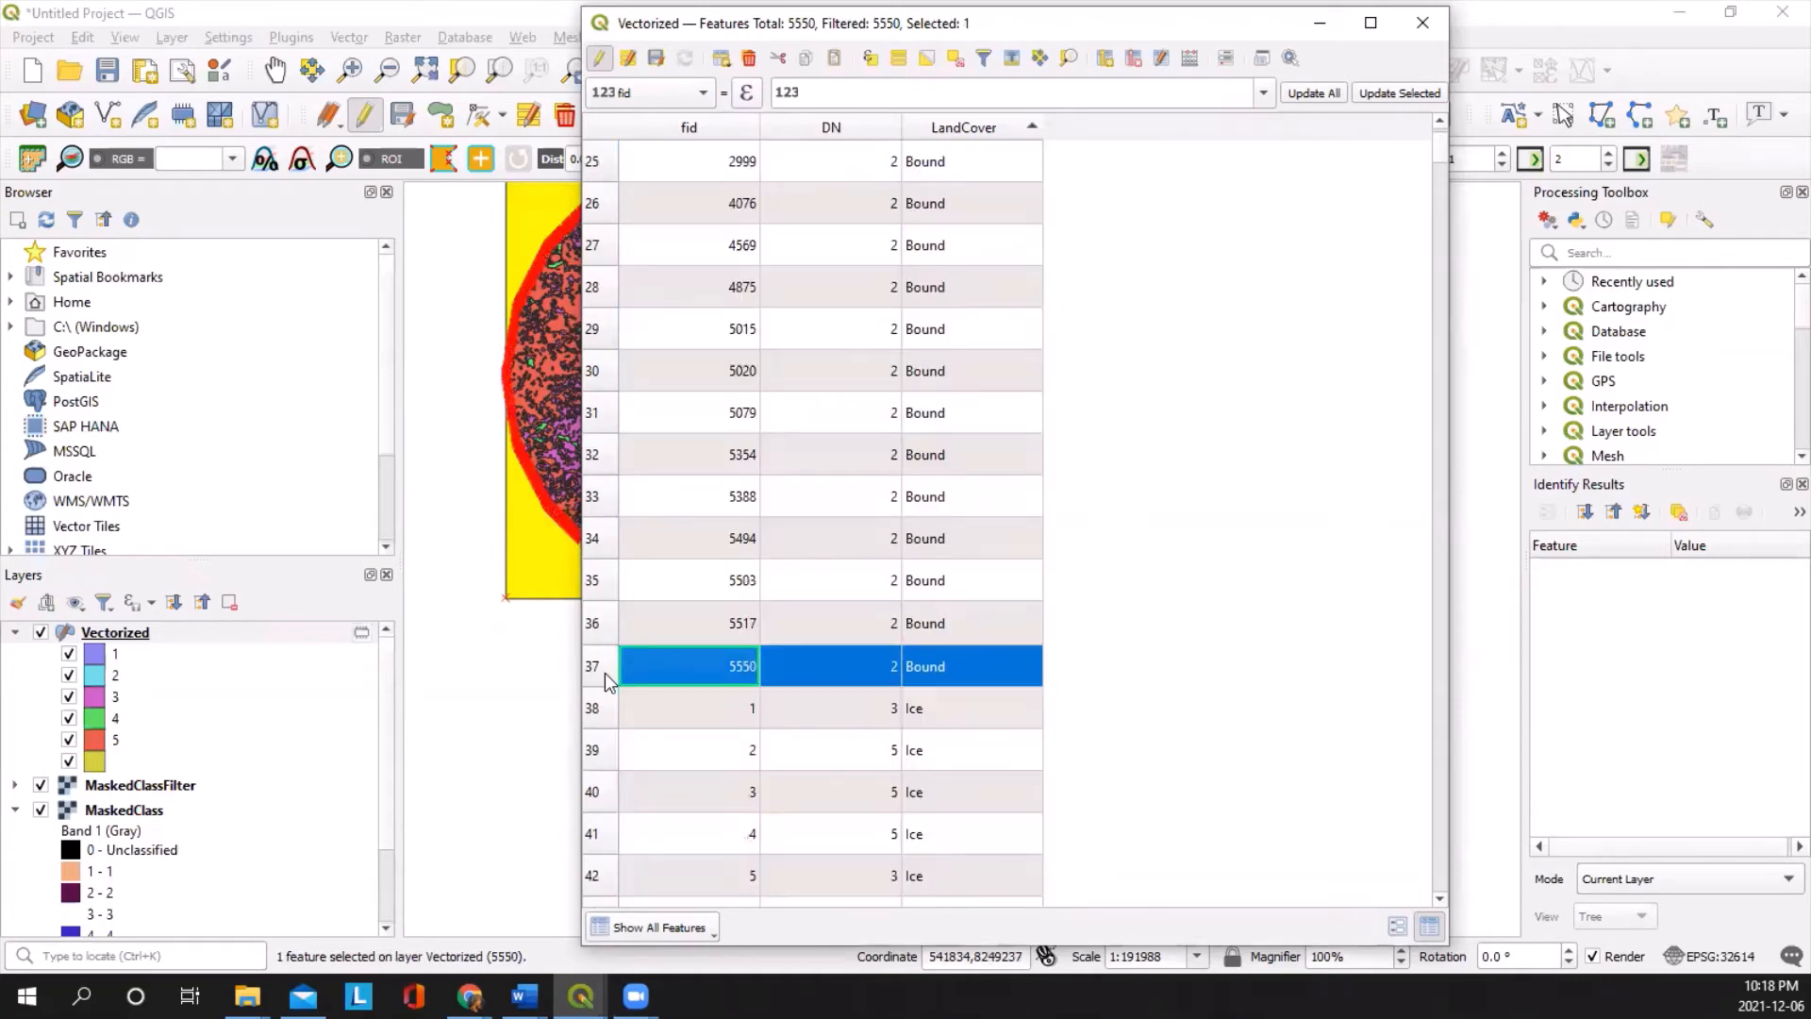
left_click_drag(604, 671, 573, 149)
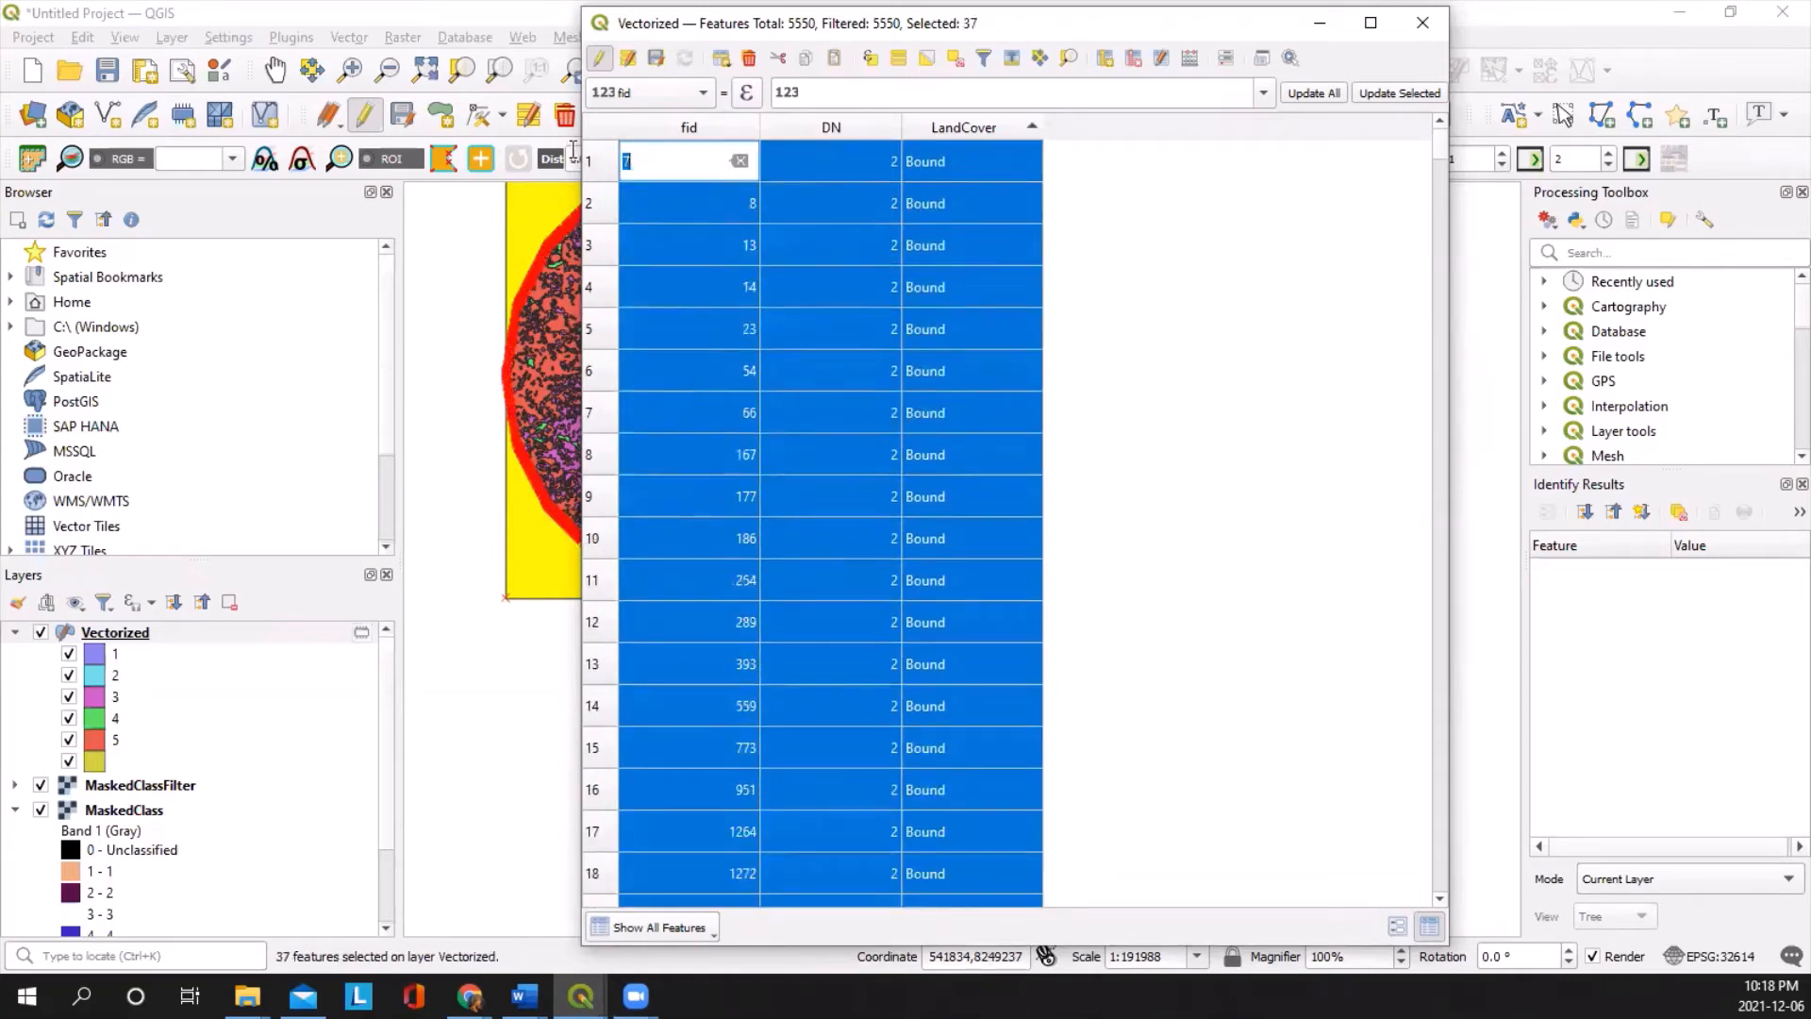
left_click(751, 60)
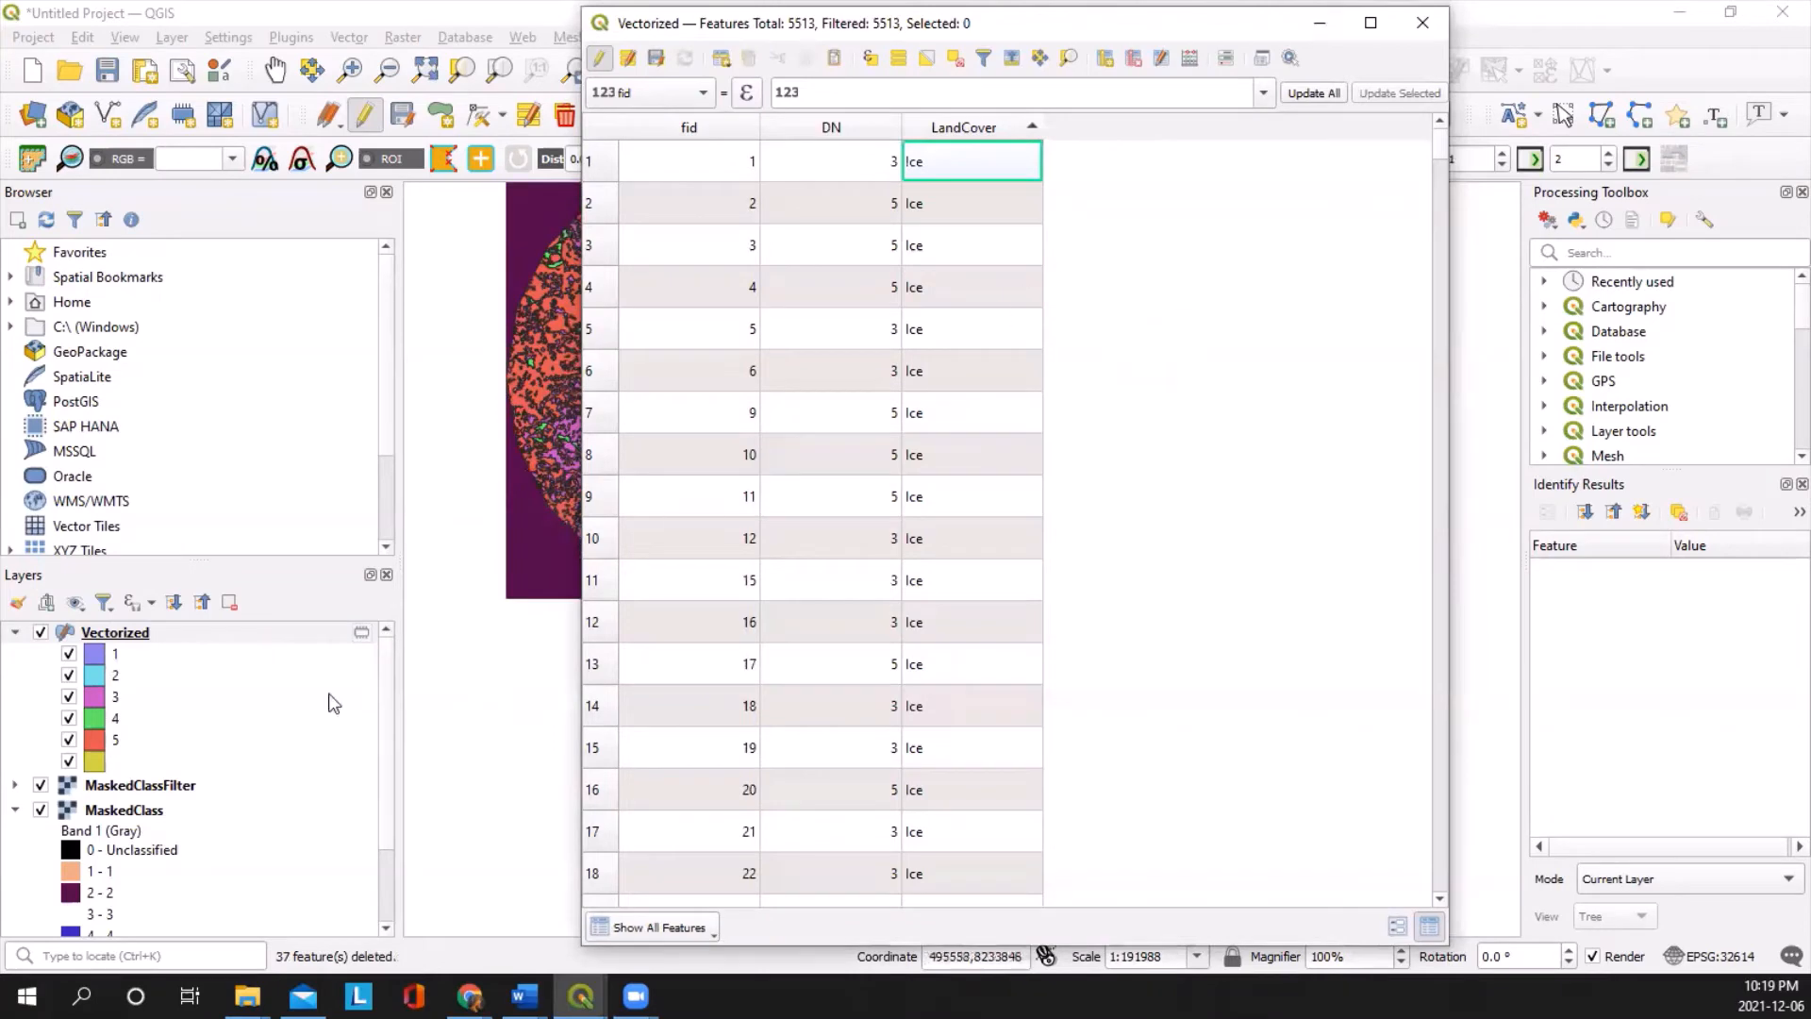
Step: Hide the MaskedClassFilter and MaskedClass layers and check the remaining Vectorized polygons on the map
left_click(41, 785)
left_click(41, 809)
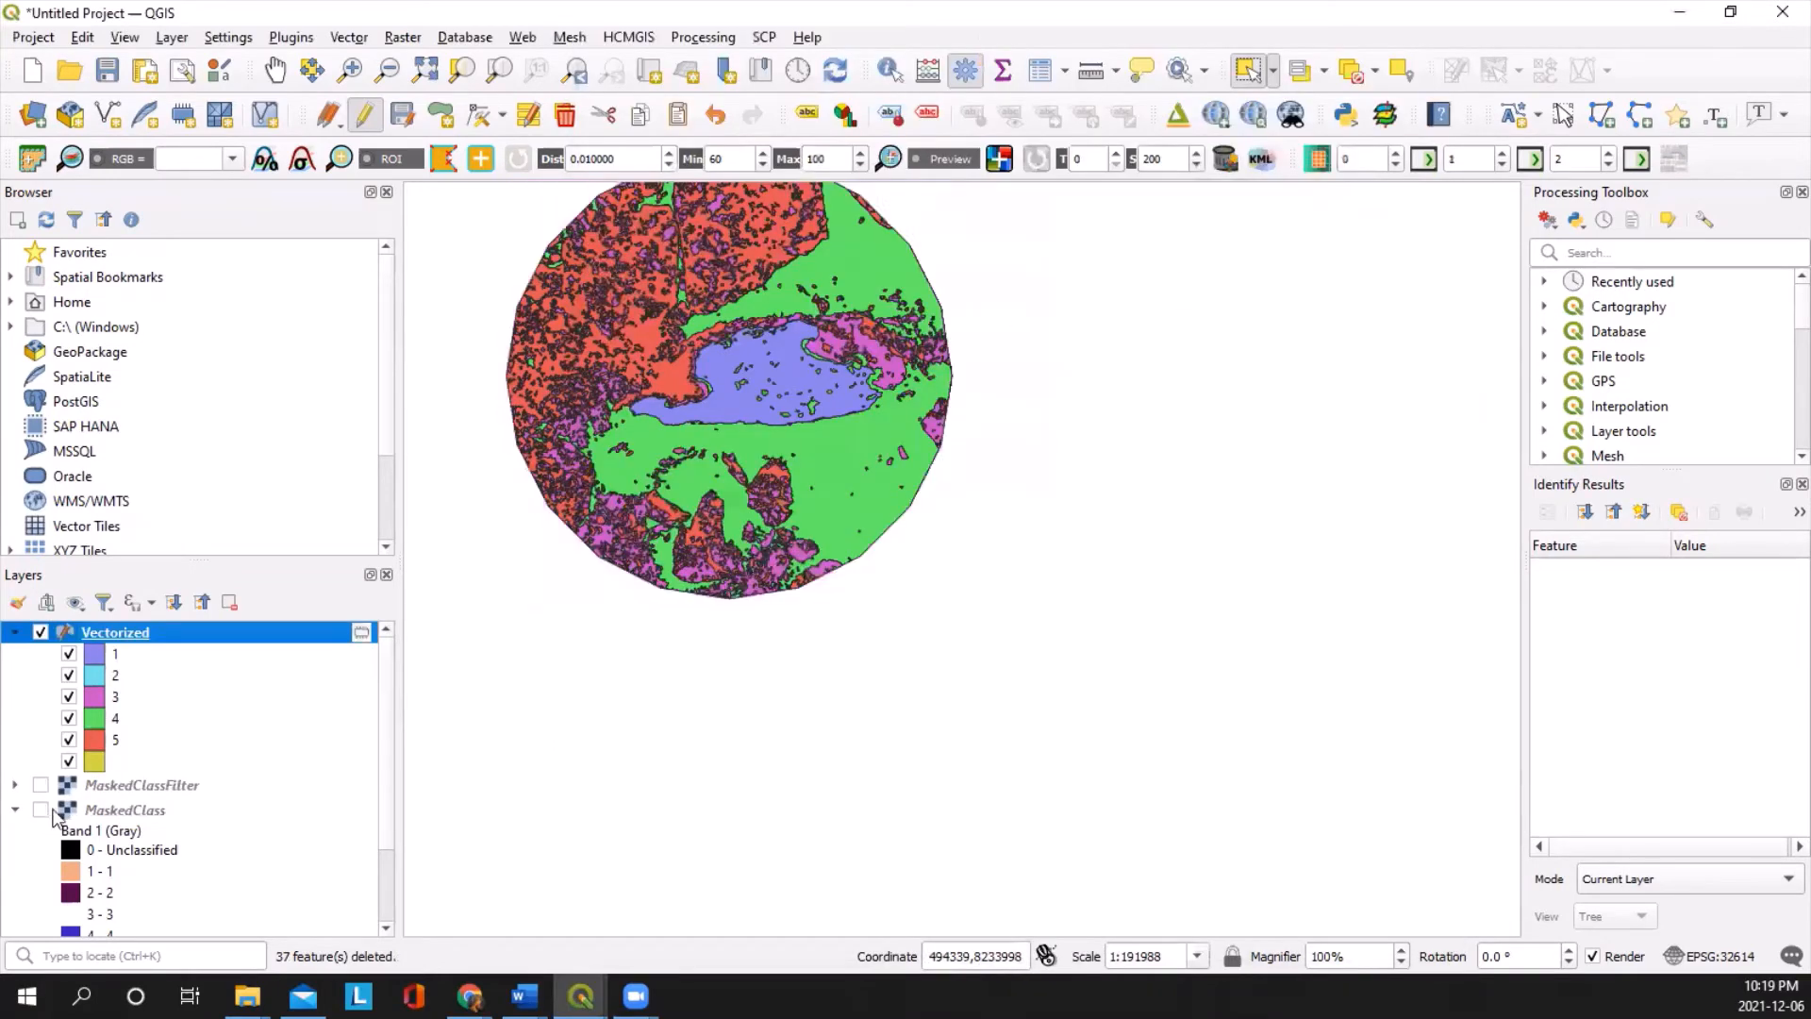
left_click_drag(1031, 502, 1085, 553)
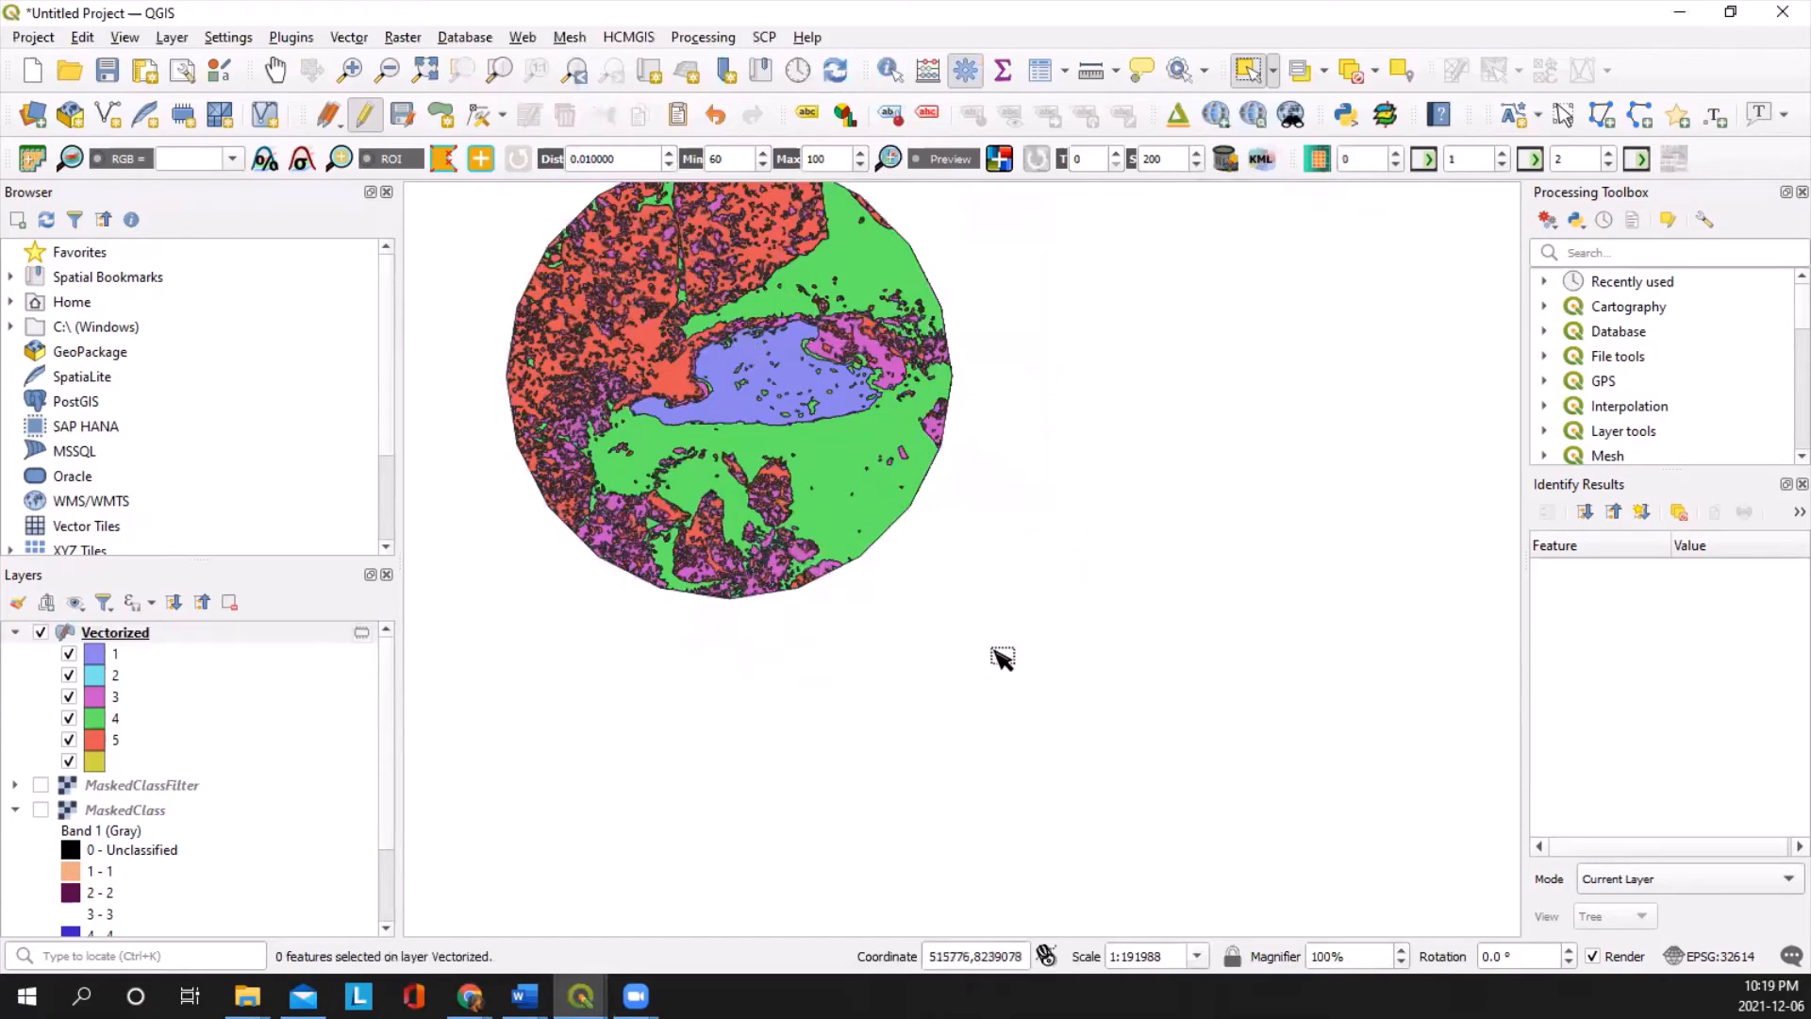
scroll(1028, 674, "down", 1)
scroll(824, 516, "up", 1)
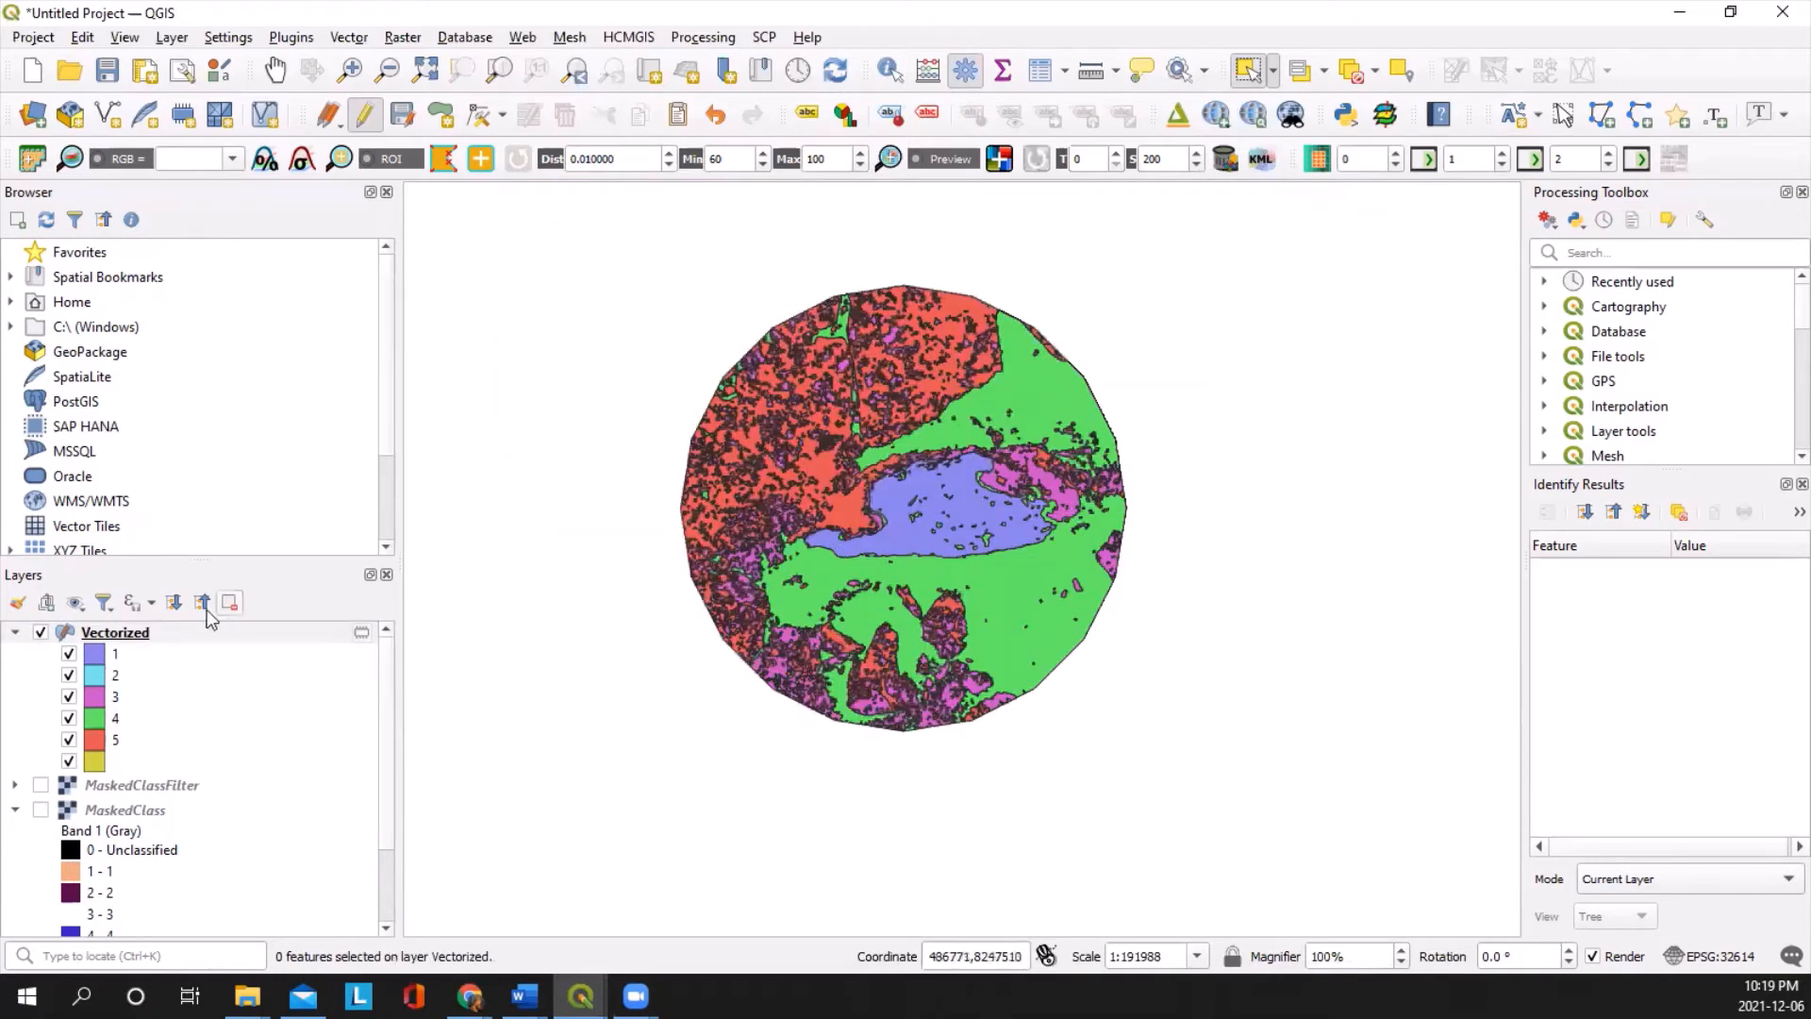
Step: Close the two duplicate Vectorized attribute tables and bring the remaining one to the front
right_click(143, 639)
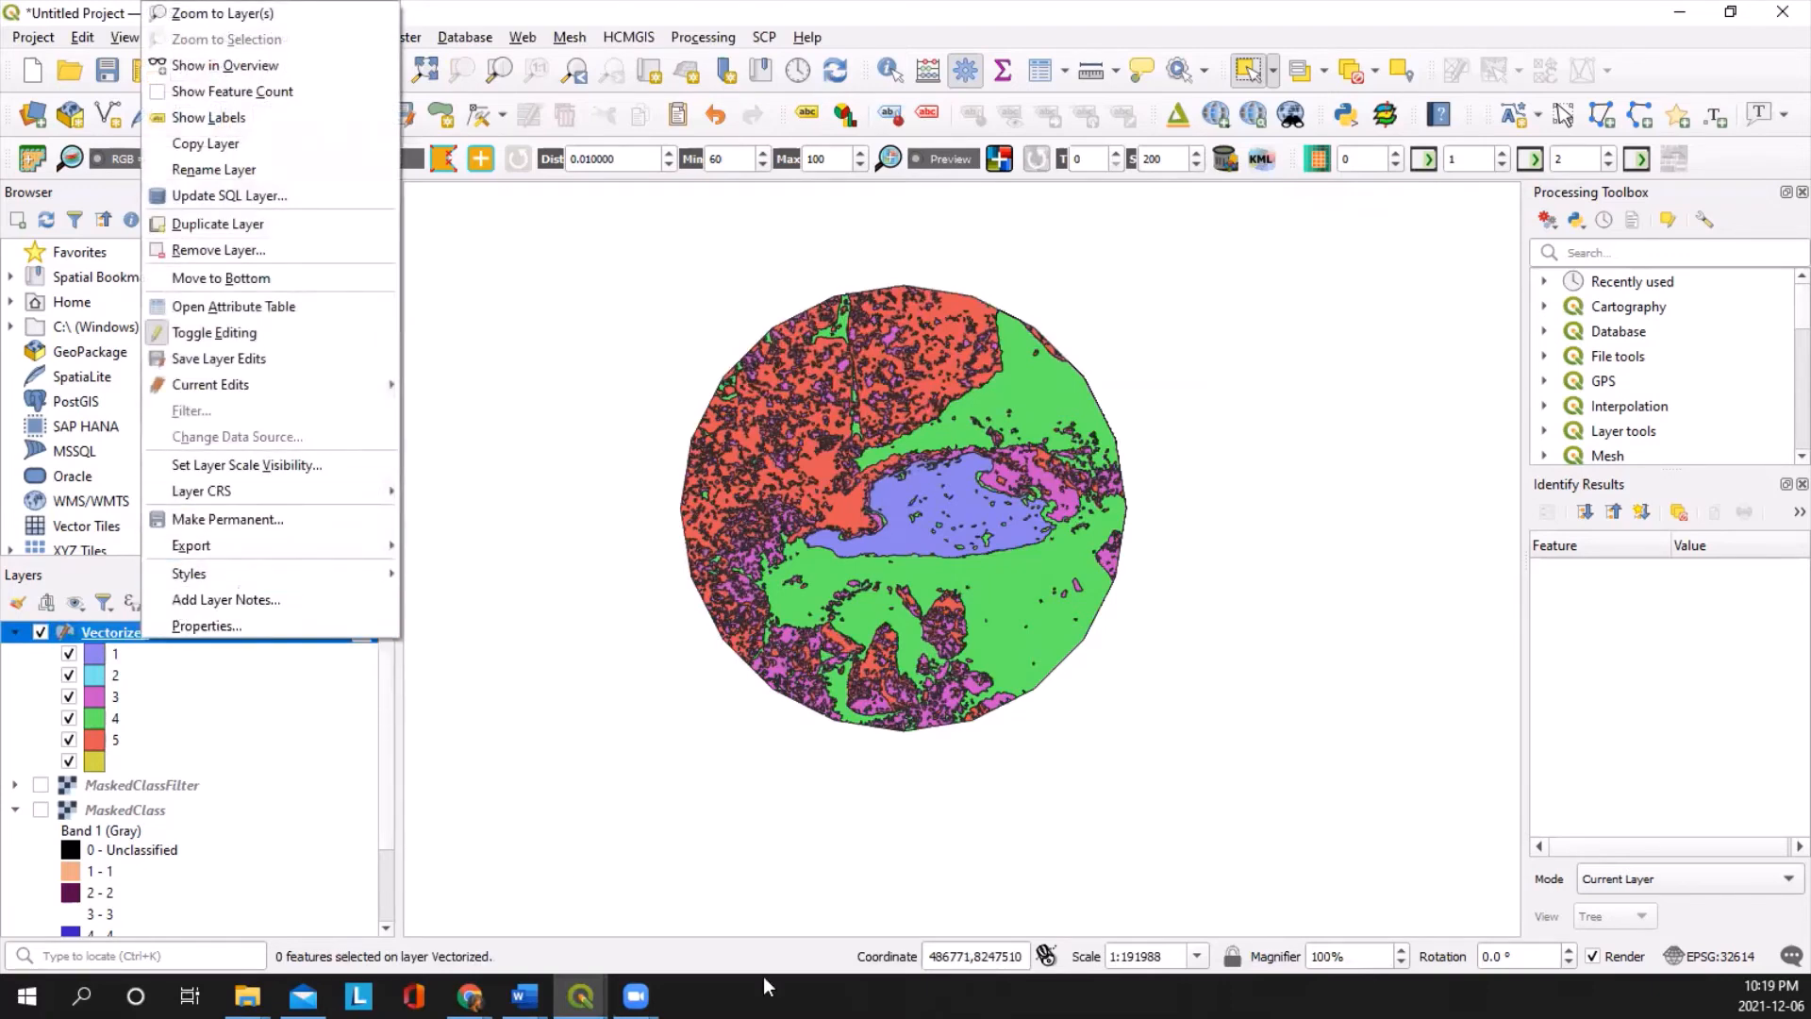
left_click(580, 996)
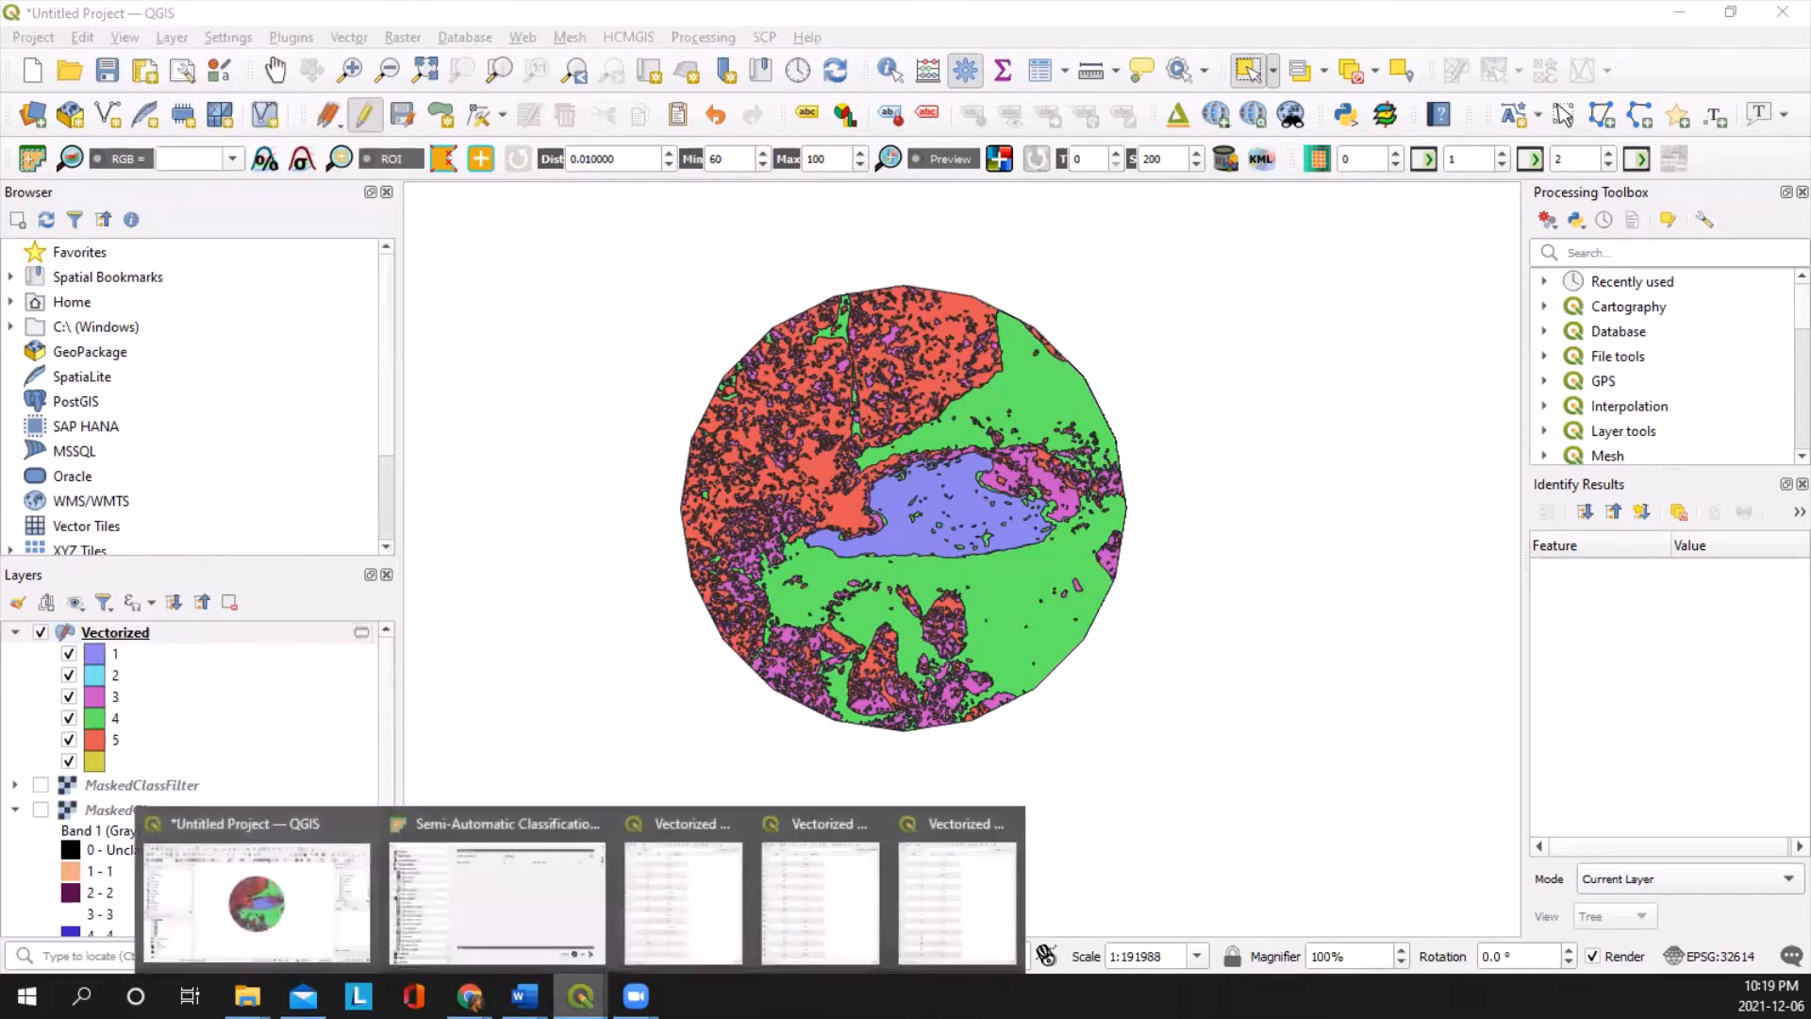
left_click(728, 822)
left_click(797, 819)
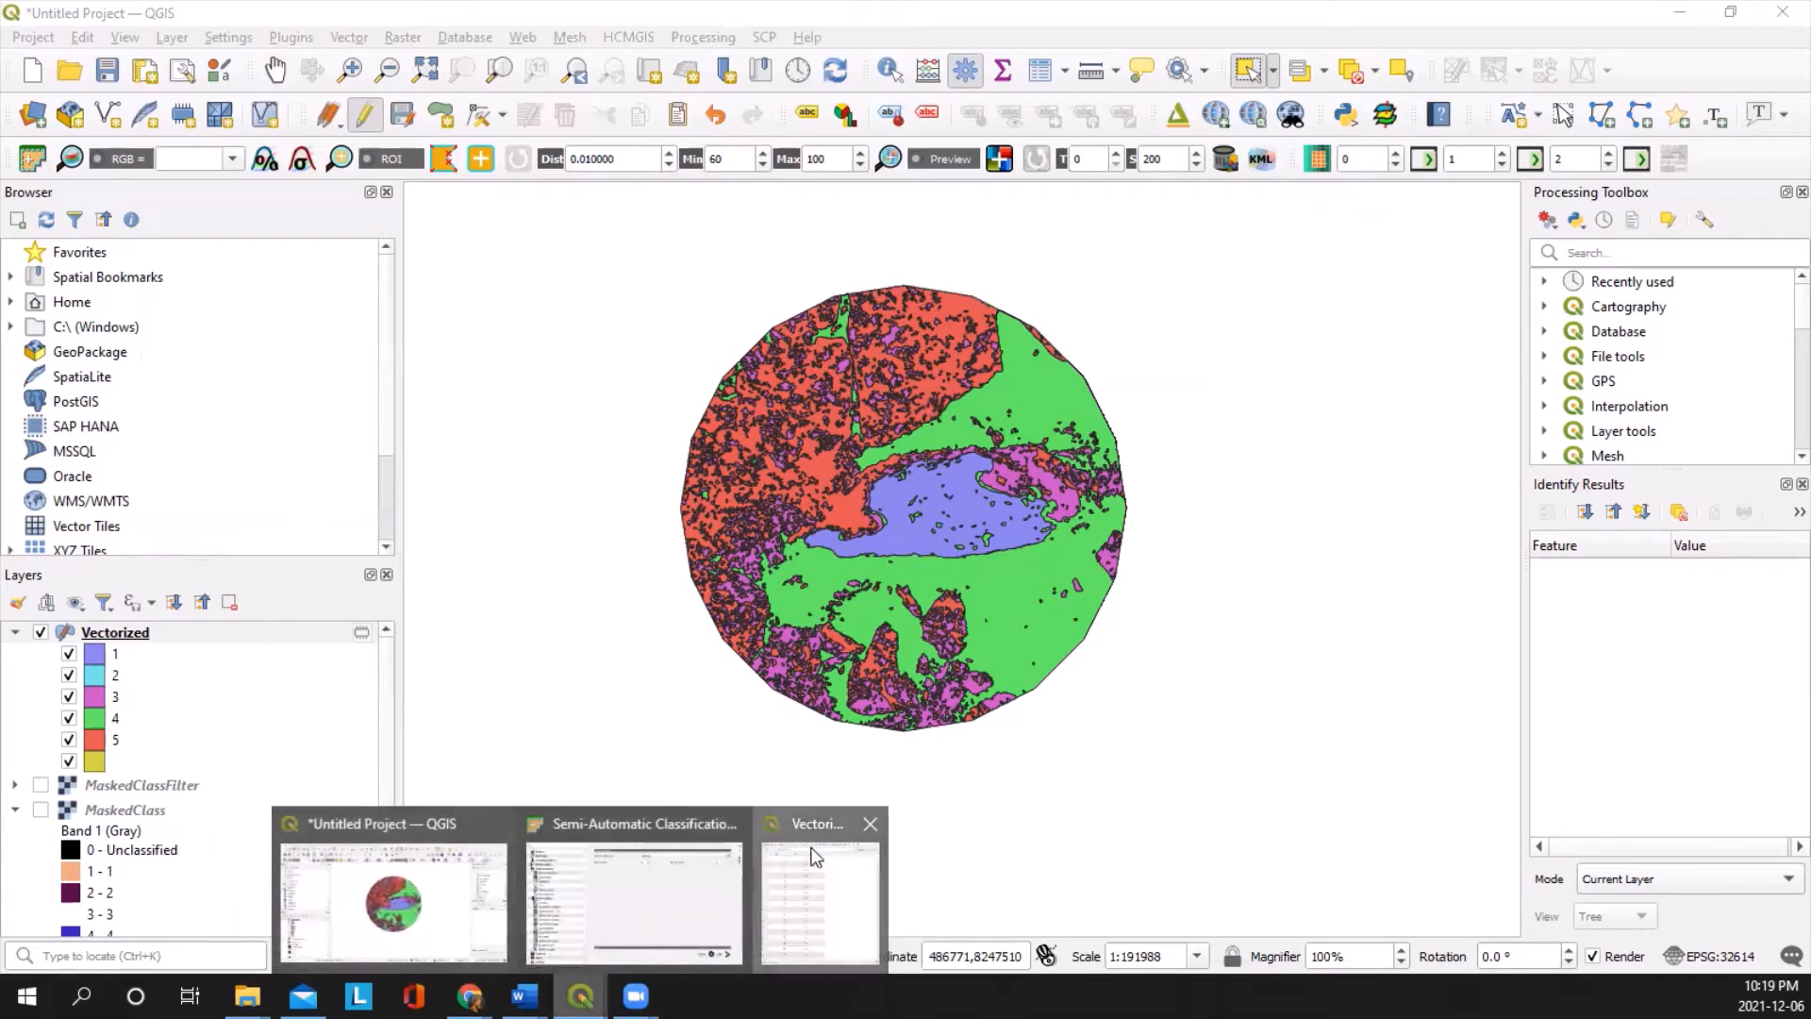
left_click(813, 838)
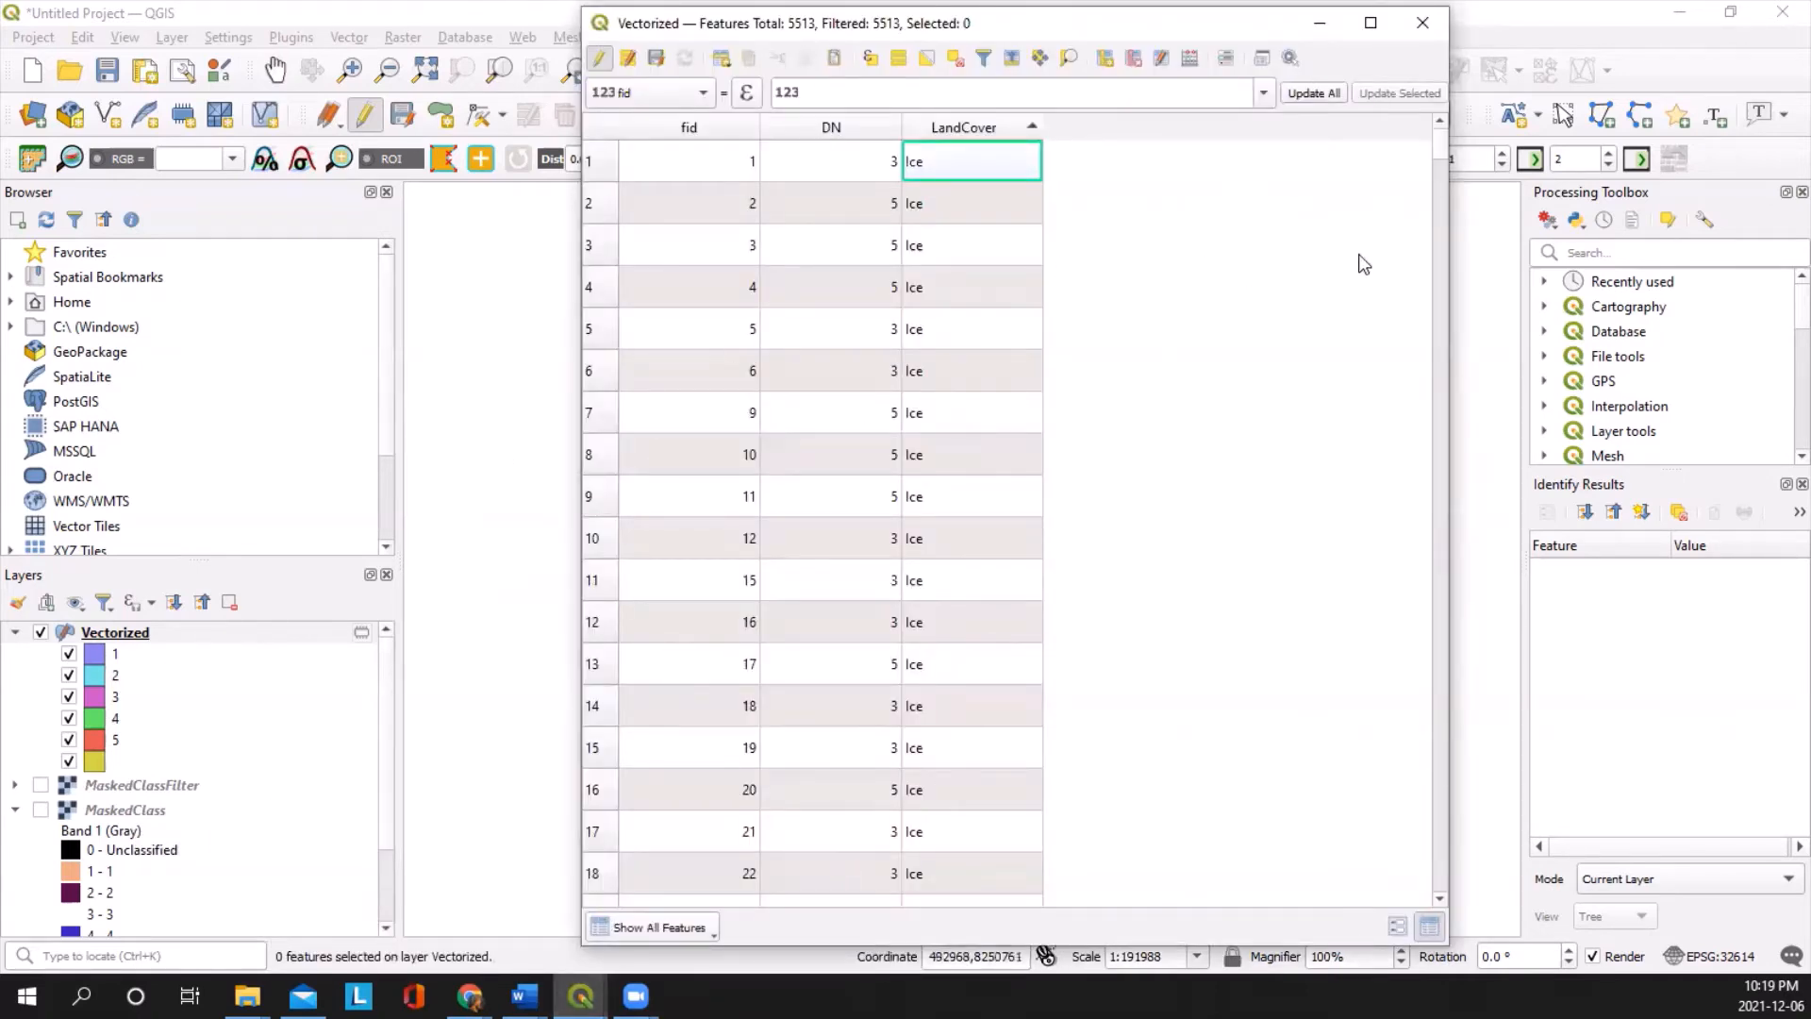
Step: Start the field calculator for the Vectorized layer and define a new decimal number (real) field named Area
left_click(1191, 58)
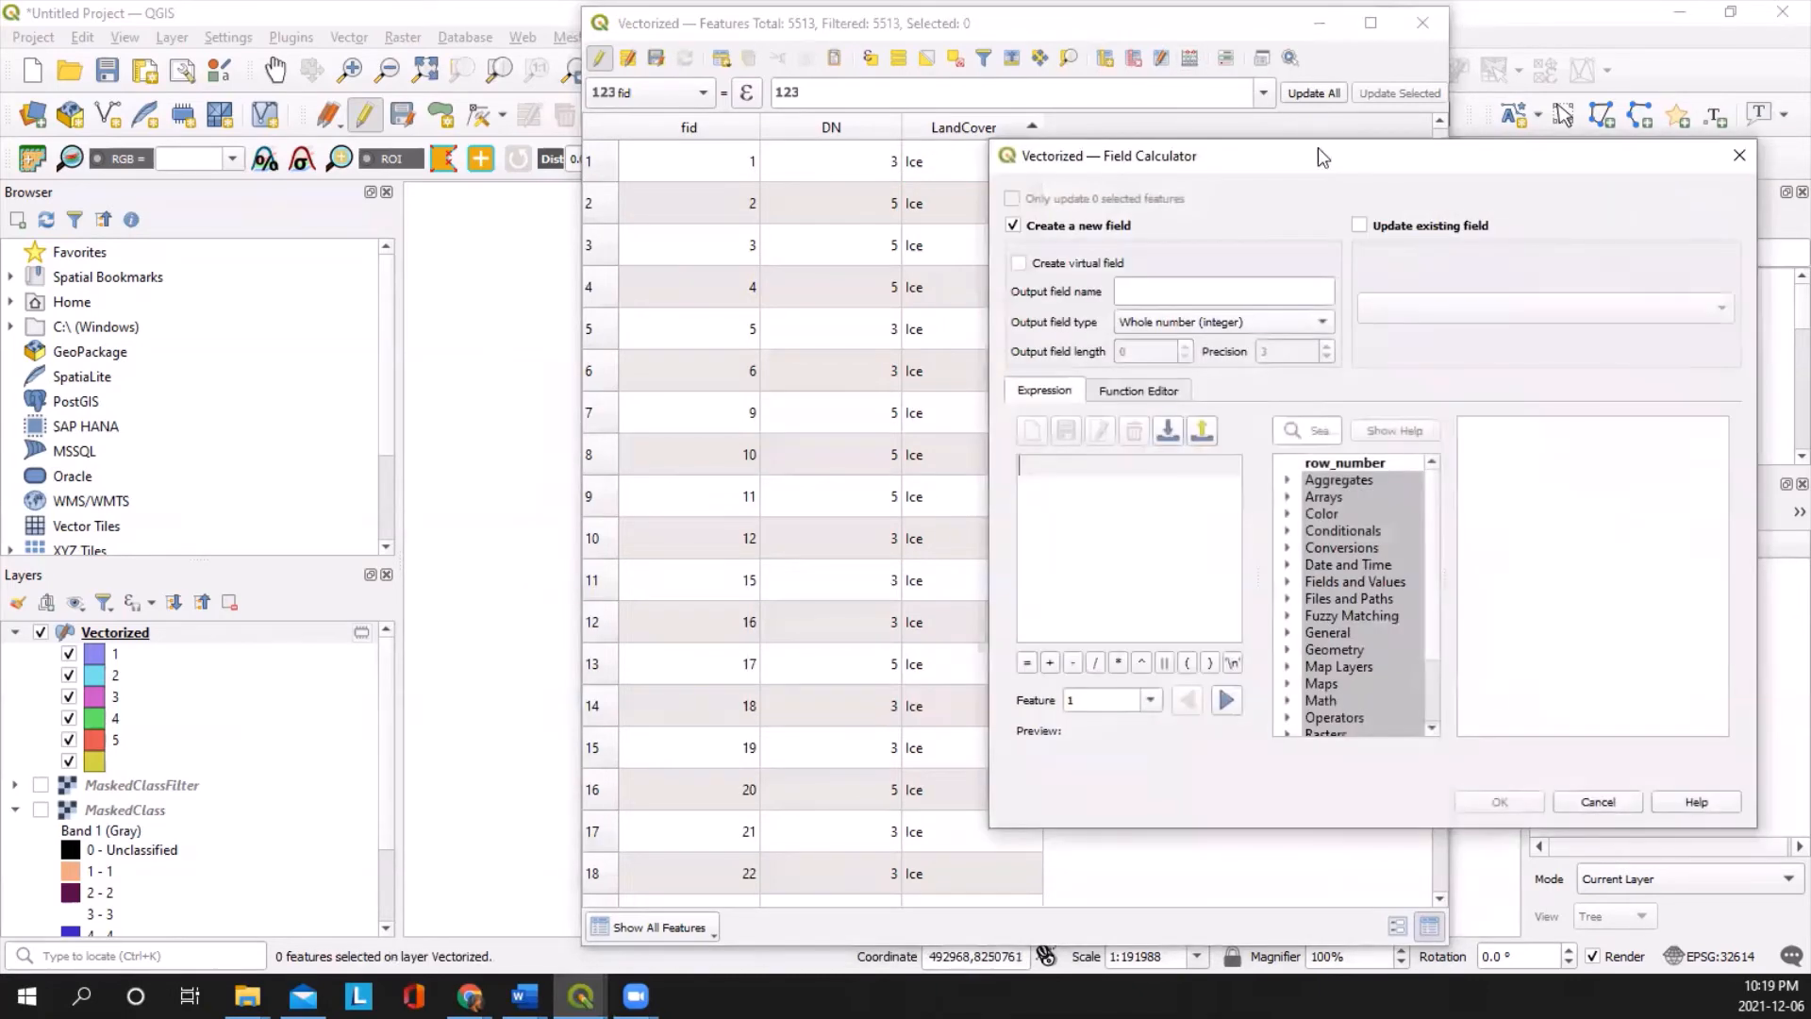
left_click_drag(1317, 149, 1275, 142)
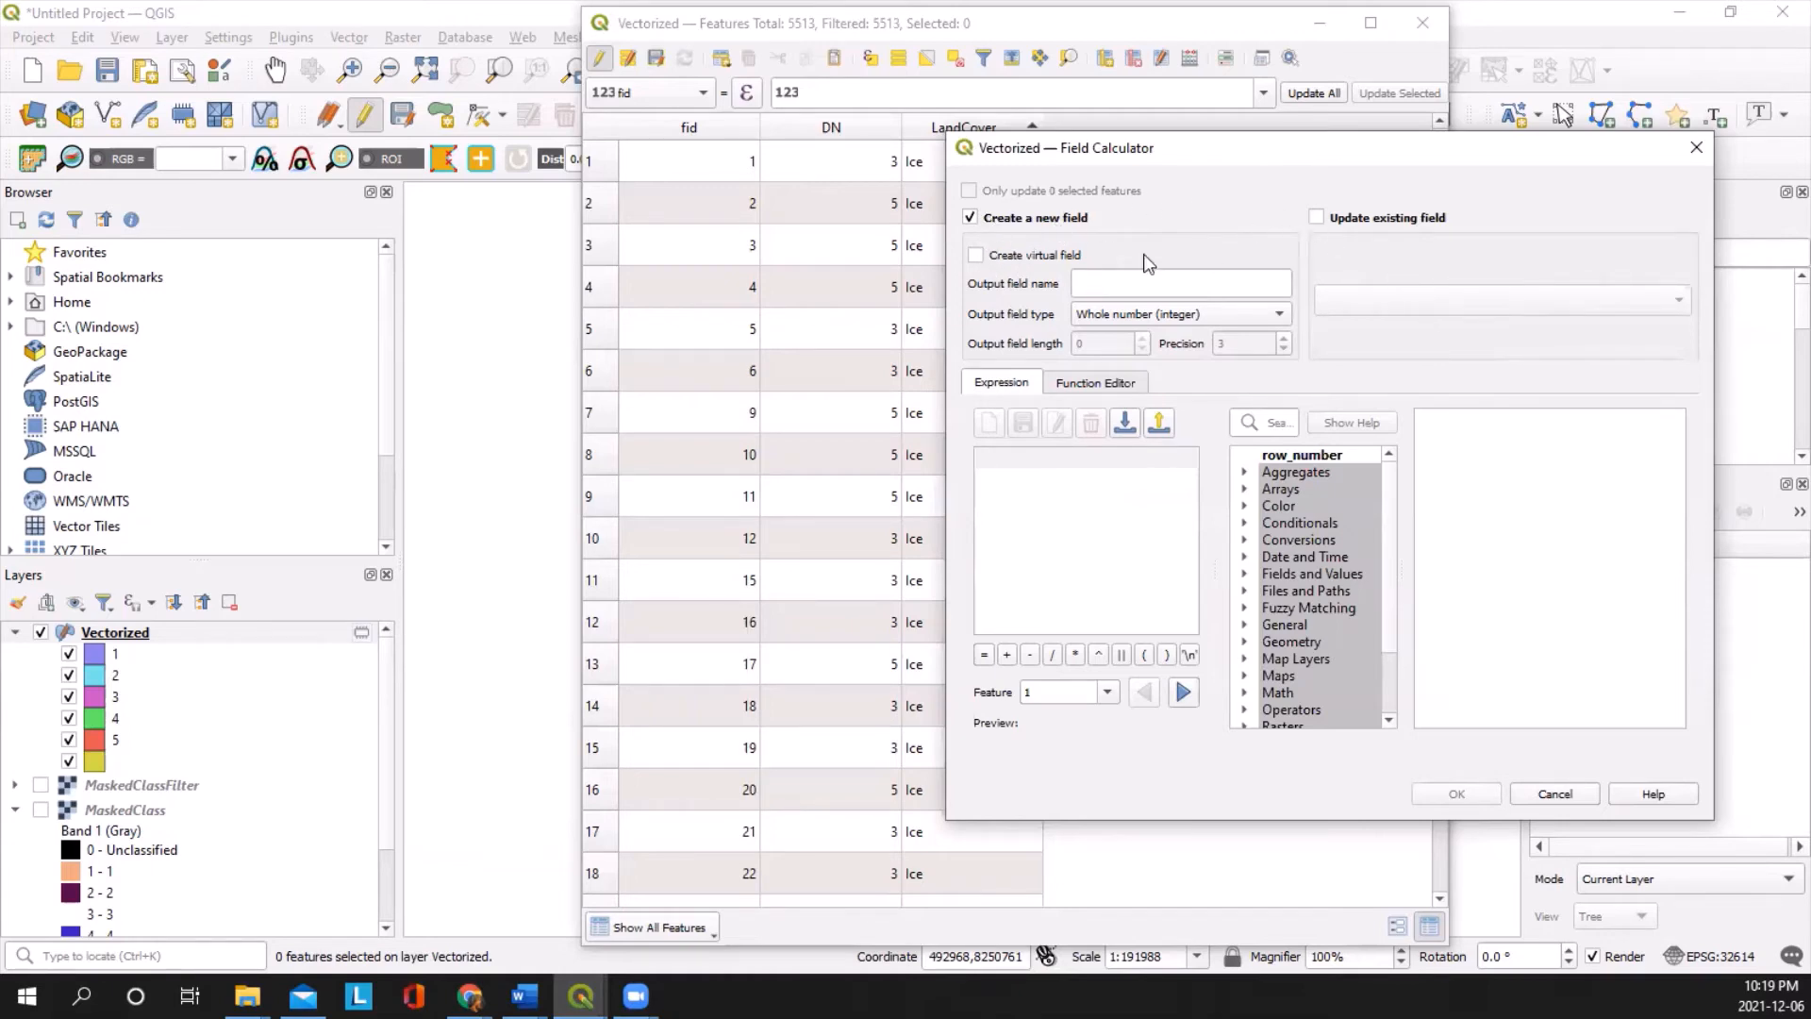
left_click(1169, 279)
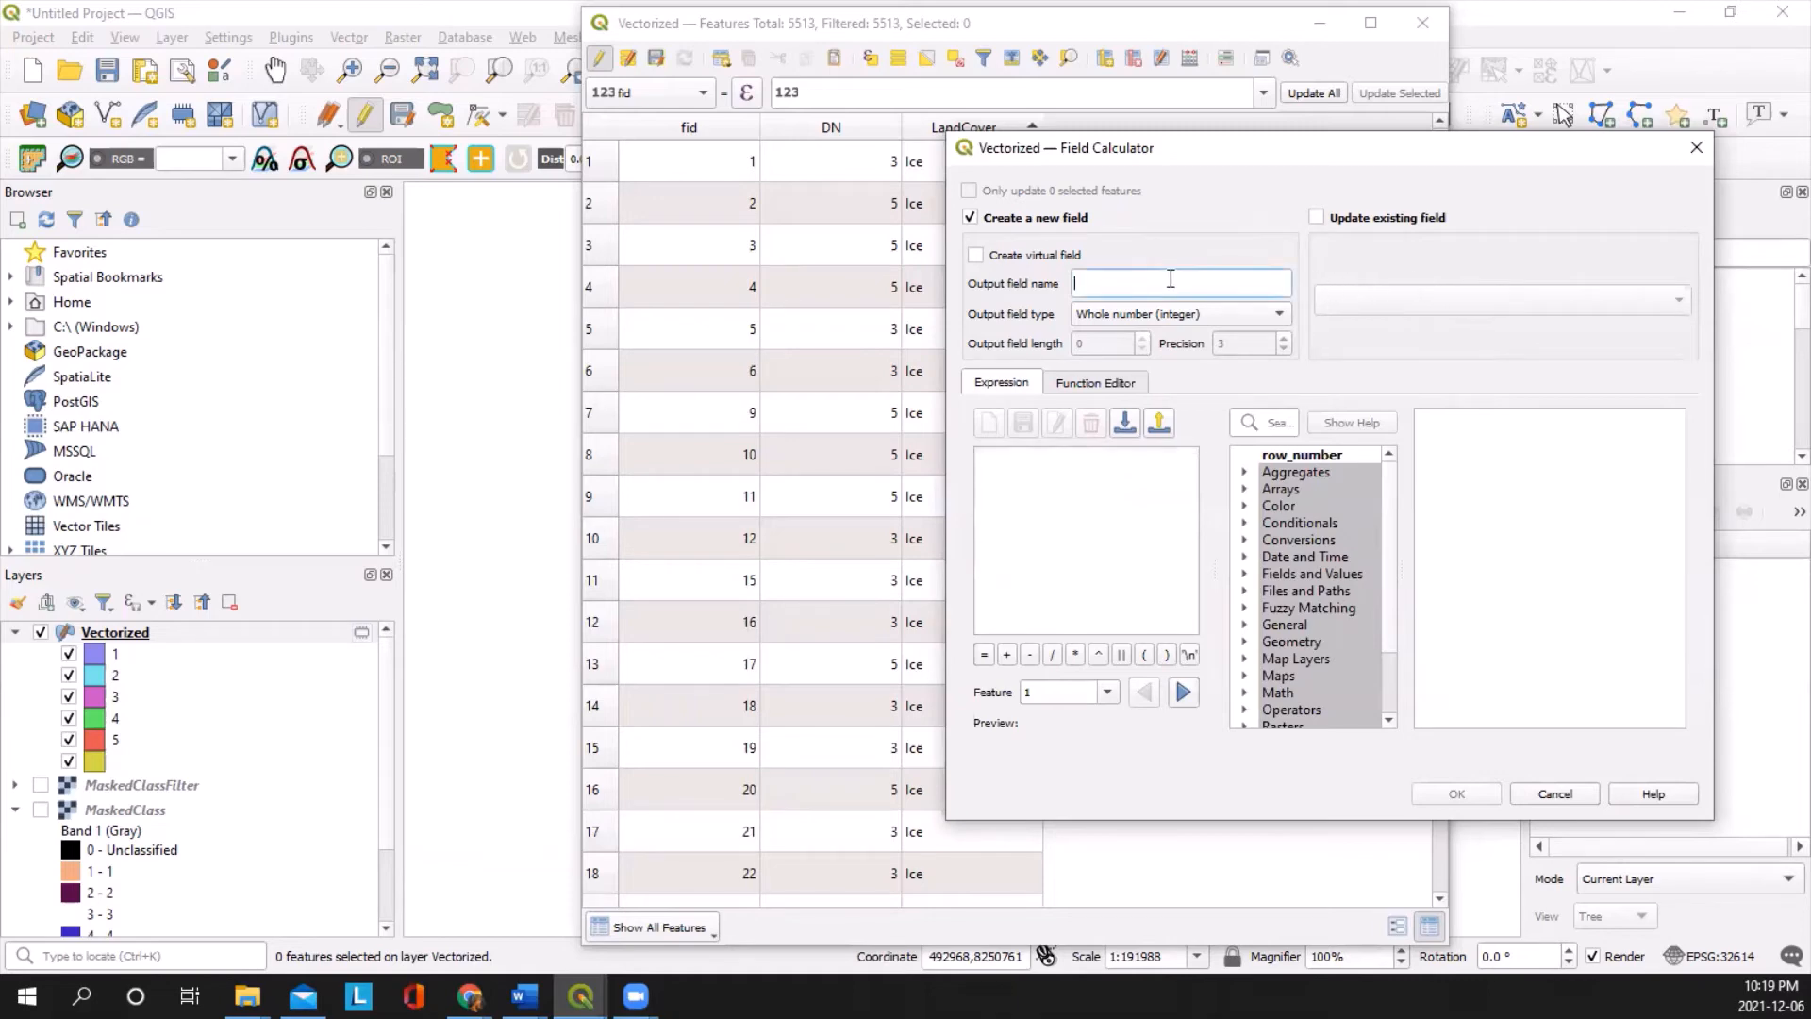
type("Area")
left_click(1189, 309)
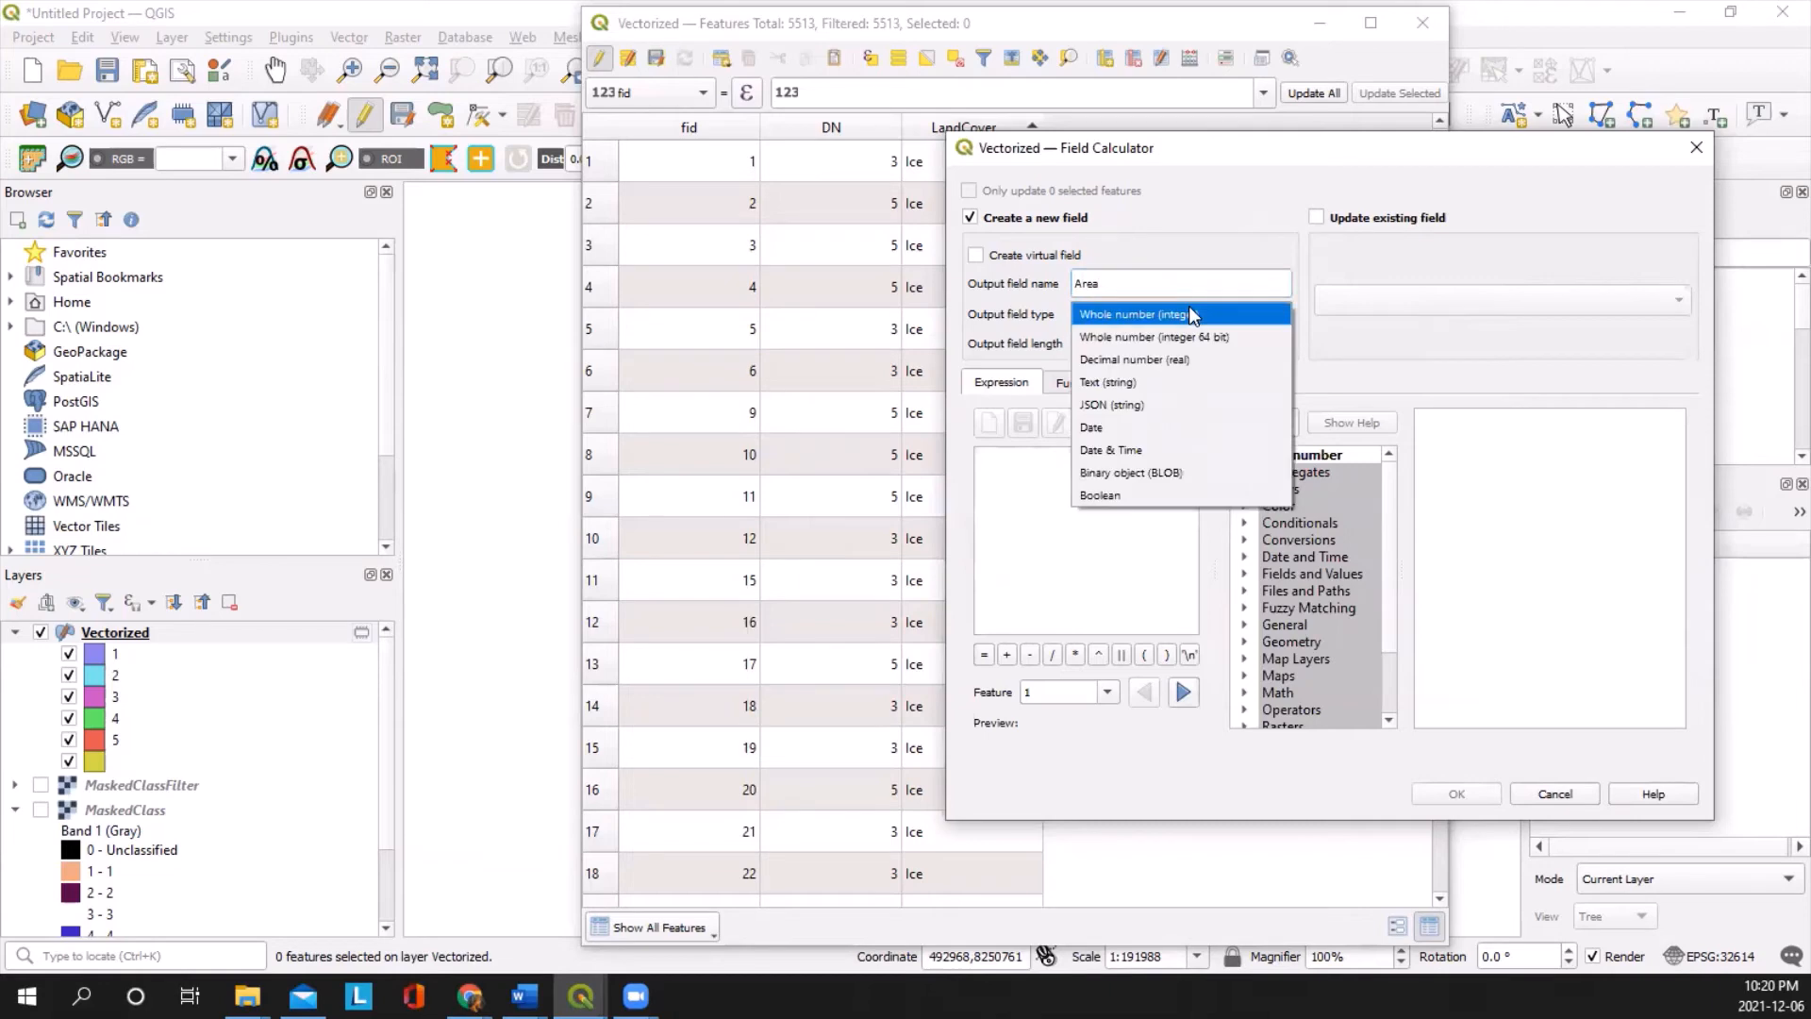
left_click(1186, 361)
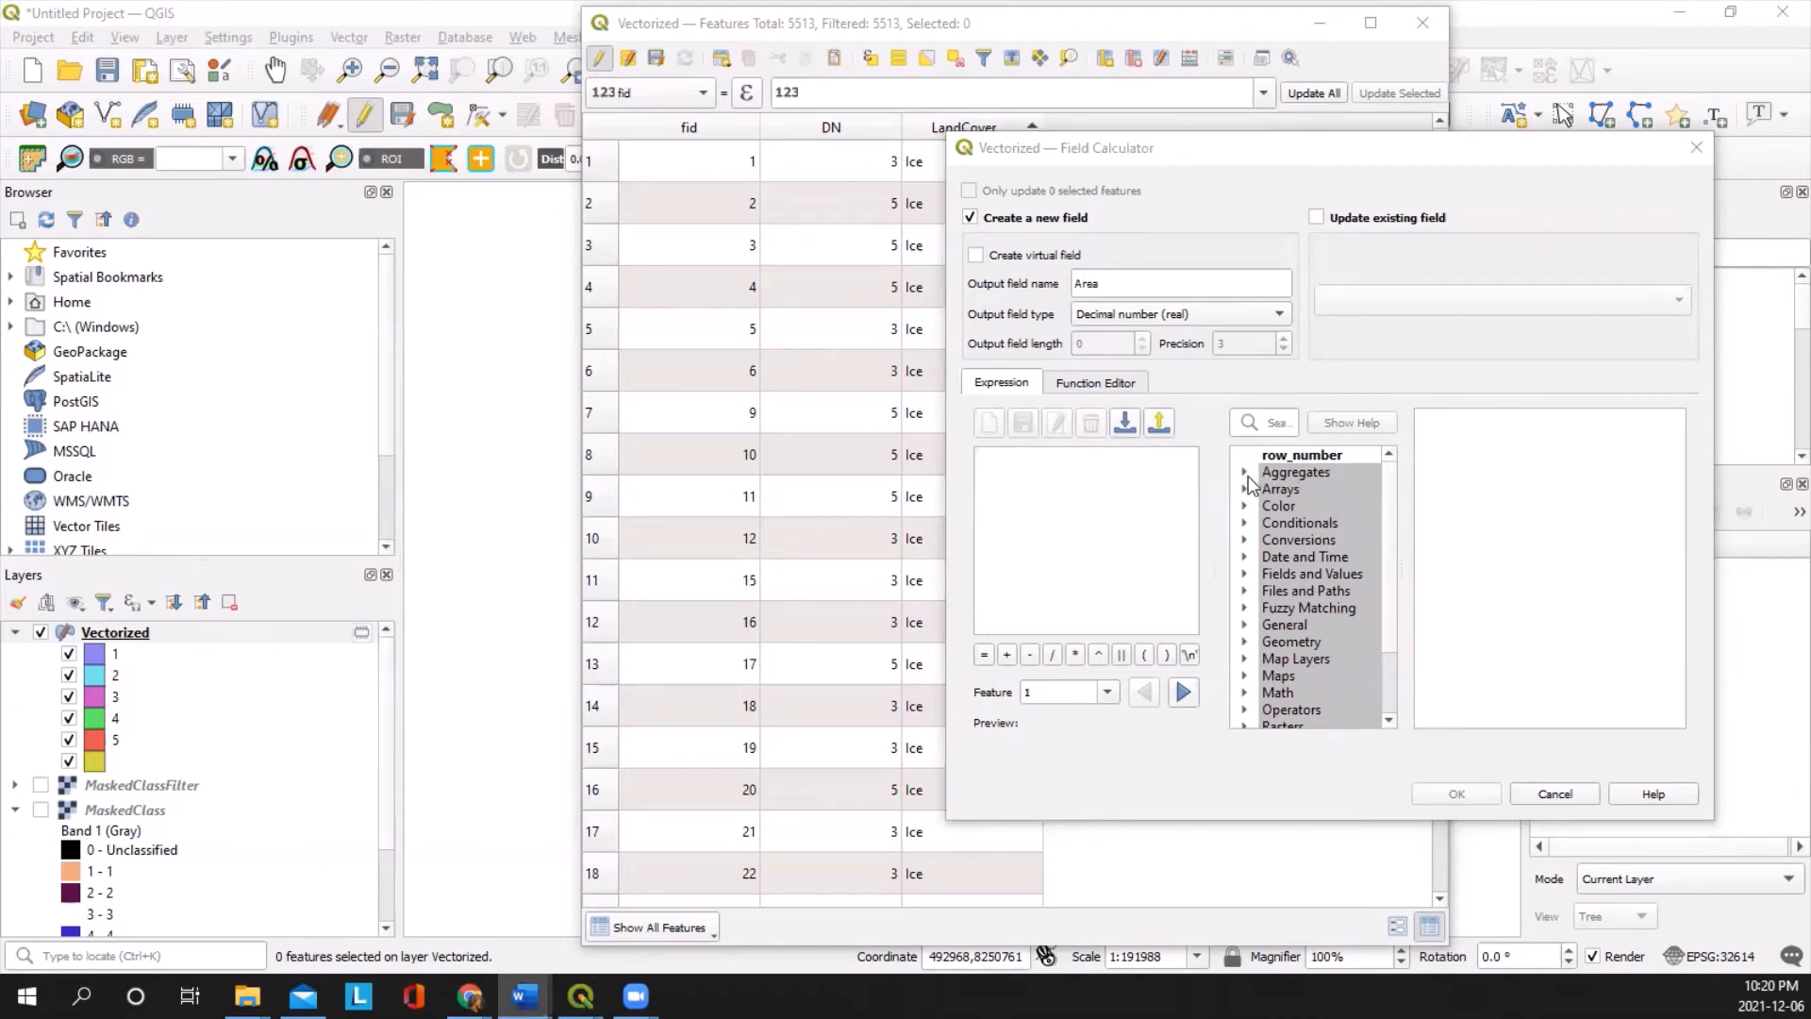
Step: Use the $area geometry function as the expression and create the new field
scroll(1249, 491, "down", 1)
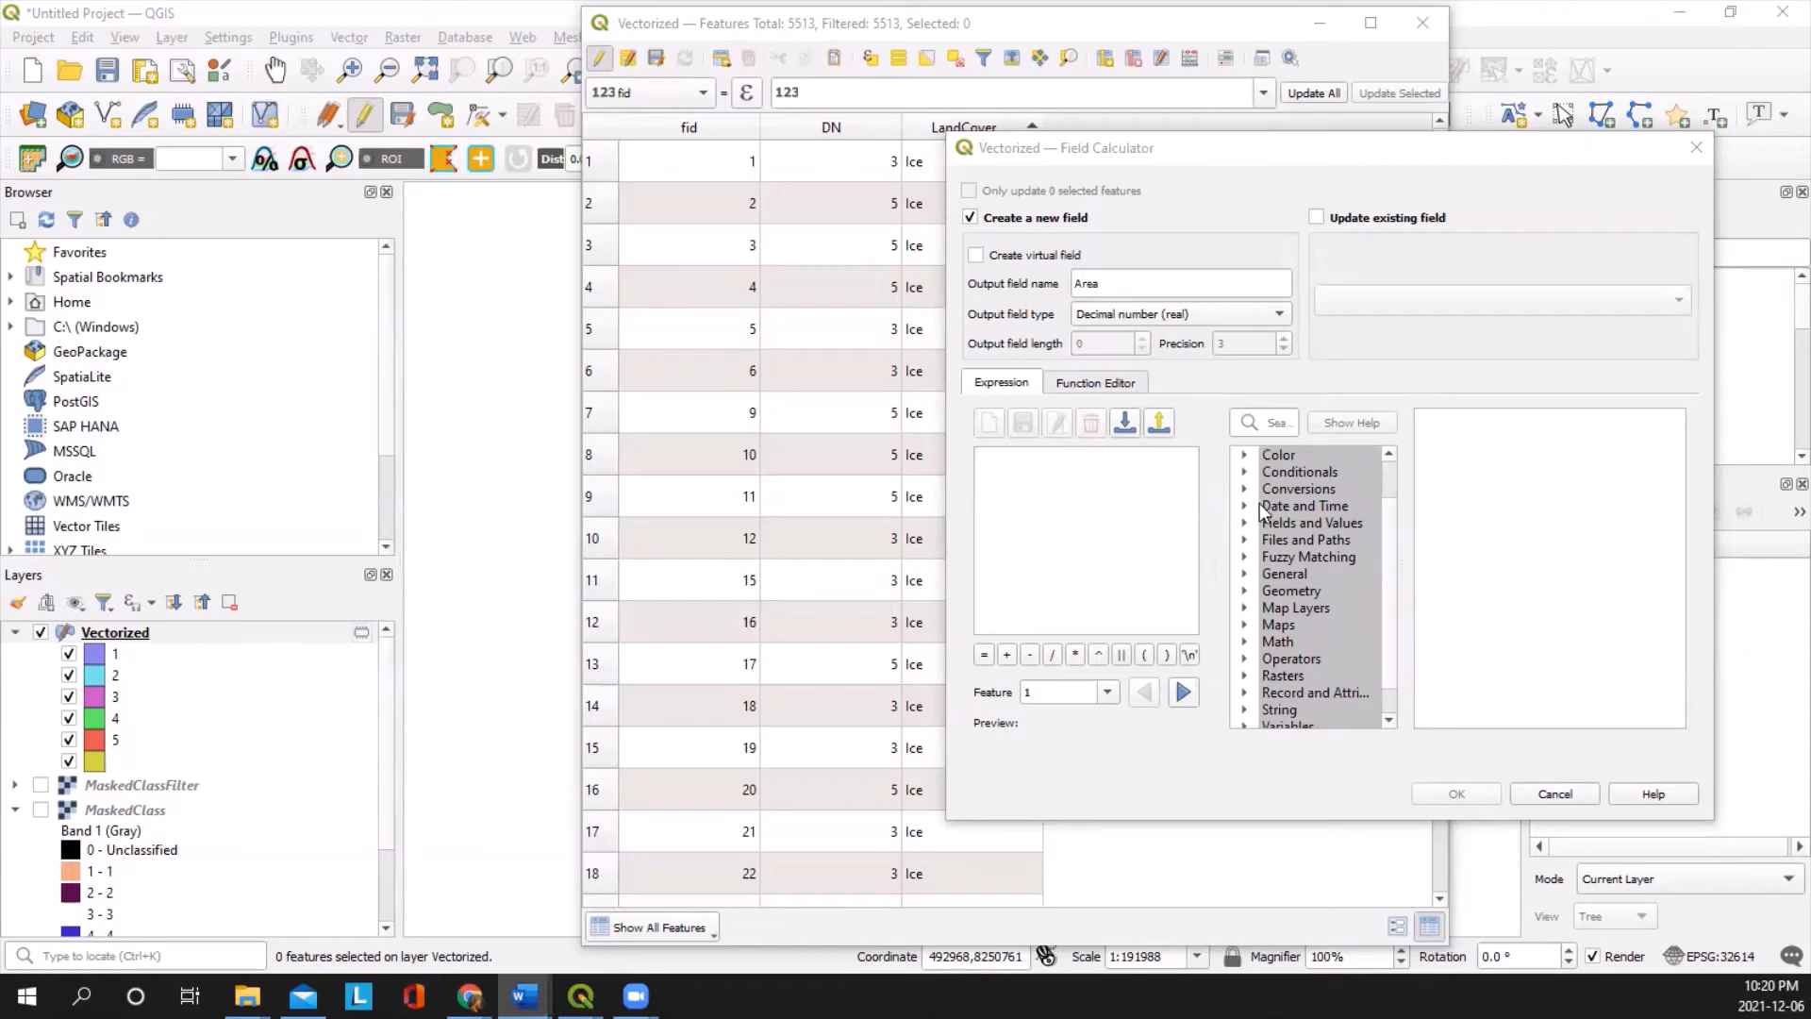
scroll(1260, 511, "up", 1)
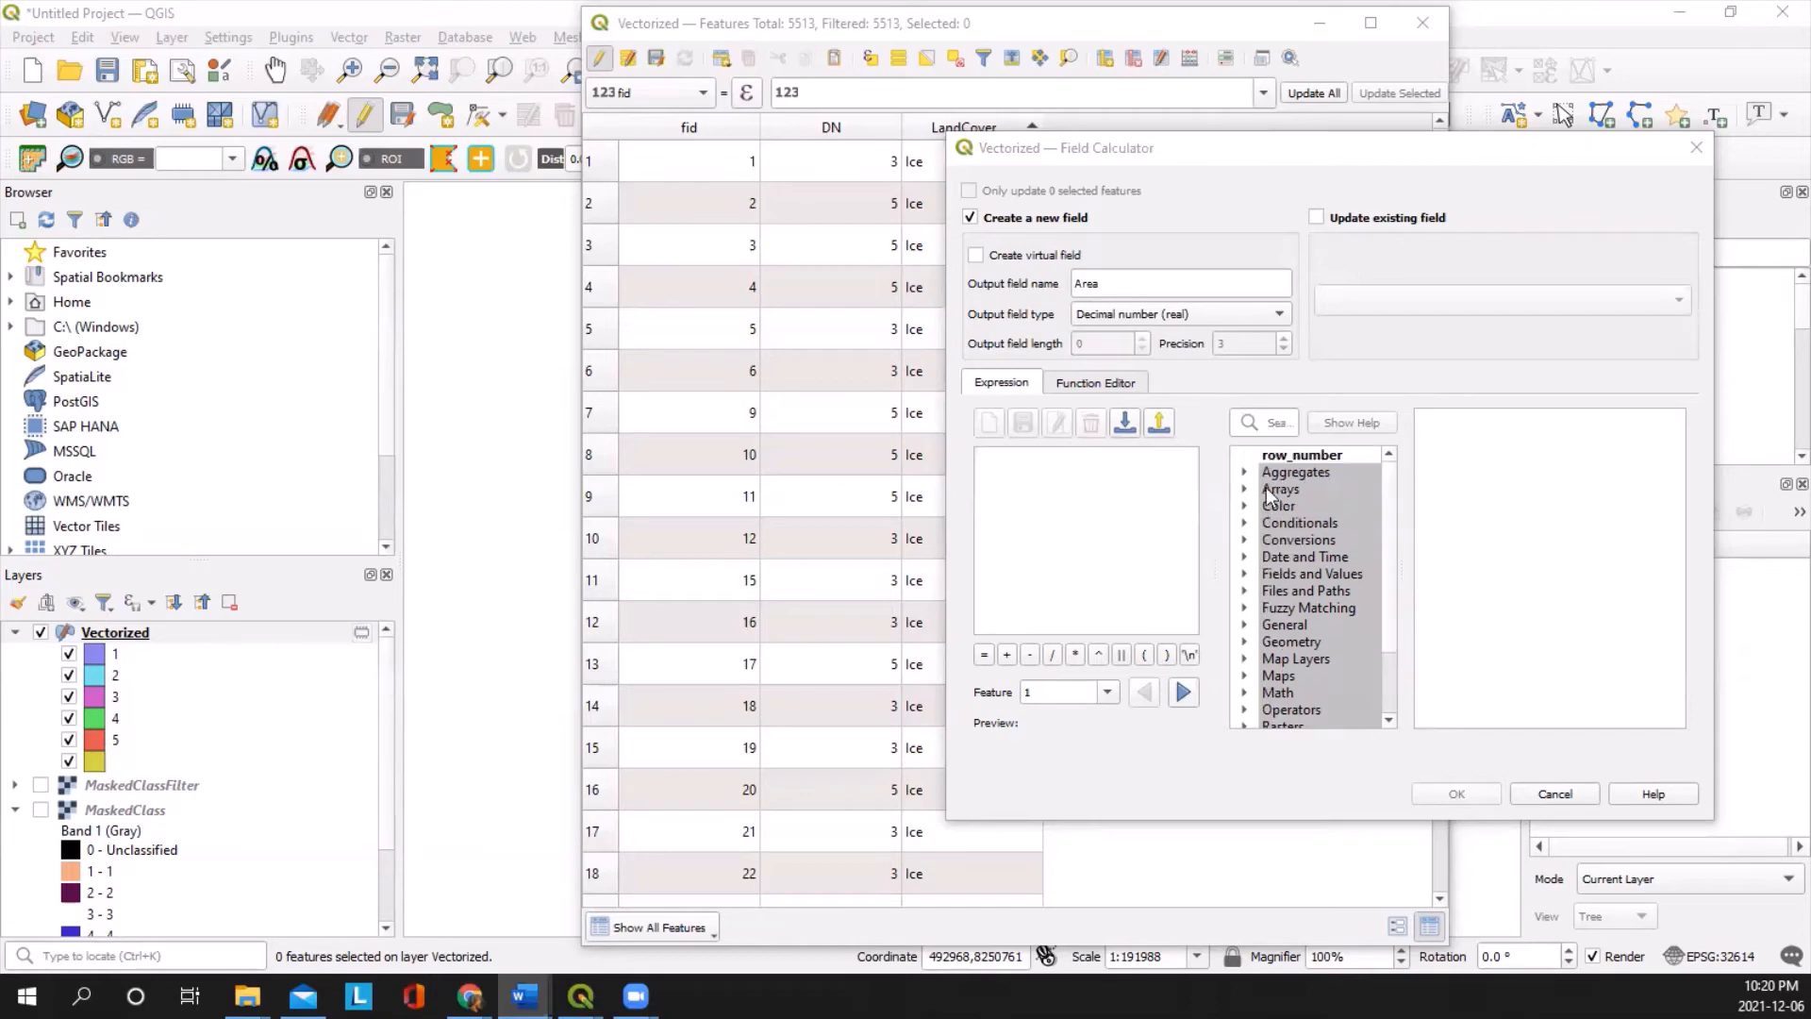
left_click(1244, 642)
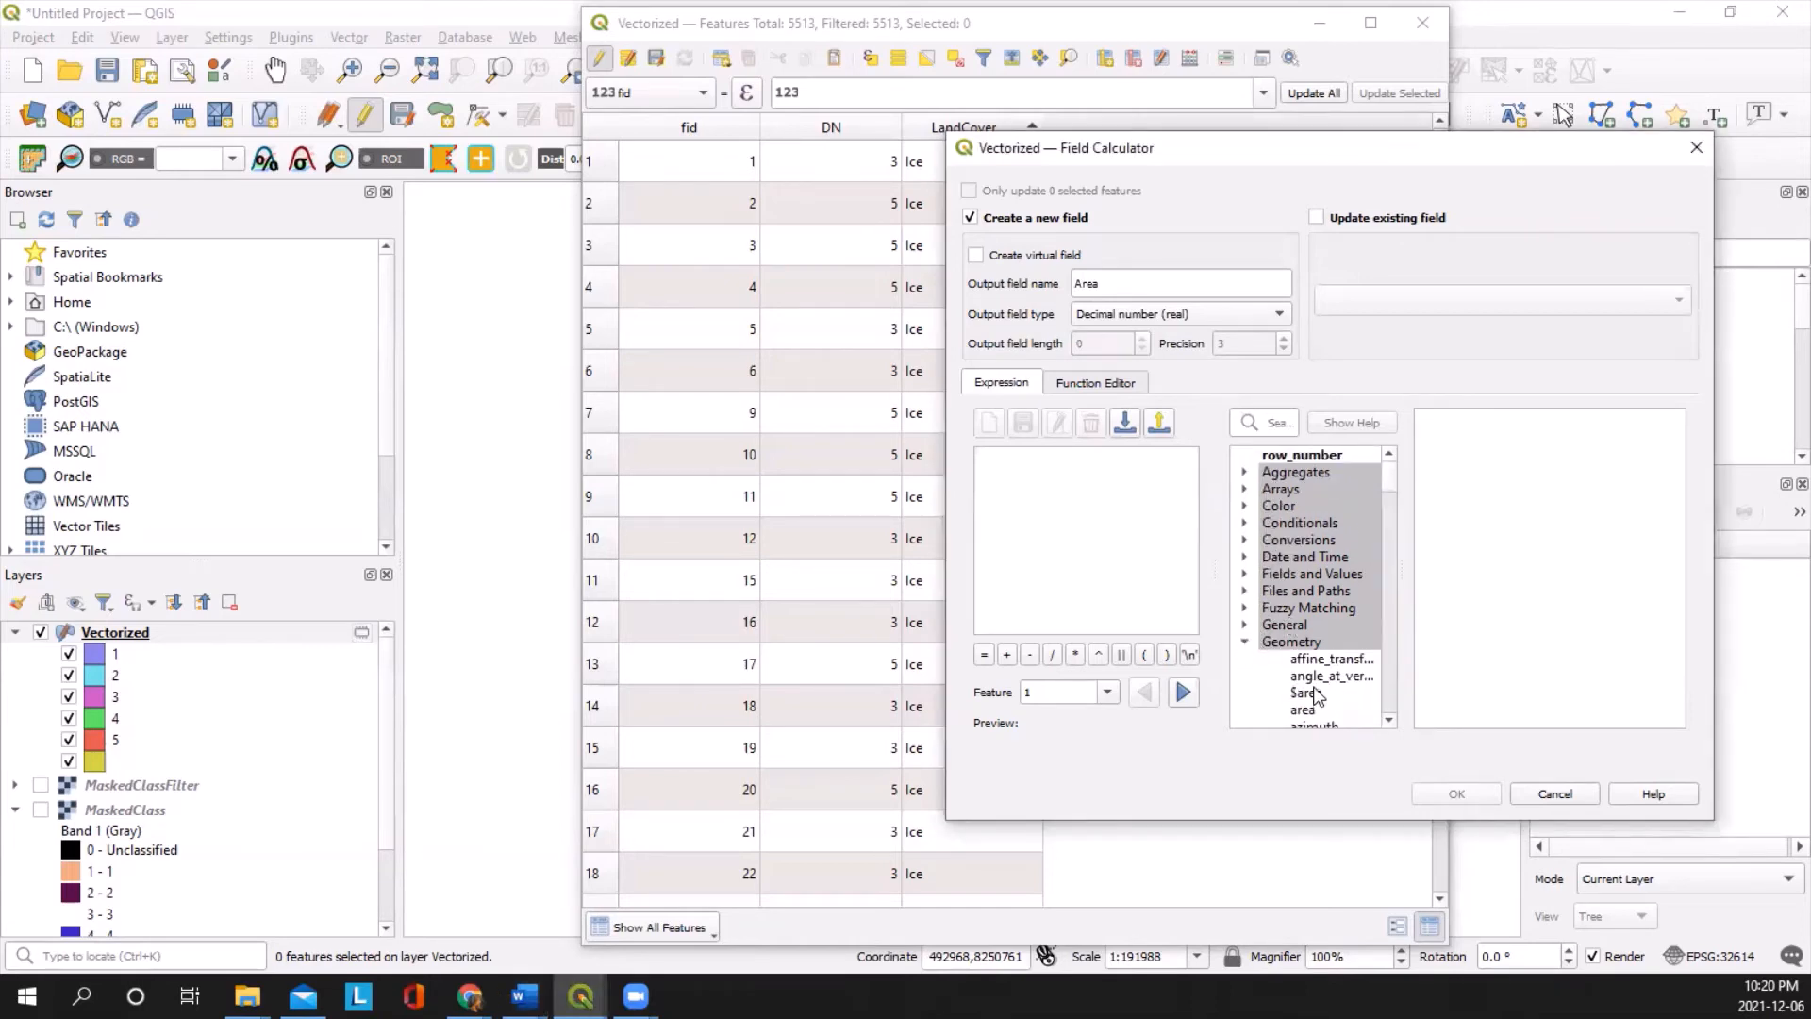
double_click(1307, 693)
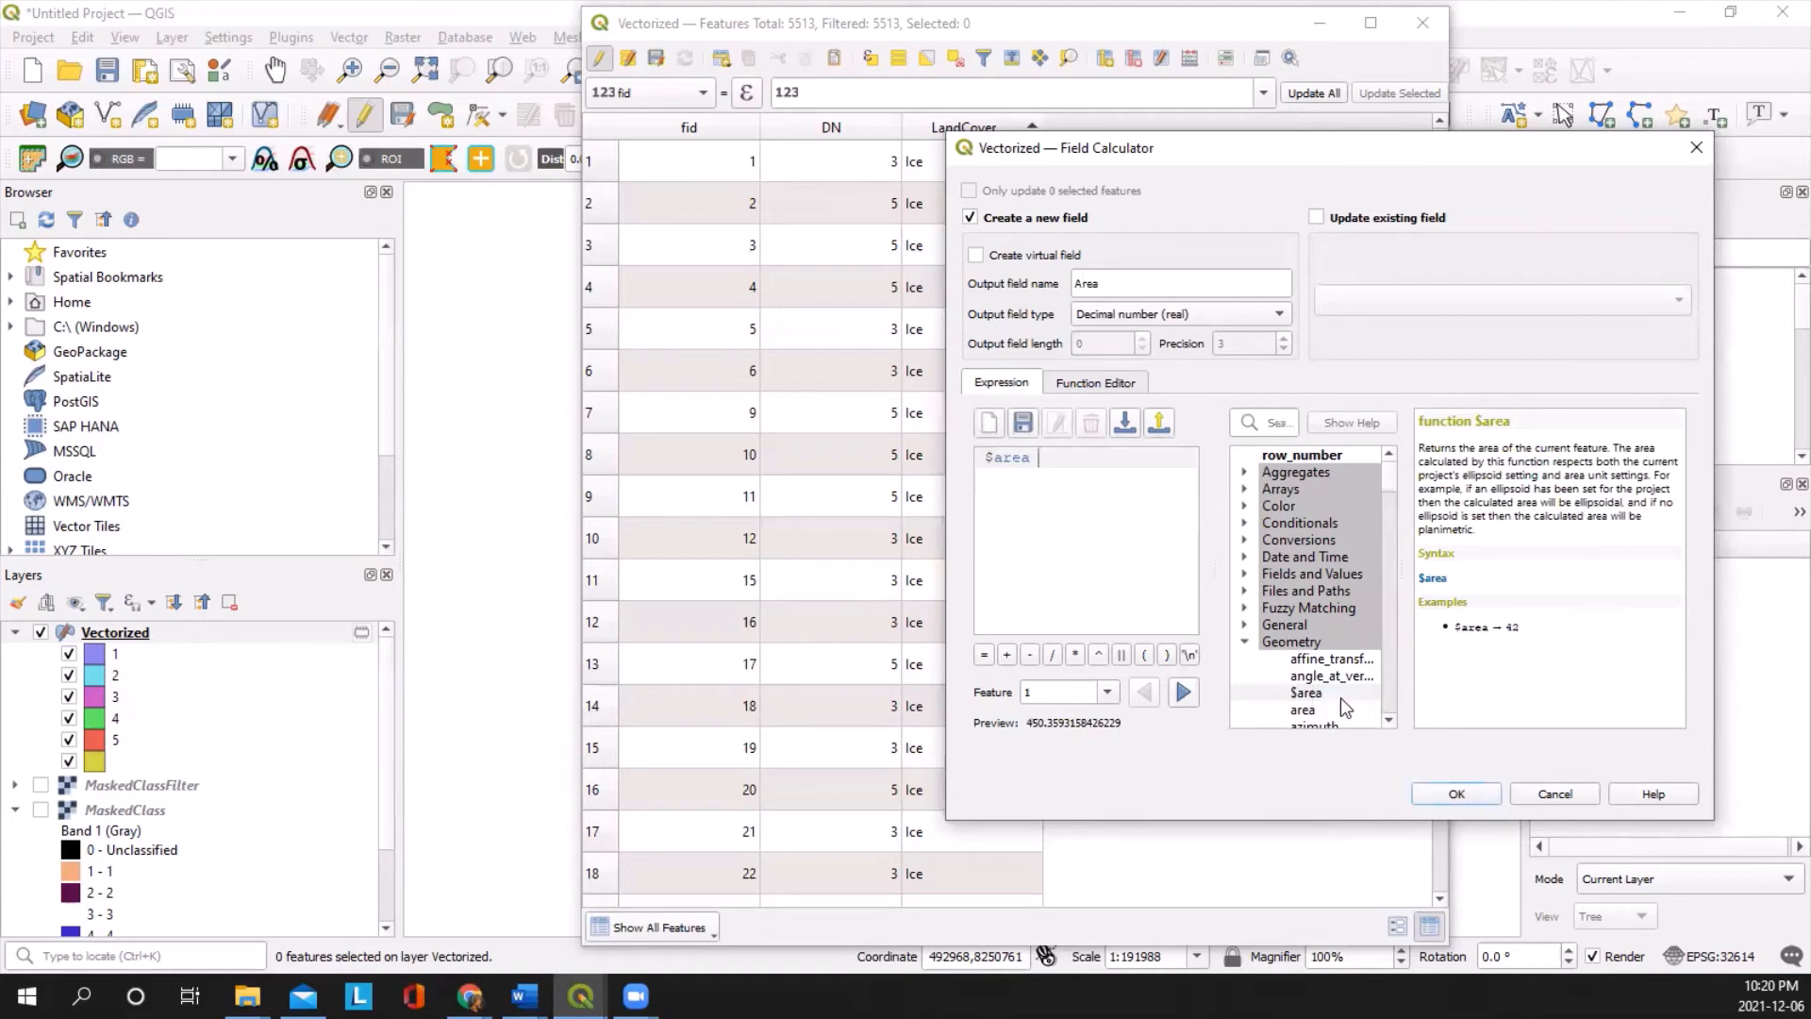
left_click(1490, 802)
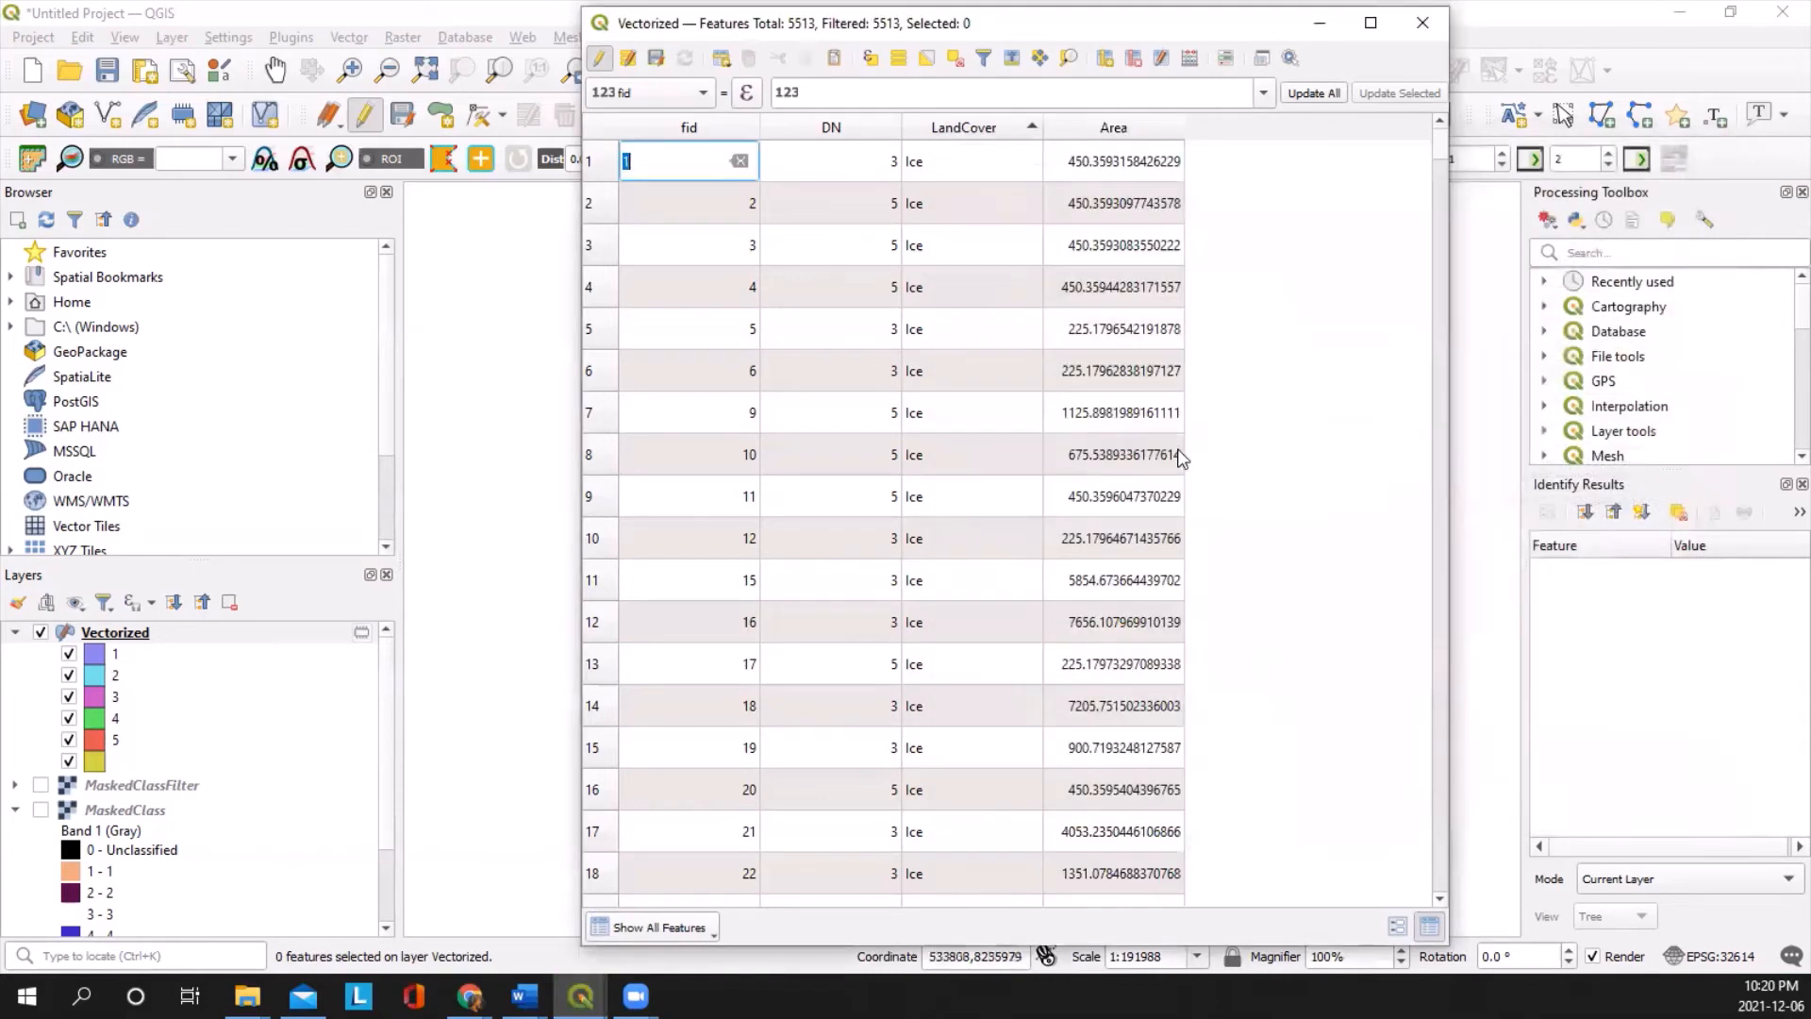
Step: Review the calculated Area values through the rows of the attribute table, leaving the fid cell unedited
scroll(1224, 201, "down", 14)
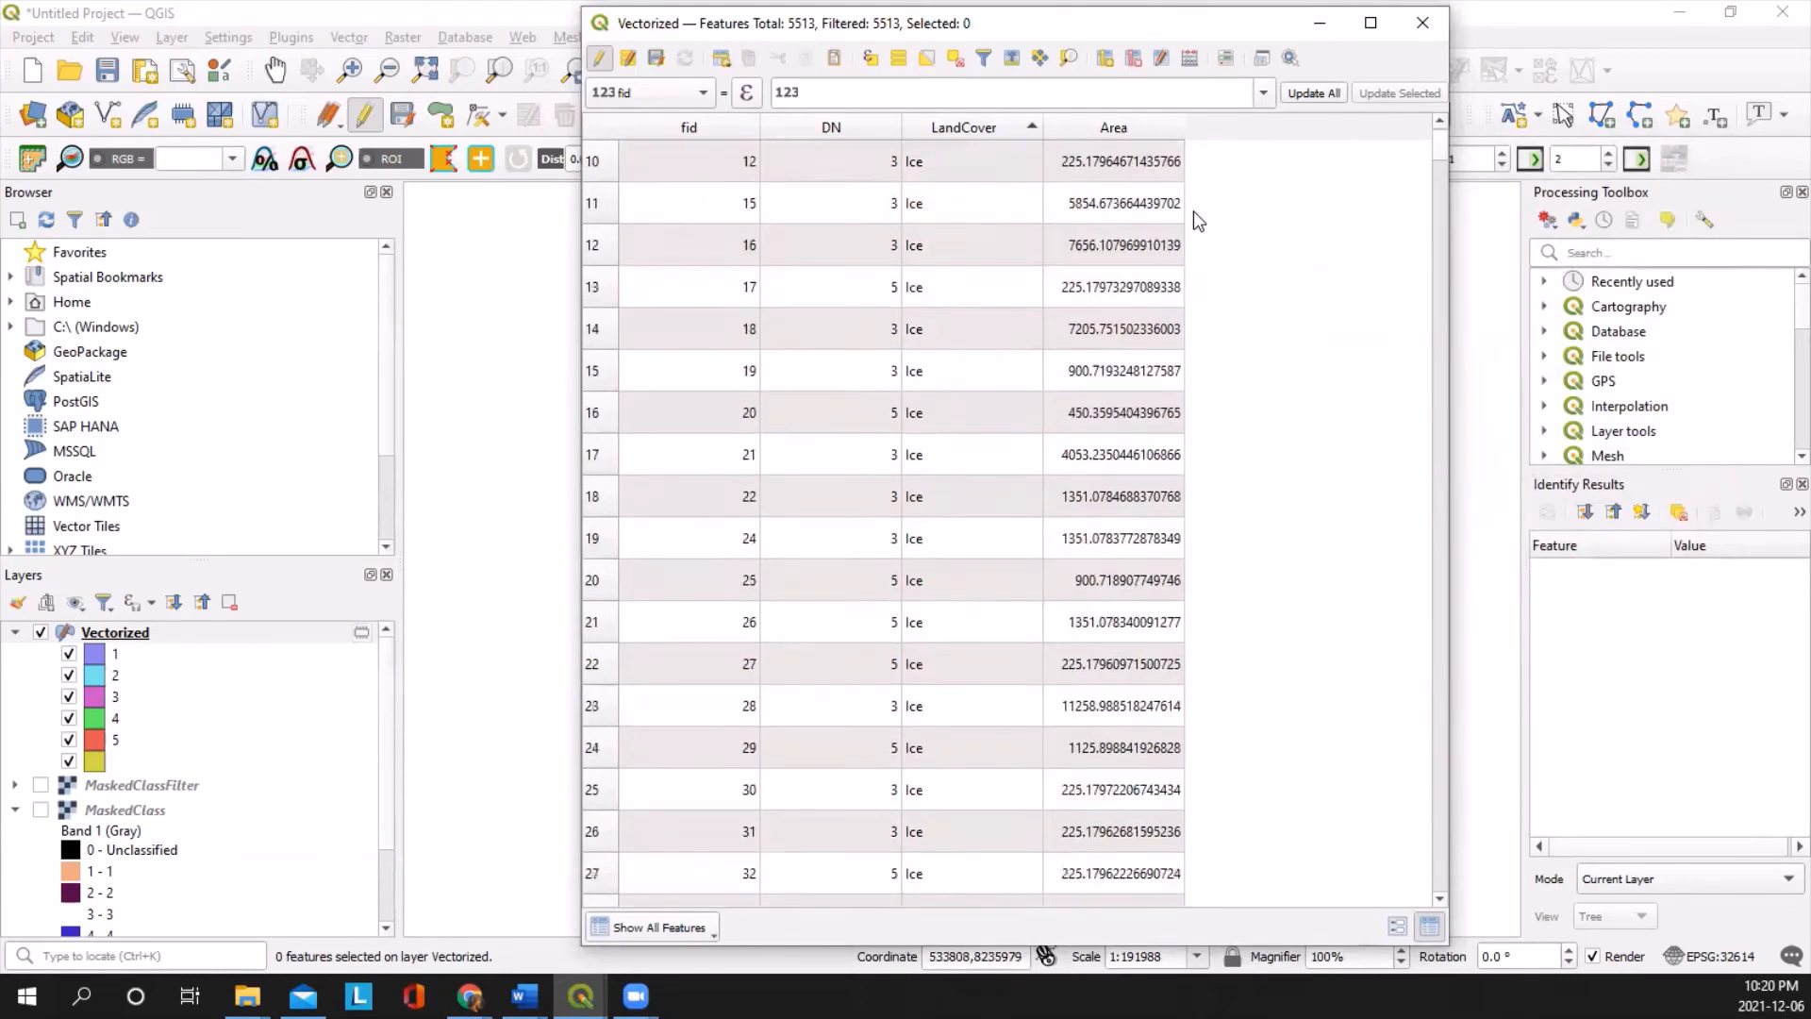
scroll(1121, 259, "down", 13)
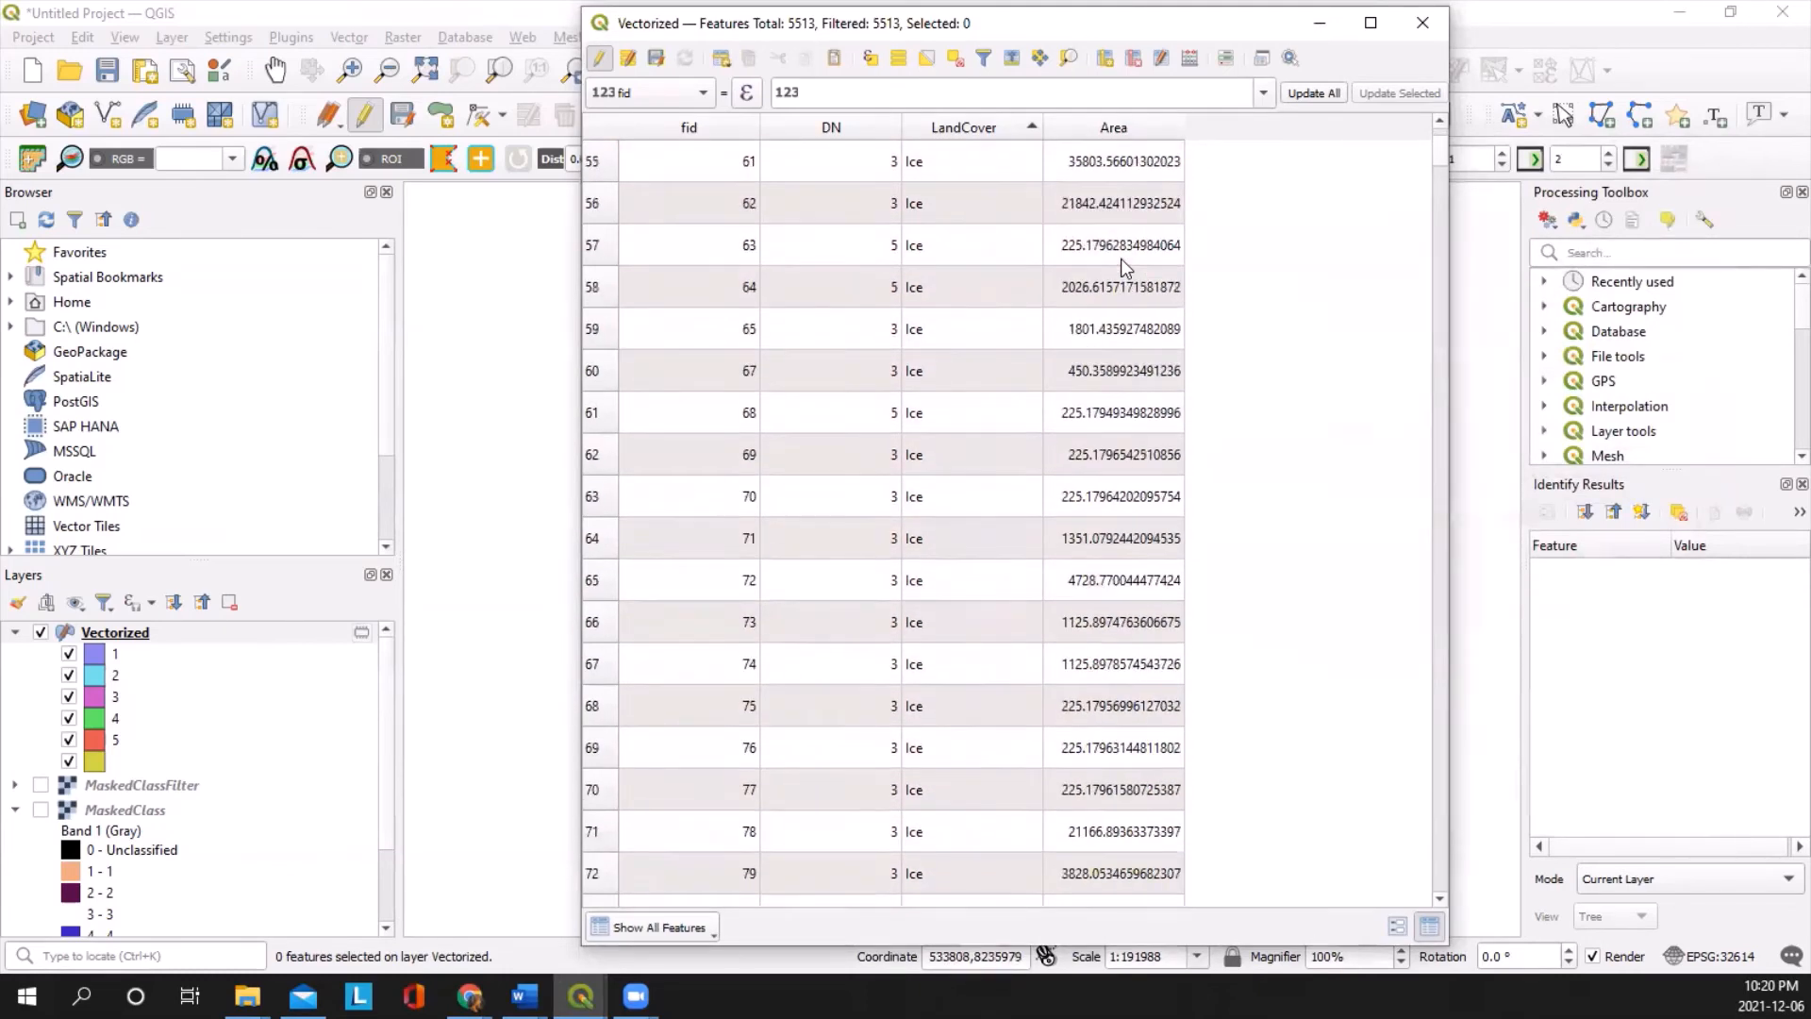
scroll(1121, 258, "up", 11)
scroll(1107, 258, "up", 16)
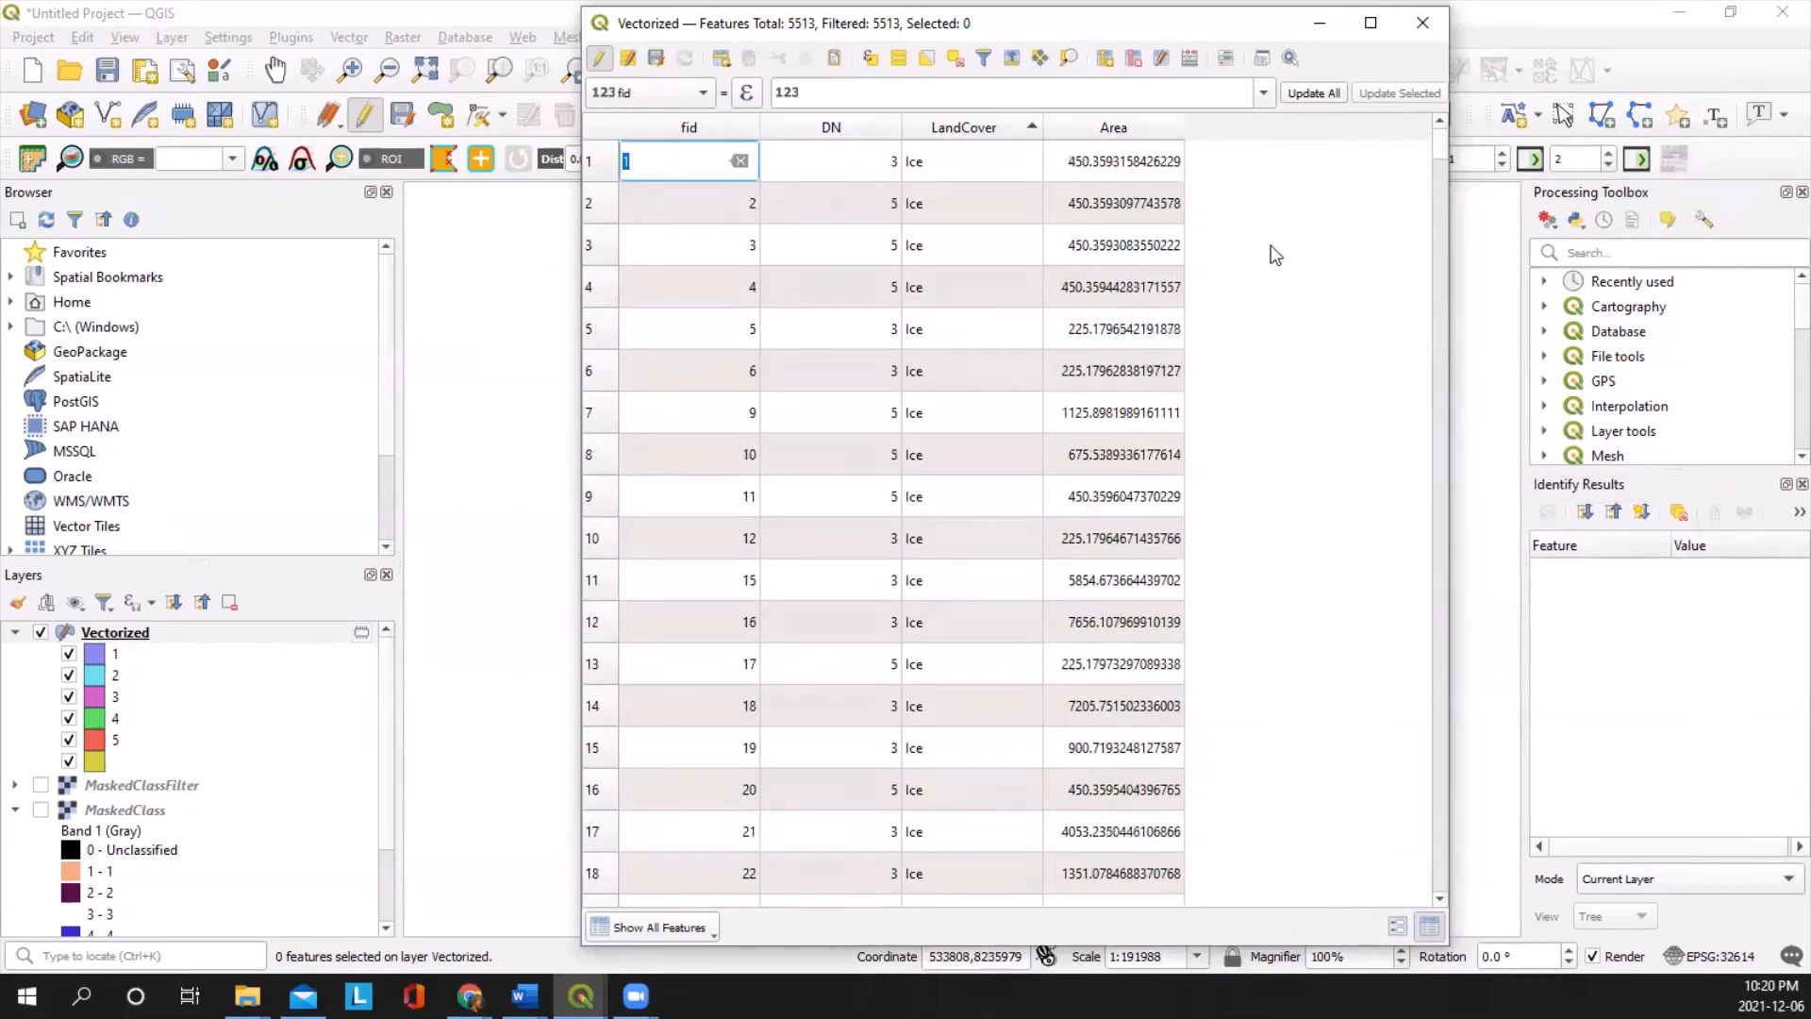
key("Escape")
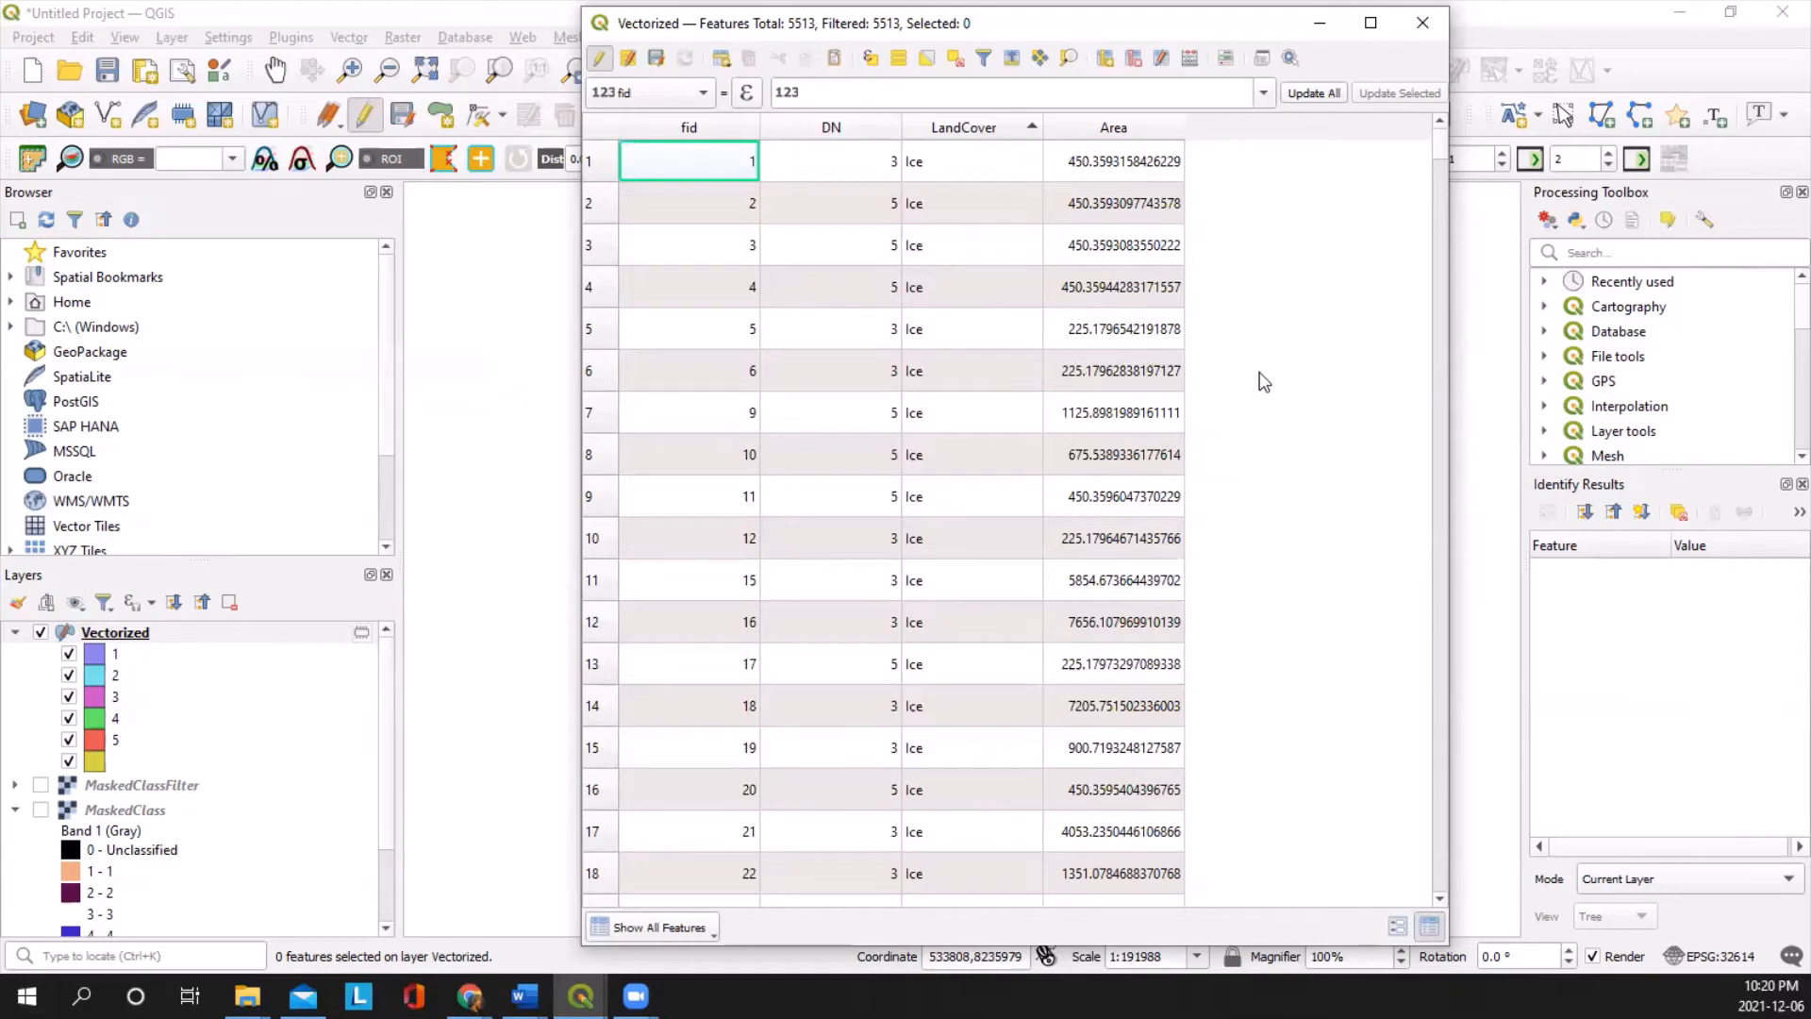
Step: Minimize the attribute table and examine the small class 4 patches inside and along the shore of the central class 1 area
left_click(1325, 16)
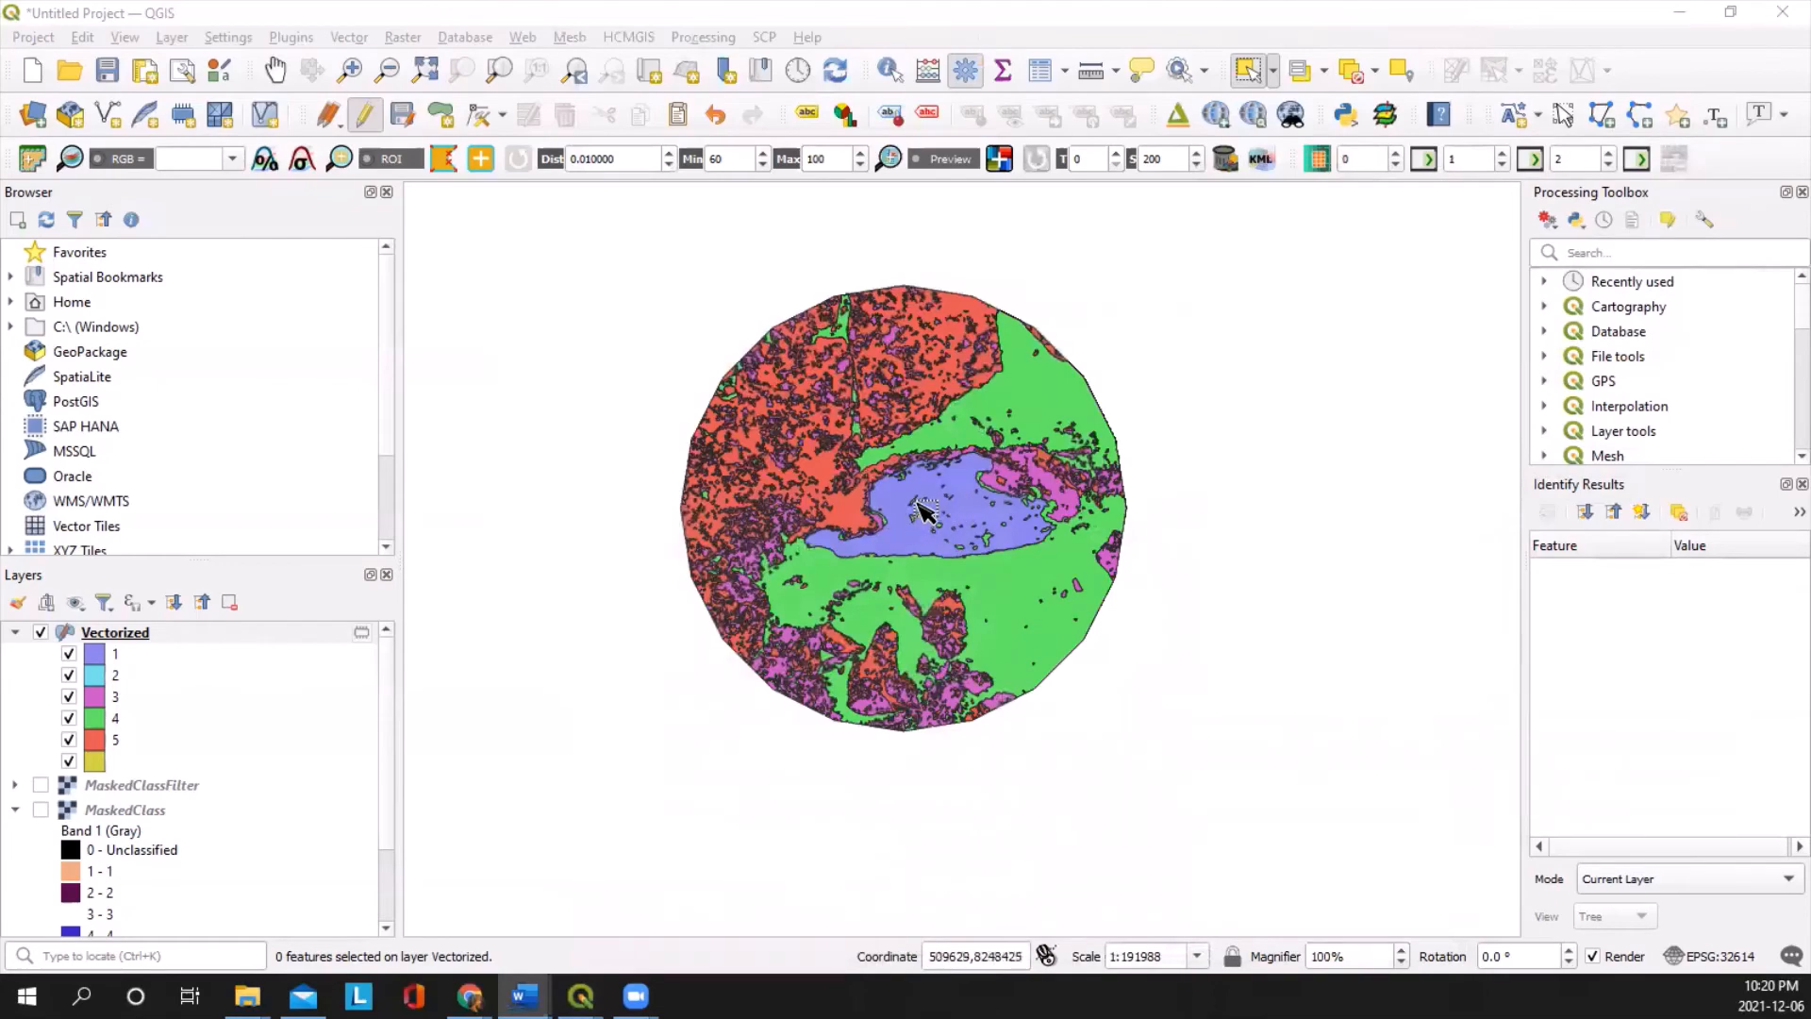
scroll(920, 509, "up", 2)
scroll(1155, 483, "up", 1)
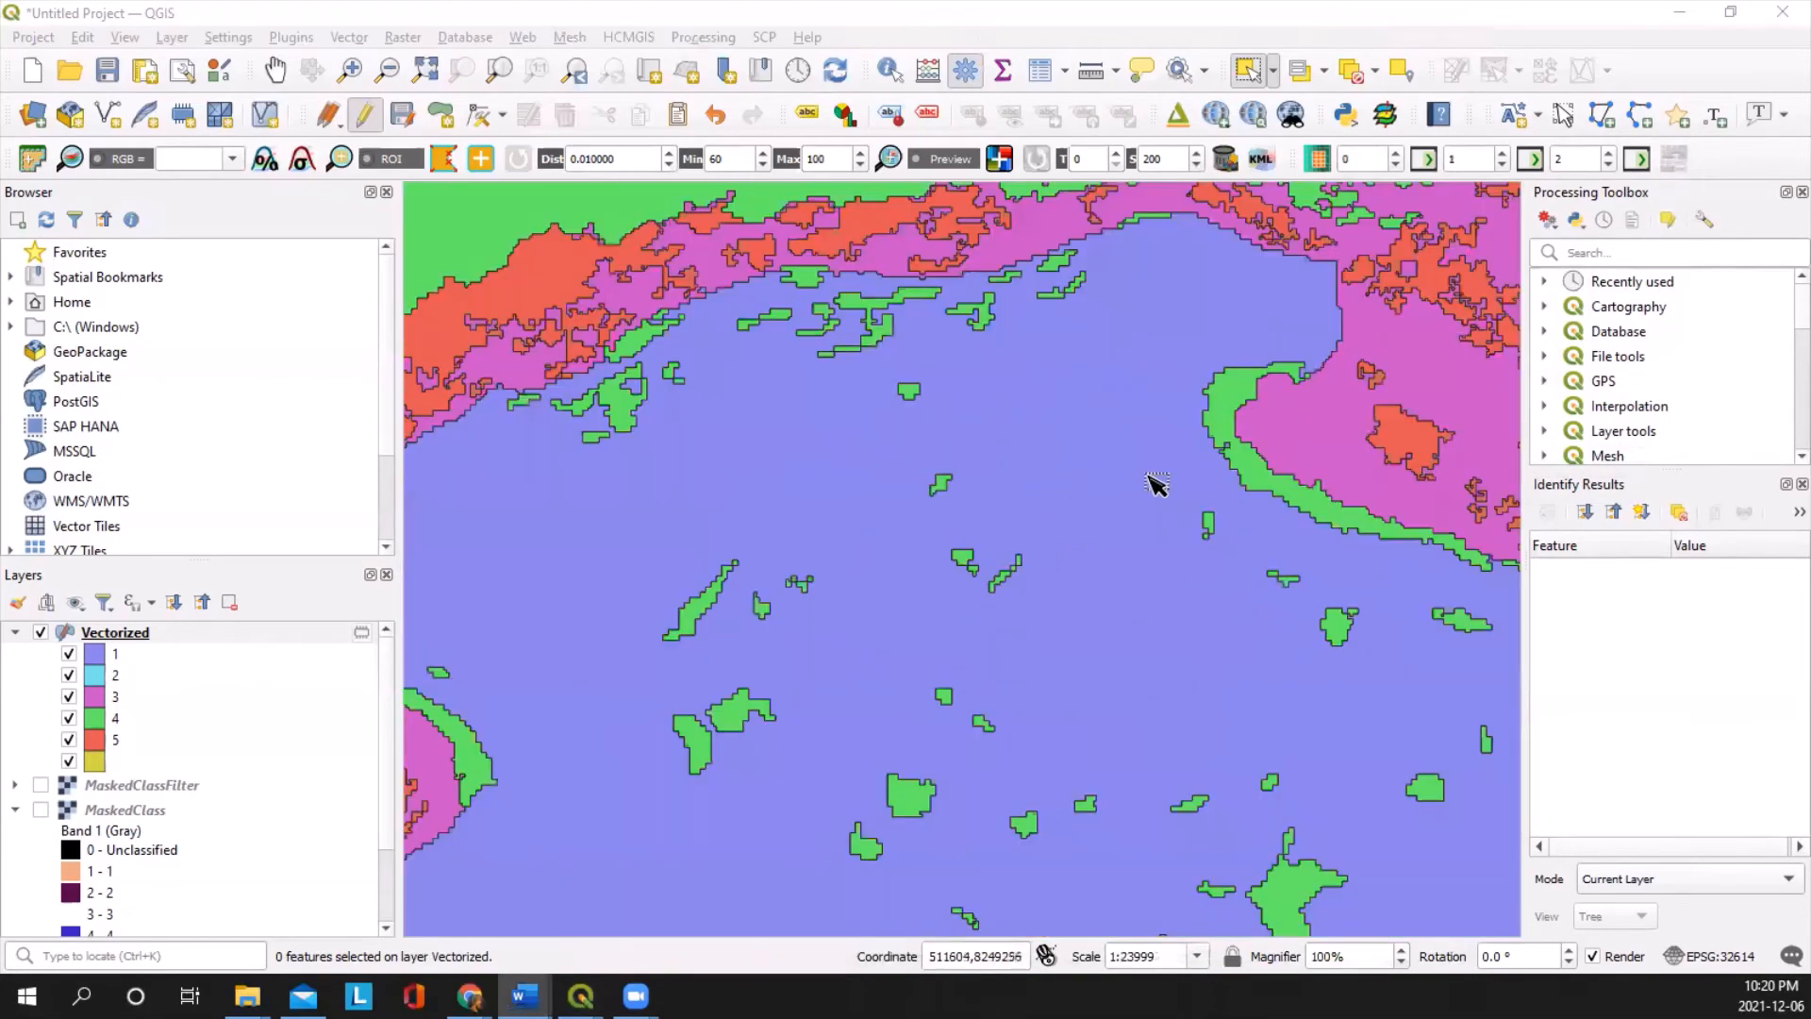
scroll(1109, 450, "down", 1)
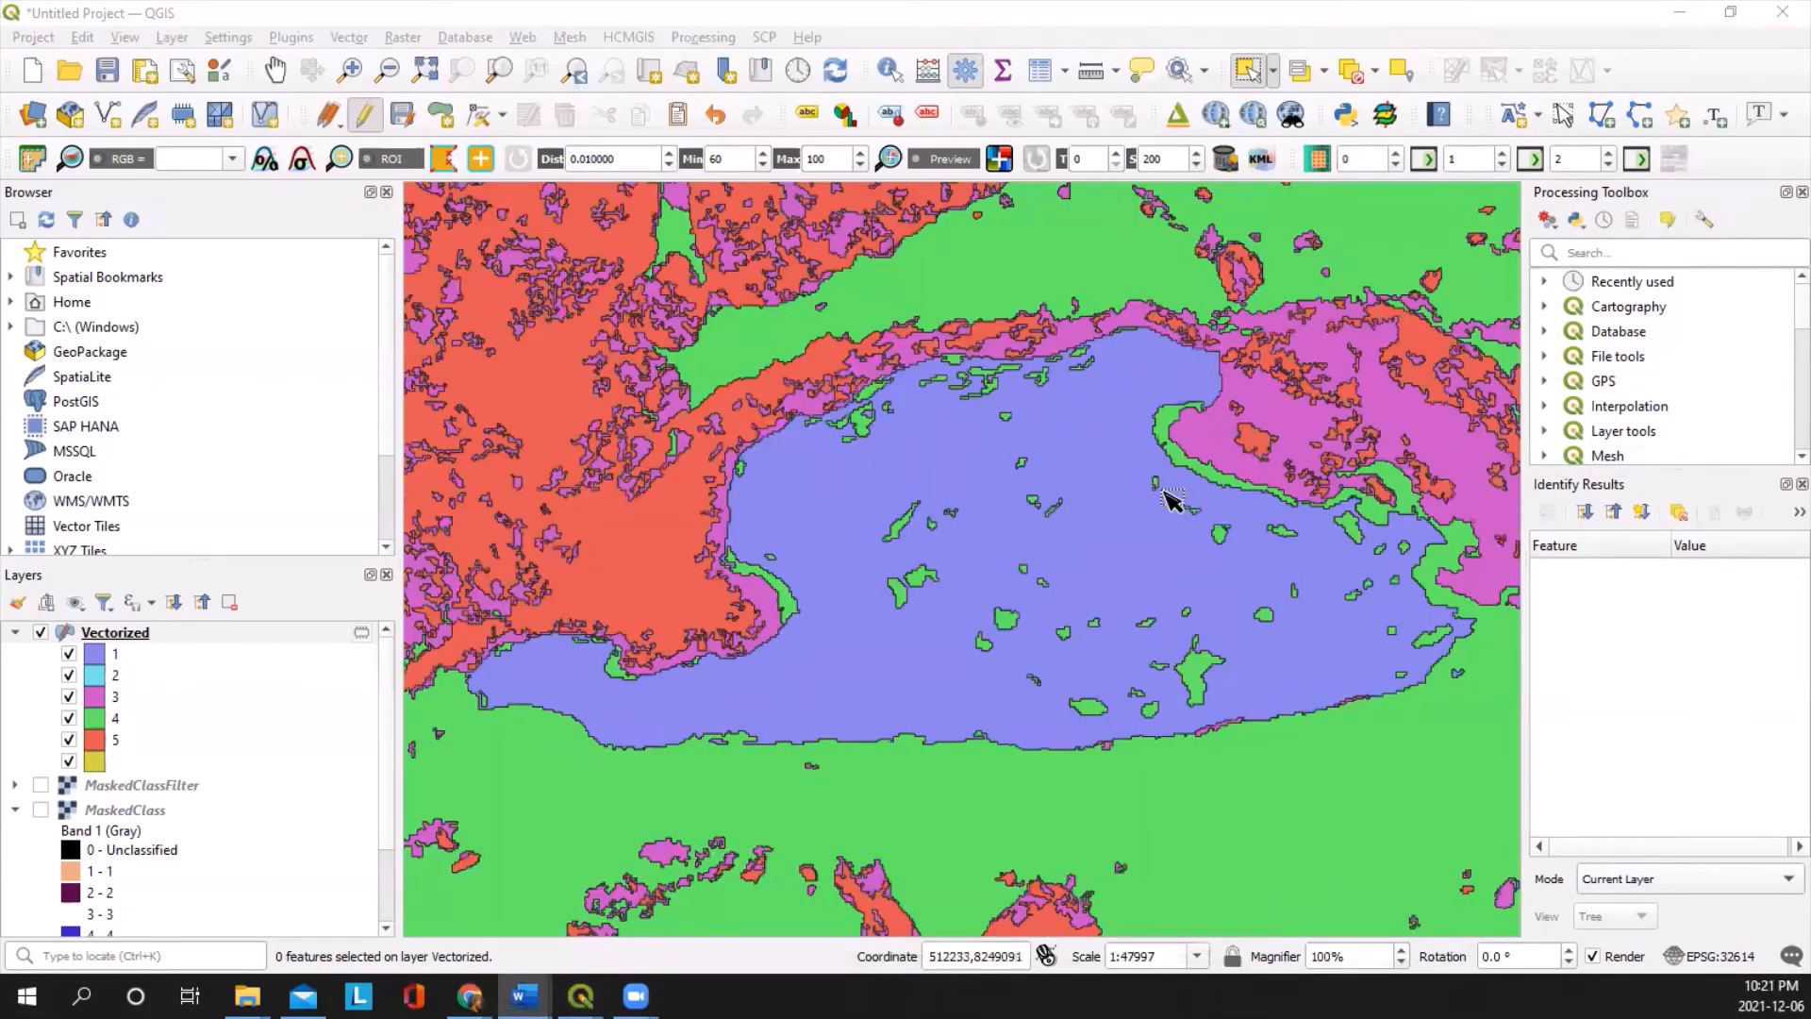
scroll(898, 534, "up", 1)
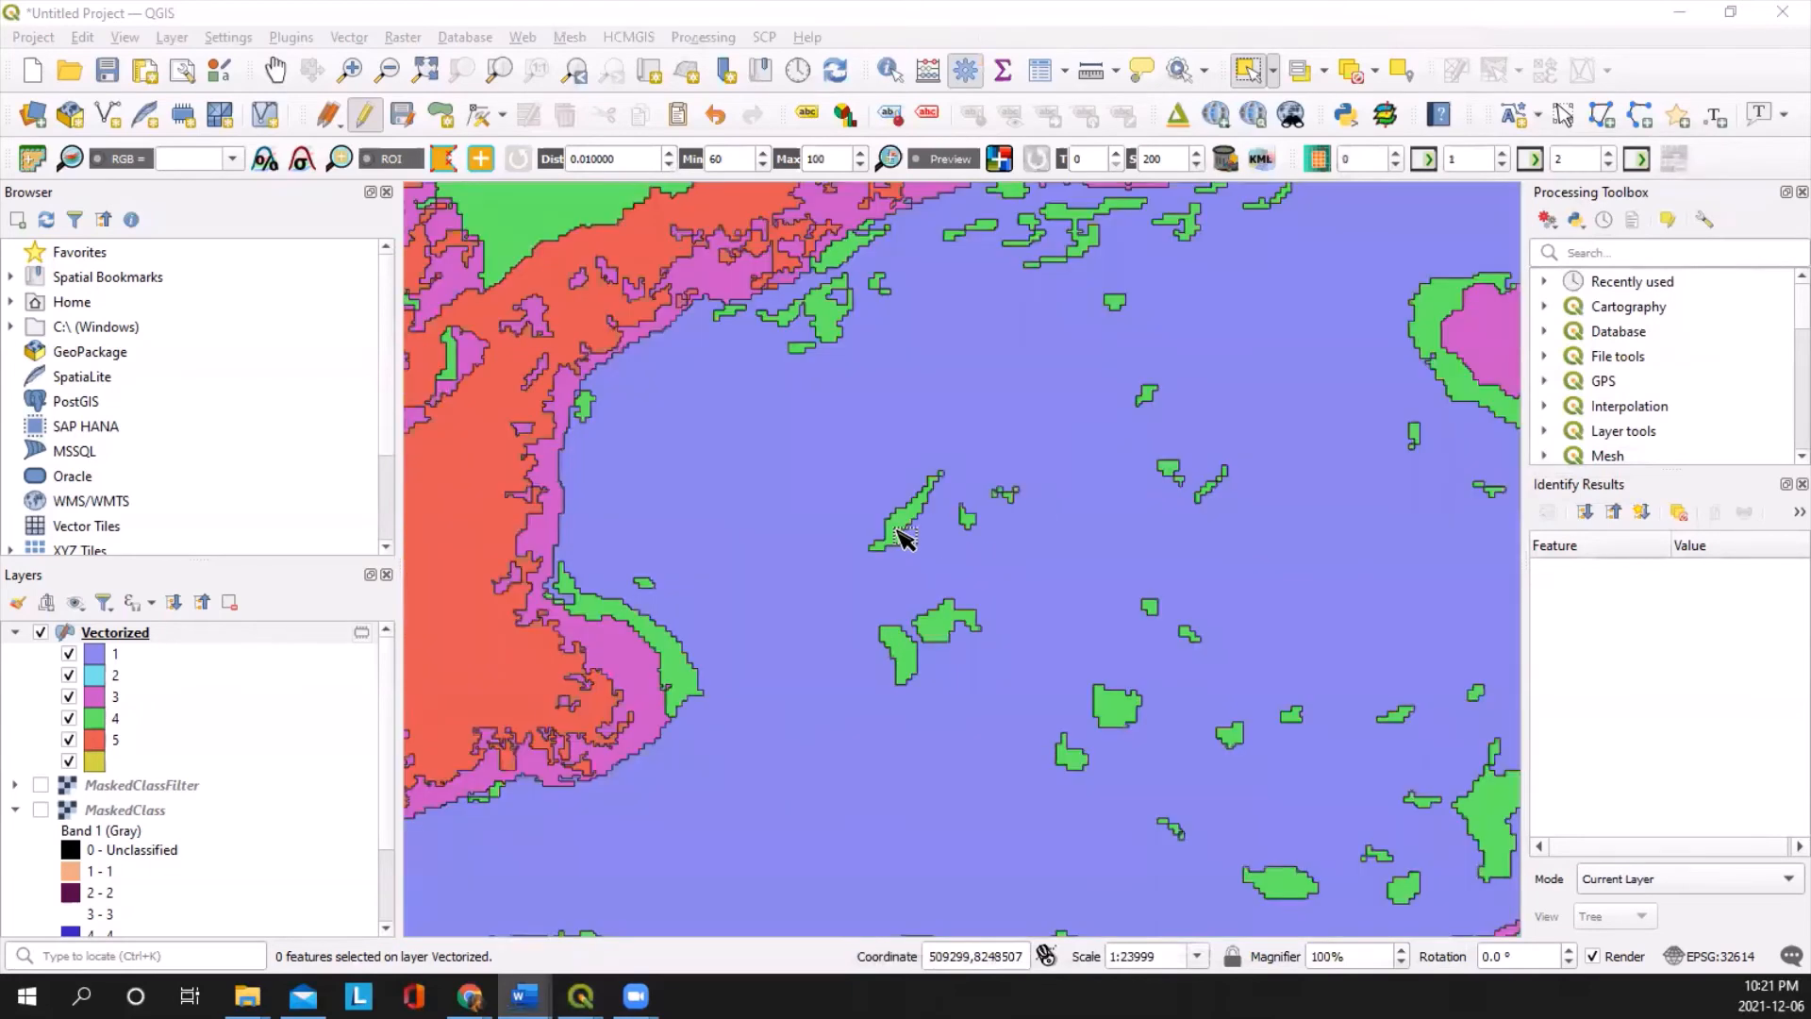
scroll(899, 534, "up", 1)
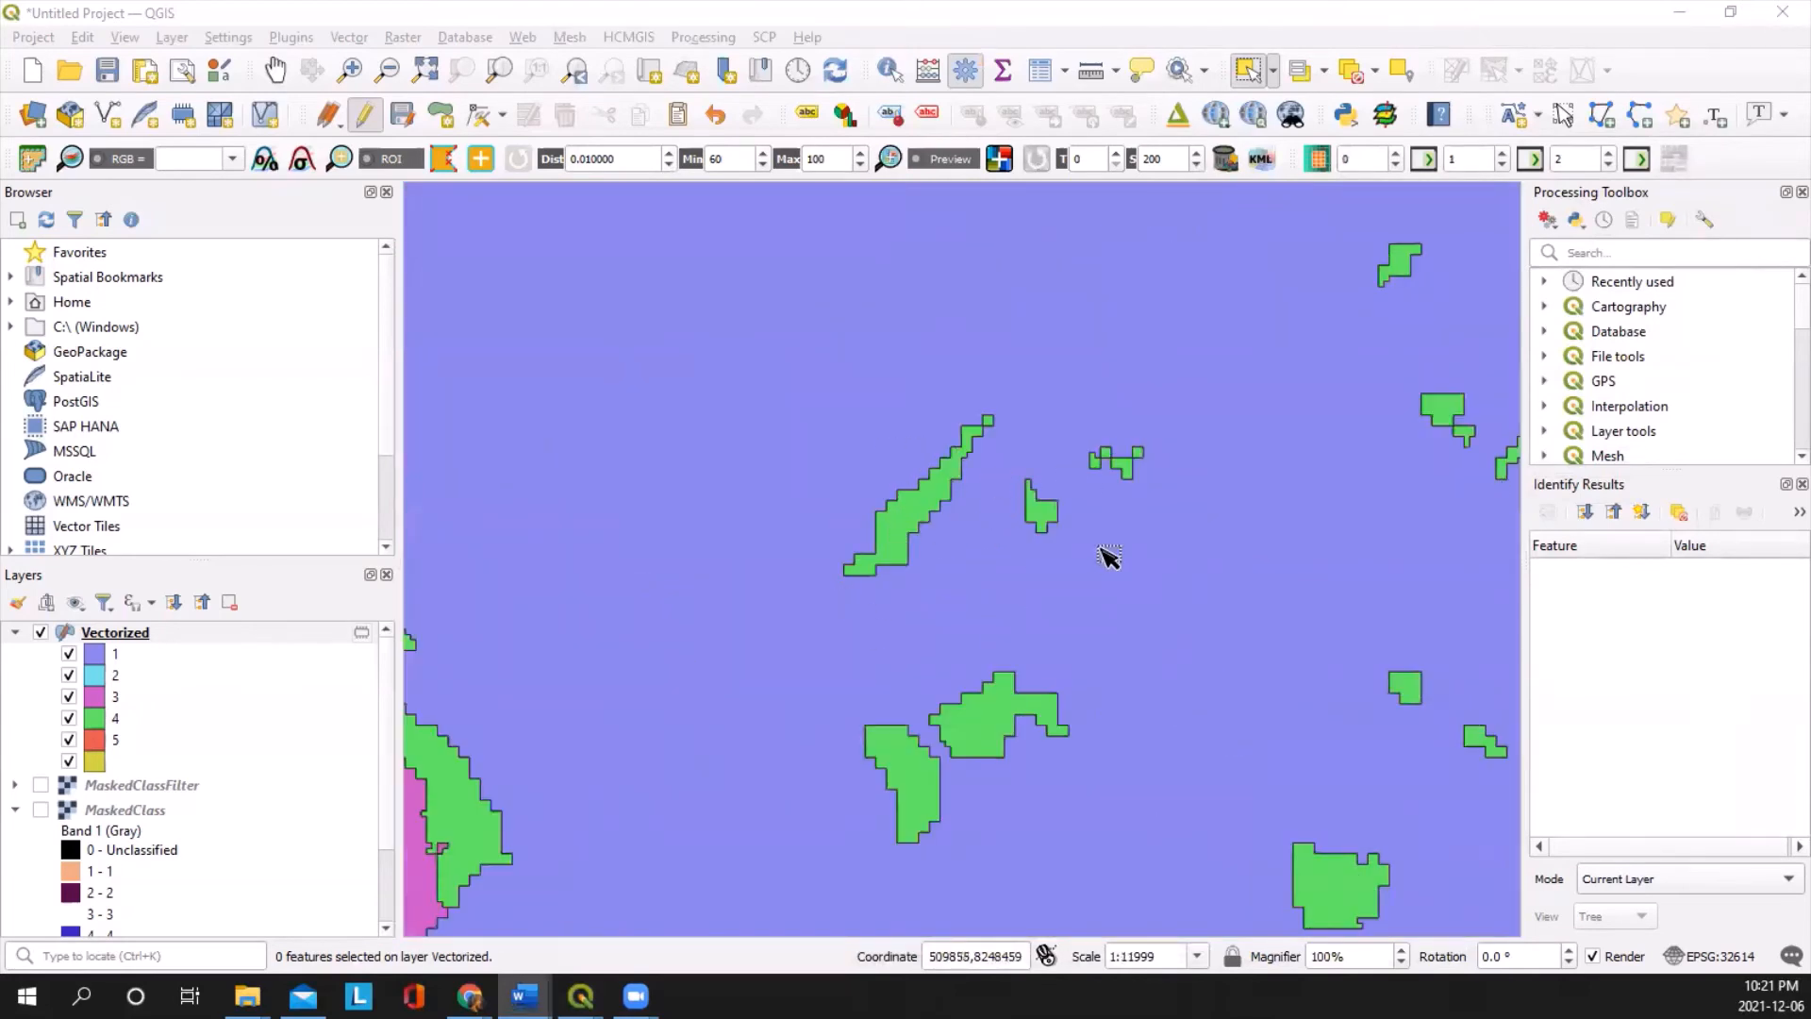
scroll(986, 420, "down", 2)
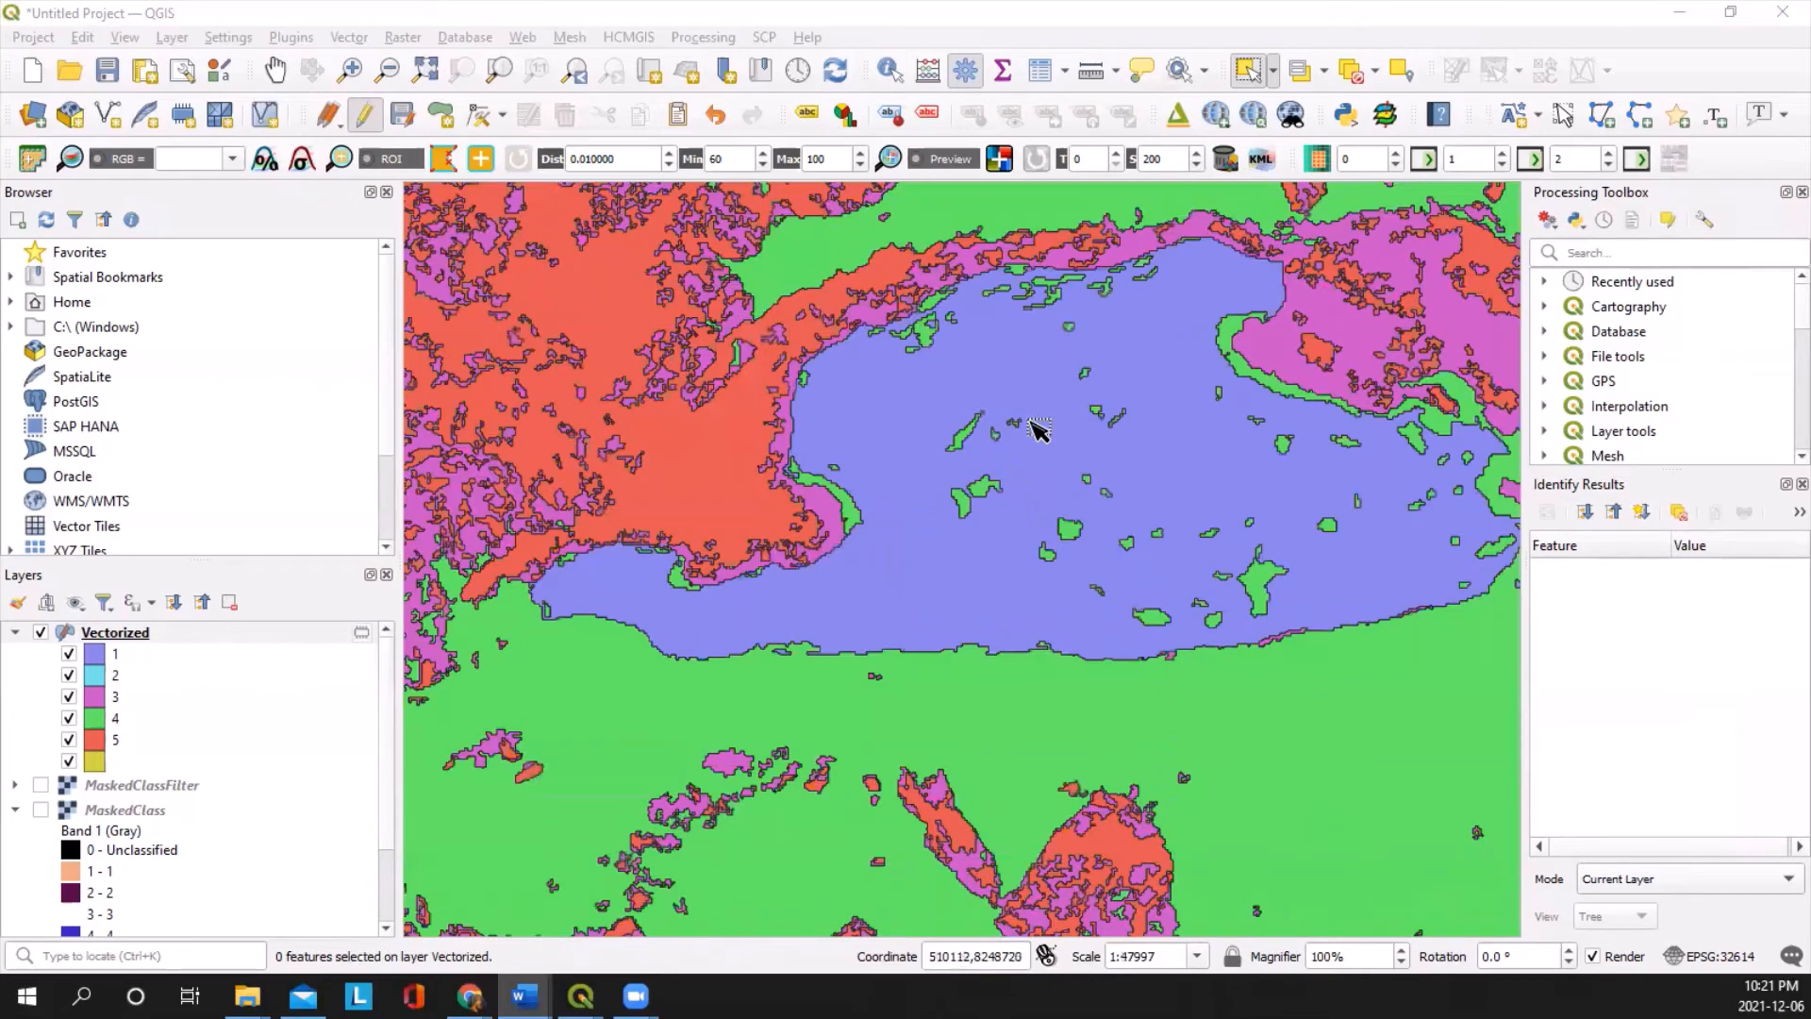
scroll(1085, 426, "up", 1)
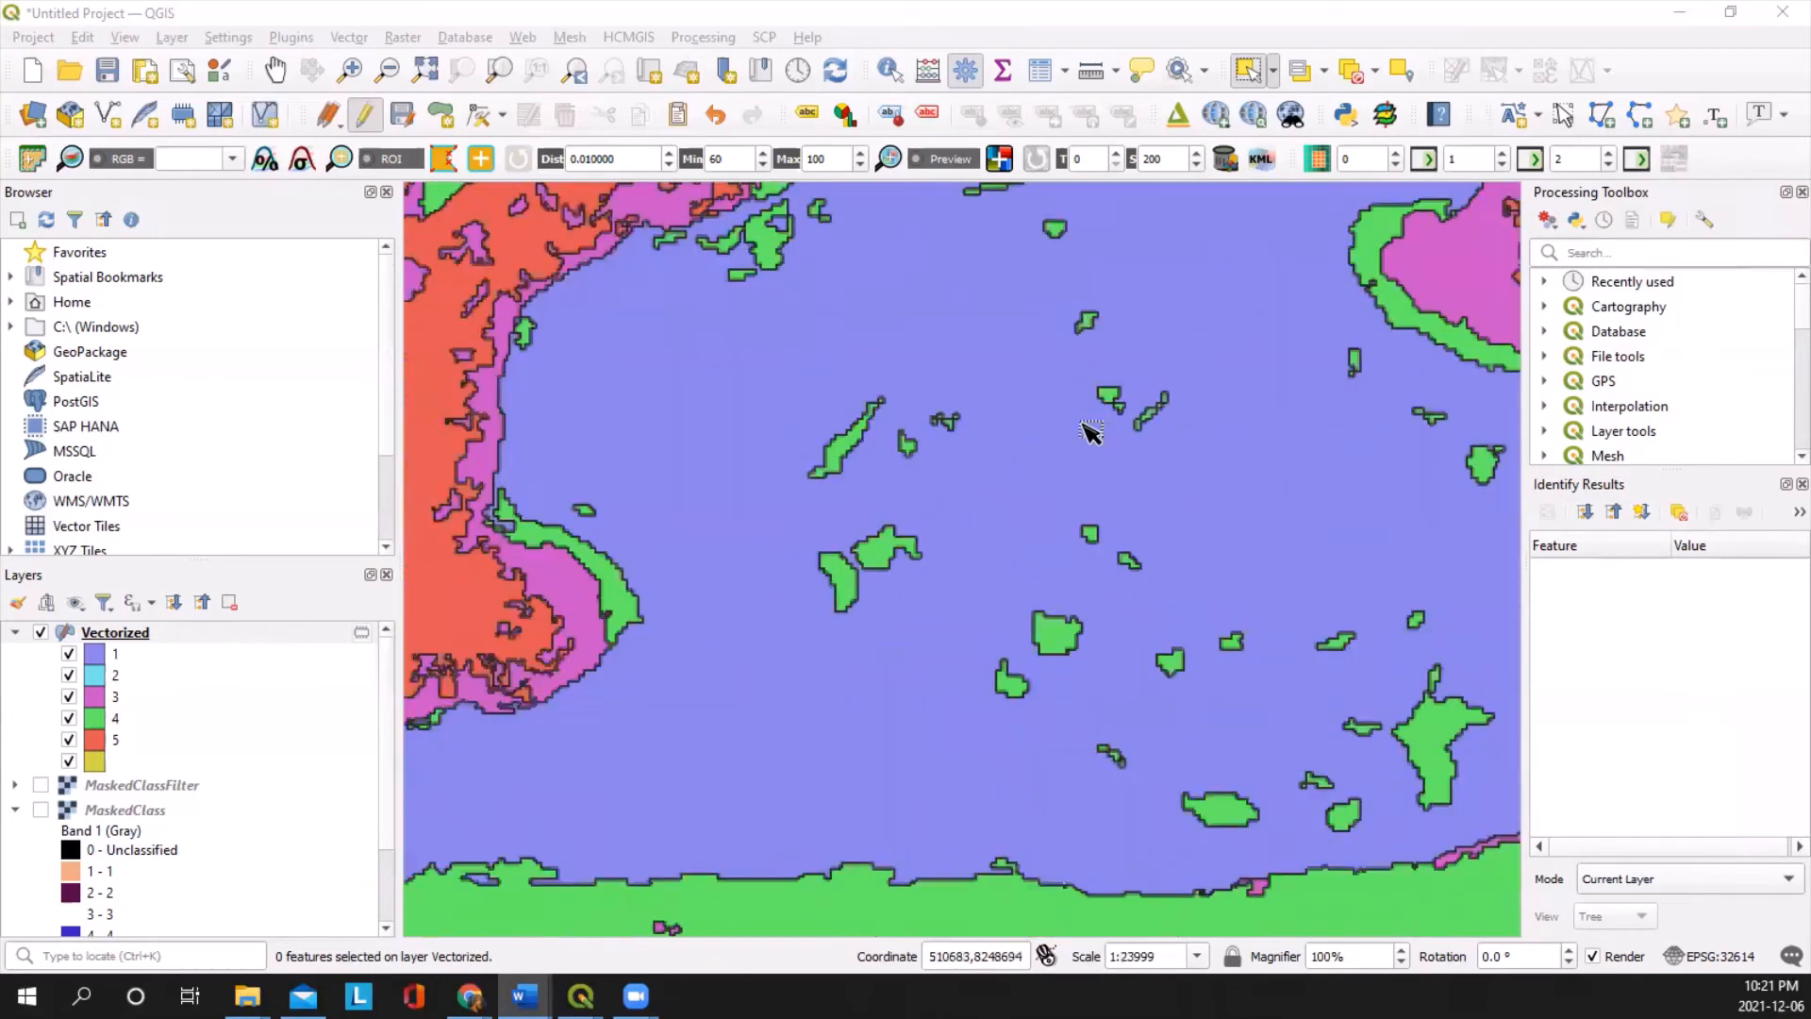
scroll(1010, 576, "down", 1)
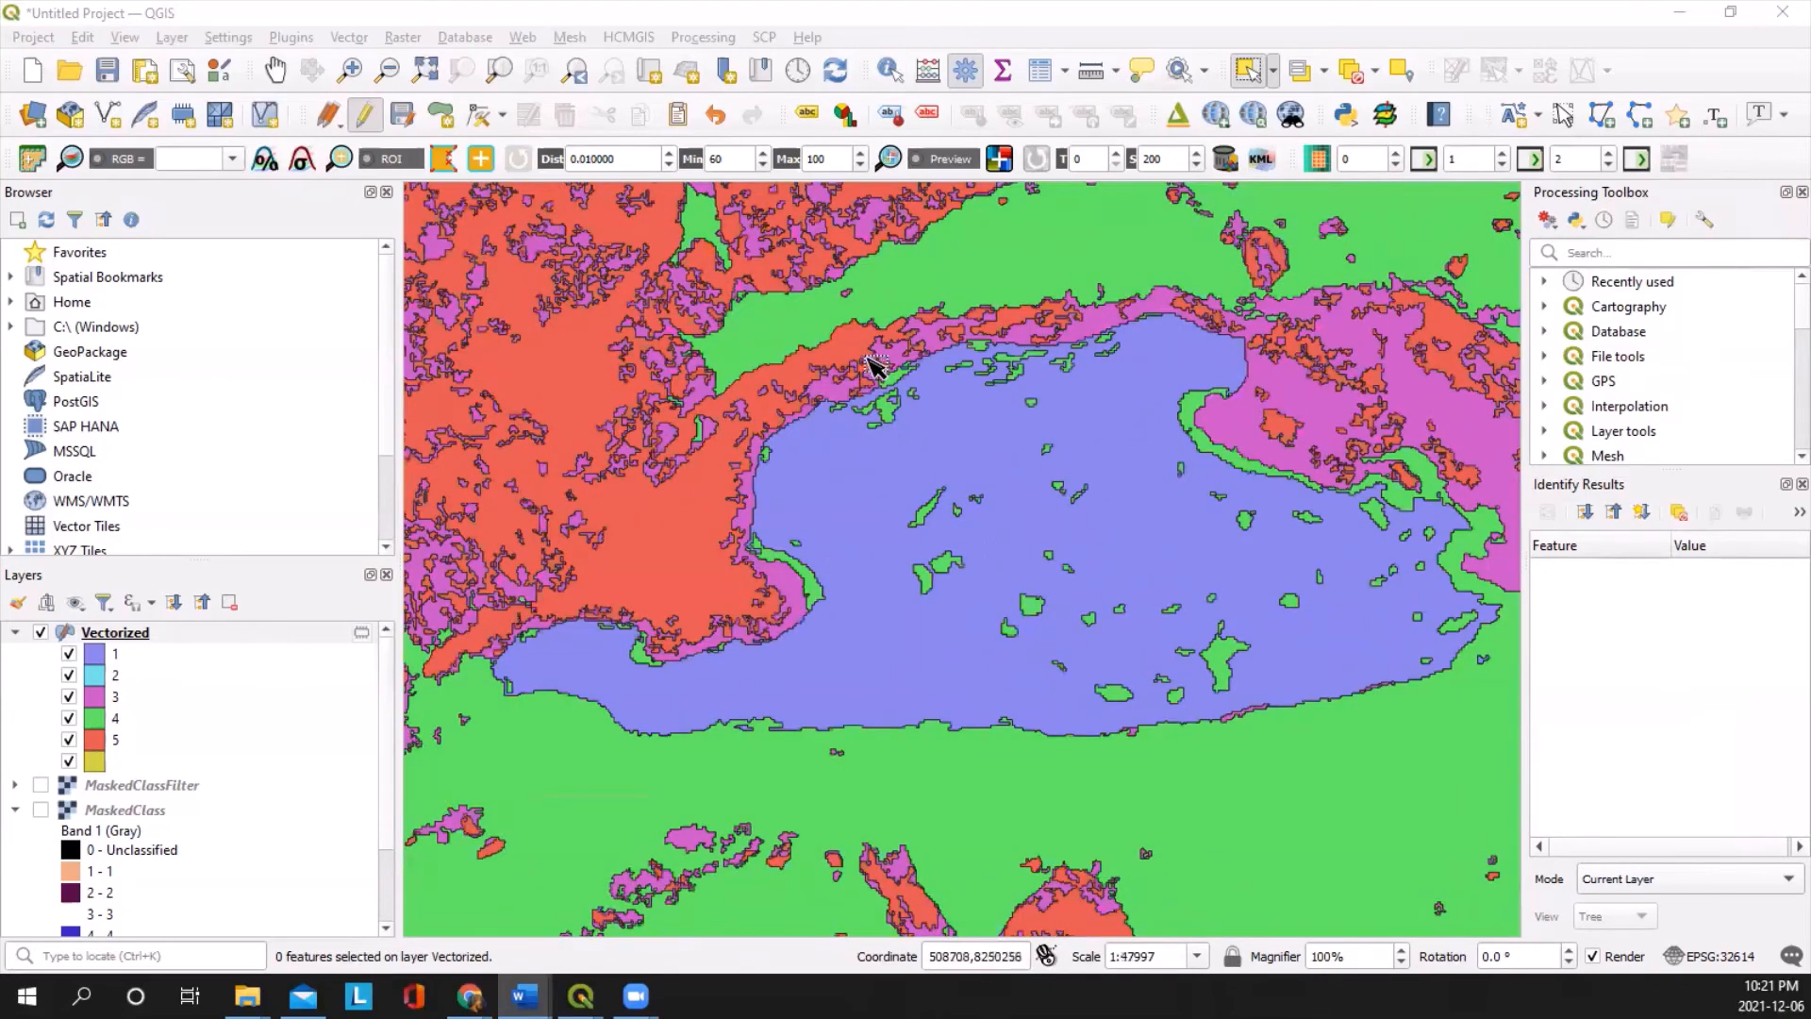
scroll(875, 366, "up", 1)
scroll(981, 388, "up", 1)
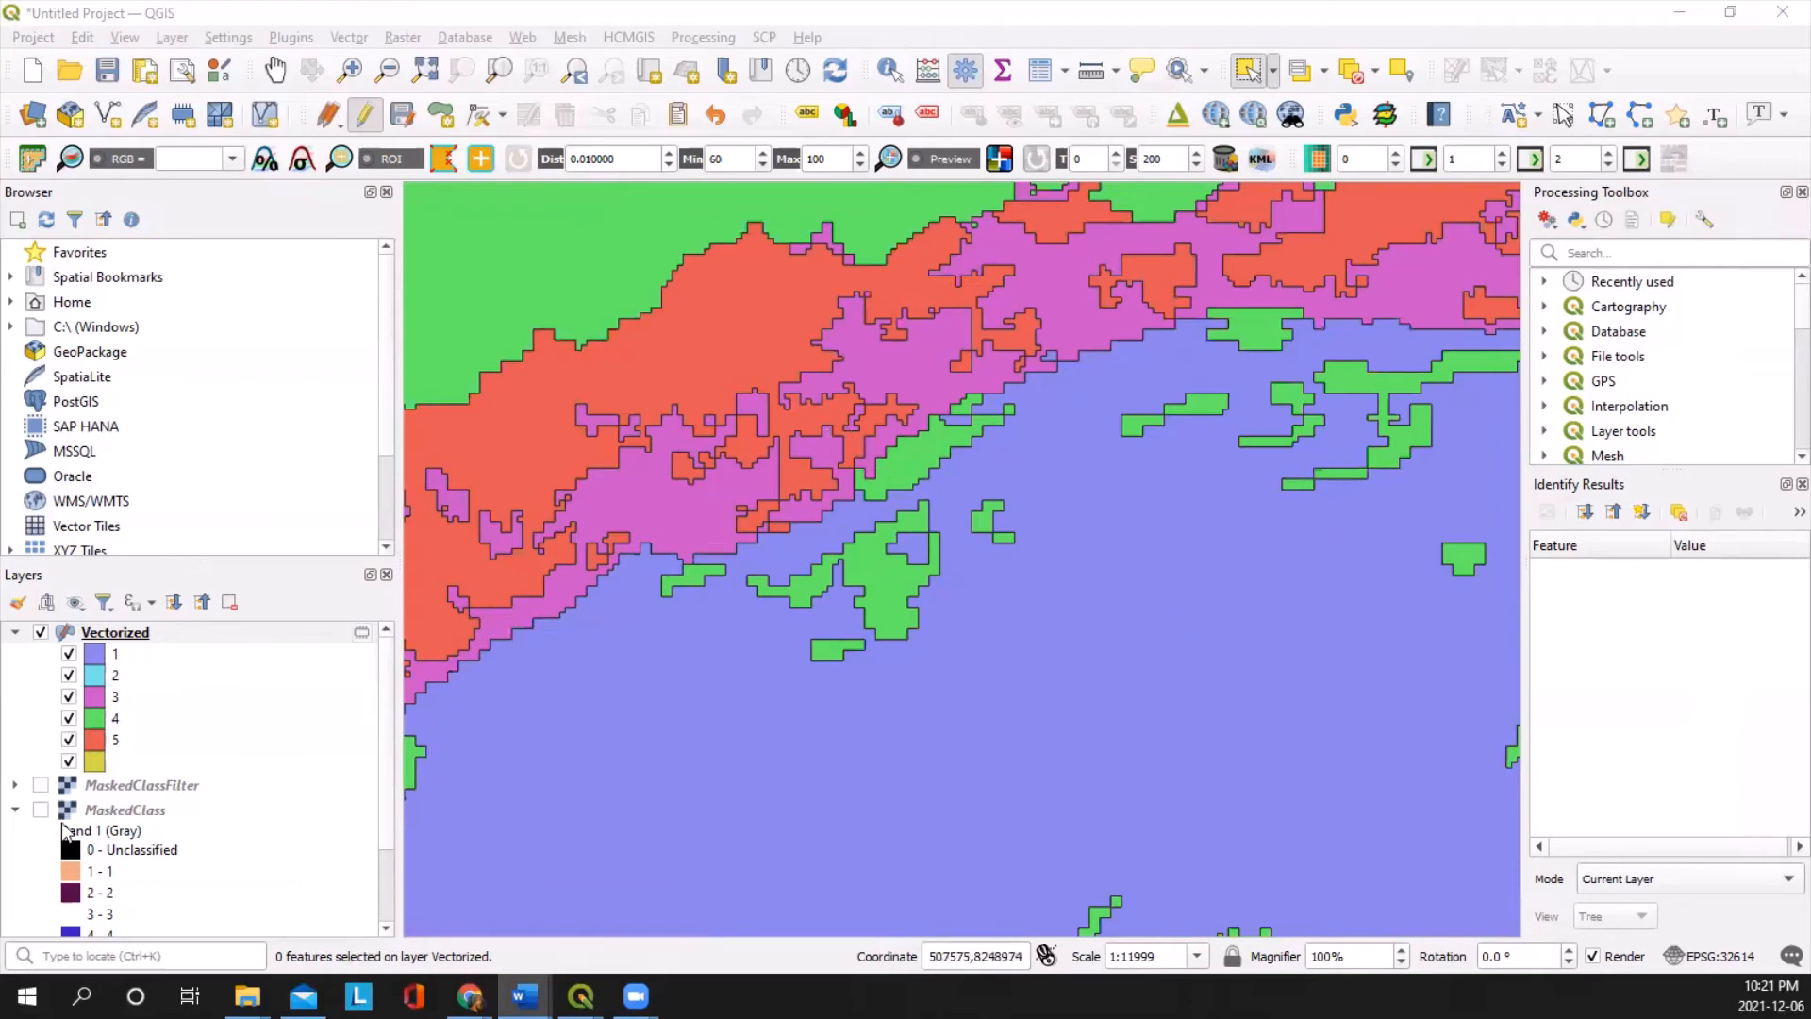
Step: Toggle the Vectorized layer's visibility off and on to compare its polygons with the satellite image along the shoreline
scroll(104, 826, "down", 2)
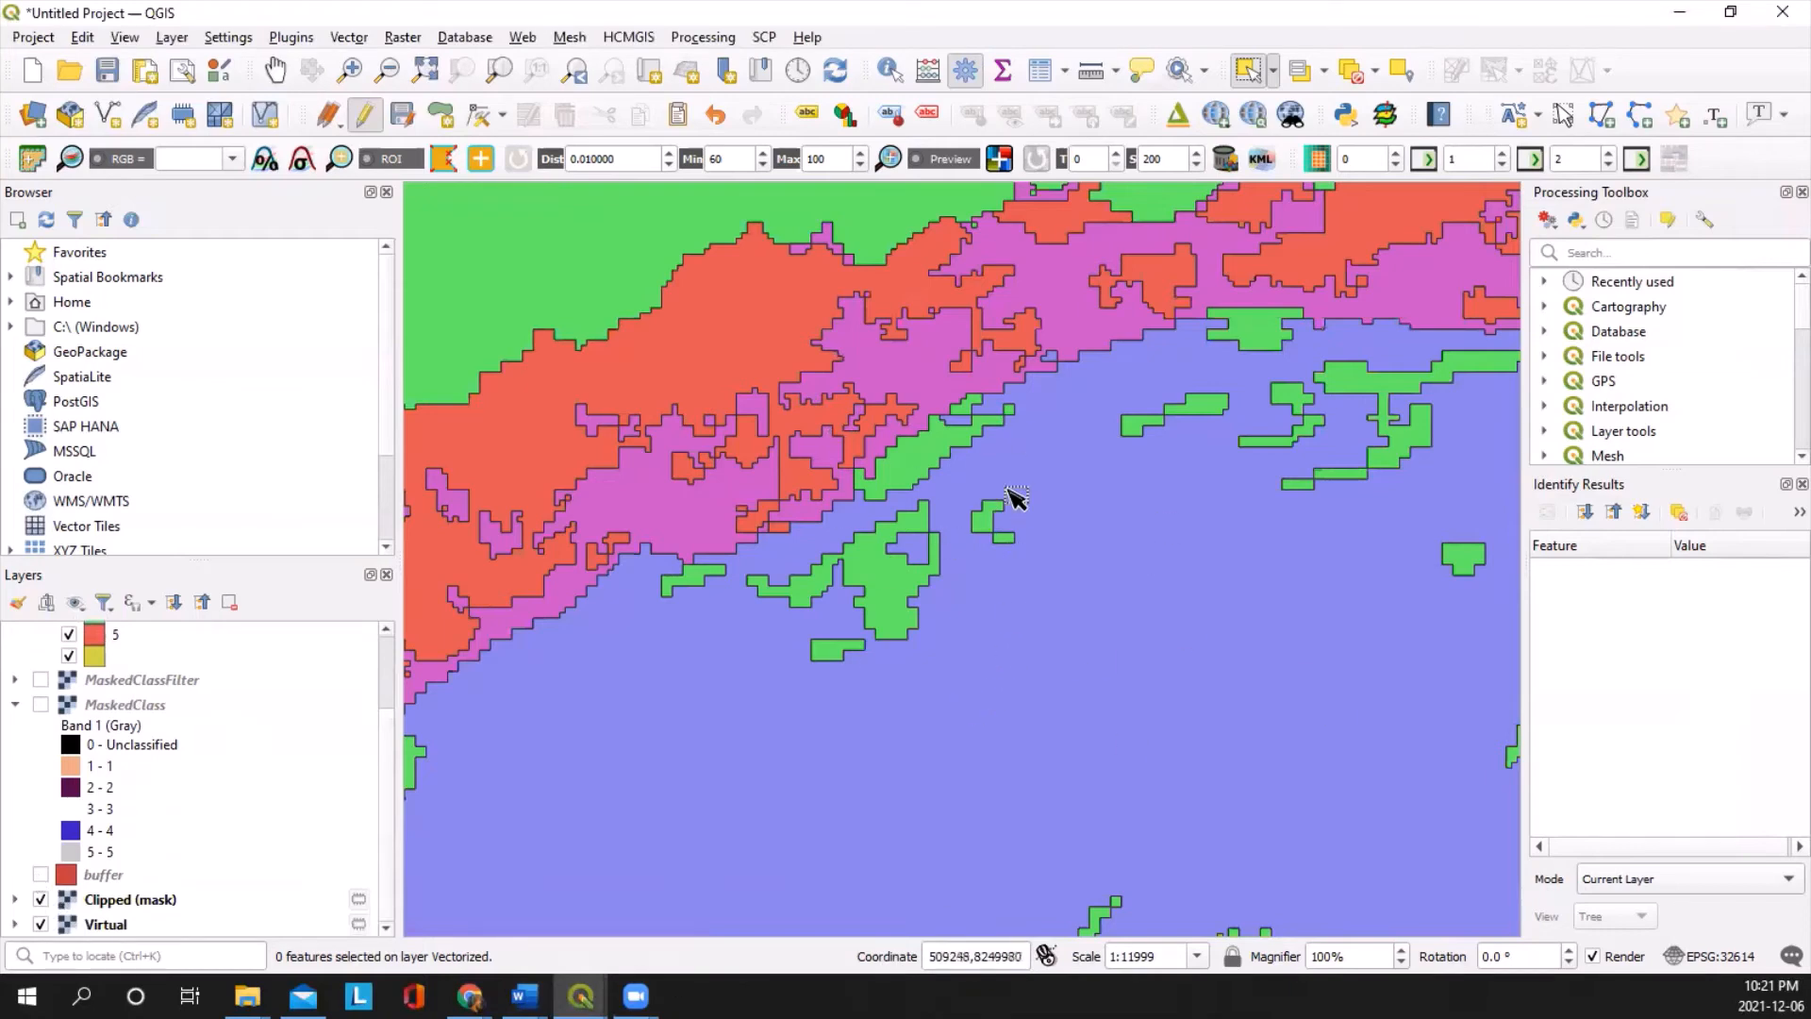
scroll(1151, 482, "down", 1)
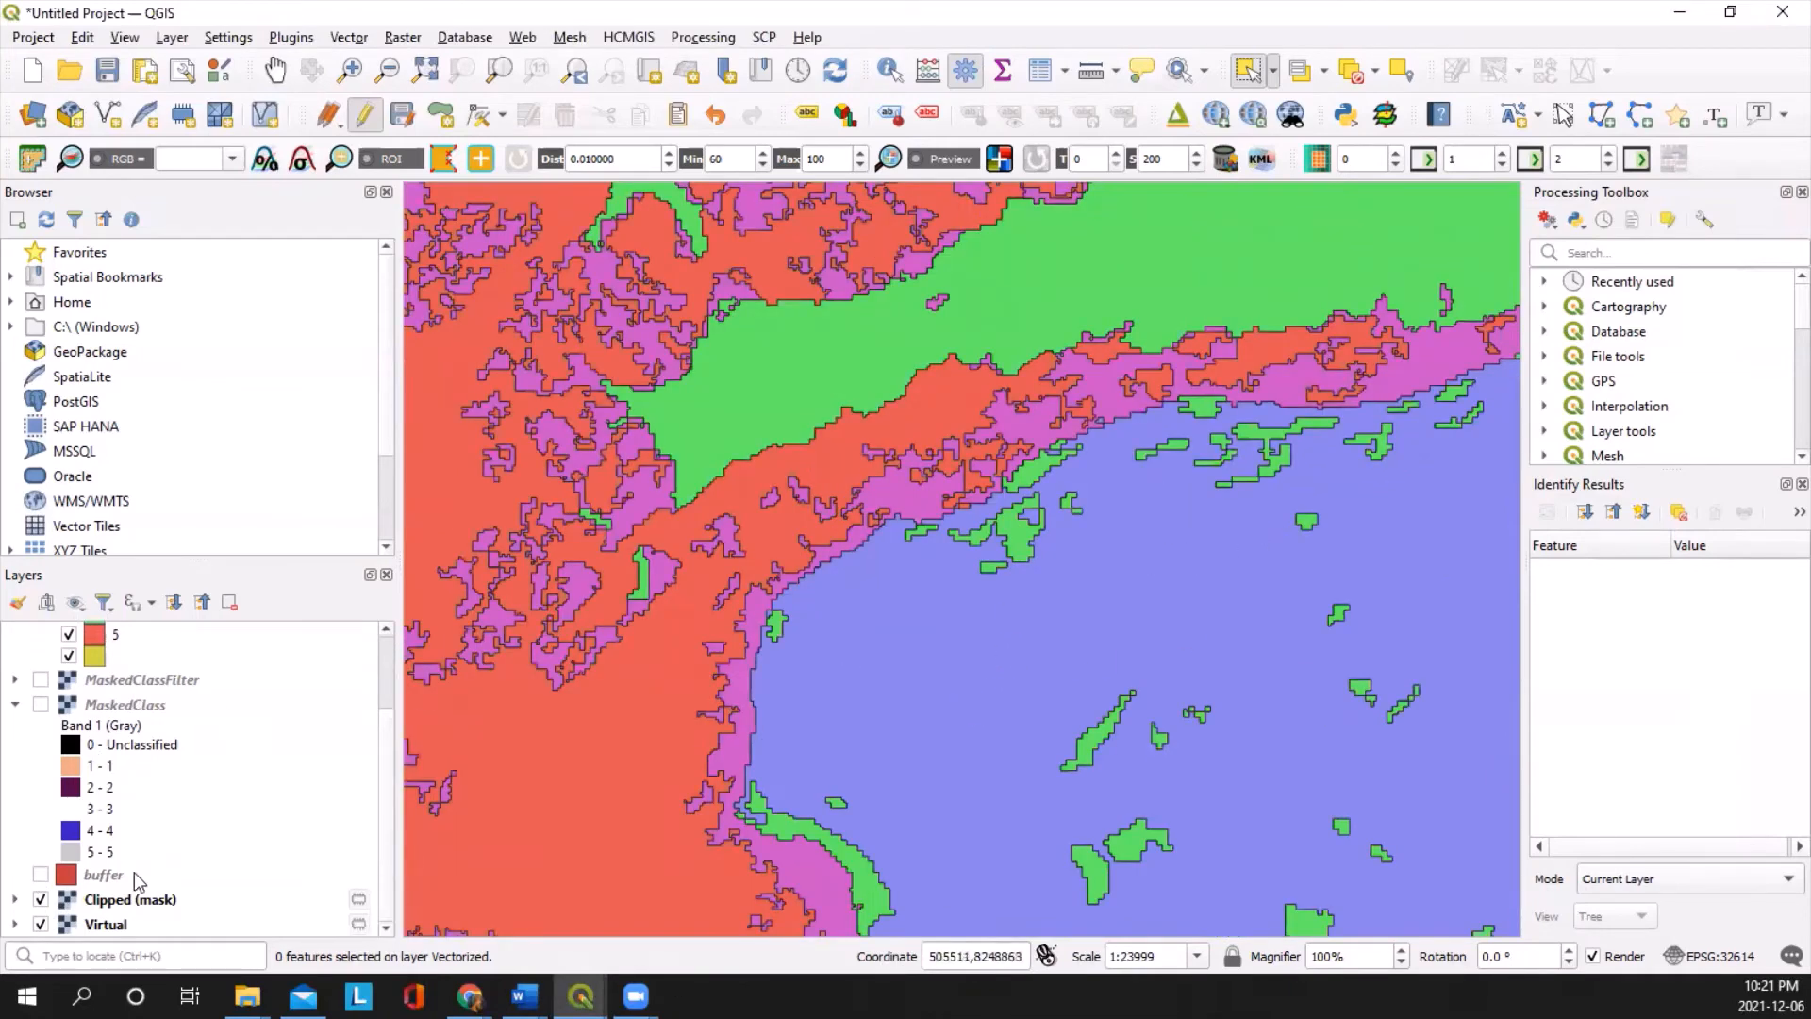
scroll(120, 892, "up", 2)
left_click(40, 633)
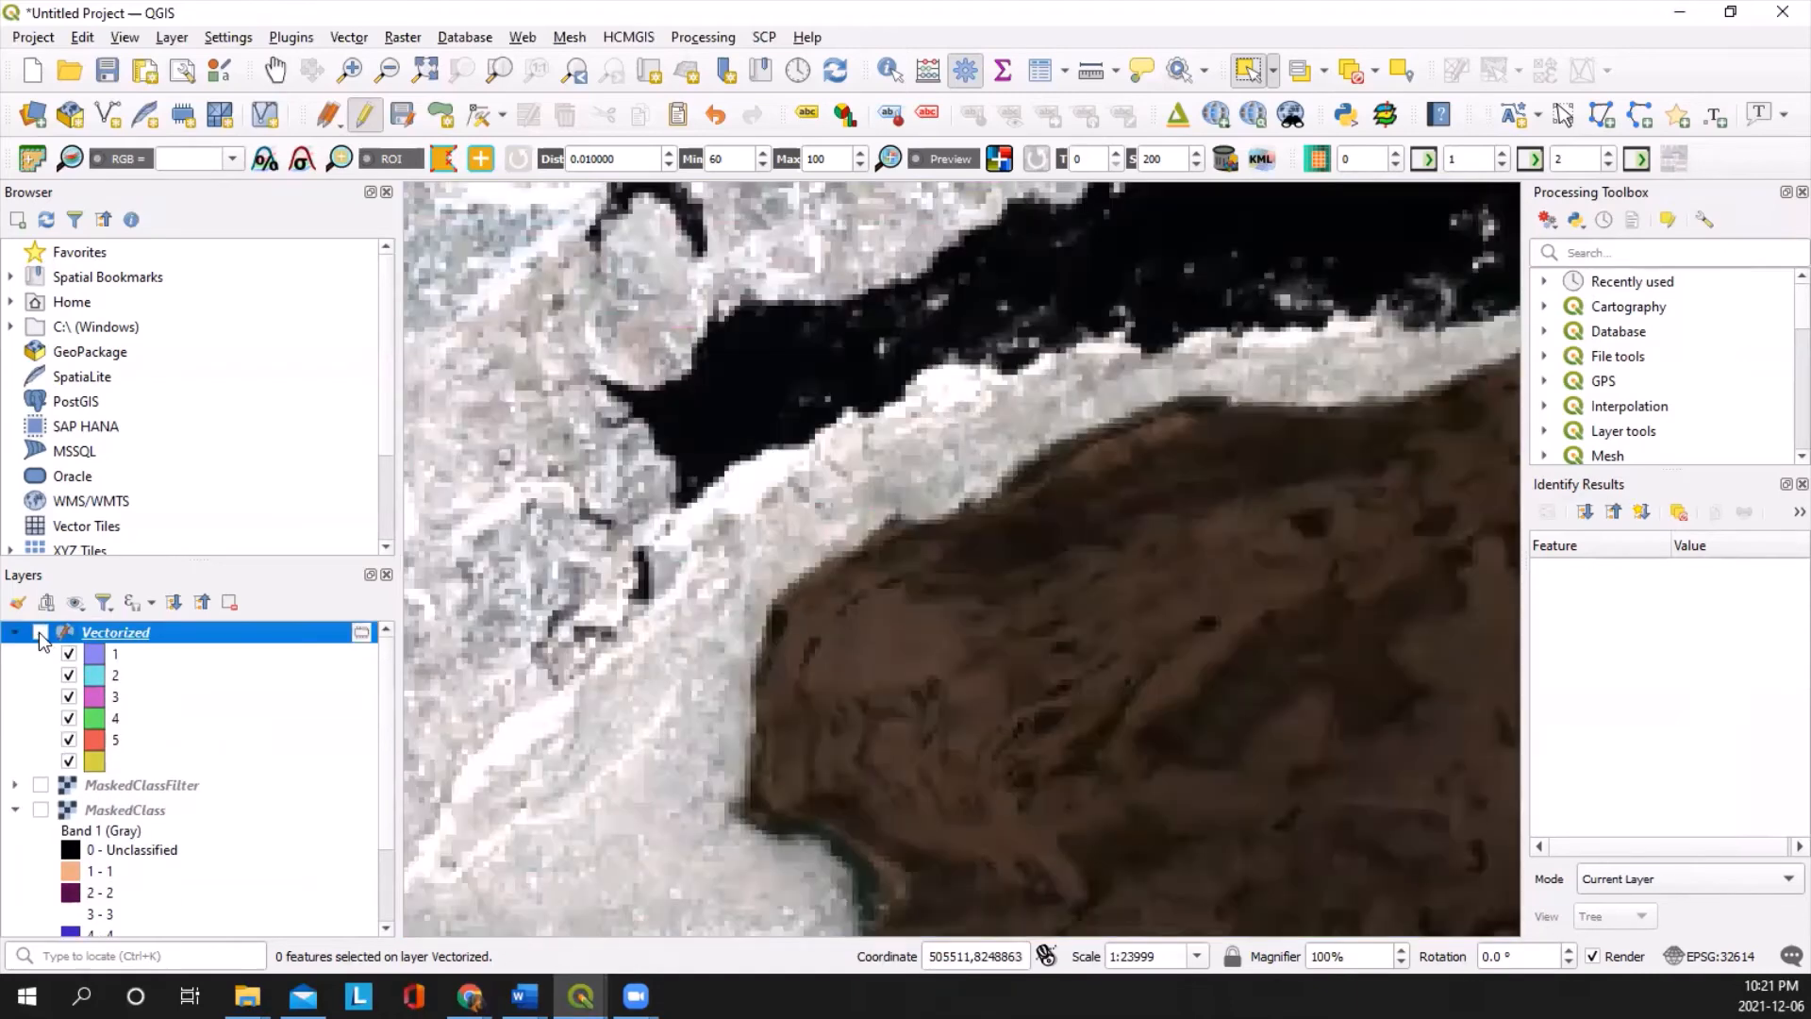
left_click(40, 633)
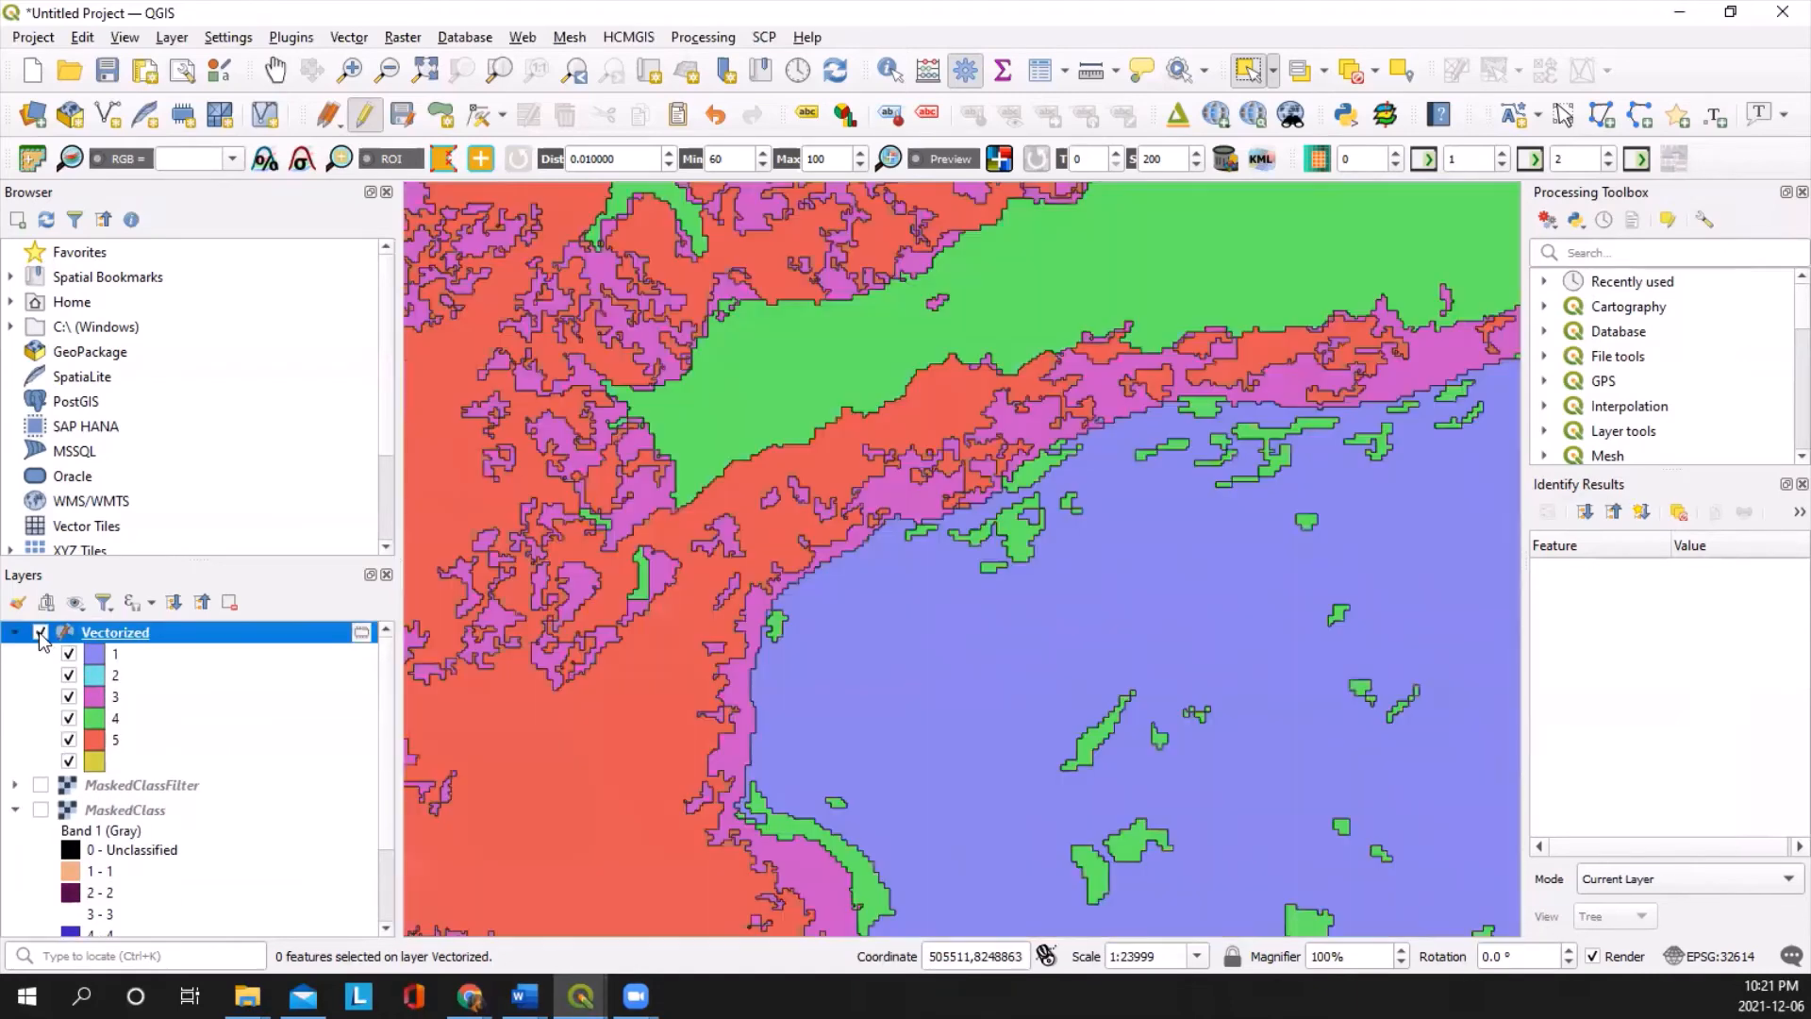
left_click(40, 633)
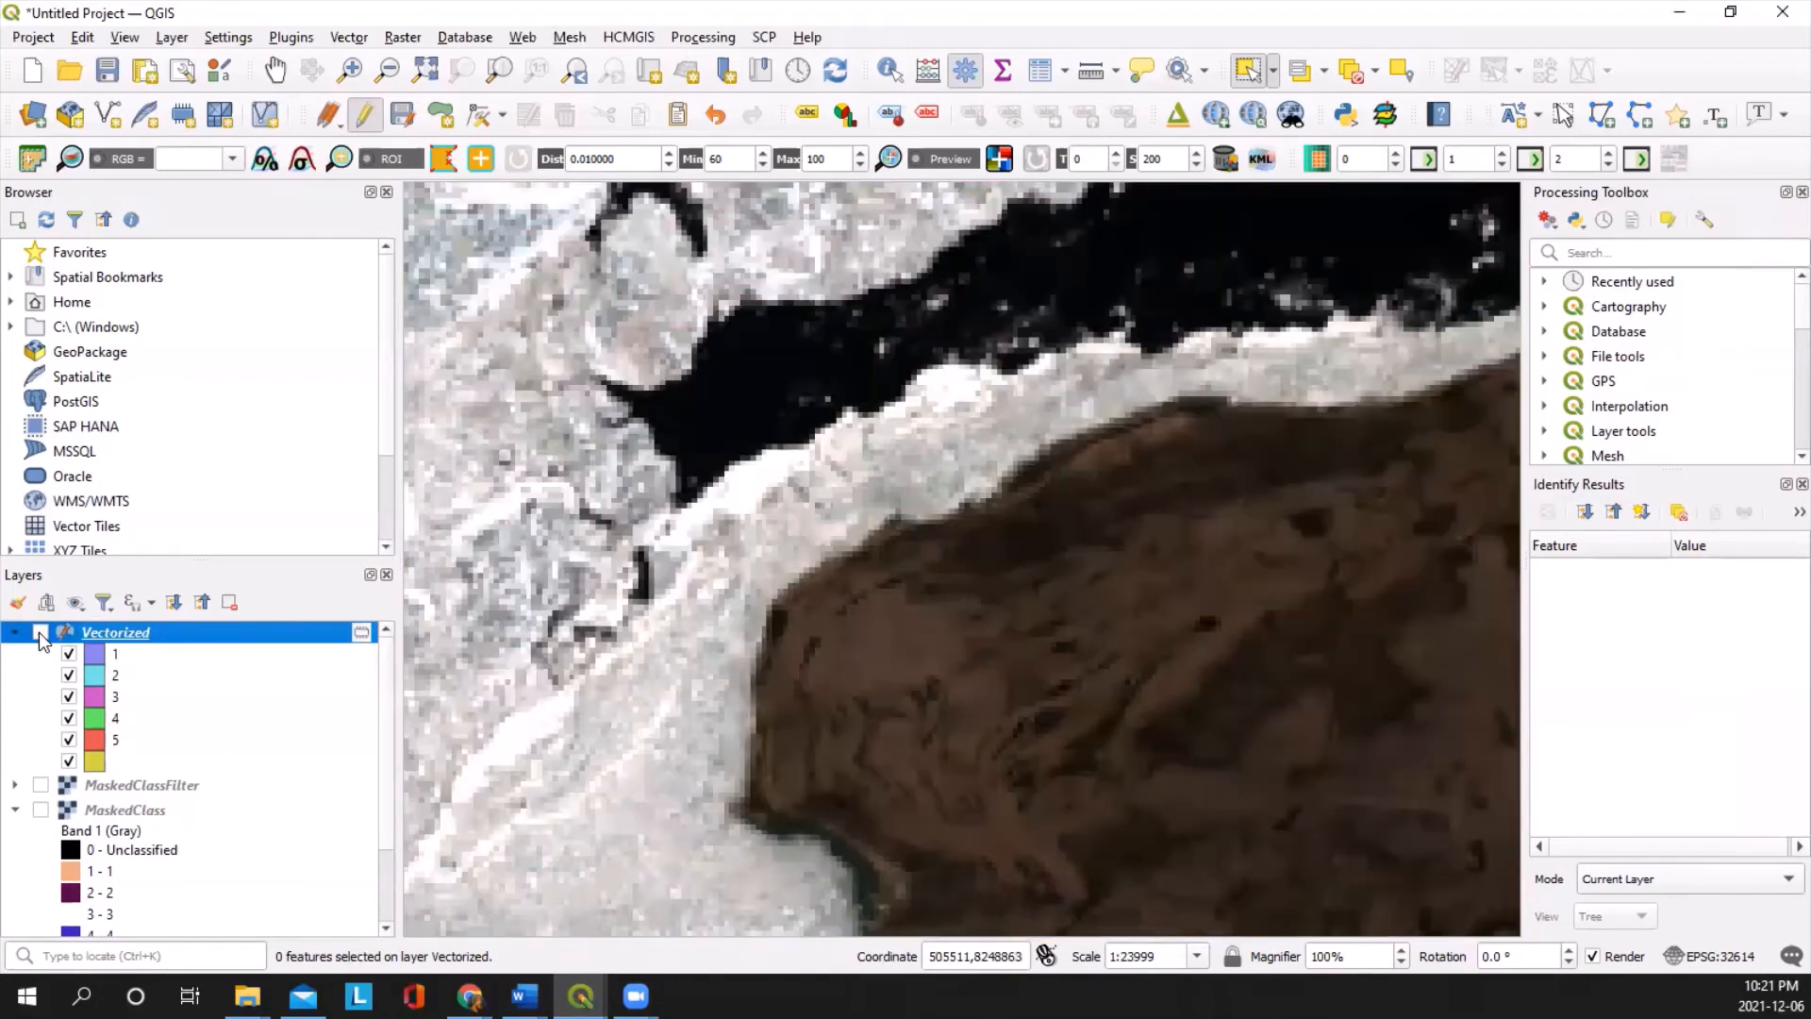
left_click(40, 633)
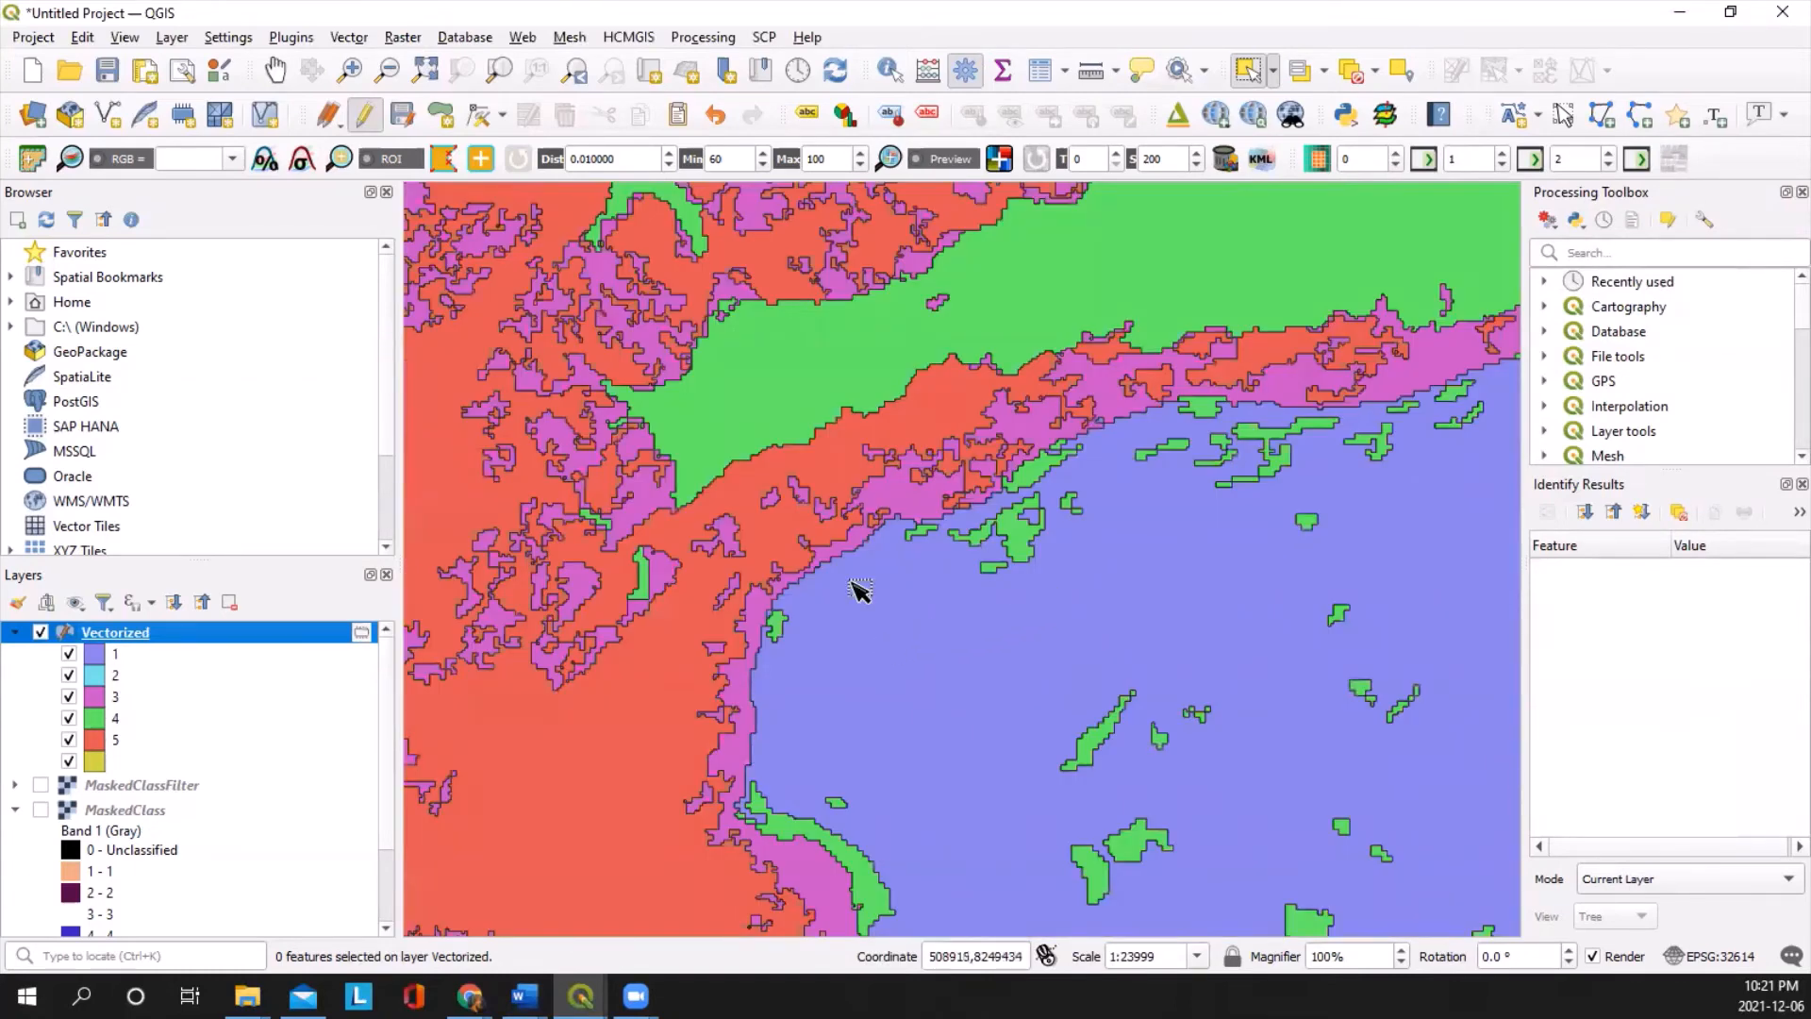
Step: Select the misclassified class 4 patches along the northern shore of the central class 1 area as one multi-feature selection
scroll(254, 736, "down", 2)
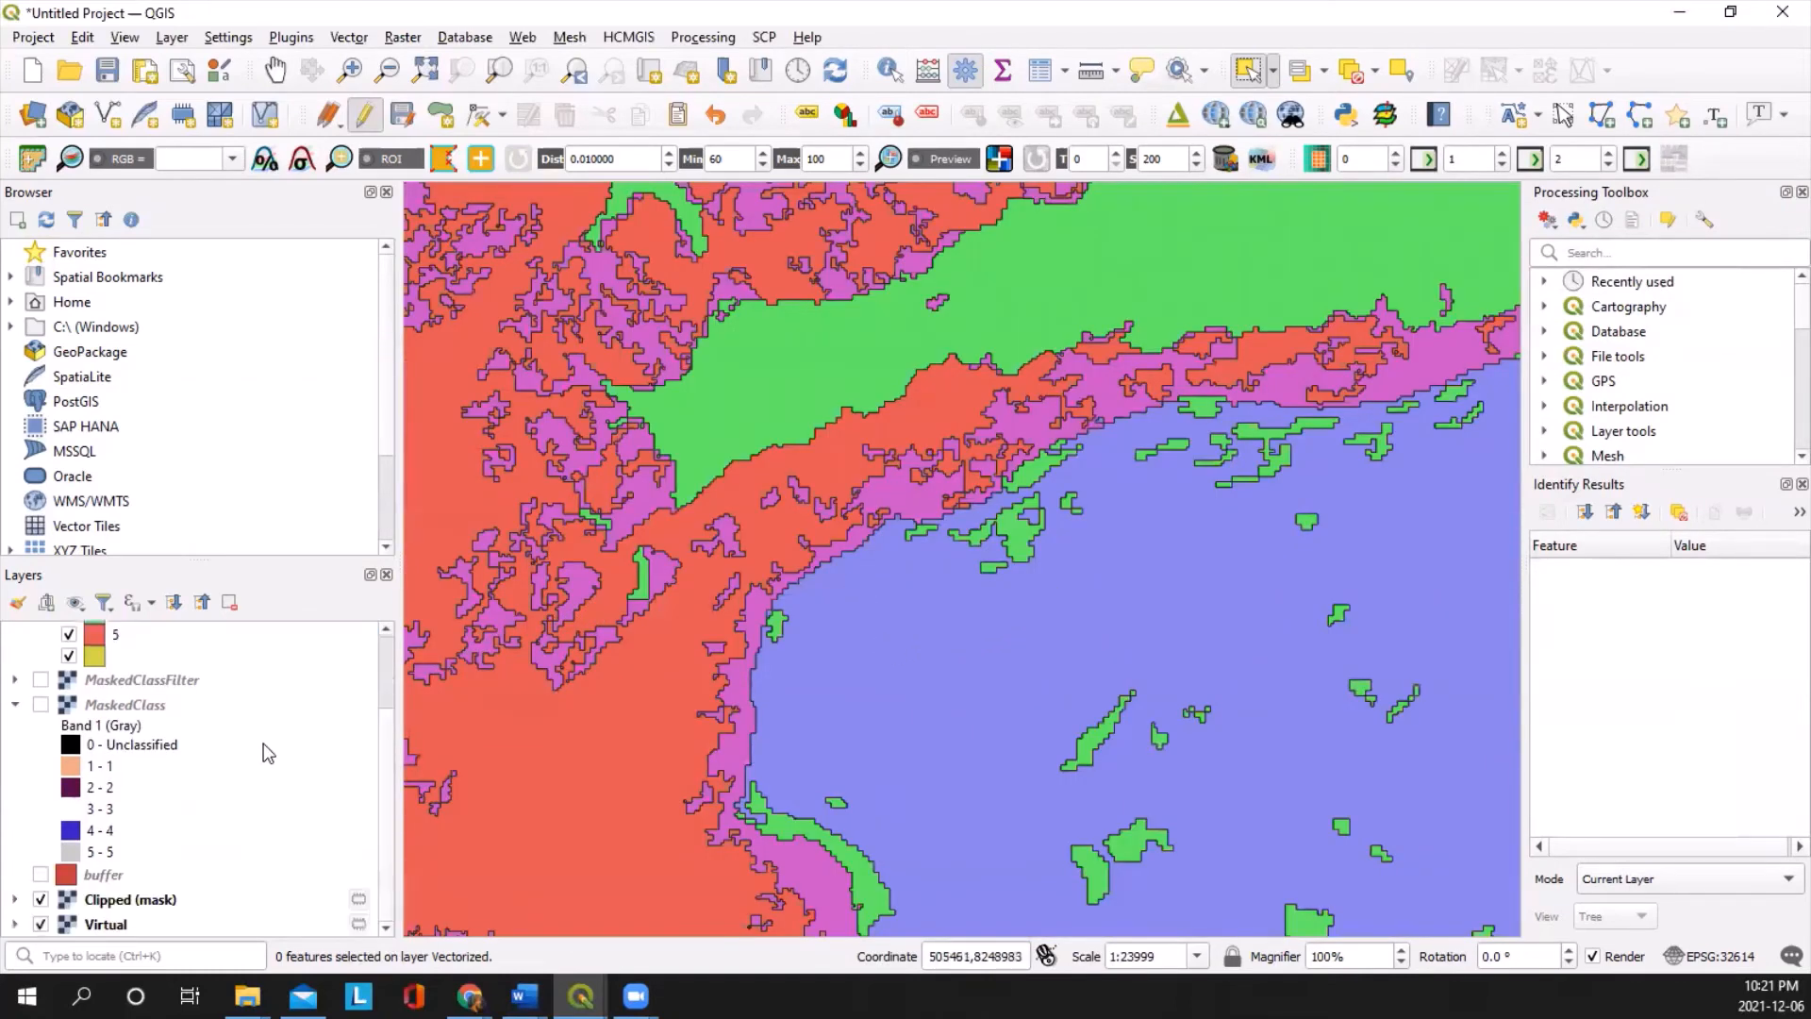
left_click(1014, 536)
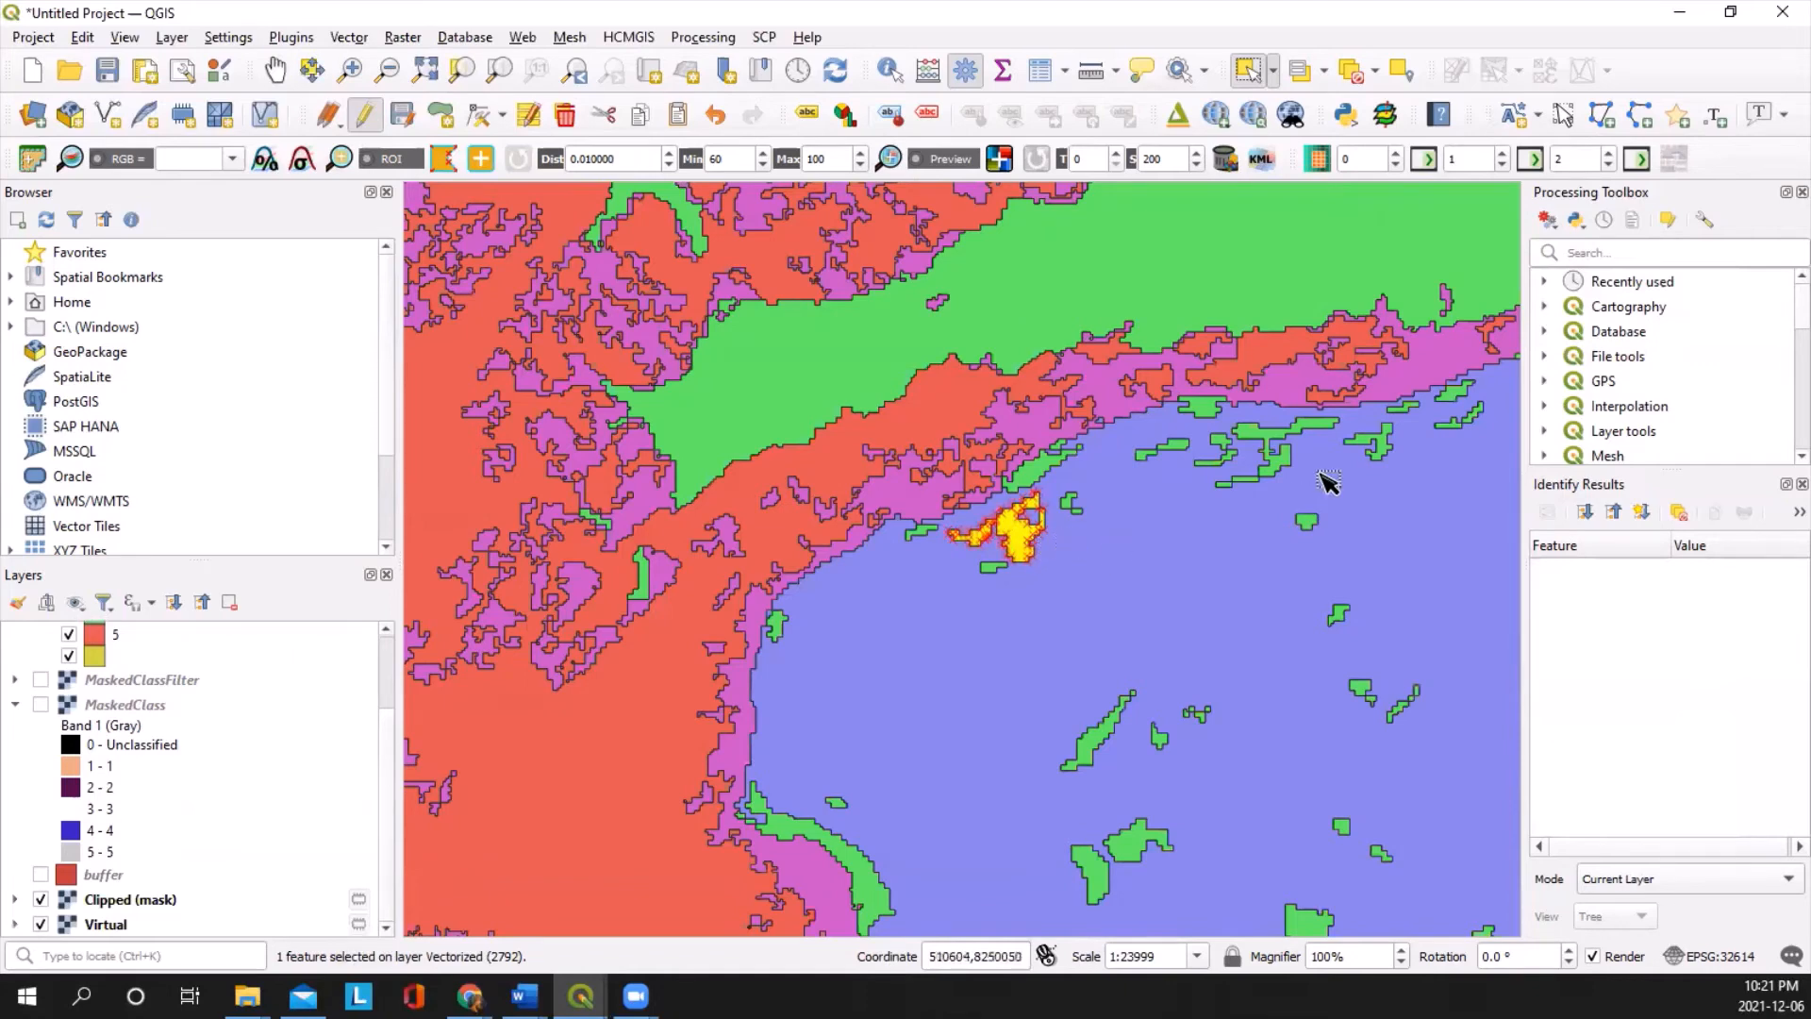
key("ctrl")
left_click(993, 574, "shift")
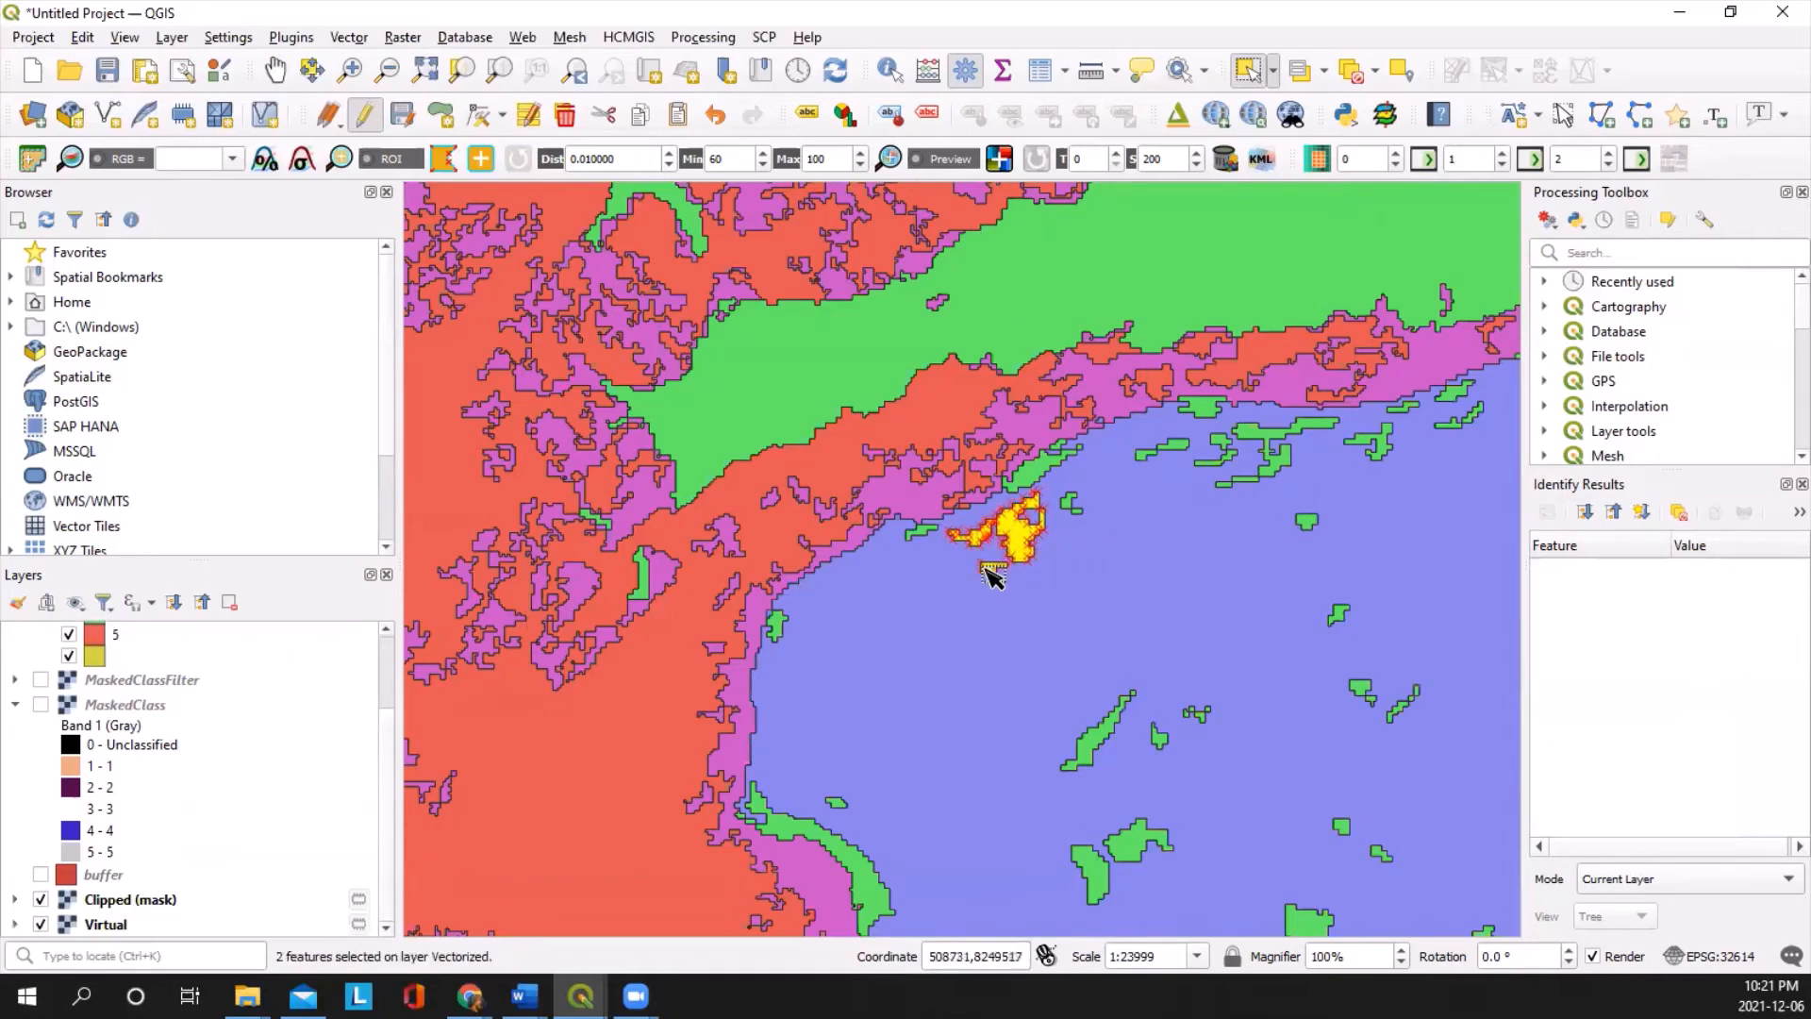
left_click(1279, 472, "shift")
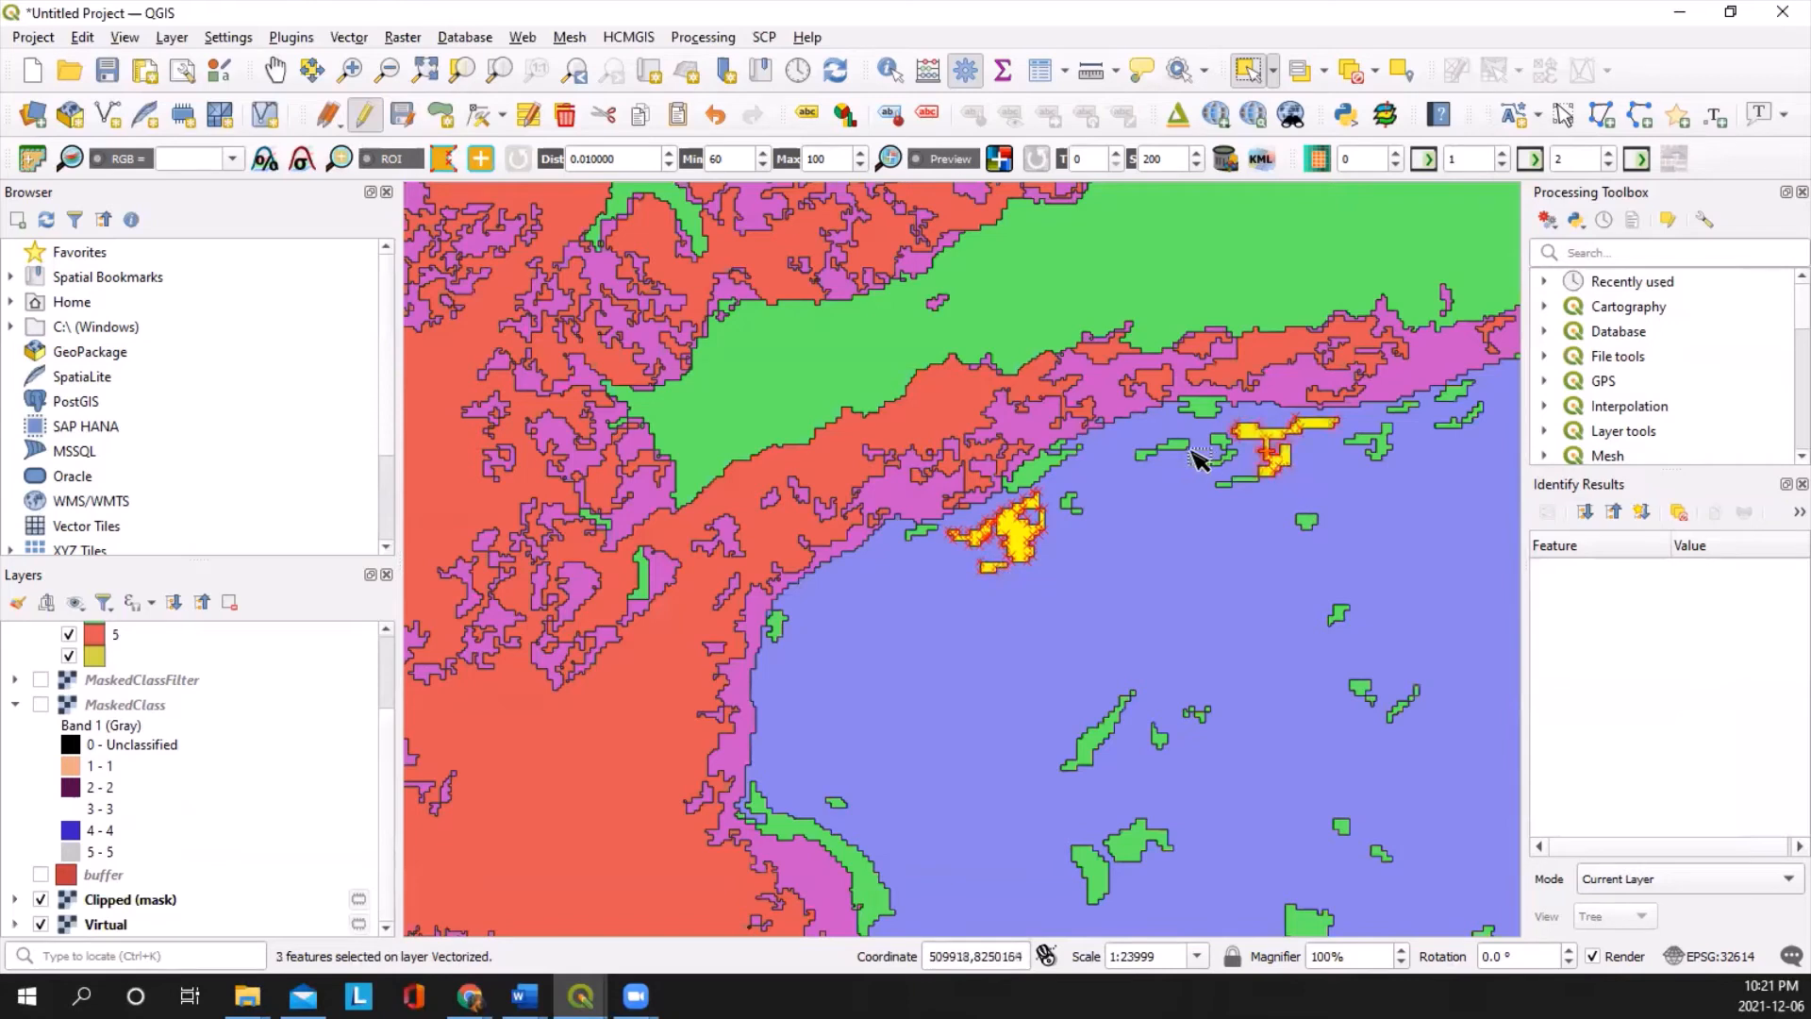
left_click(1152, 454, "shift")
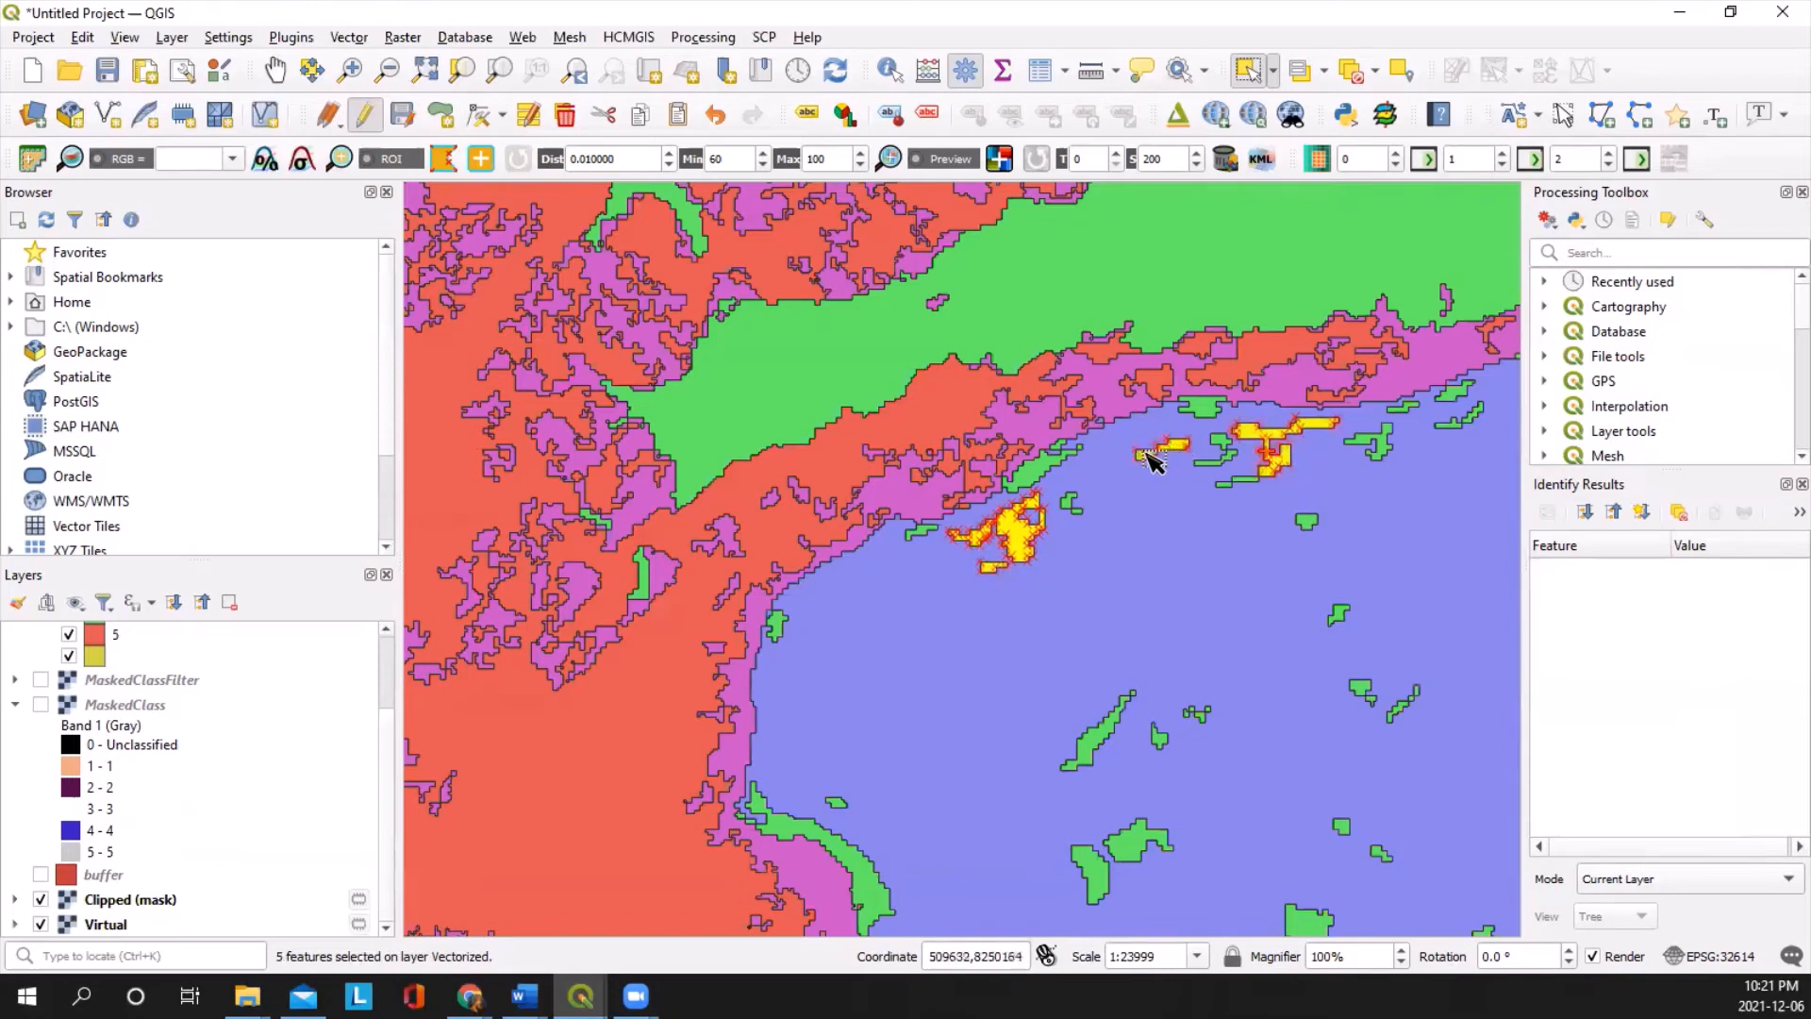
left_click(1042, 472, "shift")
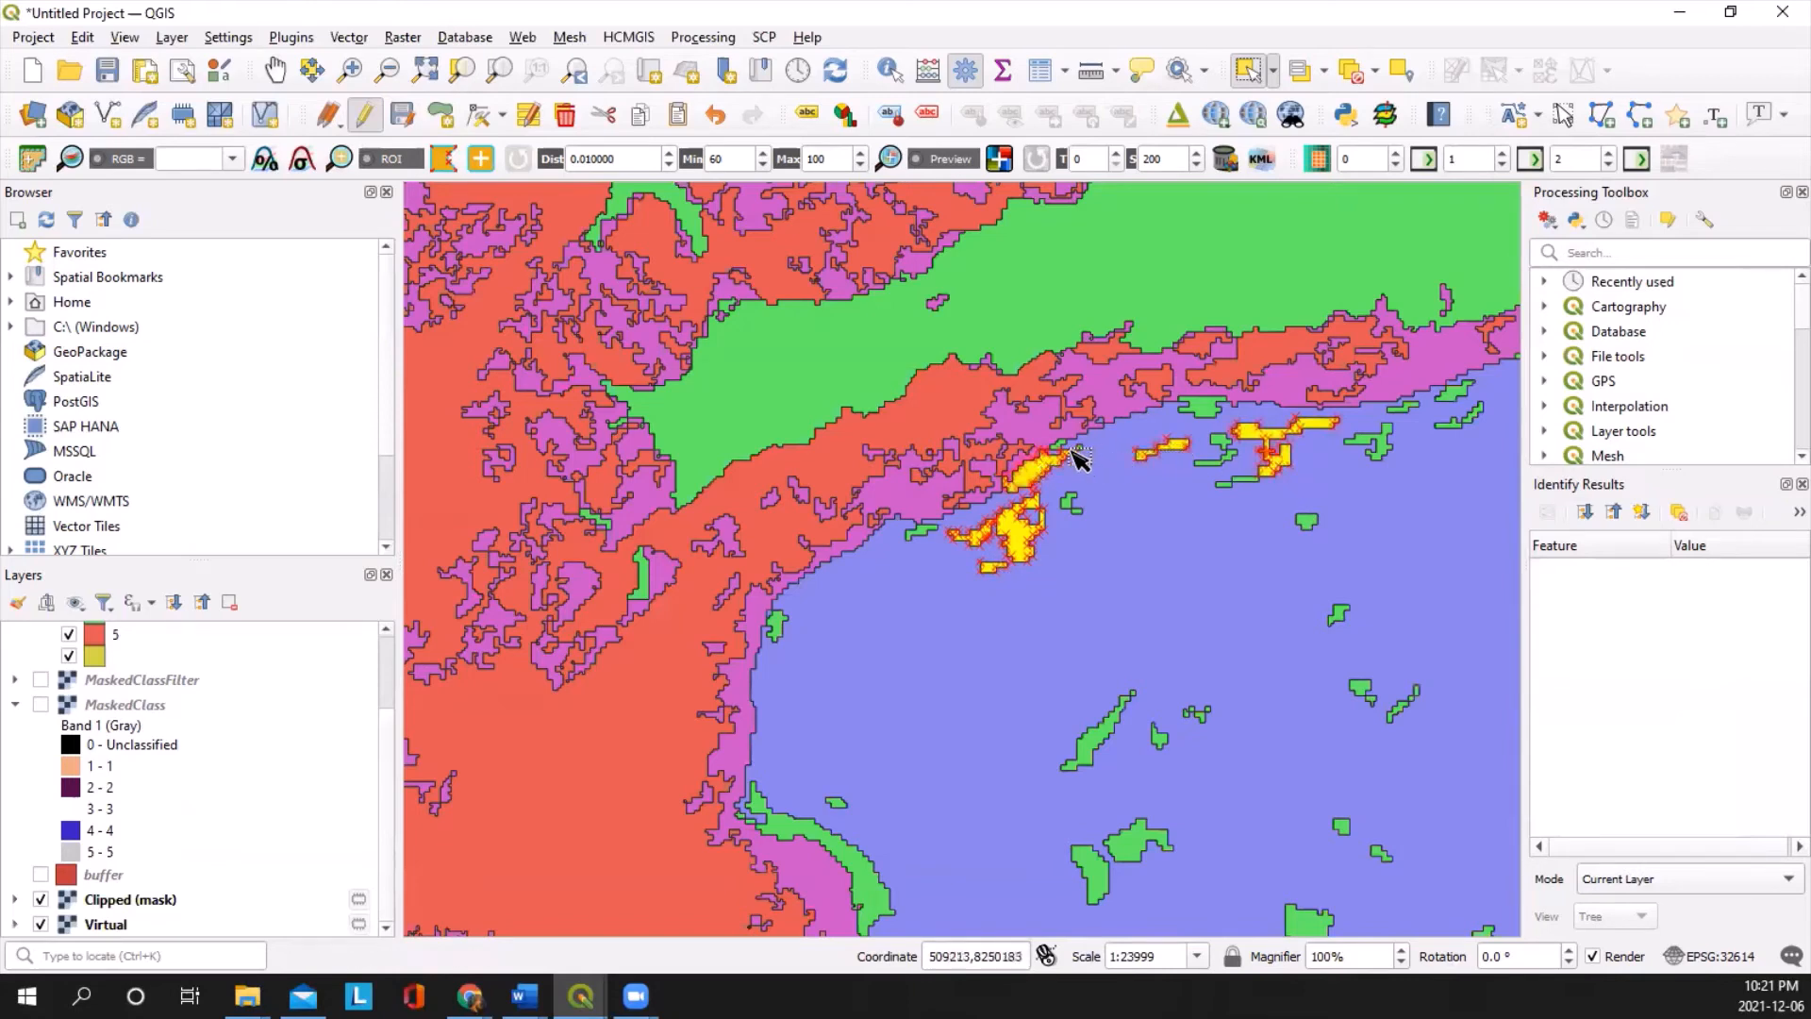
Step: Bring back the Vectorized attribute table and filter it to show only the selected features
left_click(580, 996)
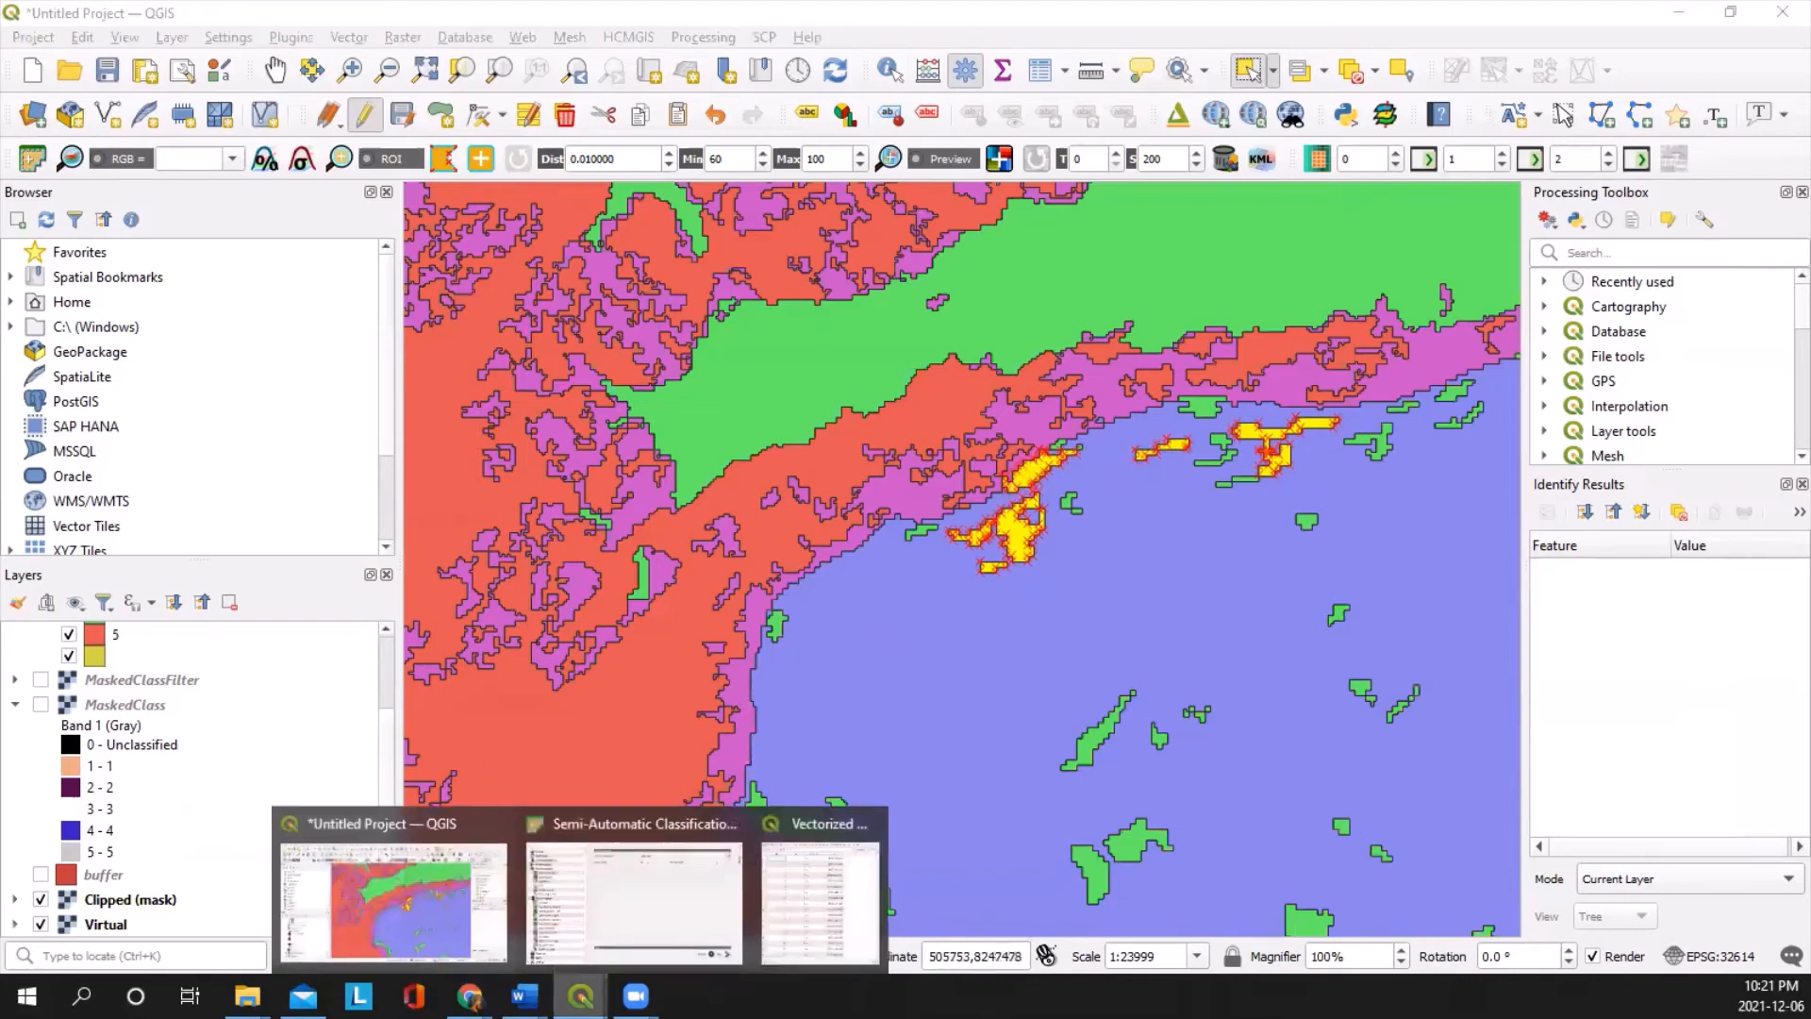
left_click(815, 868)
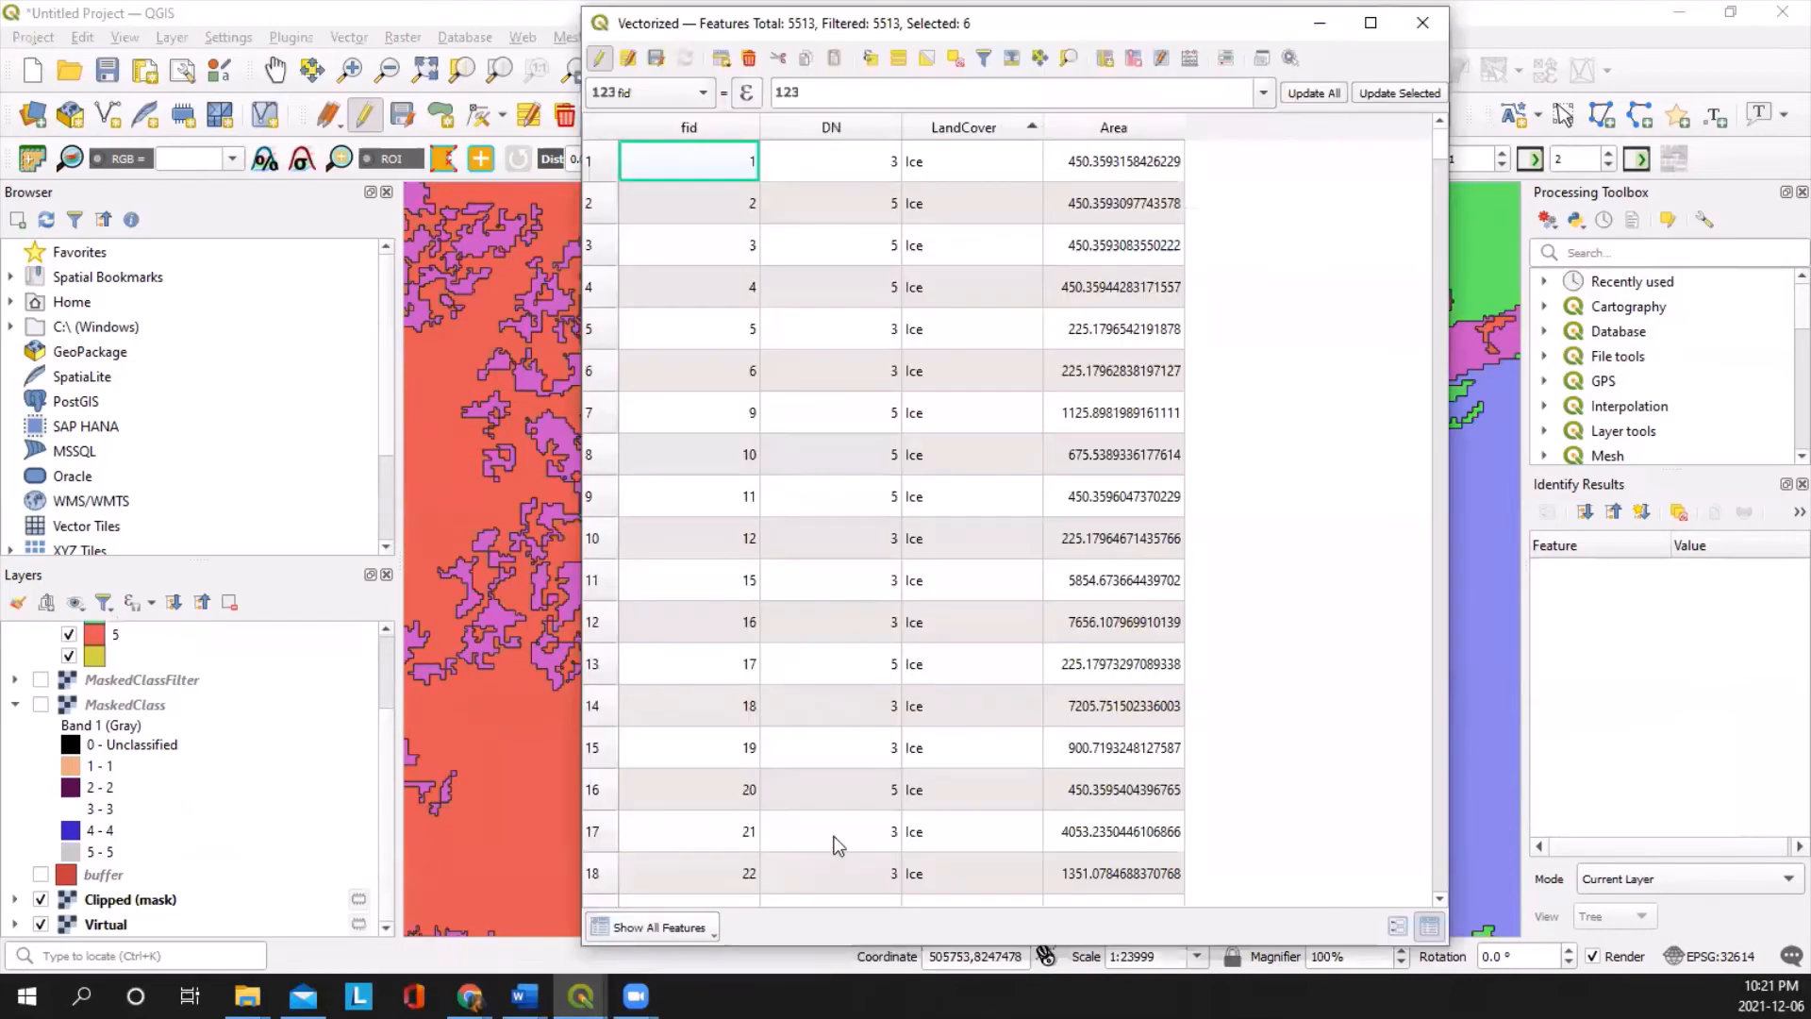
left_click(676, 931)
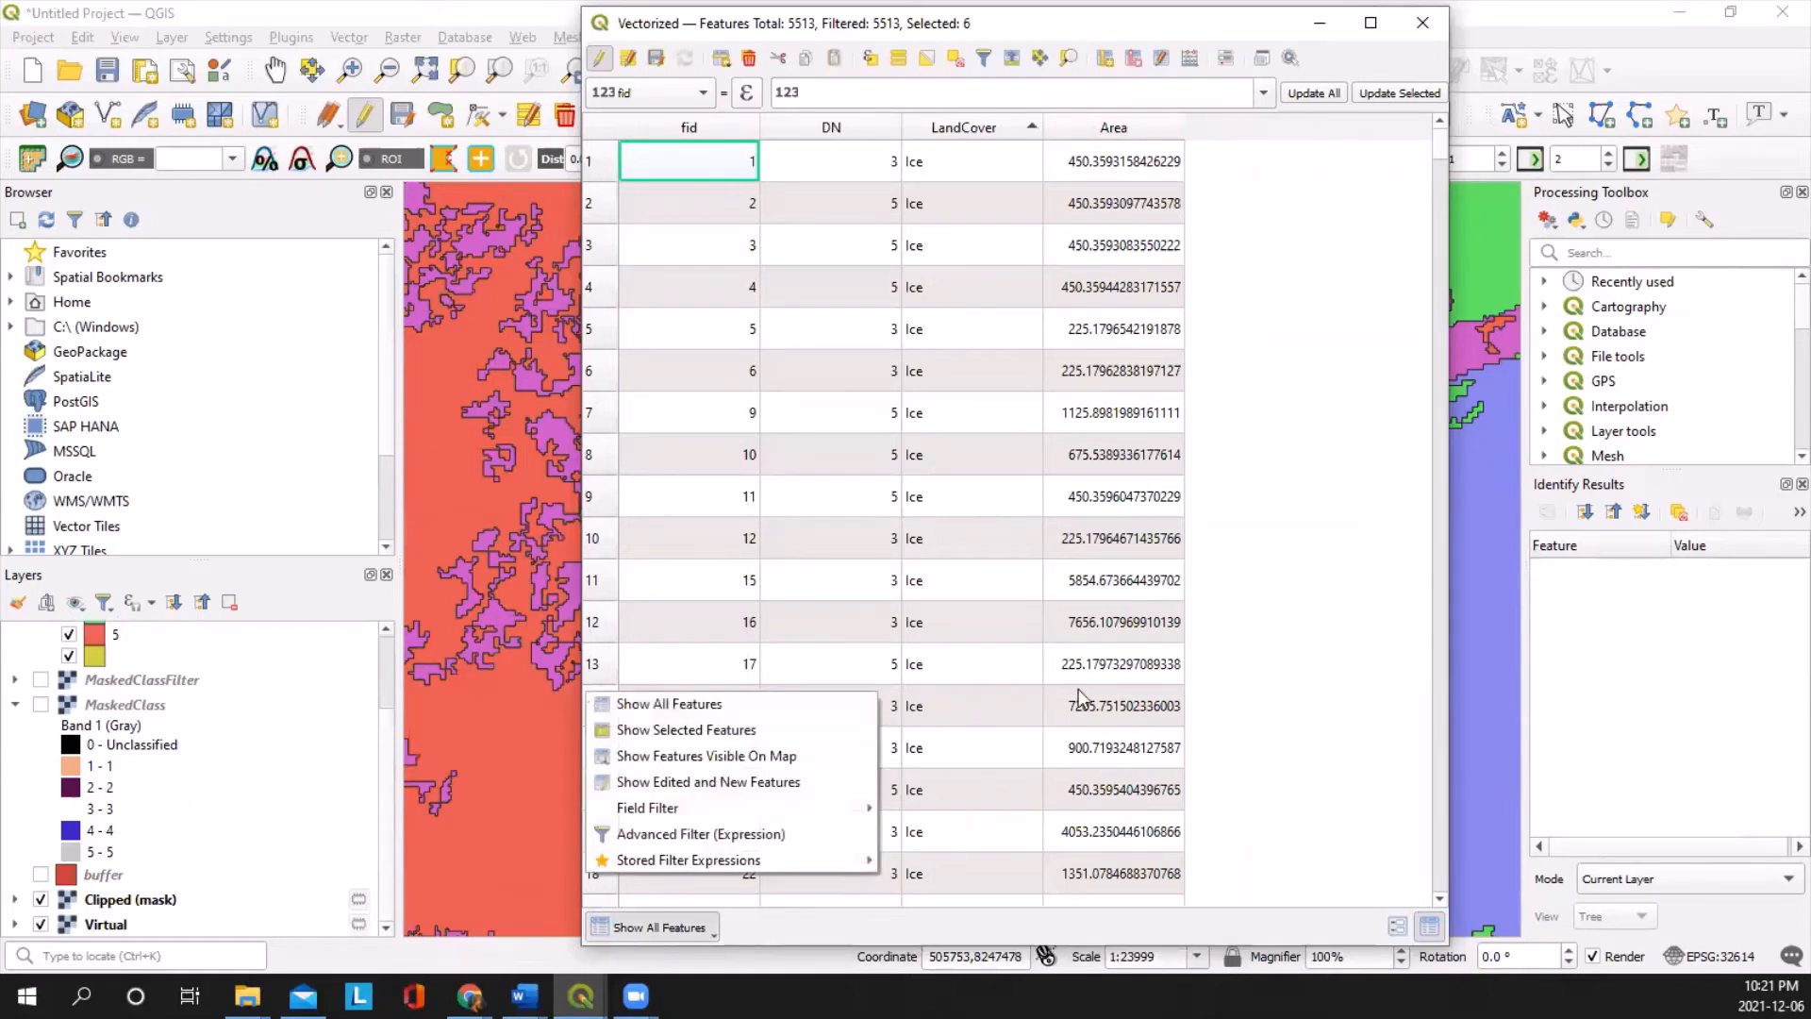
left_click(738, 731)
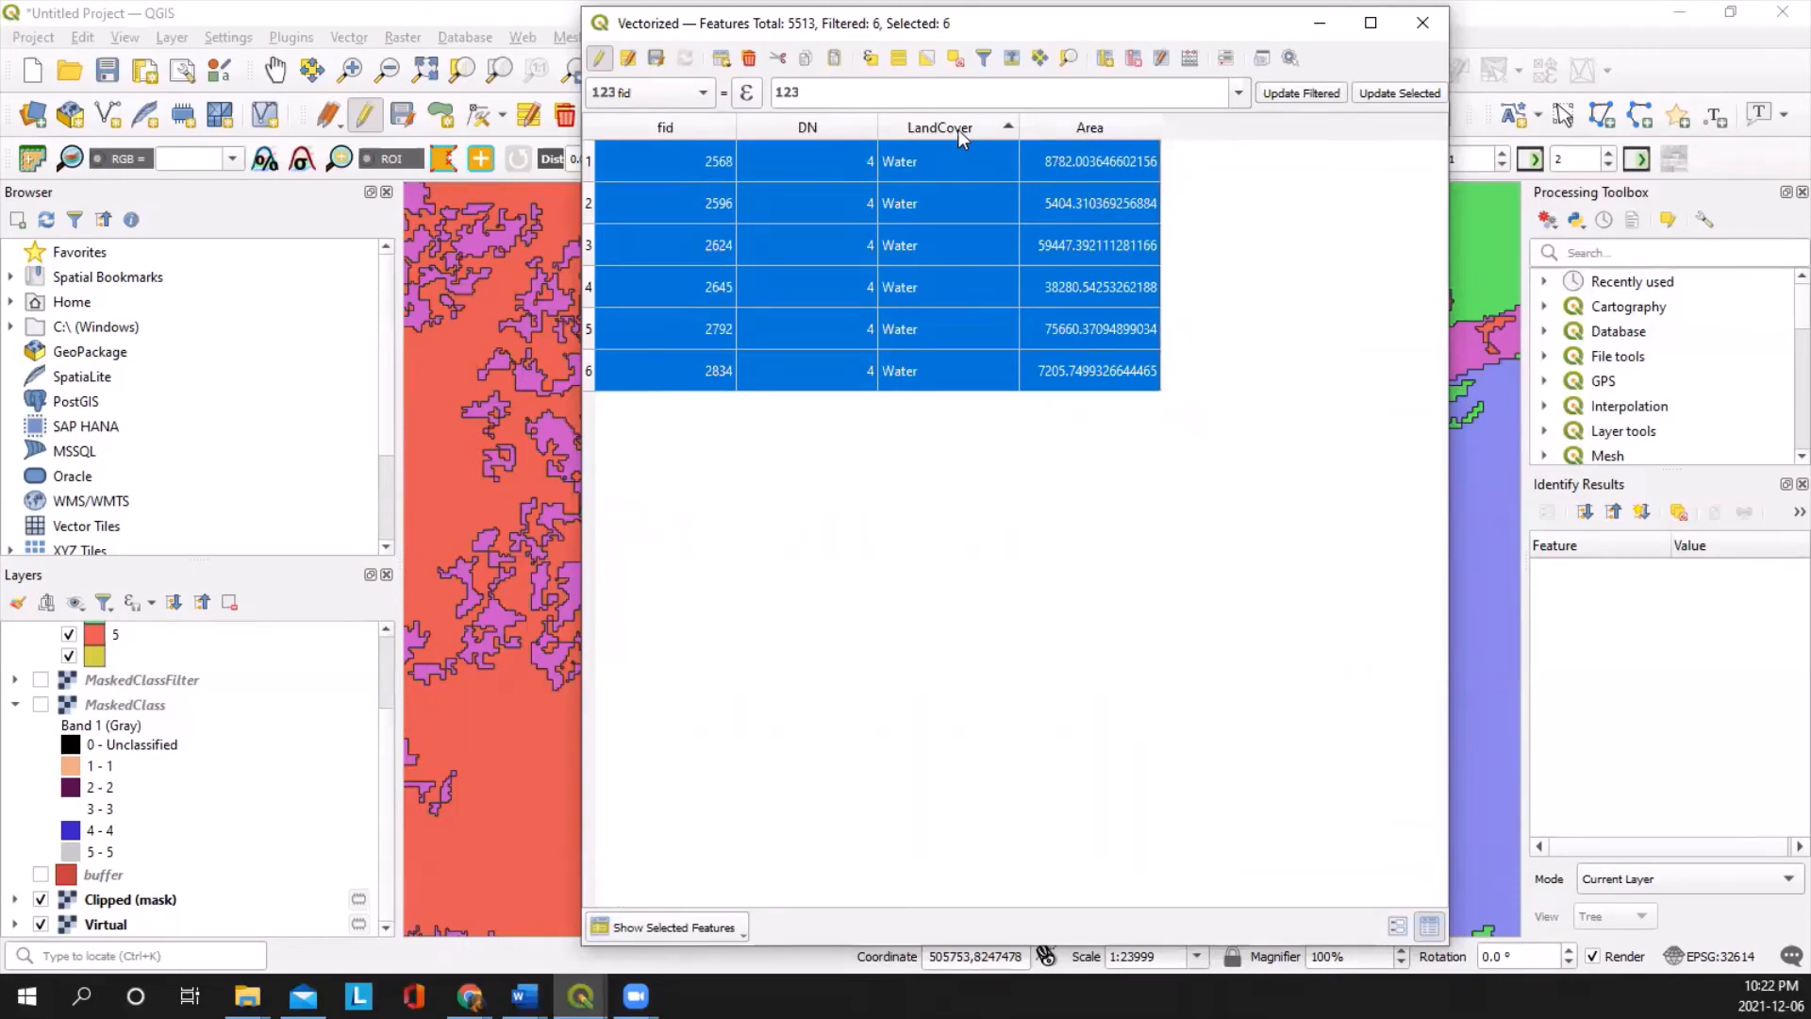
Step: Open the field calculator for the selected features and set it to update the existing DN field
left_click(1190, 59)
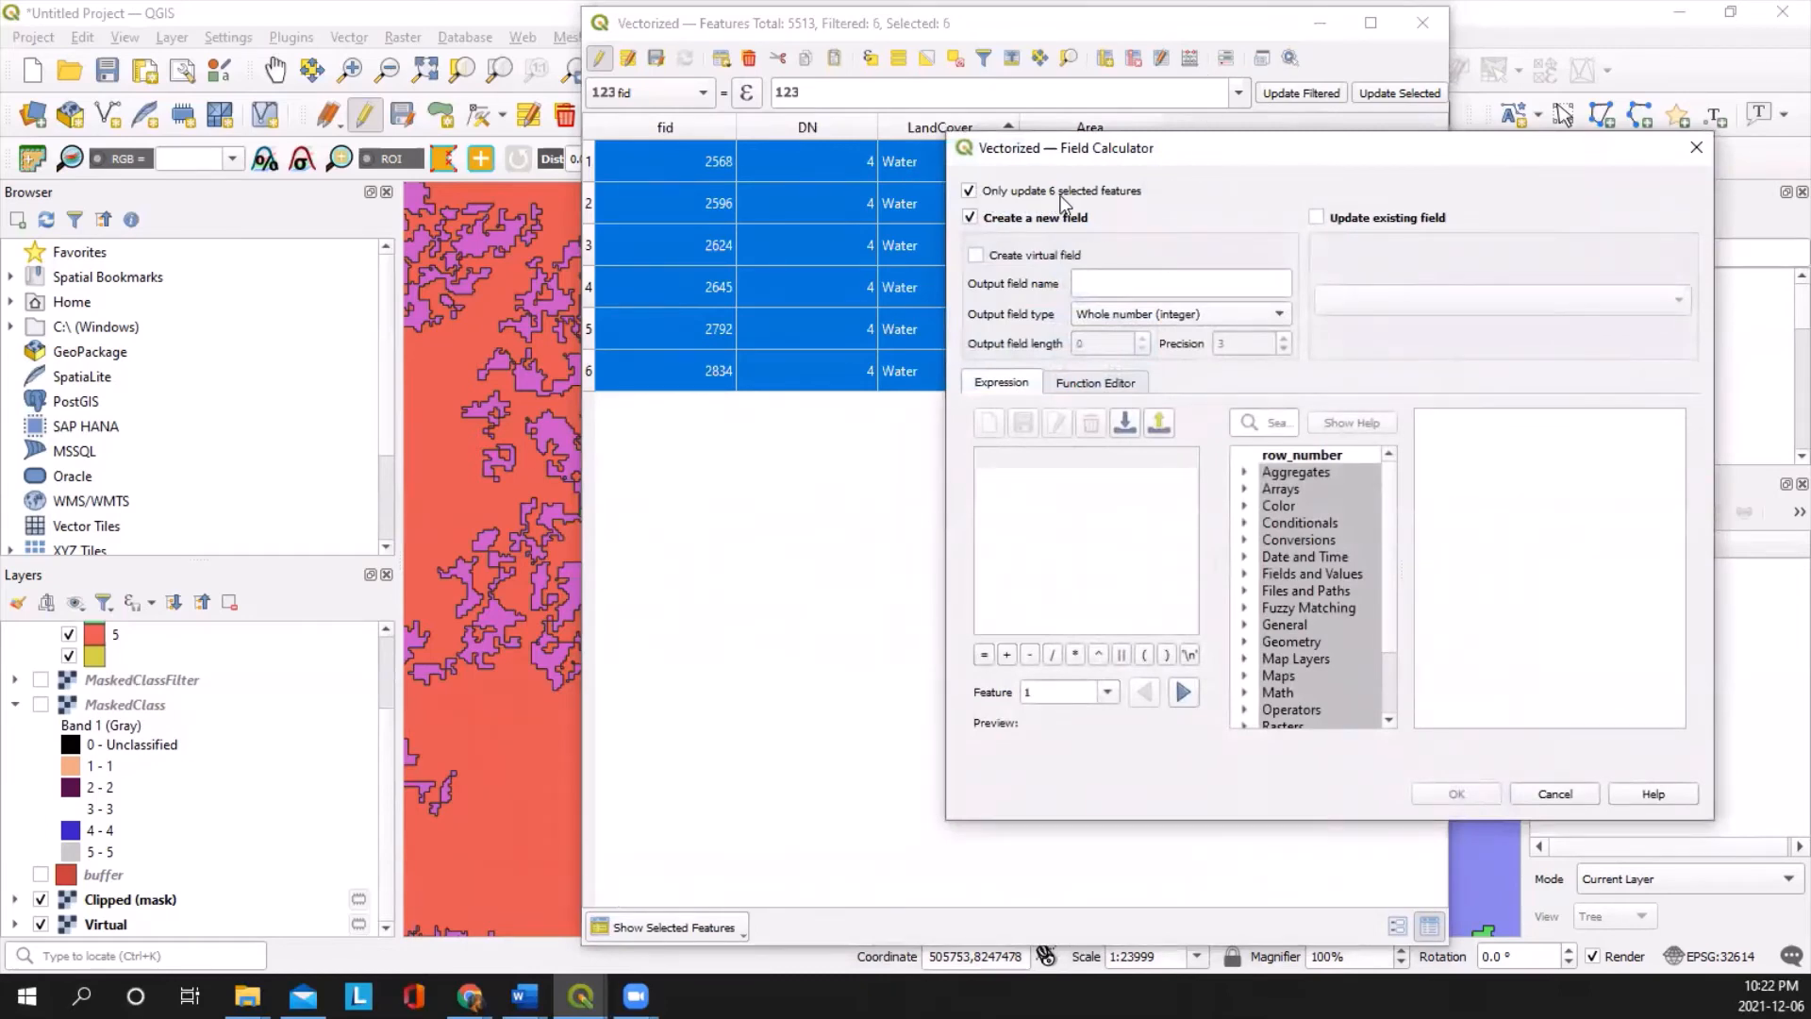
left_click(971, 218)
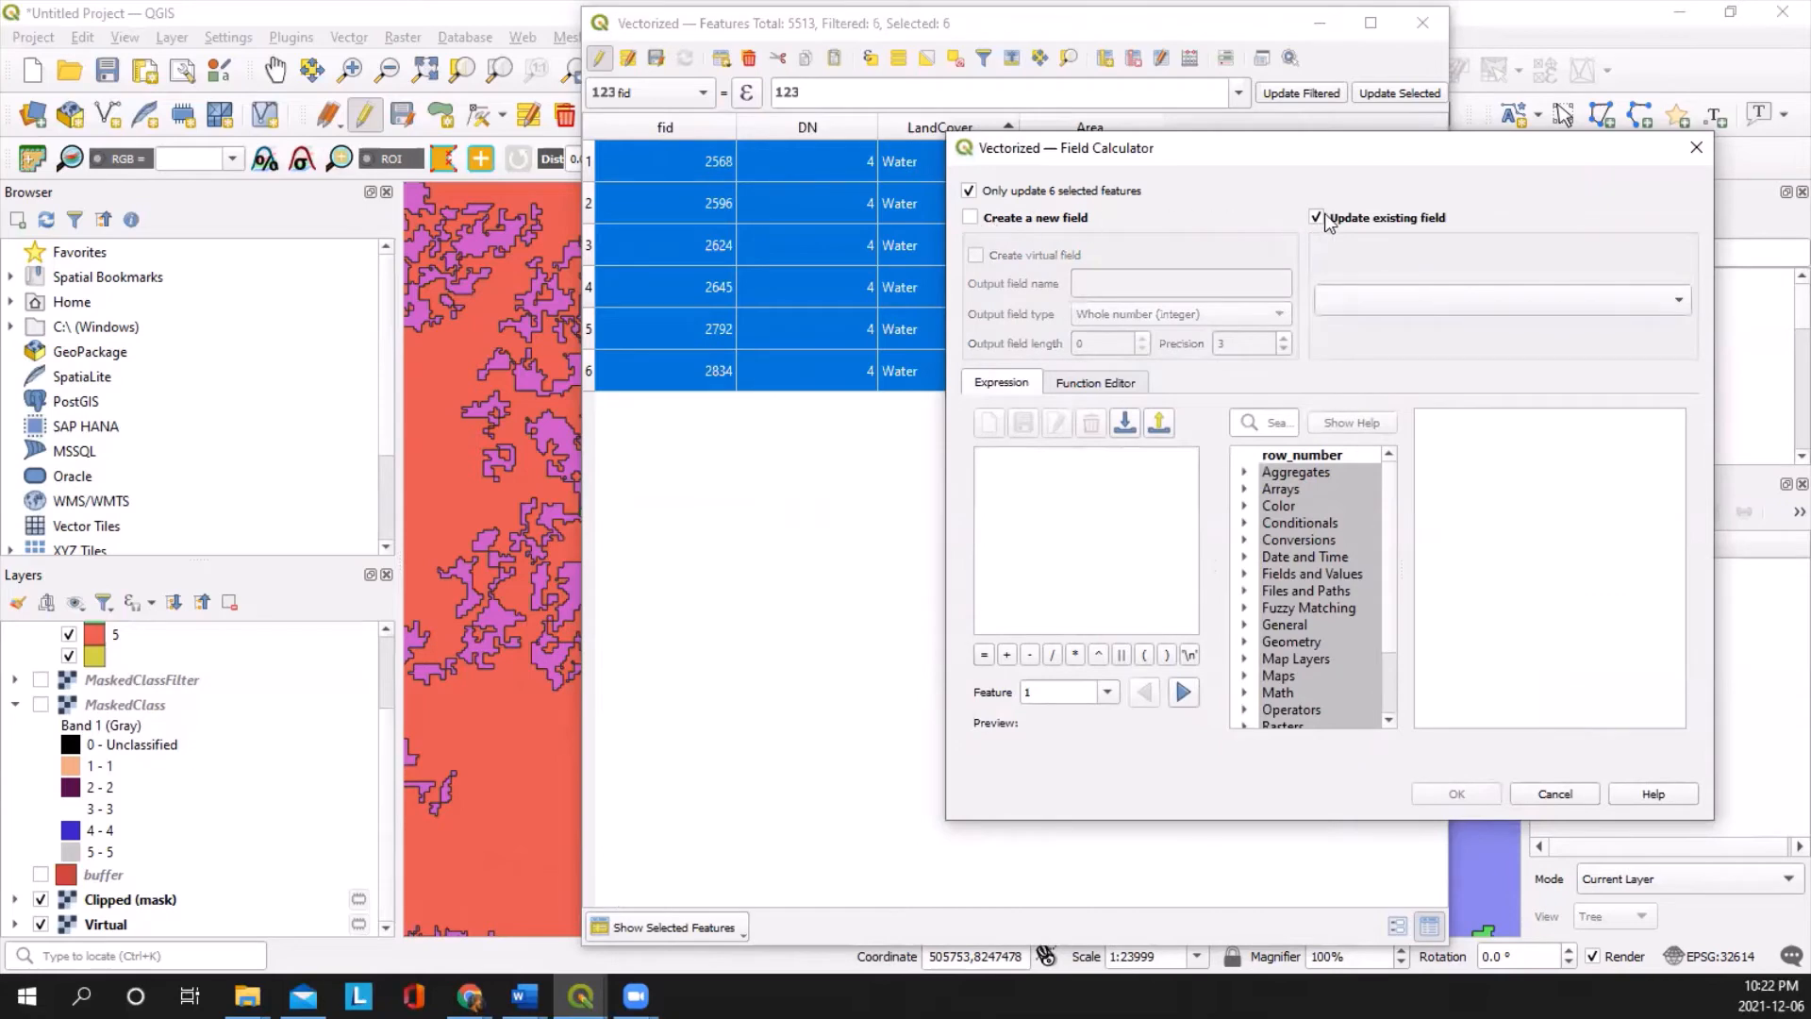
left_click(1390, 296)
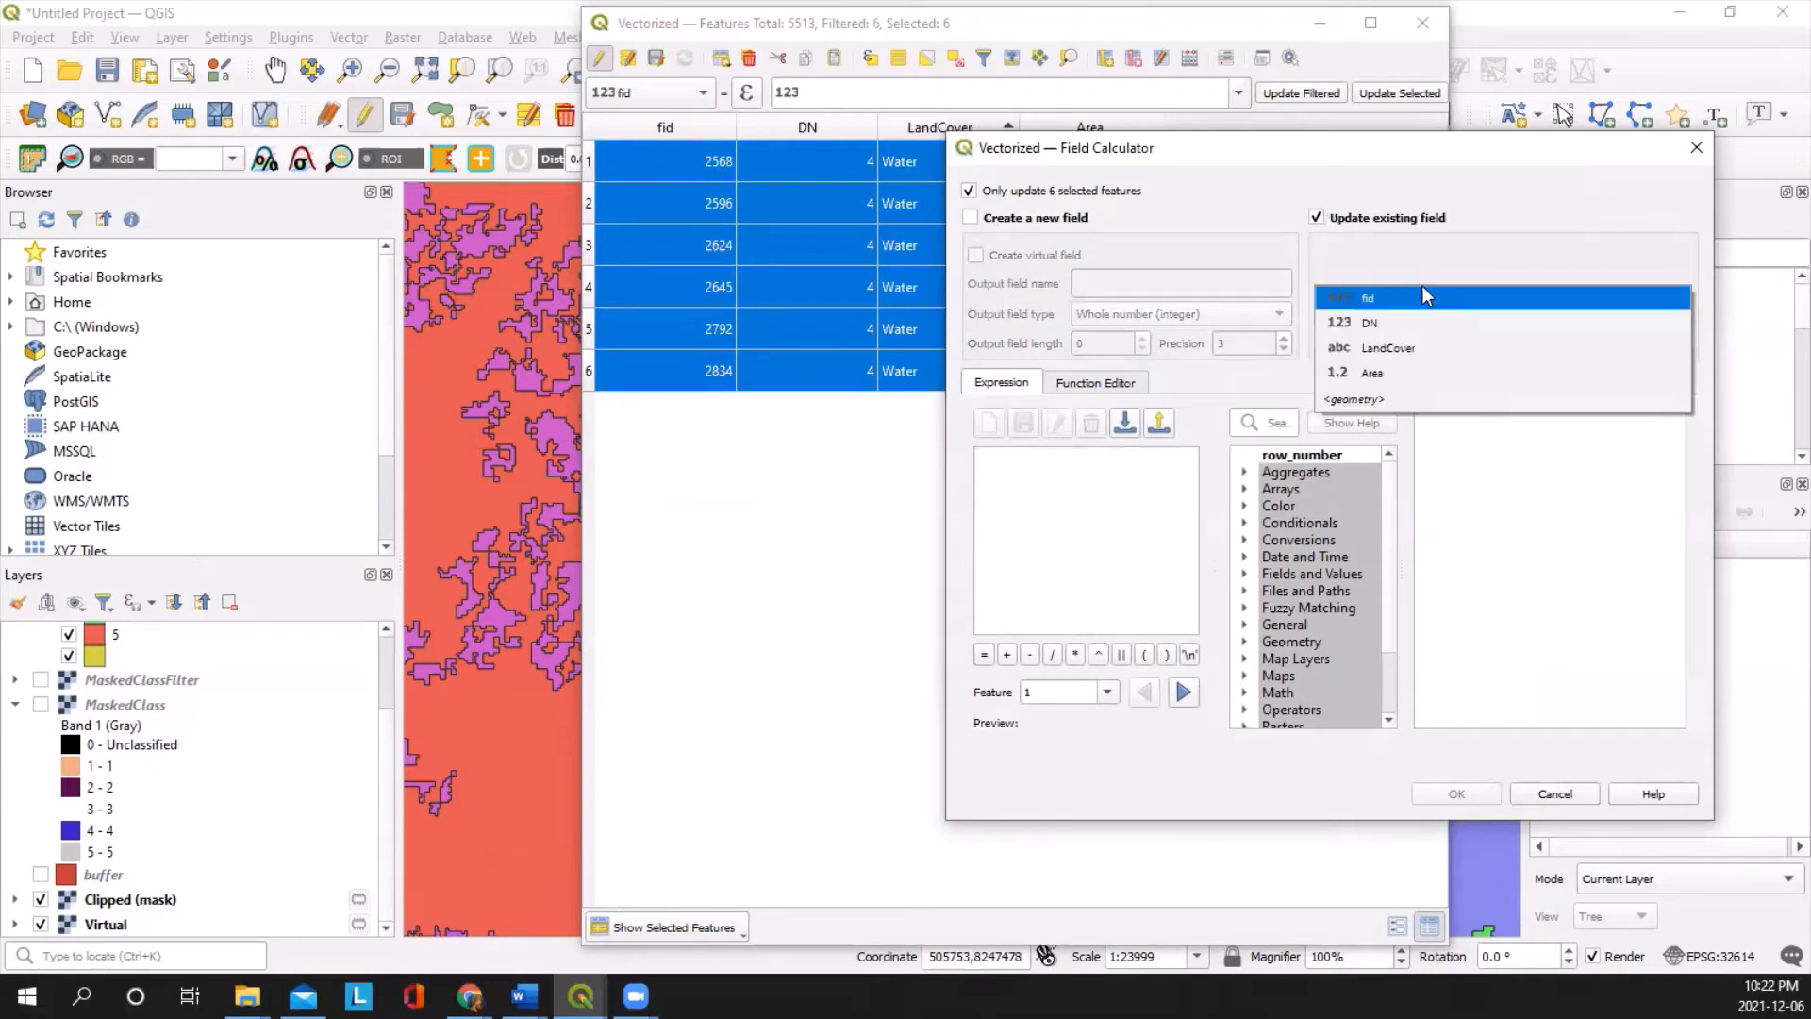
left_click(1416, 319)
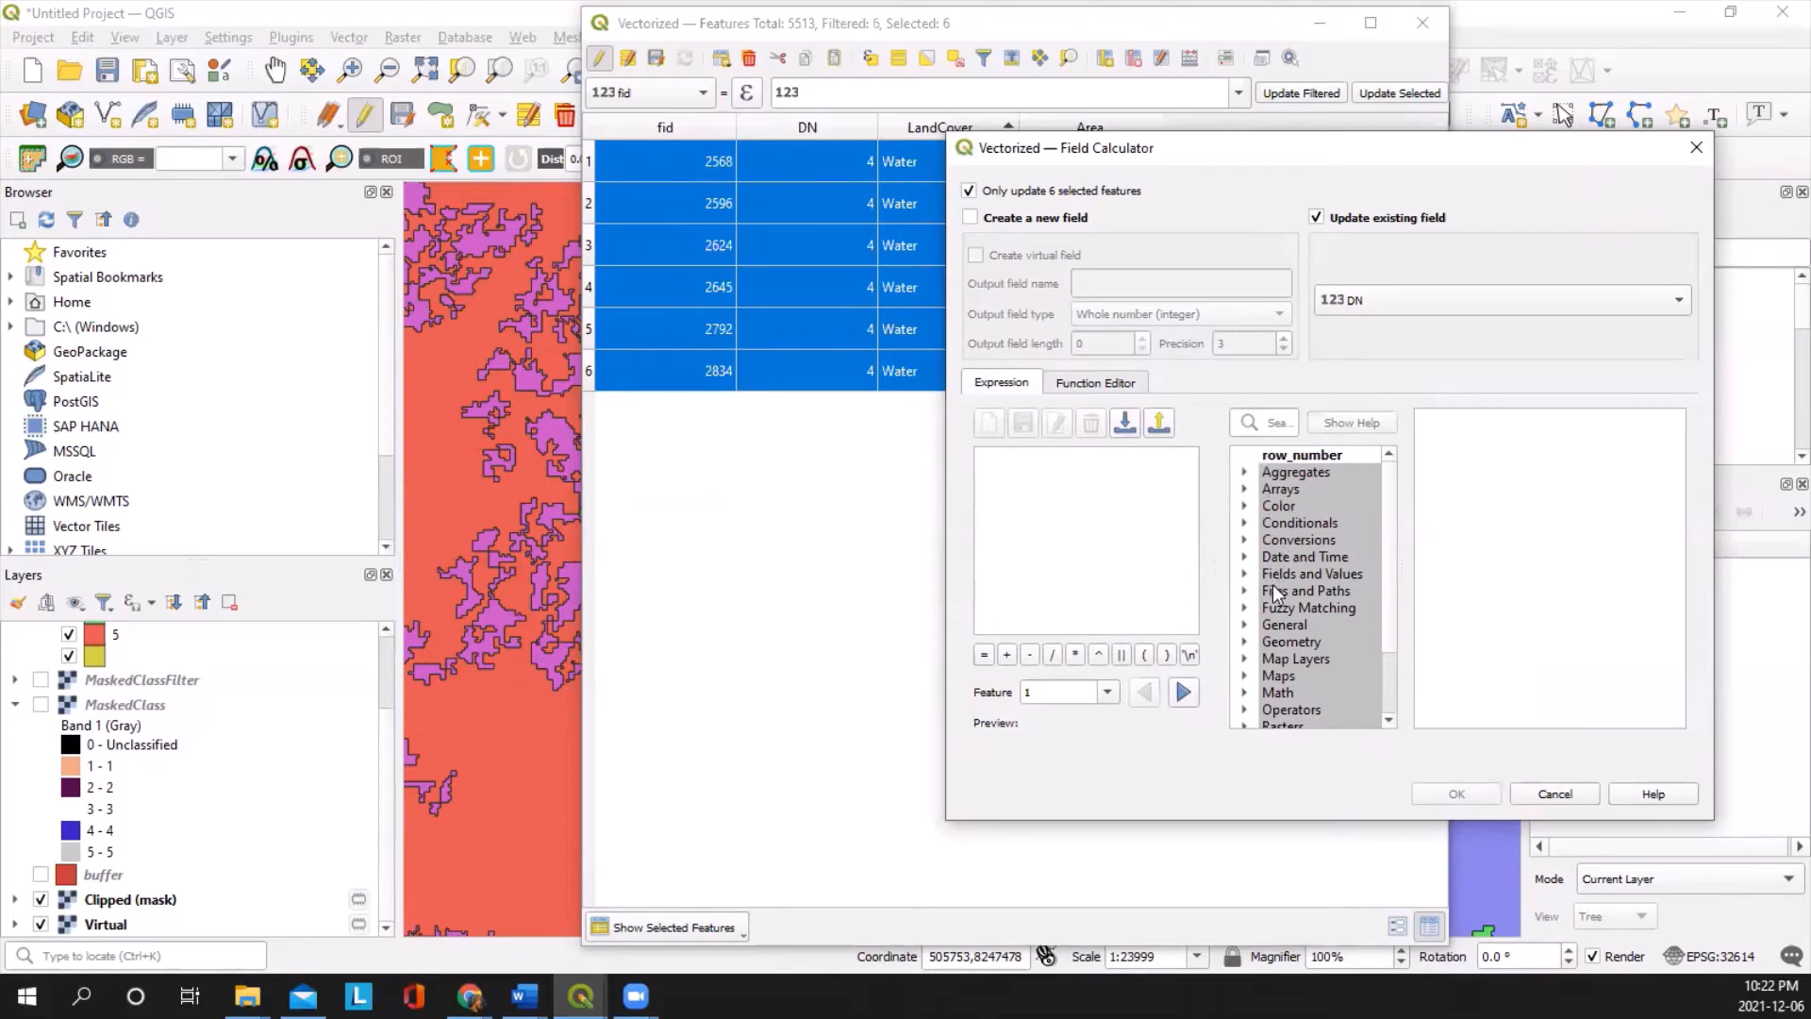
Step: Build the expression "DN" -3 from the layer's fields and apply it to the selected features
left_click(1245, 574)
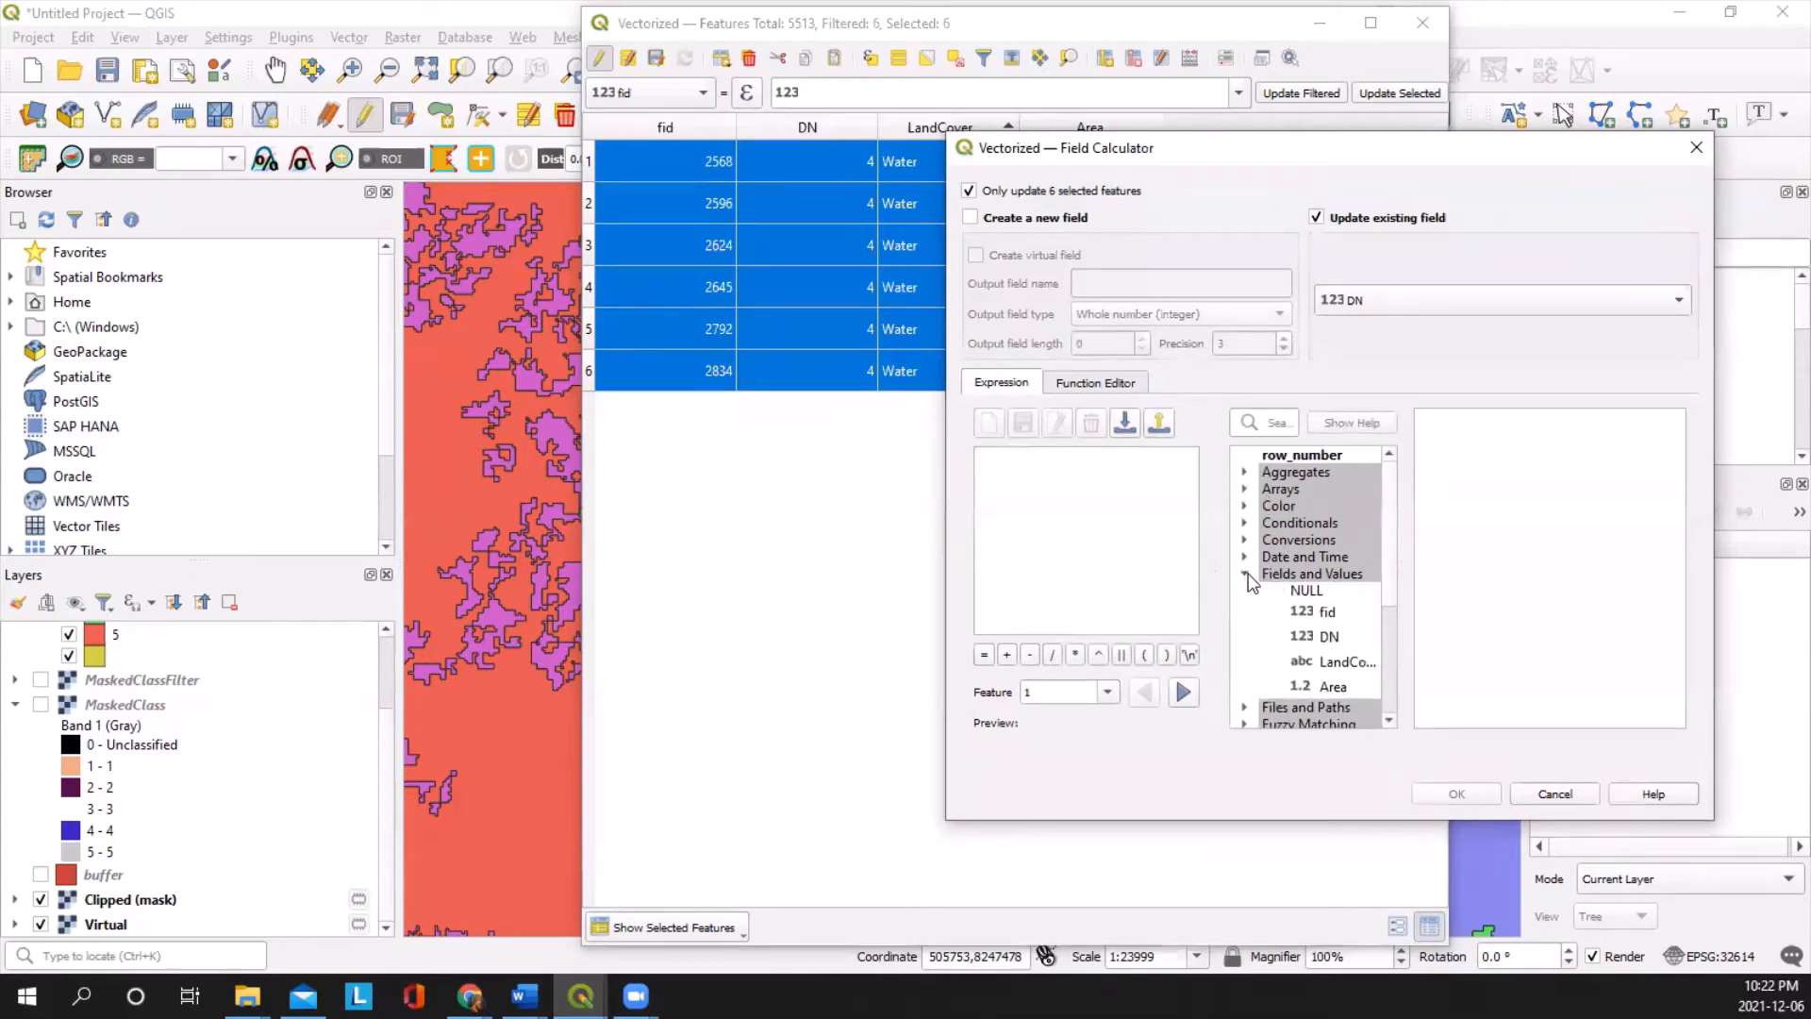
double_click(1356, 637)
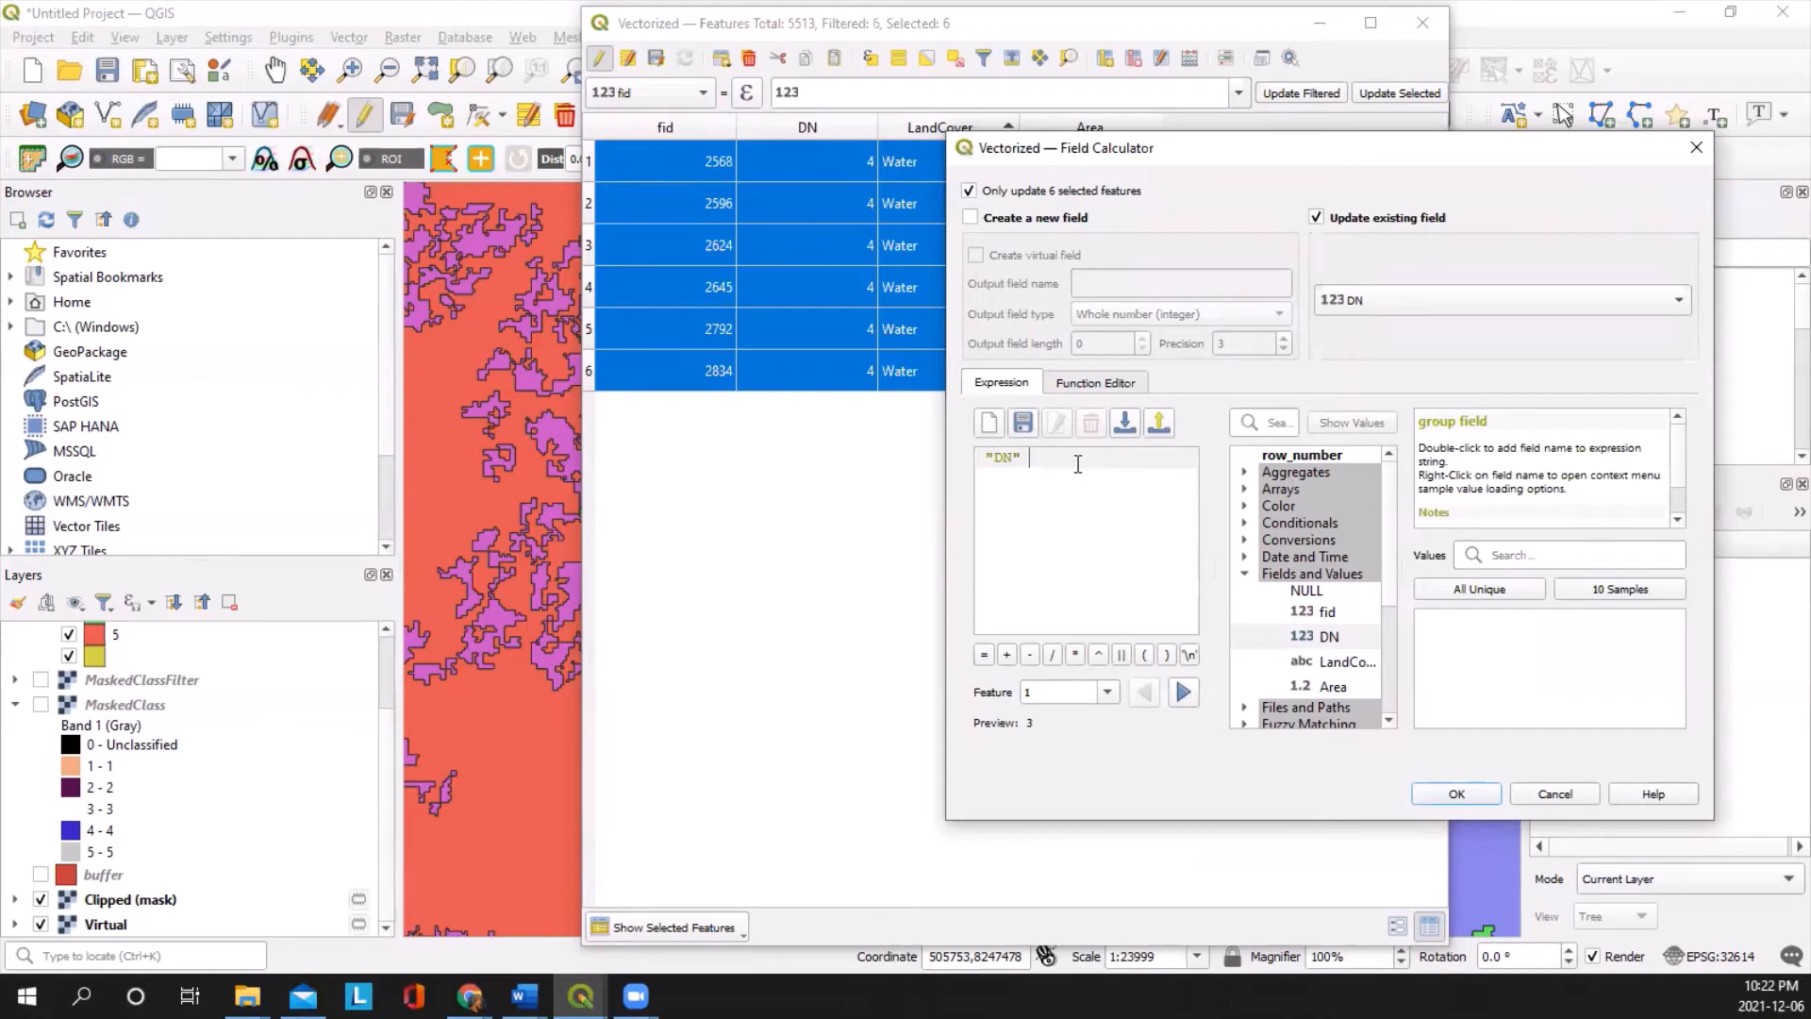
type("-")
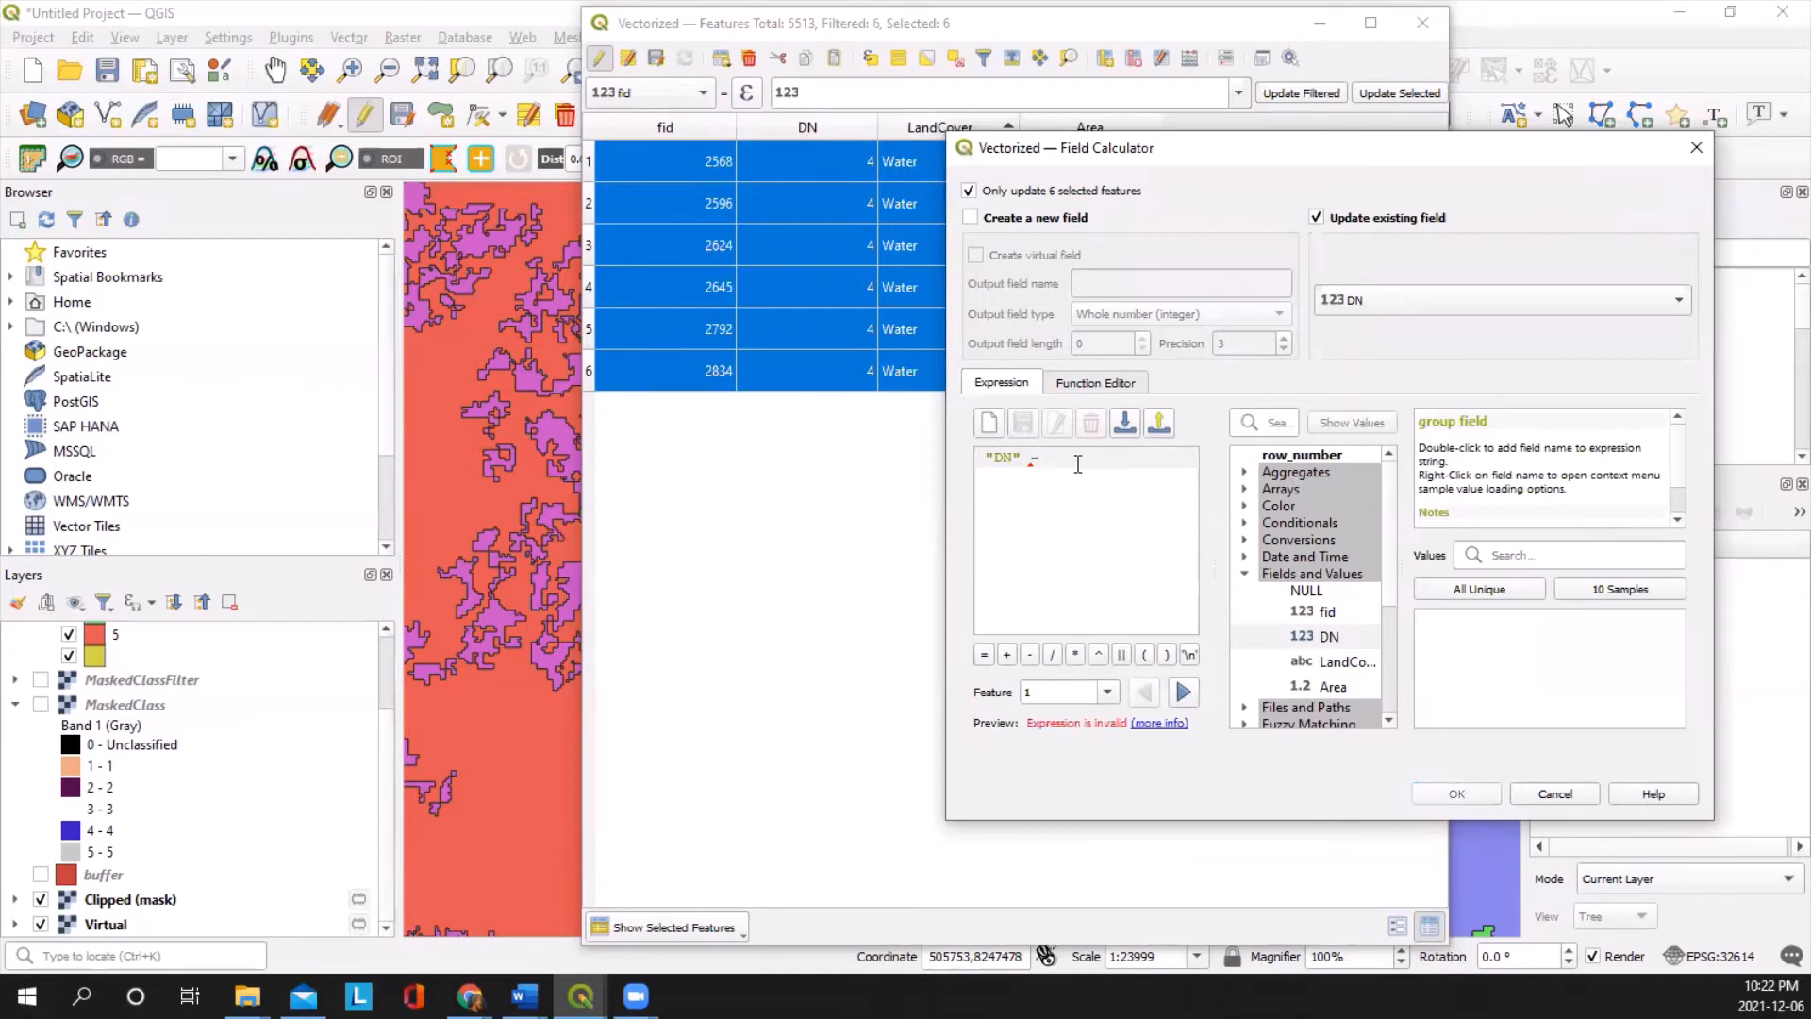
type("3")
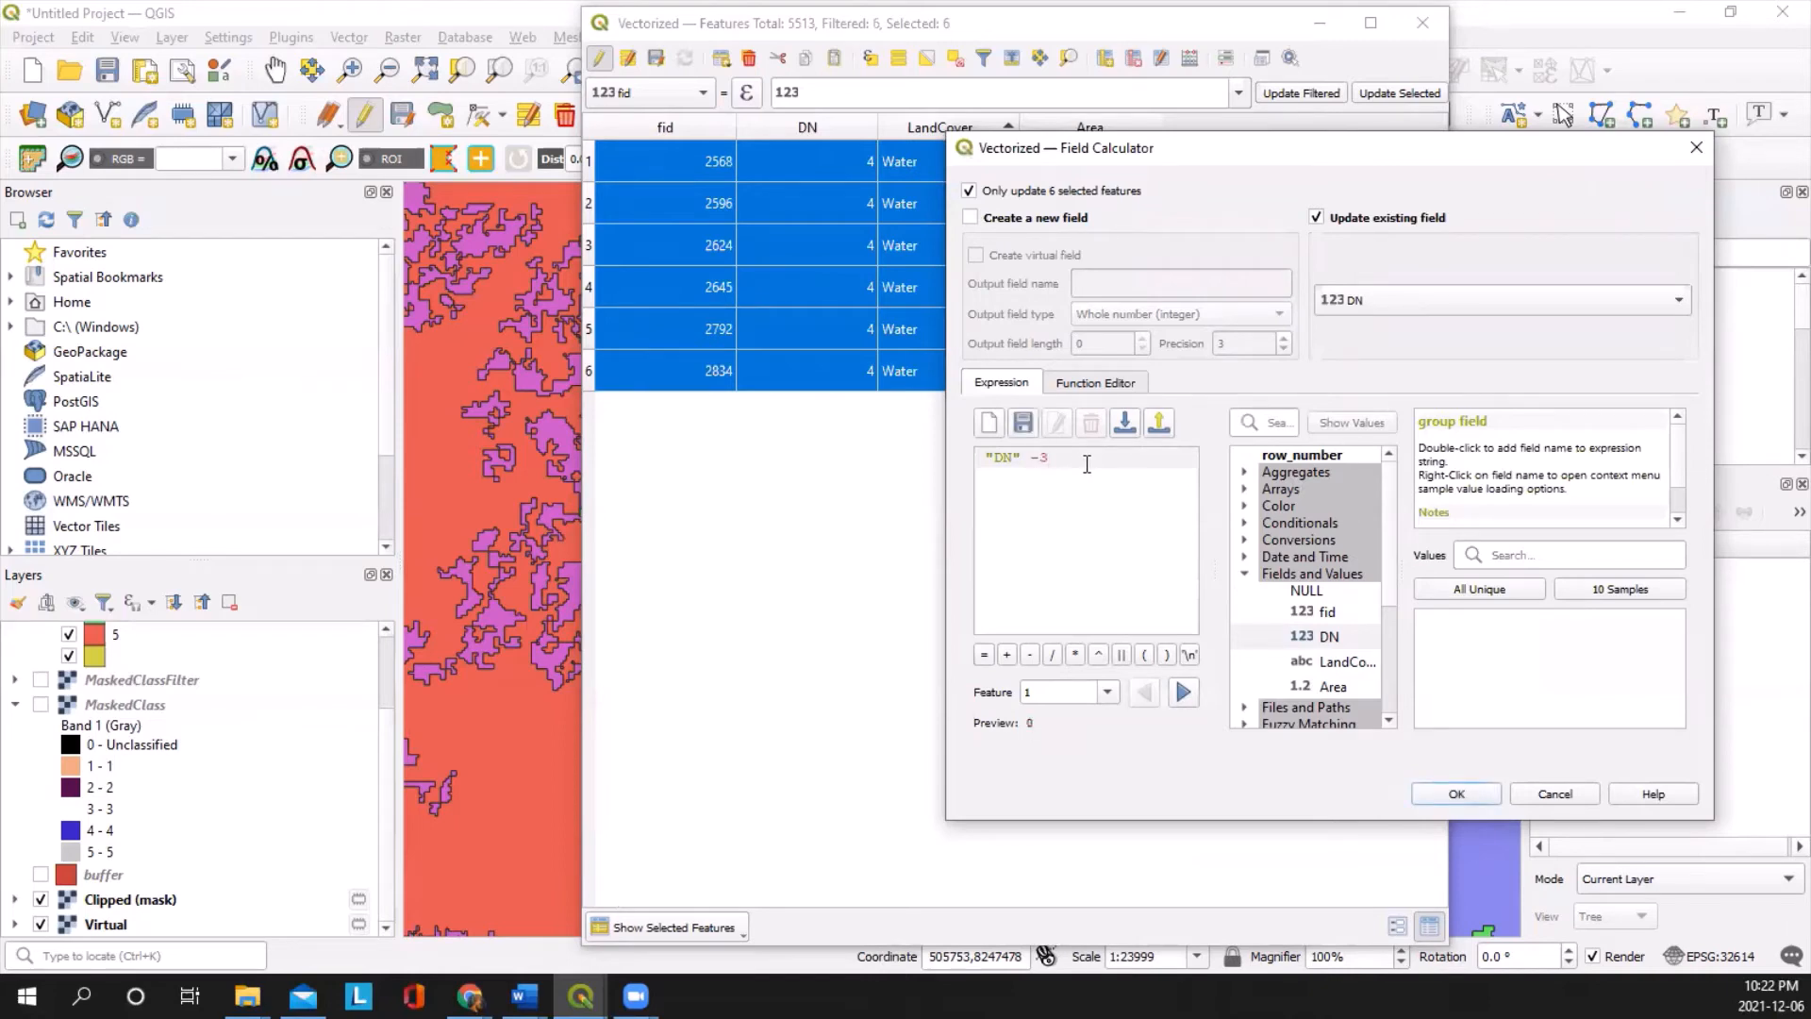
left_click(1477, 798)
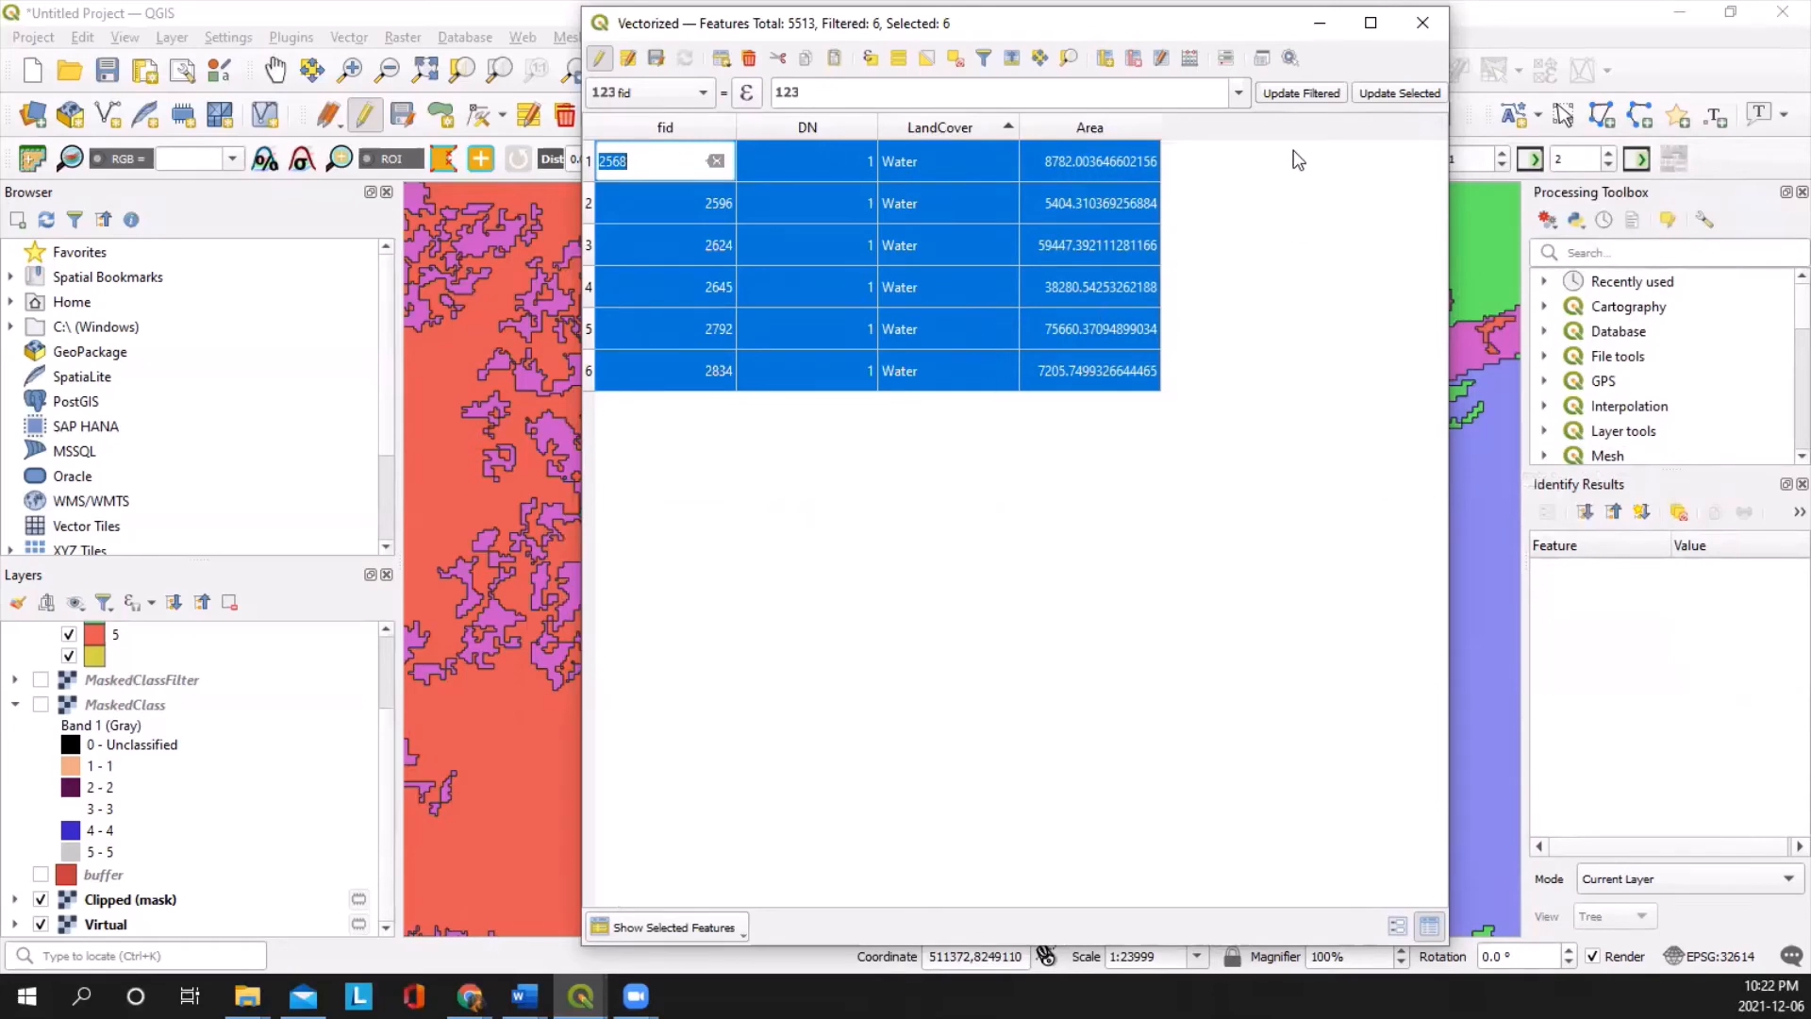
Step: Reopen the field calculator for the selected features and set it to update the existing LandCover field
left_click(1193, 62)
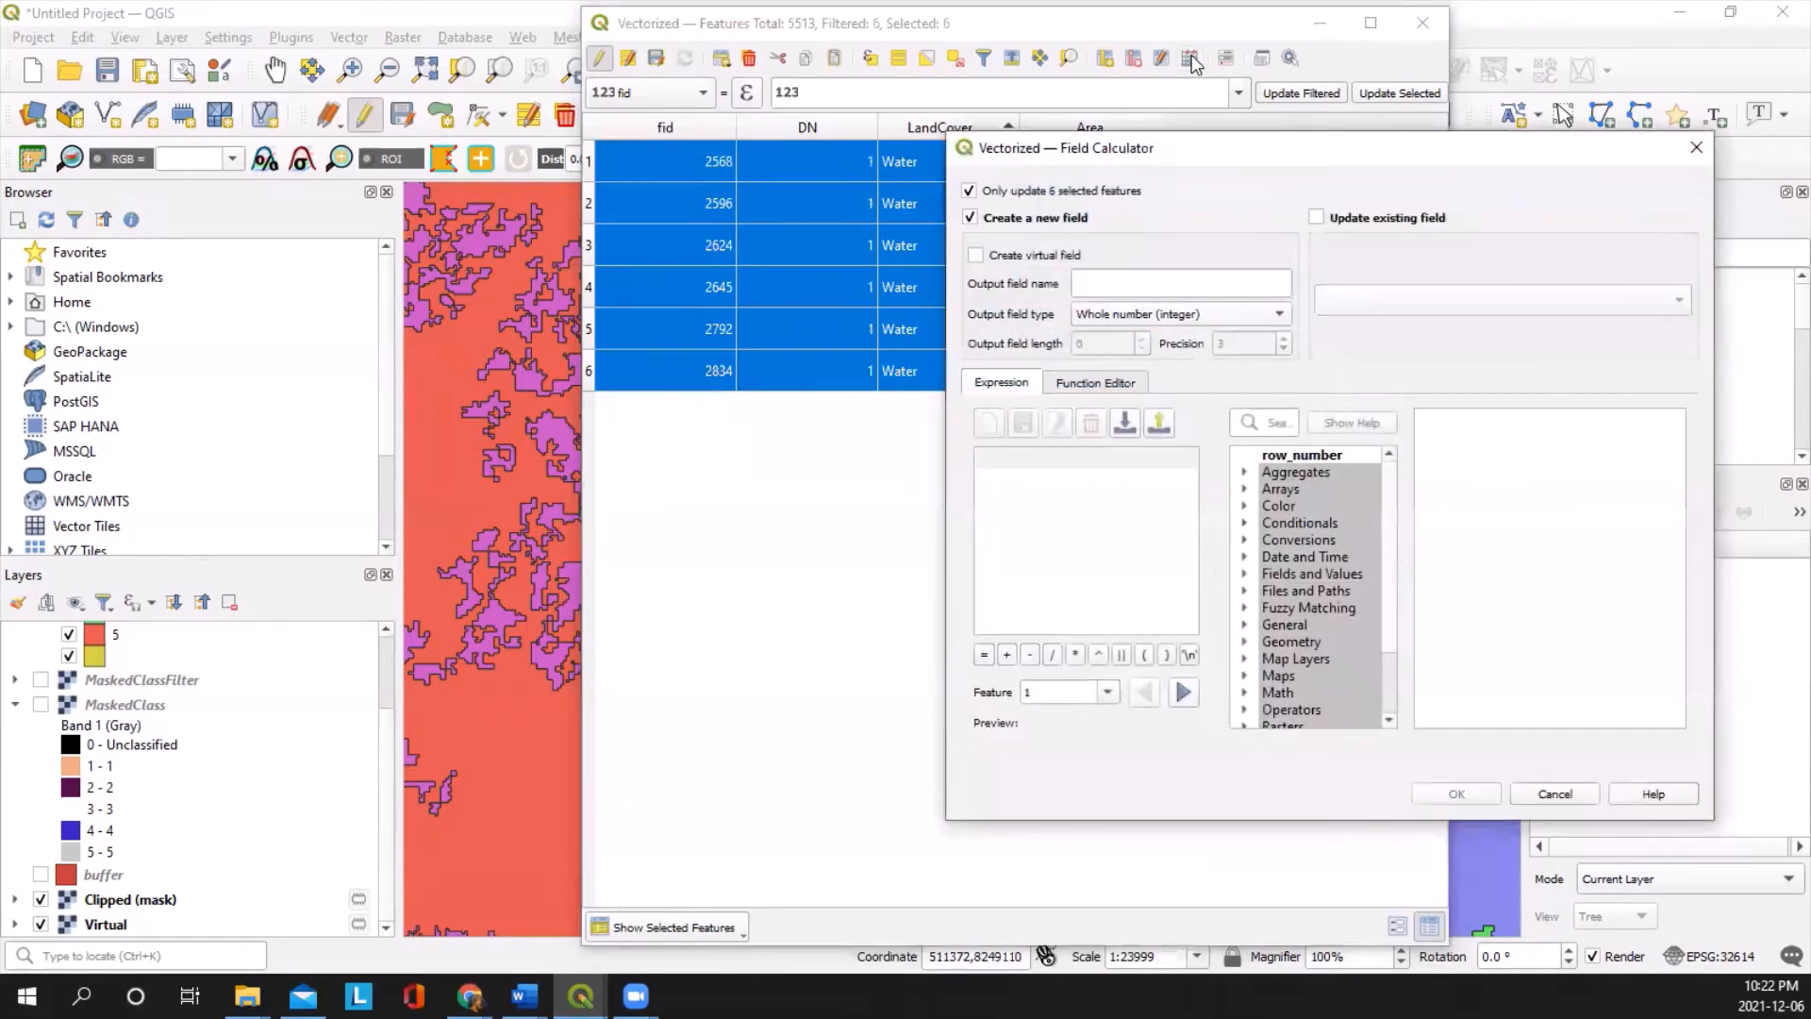
left_click(1317, 218)
left_click(1408, 302)
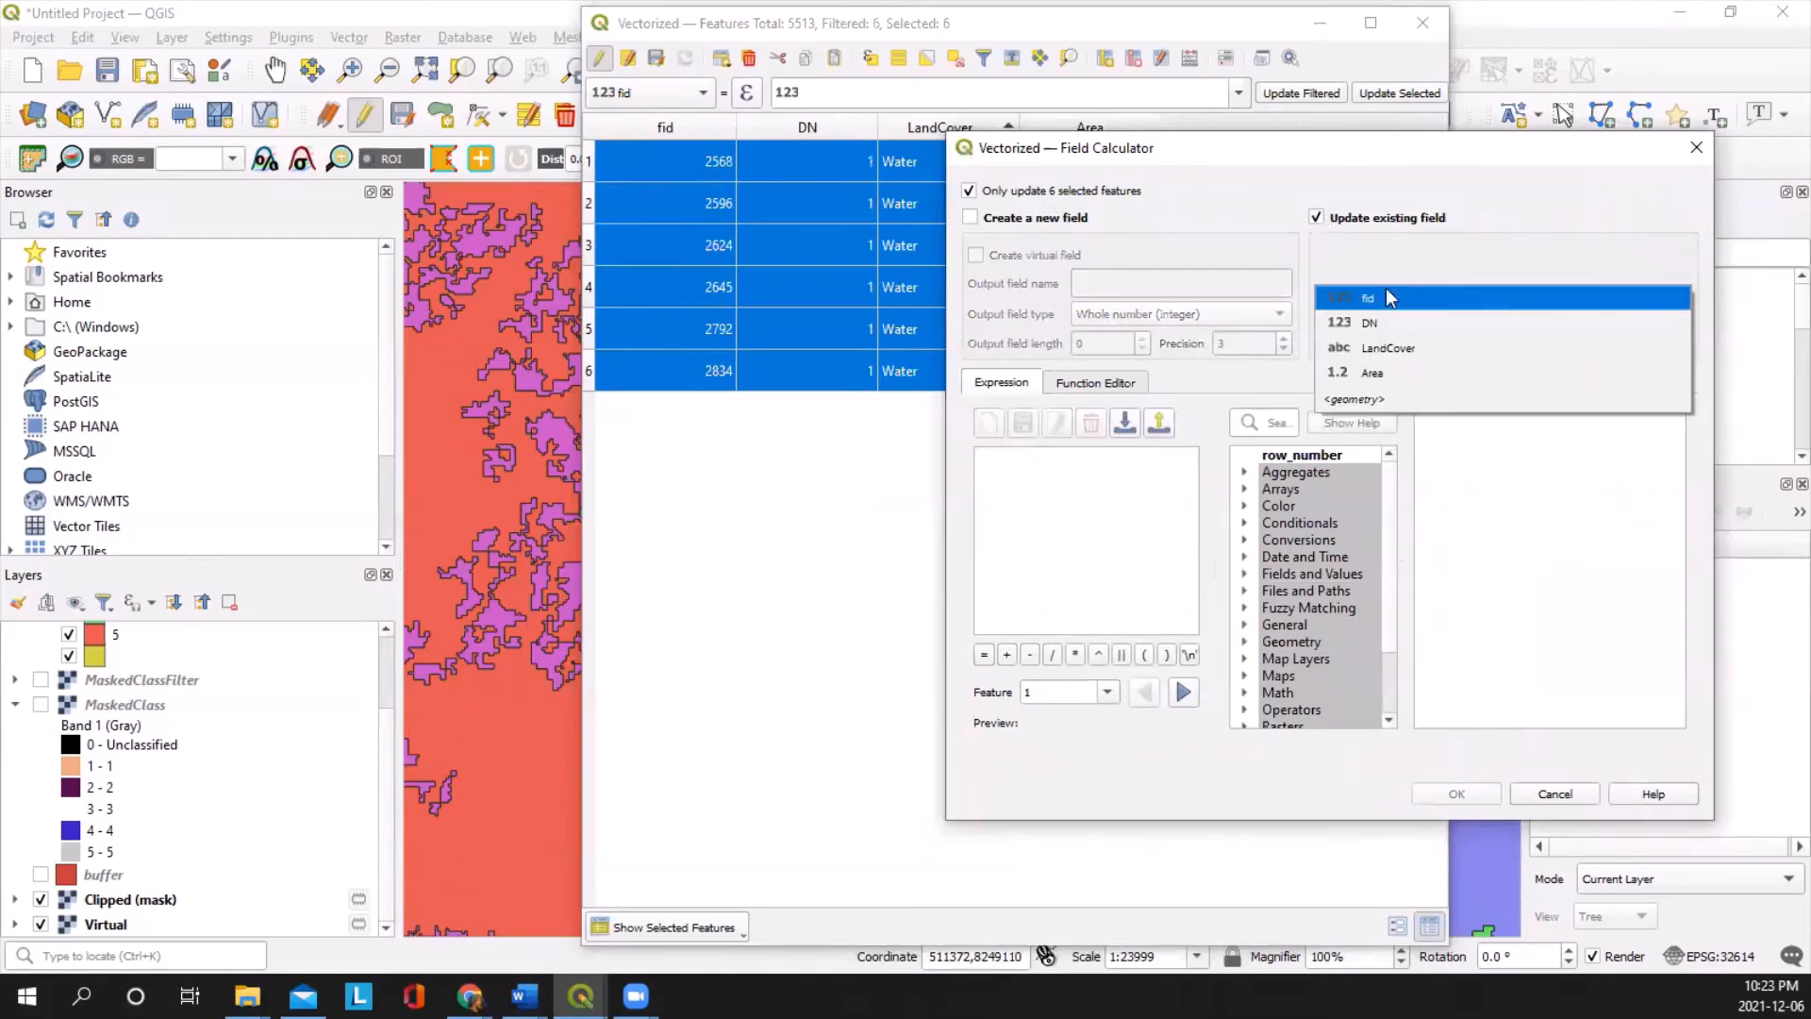
left_click(1423, 347)
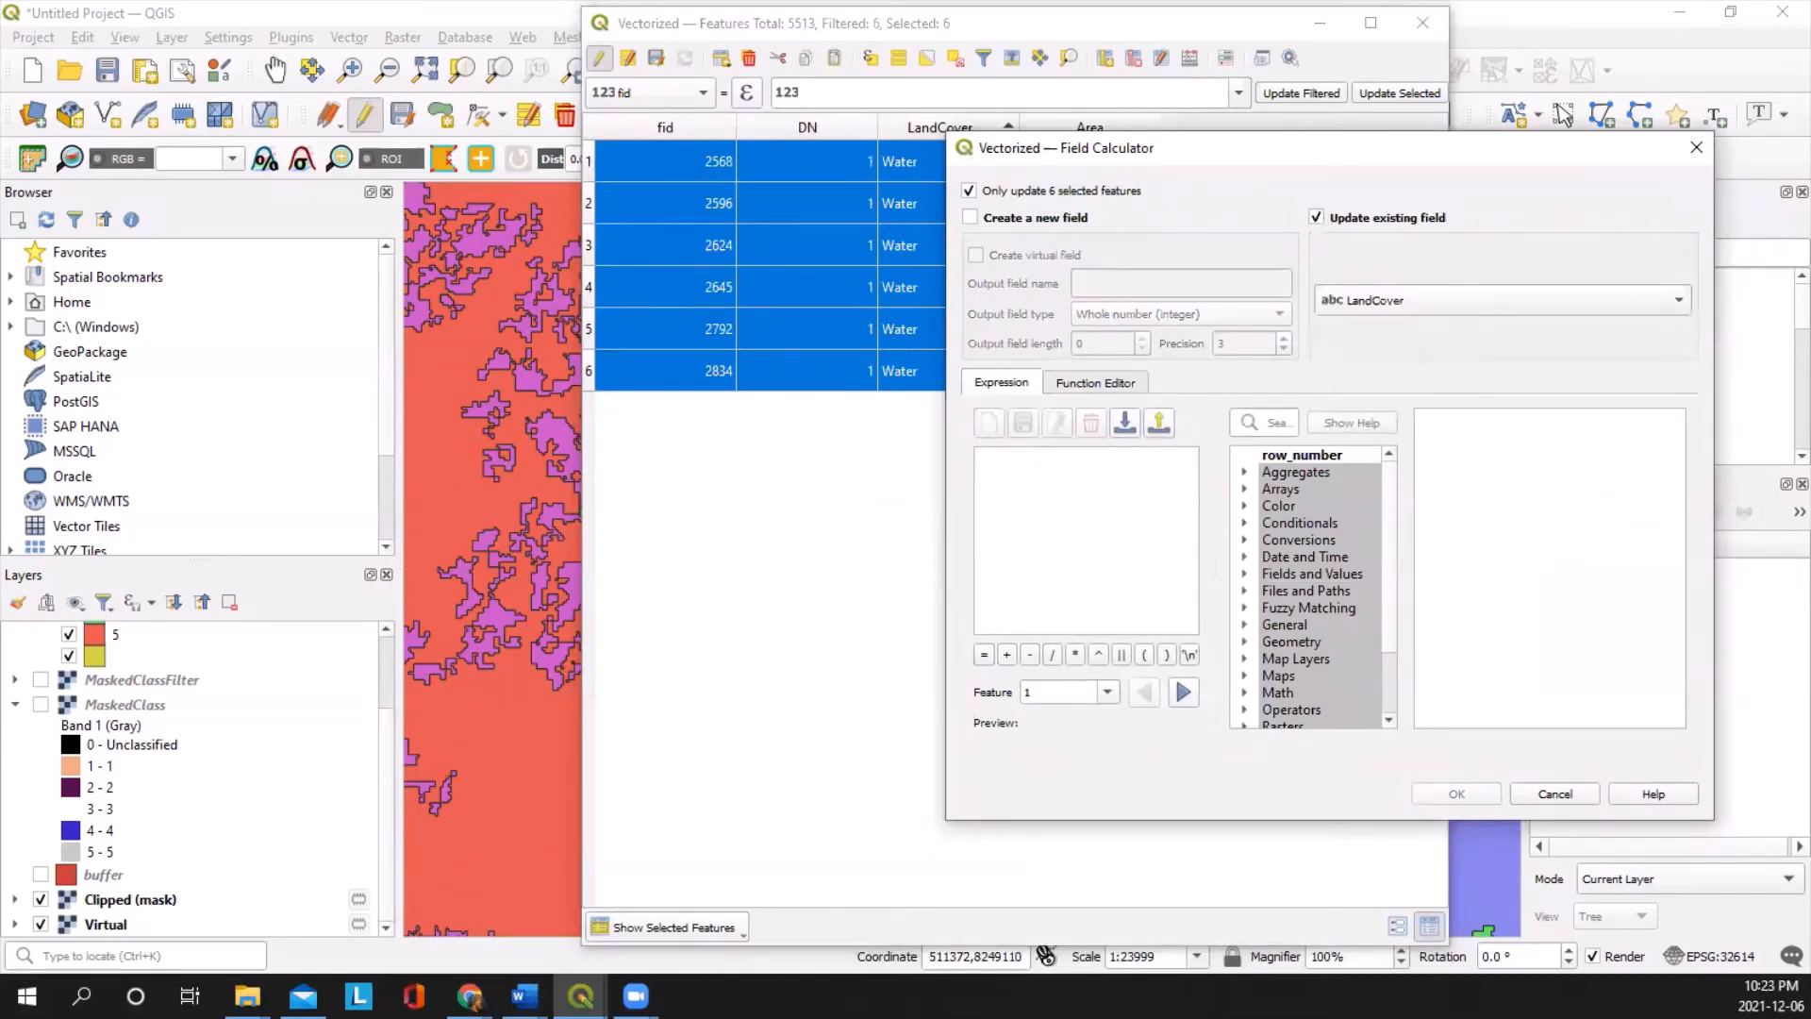
Step: Paste the CASE expression assigning 'Land' to DN 1, 'Bound' to DN 2 and 'Ice' otherwise, and apply it to the selected features
key("alt+Tab")
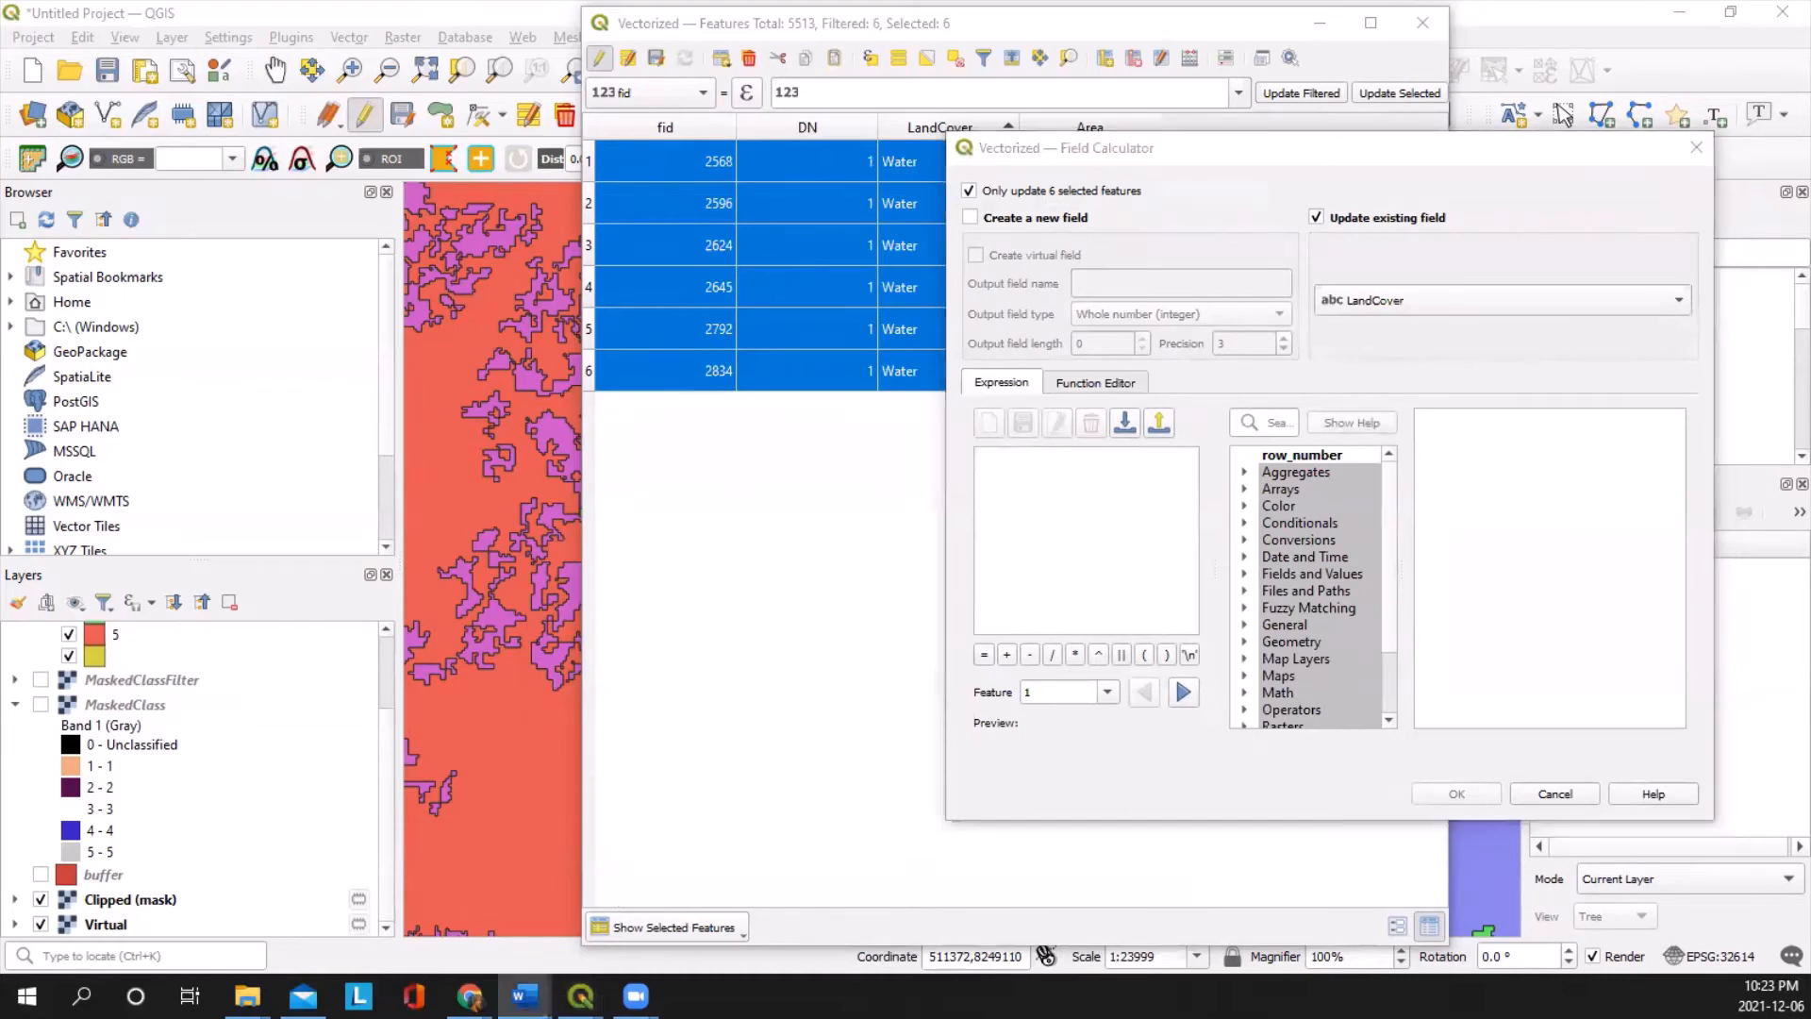
left_click(1061, 505)
right_click(1063, 491)
left_click(1106, 608)
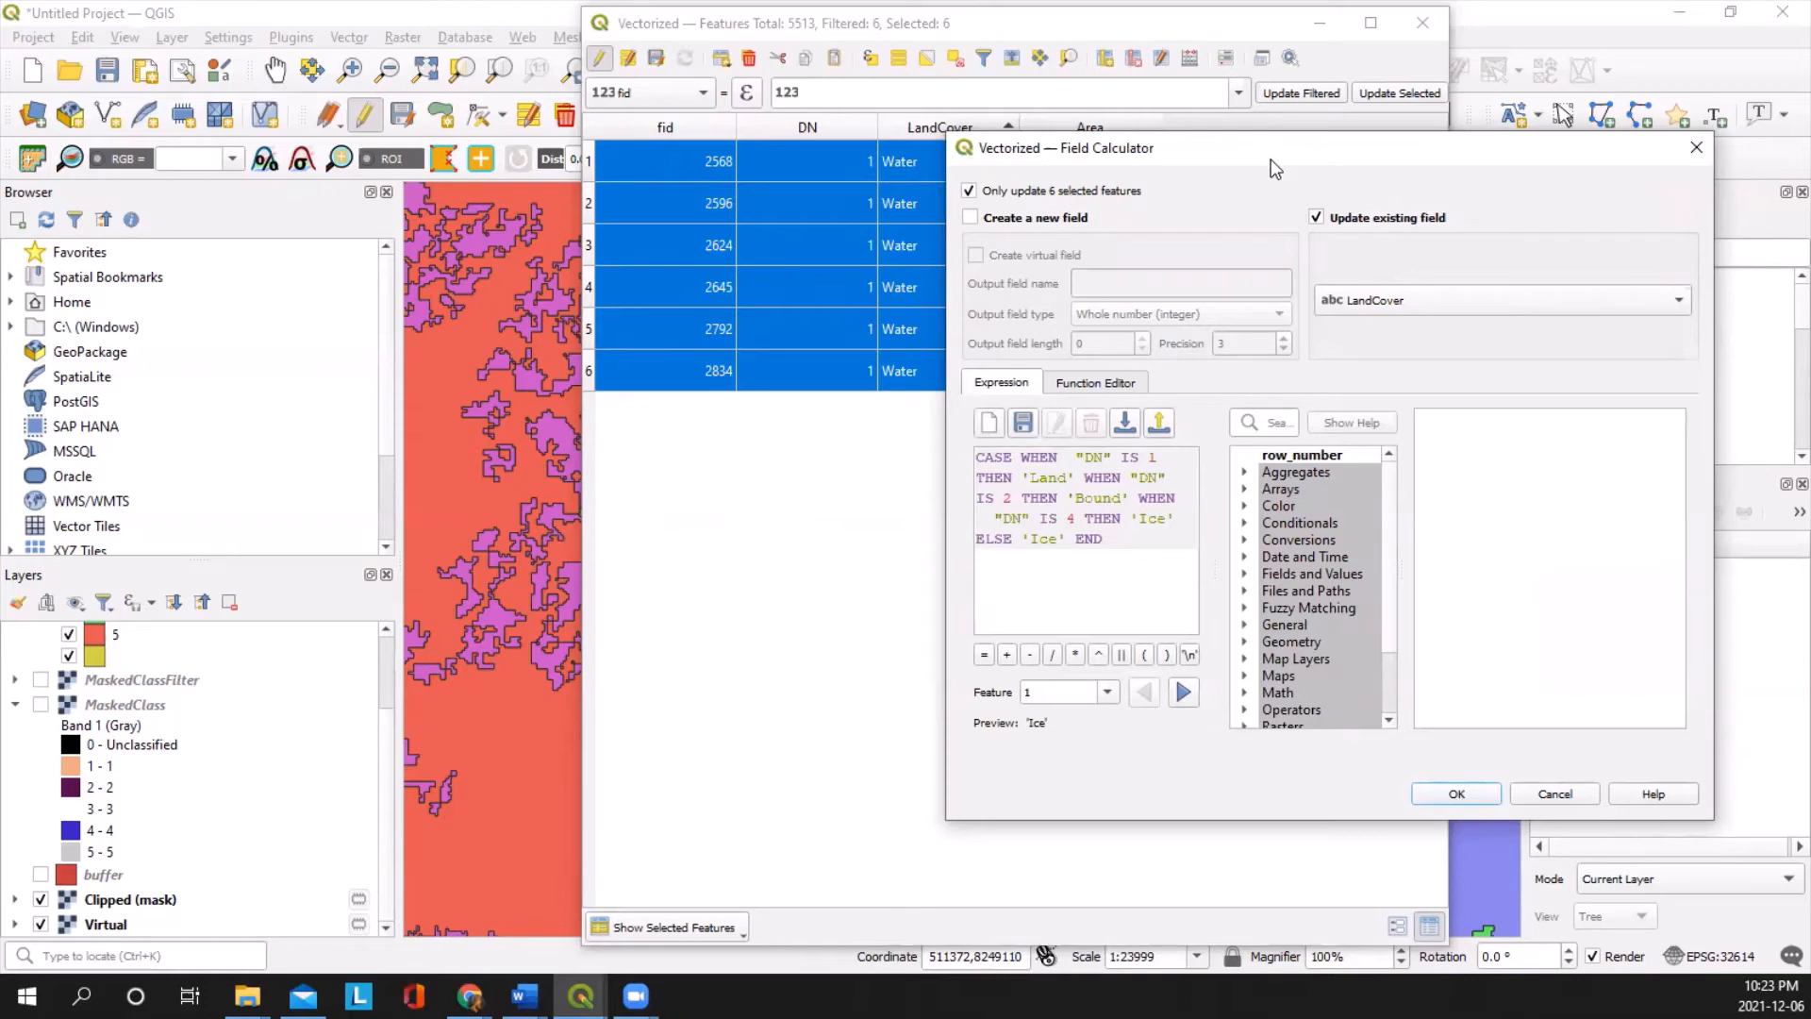
left_click_drag(1275, 168, 1346, 171)
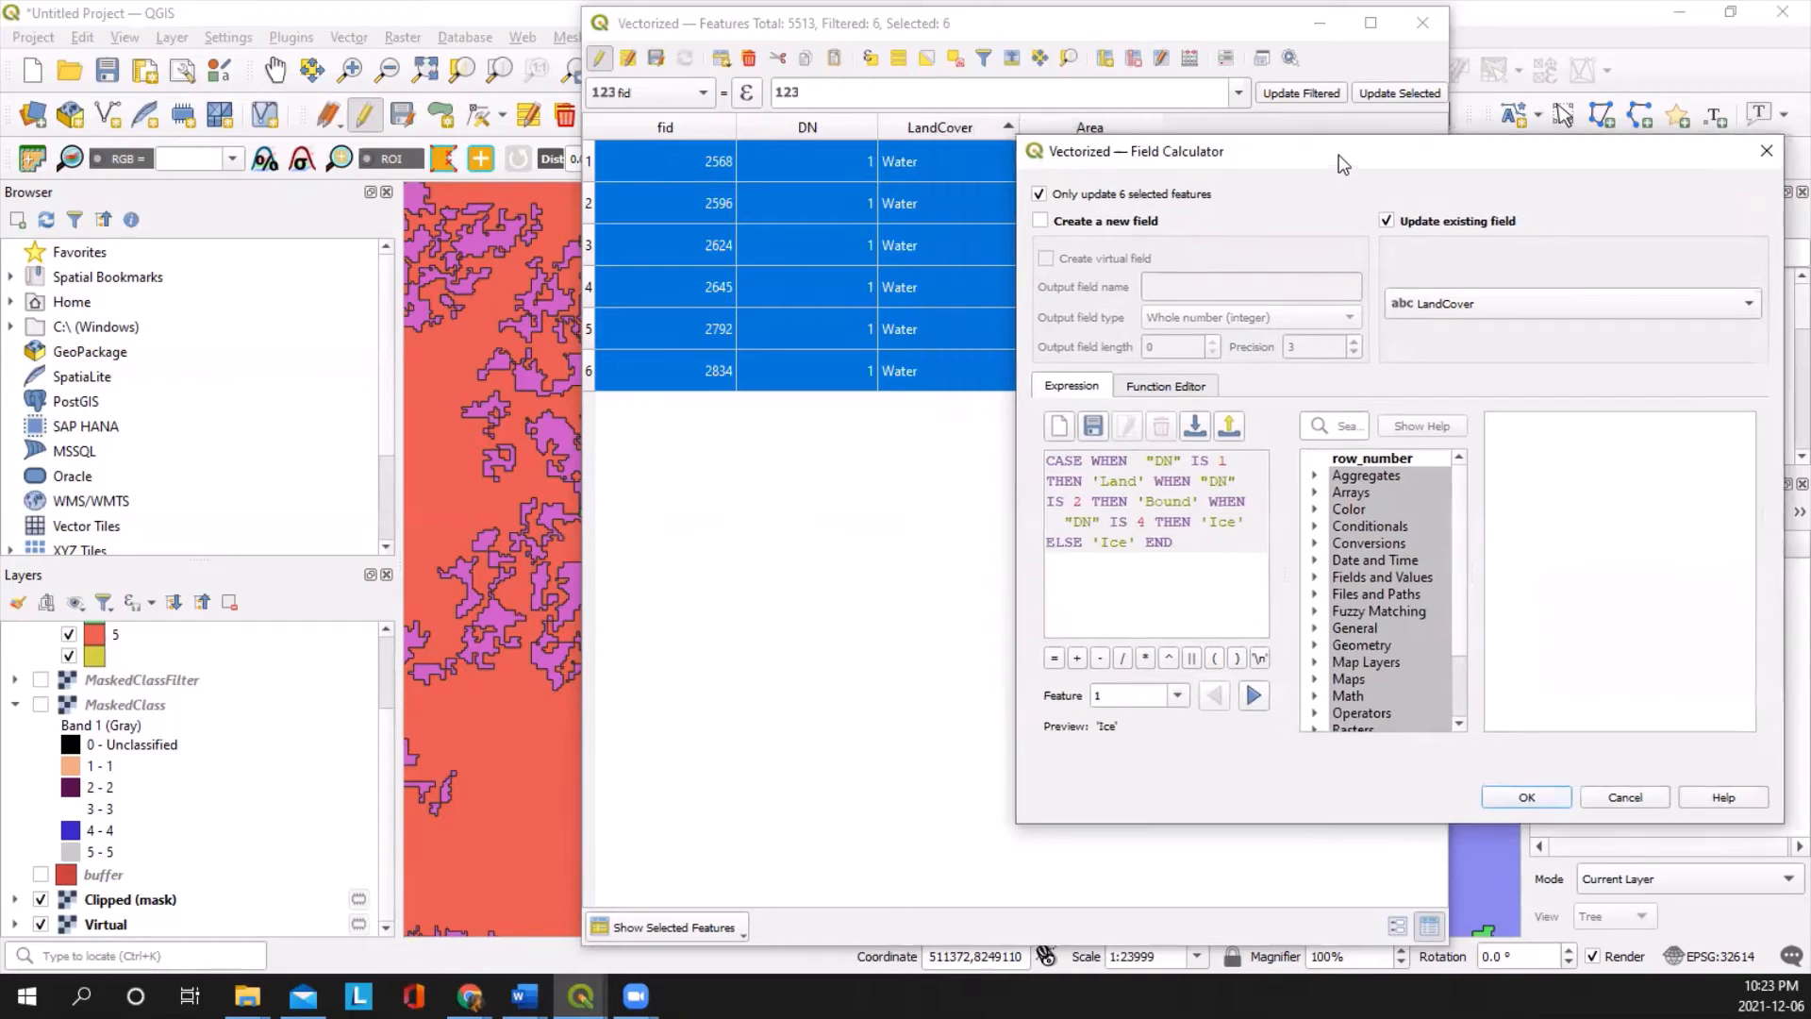
left_click(1526, 798)
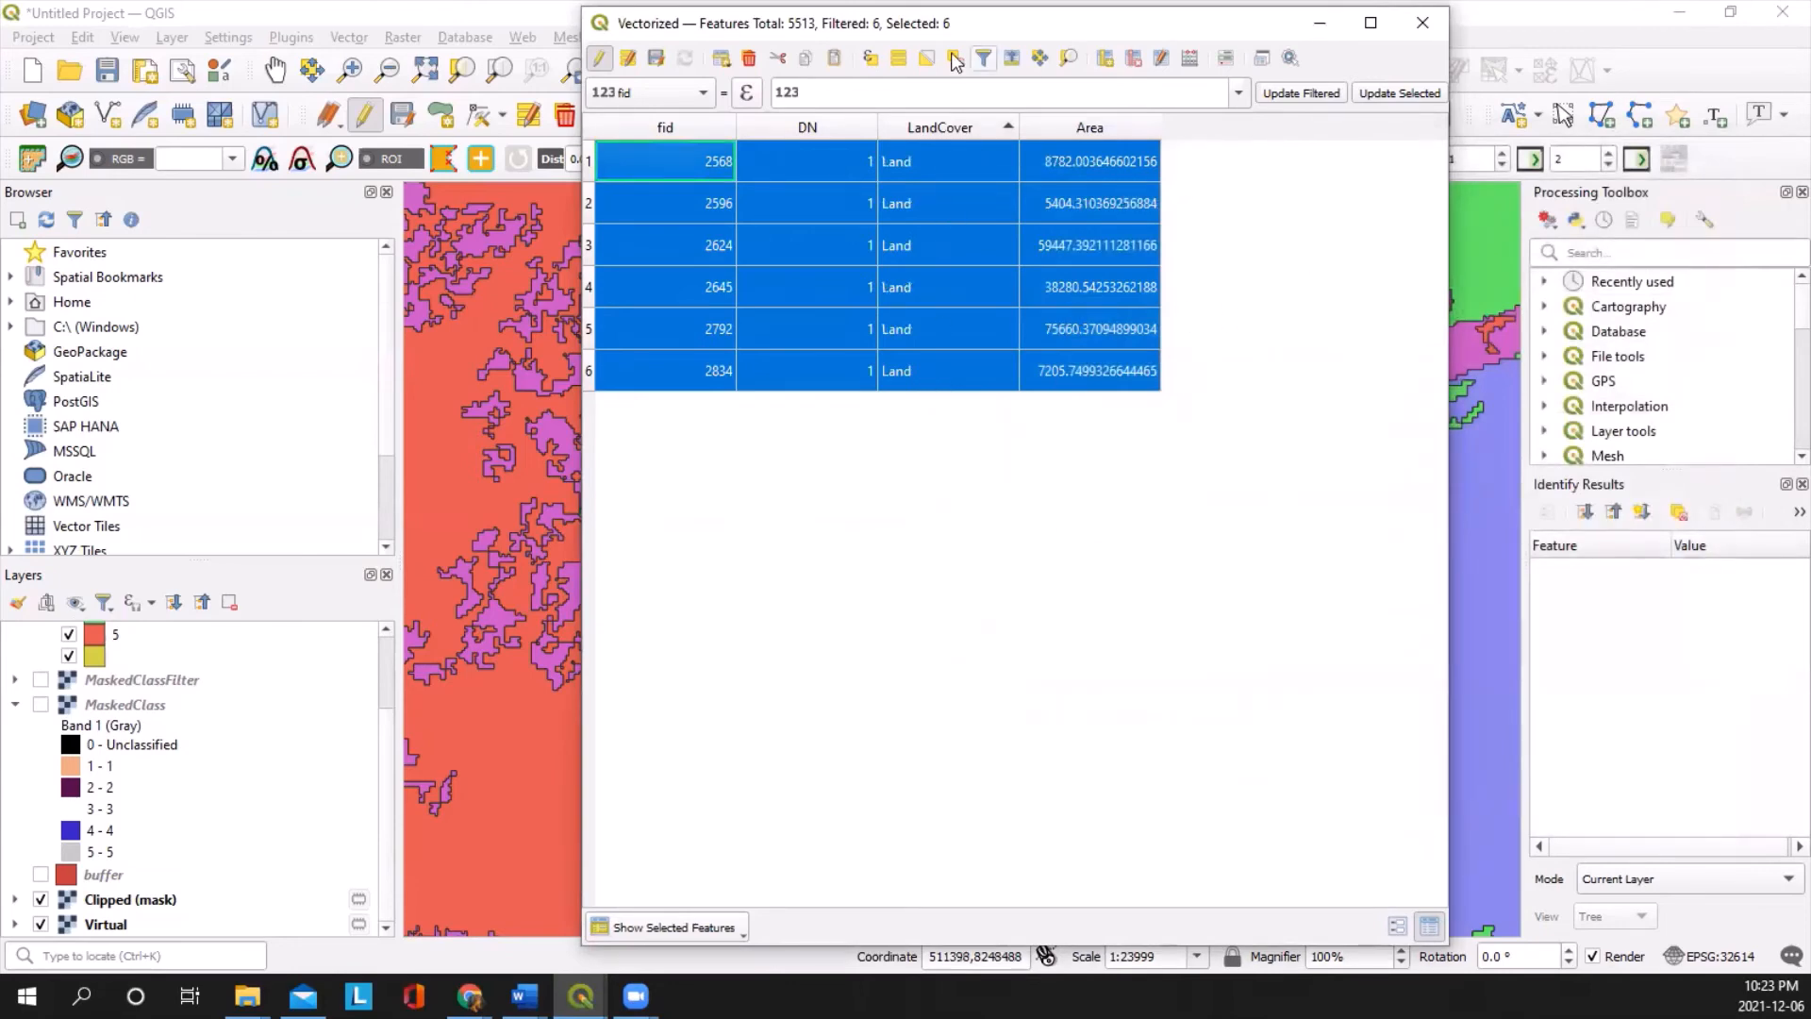
Step: Save the layer edits, end the editing session, close the attribute table and deselect all features
left_click(656, 58)
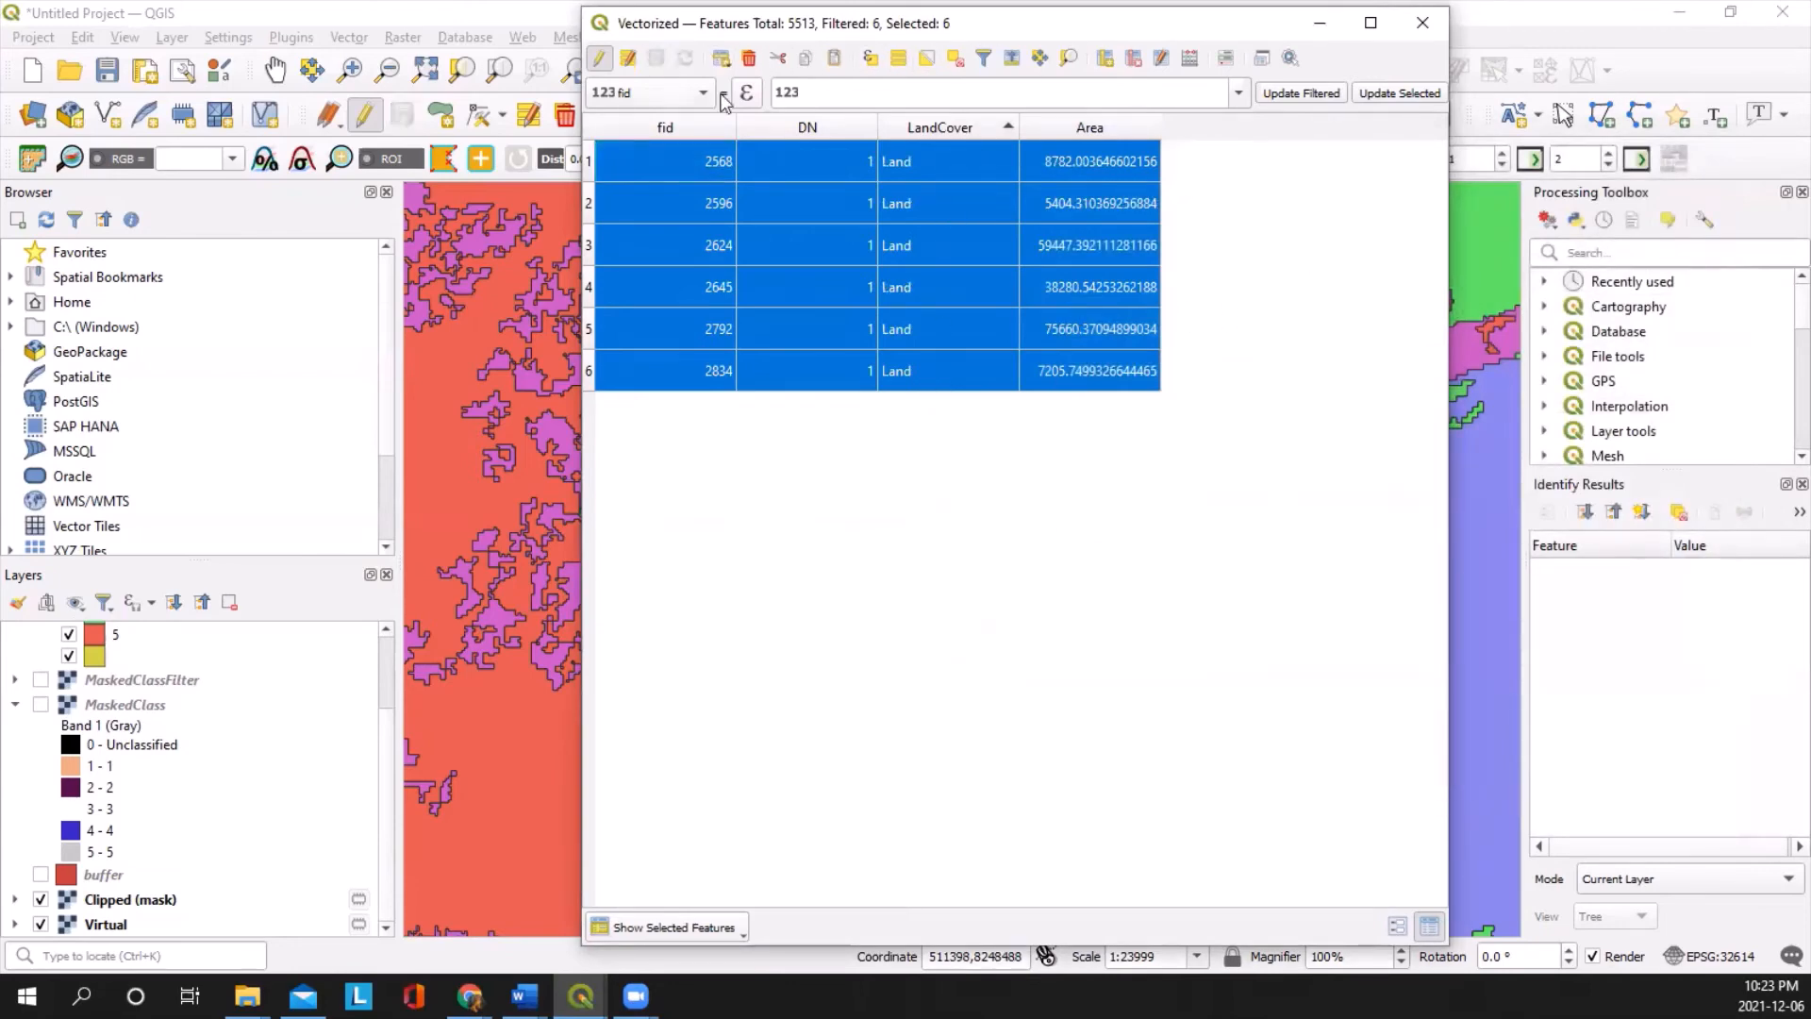
left_click(599, 59)
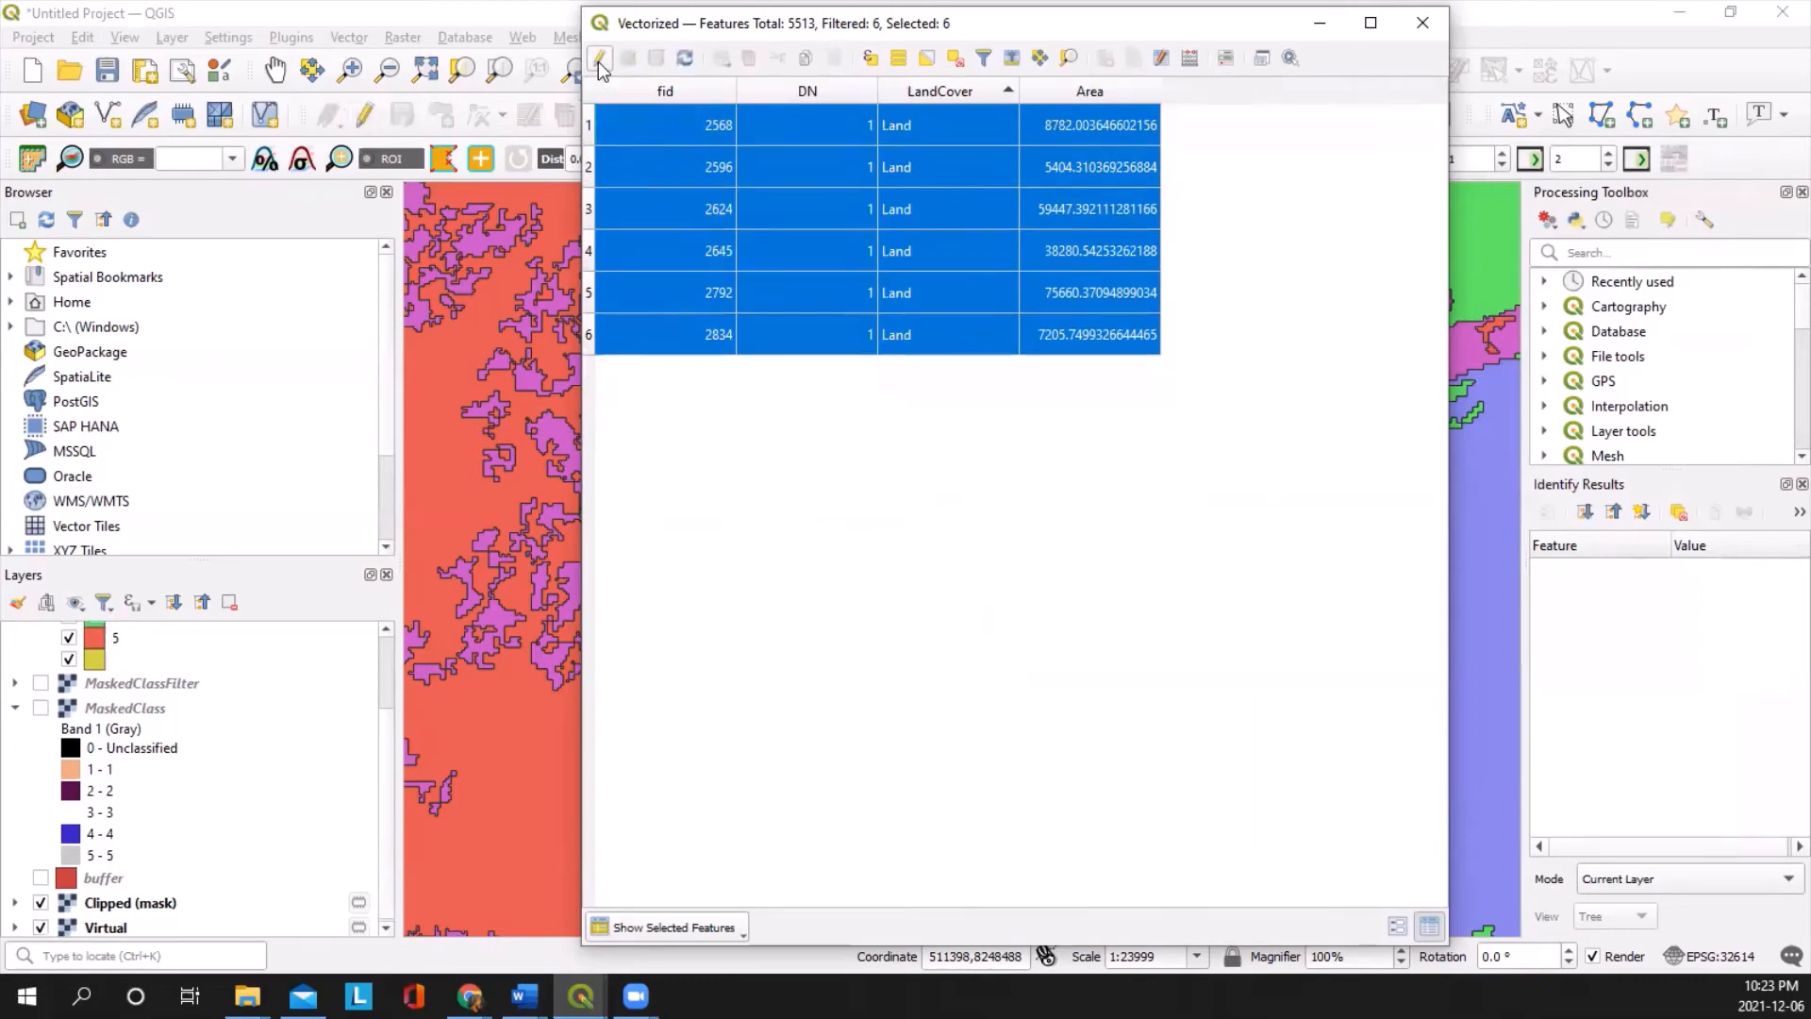
left_click(1422, 23)
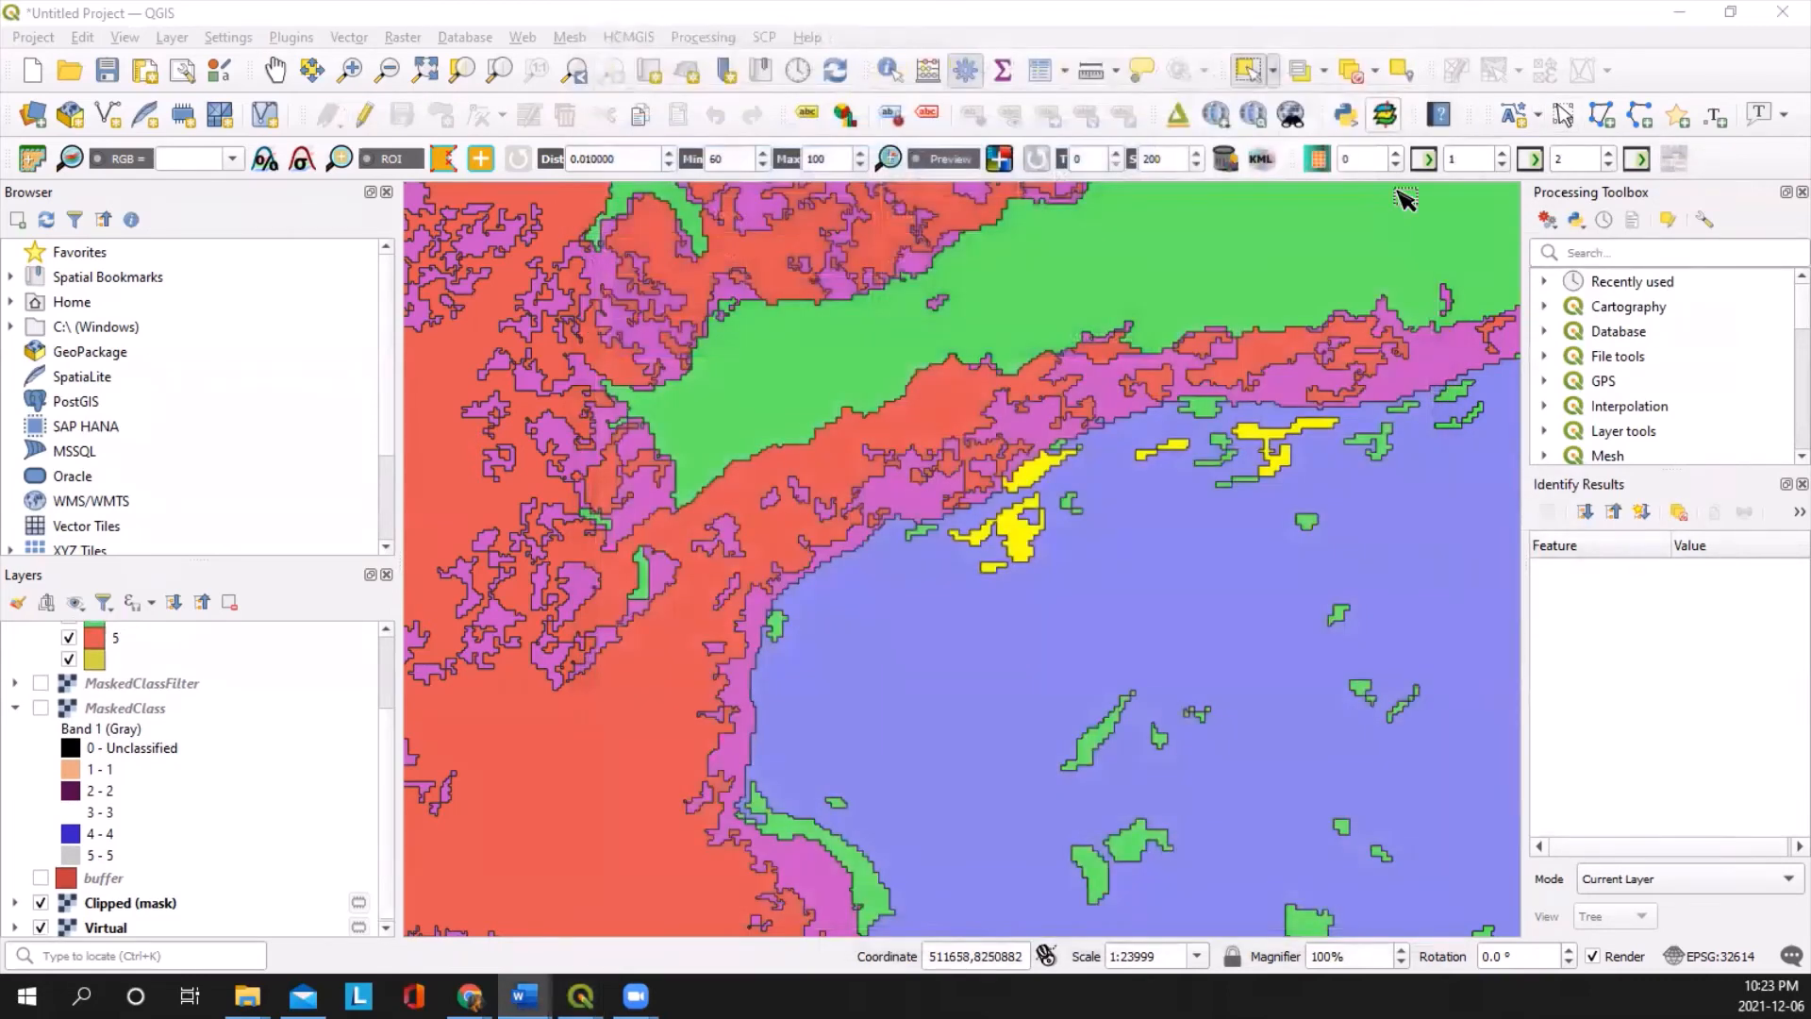
left_click(1348, 83)
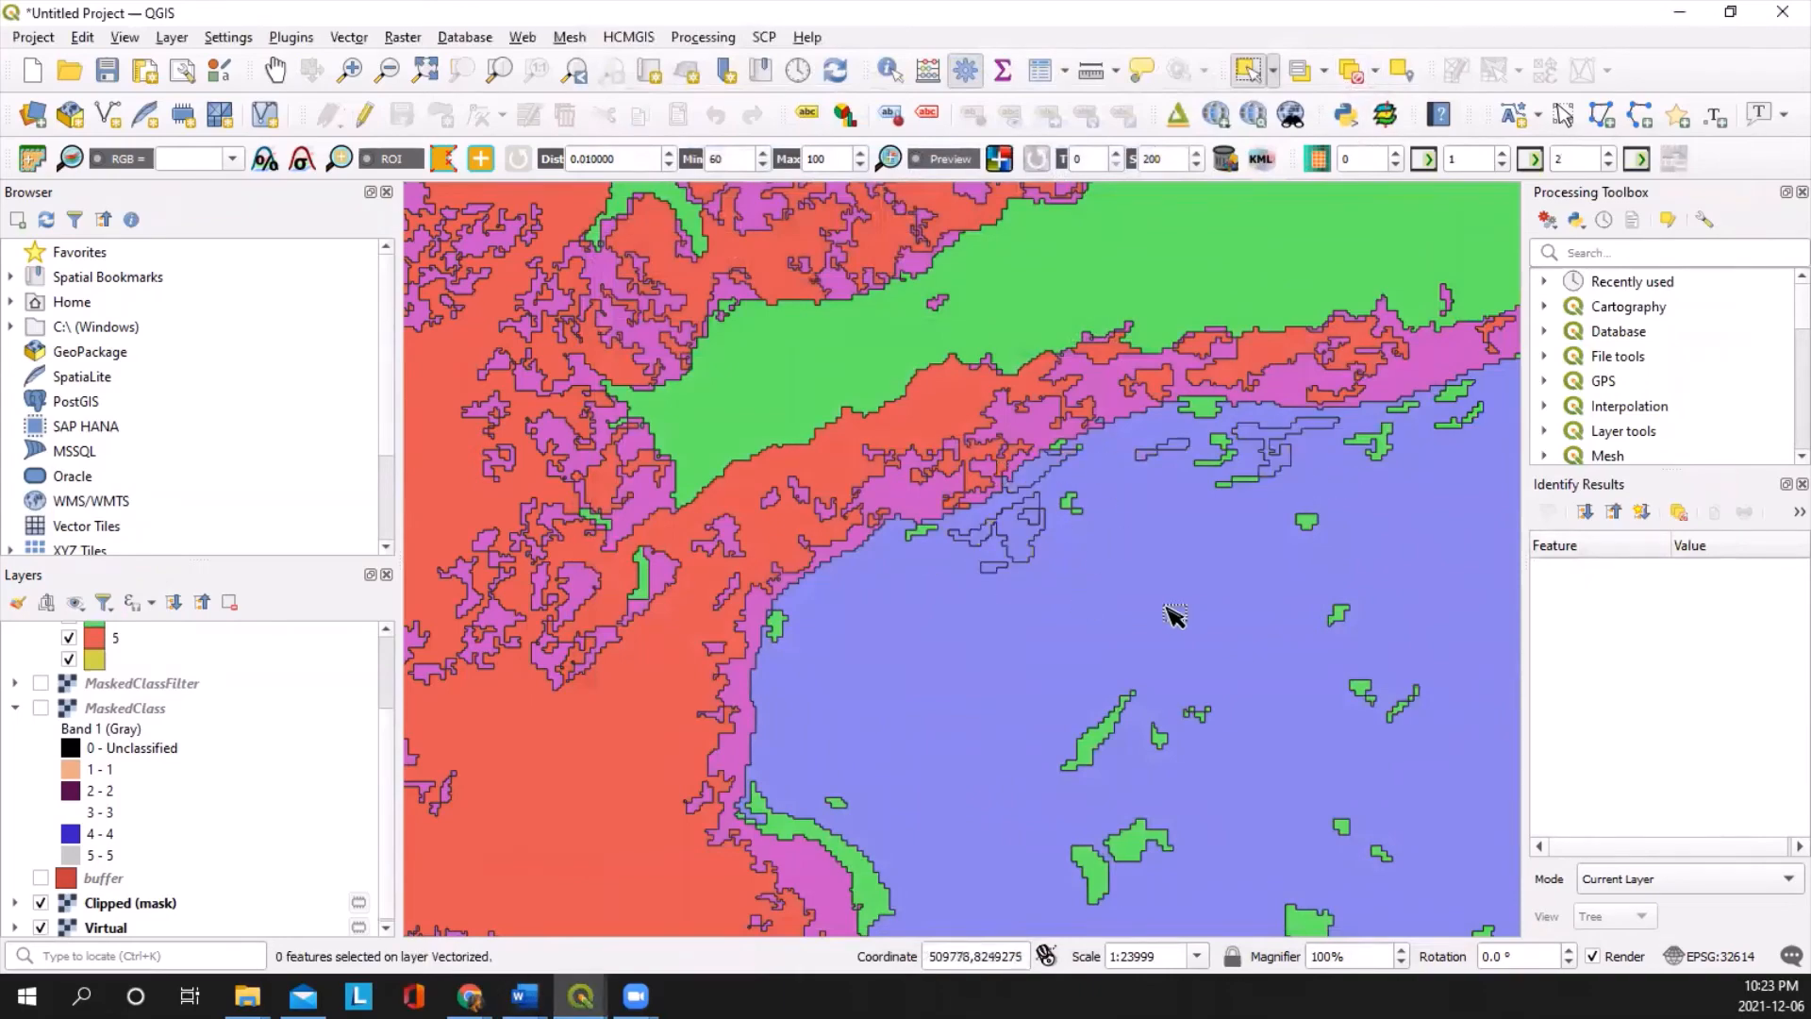
Step: Examine the reclassified shoreline patches on the map and briefly view the Vectorized layer's attribute table
scroll(1165, 609, "down", 1)
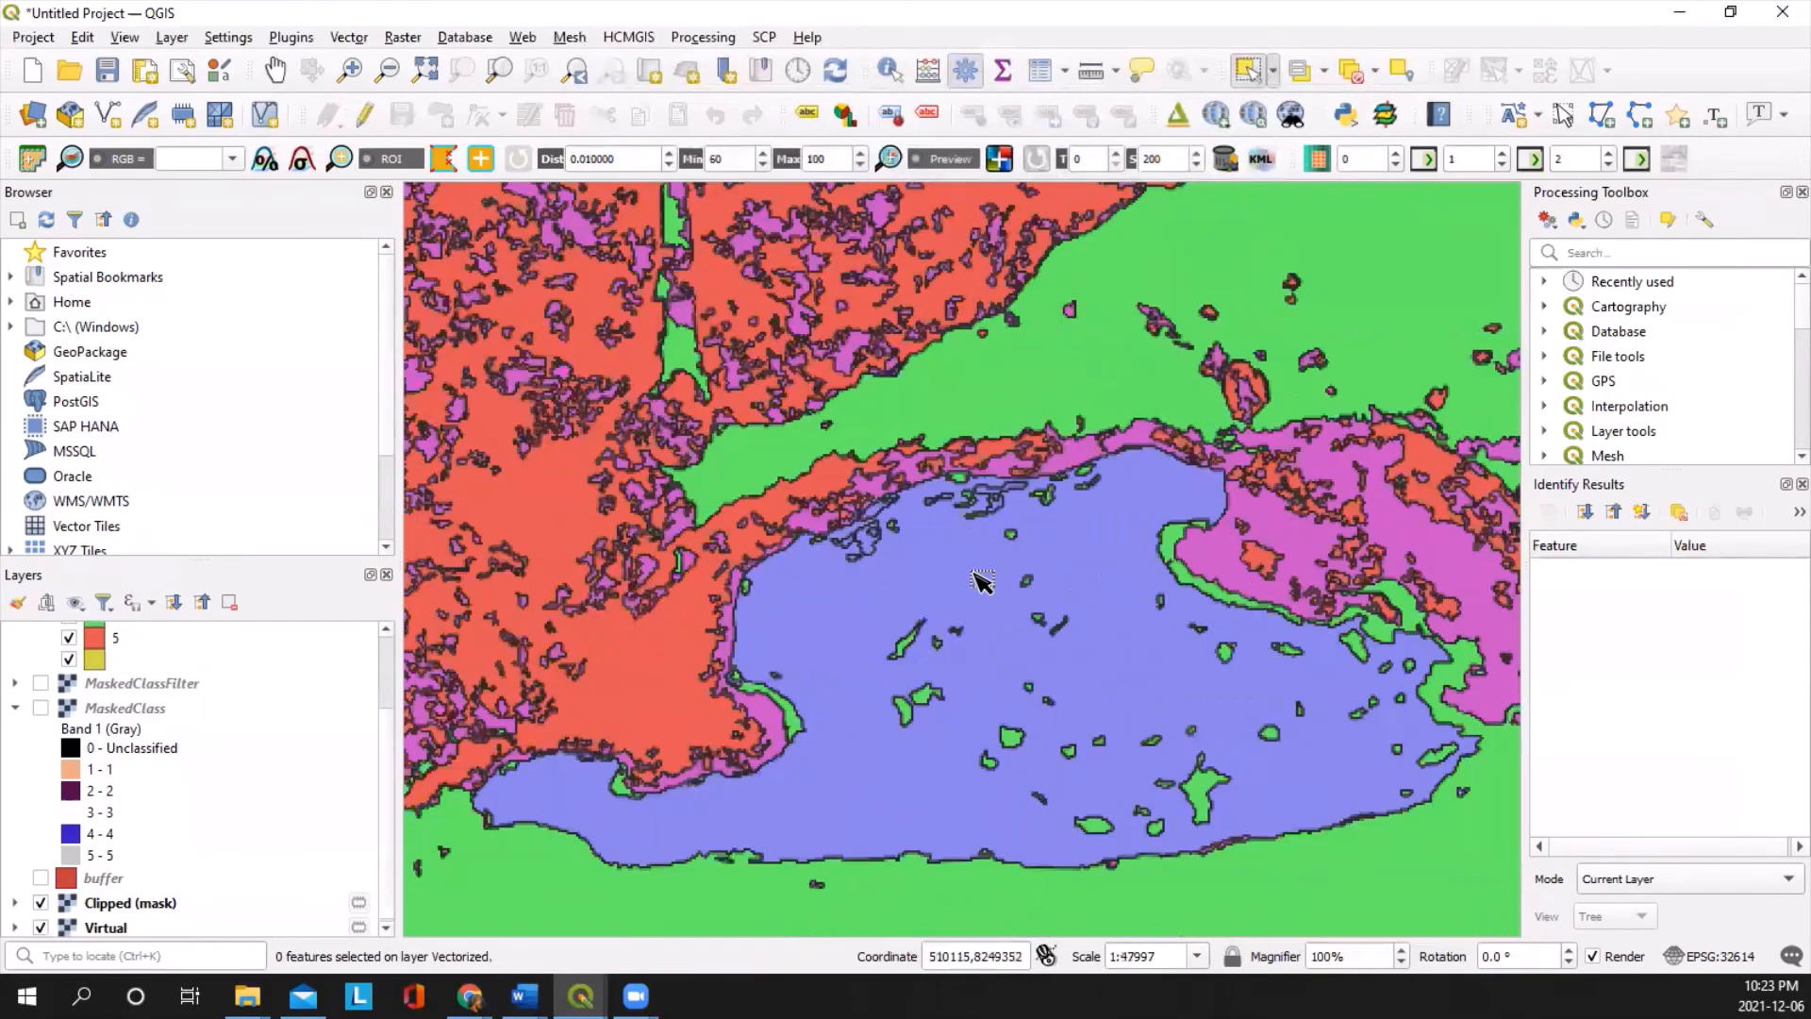
scroll(901, 543, "up", 1)
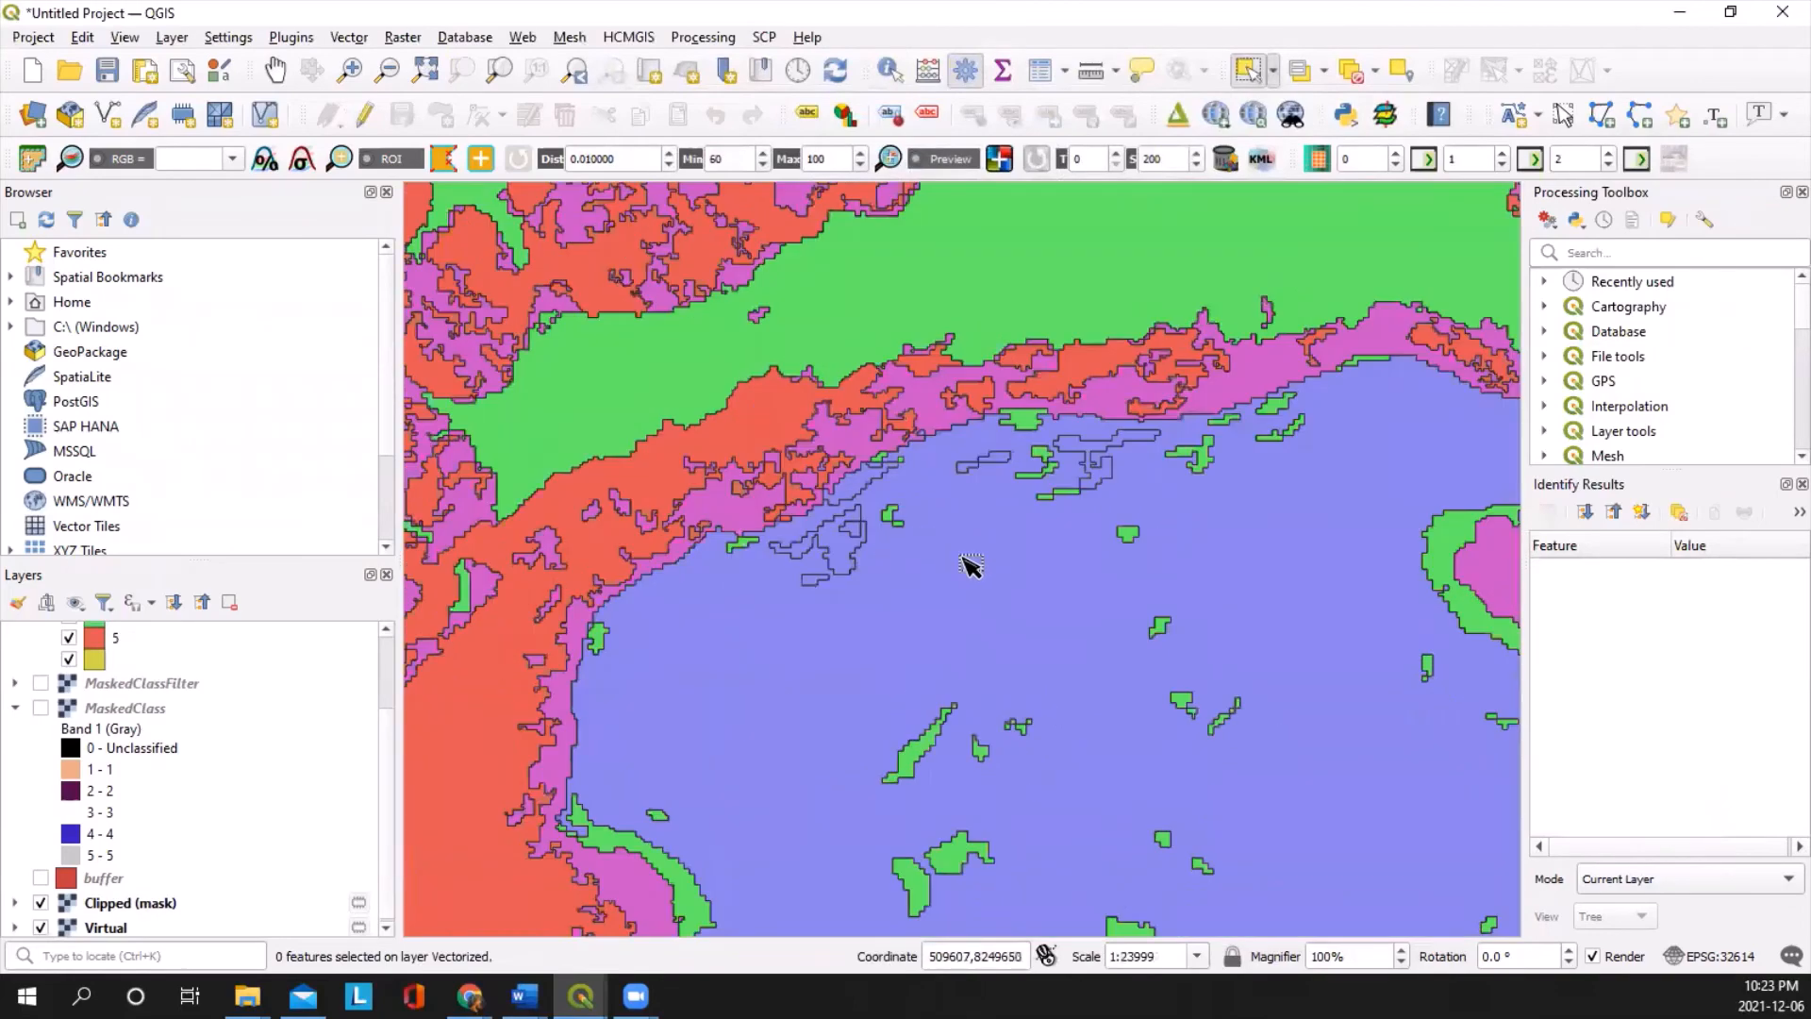
scroll(971, 566, "down", 1)
scroll(211, 708, "up", 2)
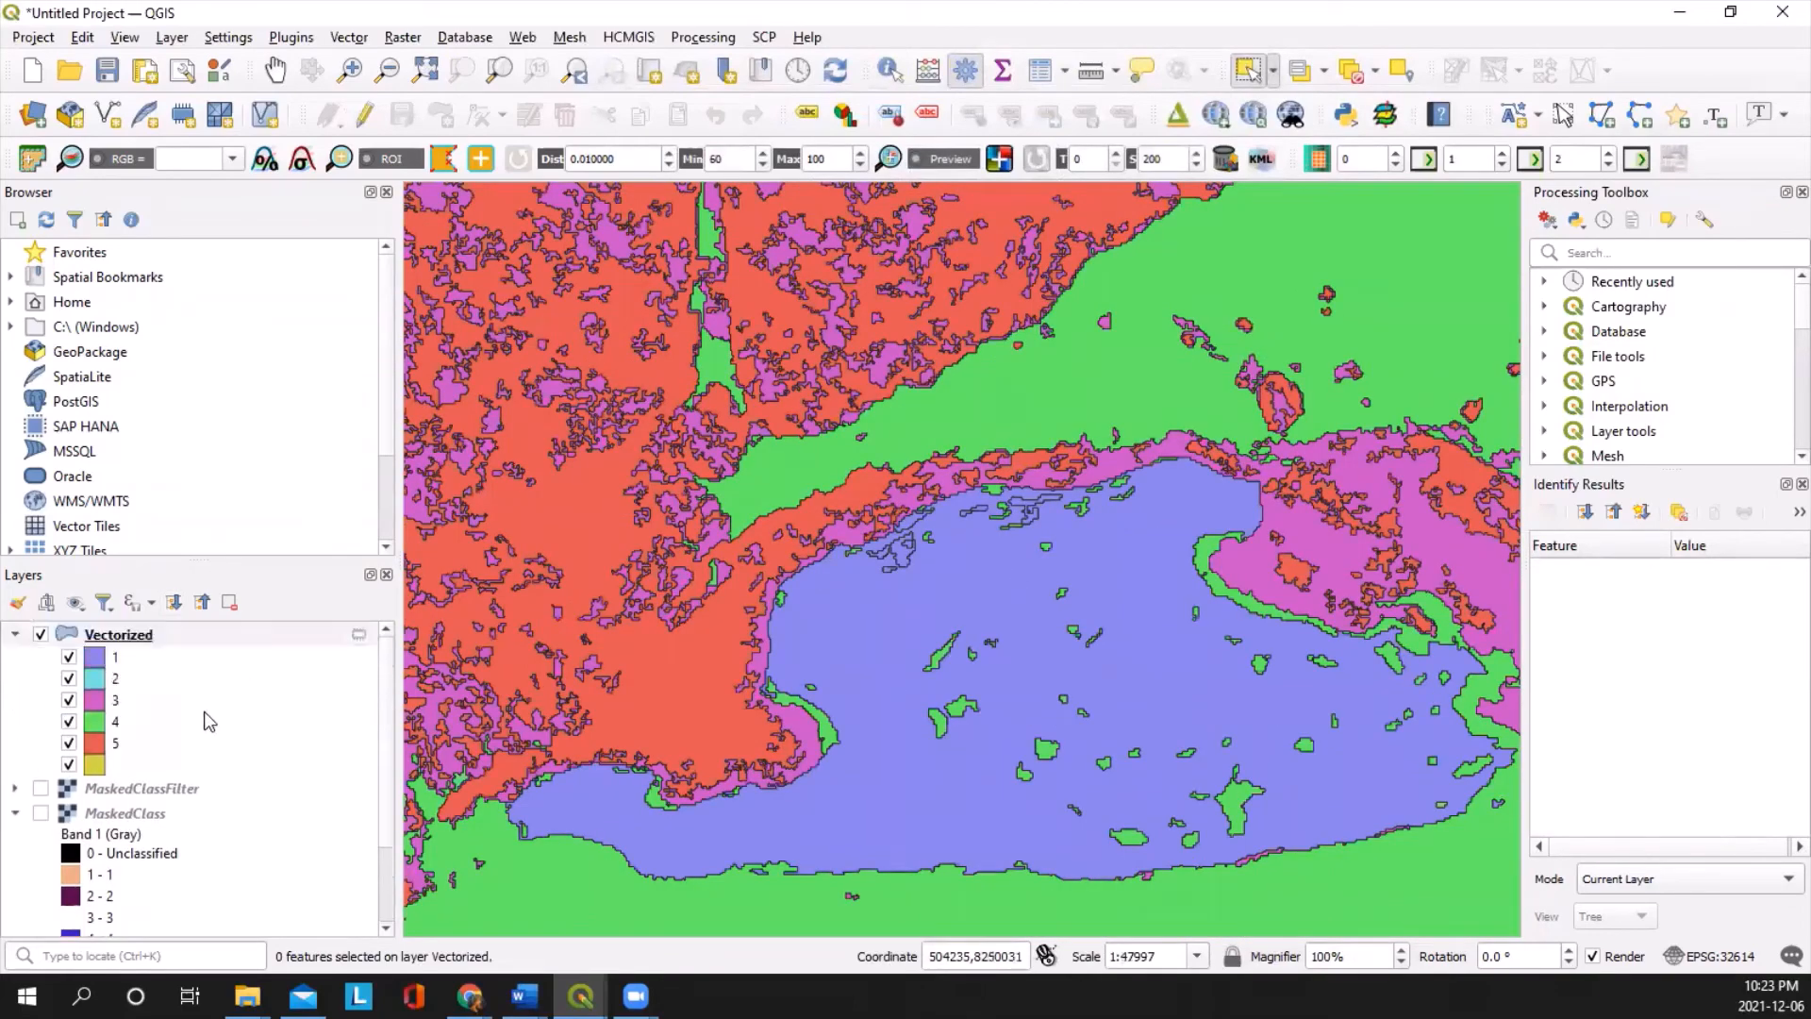
right_click(151, 638)
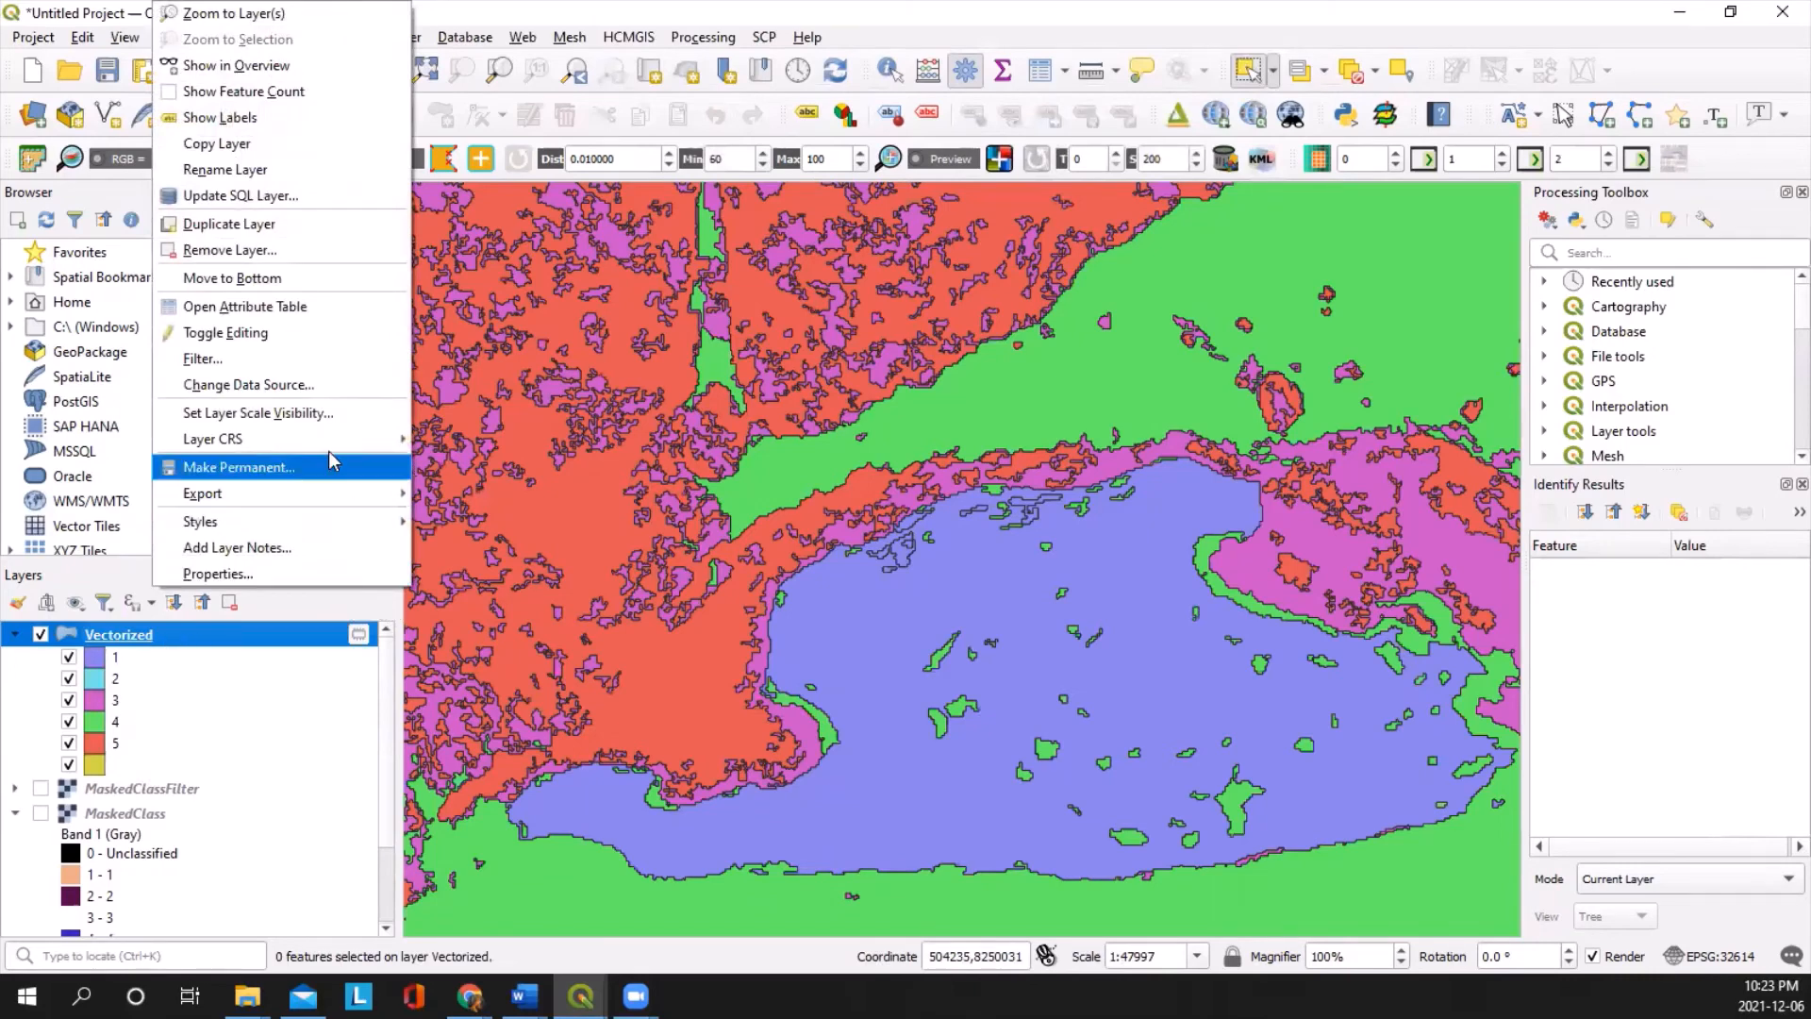
left_click(283, 308)
left_click(1436, 17)
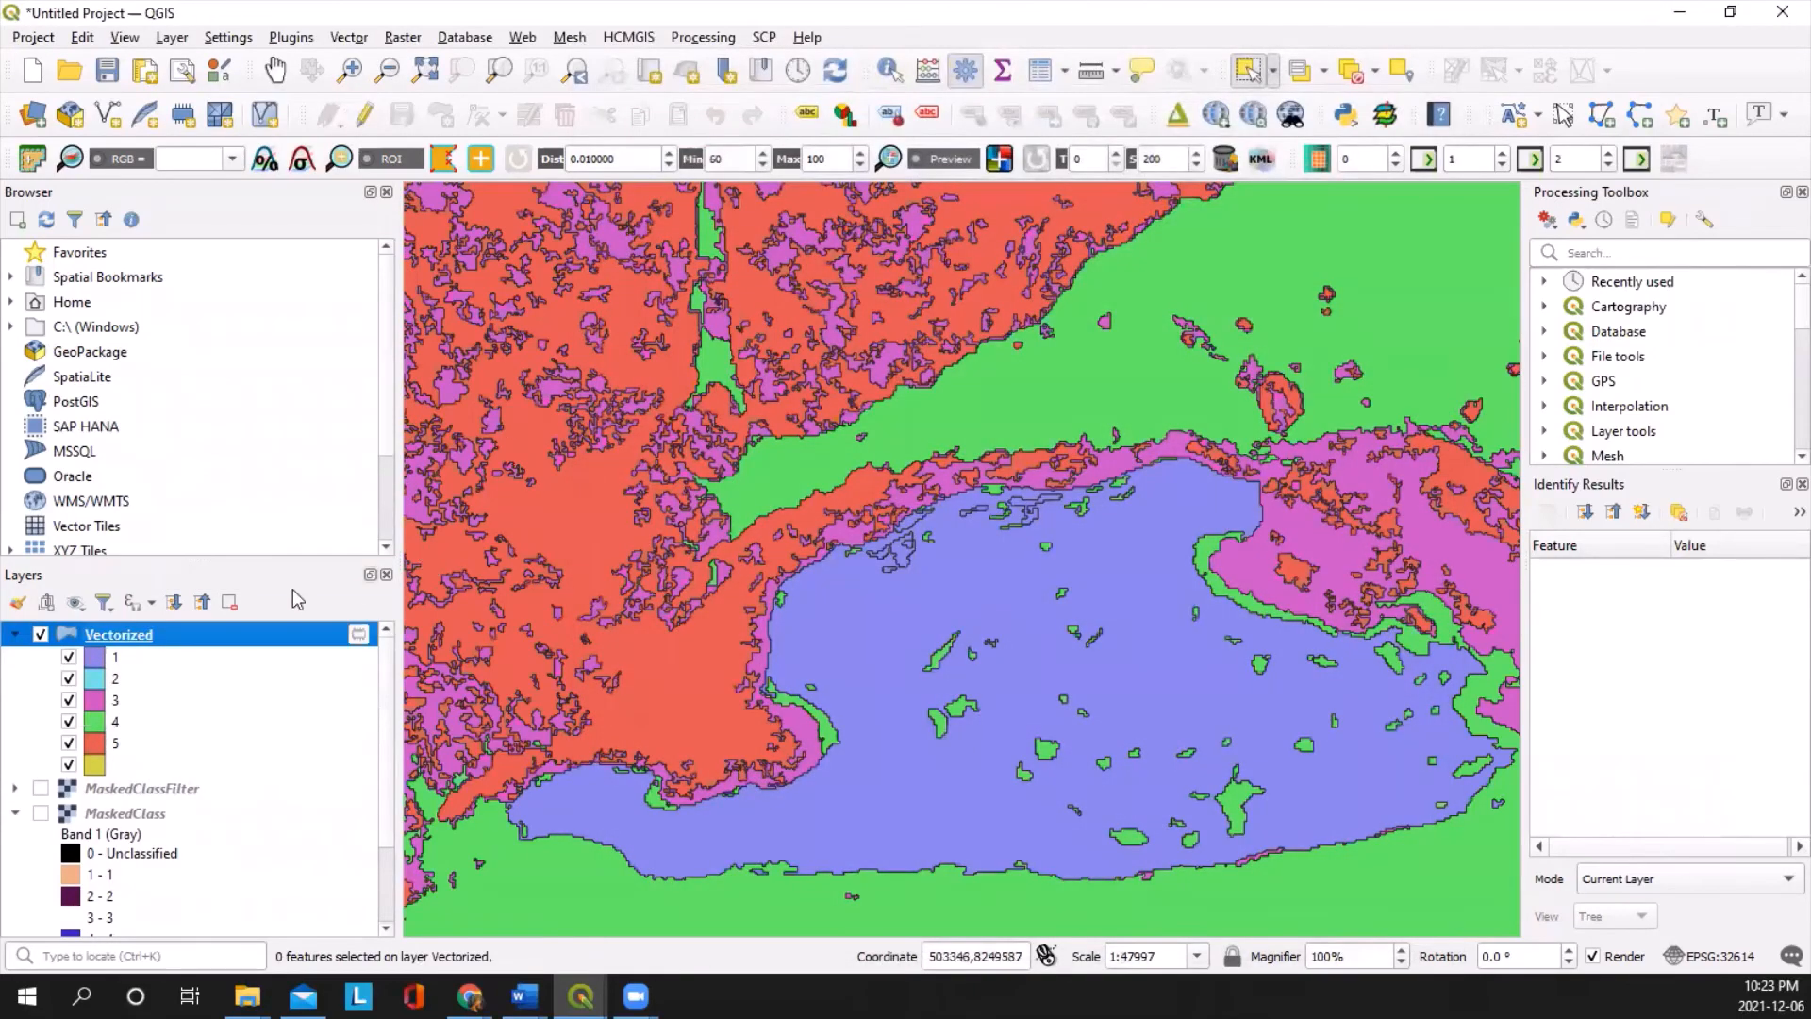
Step: Categorize the Vectorized layer's symbology by the LandCover field, classify it into Ice, Land and Water, and apply the style
double_click(196, 638)
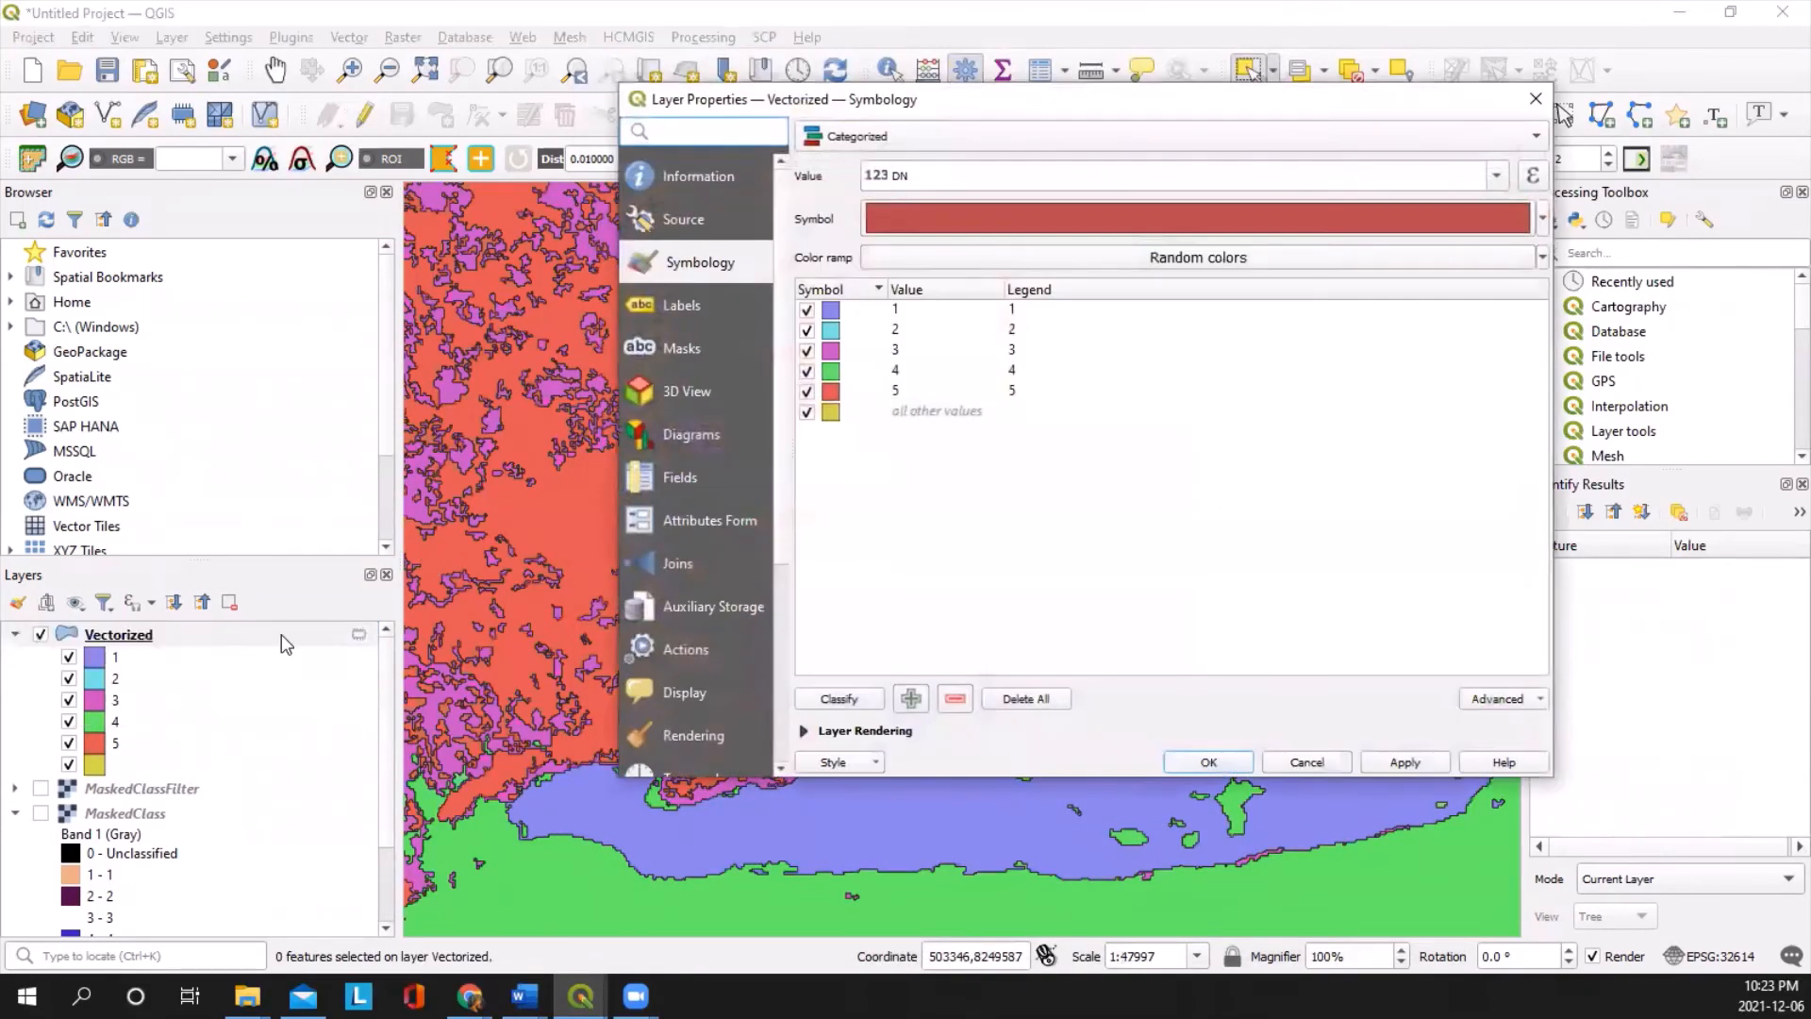
left_click(1497, 175)
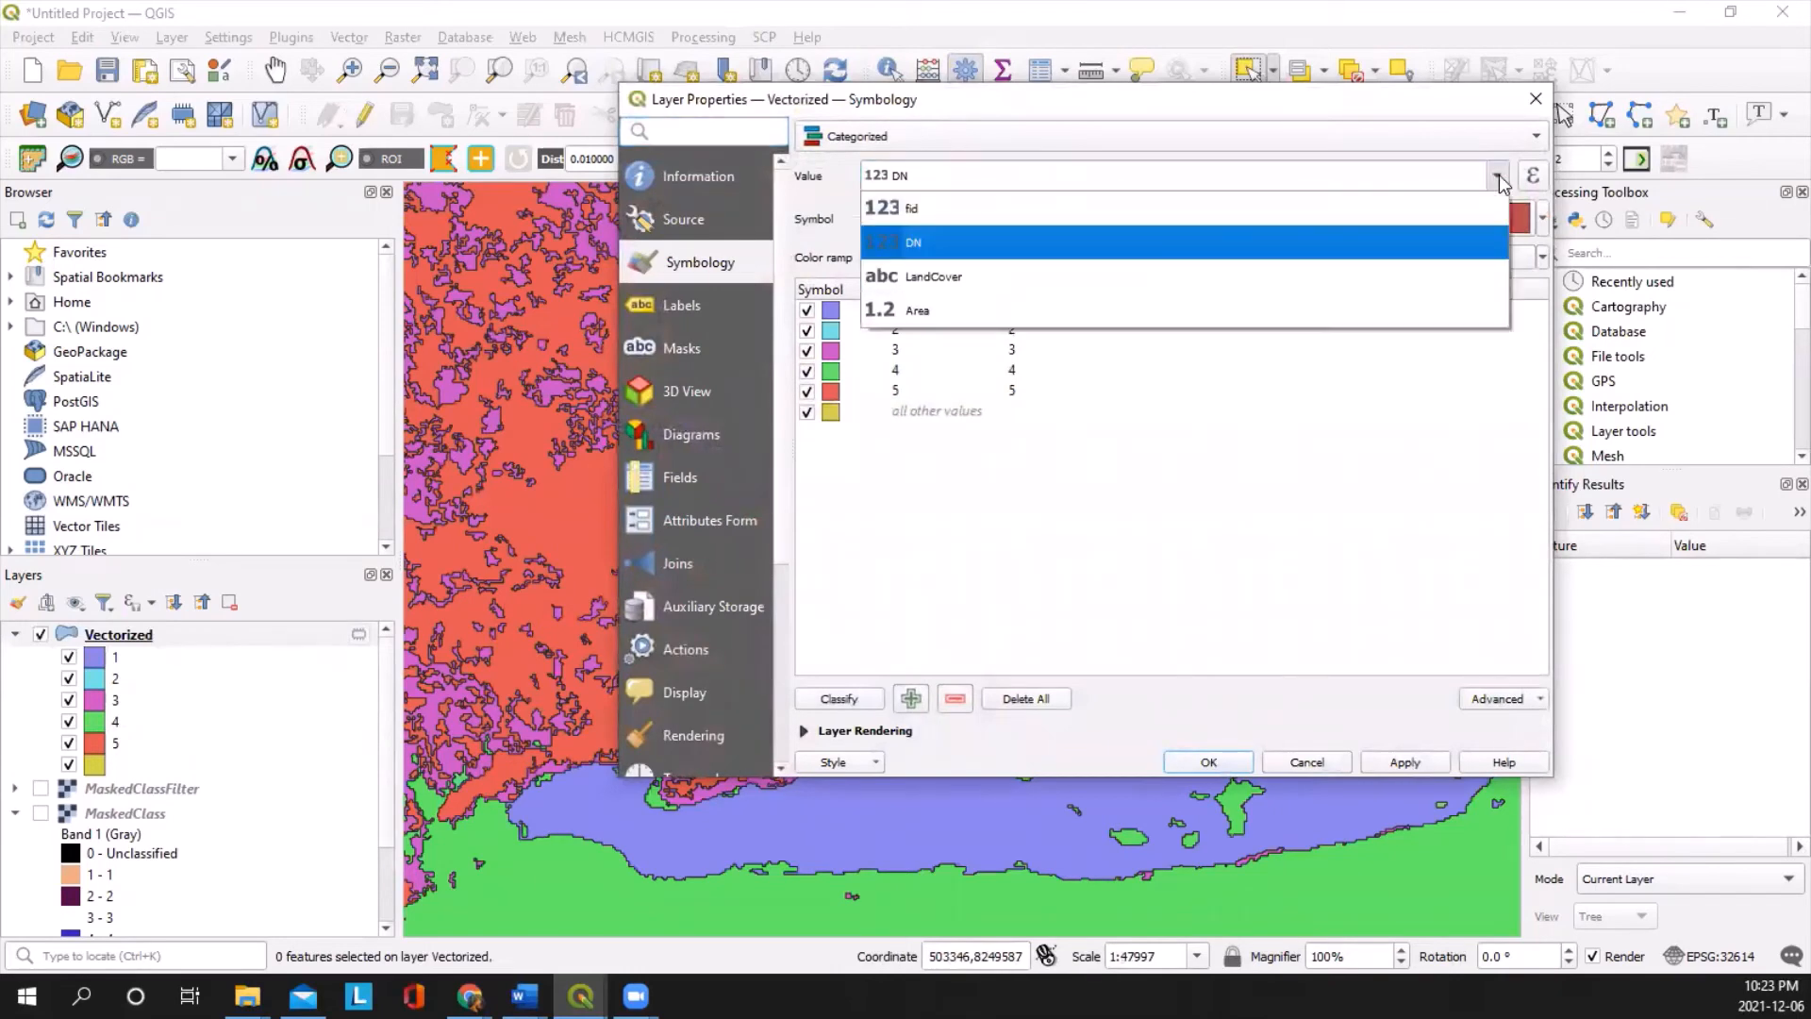
left_click(946, 279)
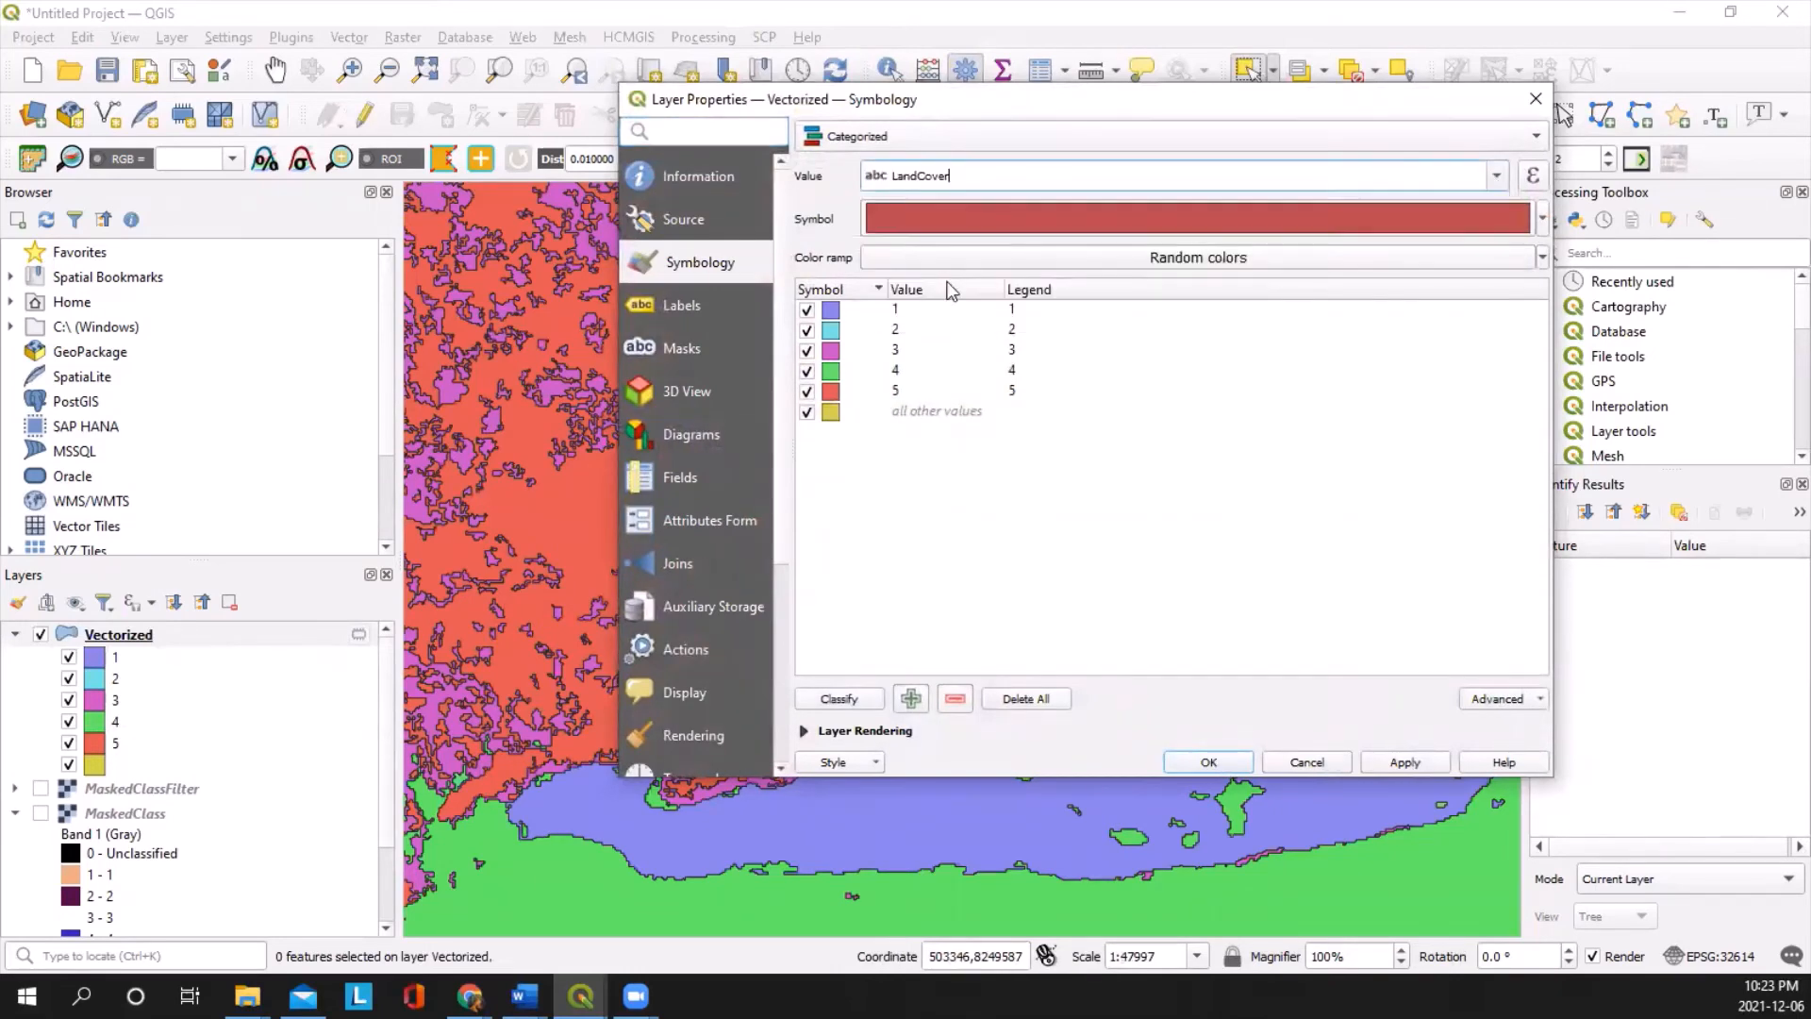
left_click(1412, 772)
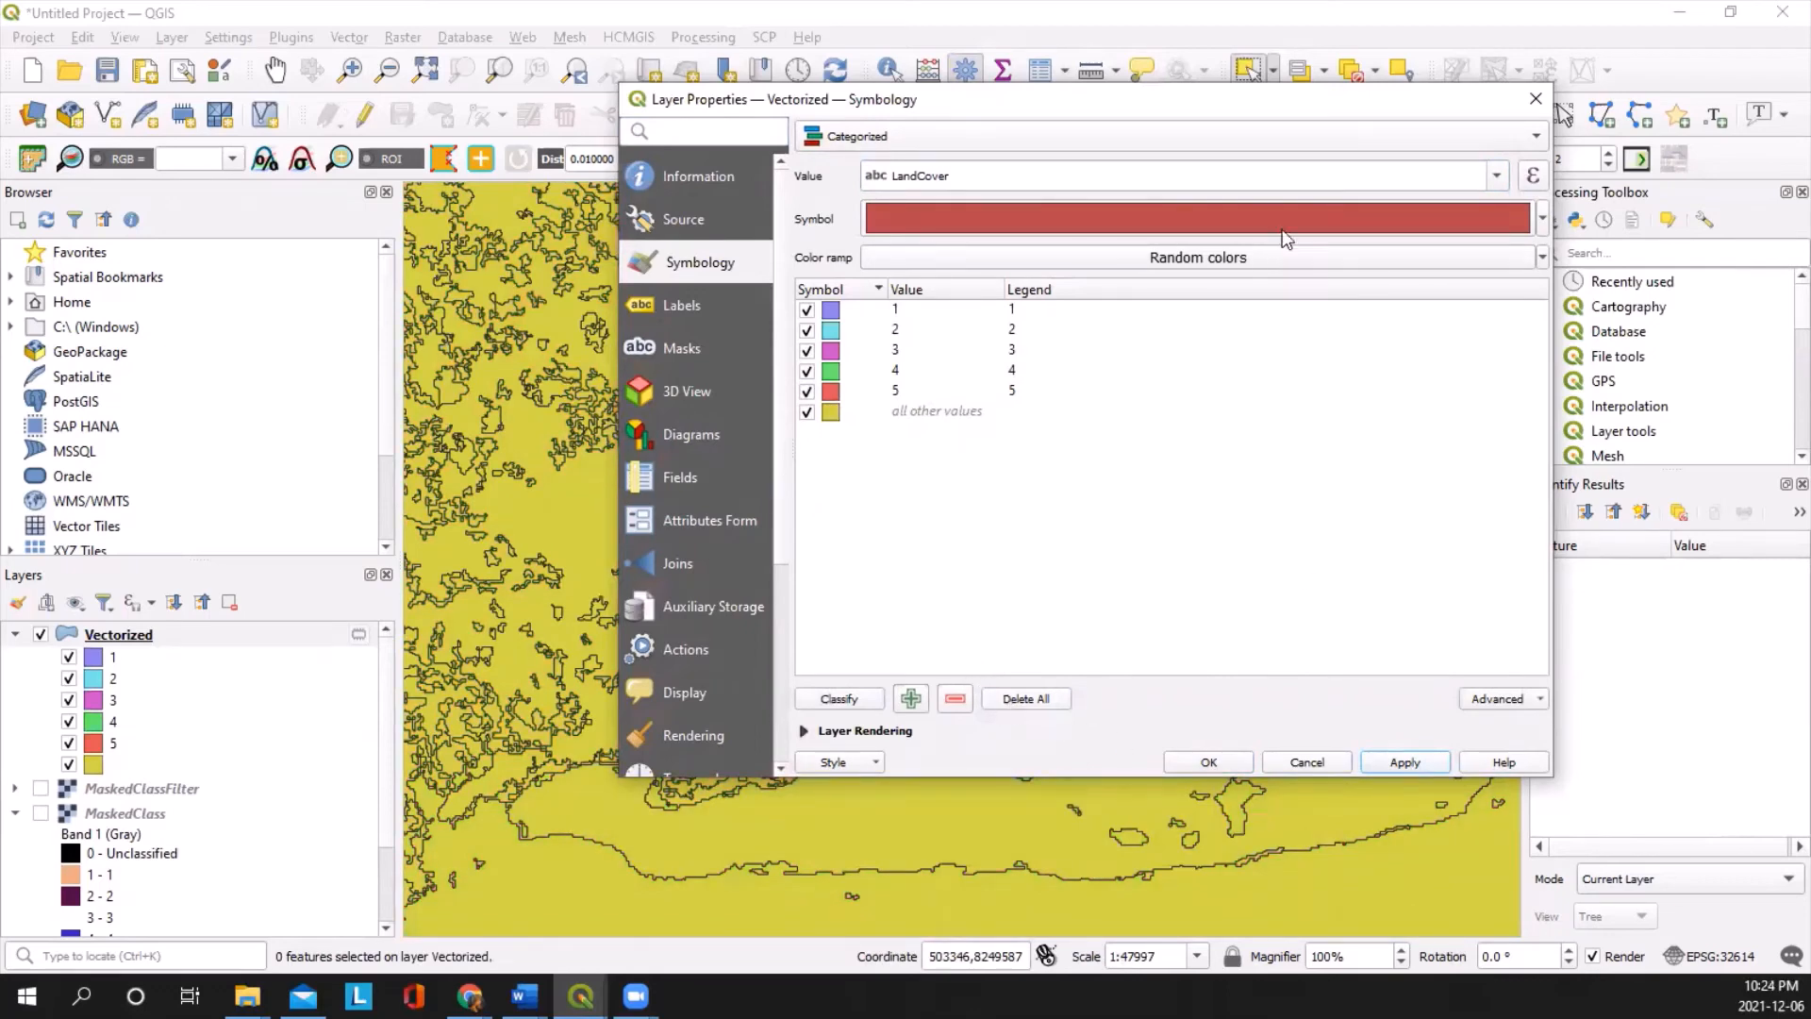
left_click(860, 699)
left_click(1061, 473)
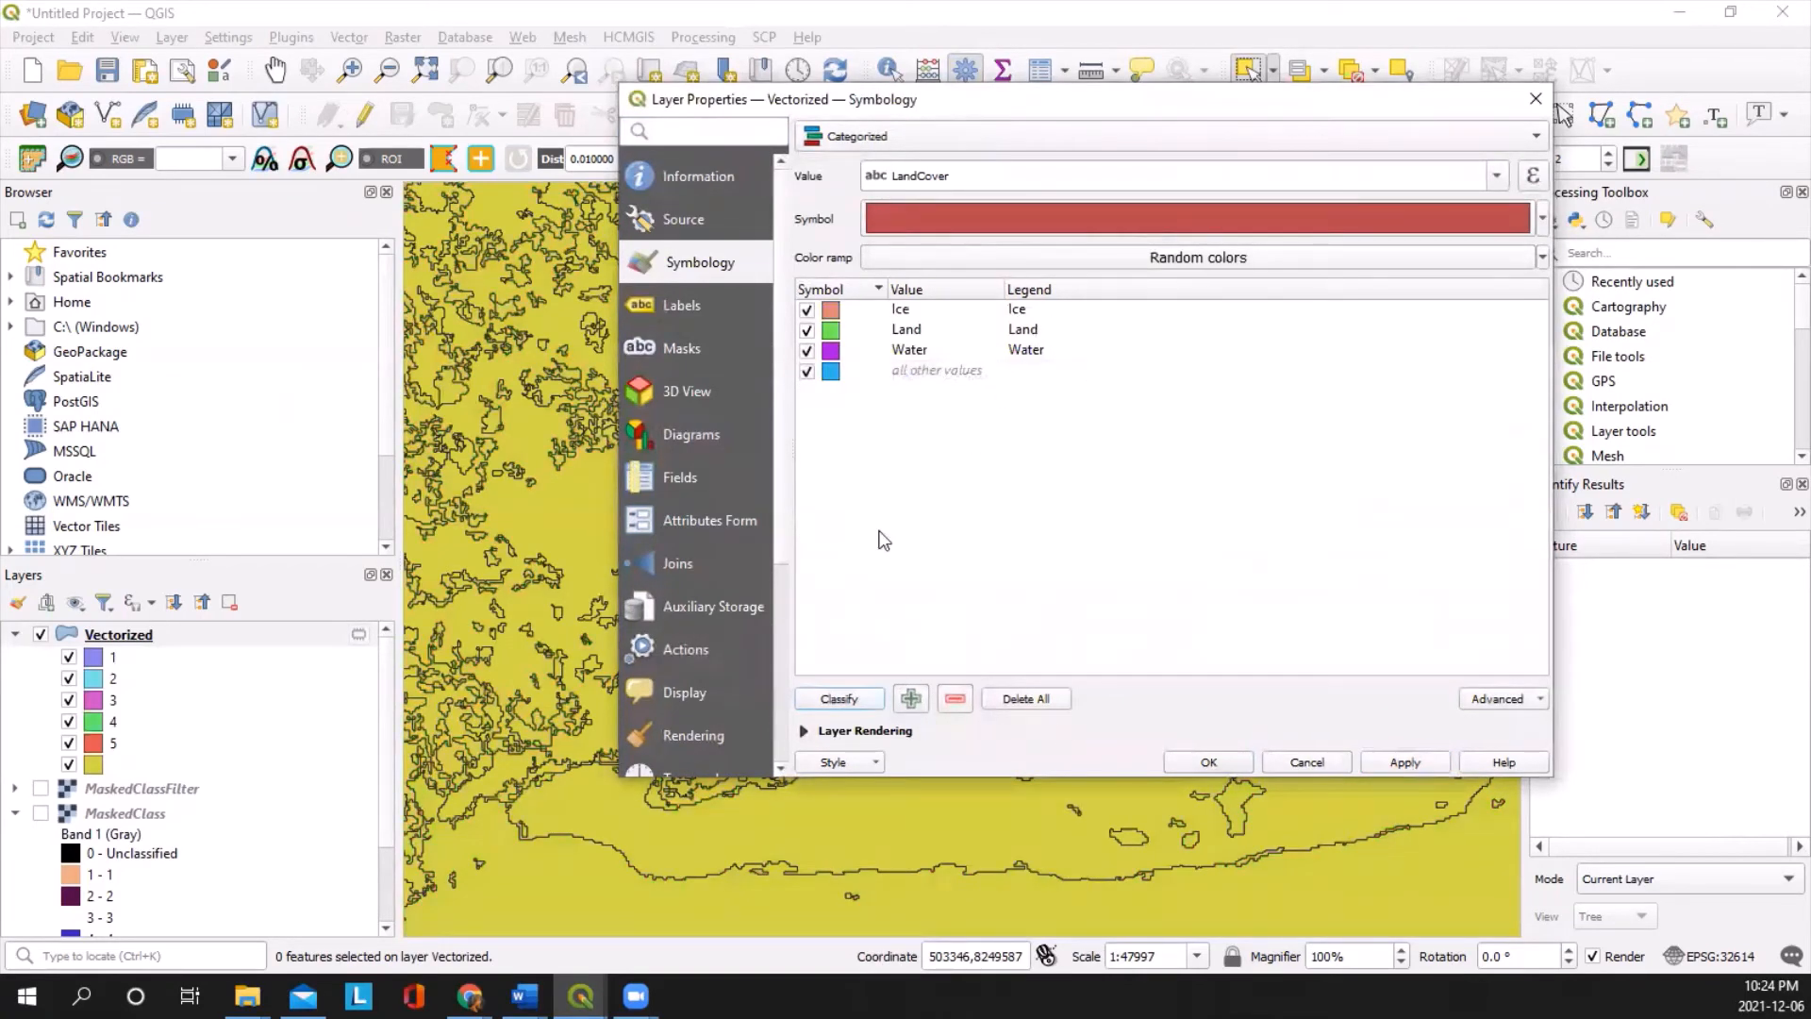
left_click(1415, 761)
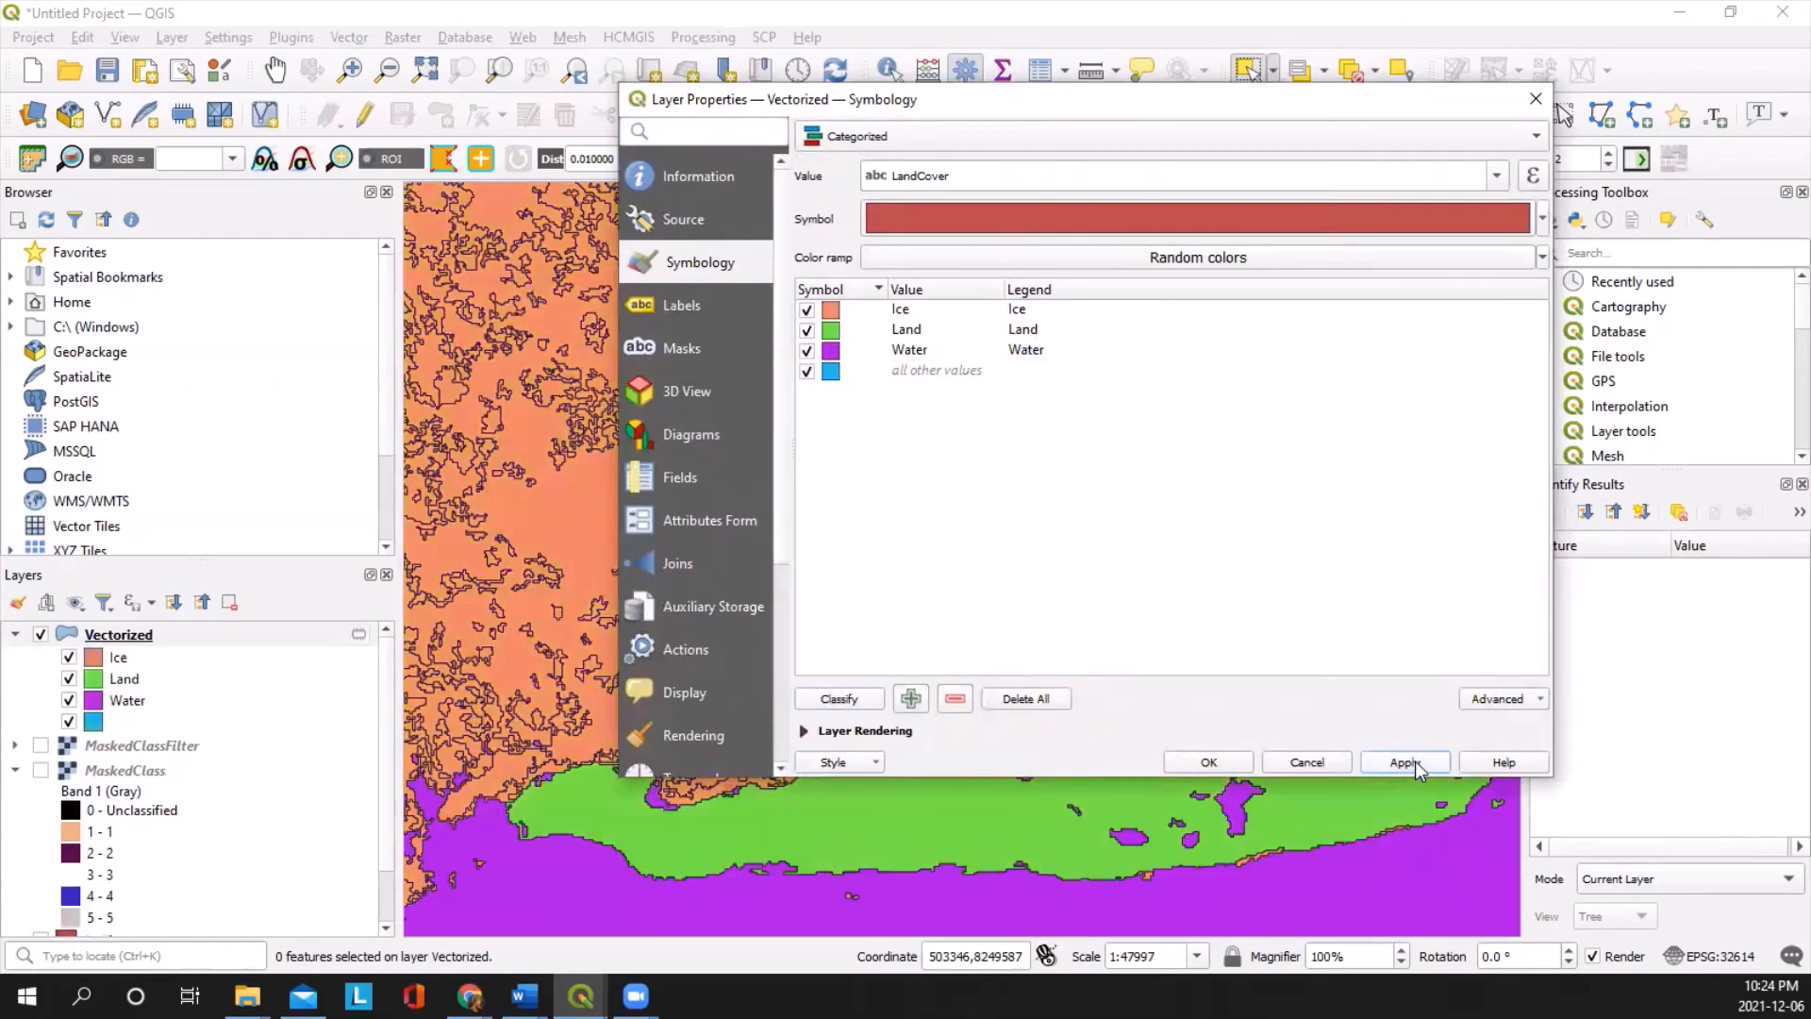
left_click(1187, 761)
Step: Examine the Ice, Land and Water polygons across the clipped area, including the many small ice polygons around the land
scroll(1191, 768, "down", 1)
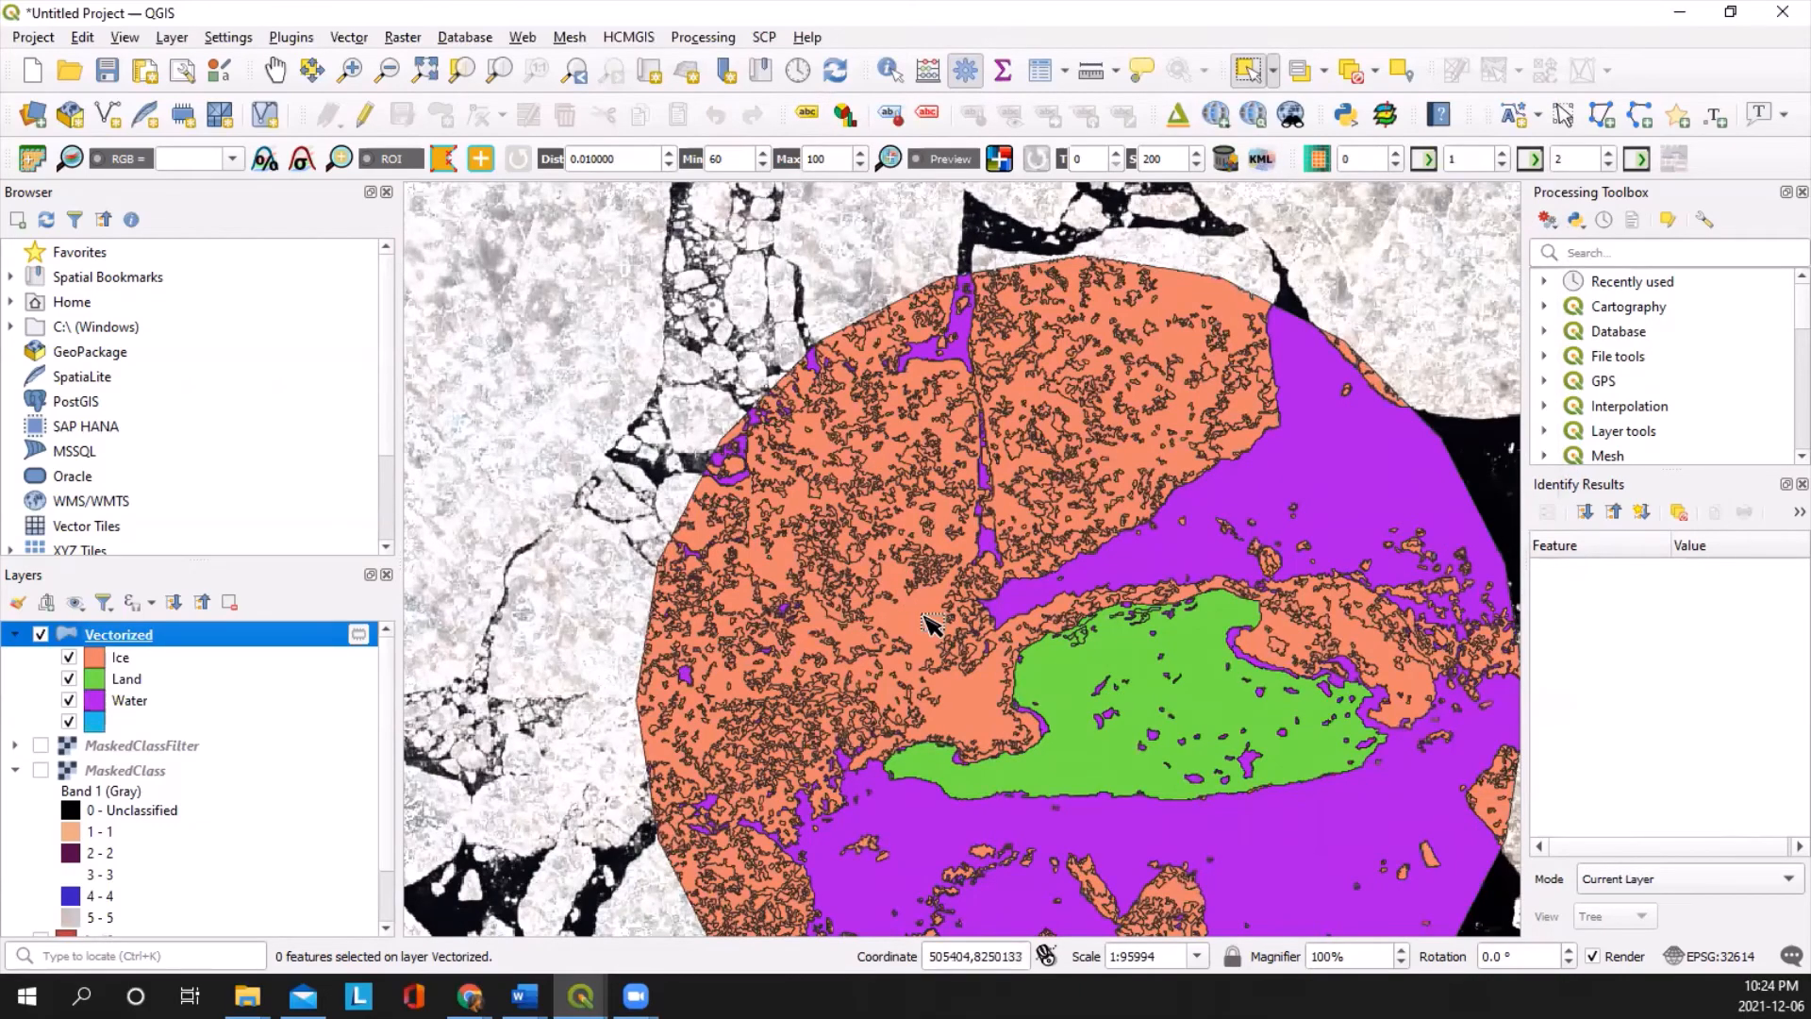
scroll(882, 585, "up", 1)
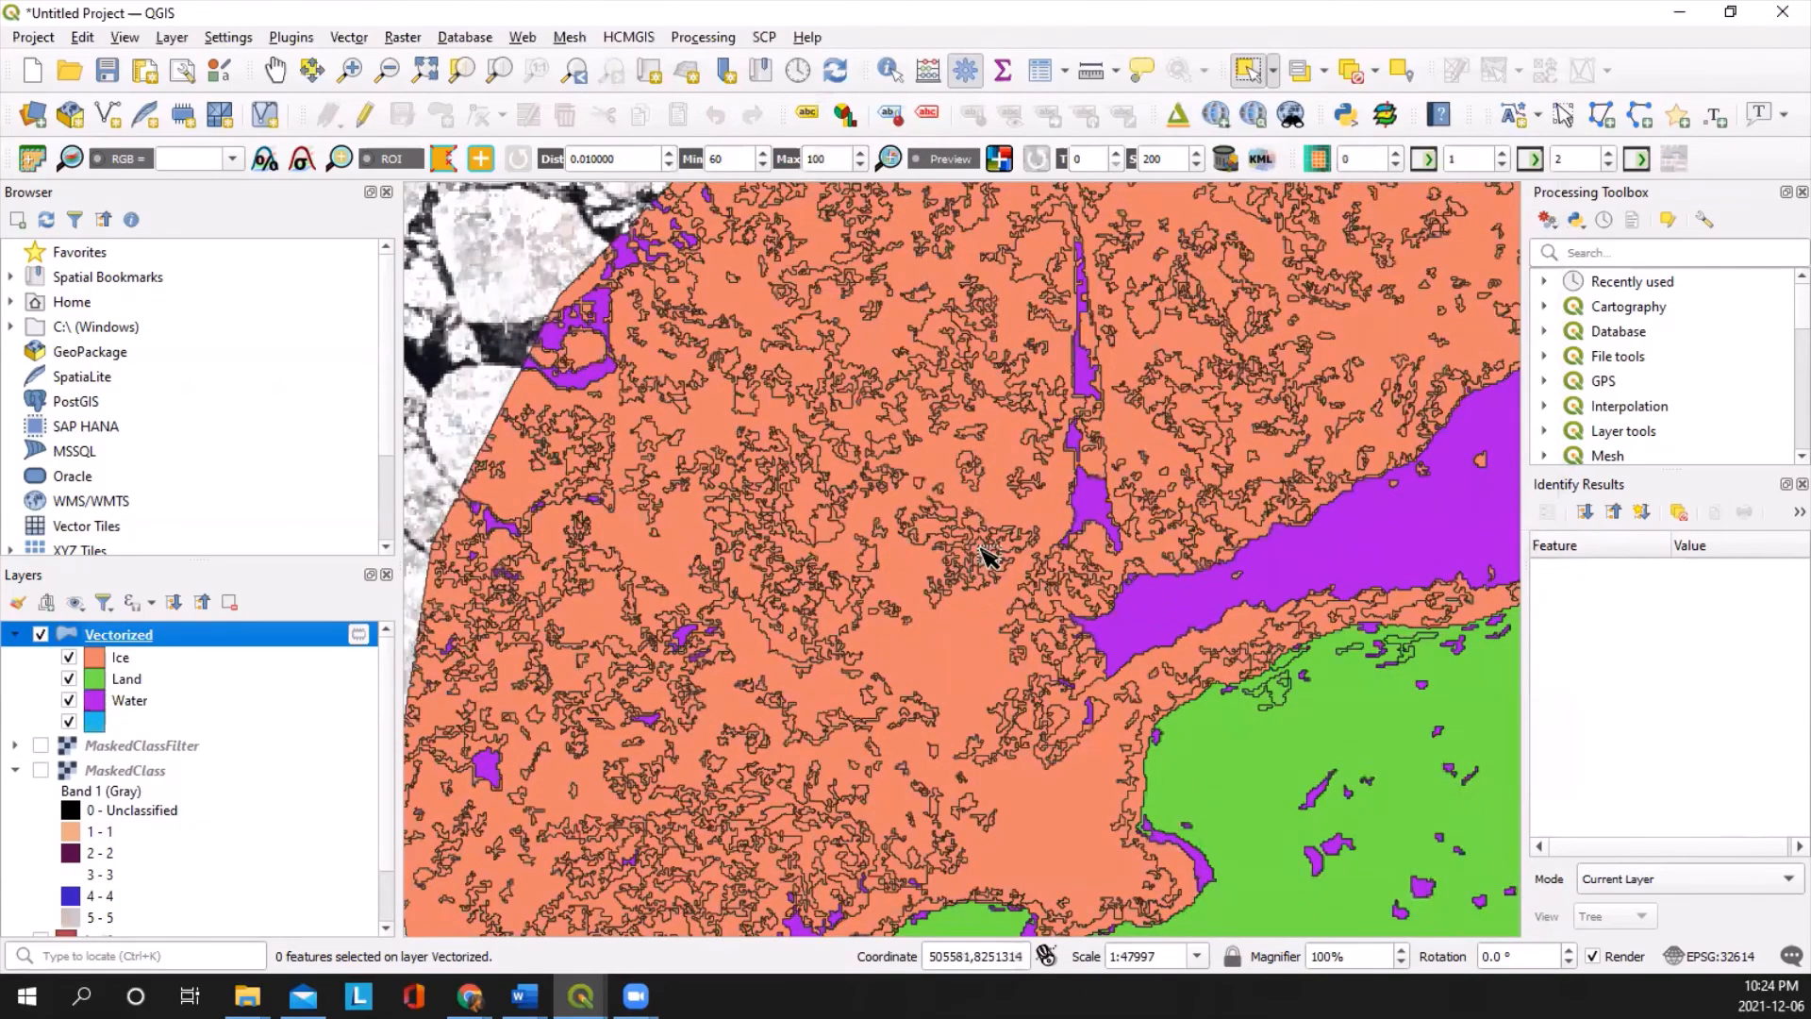
scroll(952, 467, "down", 1)
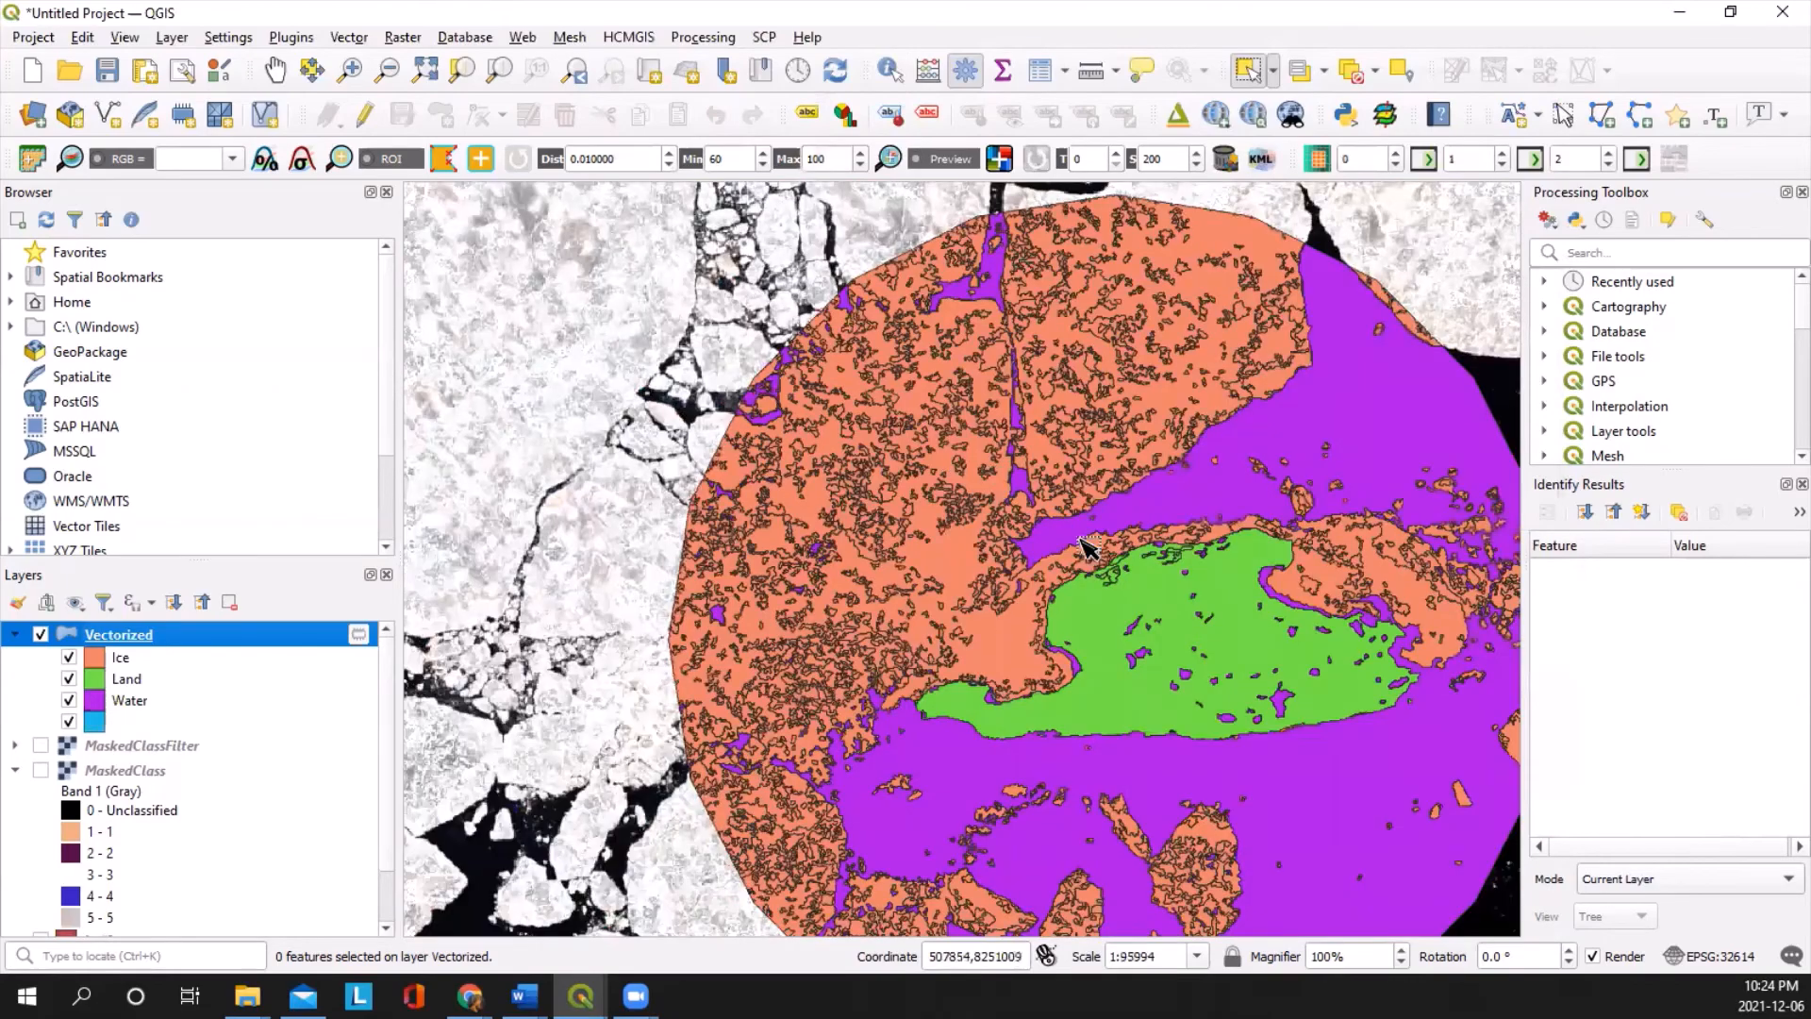
scroll(849, 415, "down", 1)
scroll(953, 500, "up", 1)
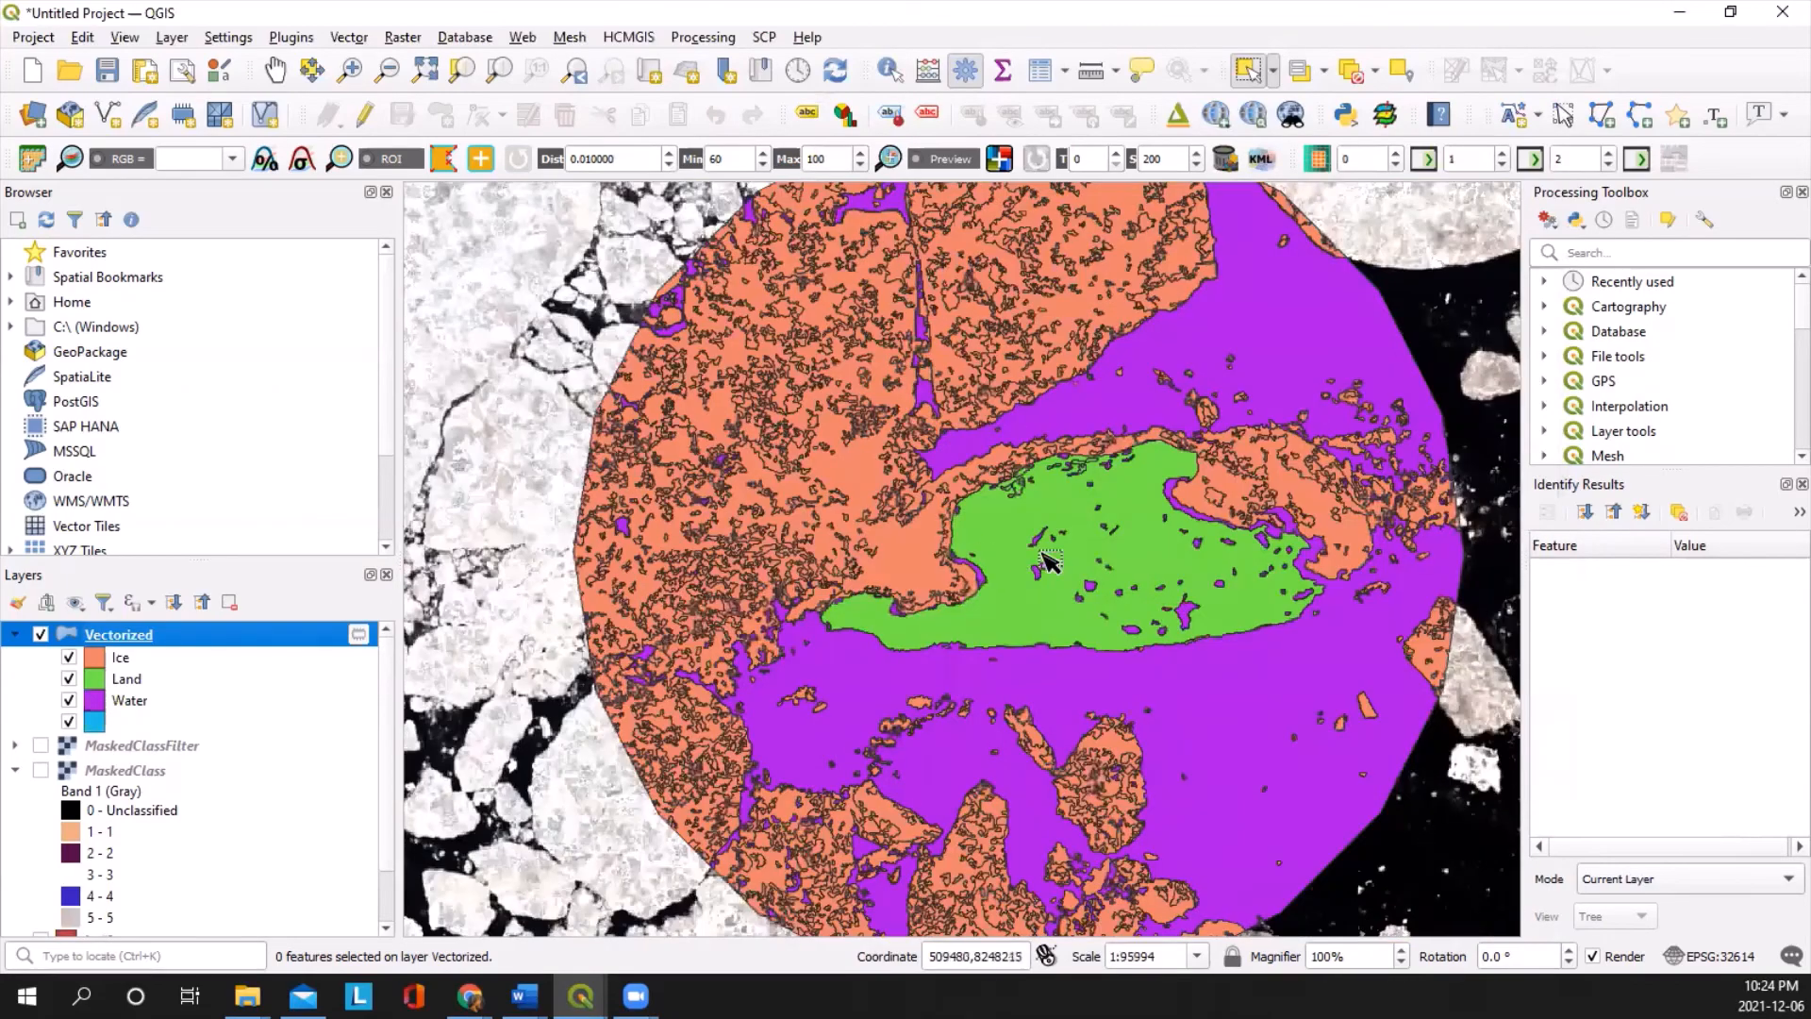
scroll(934, 590, "up", 1)
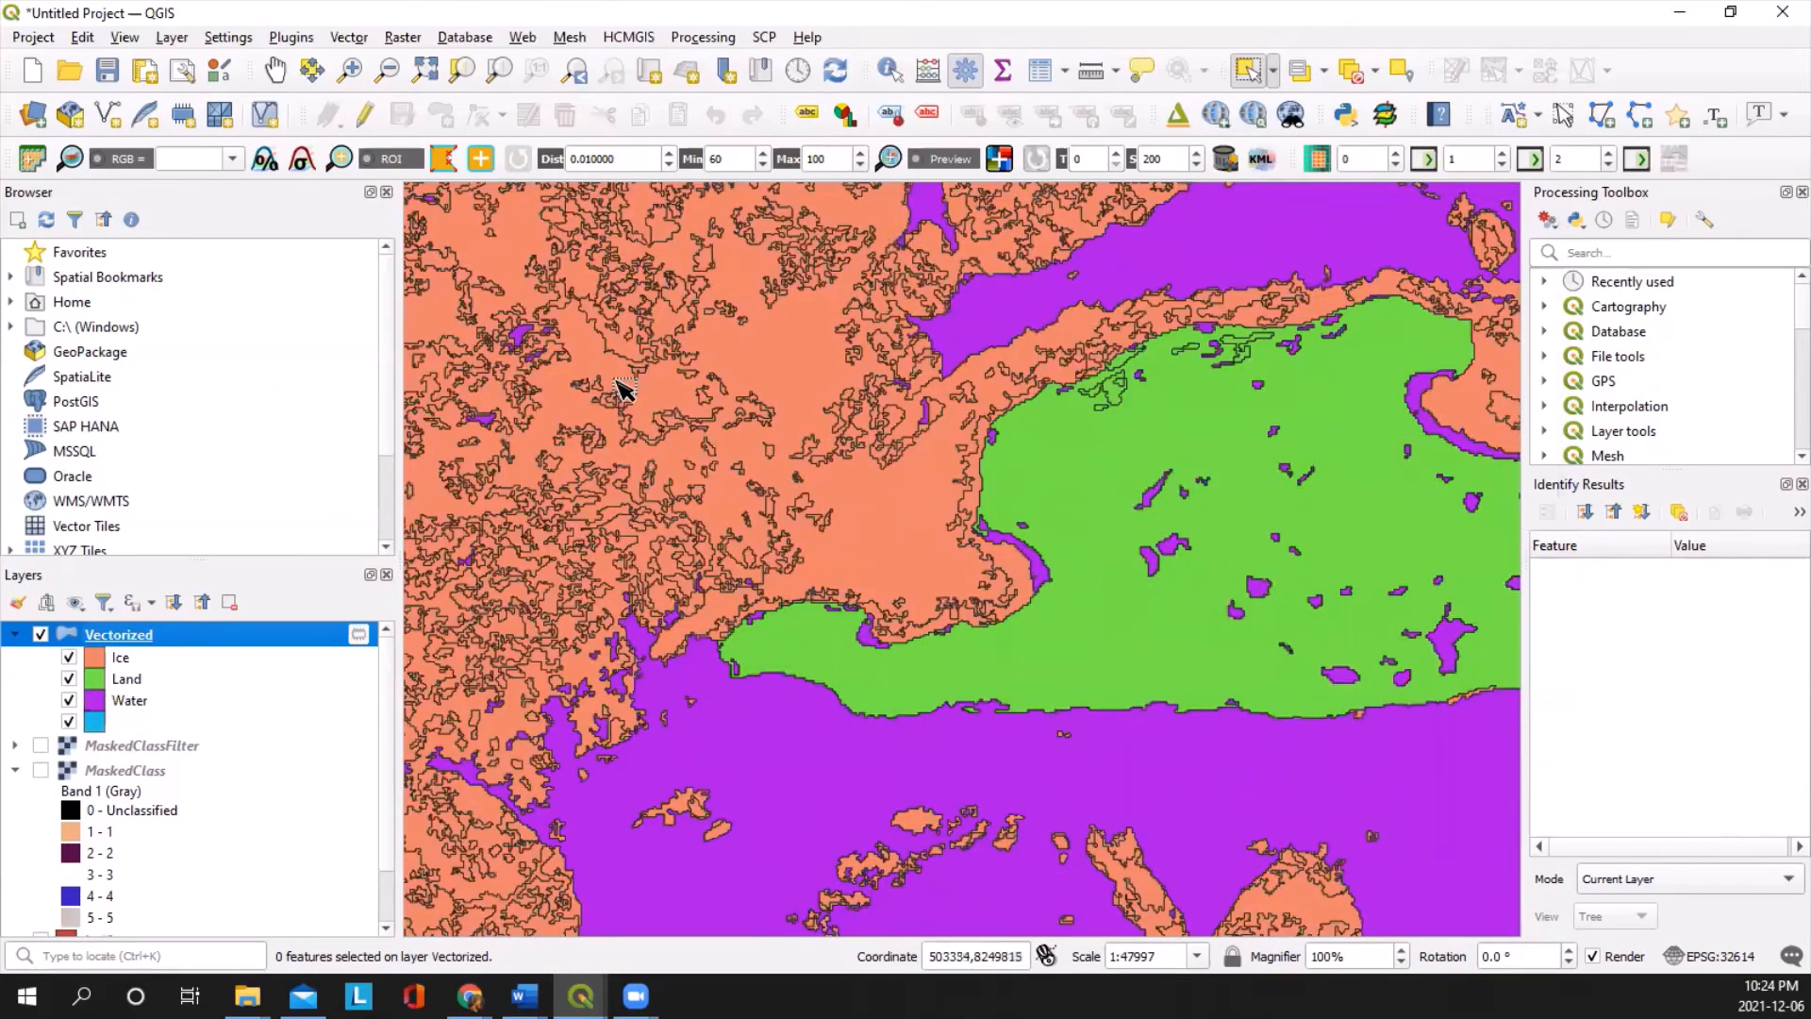
scroll(627, 389, "down", 1)
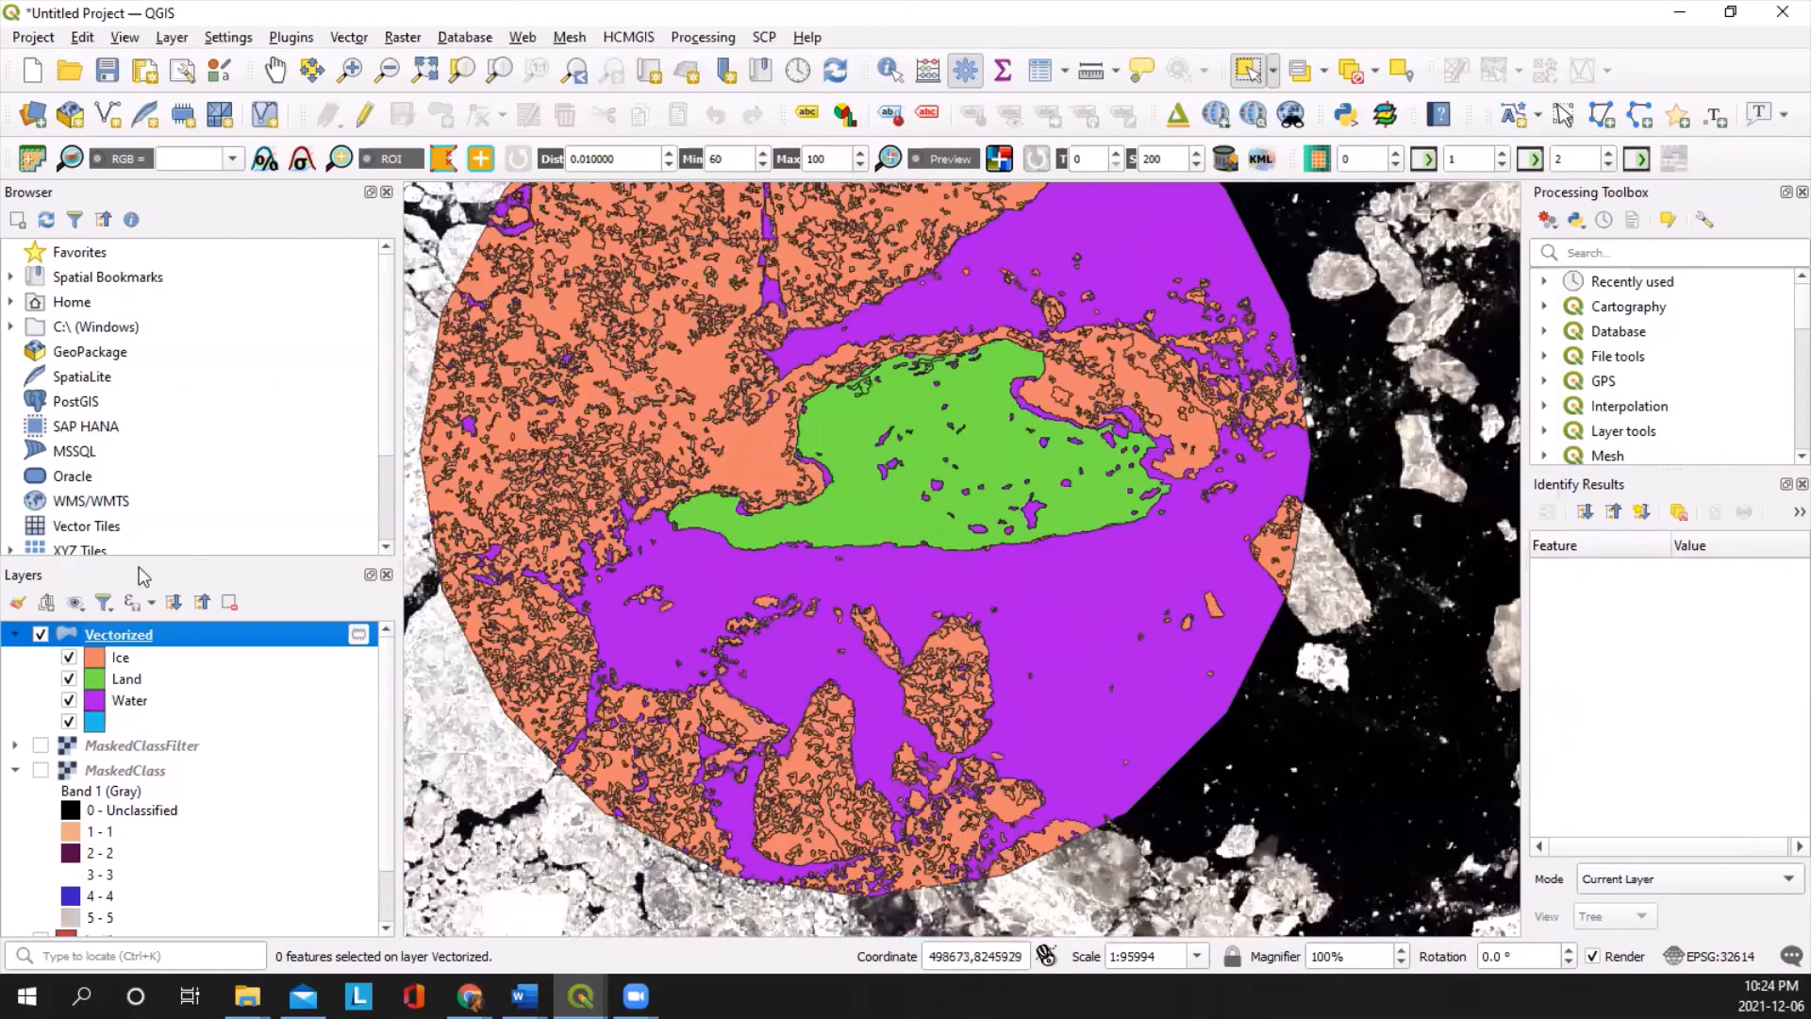
double_click(119, 635)
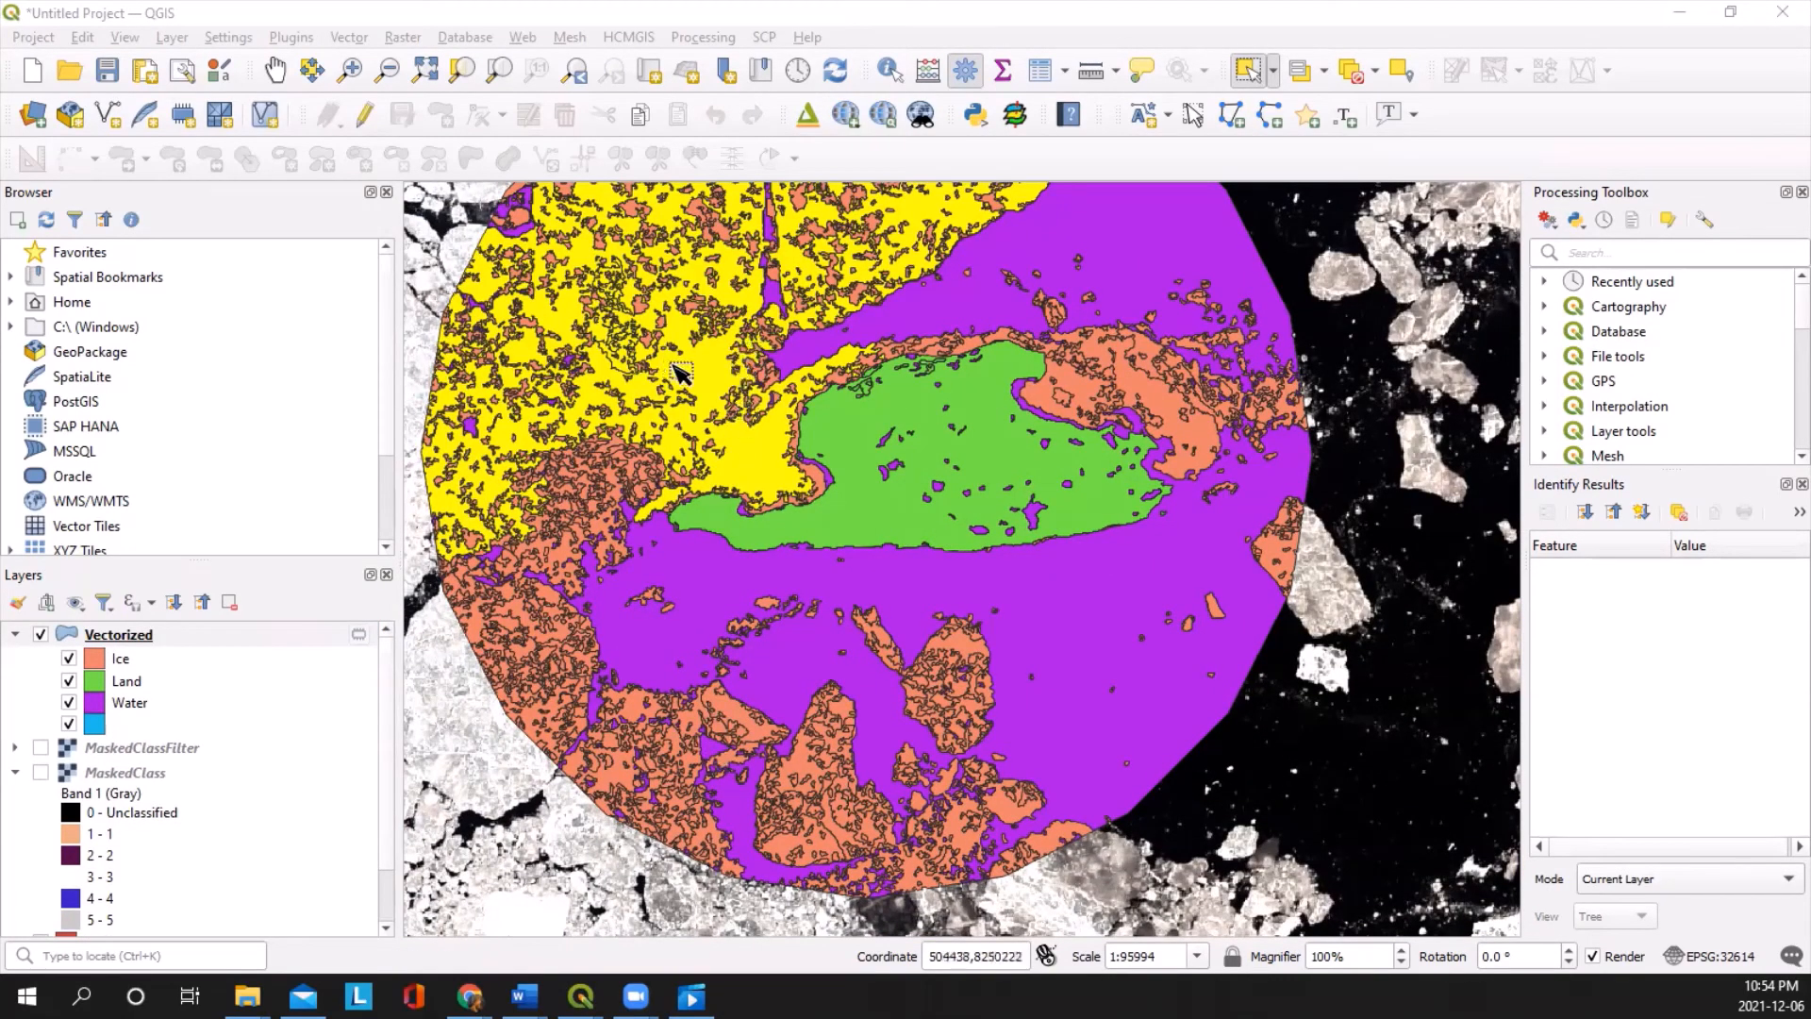
Step: Clear the selection, select a block of ice polygons northwest of the land, and start editing the Vectorized layer
left_click(1352, 72)
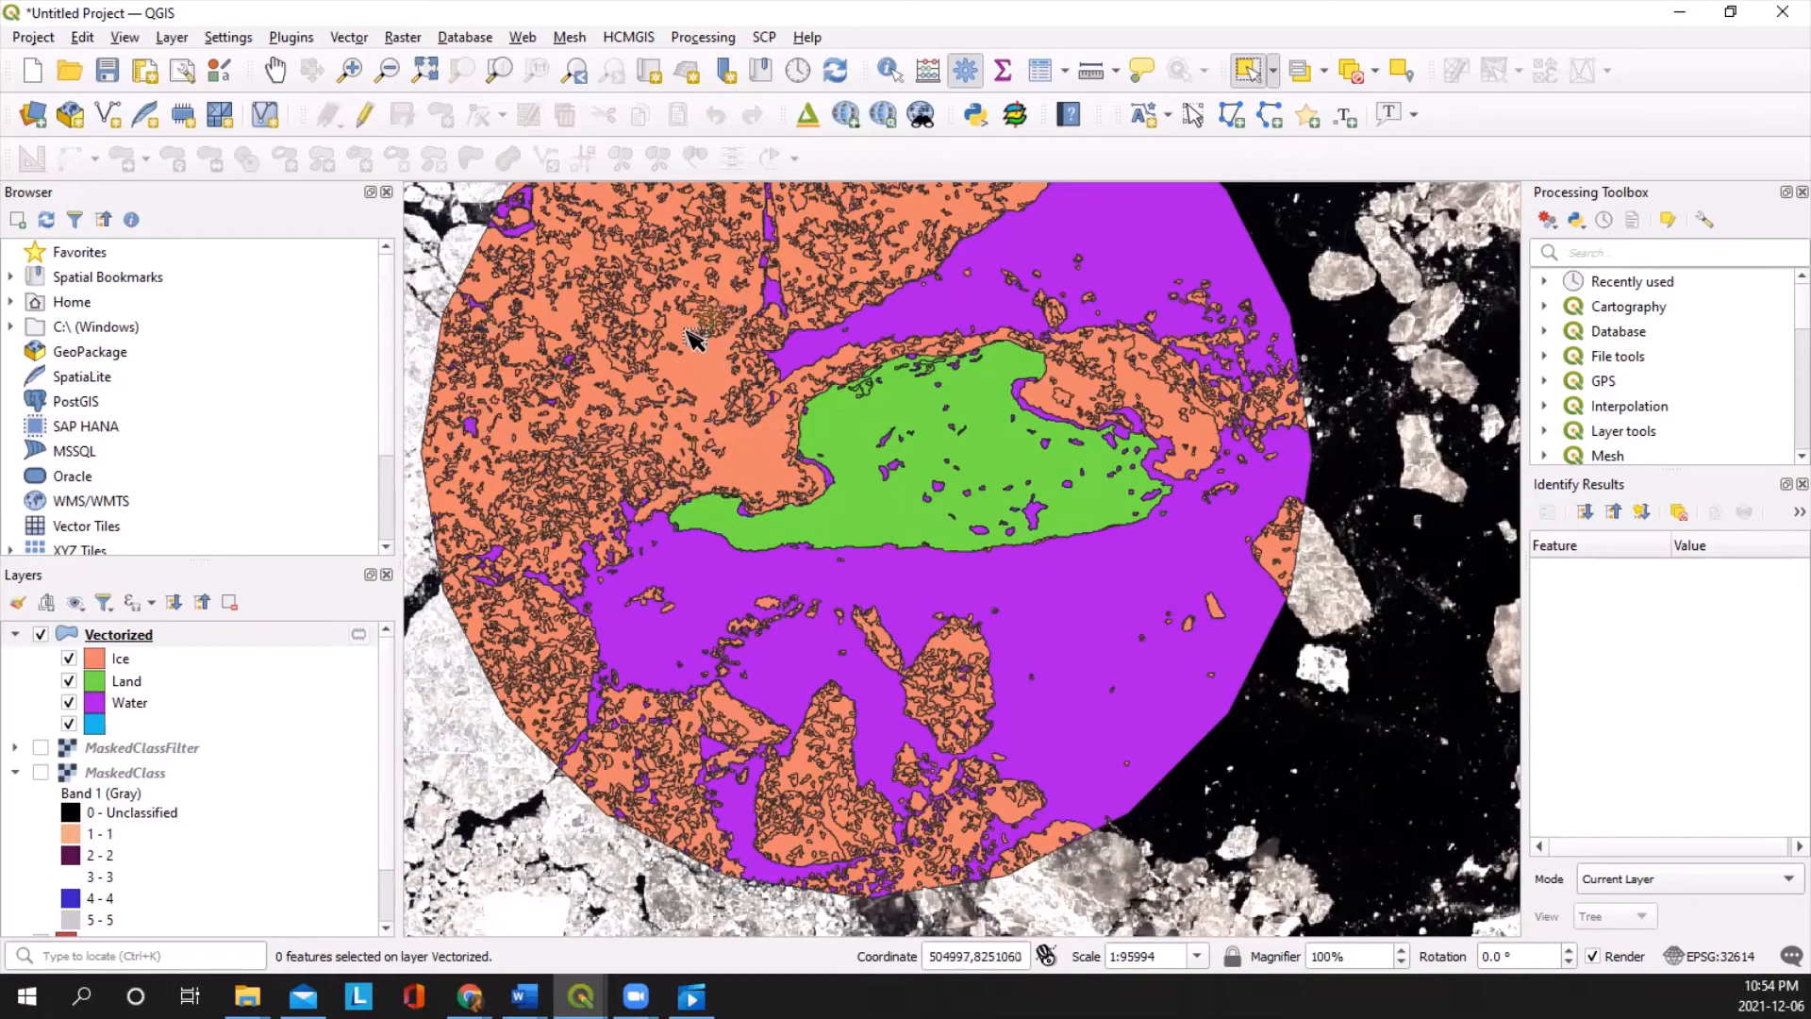
left_click(636, 427)
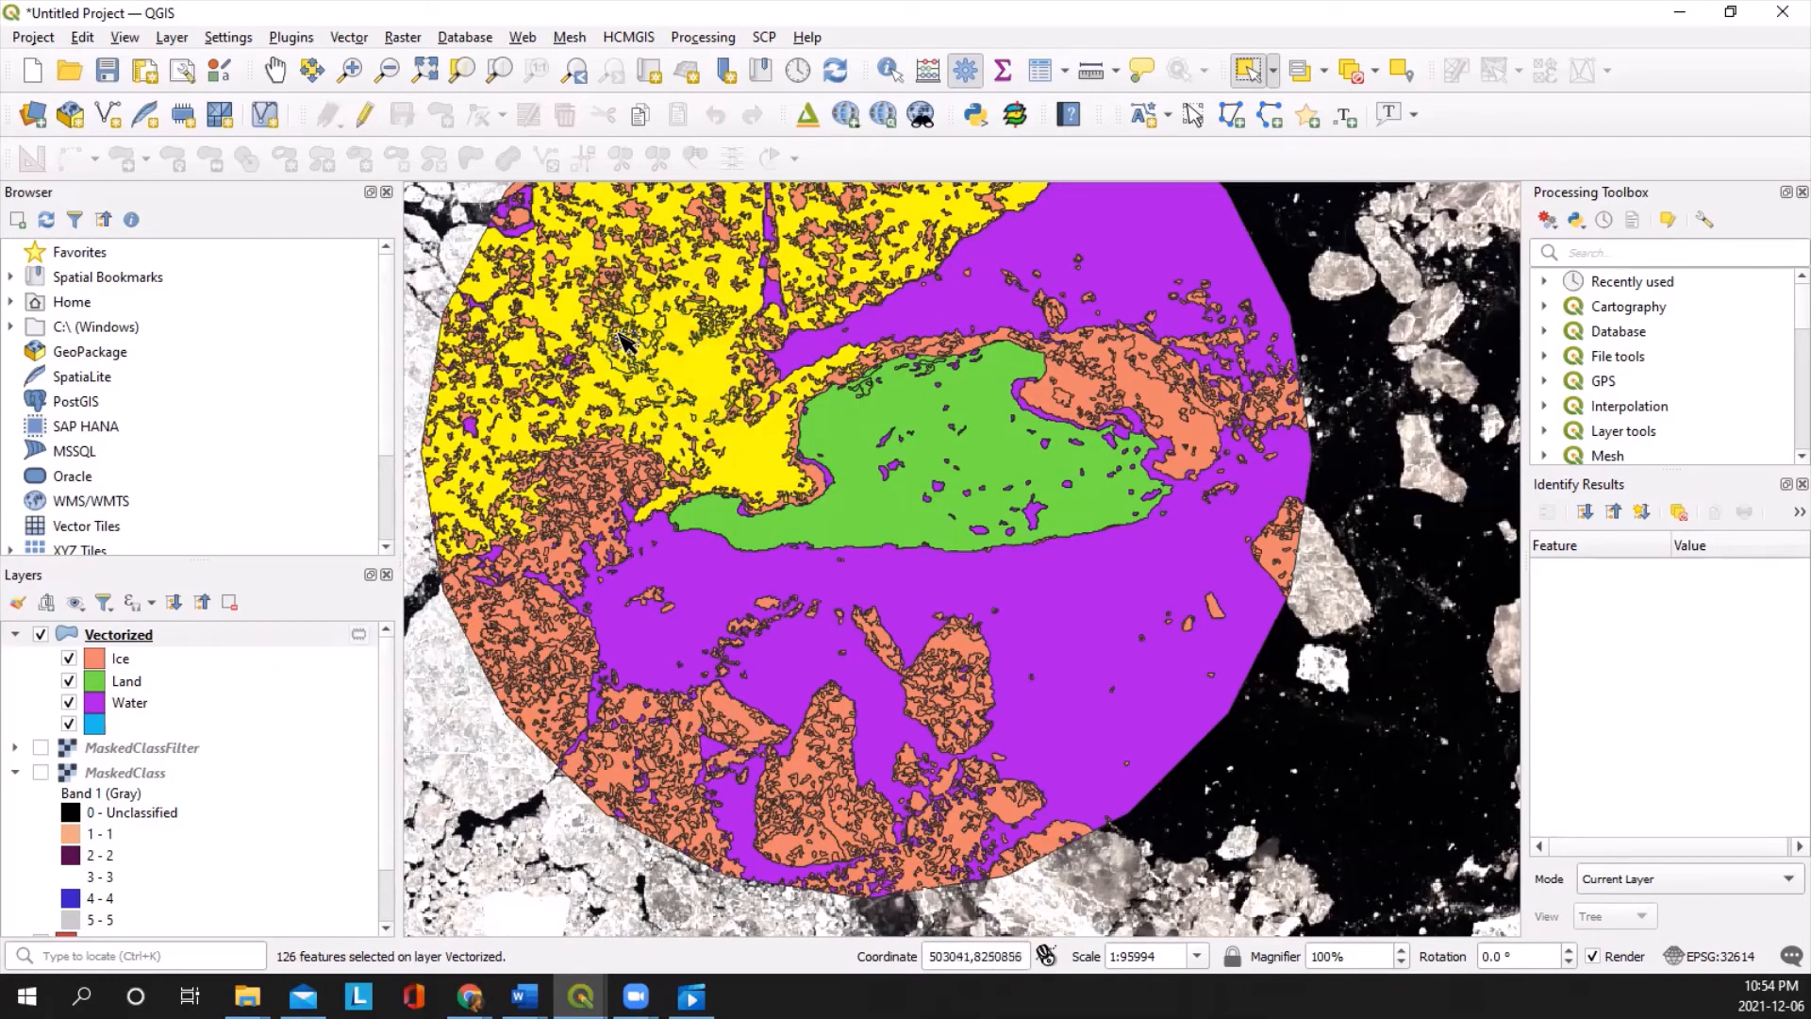
left_click(369, 113)
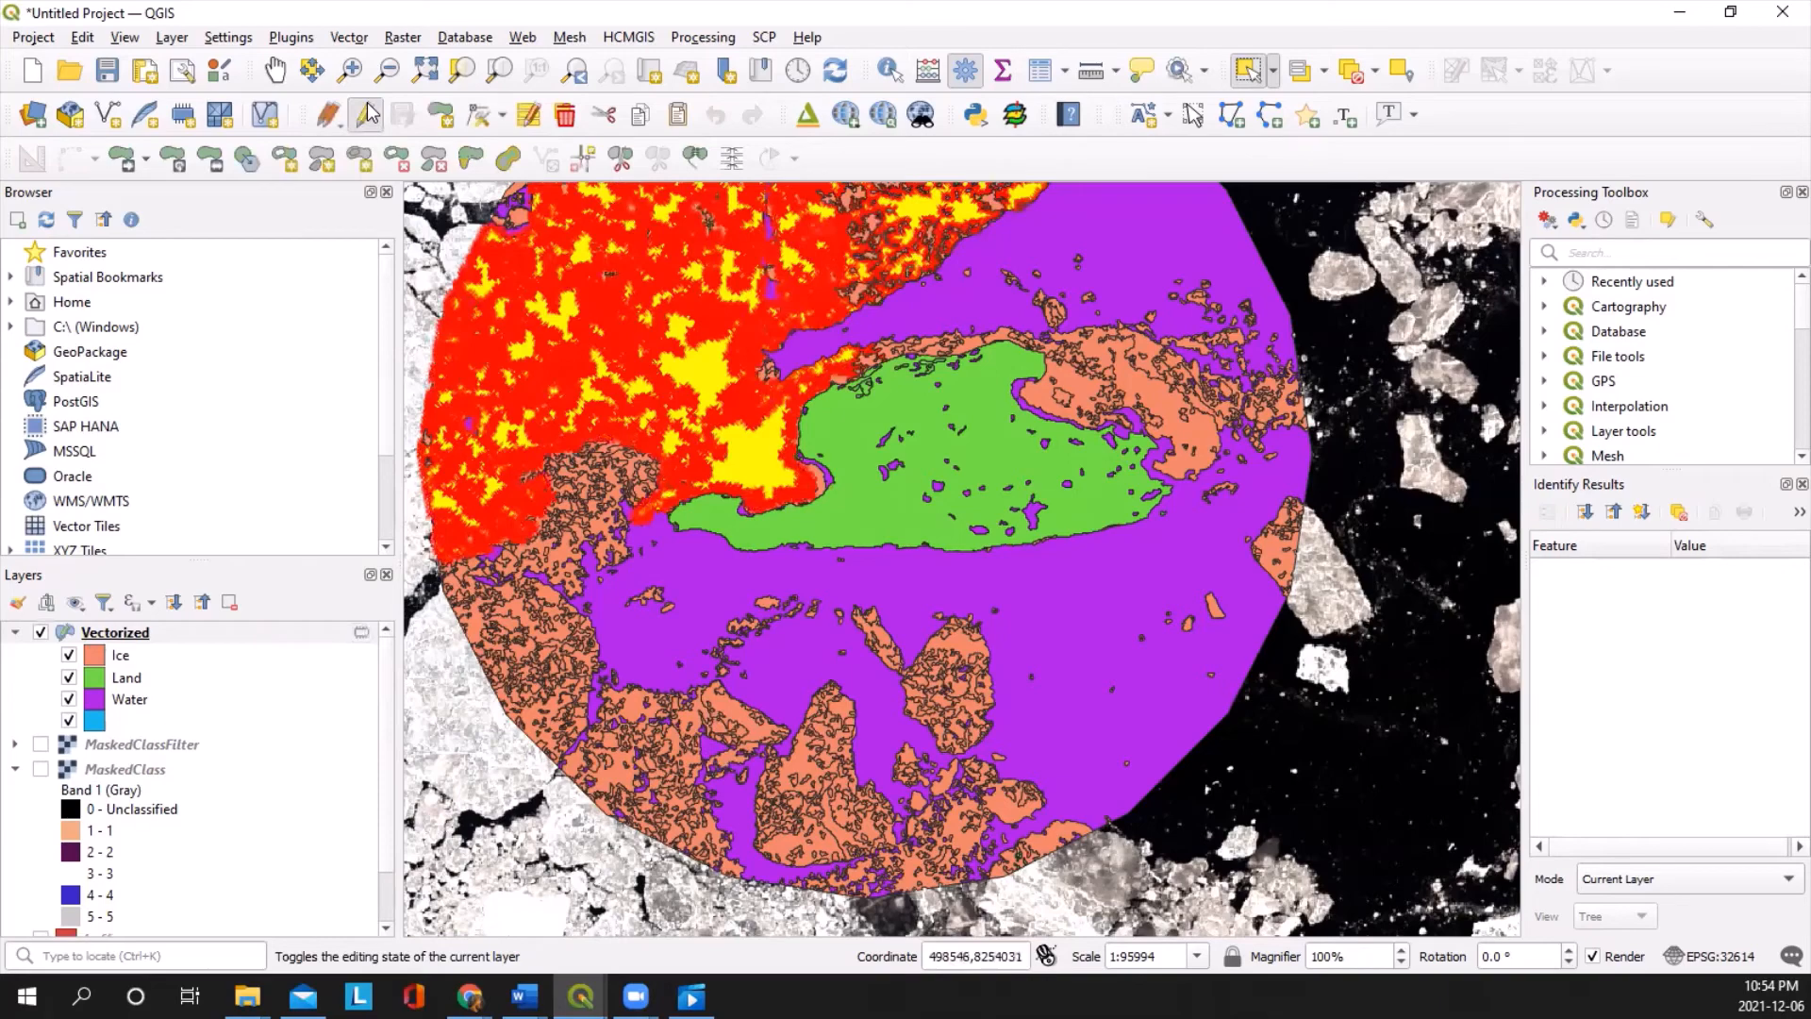
Step: Hide the Advanced Digitizing Toolbar and display it again
right_click(992, 162)
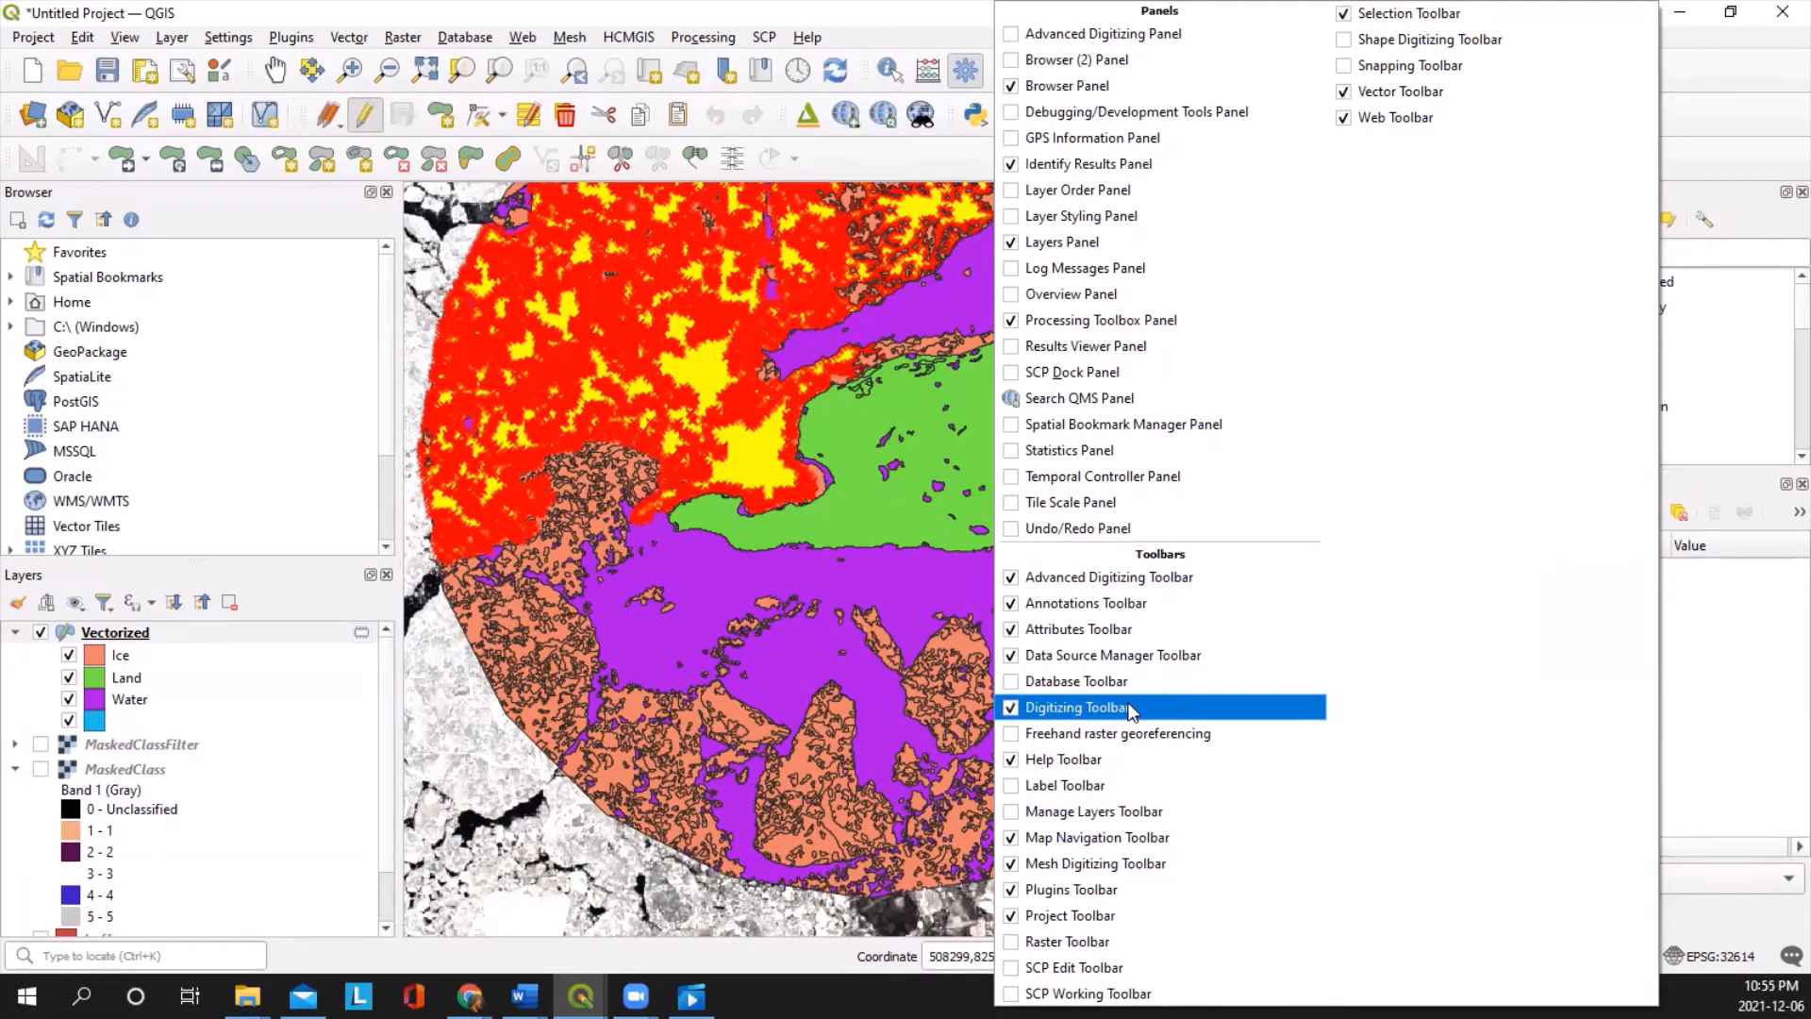
left_click(1012, 593)
right_click(1550, 120)
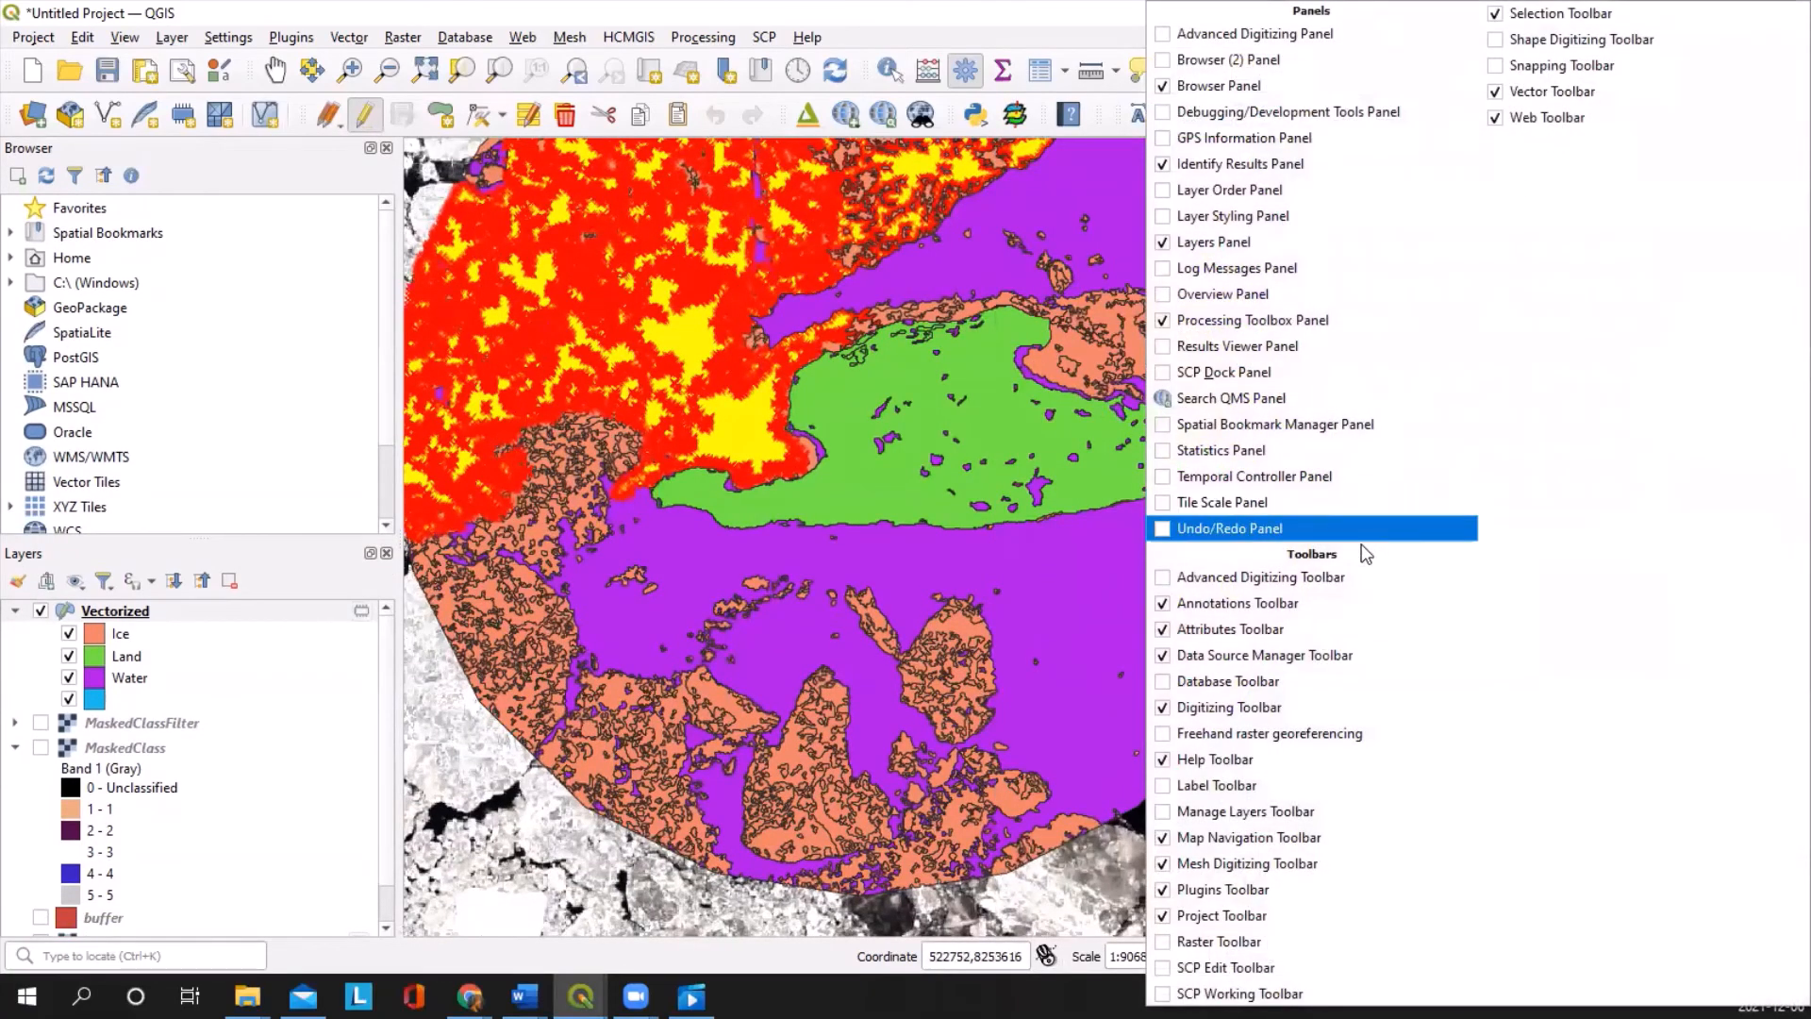
left_click(1179, 575)
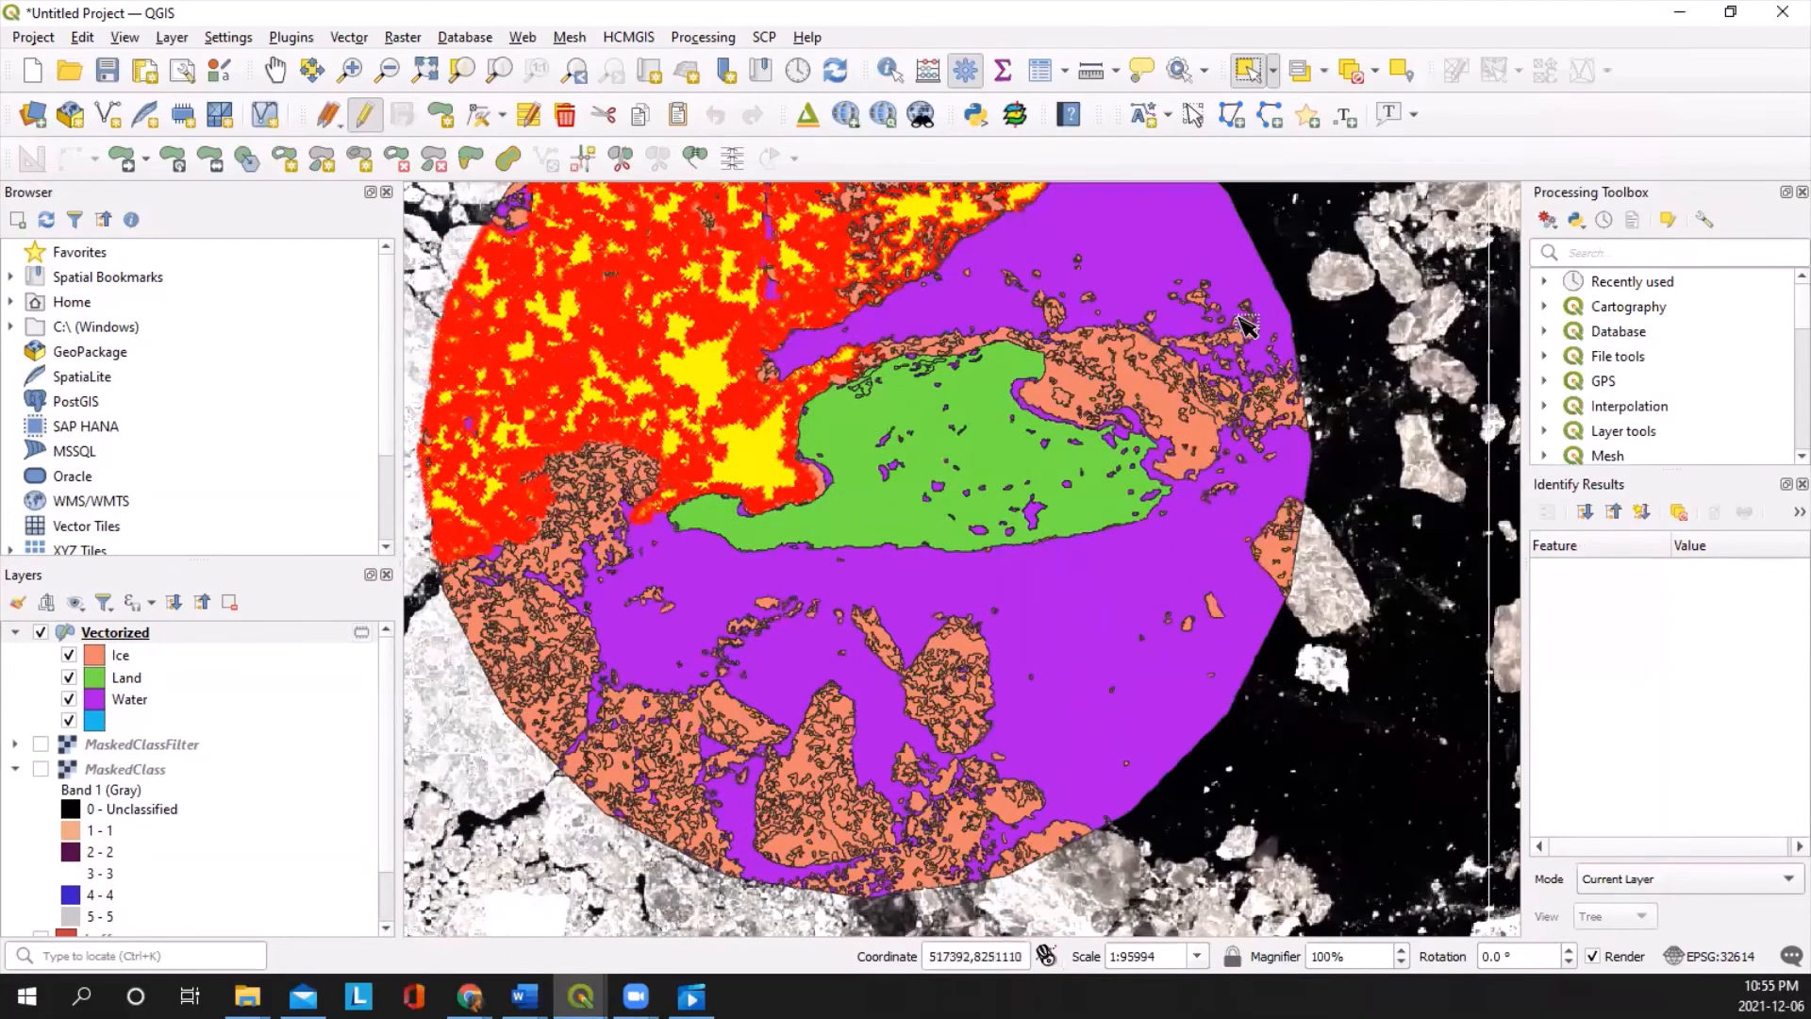
Step: Merge the selected ice polygons into one feature, keeping the attributes of feature 1936 for DN, LandCover and Area
left_click(695, 160)
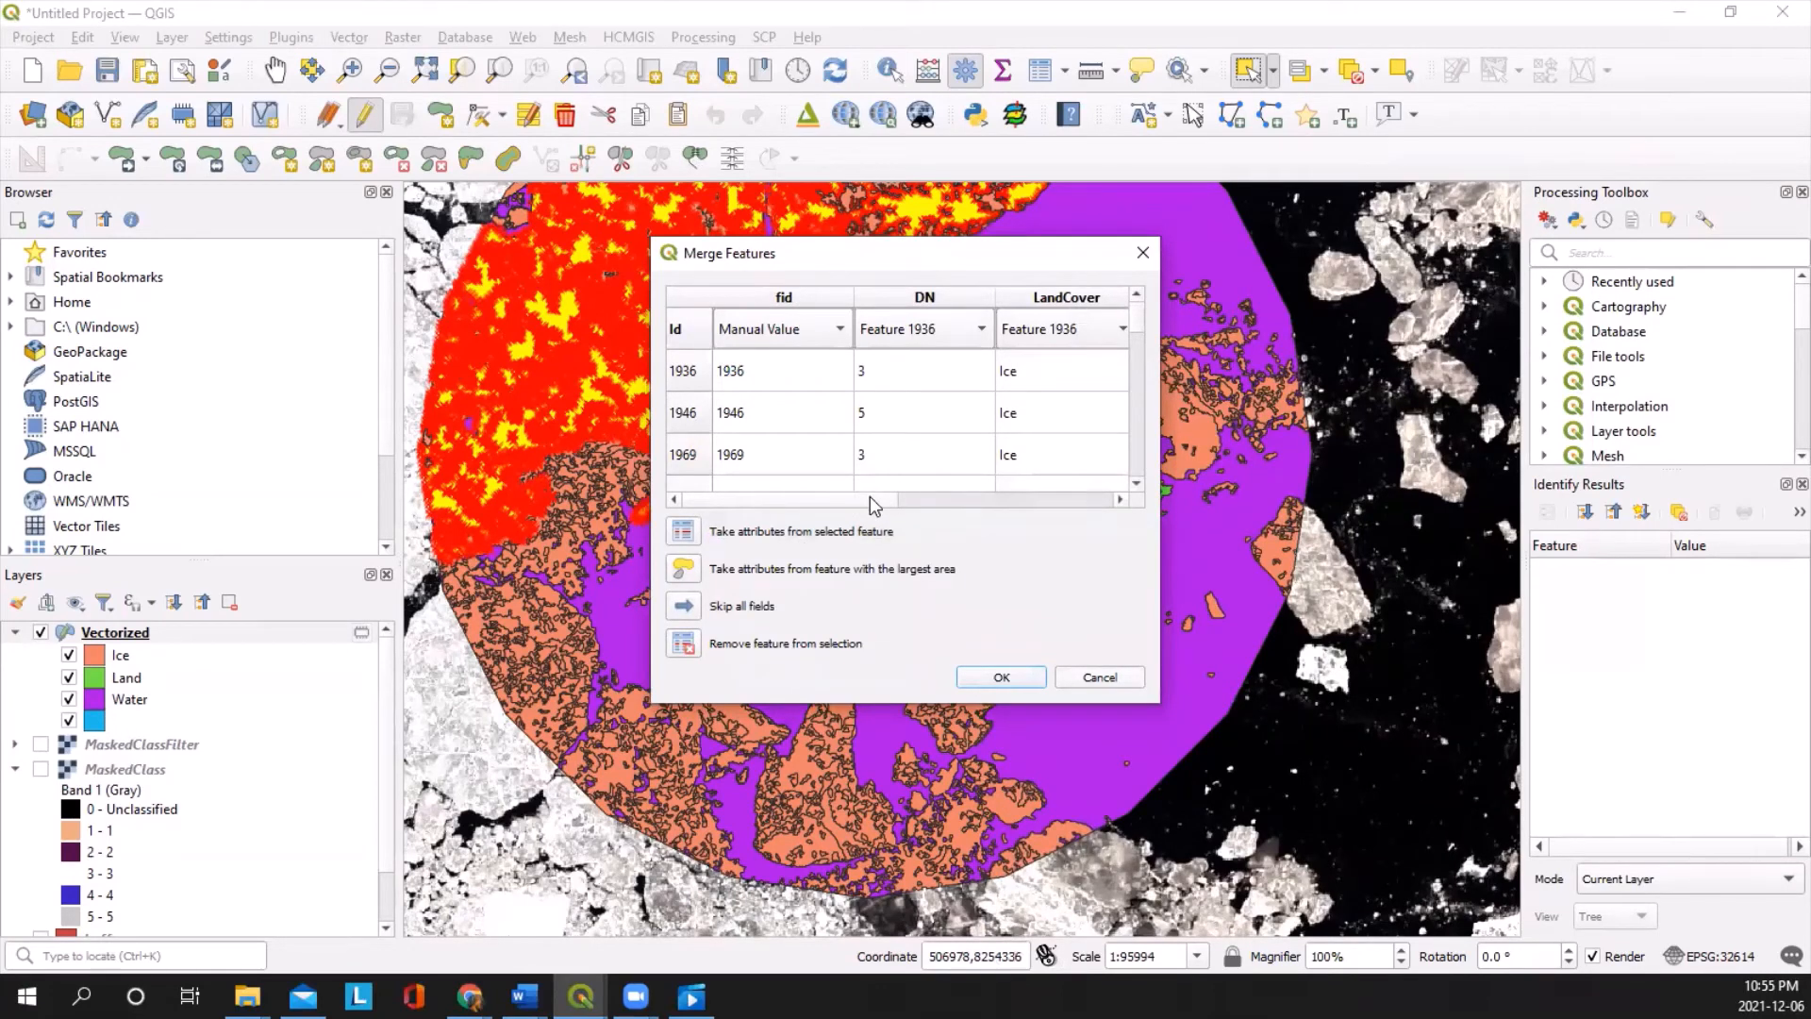
left_click_drag(870, 496, 909, 502)
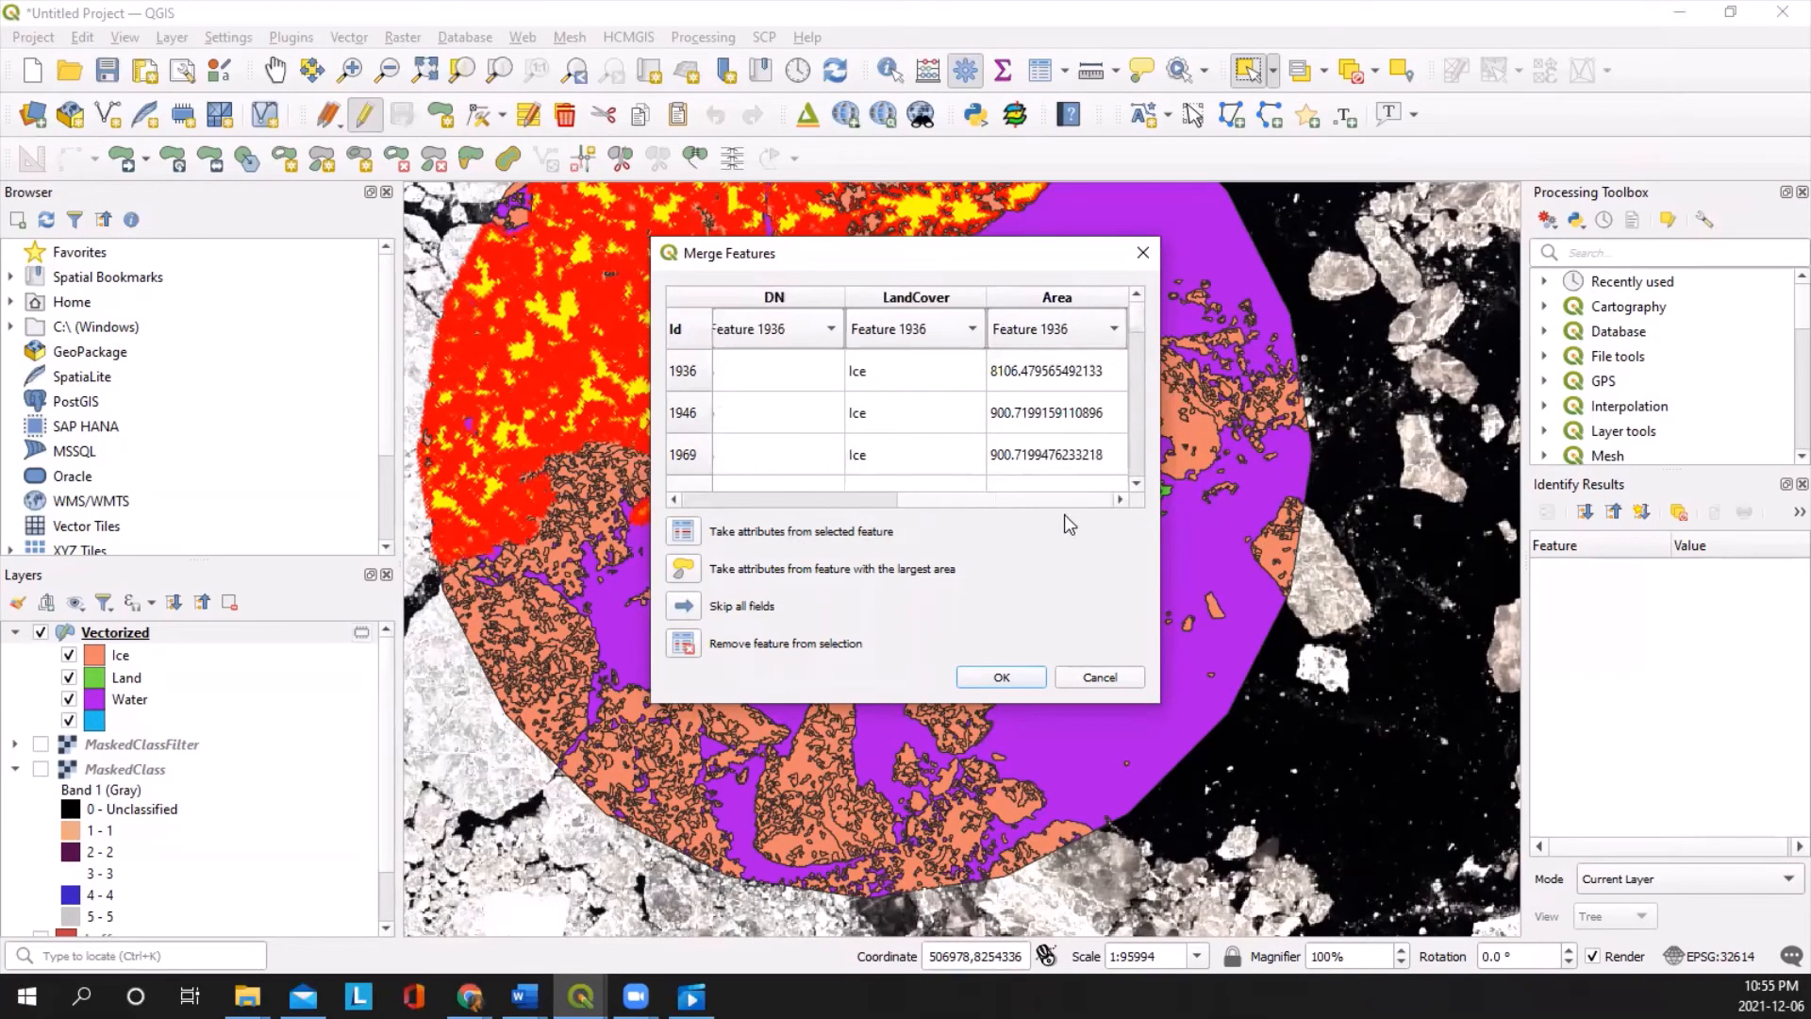
left_click(996, 679)
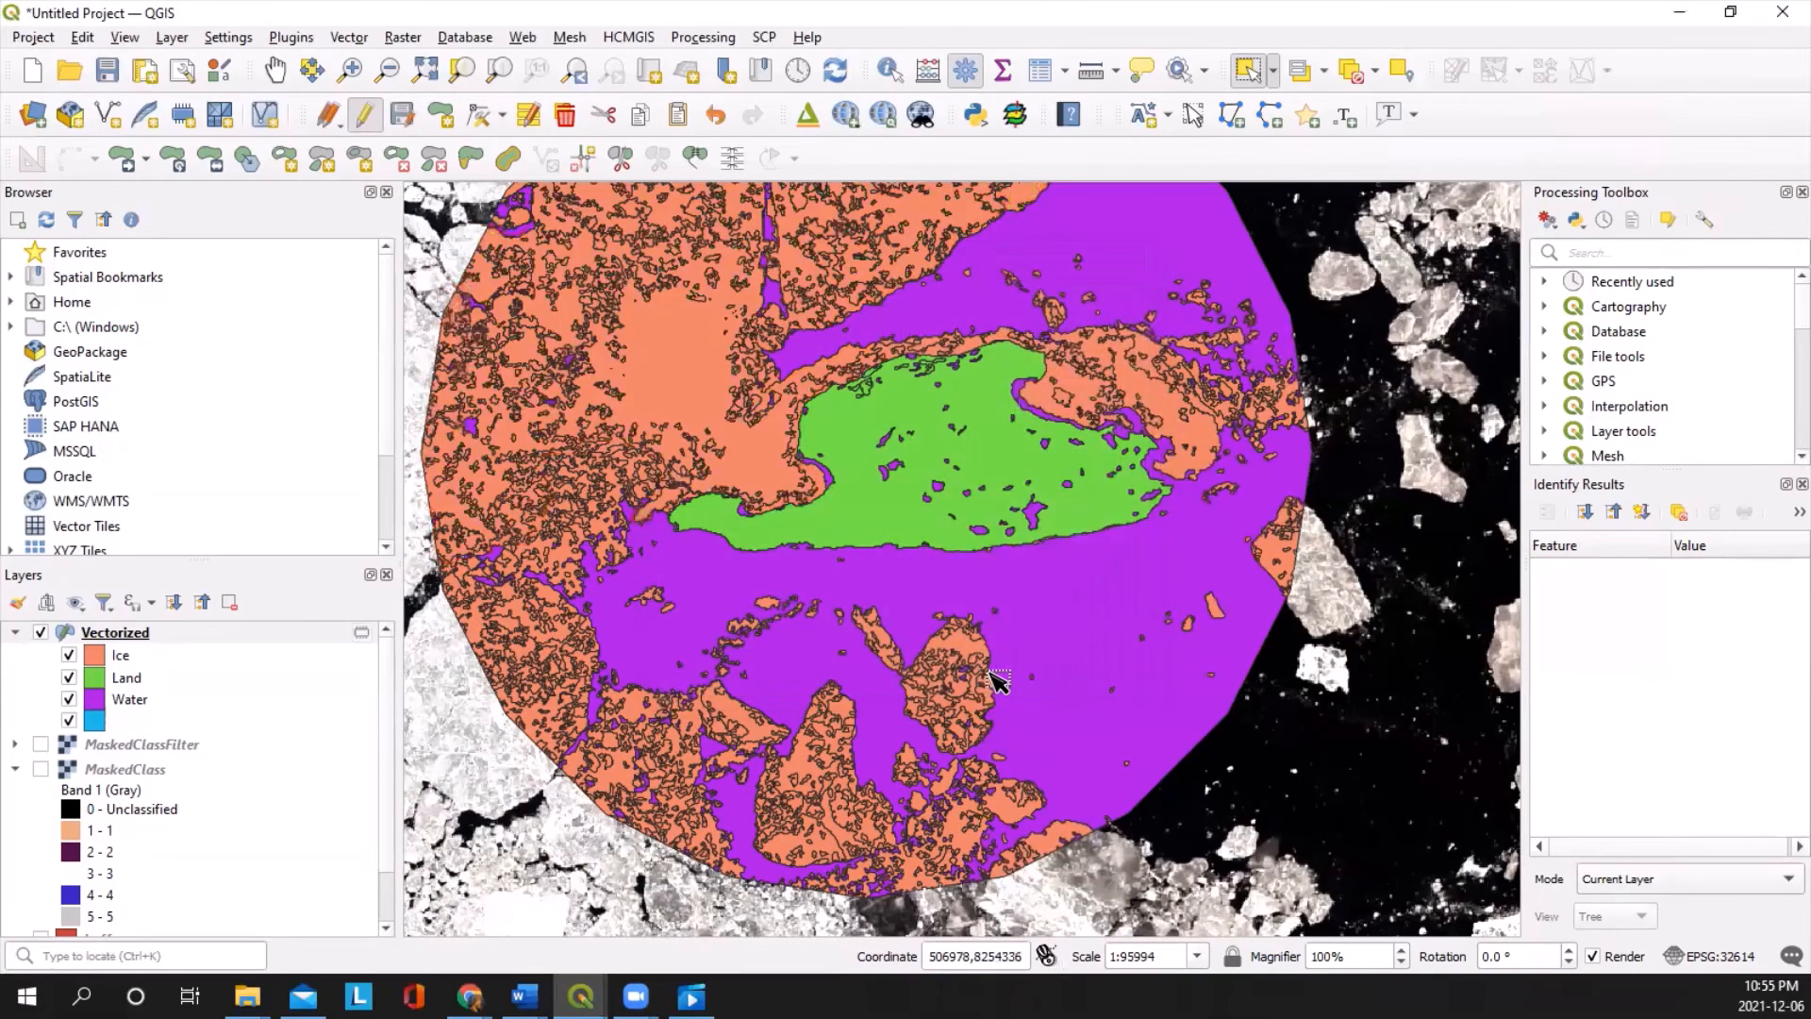
scroll(676, 336, "up", 1)
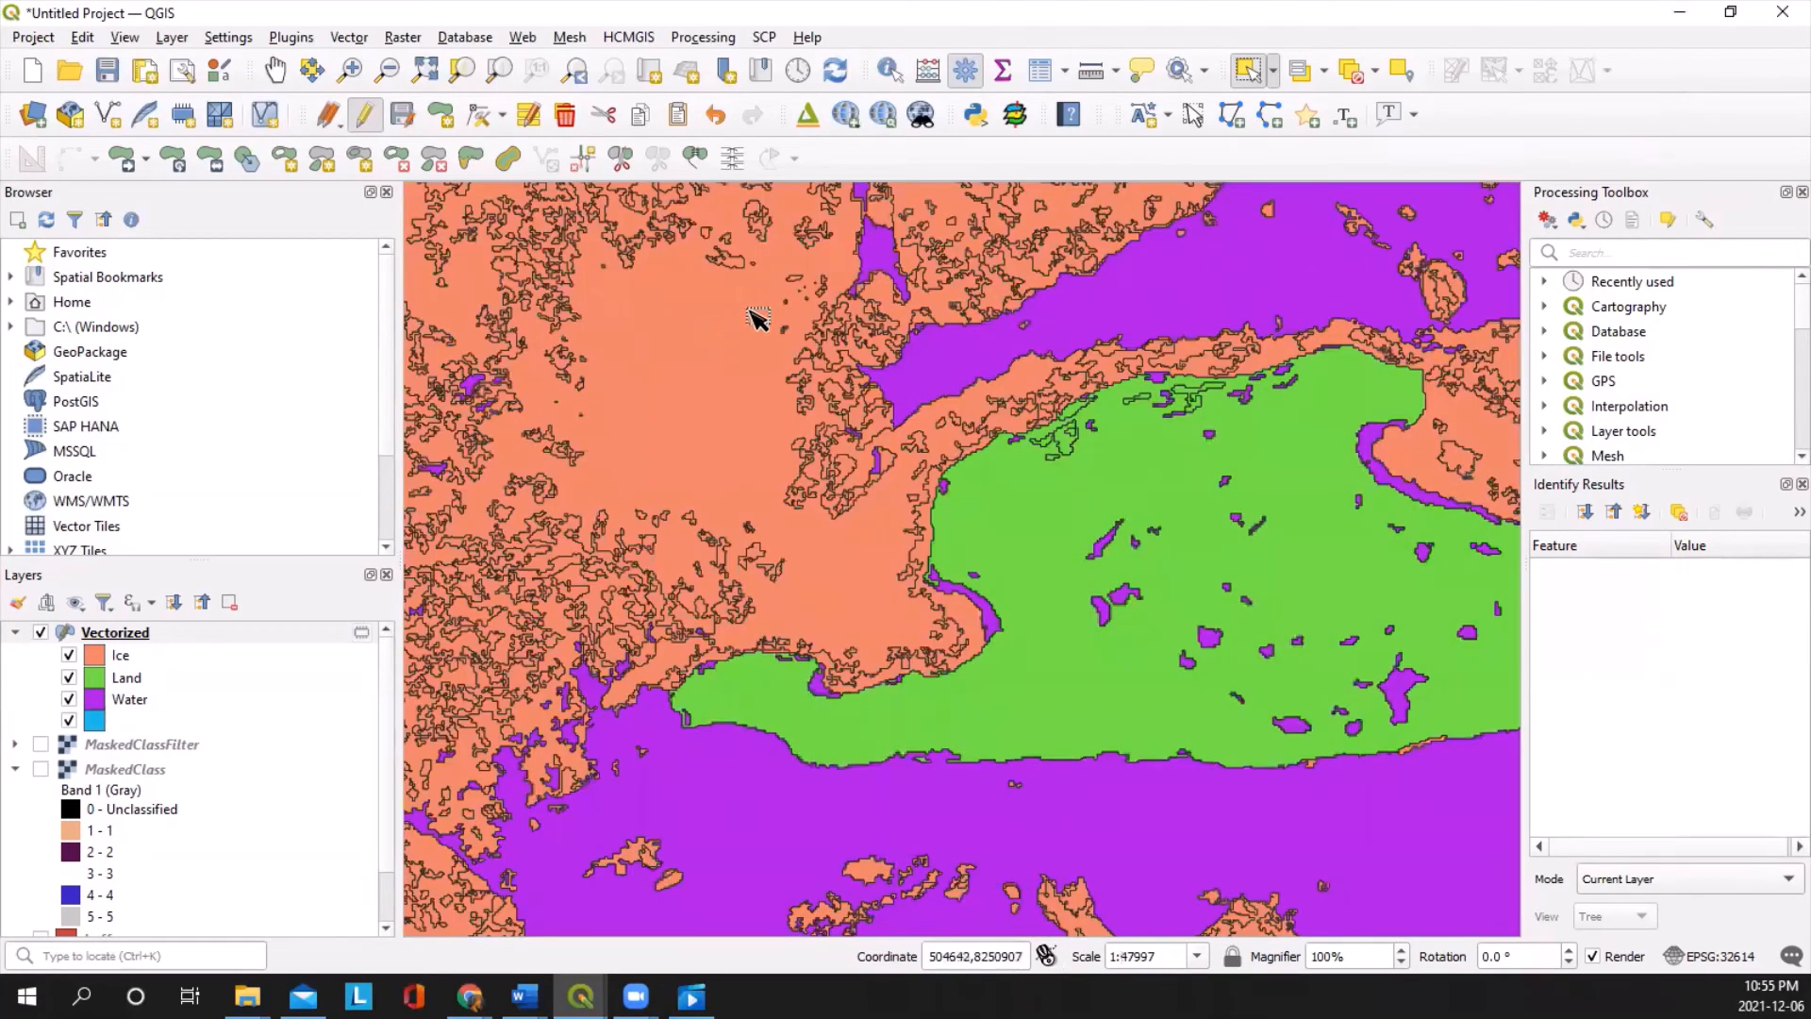
scroll(702, 382, "down", 2)
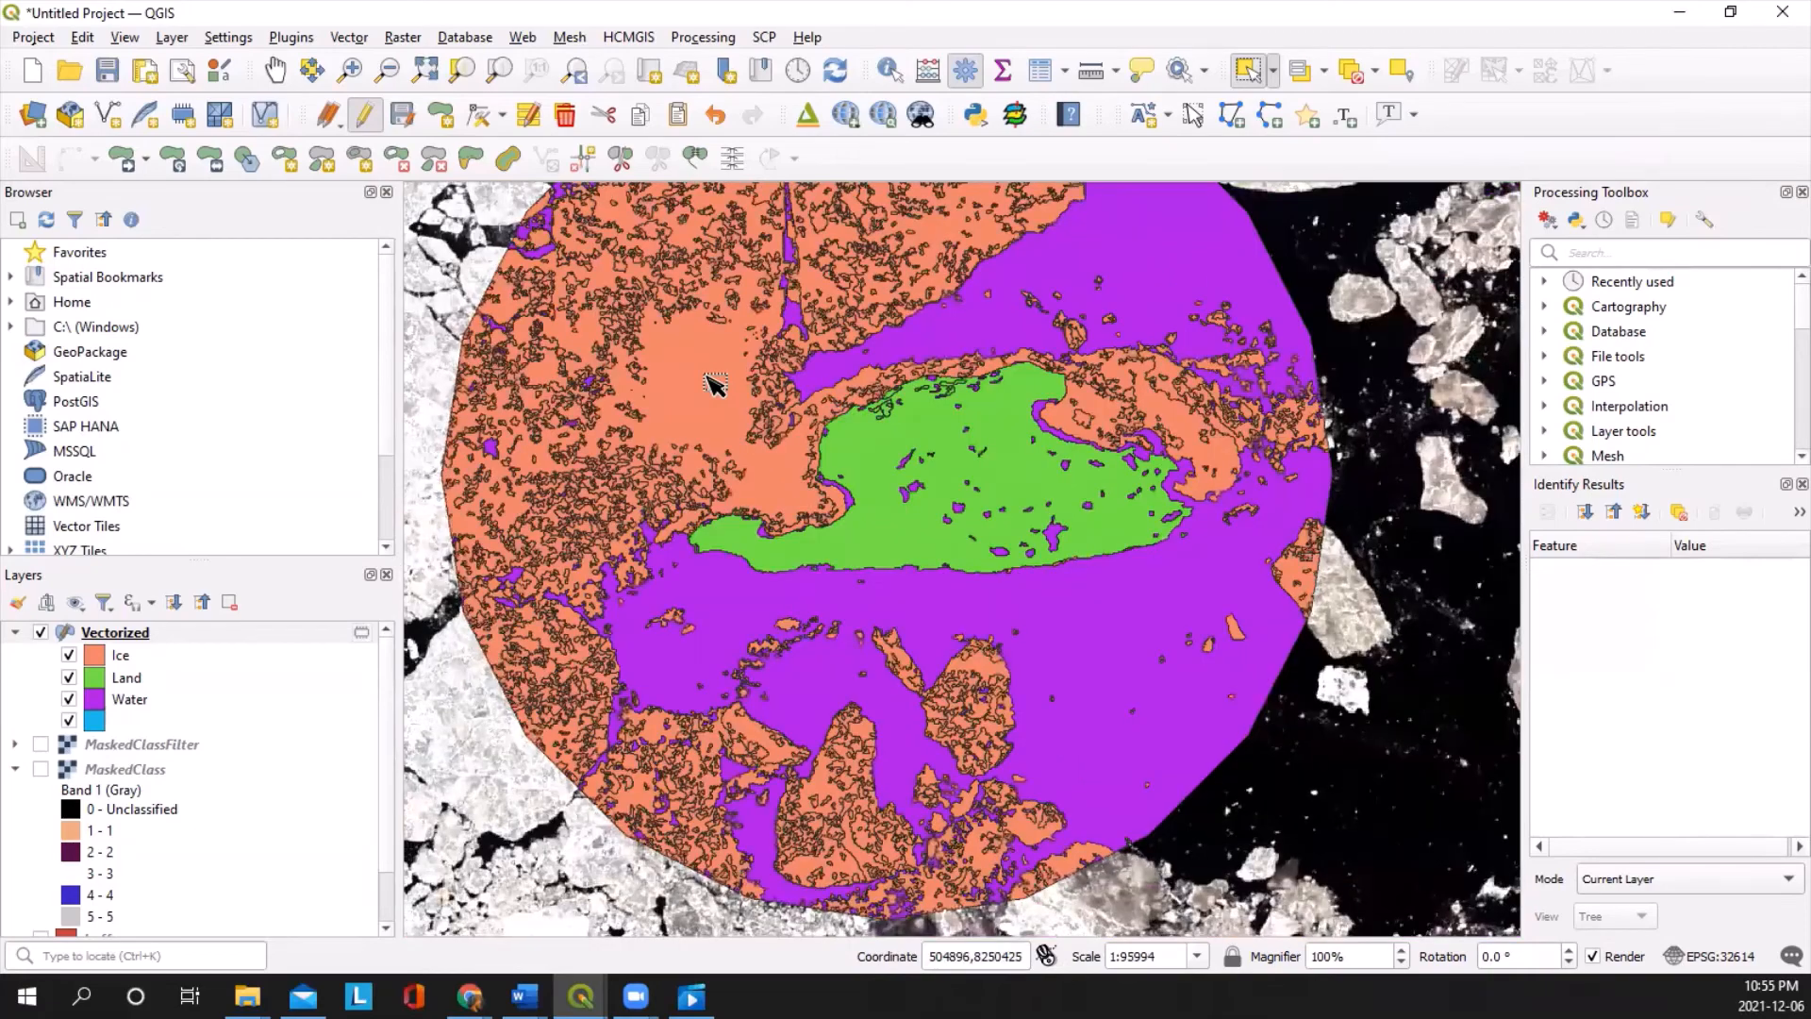
Step: Select another group of ice polygons west of the land together with the merged one, and merge them using feature -27's attributes
scroll(714, 384, "up", 2)
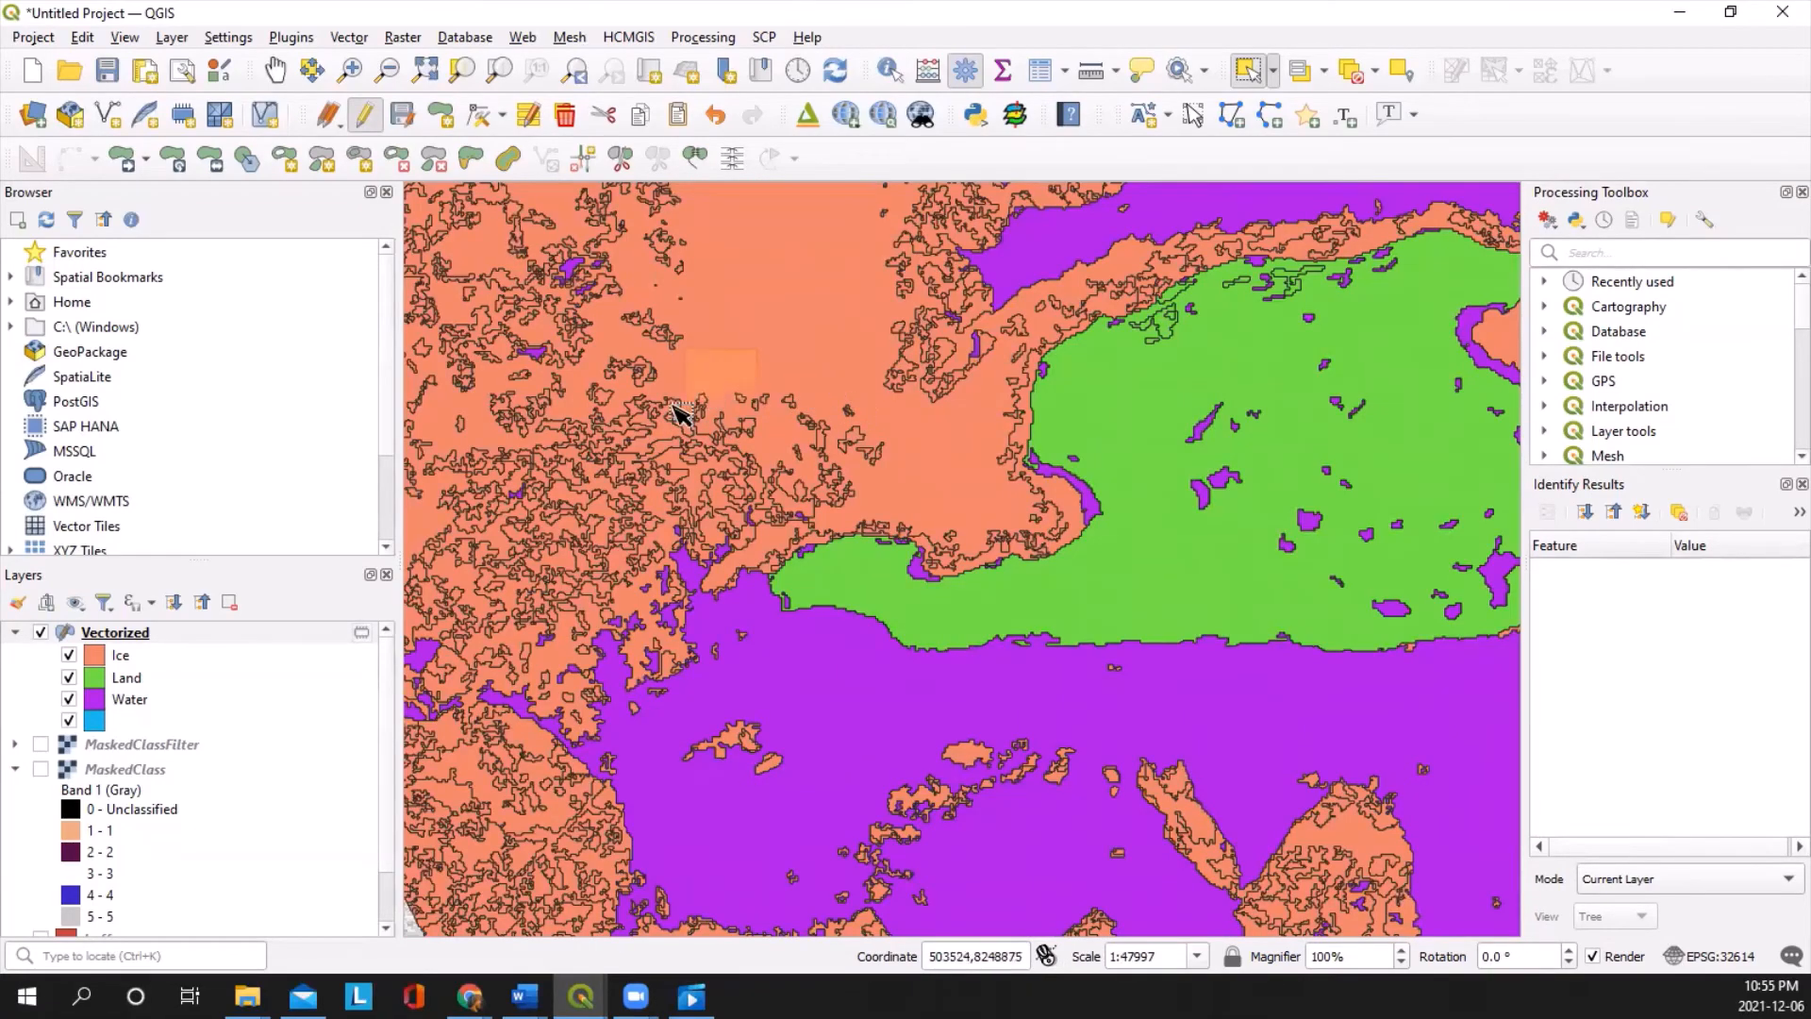
left_click_drag(596, 479, 596, 479)
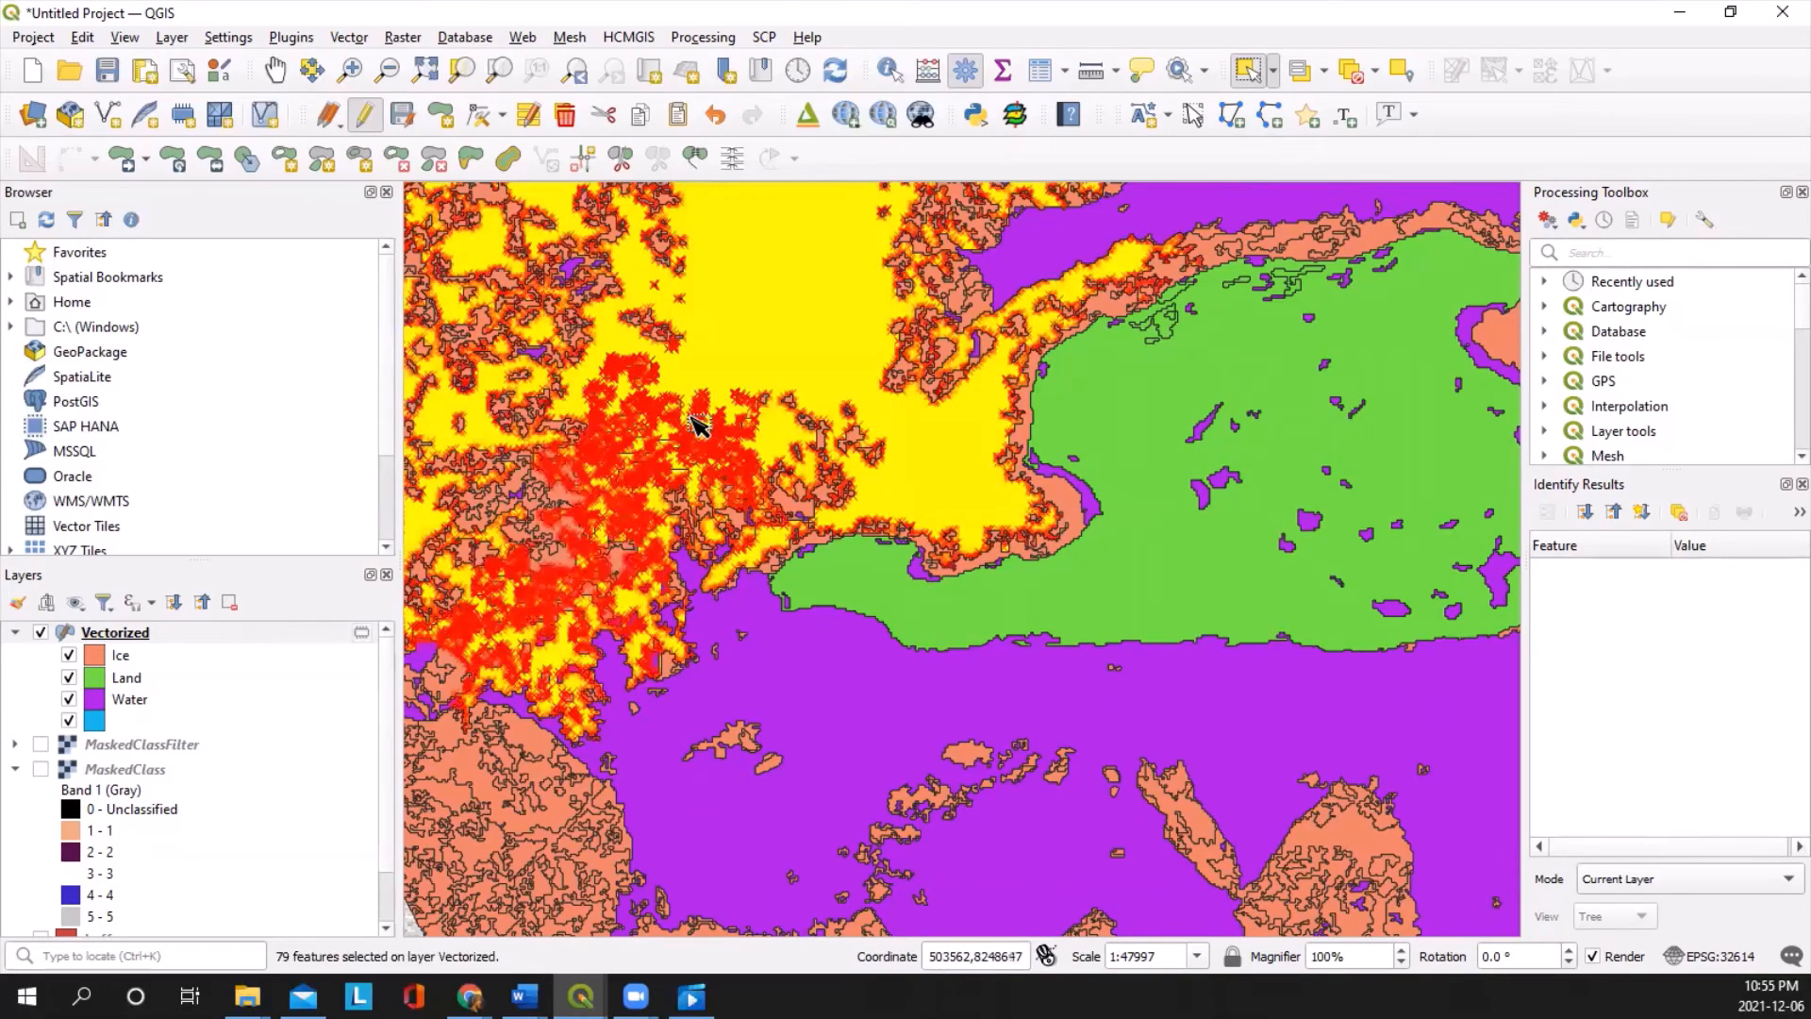
scroll(741, 411, "down", 2)
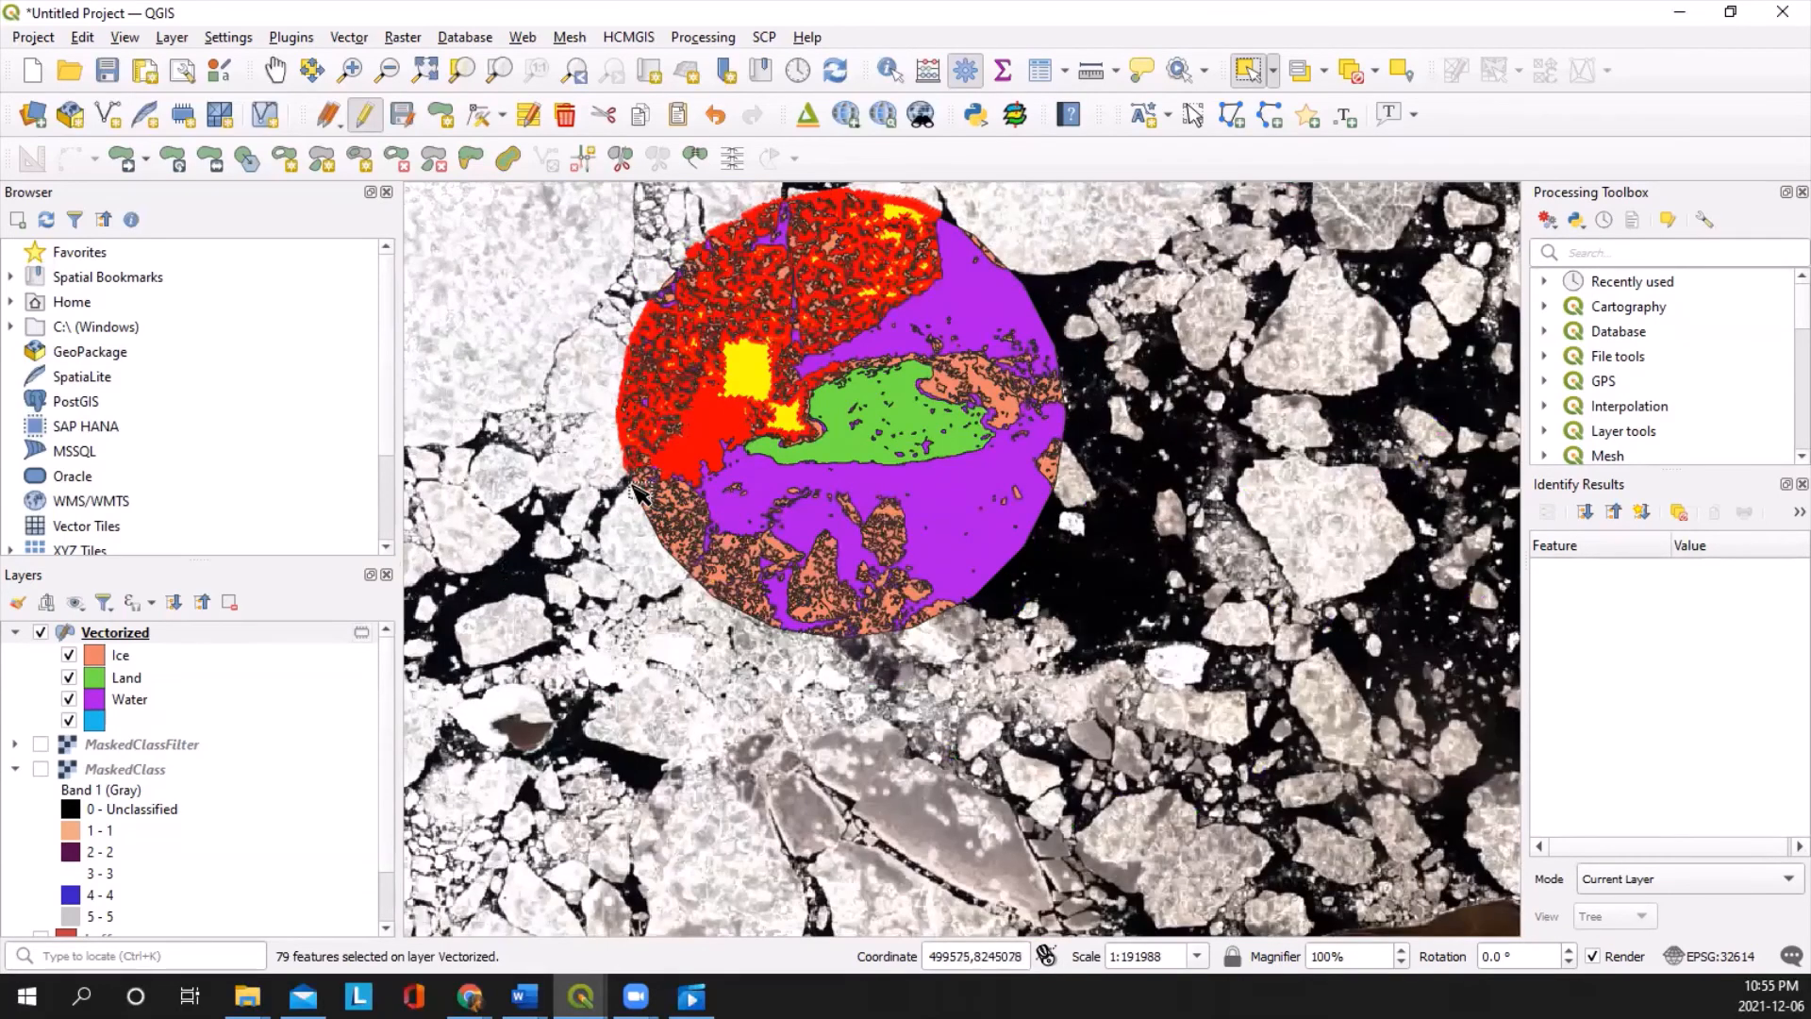
scroll(650, 495, "up", 2)
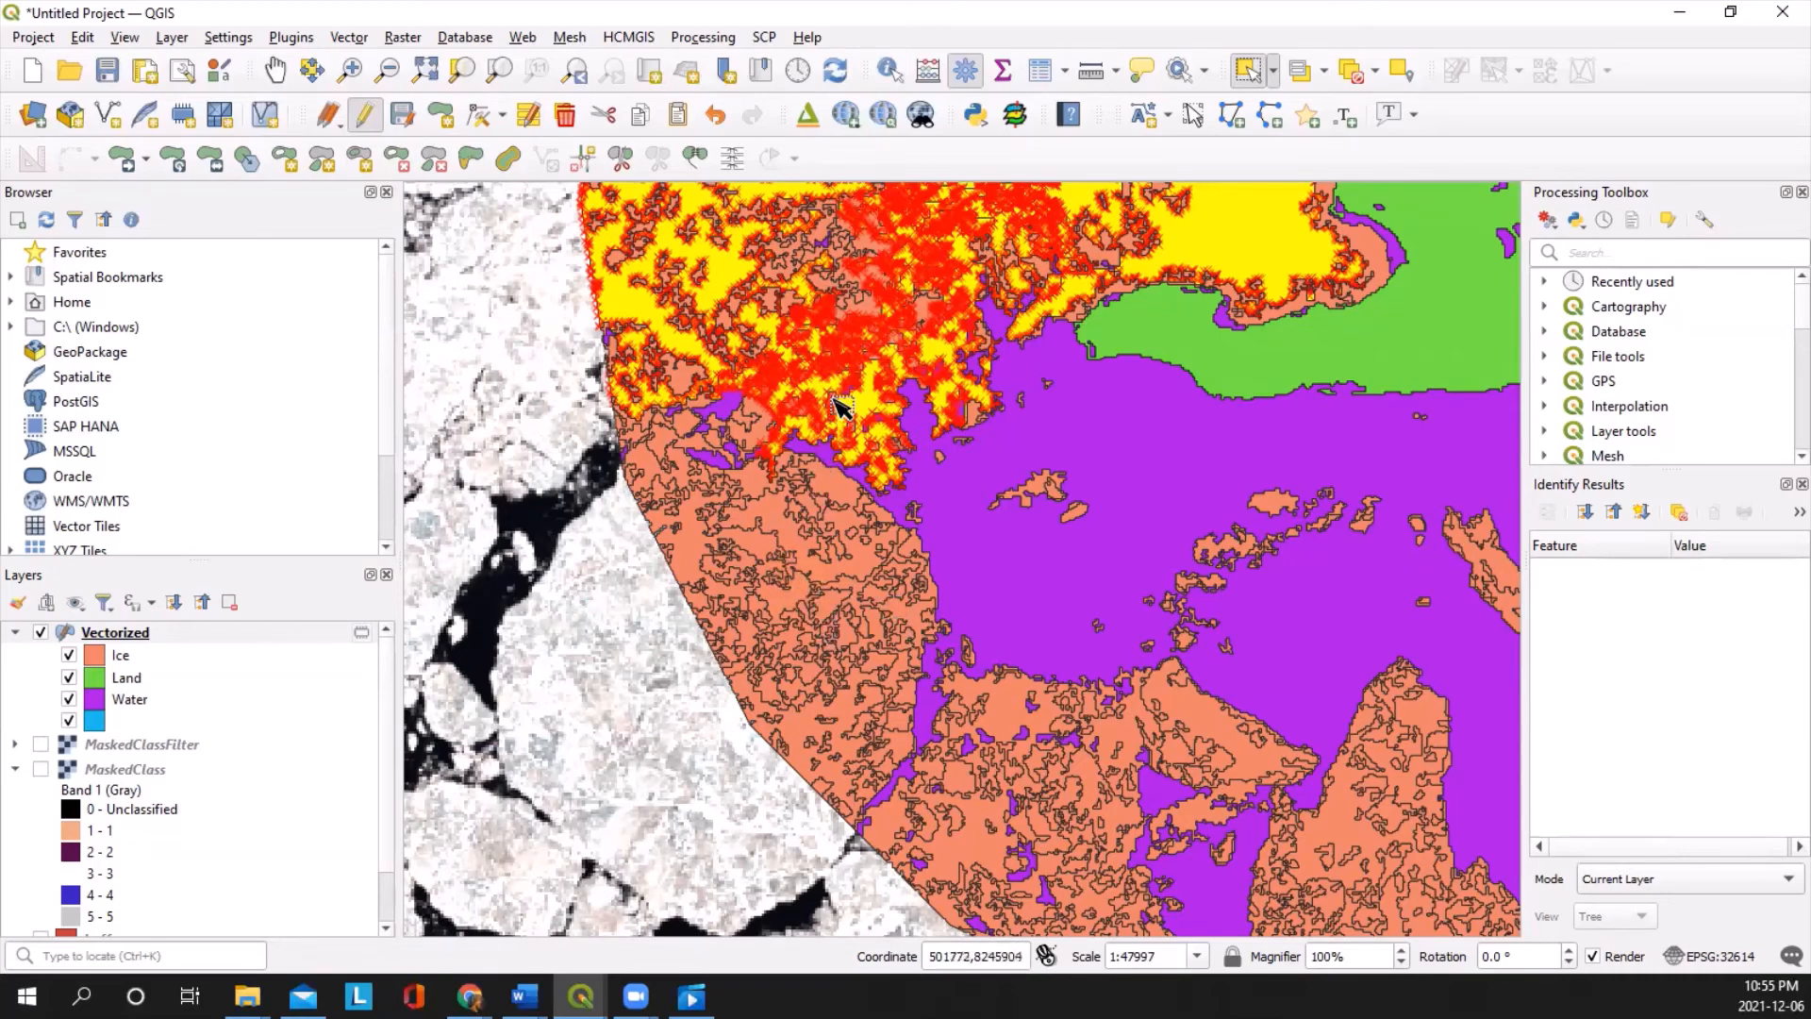
left_click(697, 159)
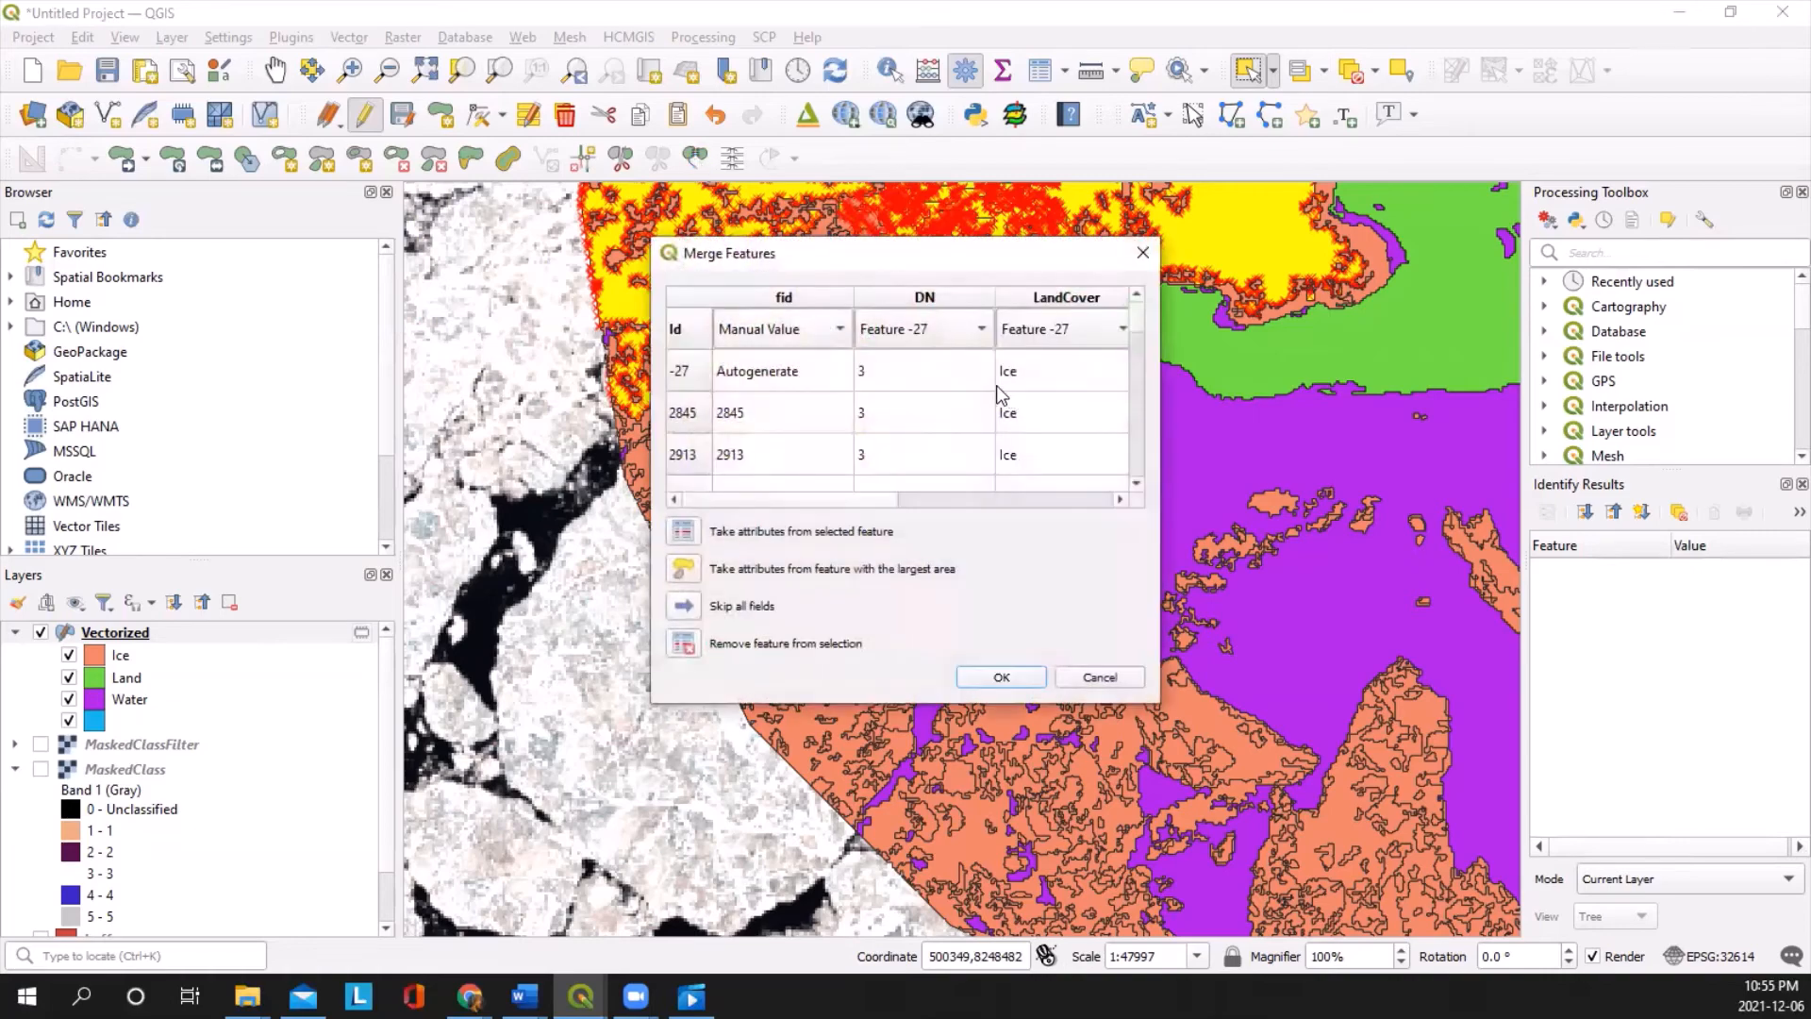
left_click(1006, 675)
scroll(792, 476, "down", 2)
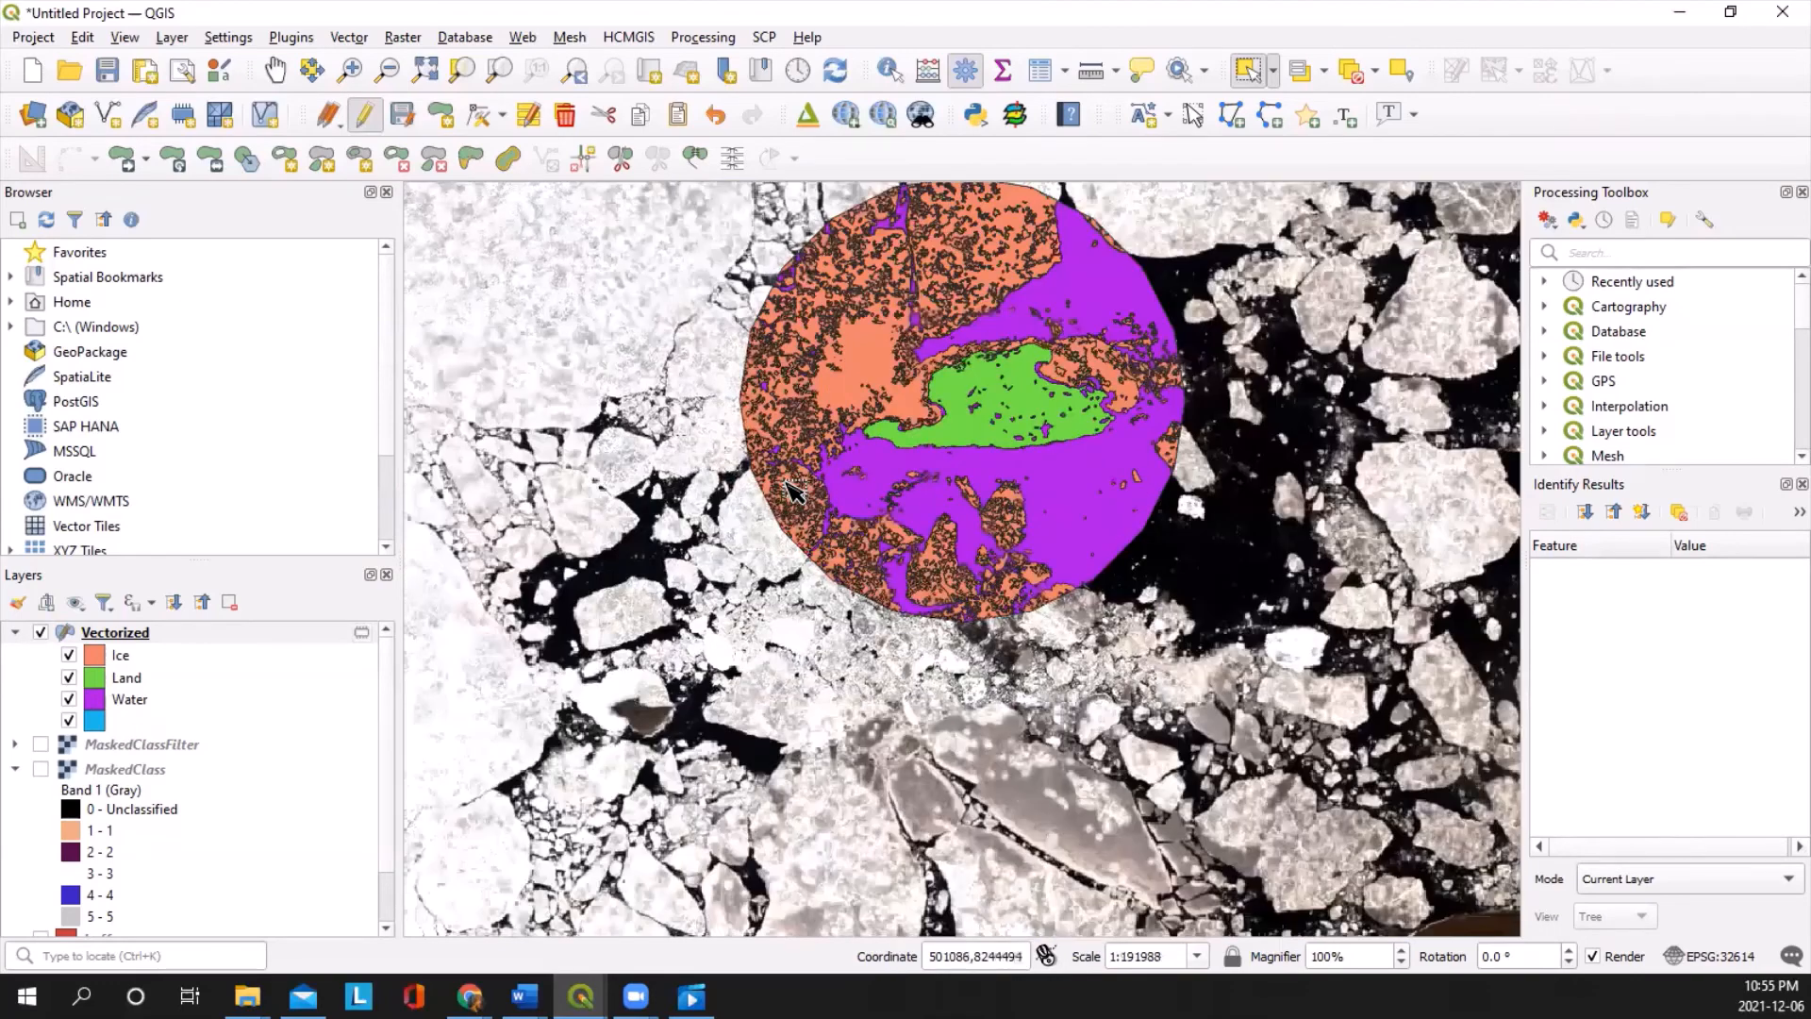
scroll(948, 289, "up", 1)
scroll(963, 250, "down", 1)
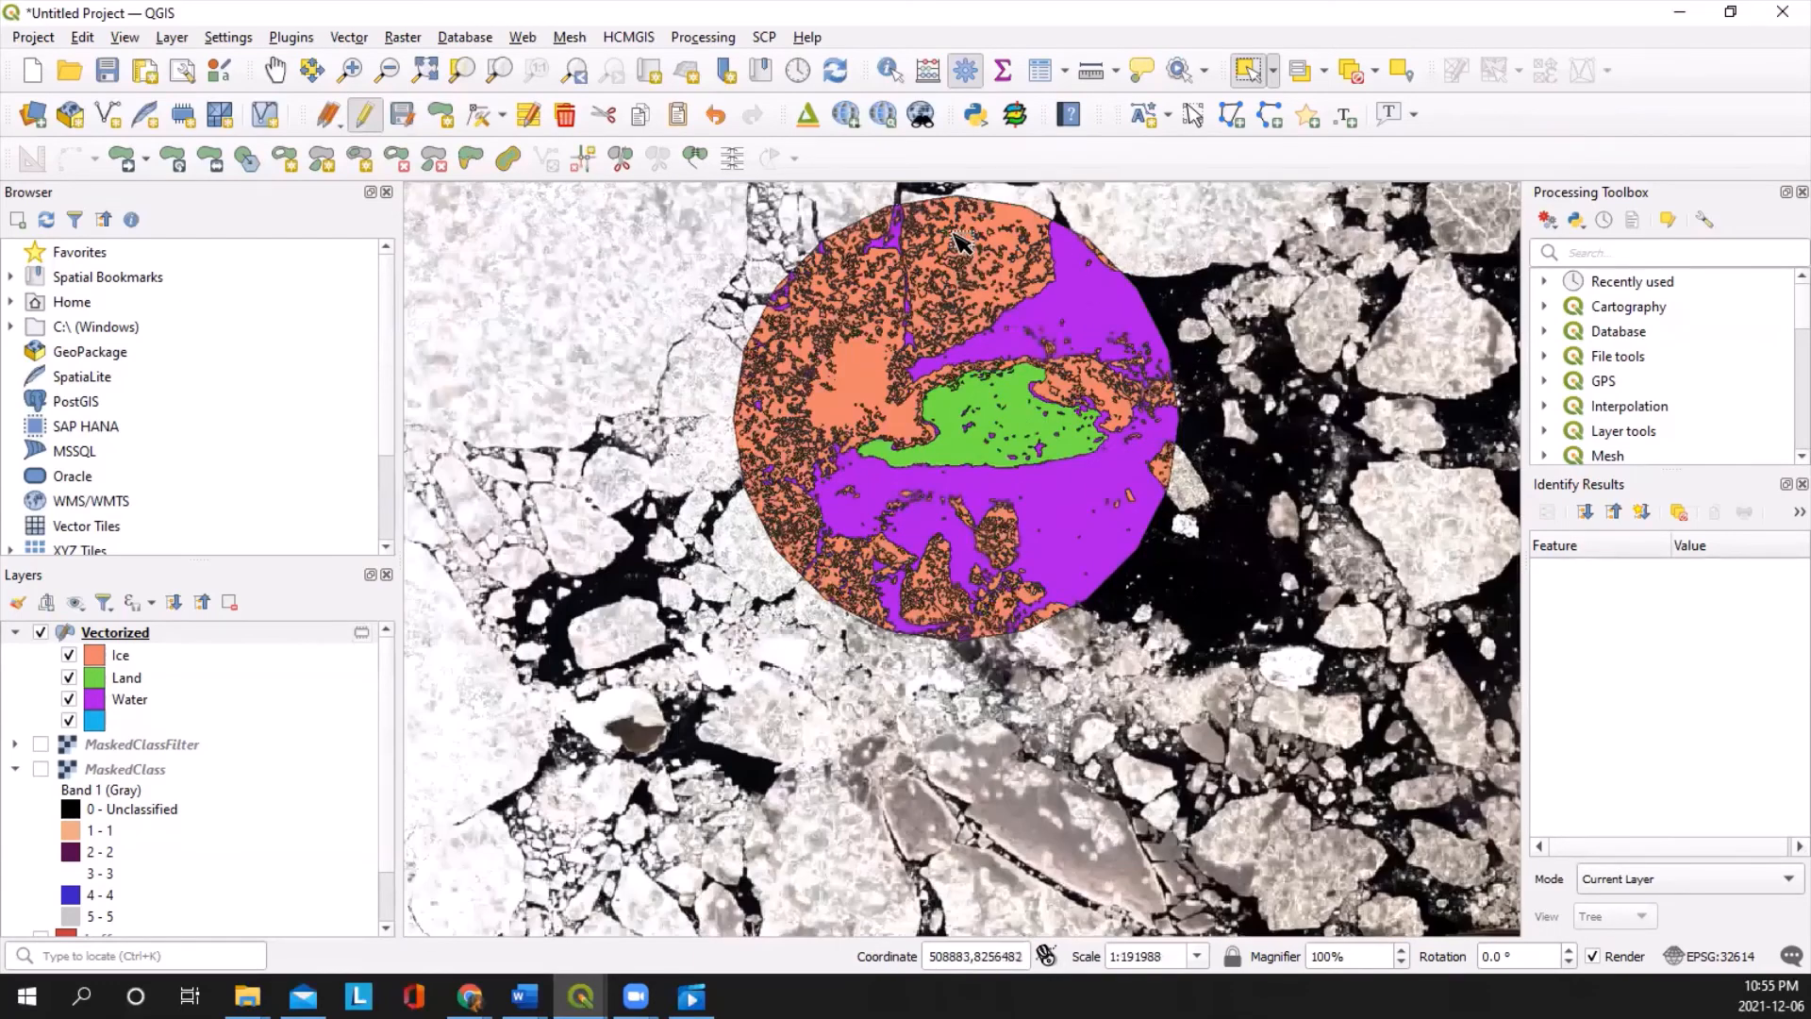
scroll(958, 243, "up", 1)
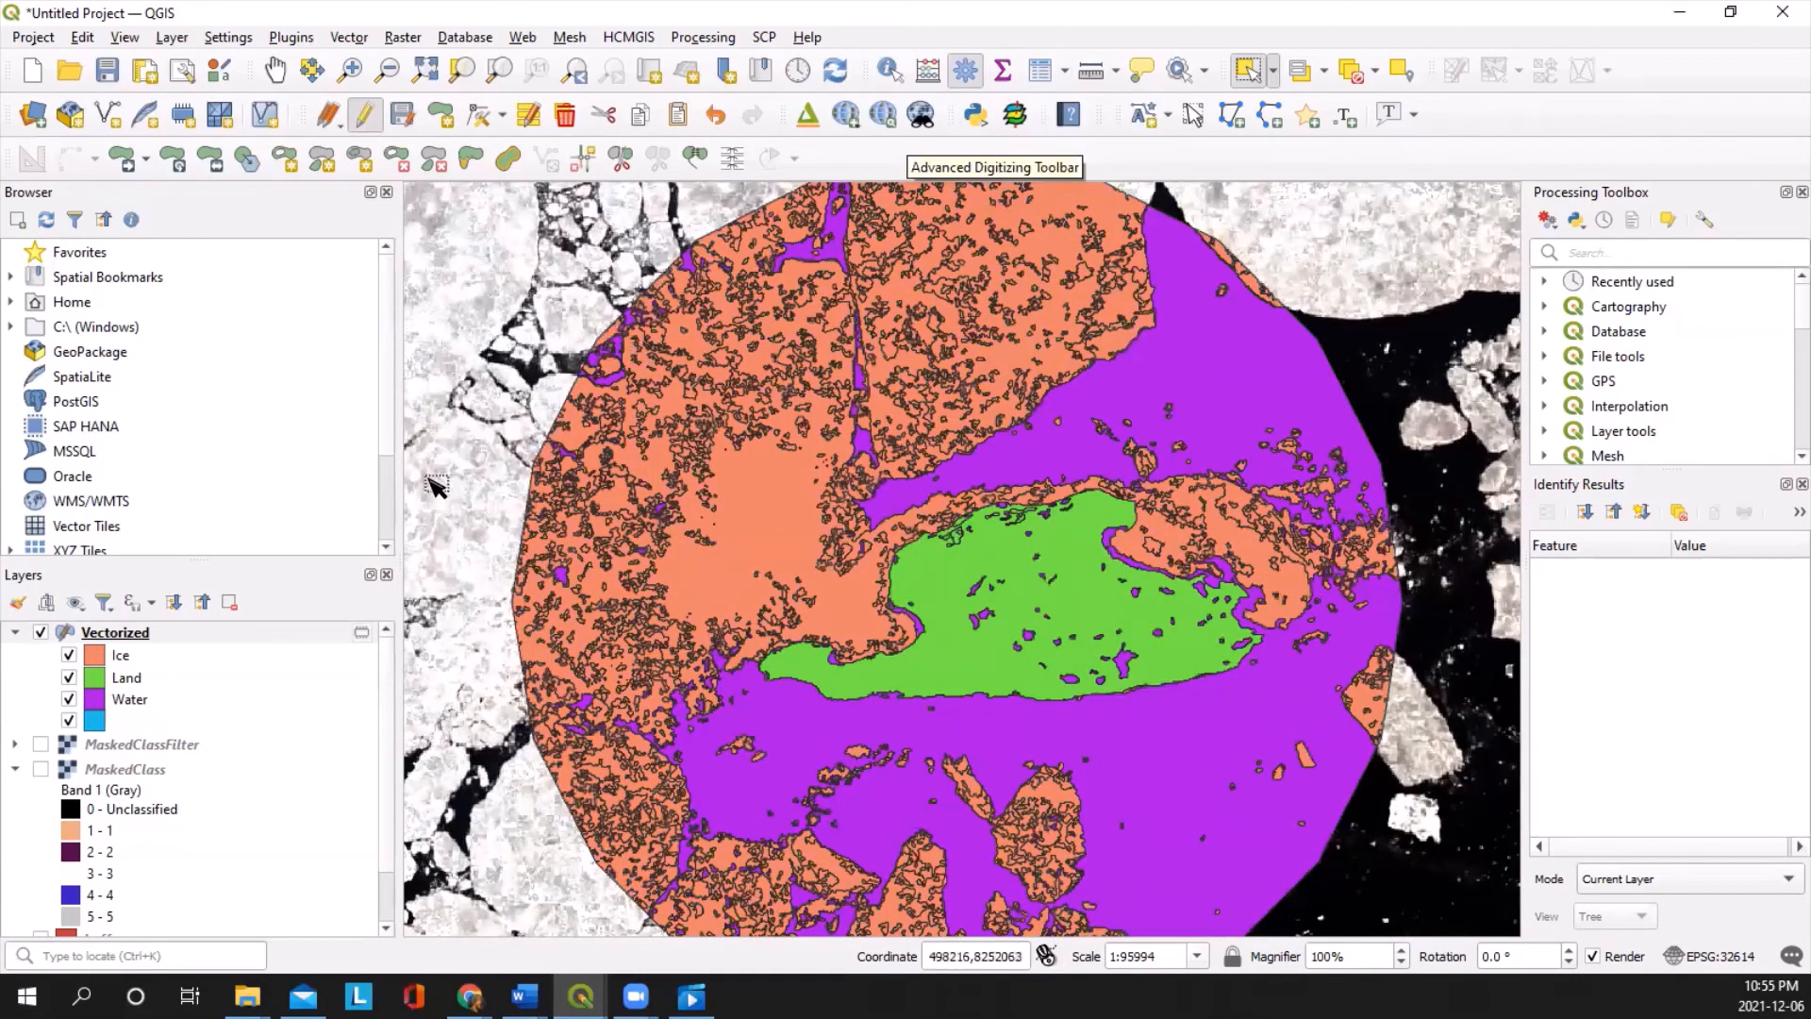
Step: Open the Vectorized layer's attribute table and sort the records by LandCover in ascending order
left_click(1037, 70)
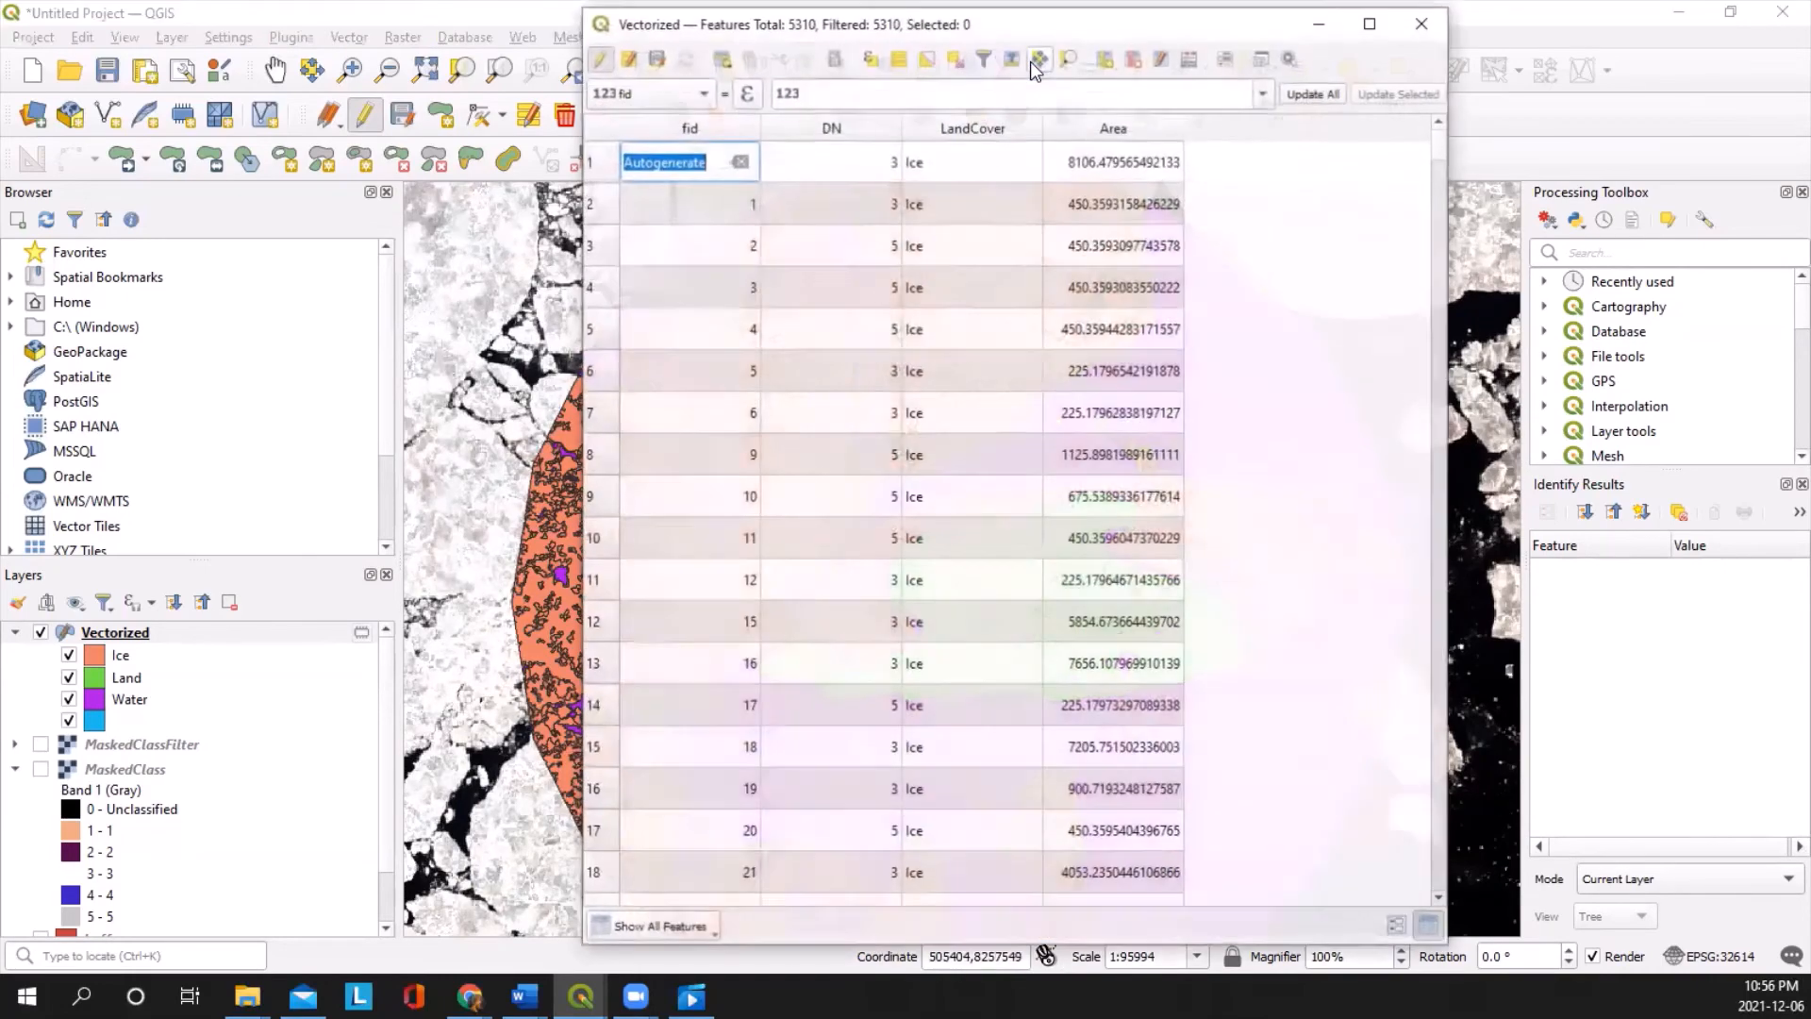
left_click(969, 130)
left_click(1002, 126)
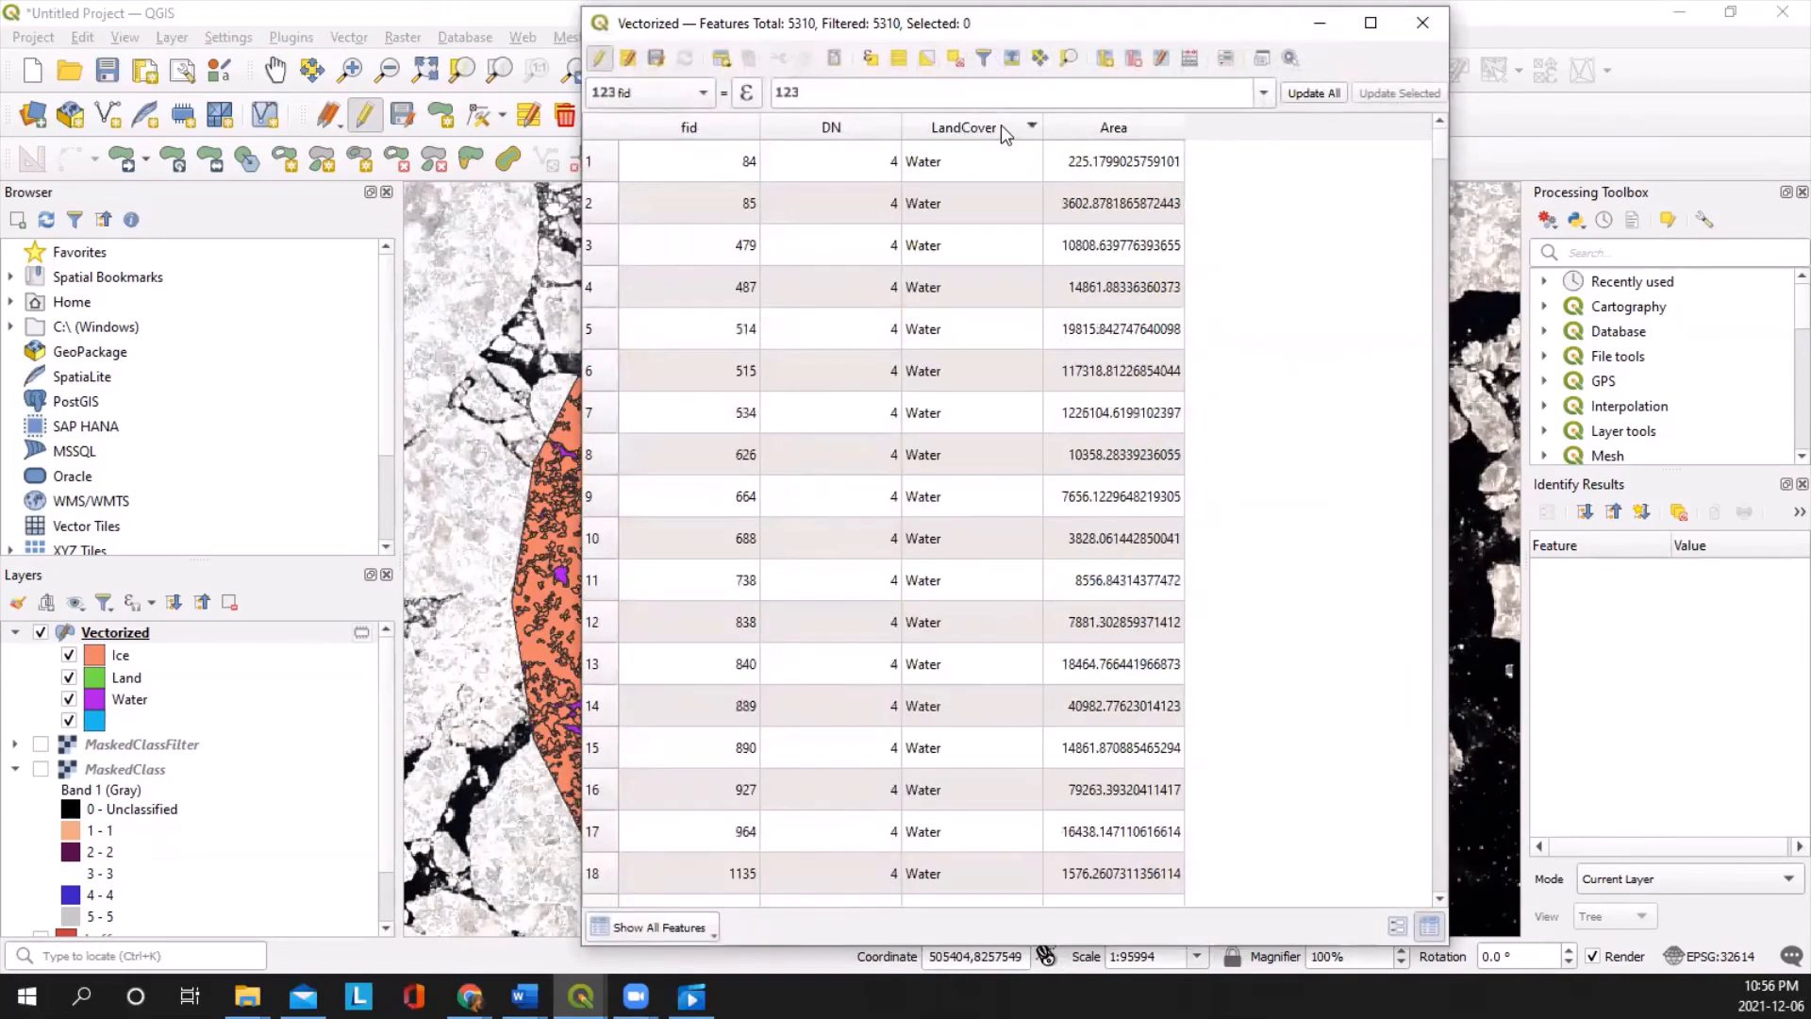
left_click(1003, 129)
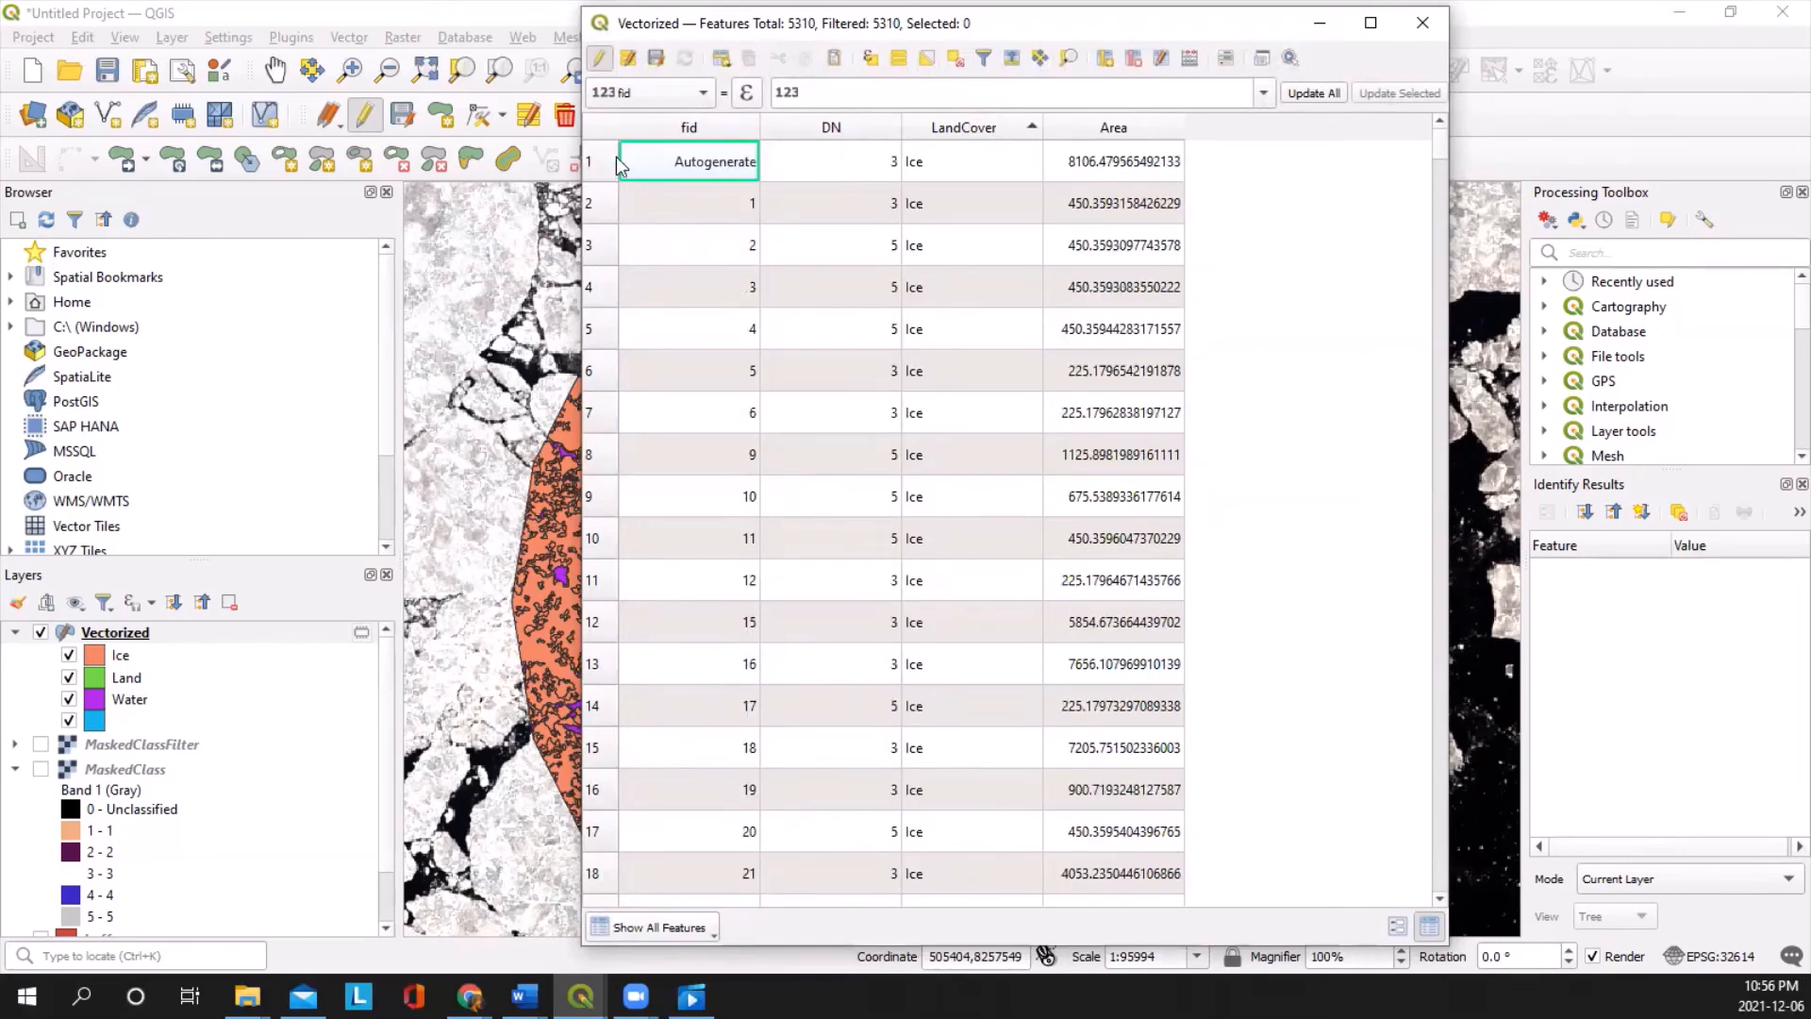
Step: Select the first 408 Ice records in the attribute table and merge their polygons, keeping feature -28's DN and LandCover attributes
scroll(912, 178, "down", 1)
scroll(629, 154, "up", 1)
left_click_drag(596, 170, 980, 870)
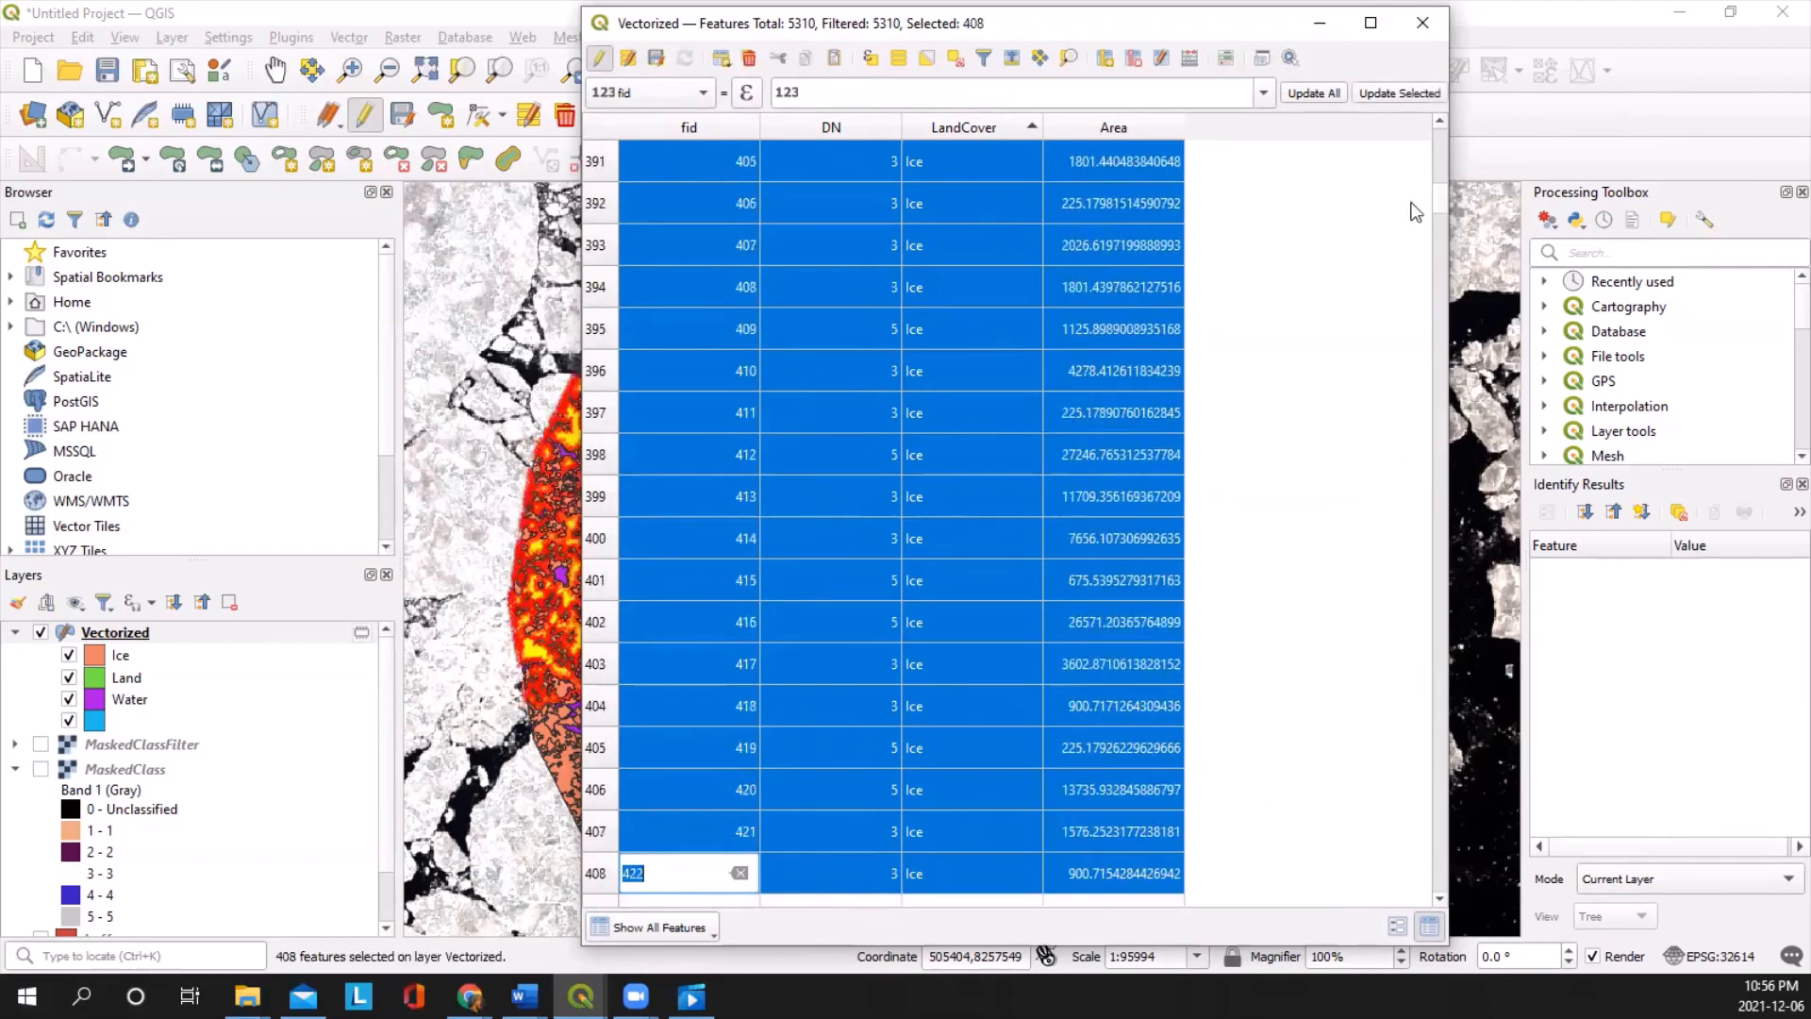
left_click(1318, 31)
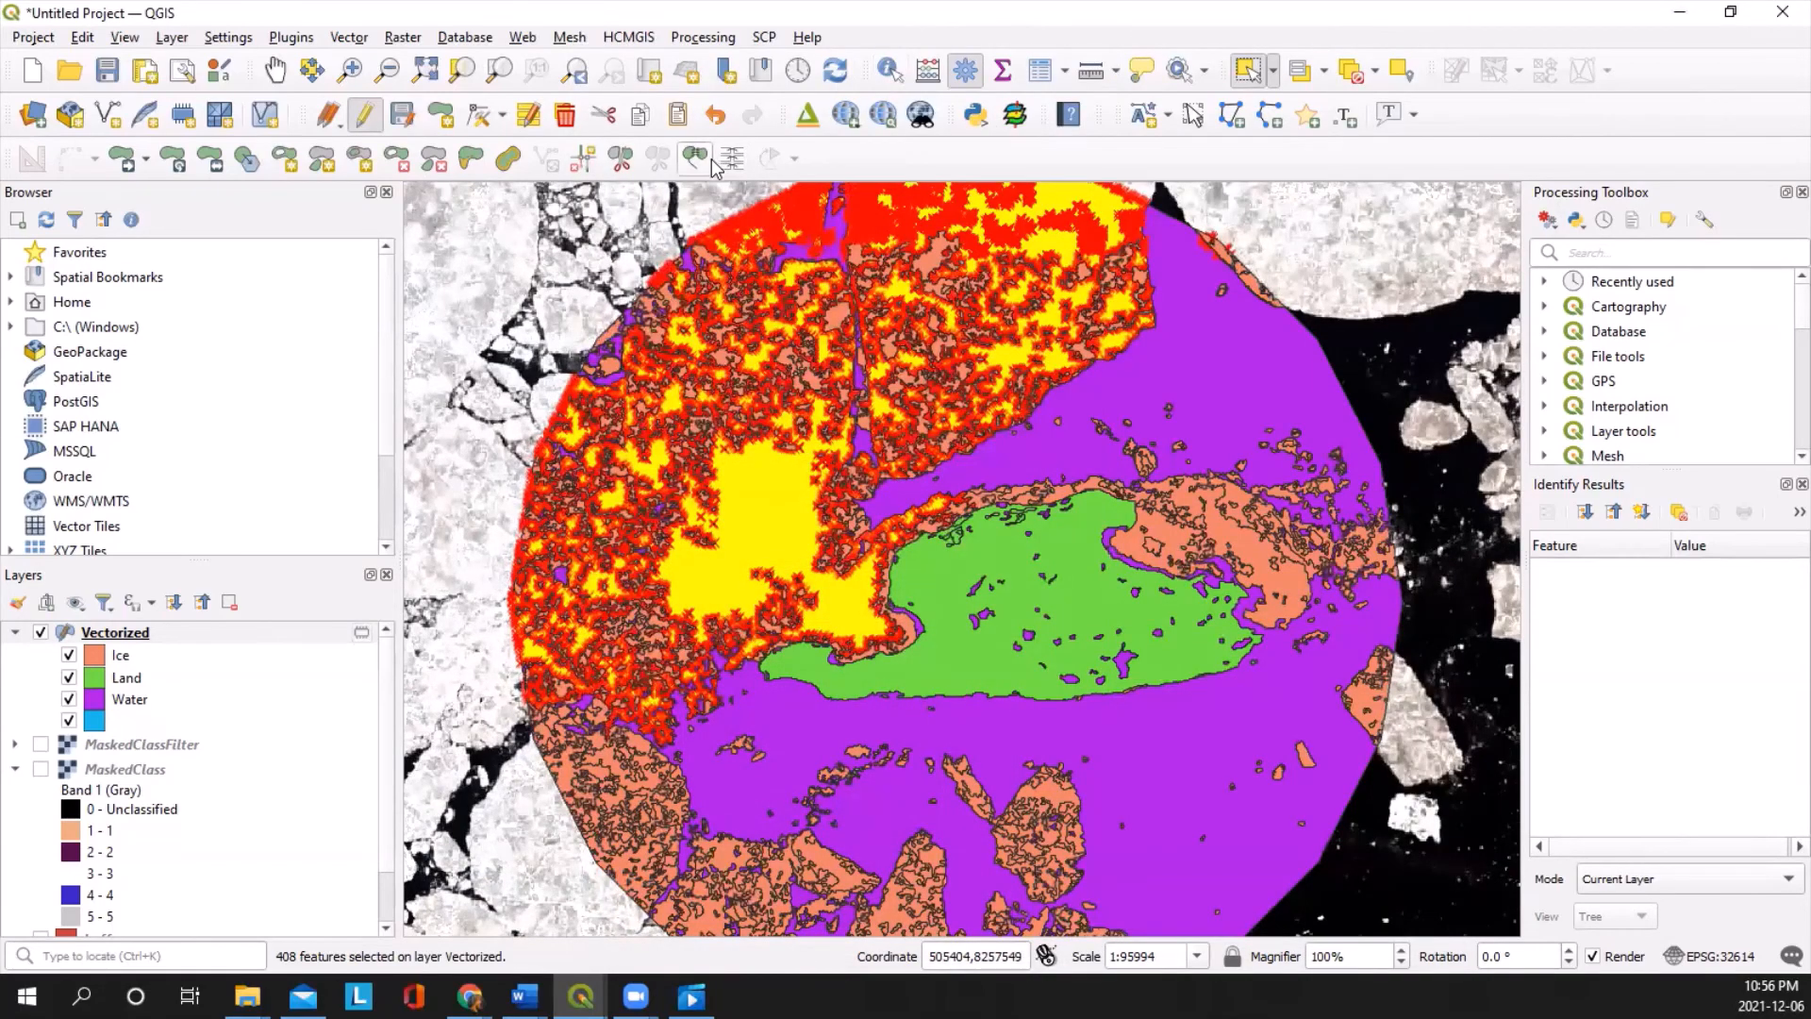
left_click(712, 161)
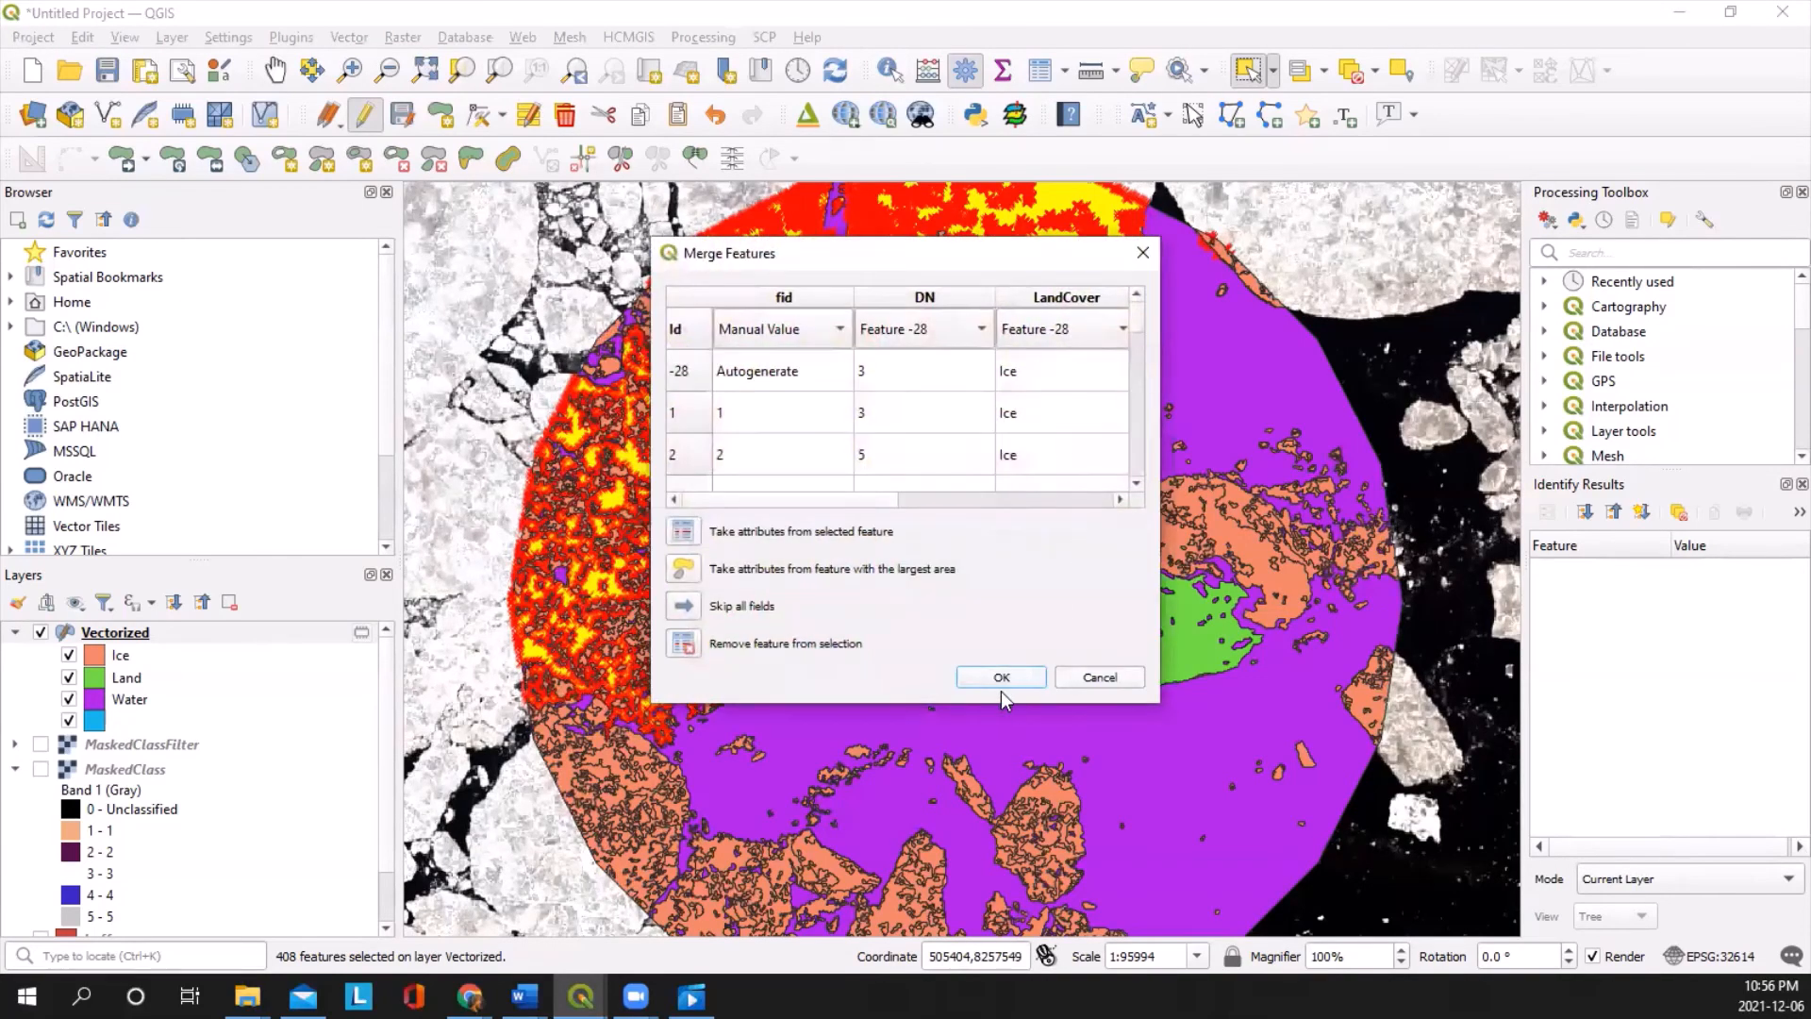
left_click(1000, 679)
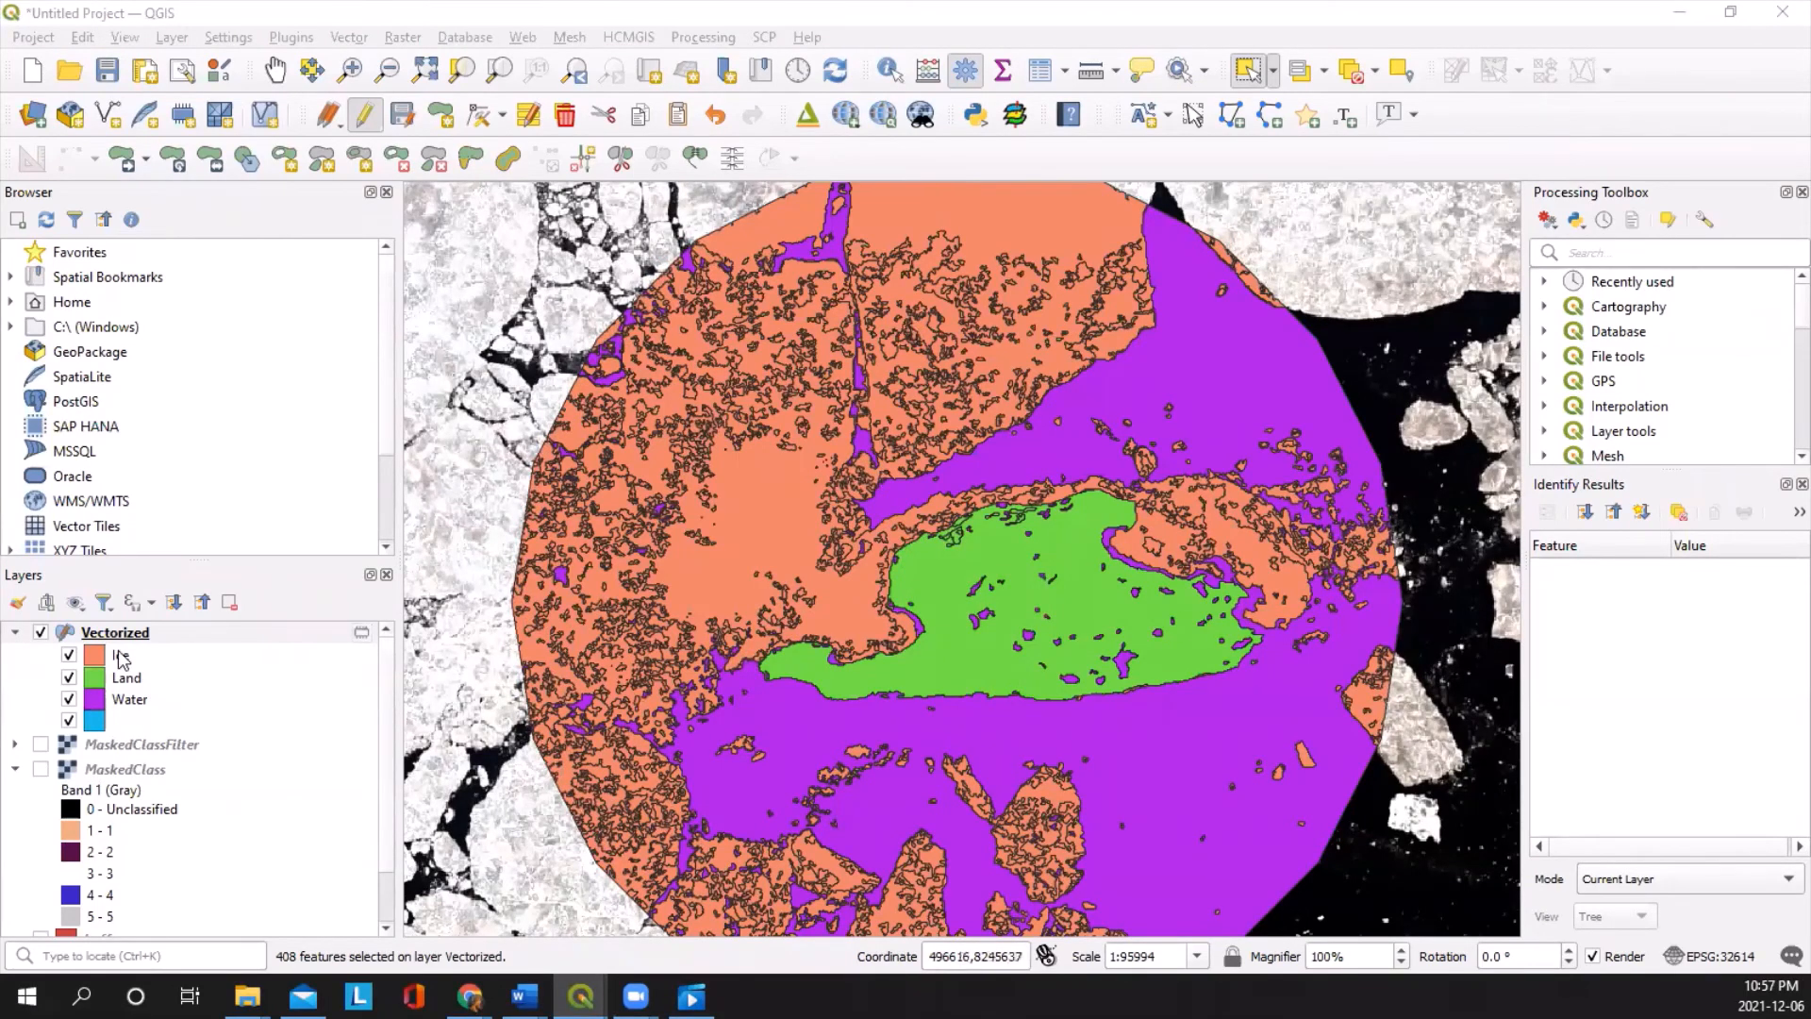
Step: Change the fill color of the Vectorized layer's Ice class to white
double_click(99, 660)
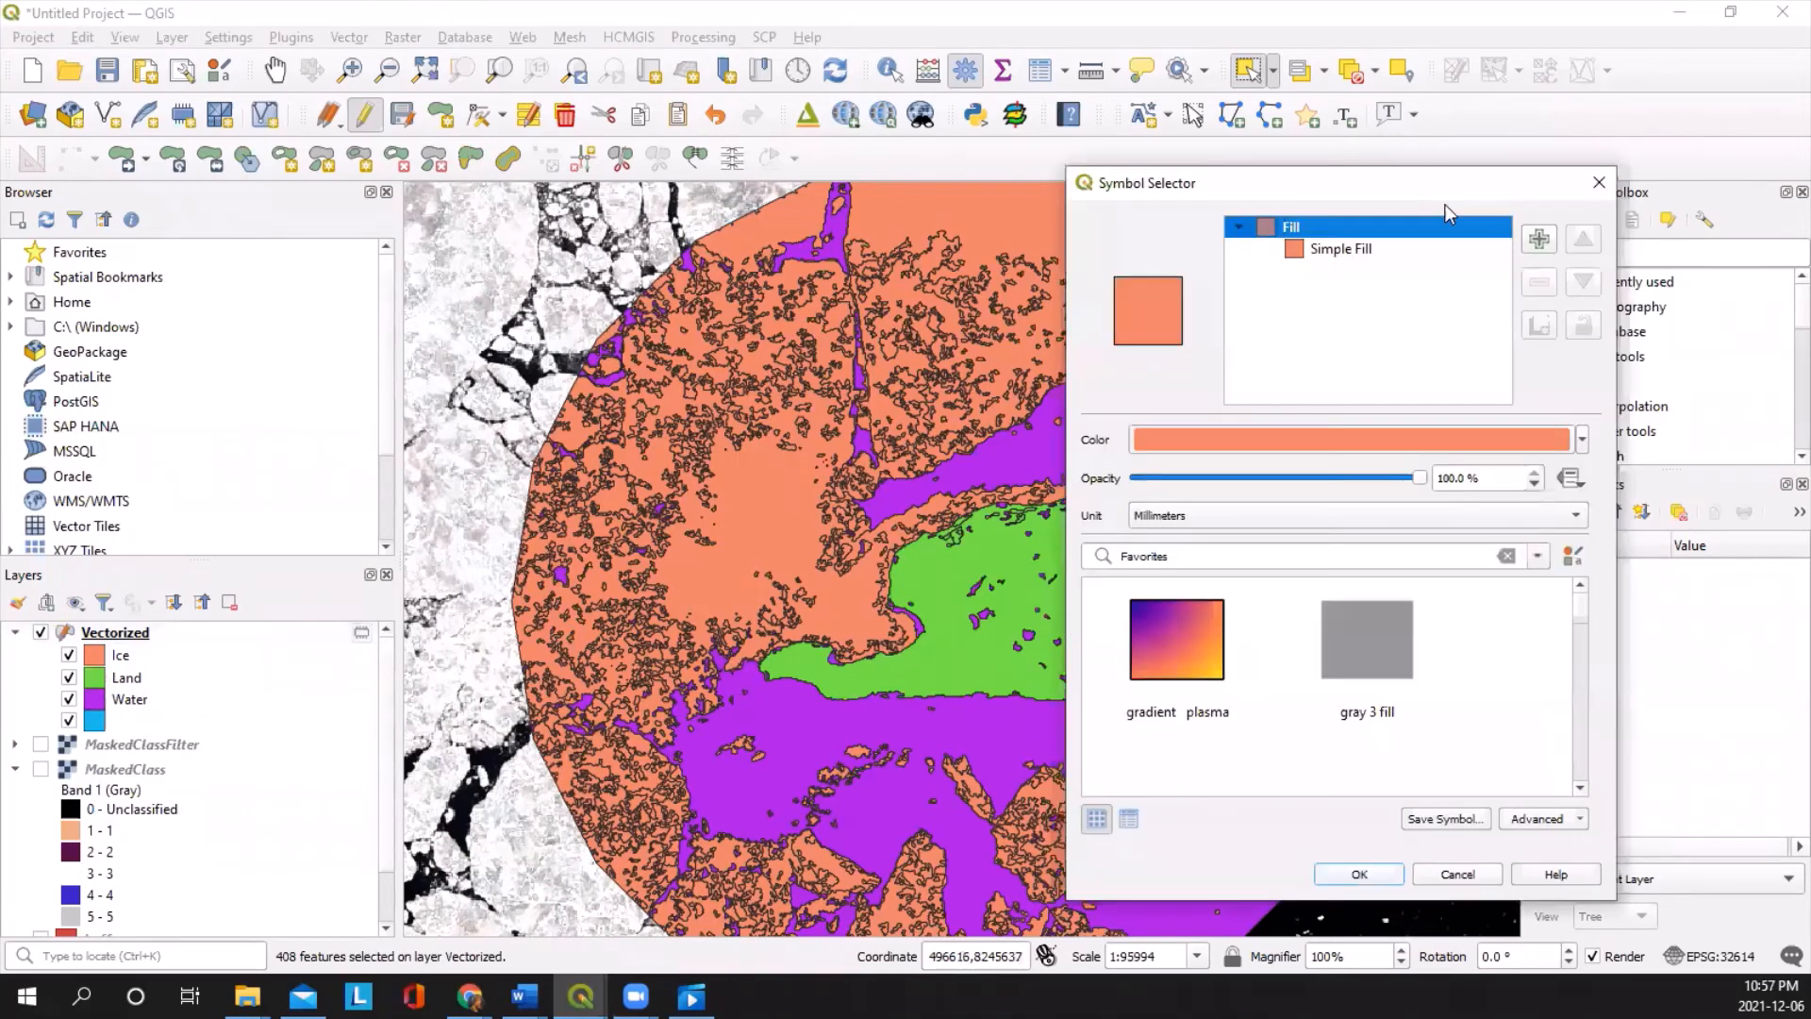
left_click(1582, 439)
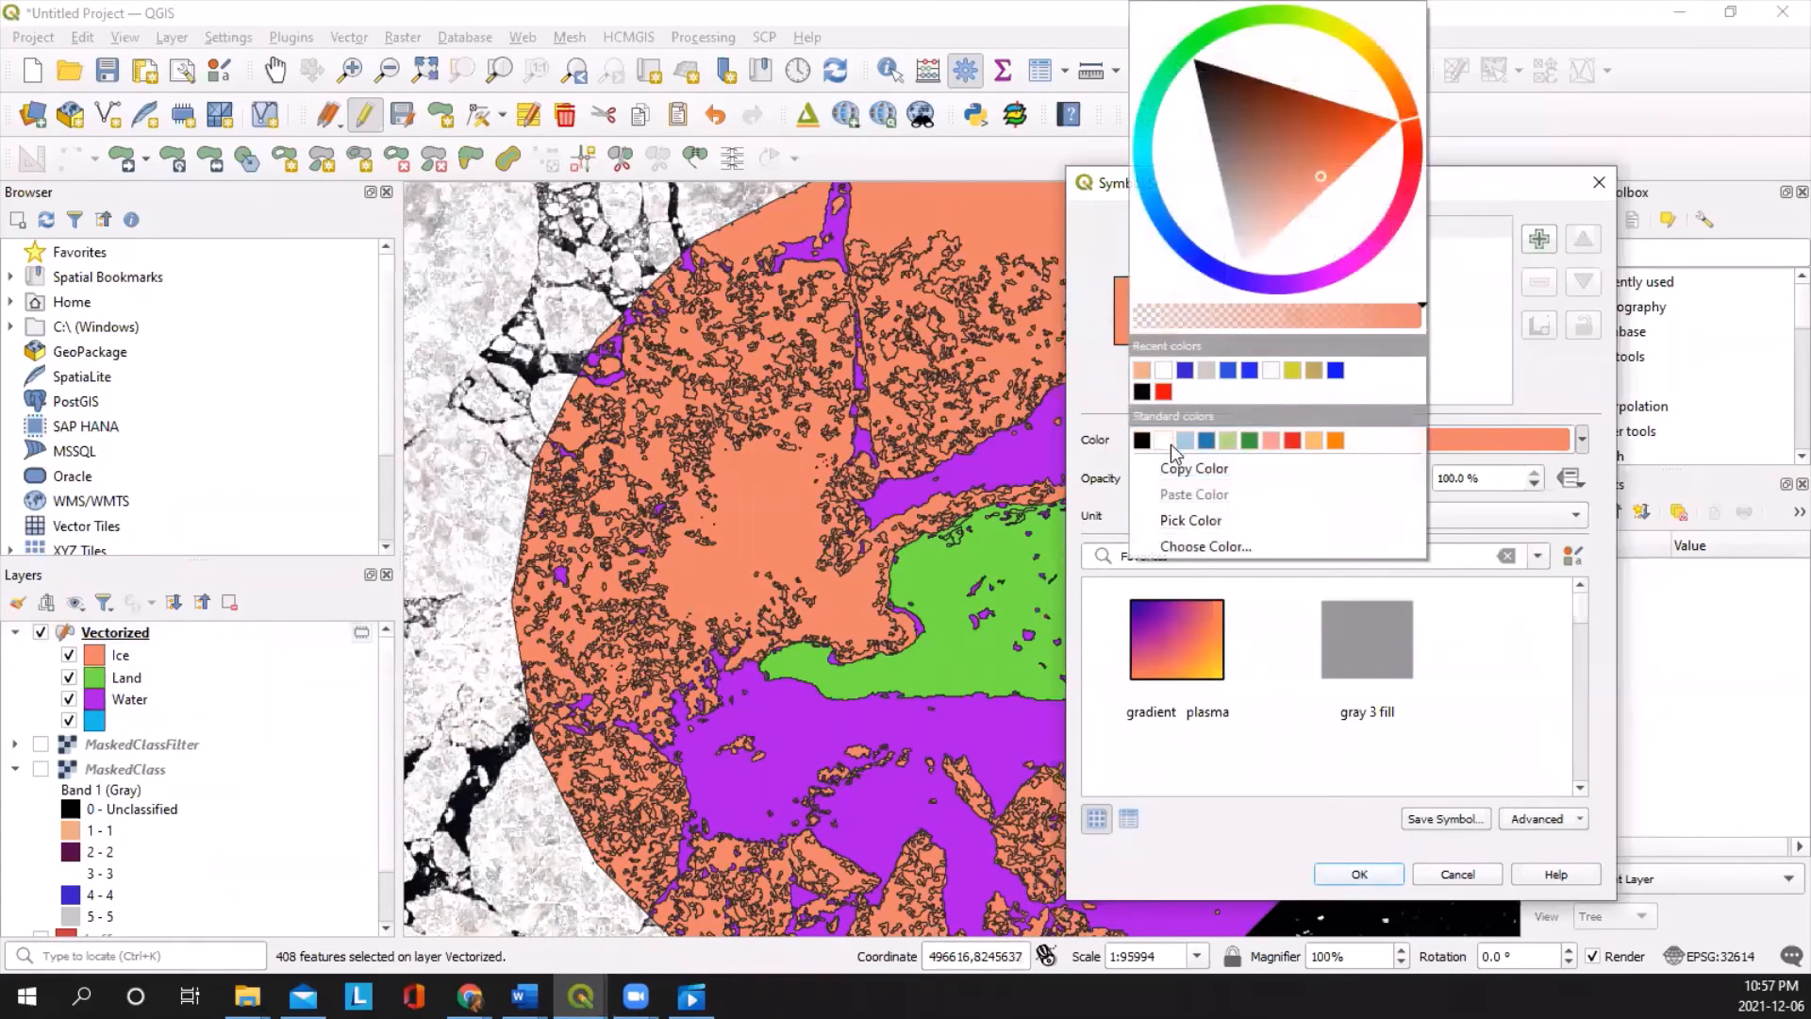
left_click(1270, 371)
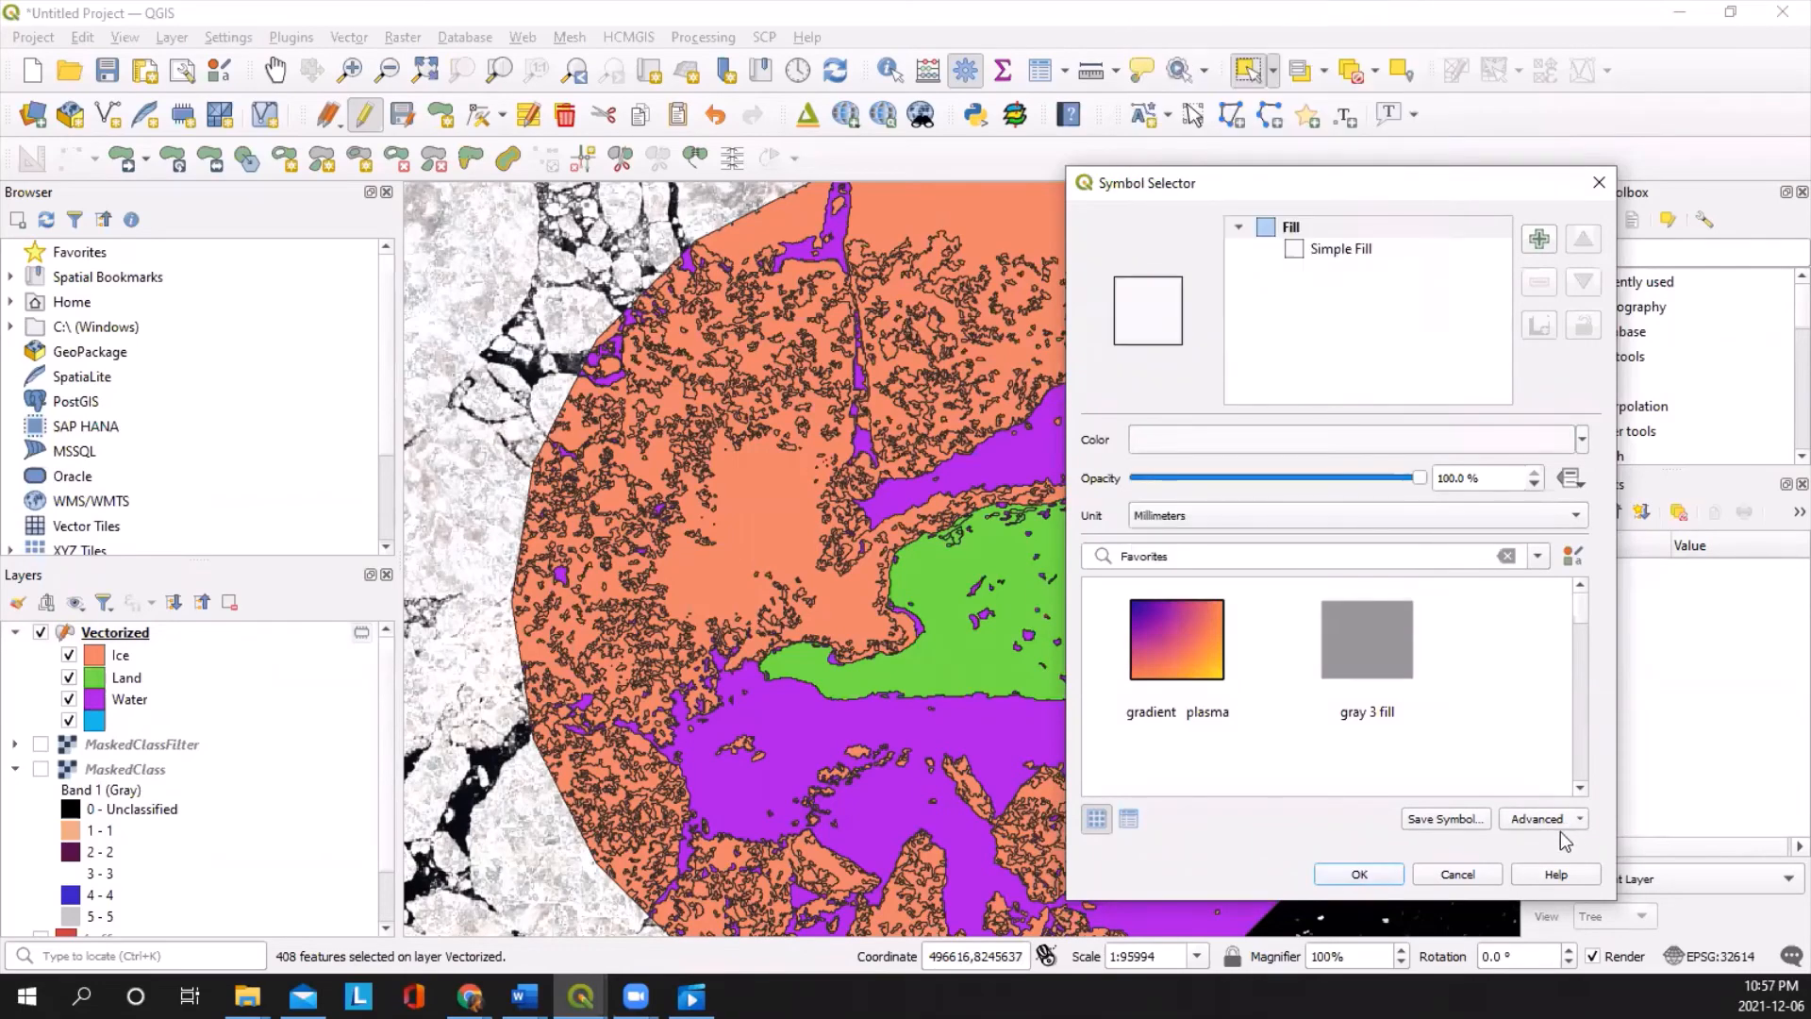
left_click(1359, 874)
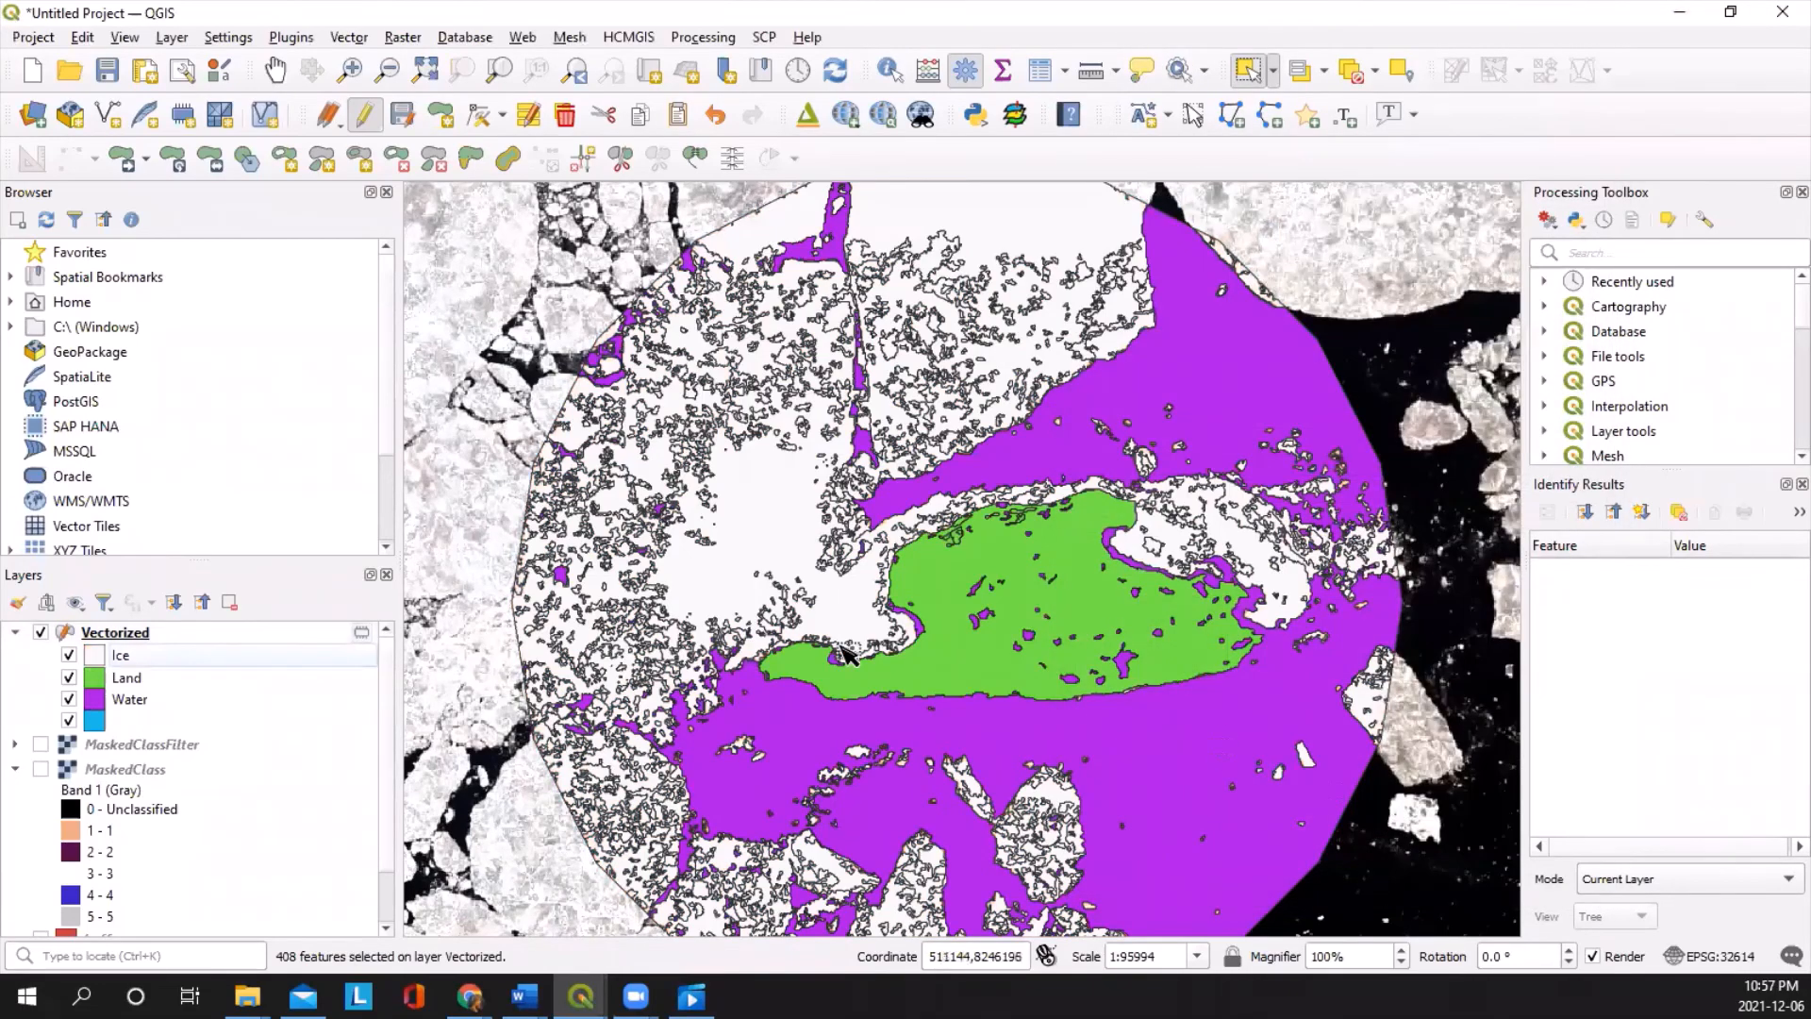
Step: Change the fill color of the Vectorized layer's Water class to blue
double_click(122, 706)
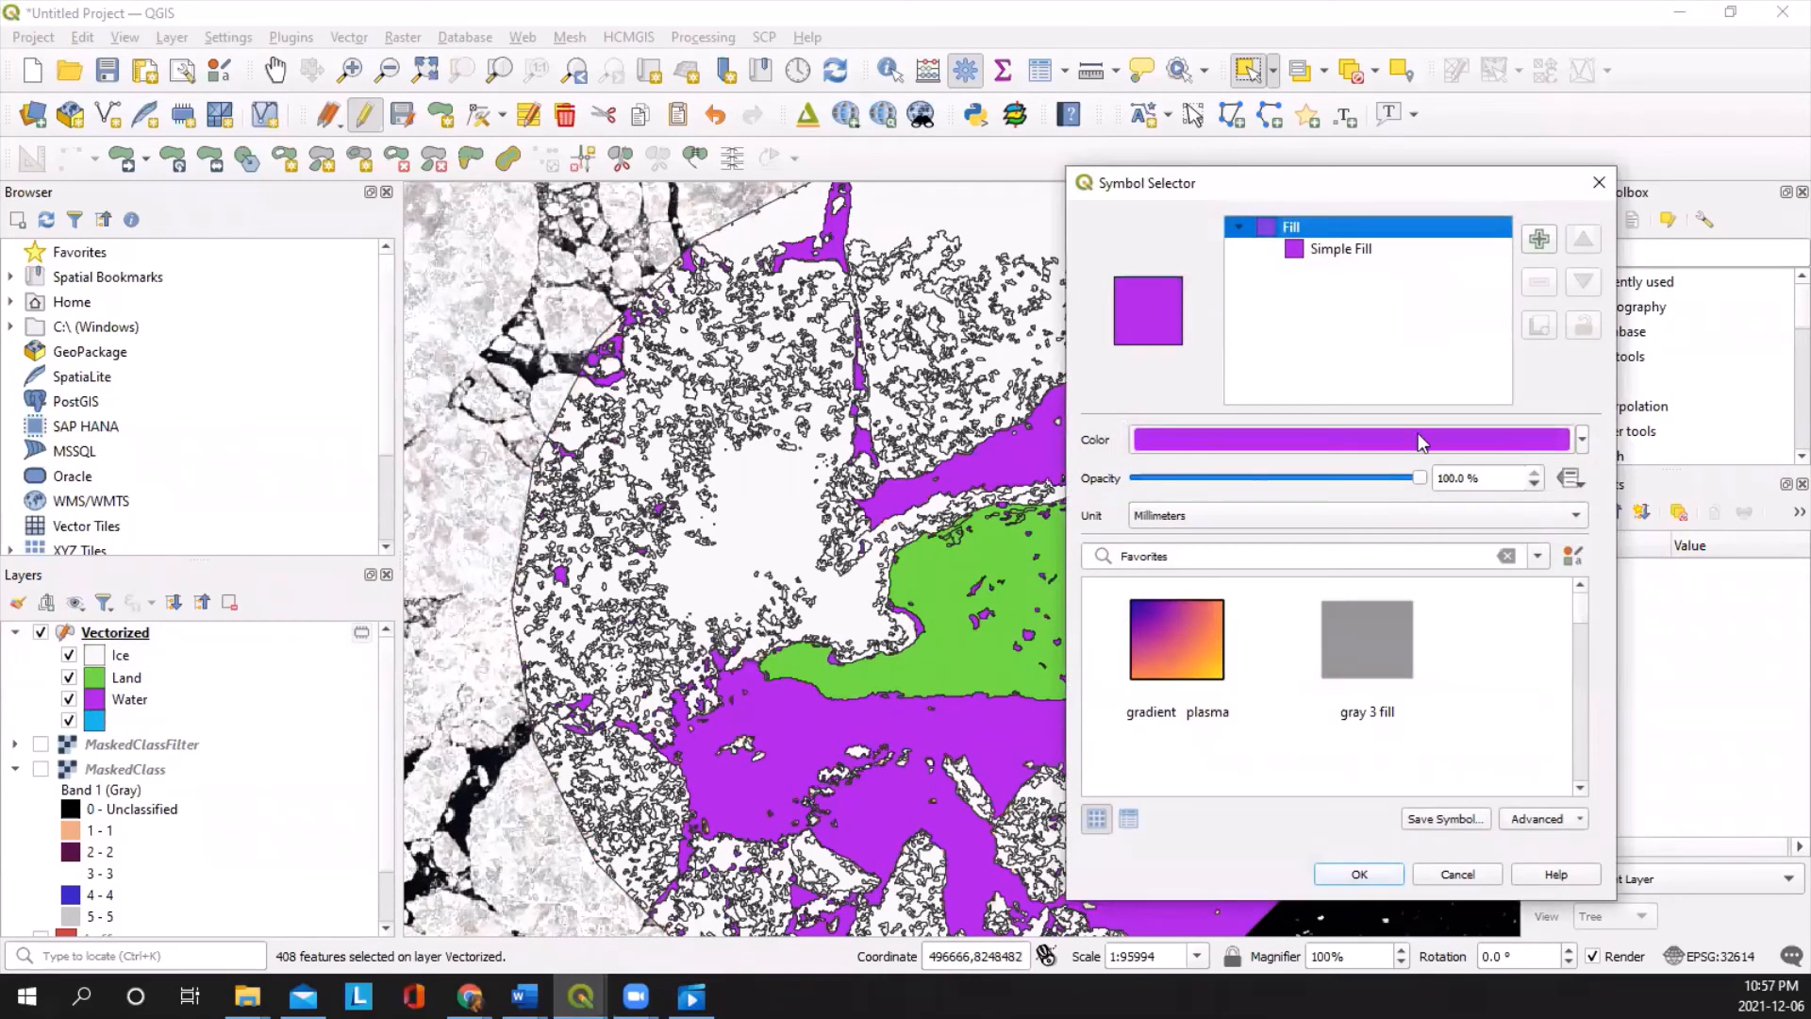
left_click(1582, 440)
left_click(1247, 373)
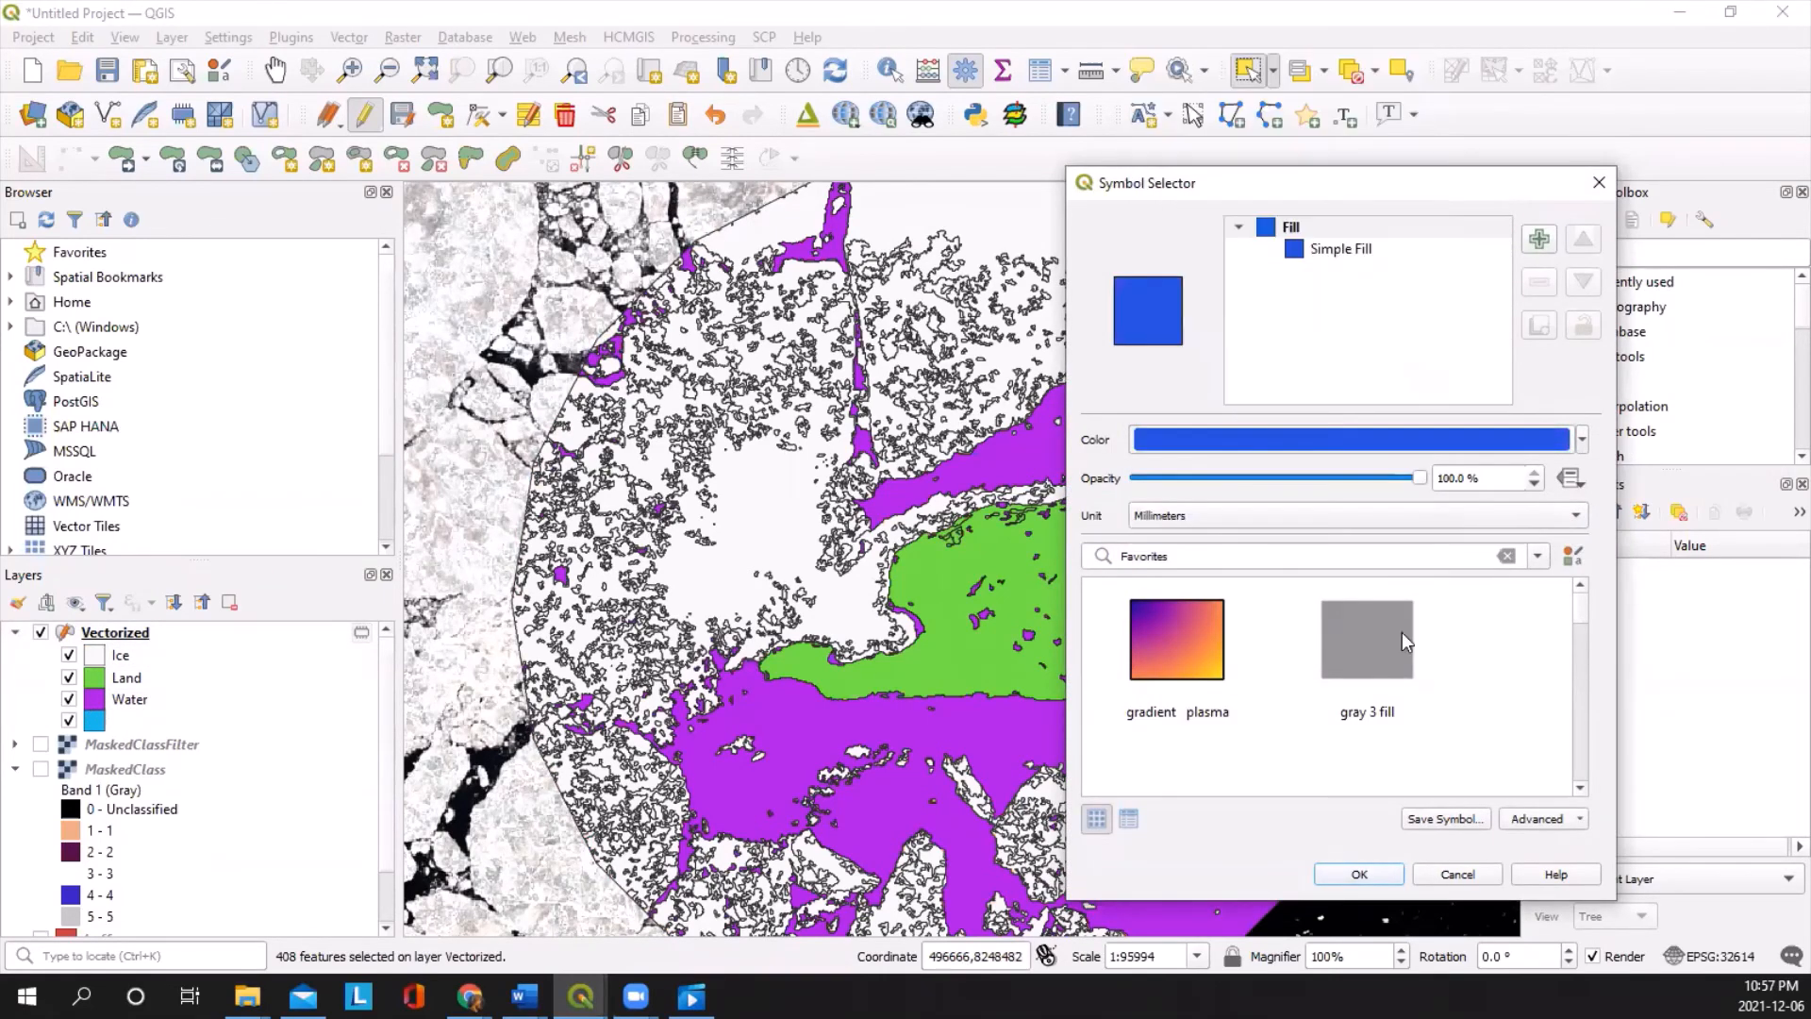
left_click(1359, 874)
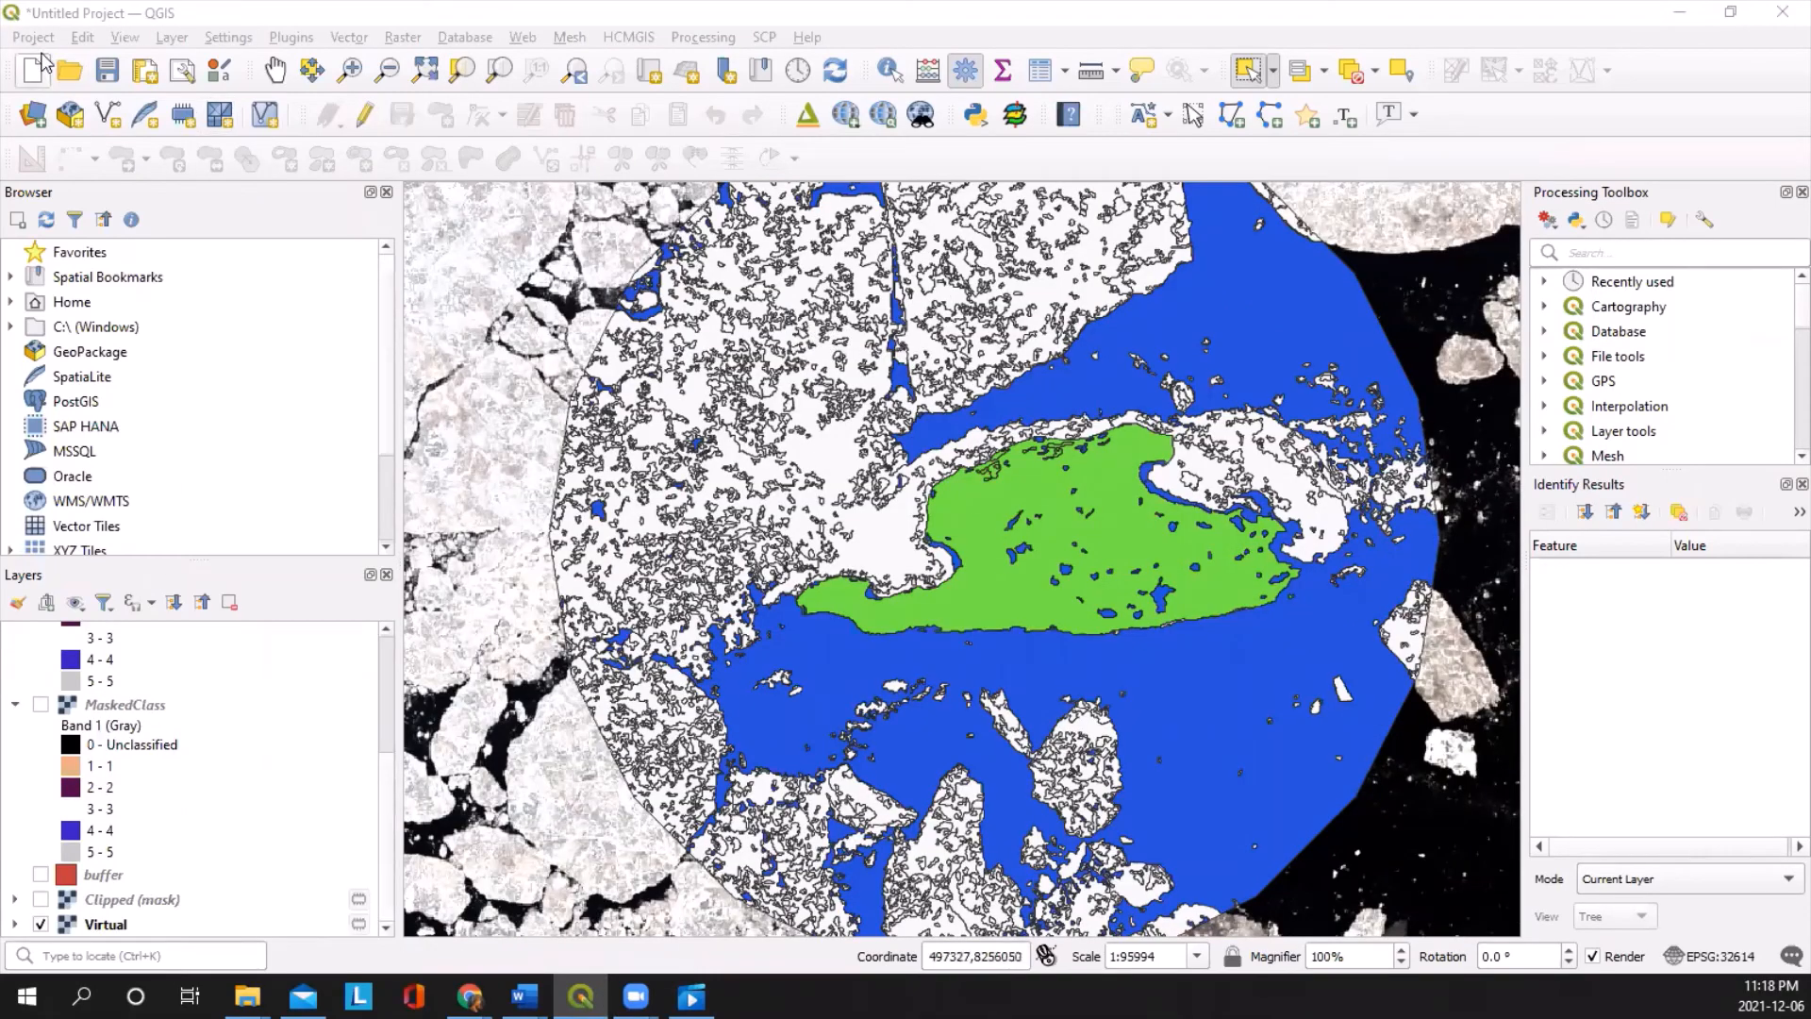
Step: Create a print layout titled Map and add a map item that fills the page
left_click(34, 39)
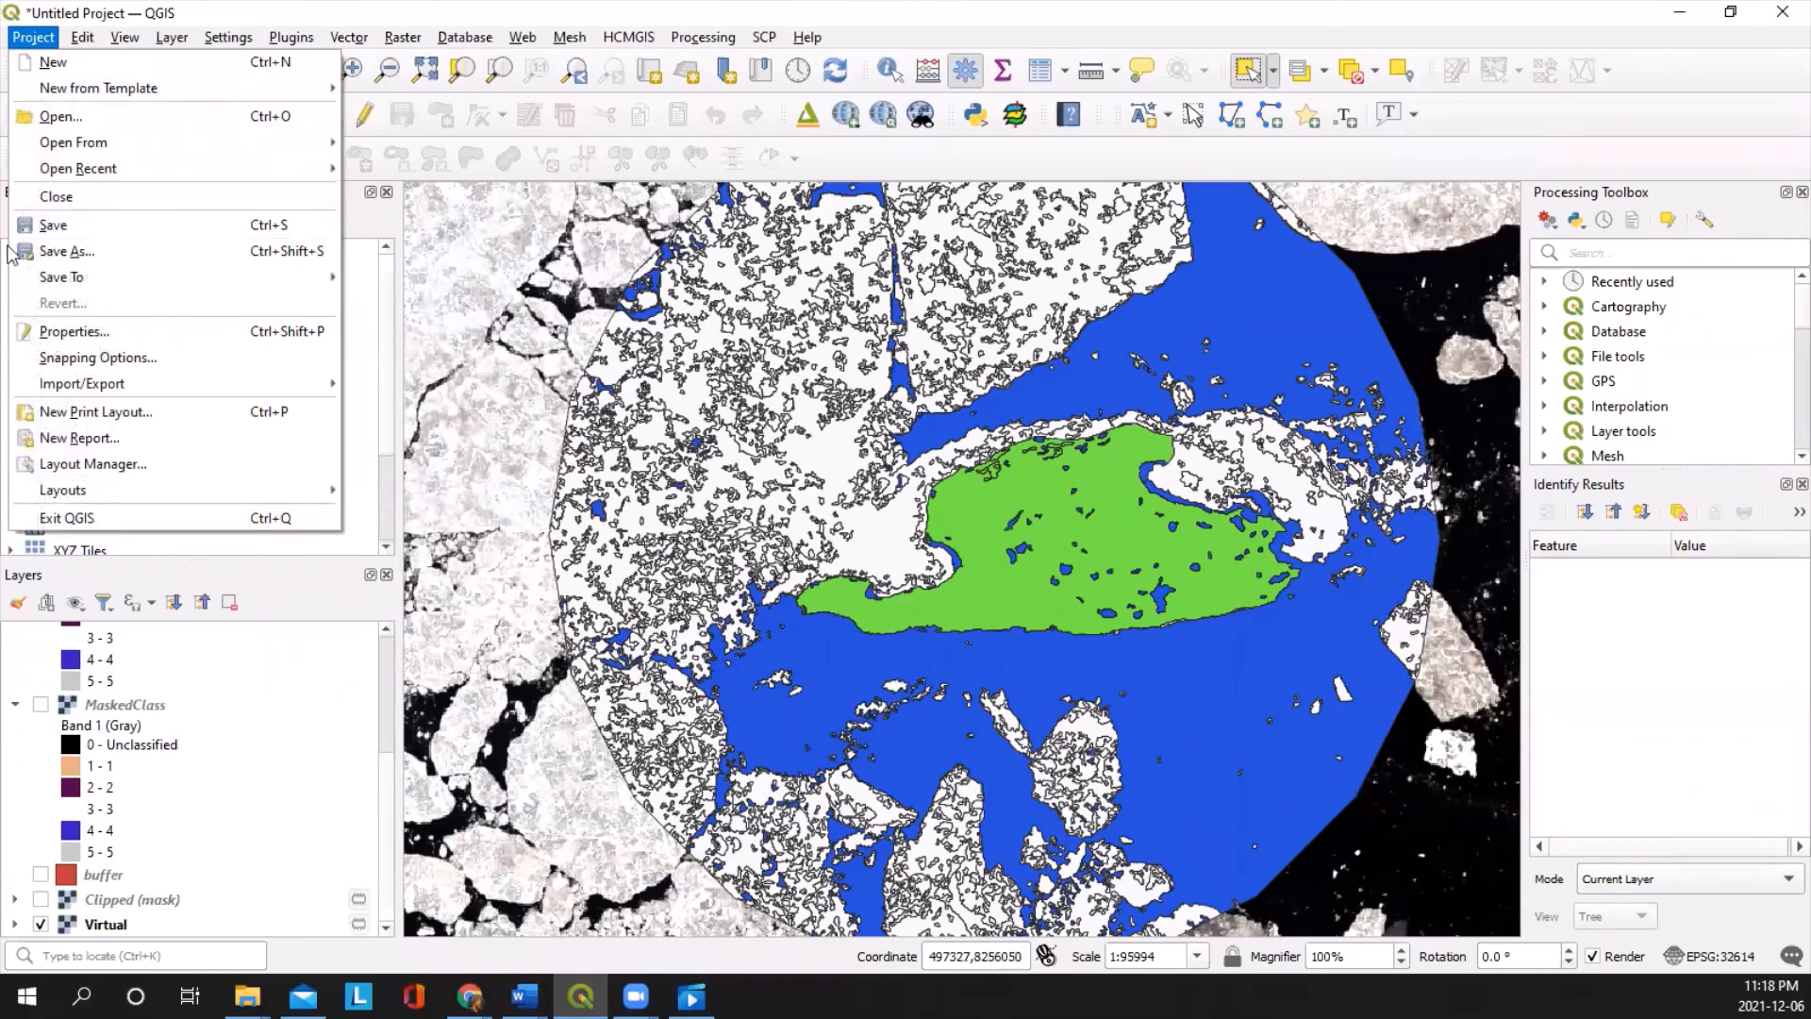
left_click(113, 413)
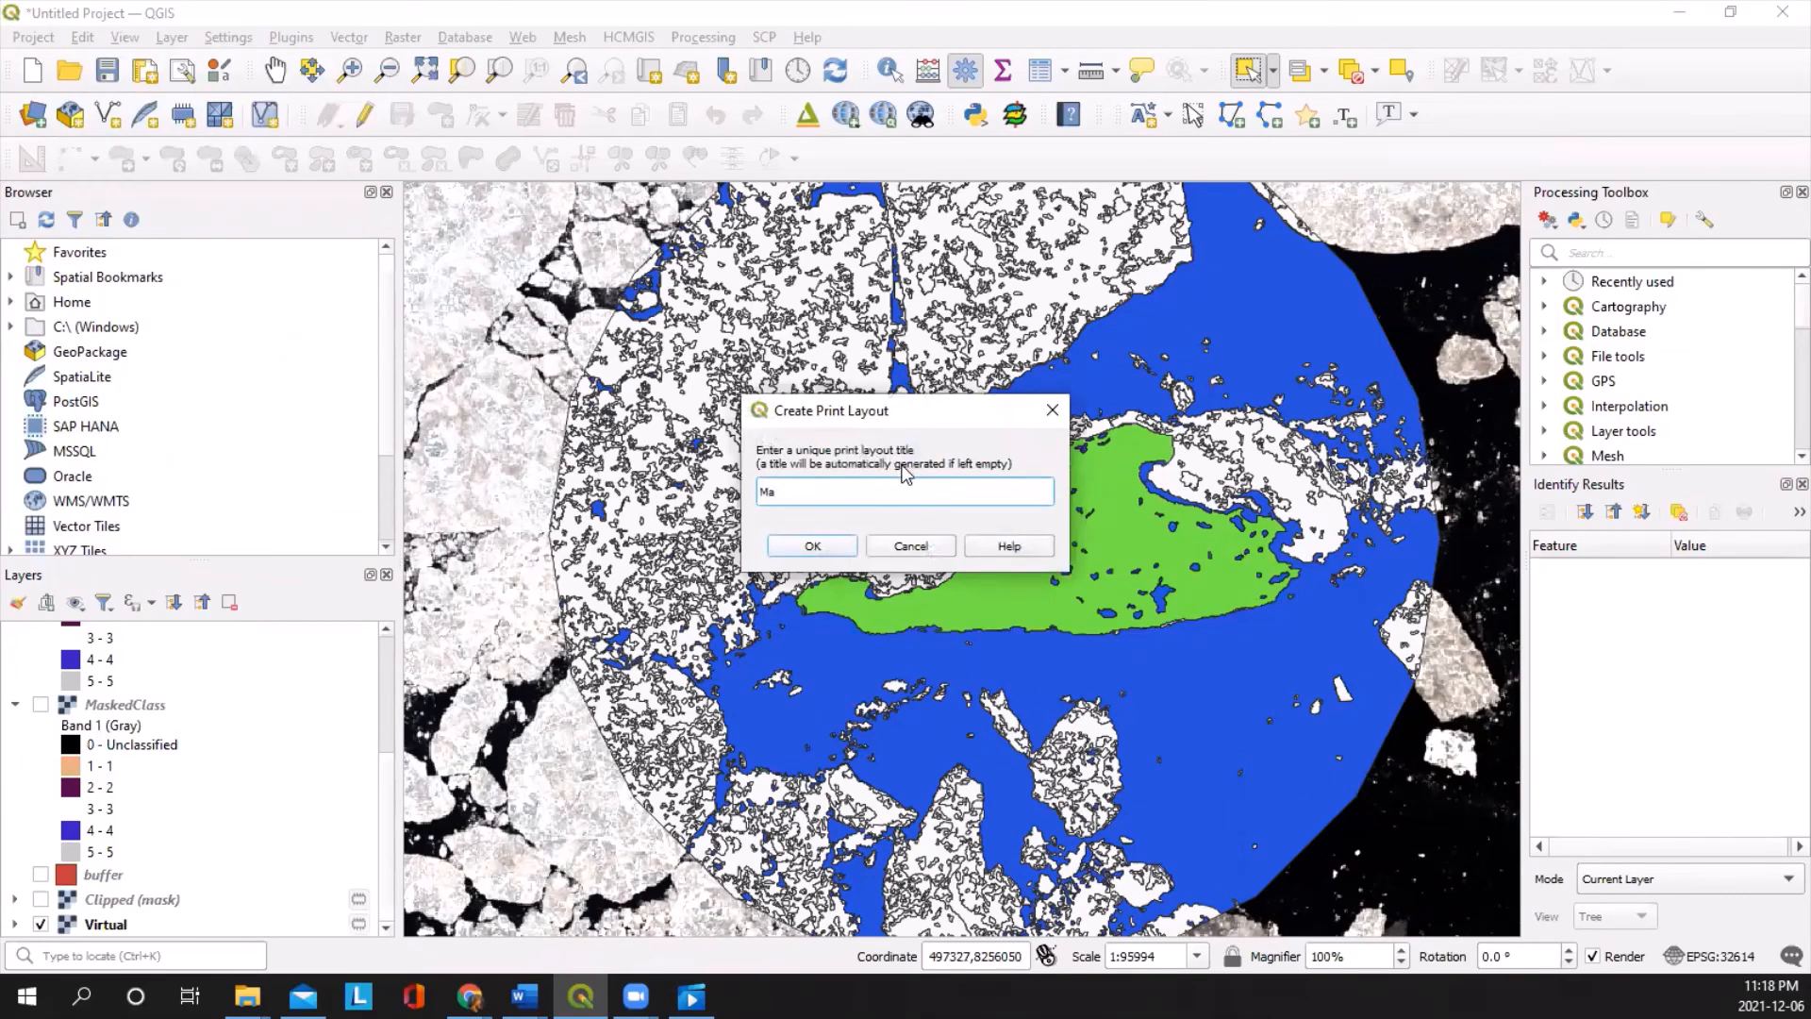
left_click(827, 540)
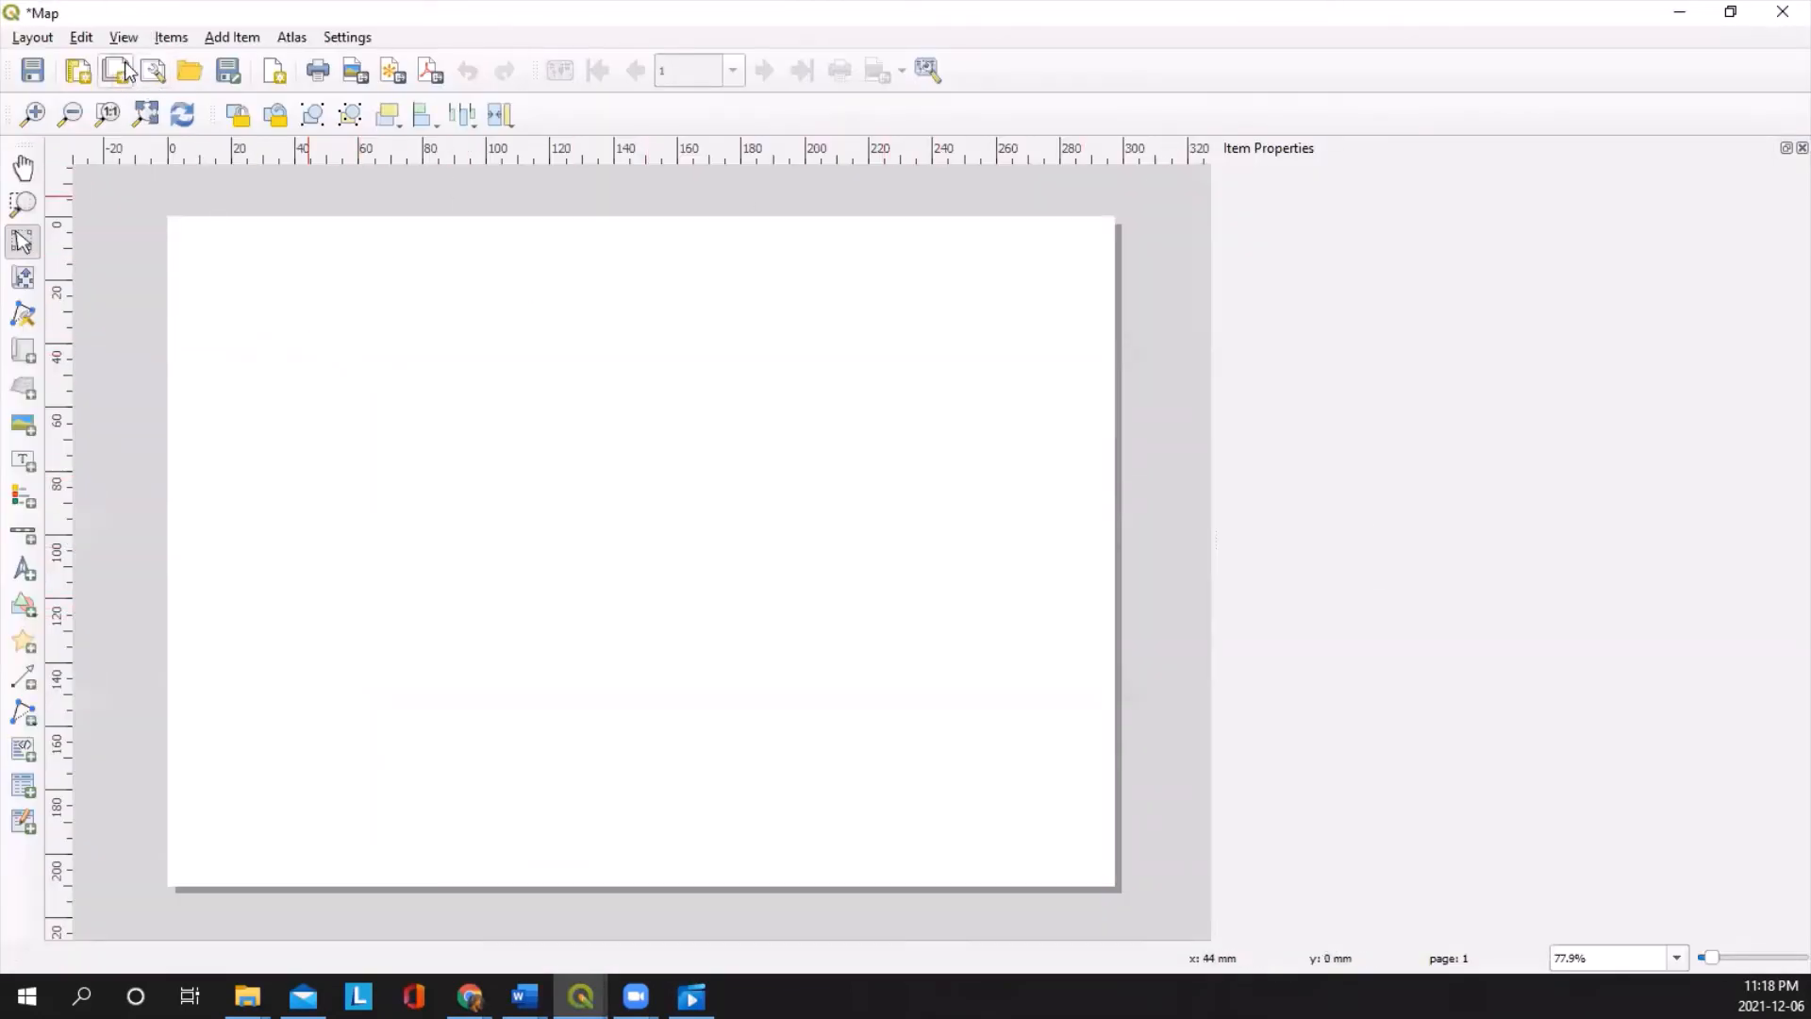
left_click(217, 42)
left_click(250, 60)
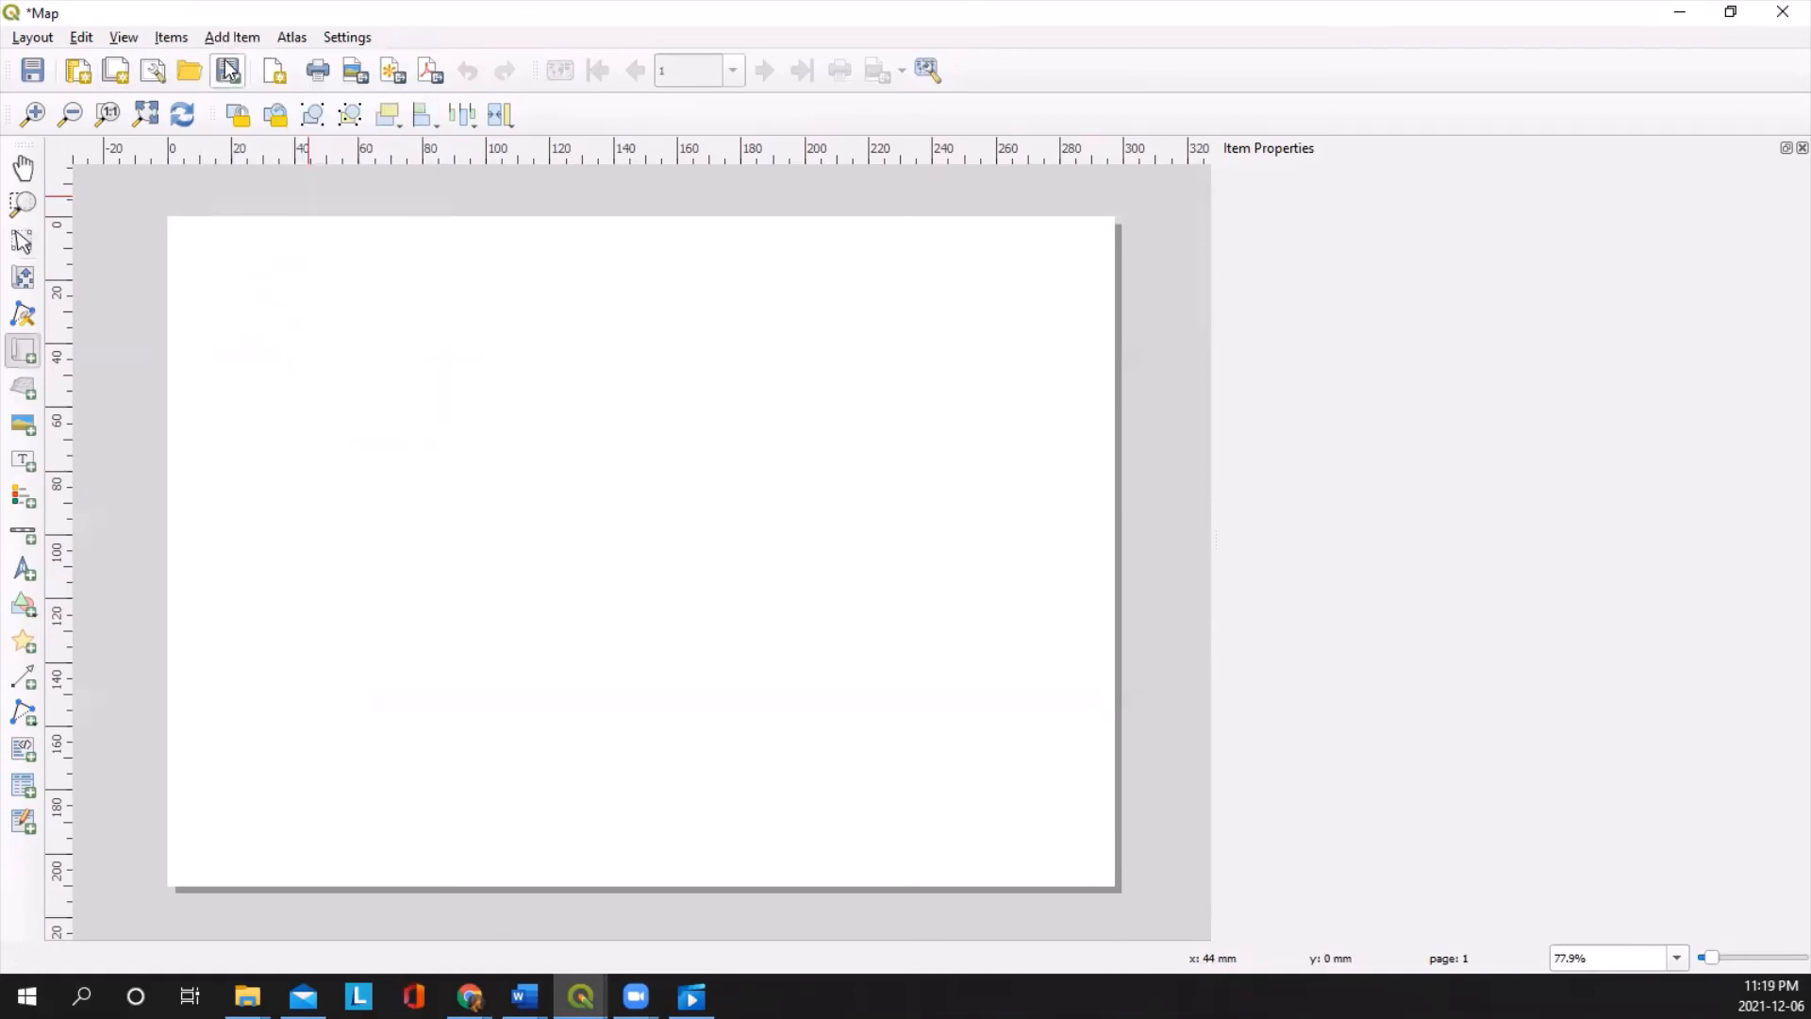
left_click_drag(170, 223, 1113, 878)
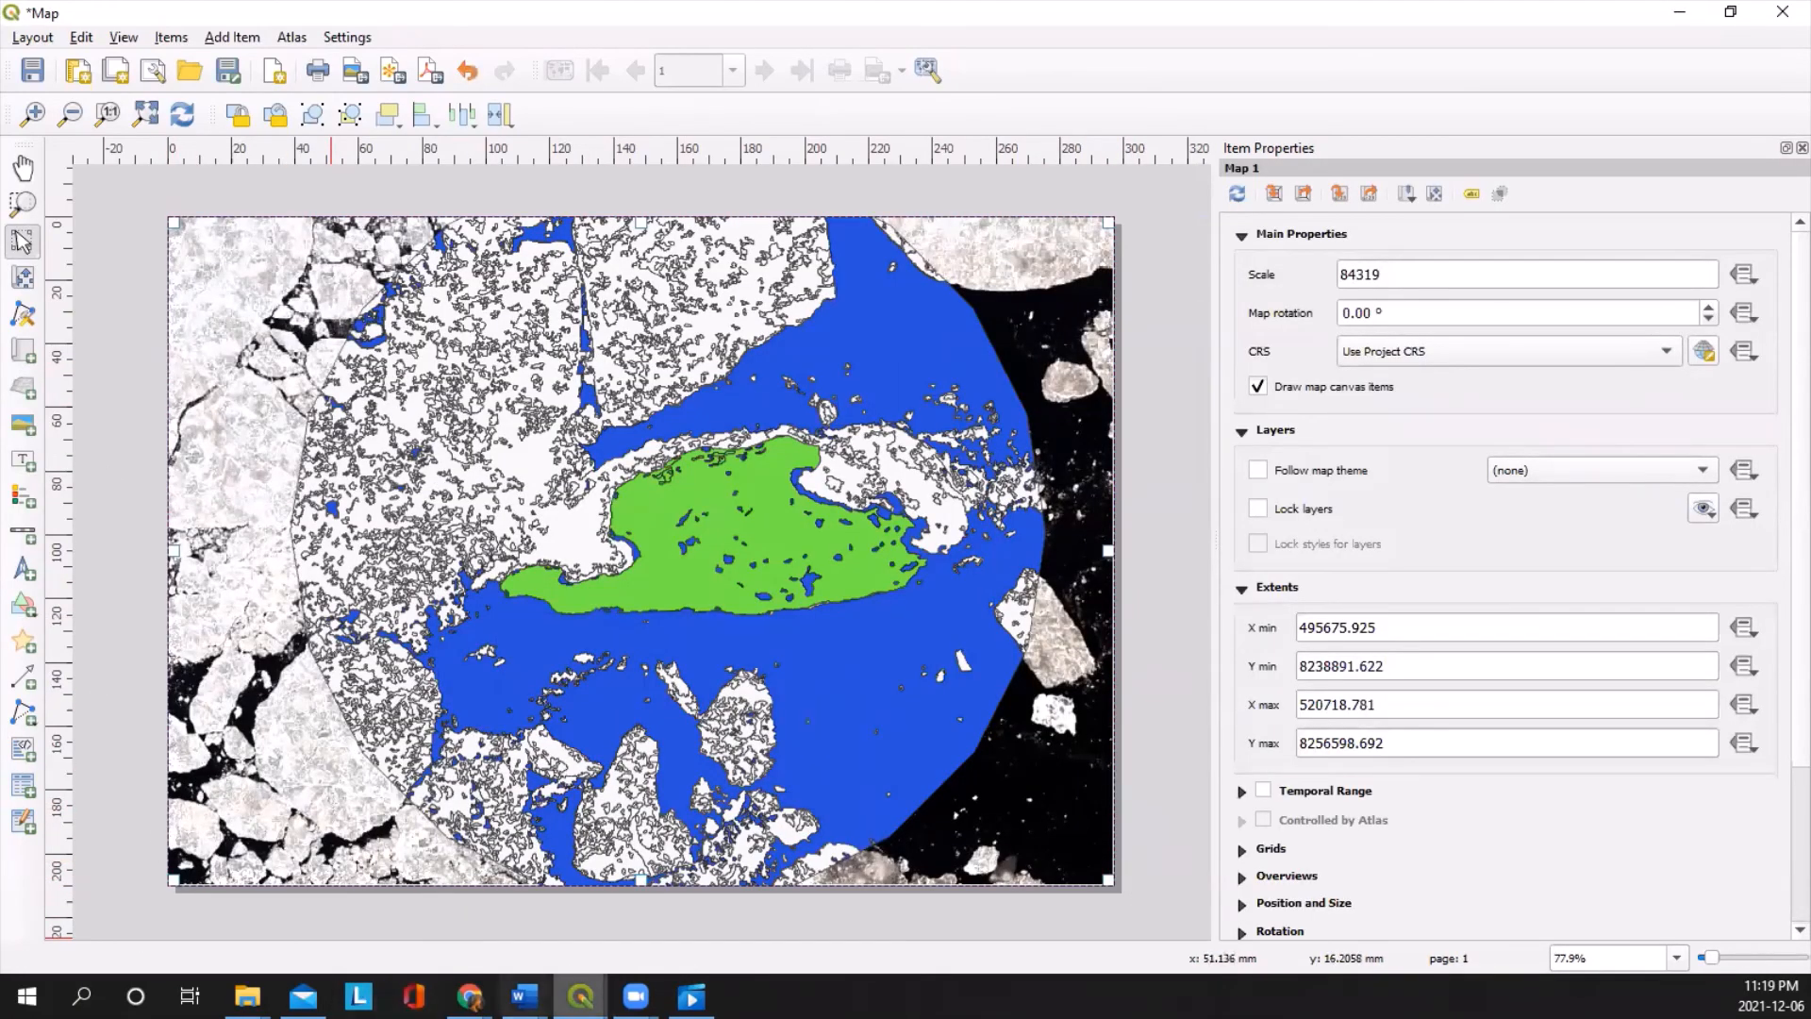
Step: Hide the Virtual layer in the main project window and return to the Map layout
left_click(580, 996)
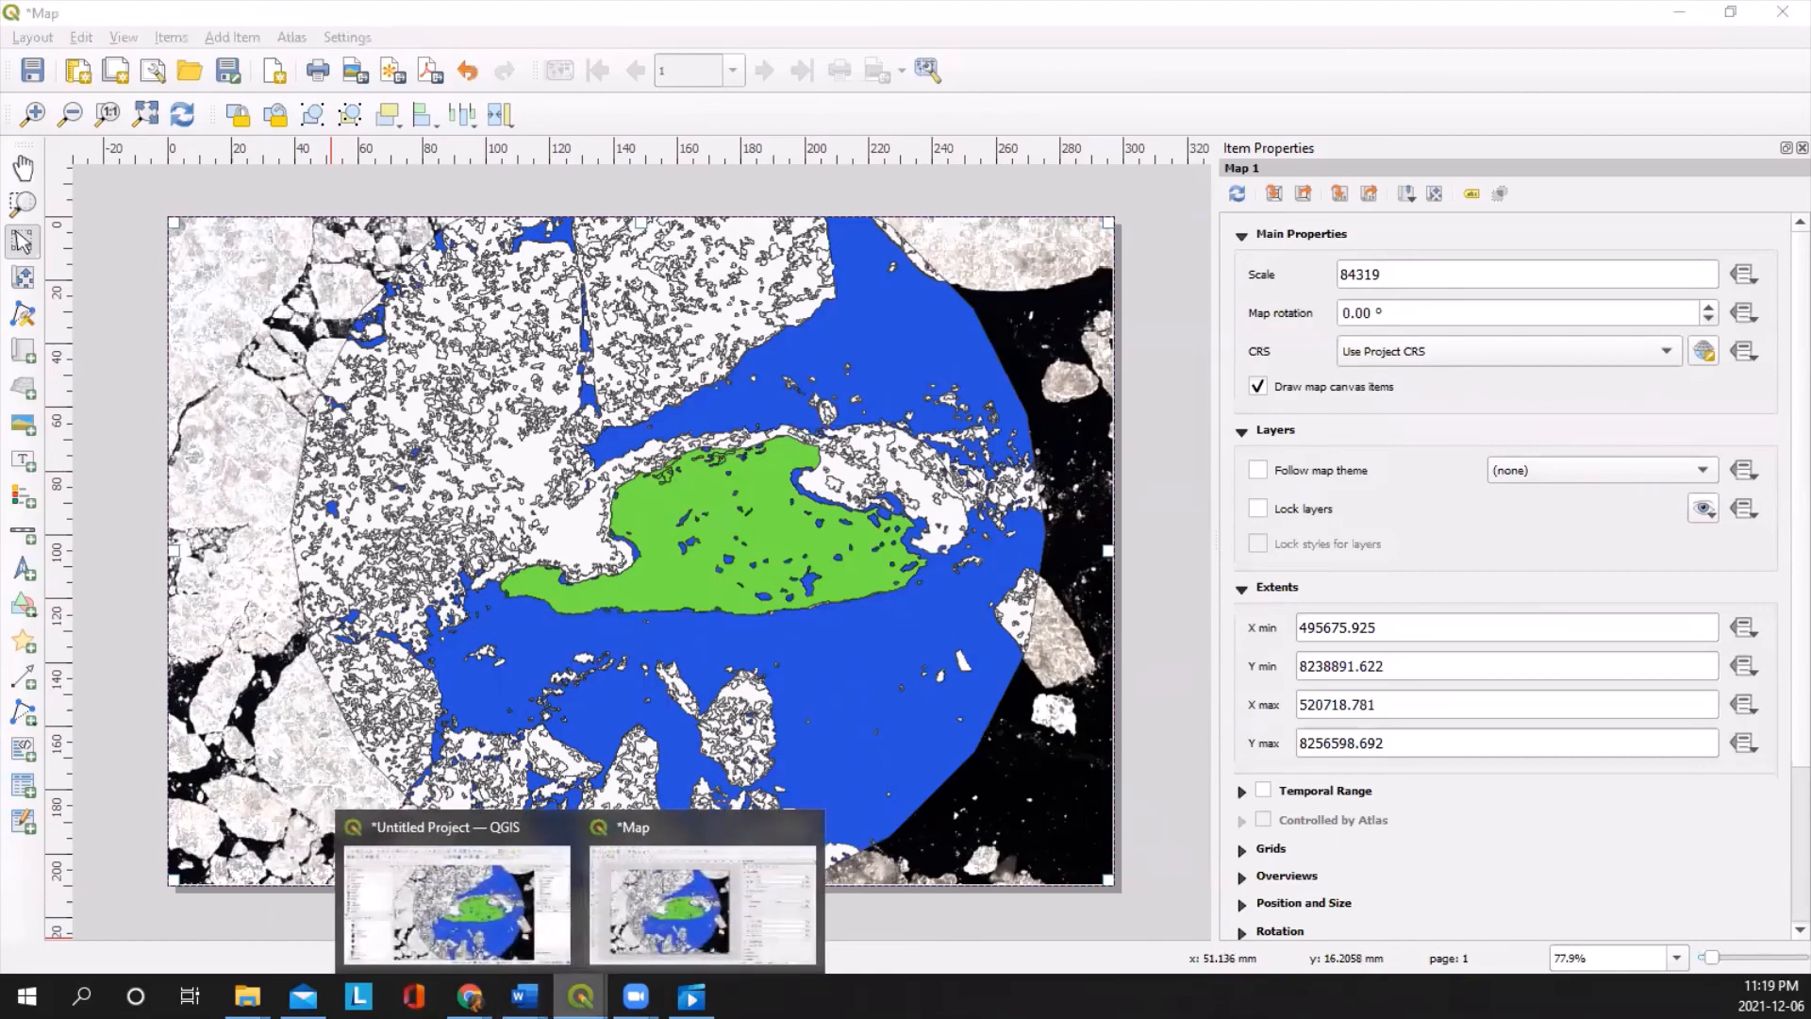
left_click(457, 903)
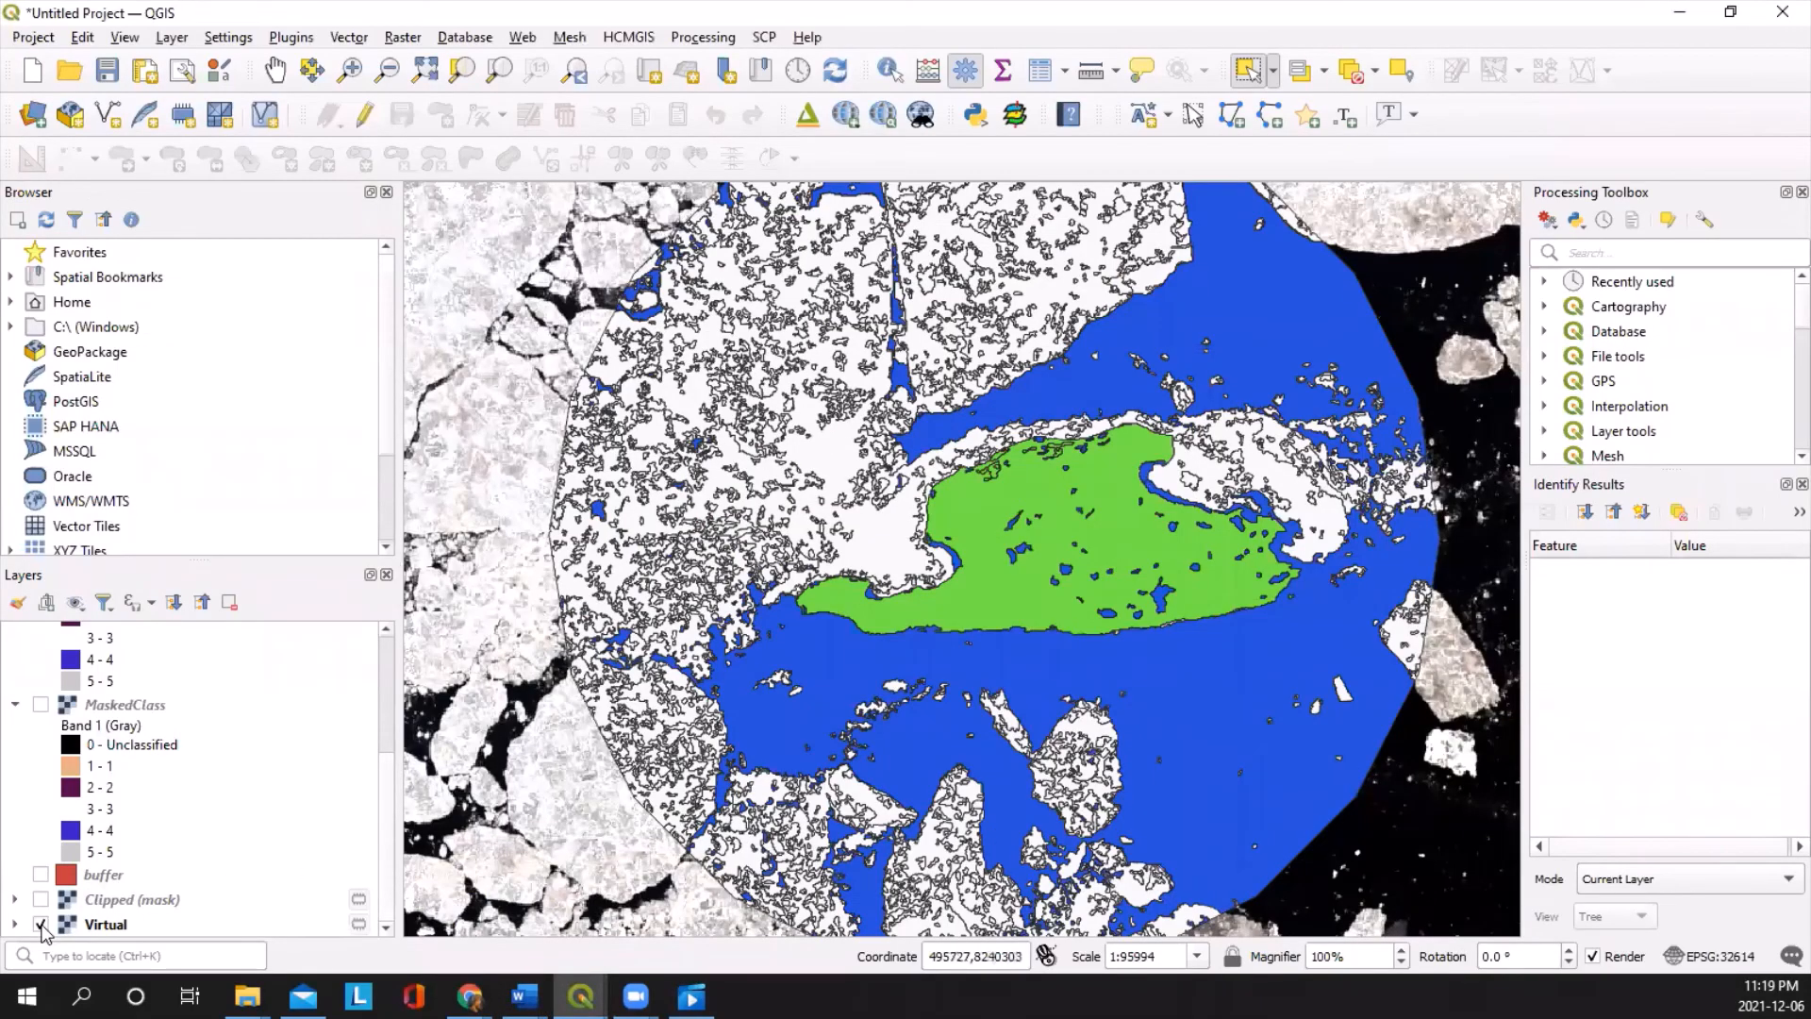
left_click(42, 926)
left_click(580, 996)
left_click(728, 830)
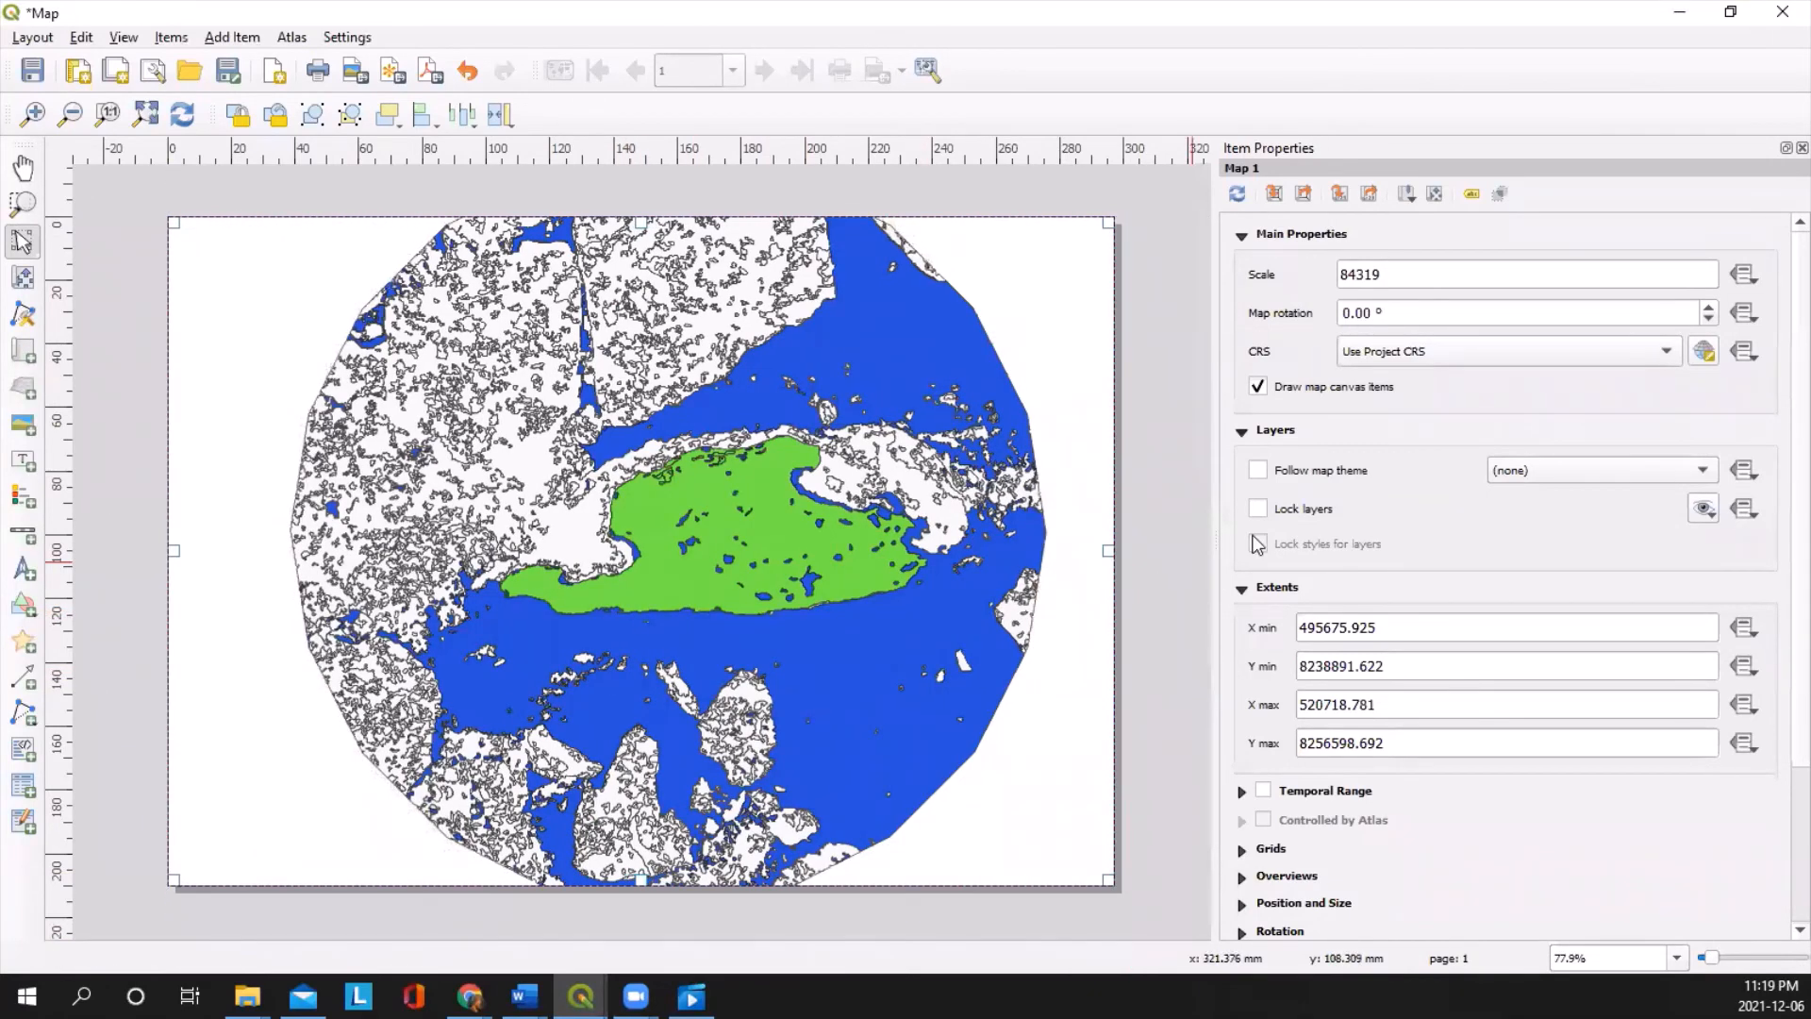
Step: Set the layout map's scale to 100319 and shift its content so the whole classified circle fits on the page
left_click(1356, 275)
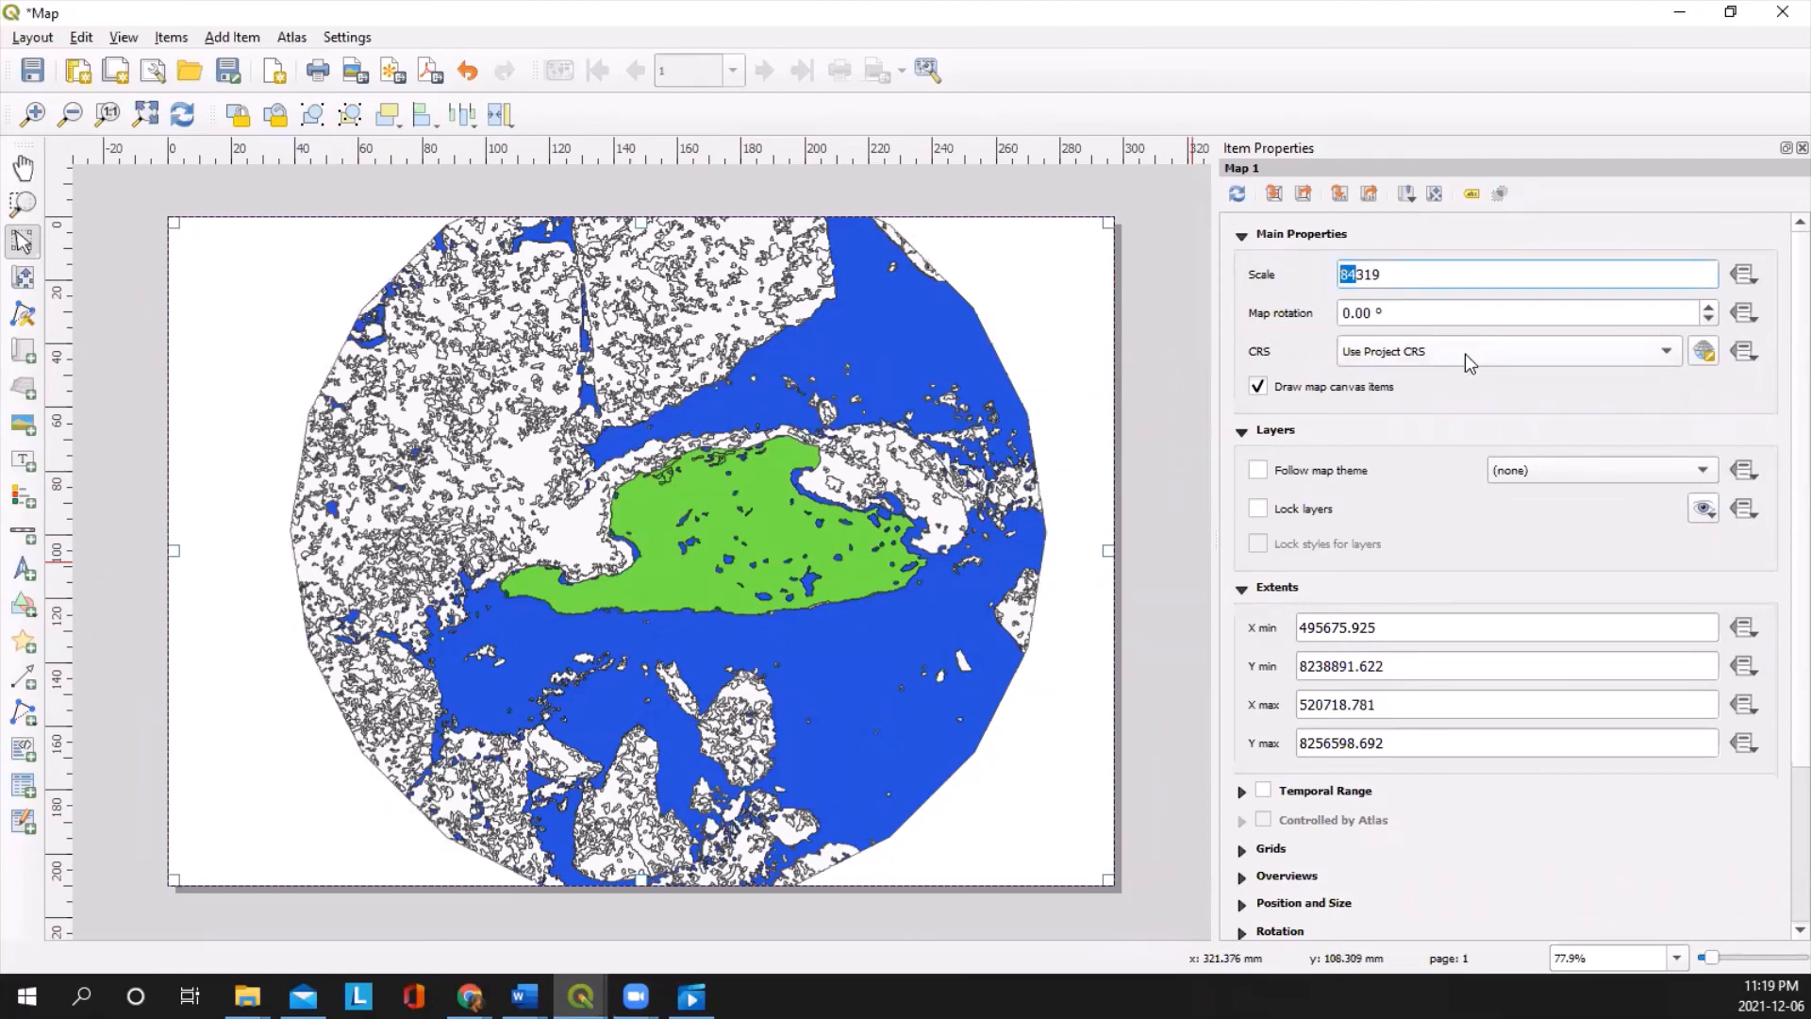
type("100")
key("Return")
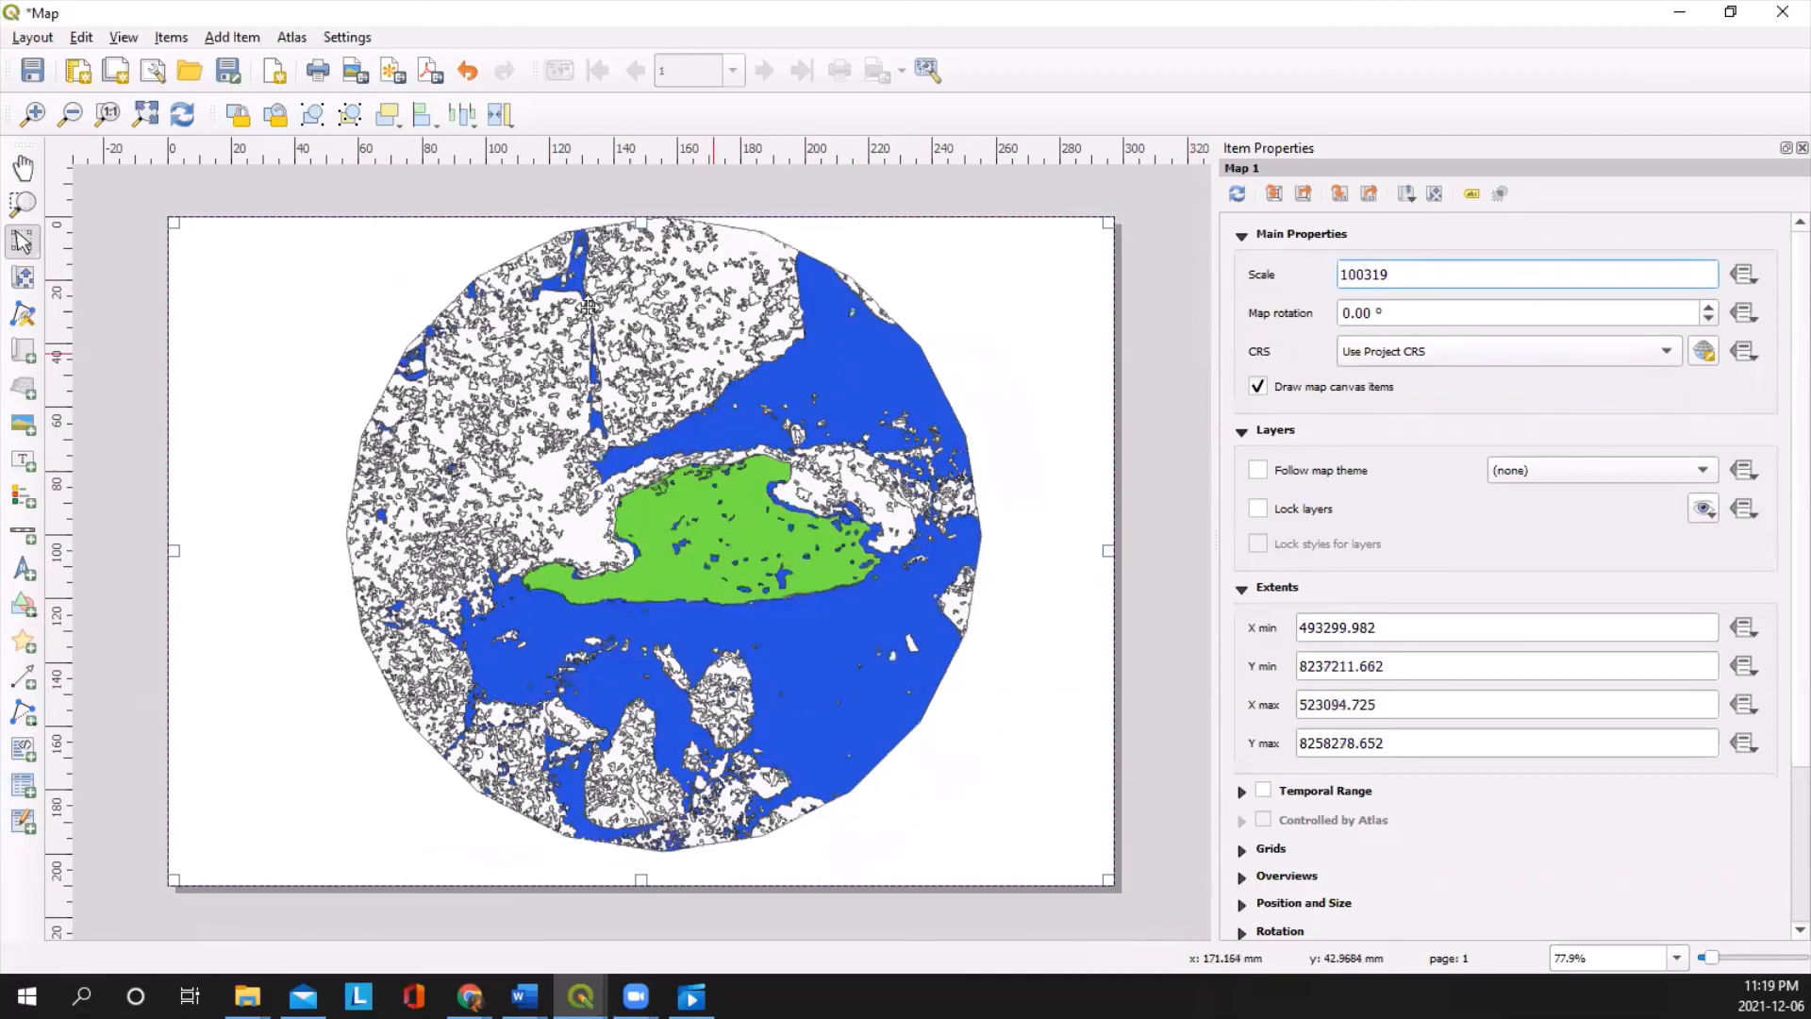
left_click(23, 167)
left_click_drag(789, 435, 795, 457)
left_click(23, 277)
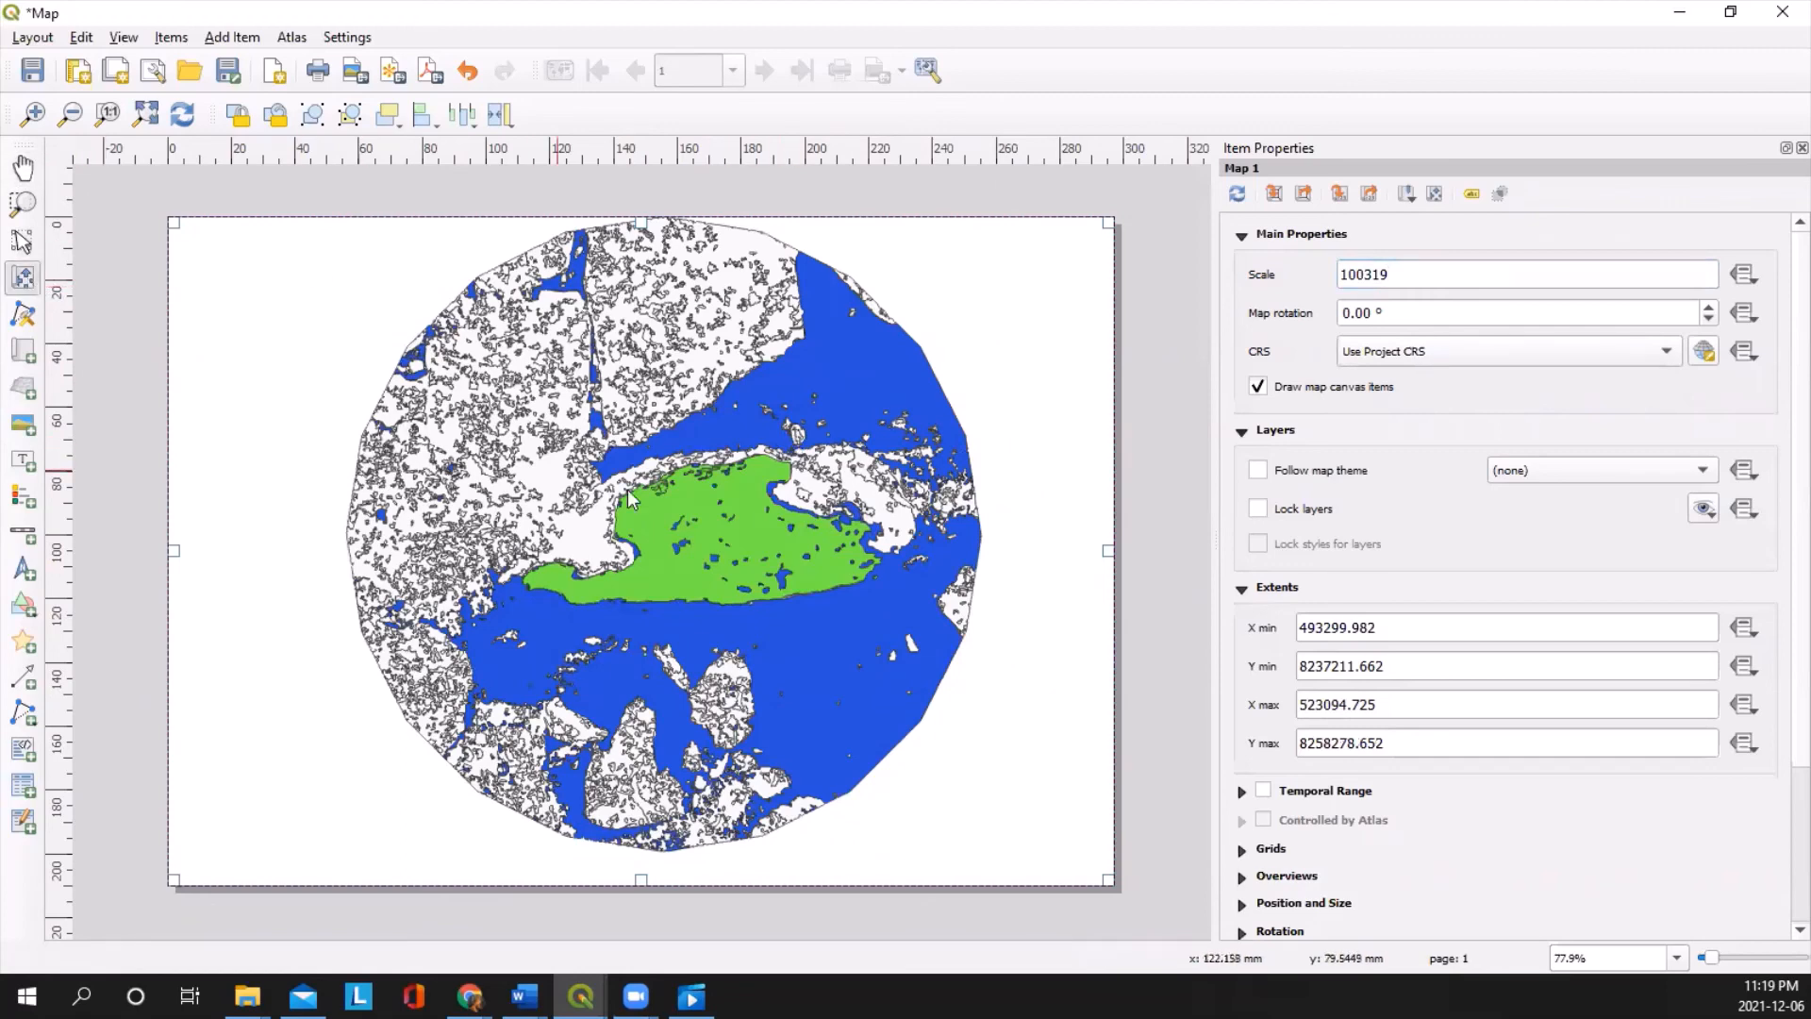
left_click_drag(664, 458, 700, 482)
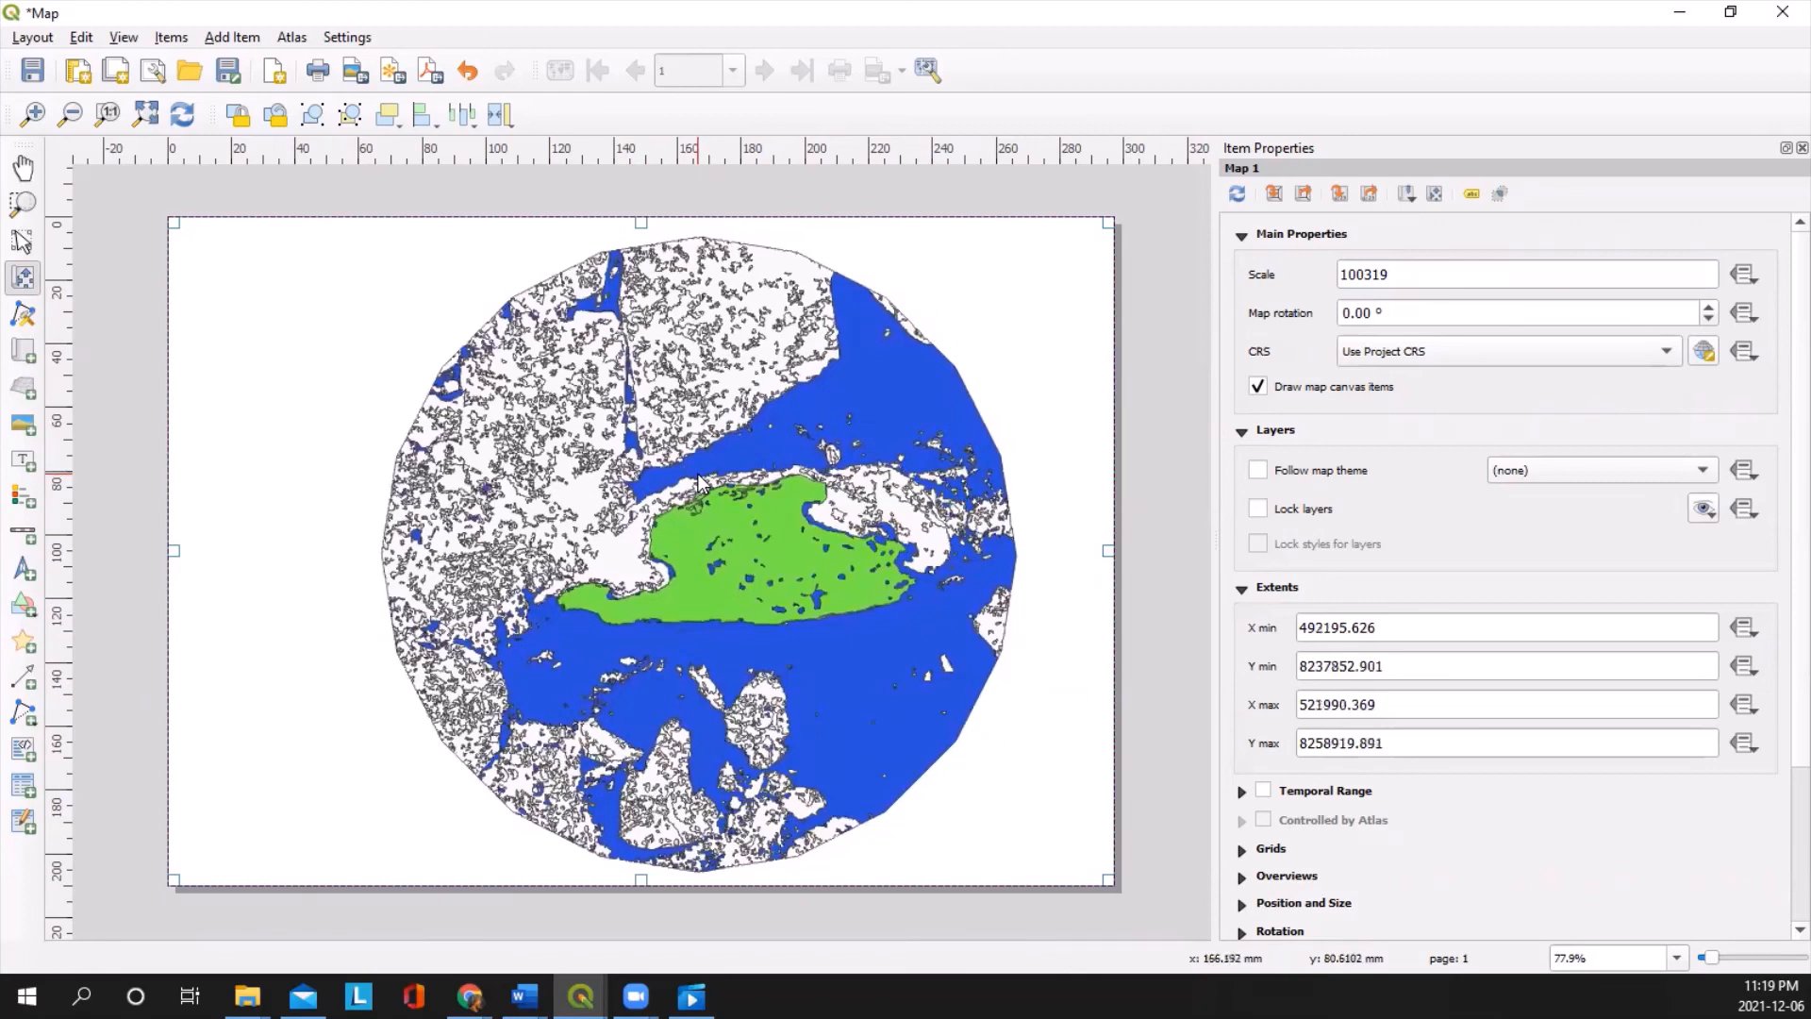
Step: Add a scale bar to the layout and place it in the page's lower-left corner
left_click(246, 40)
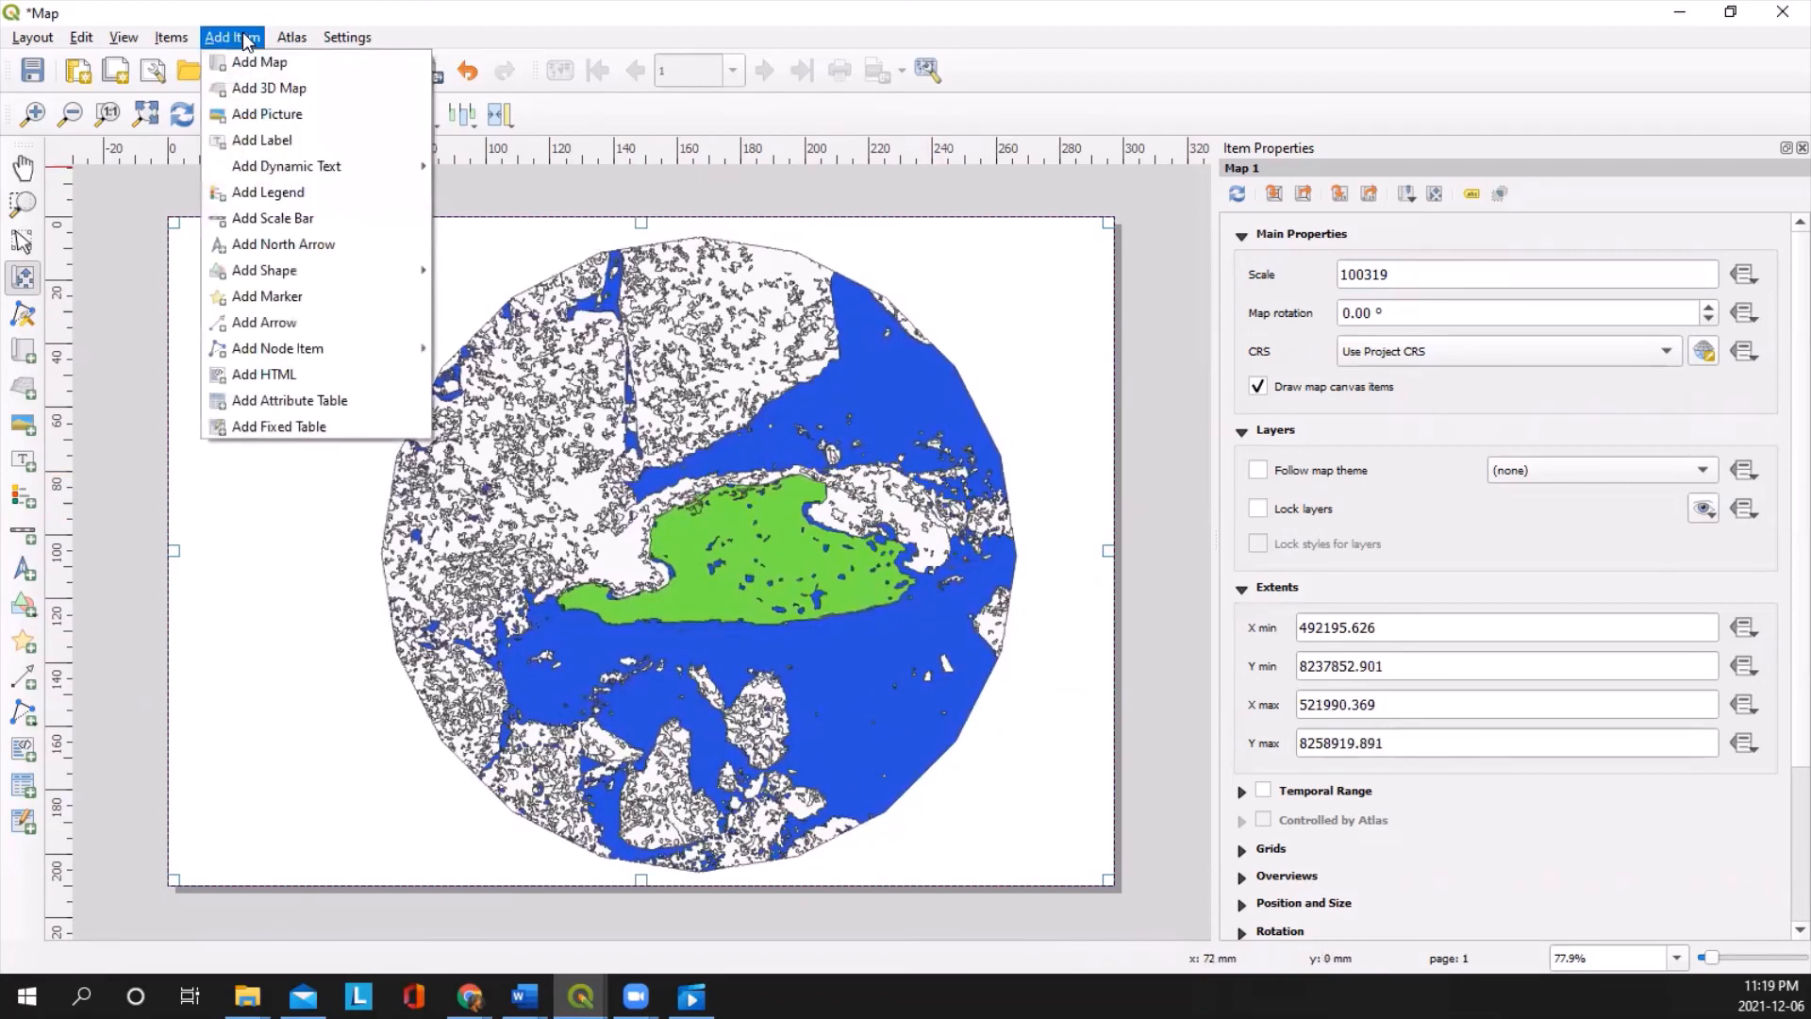
left_click(288, 217)
left_click_drag(169, 852, 415, 883)
left_click_drag(301, 858, 318, 838)
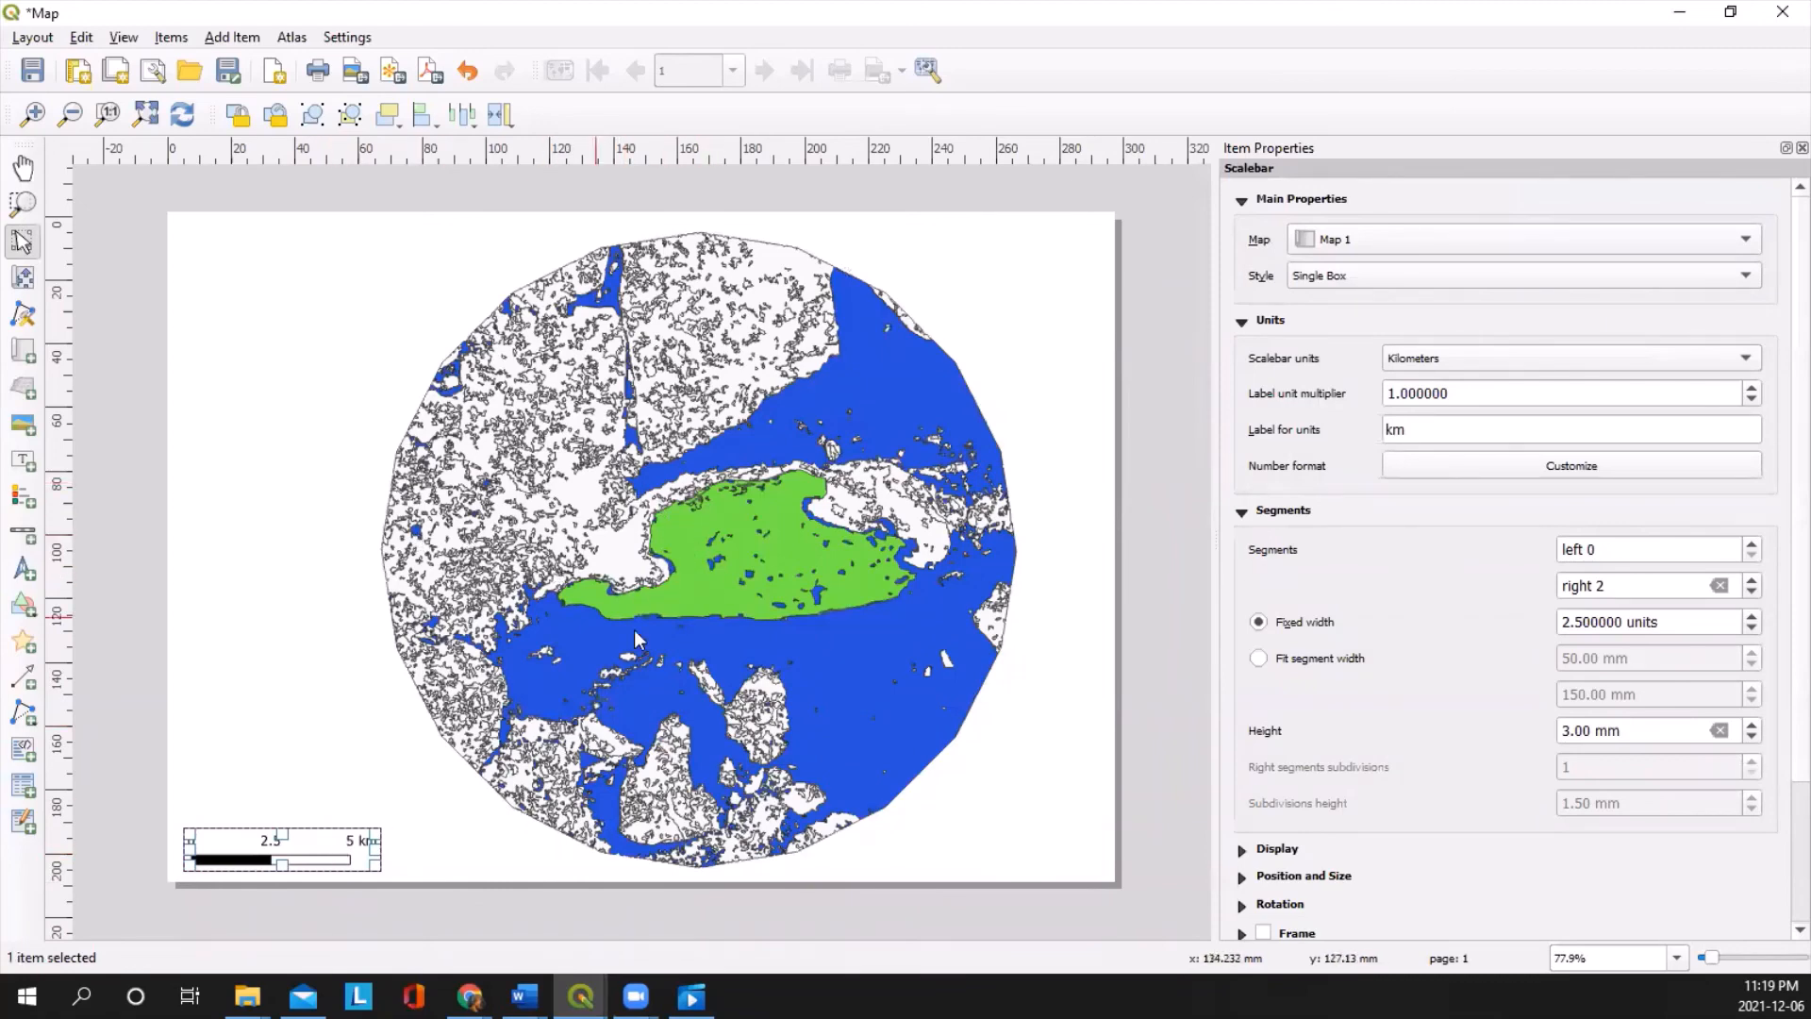
left_click_drag(331, 846, 337, 849)
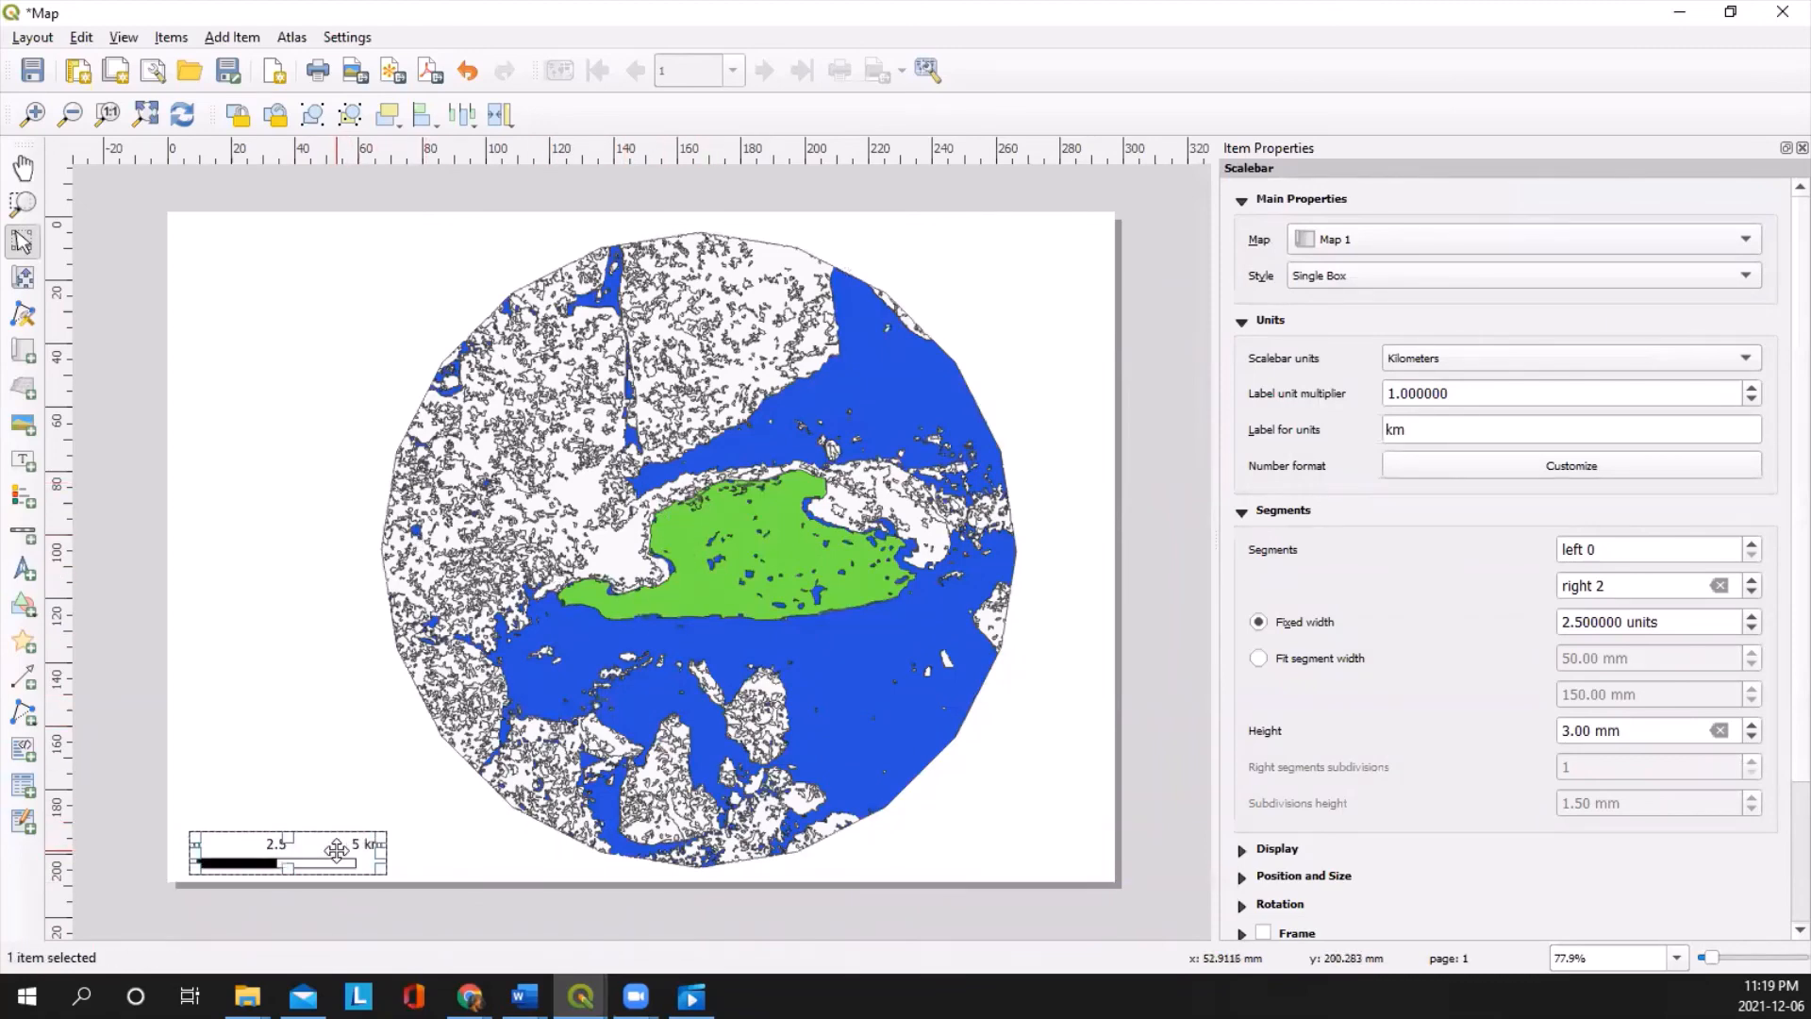
Step: Add a north arrow in the upper-right corner of the layout page
left_click(171, 37)
mouse_move(215, 38)
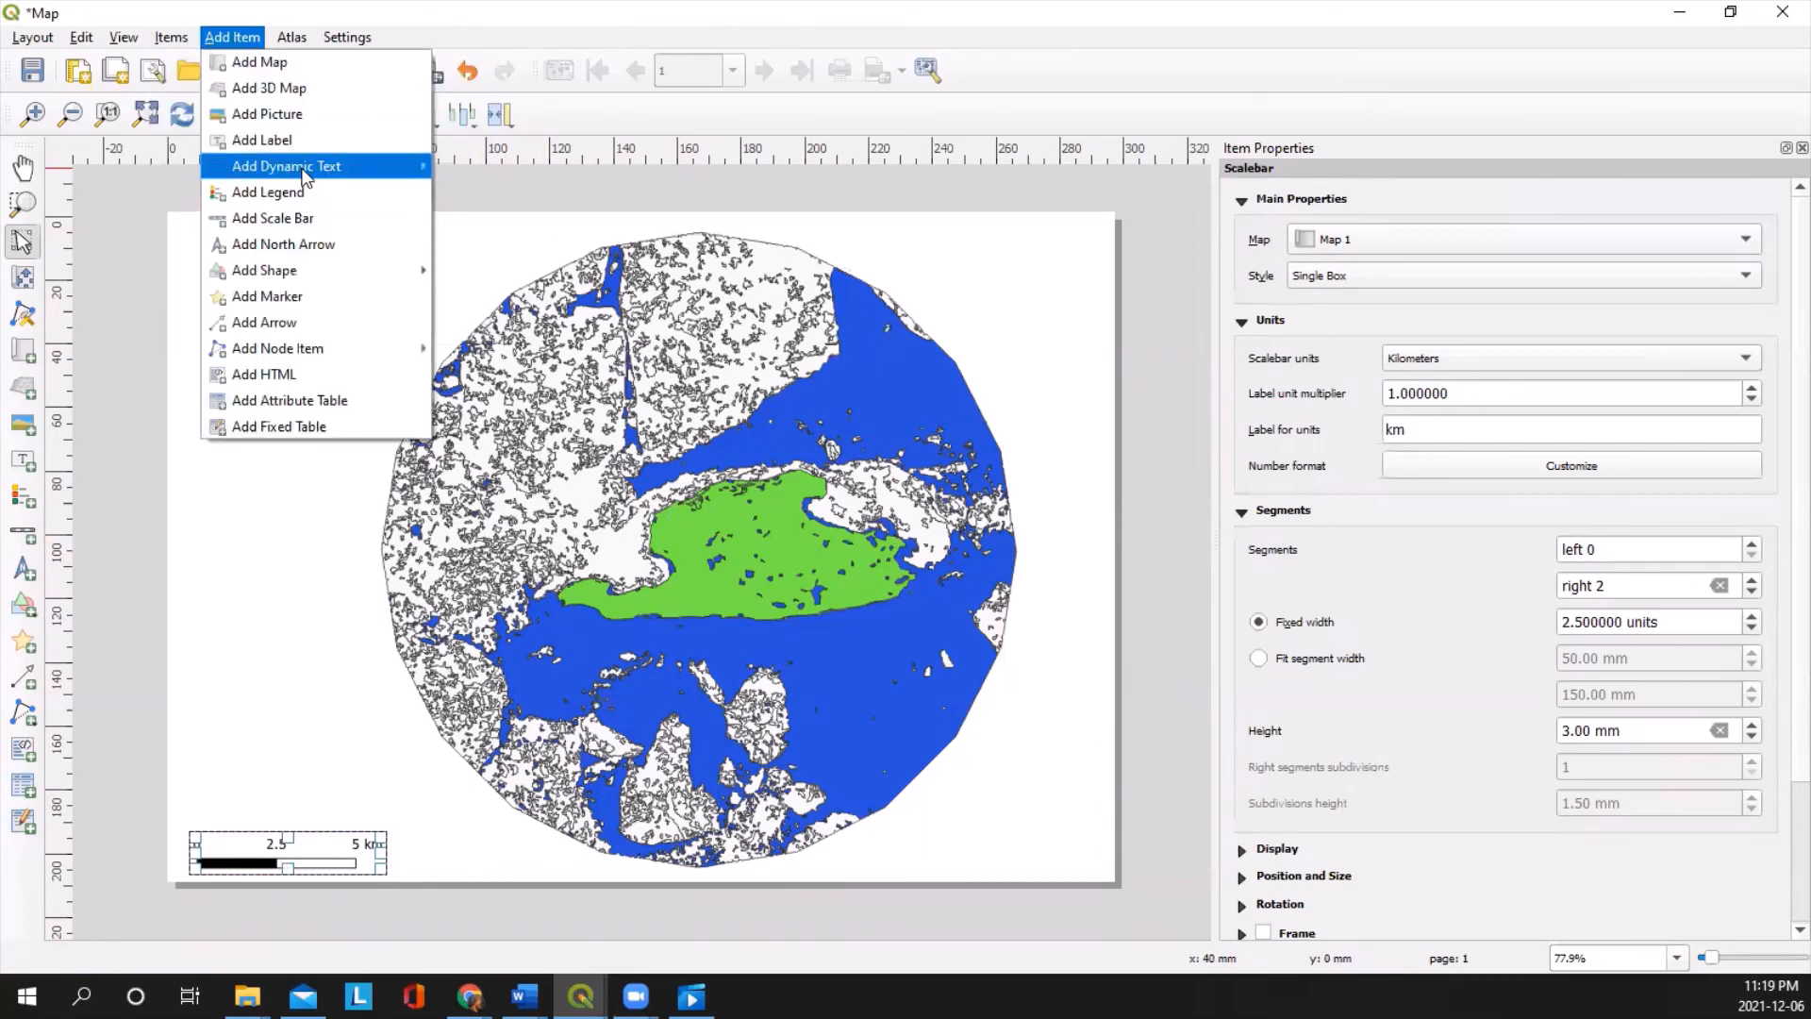
mouse_move(361, 279)
left_click(357, 245)
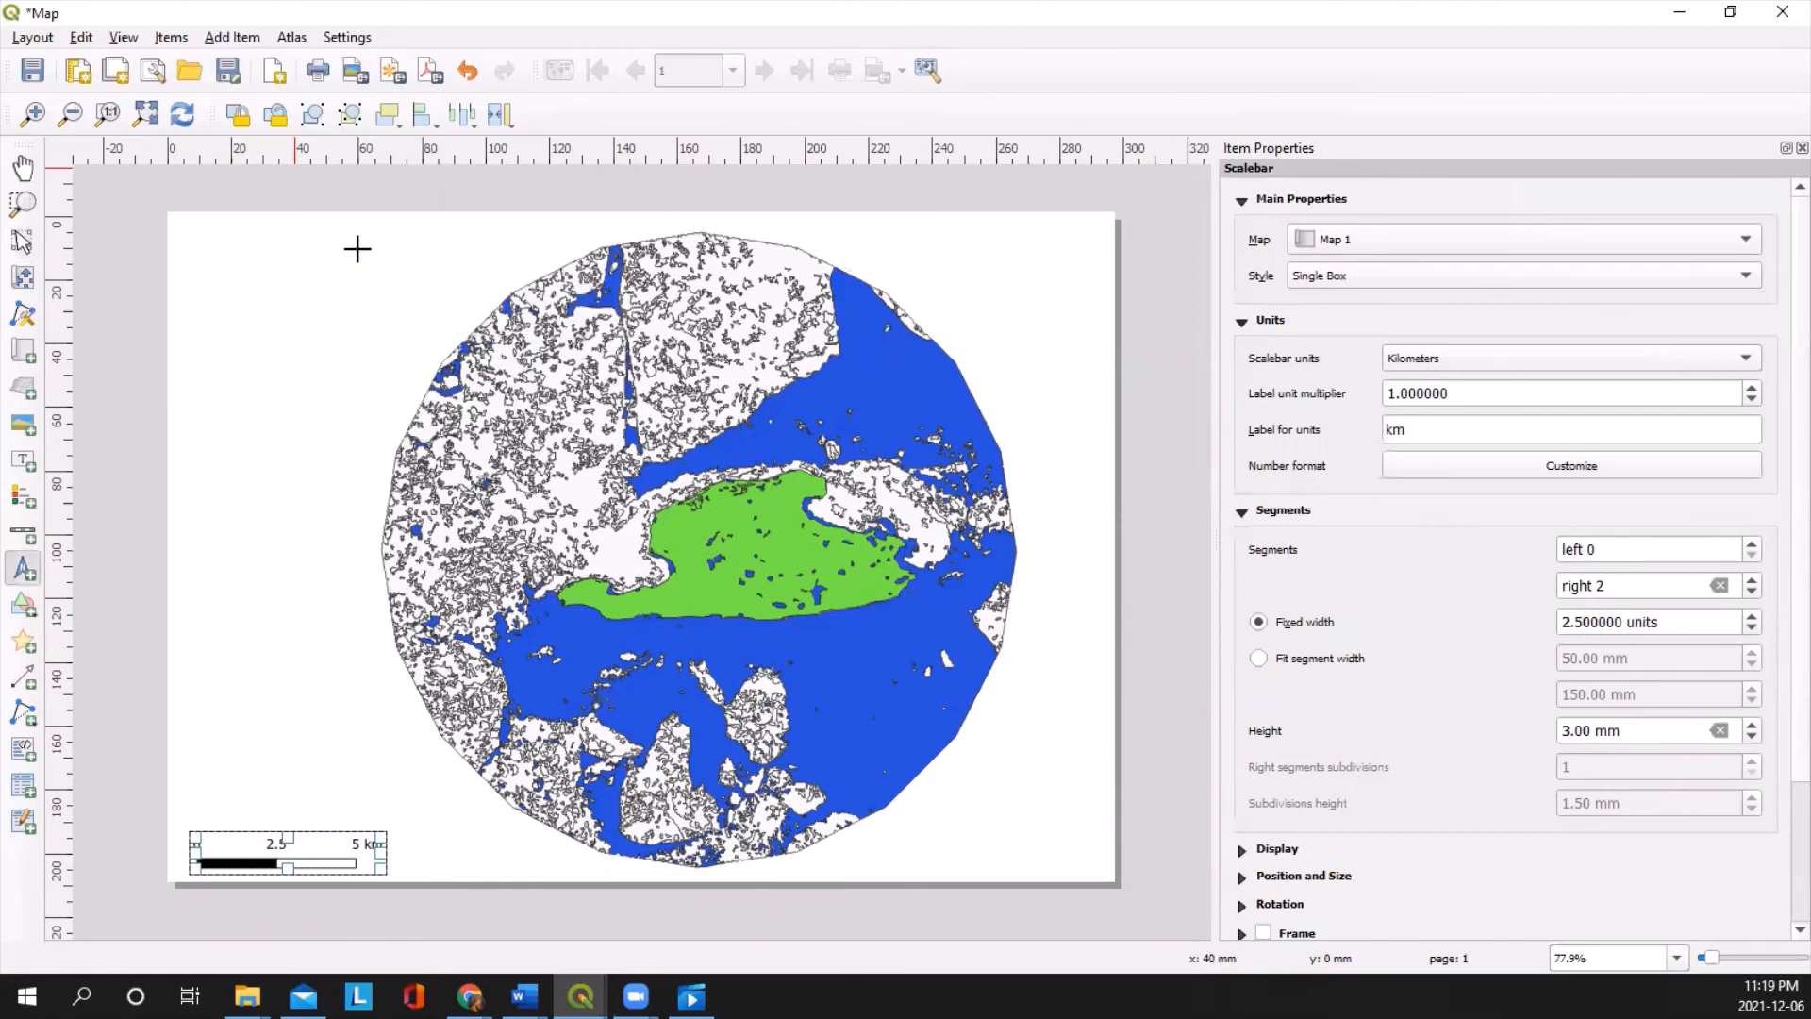
left_click_drag(991, 253, 1058, 299)
Step: Add a legend to the layout in the blank area left of the classified circle
left_click(235, 40)
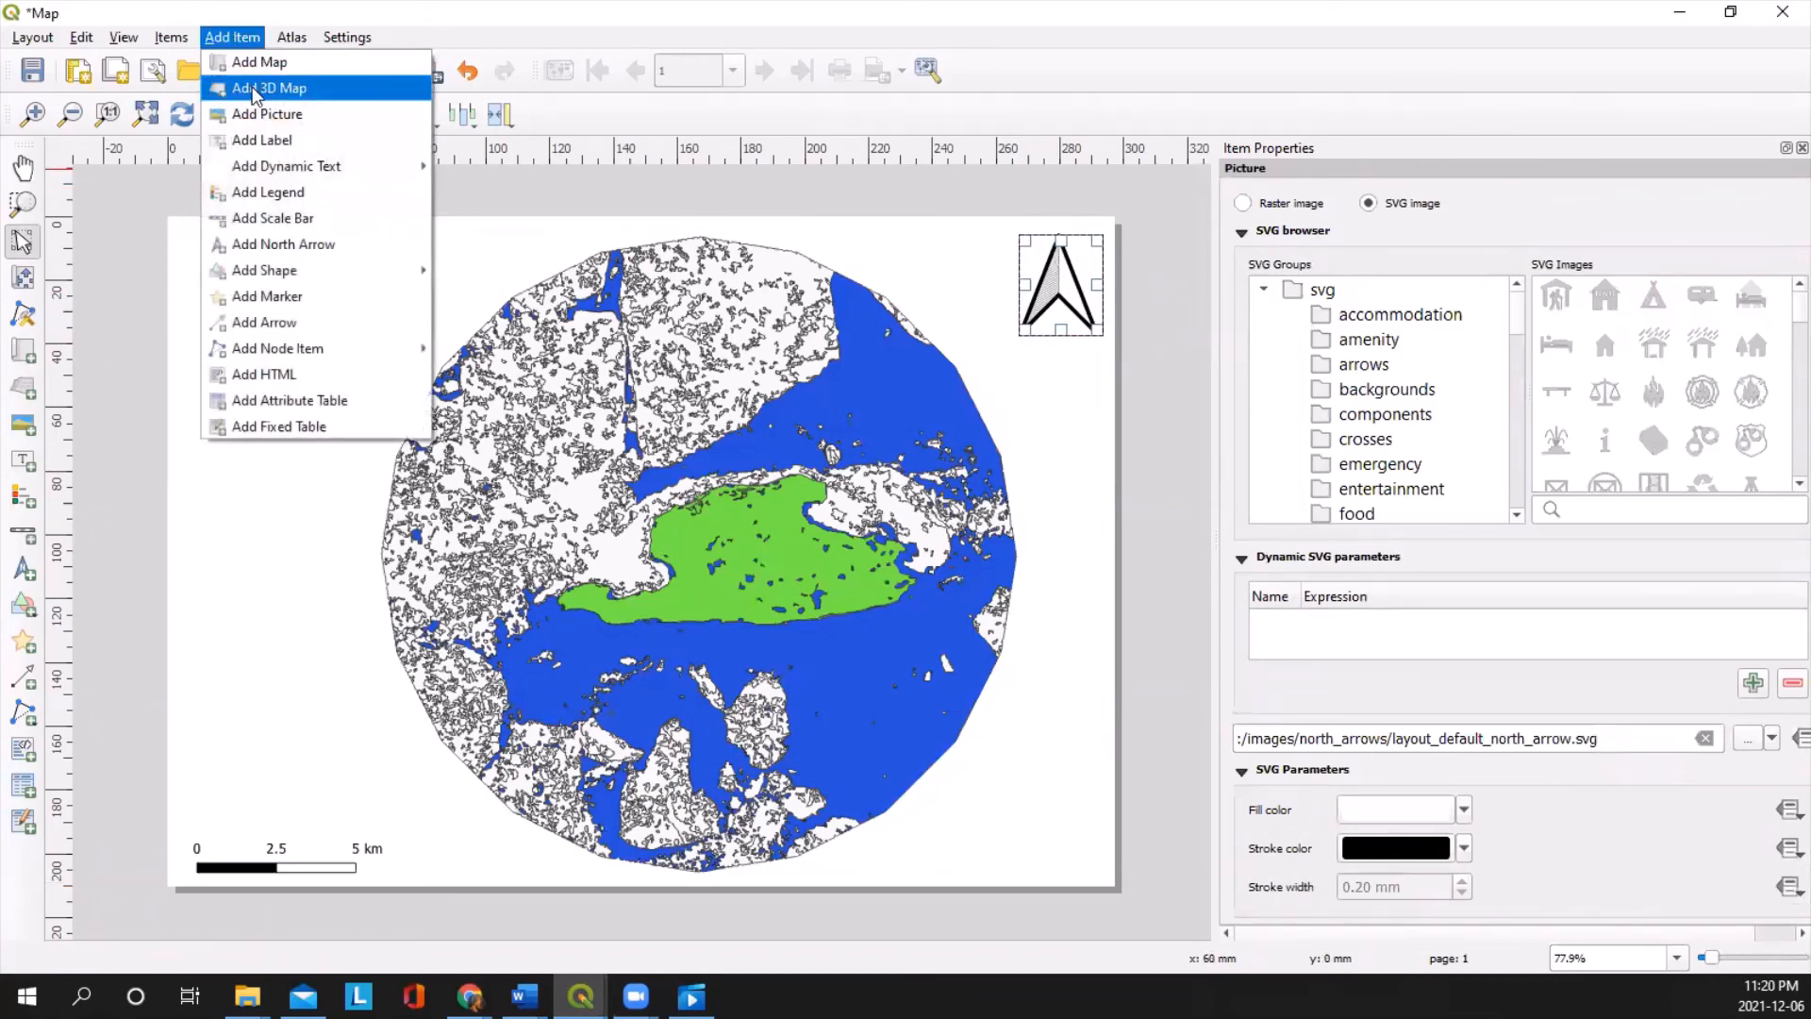
left_click(282, 193)
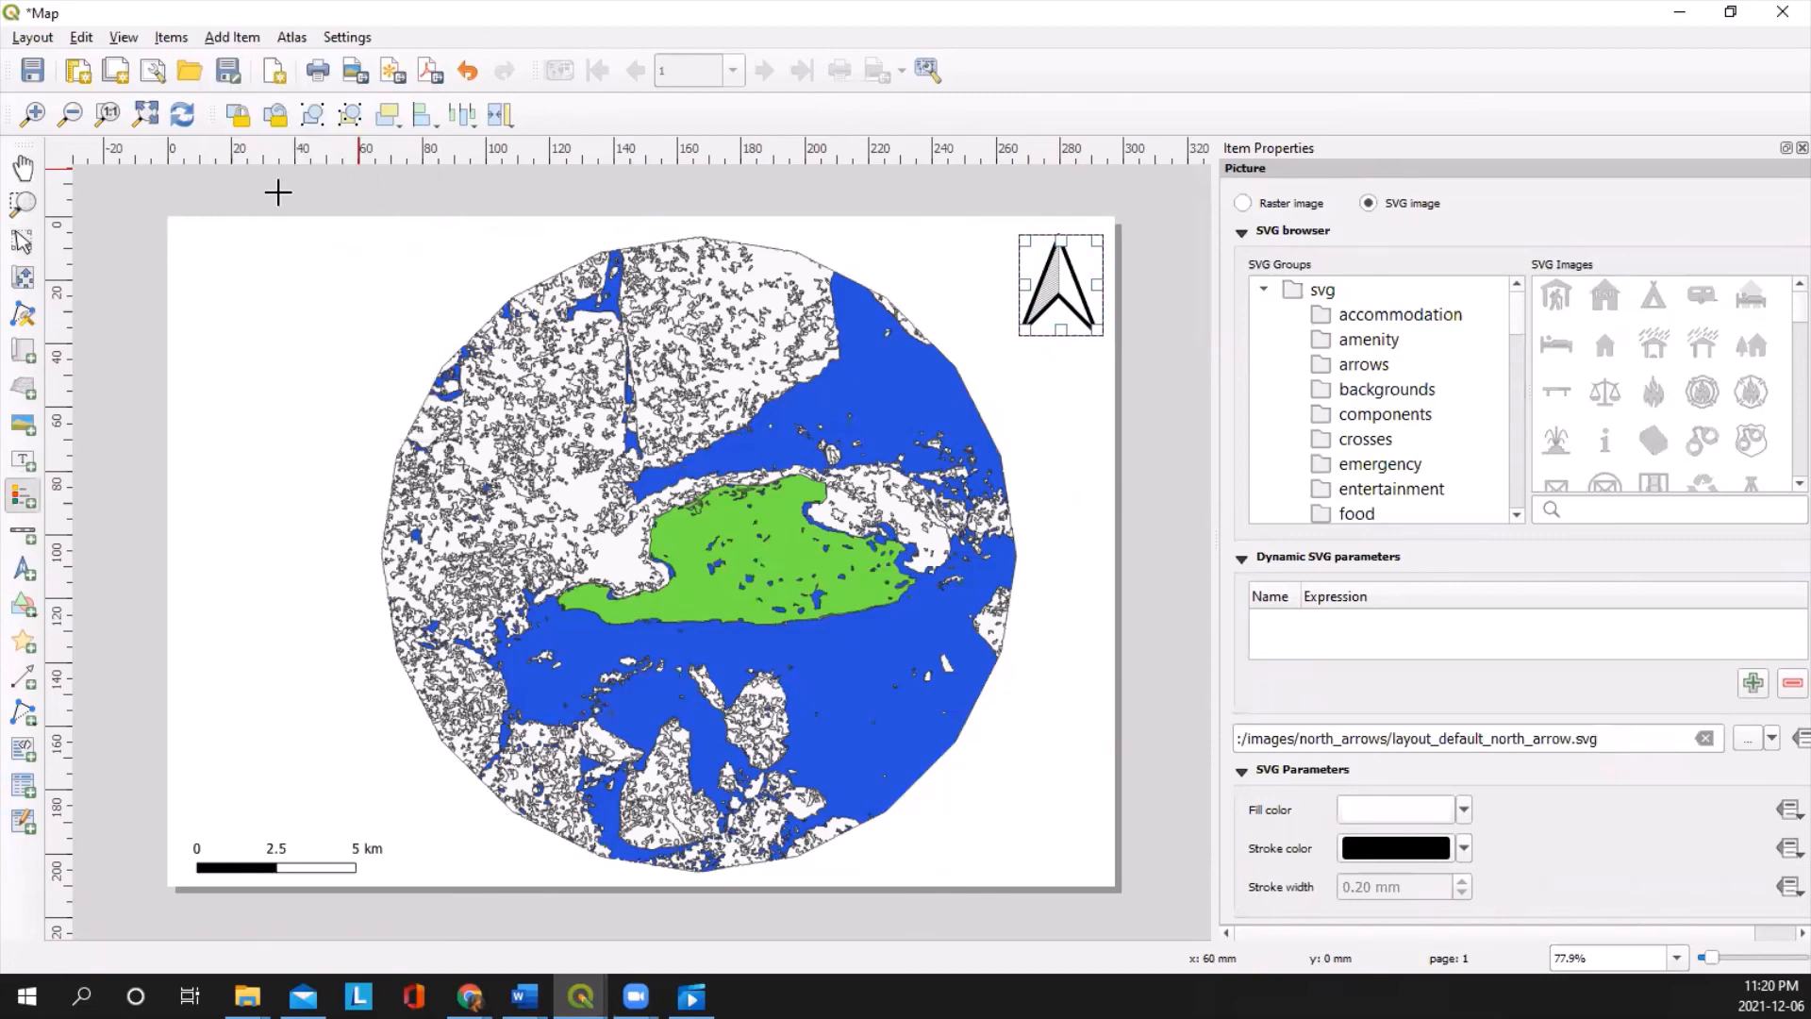
left_click_drag(182, 284, 335, 685)
left_click_drag(245, 623, 260, 596)
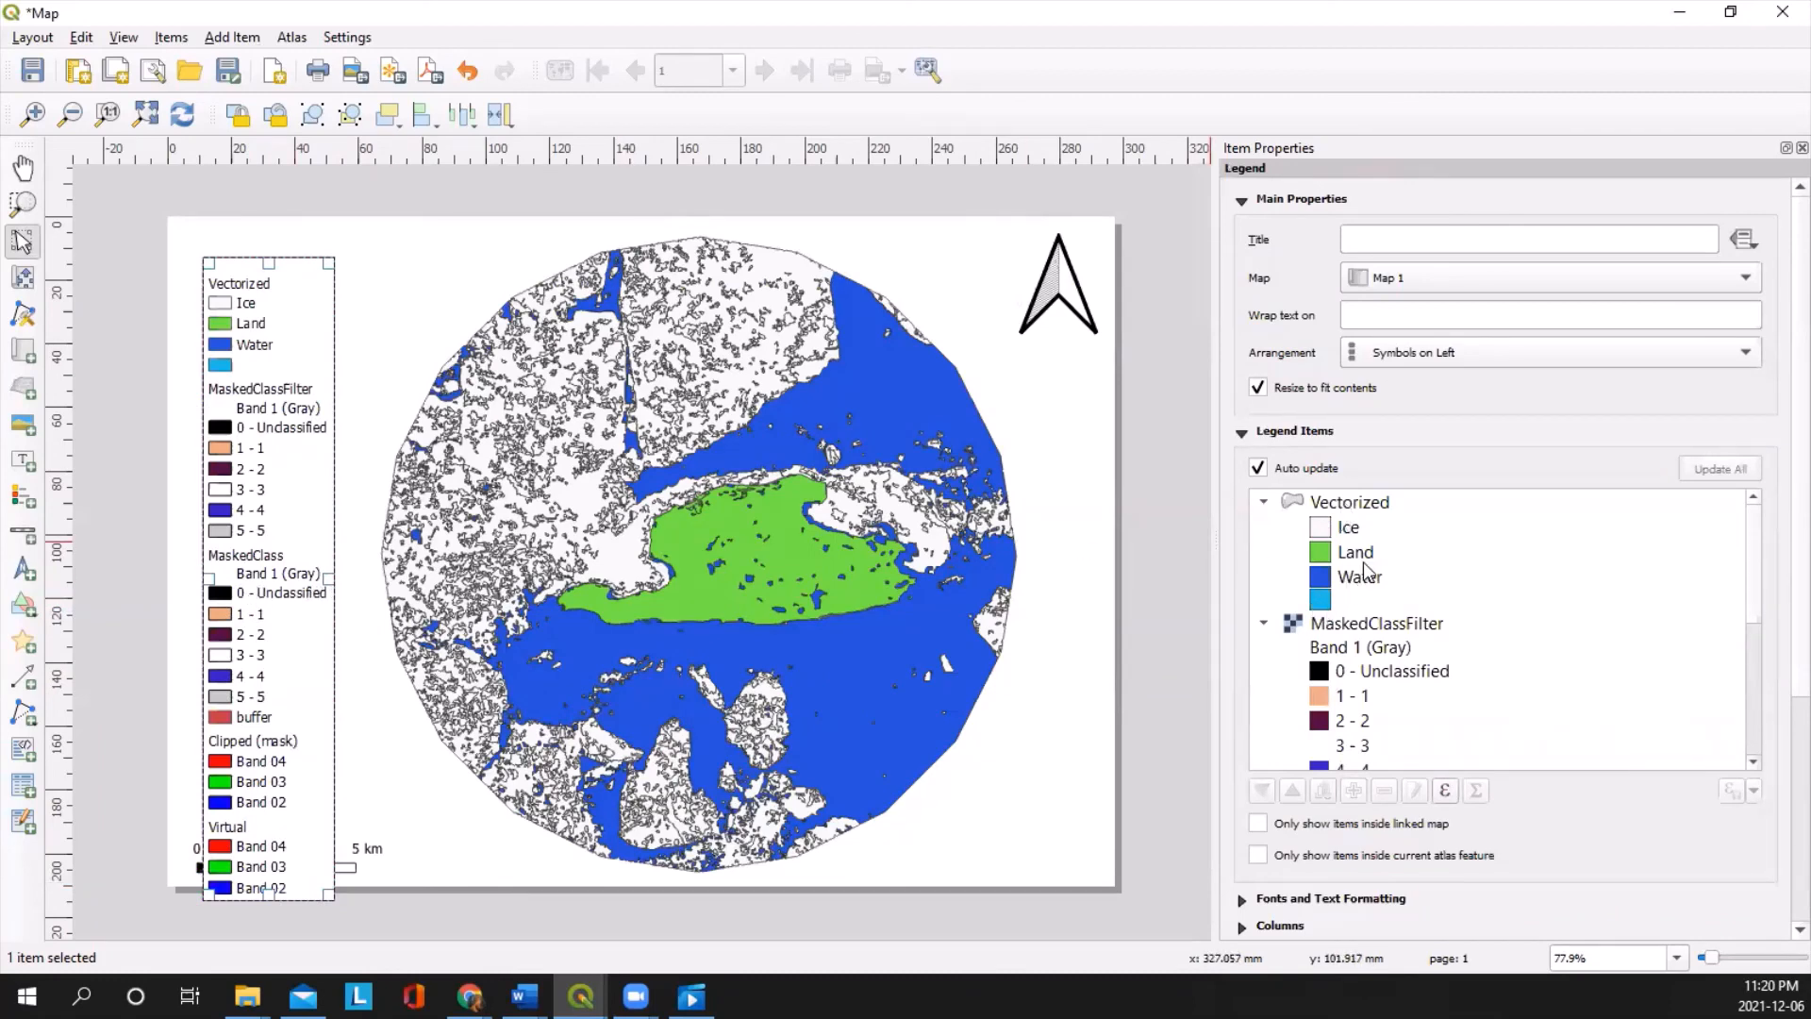
Step: Limit the legend to items inside the linked map and move it lower beside the classified circle
scroll(1385, 683, "down", 6)
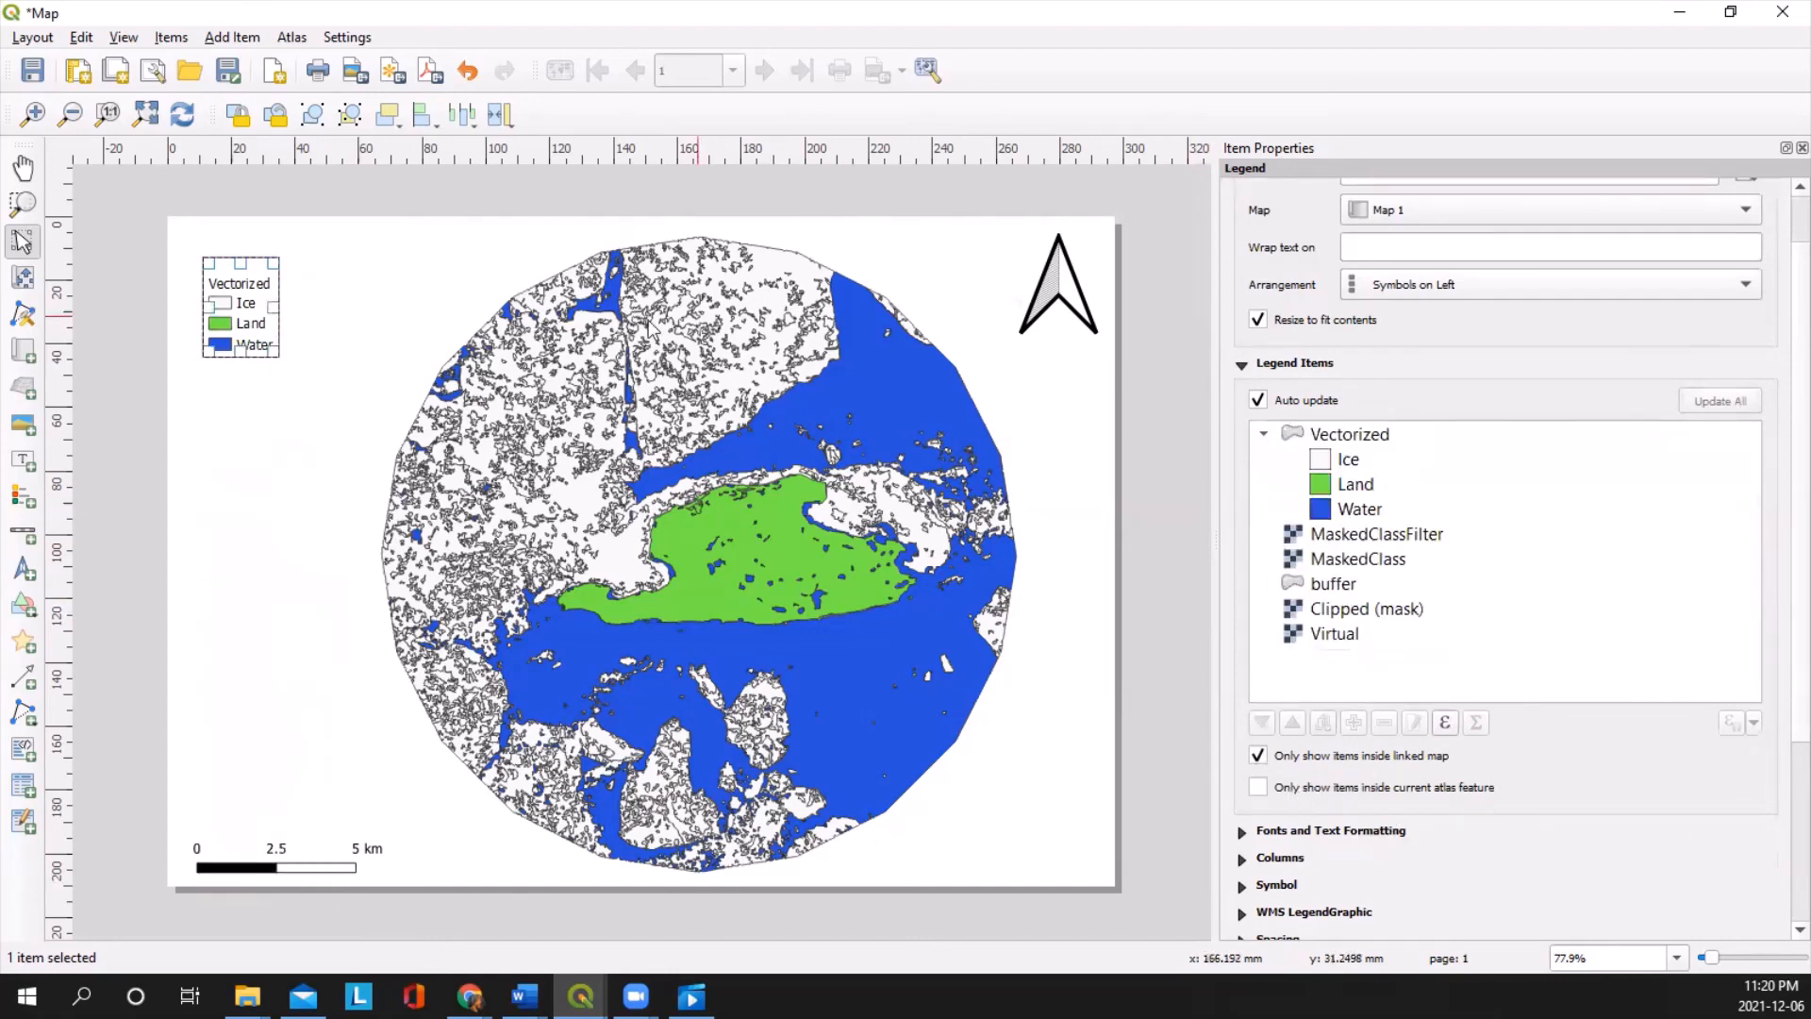
left_click_drag(271, 350, 316, 415)
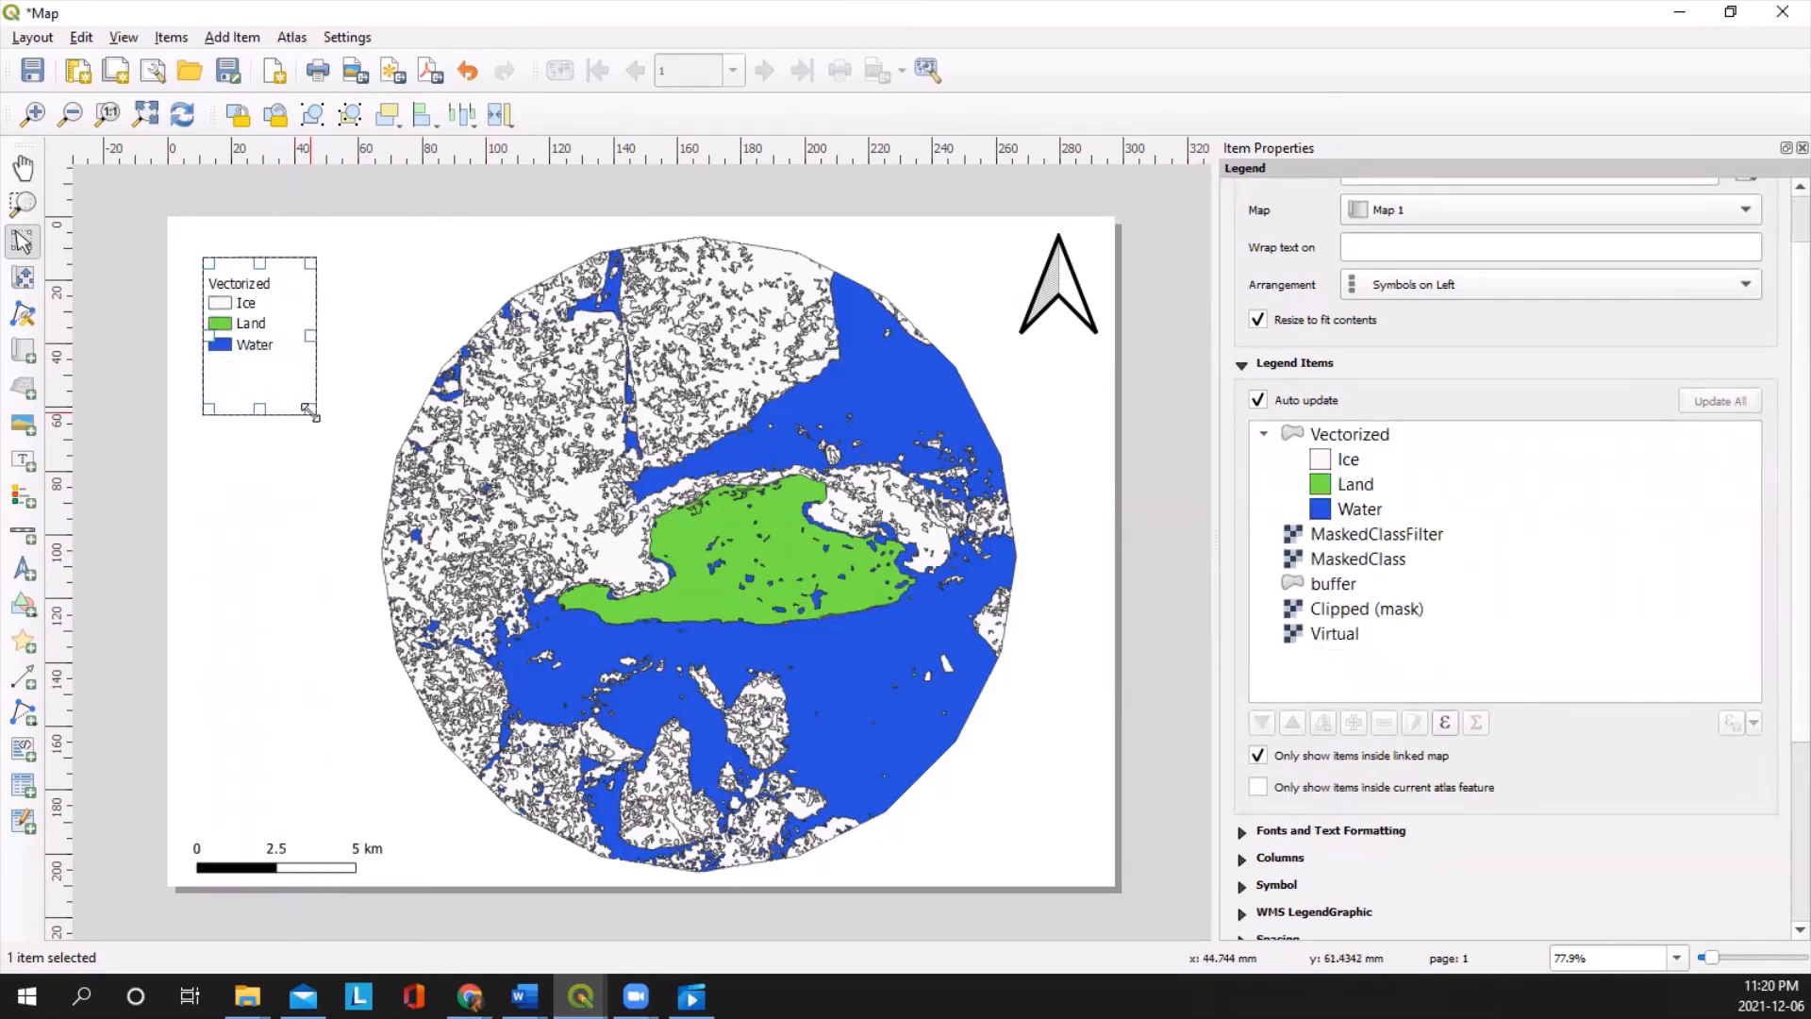
left_click_drag(245, 311, 262, 405)
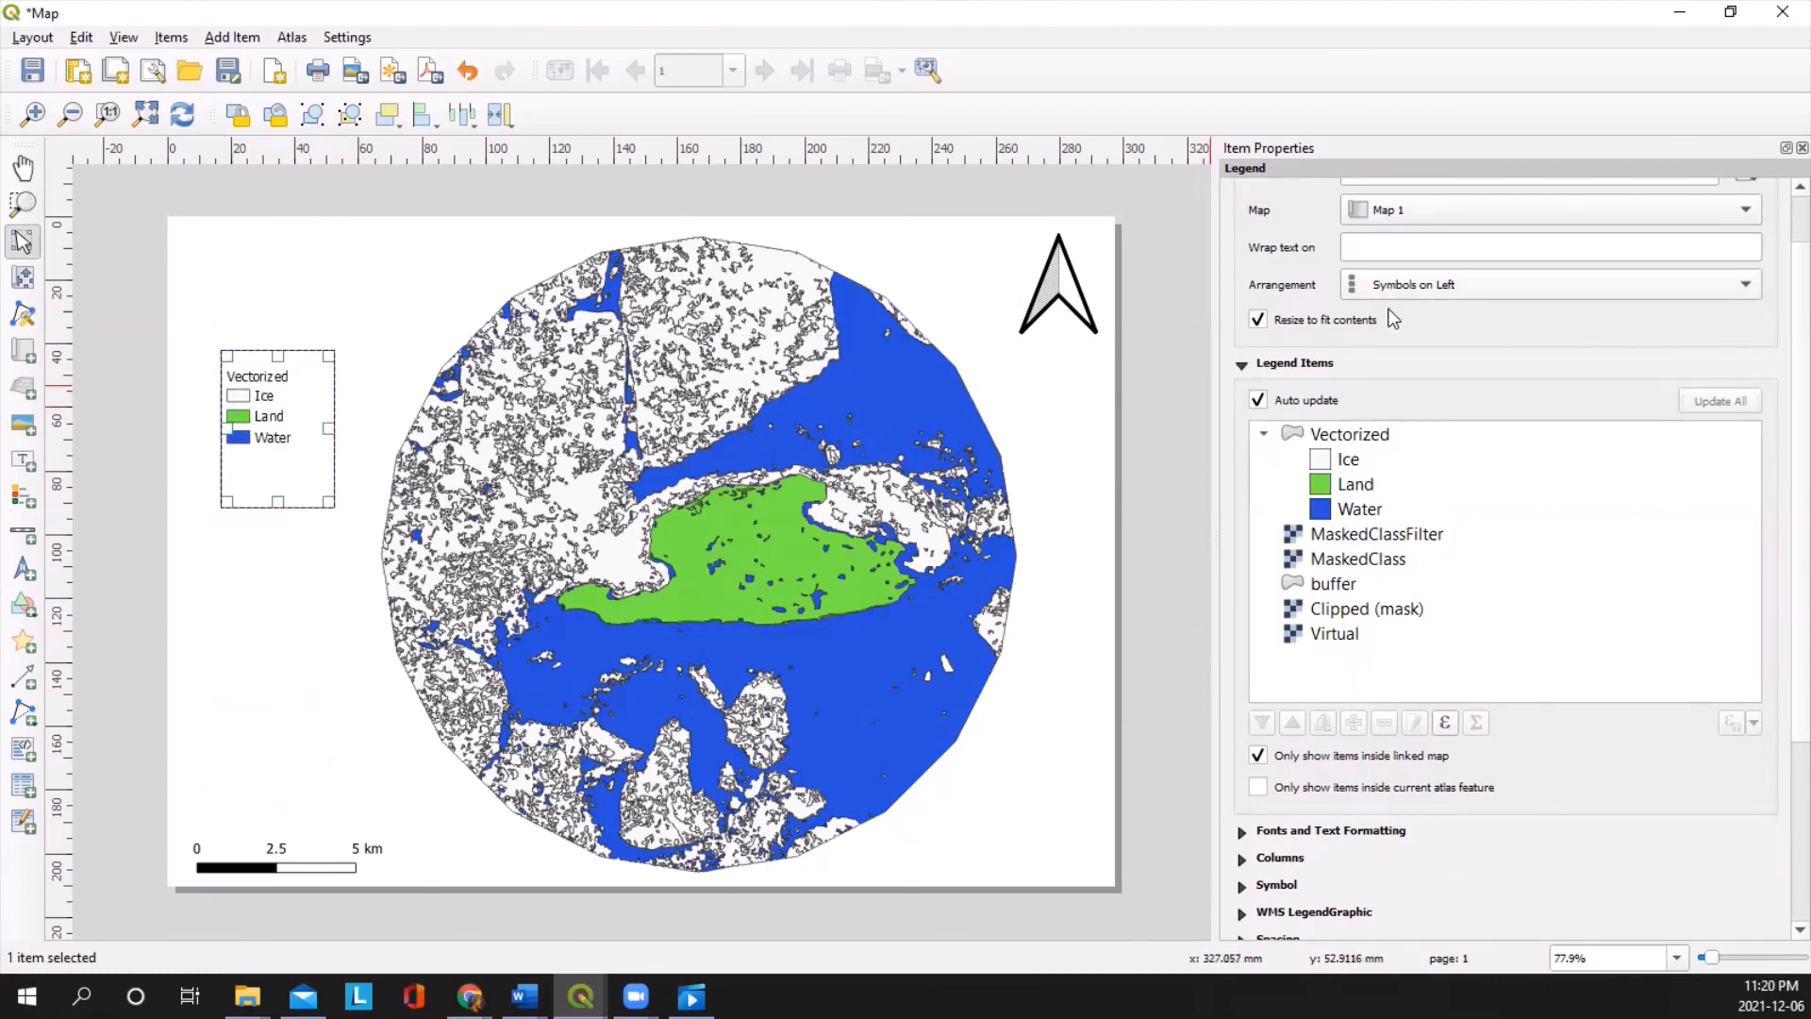
Step: Set the legend's title to "Legend"
scroll(1393, 319, "up", 1)
left_click(1408, 241)
type("Legend")
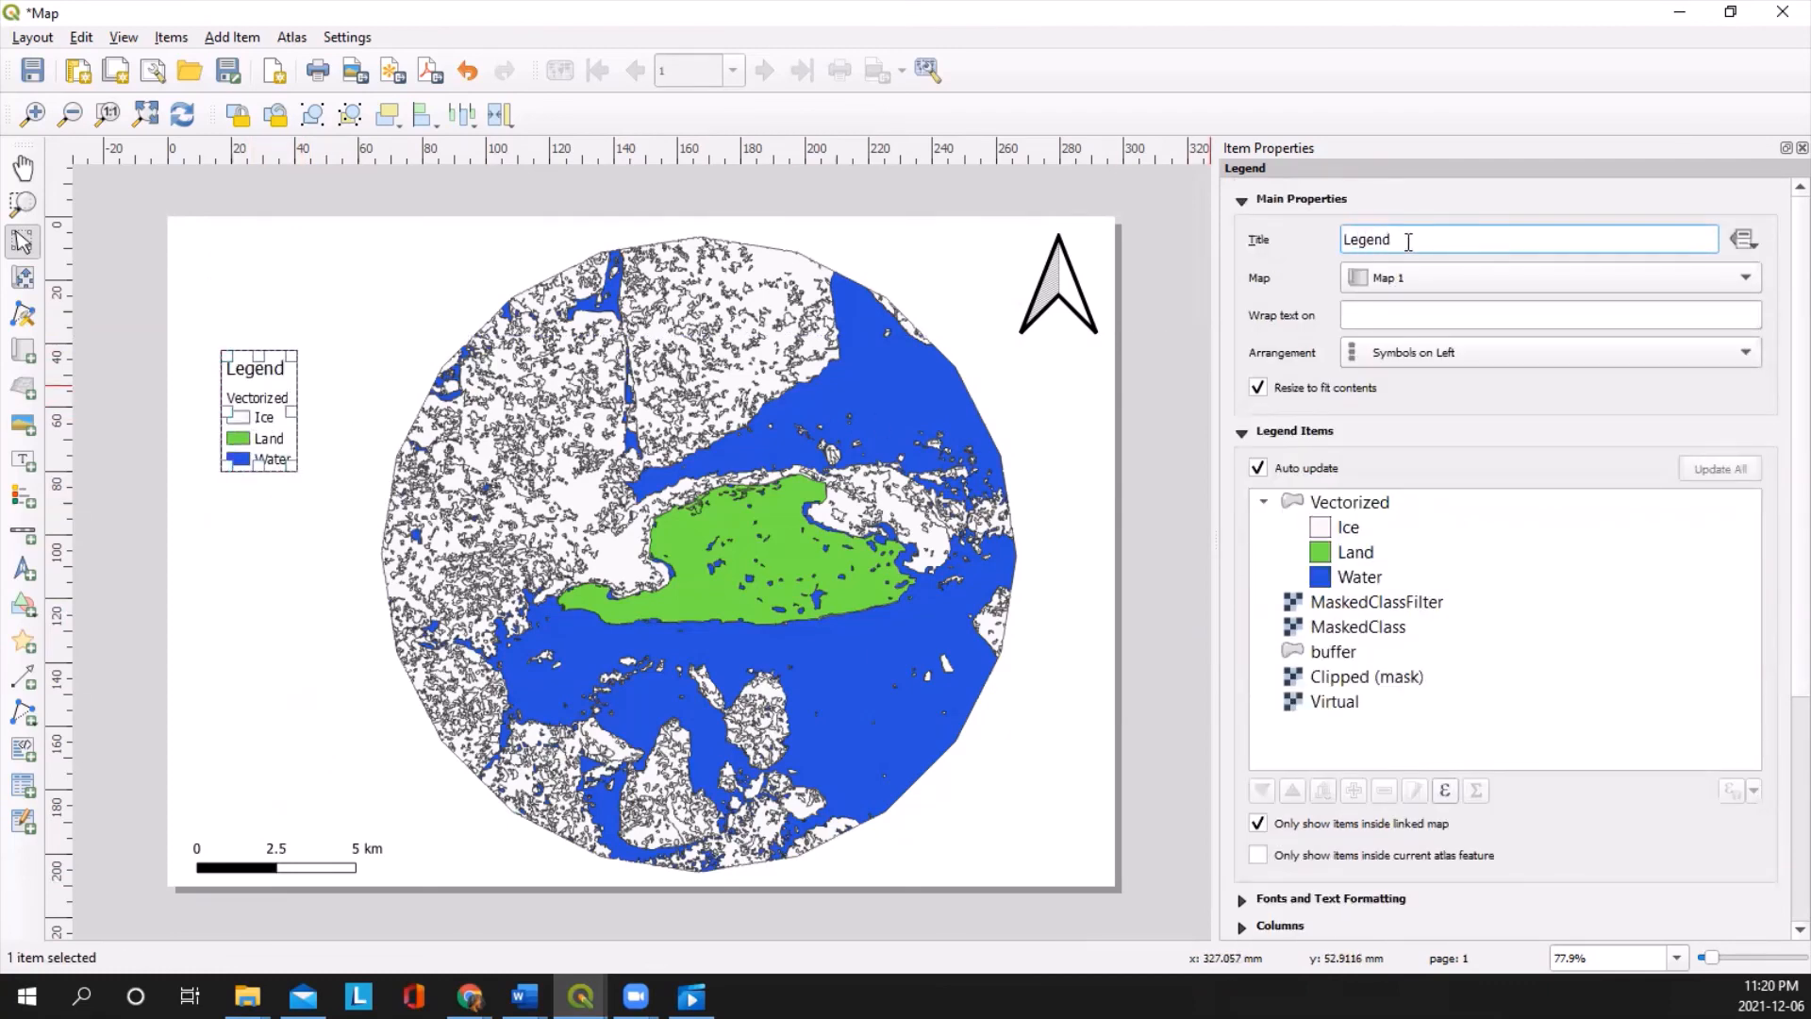
Step: Move the legend down the page to the blank area beside the classified circle's lower-left edge
left_click(1189, 262)
left_click(285, 418)
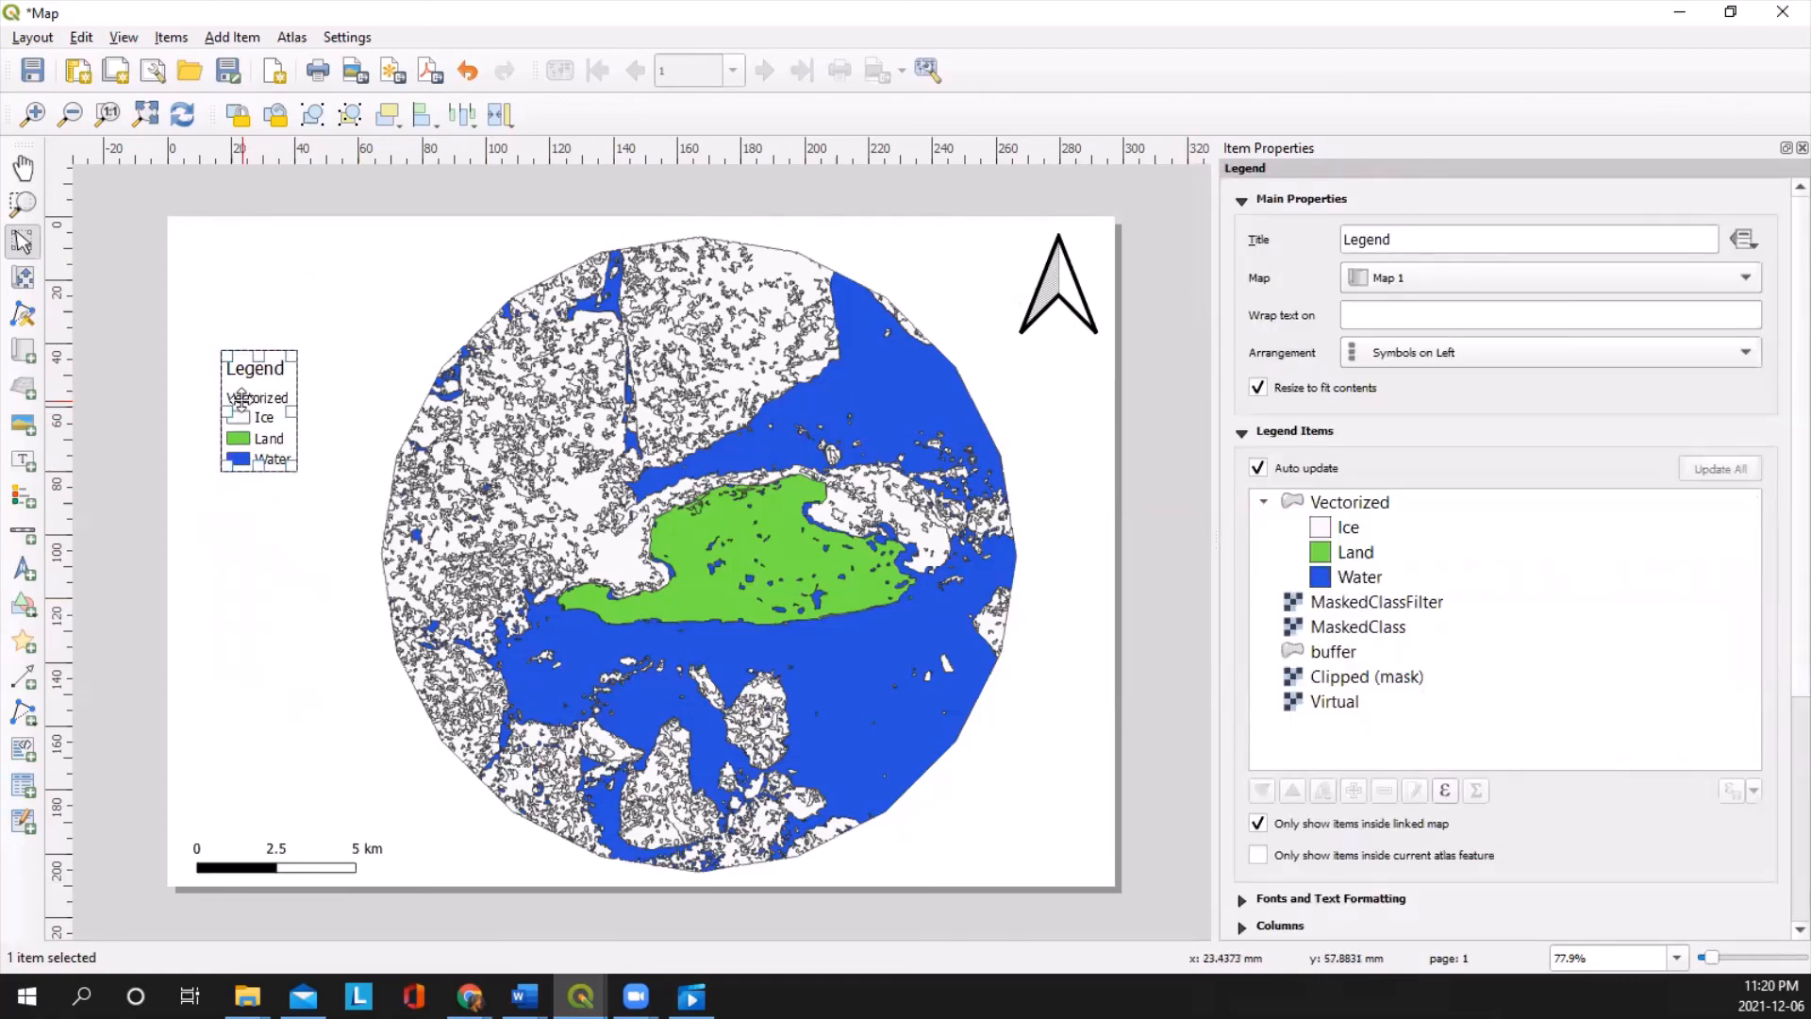
left_click_drag(287, 418, 233, 586)
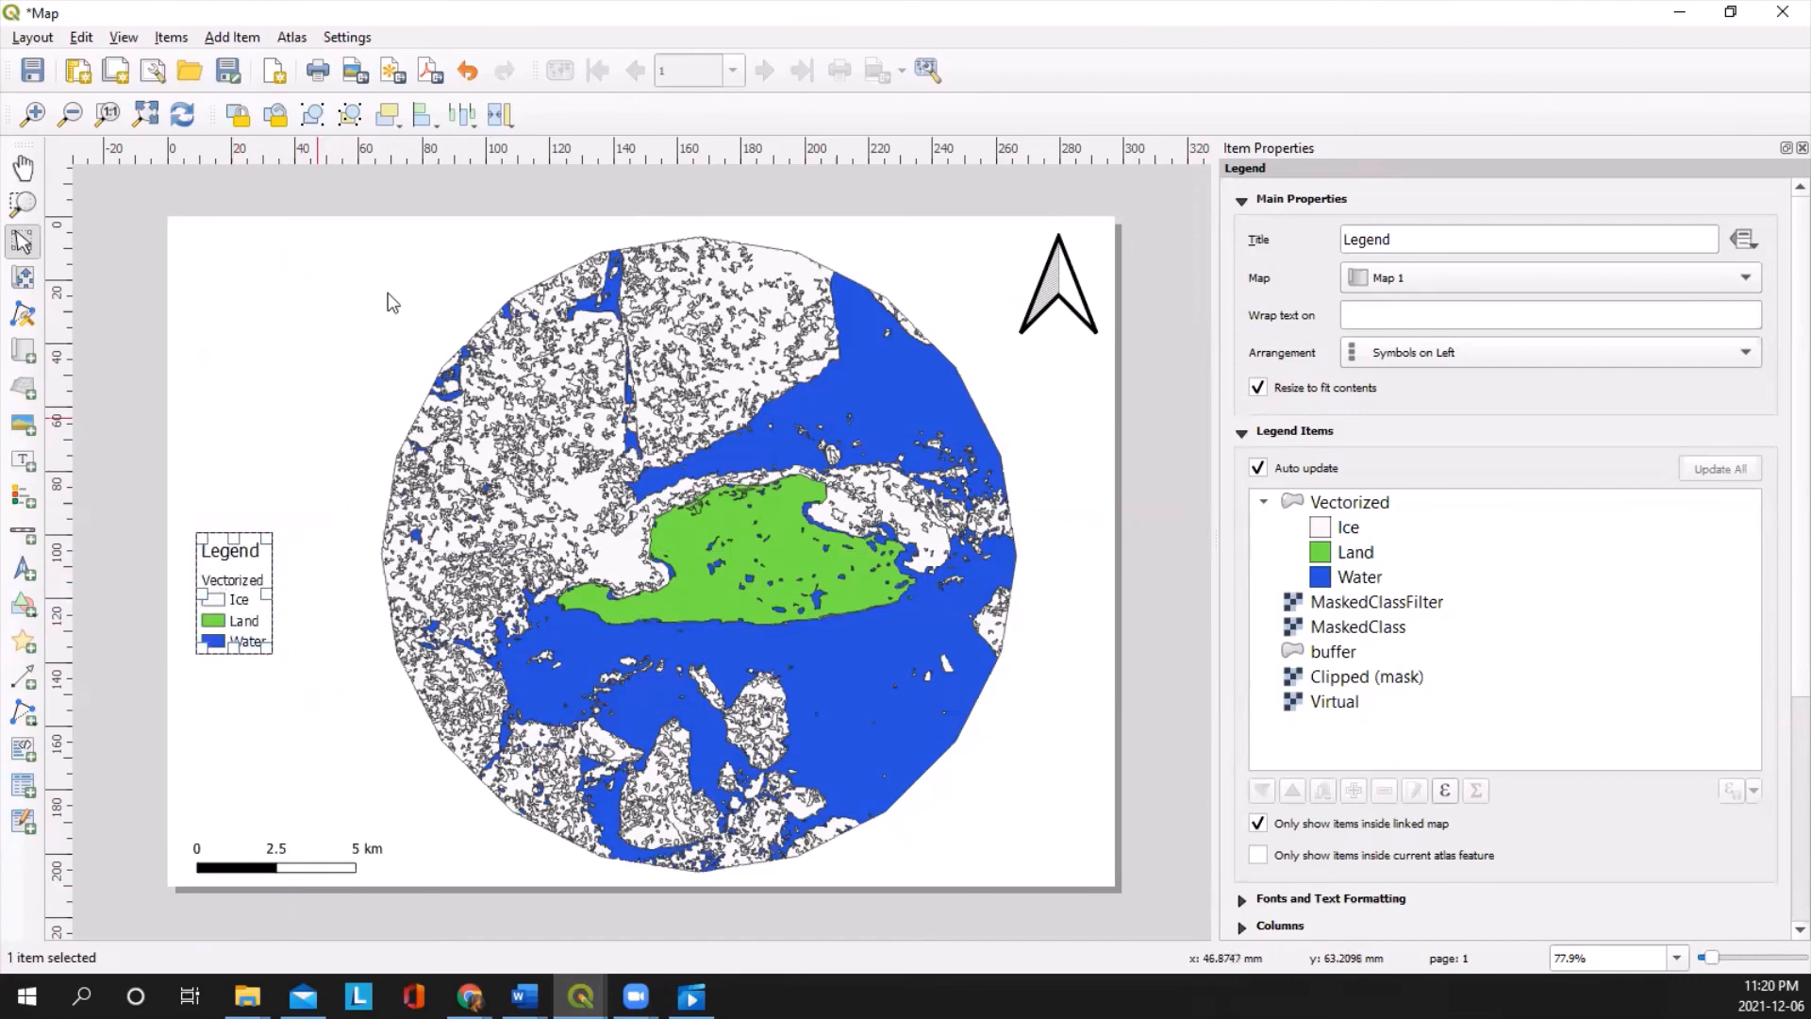
Step: Add a label in the upper-left corner of the layout page with the text "Classification"
left_click(236, 39)
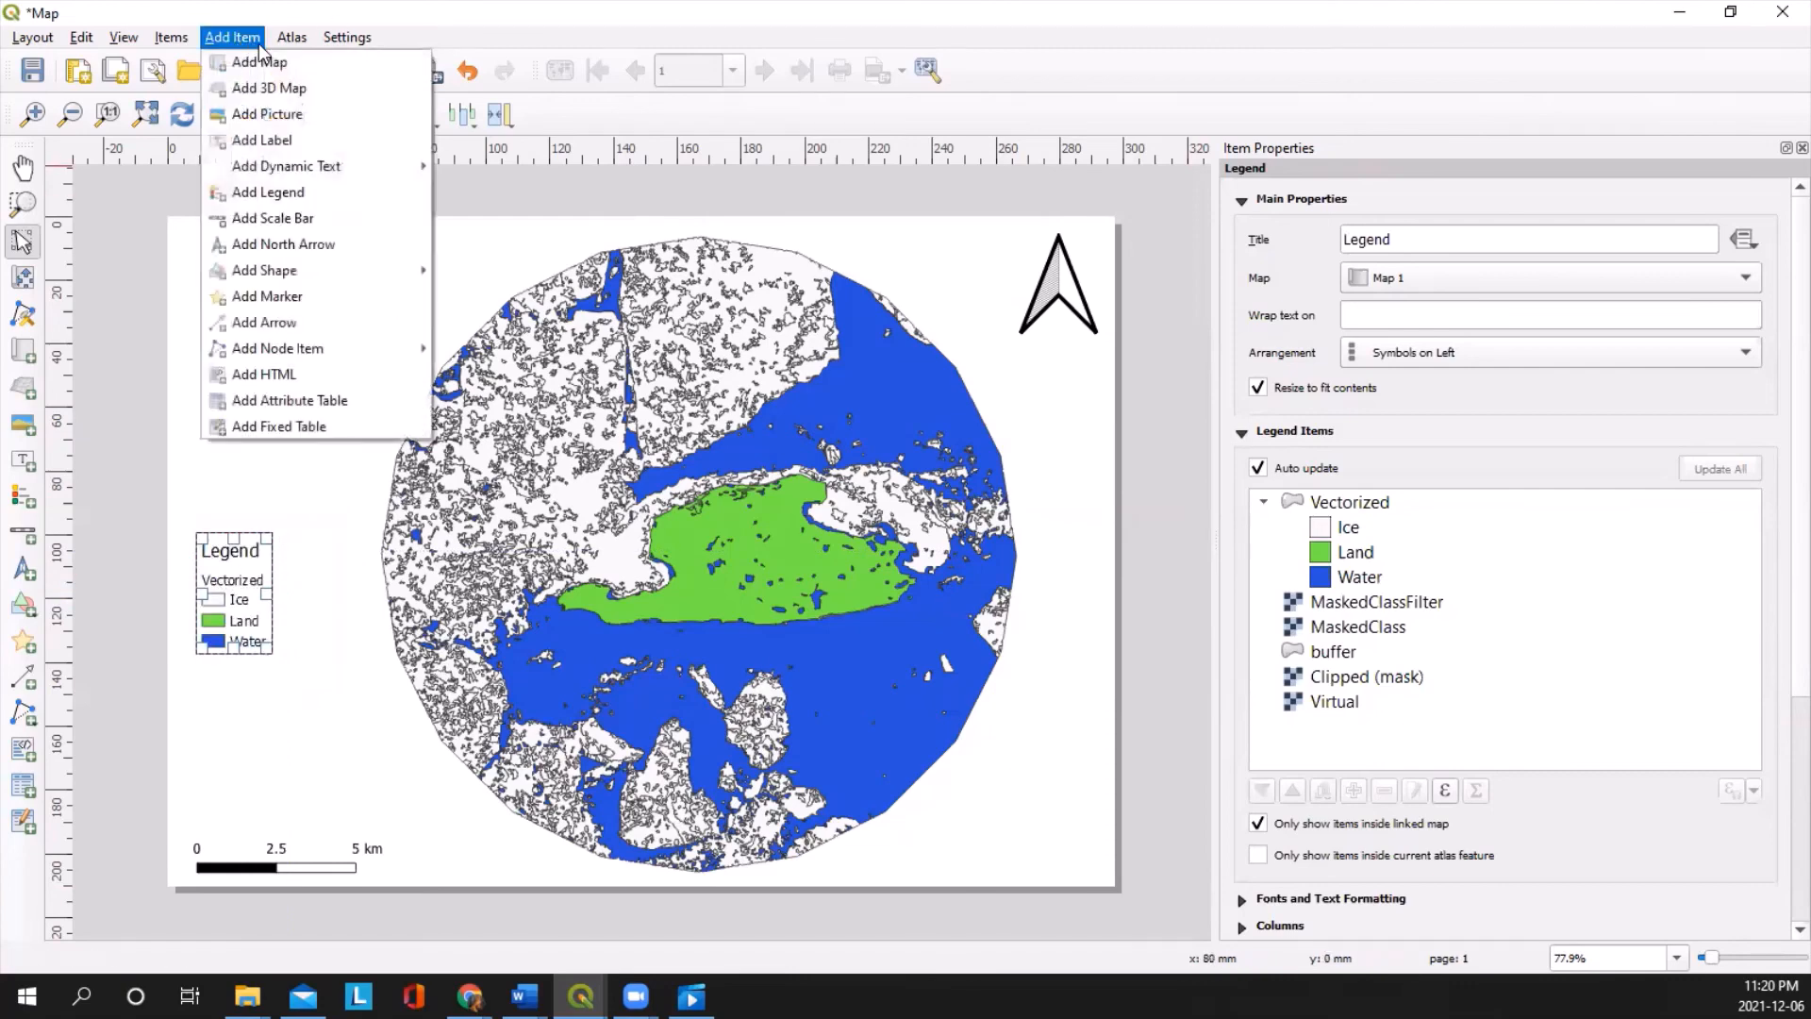
left_click(302, 142)
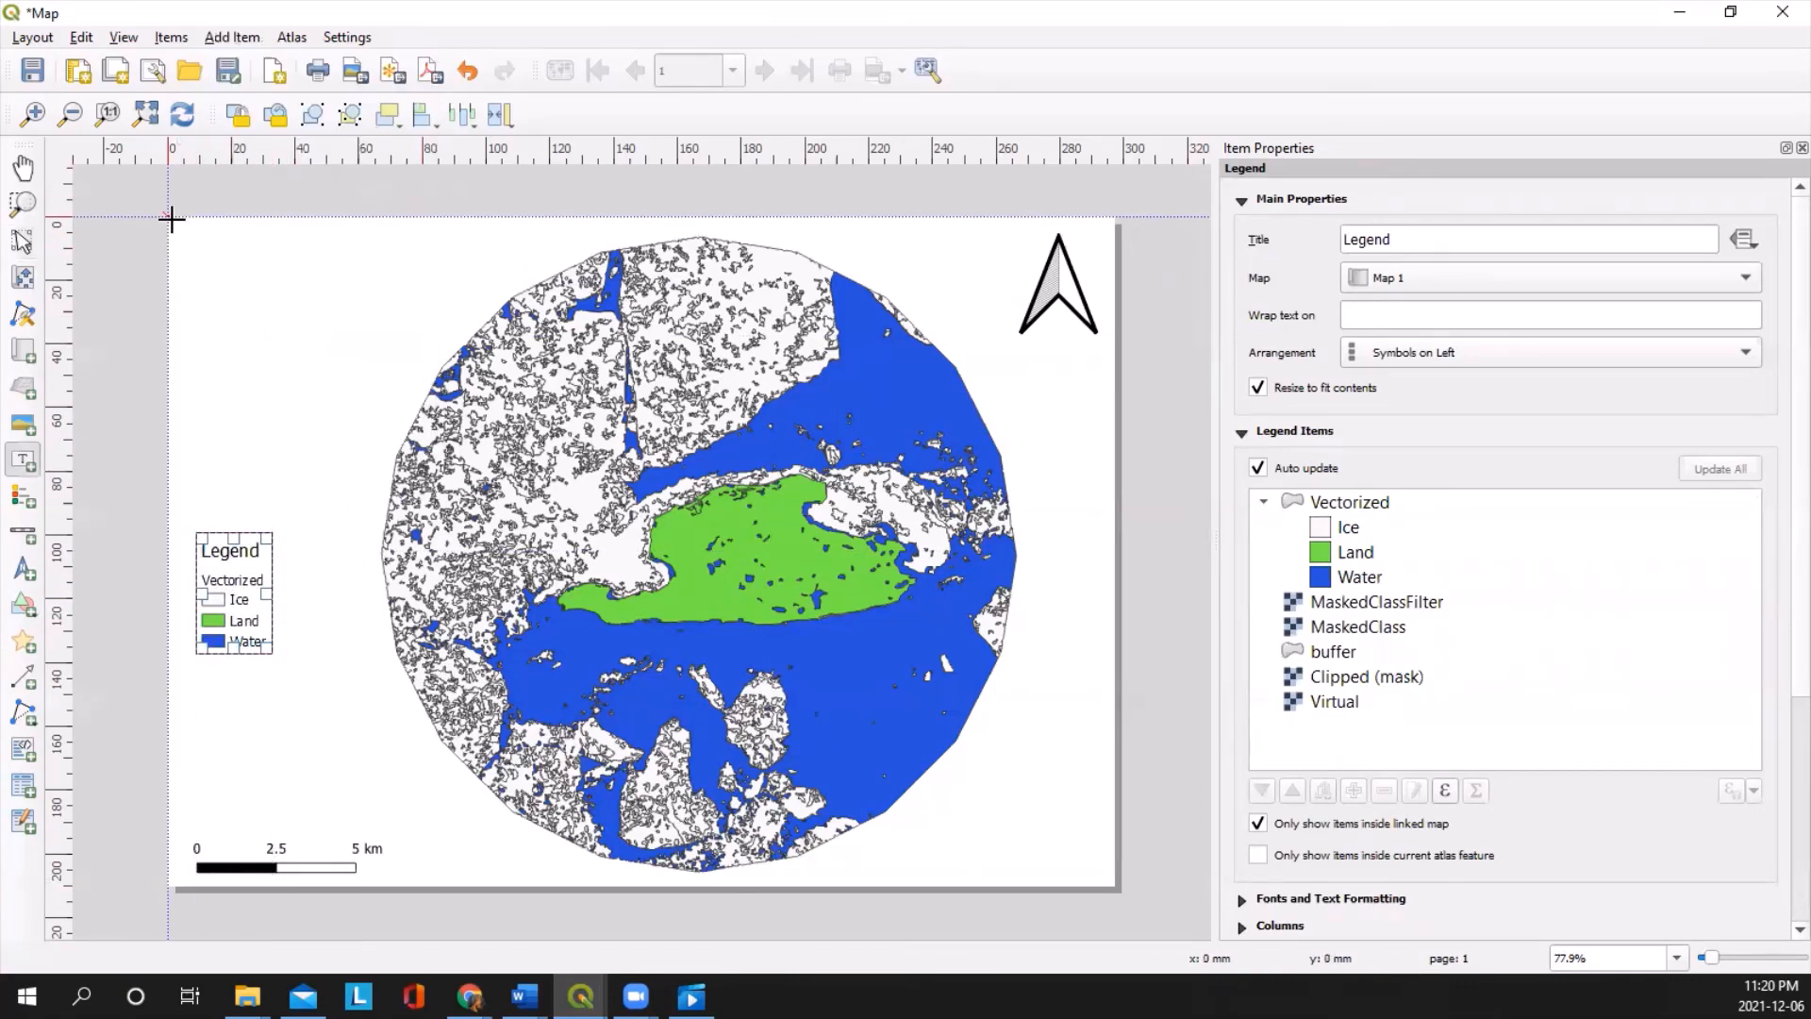
left_click_drag(171, 219, 484, 308)
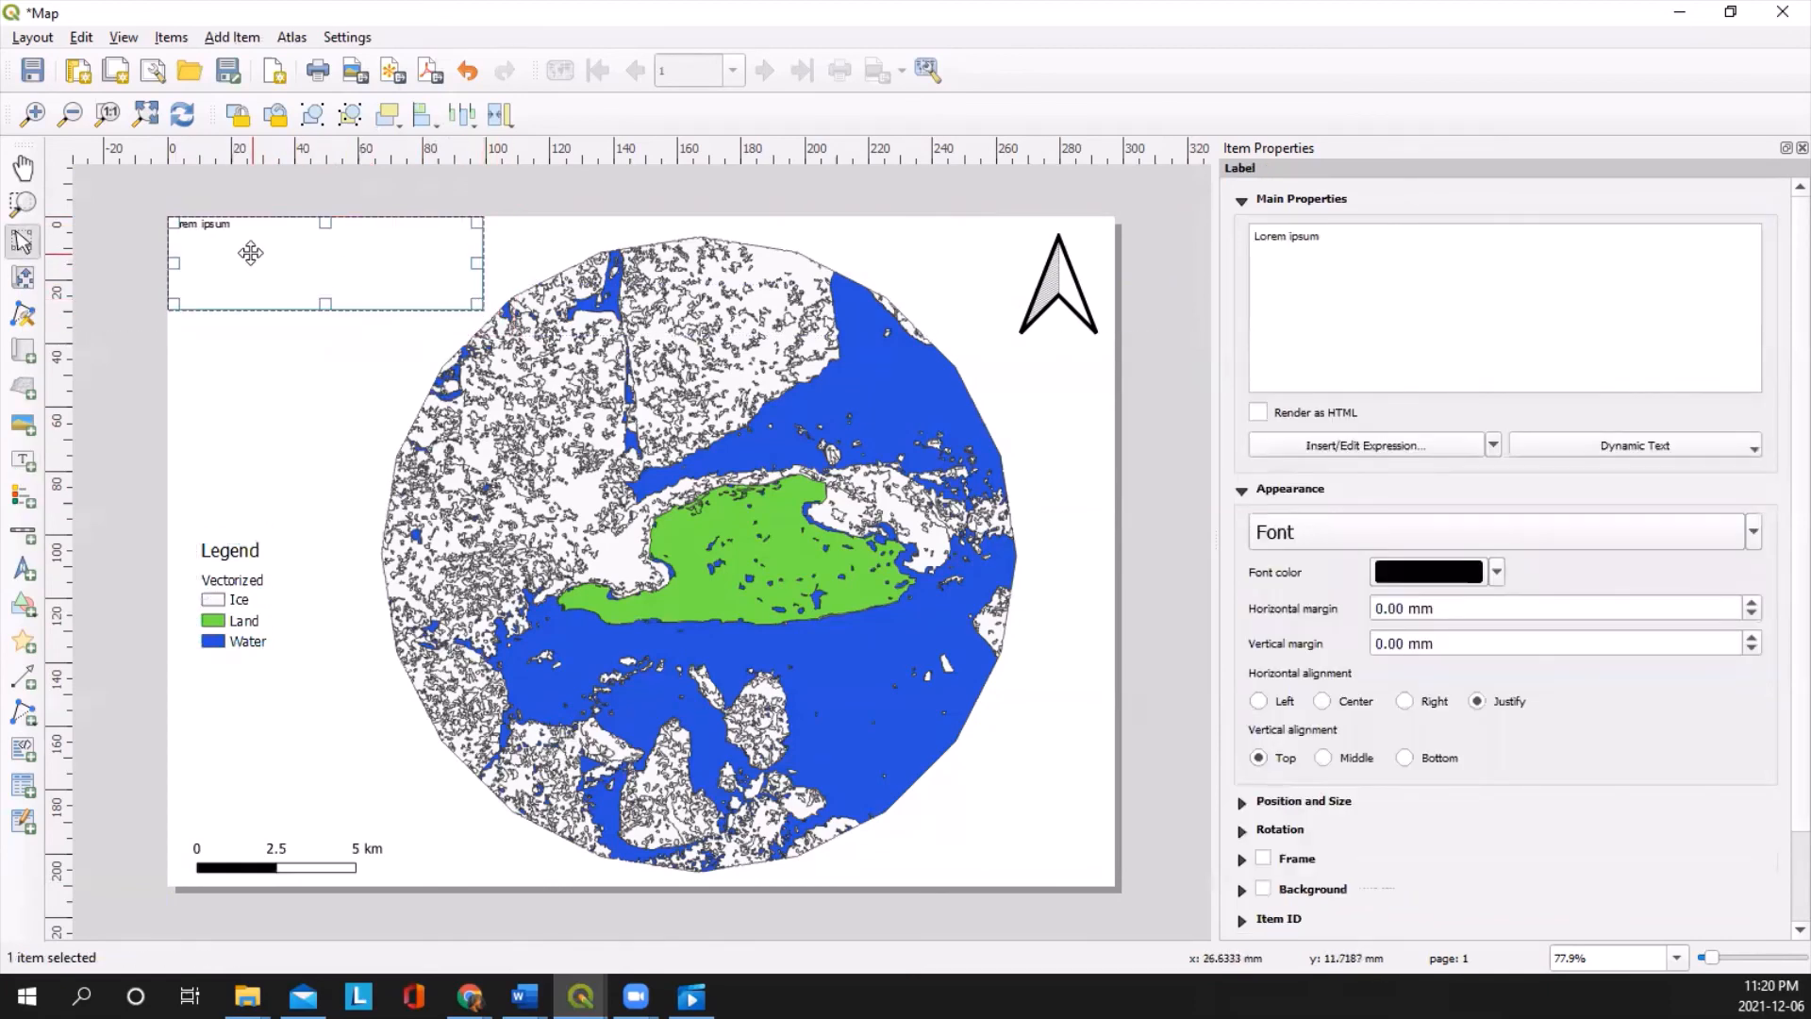
left_click_drag(1376, 239, 1248, 235)
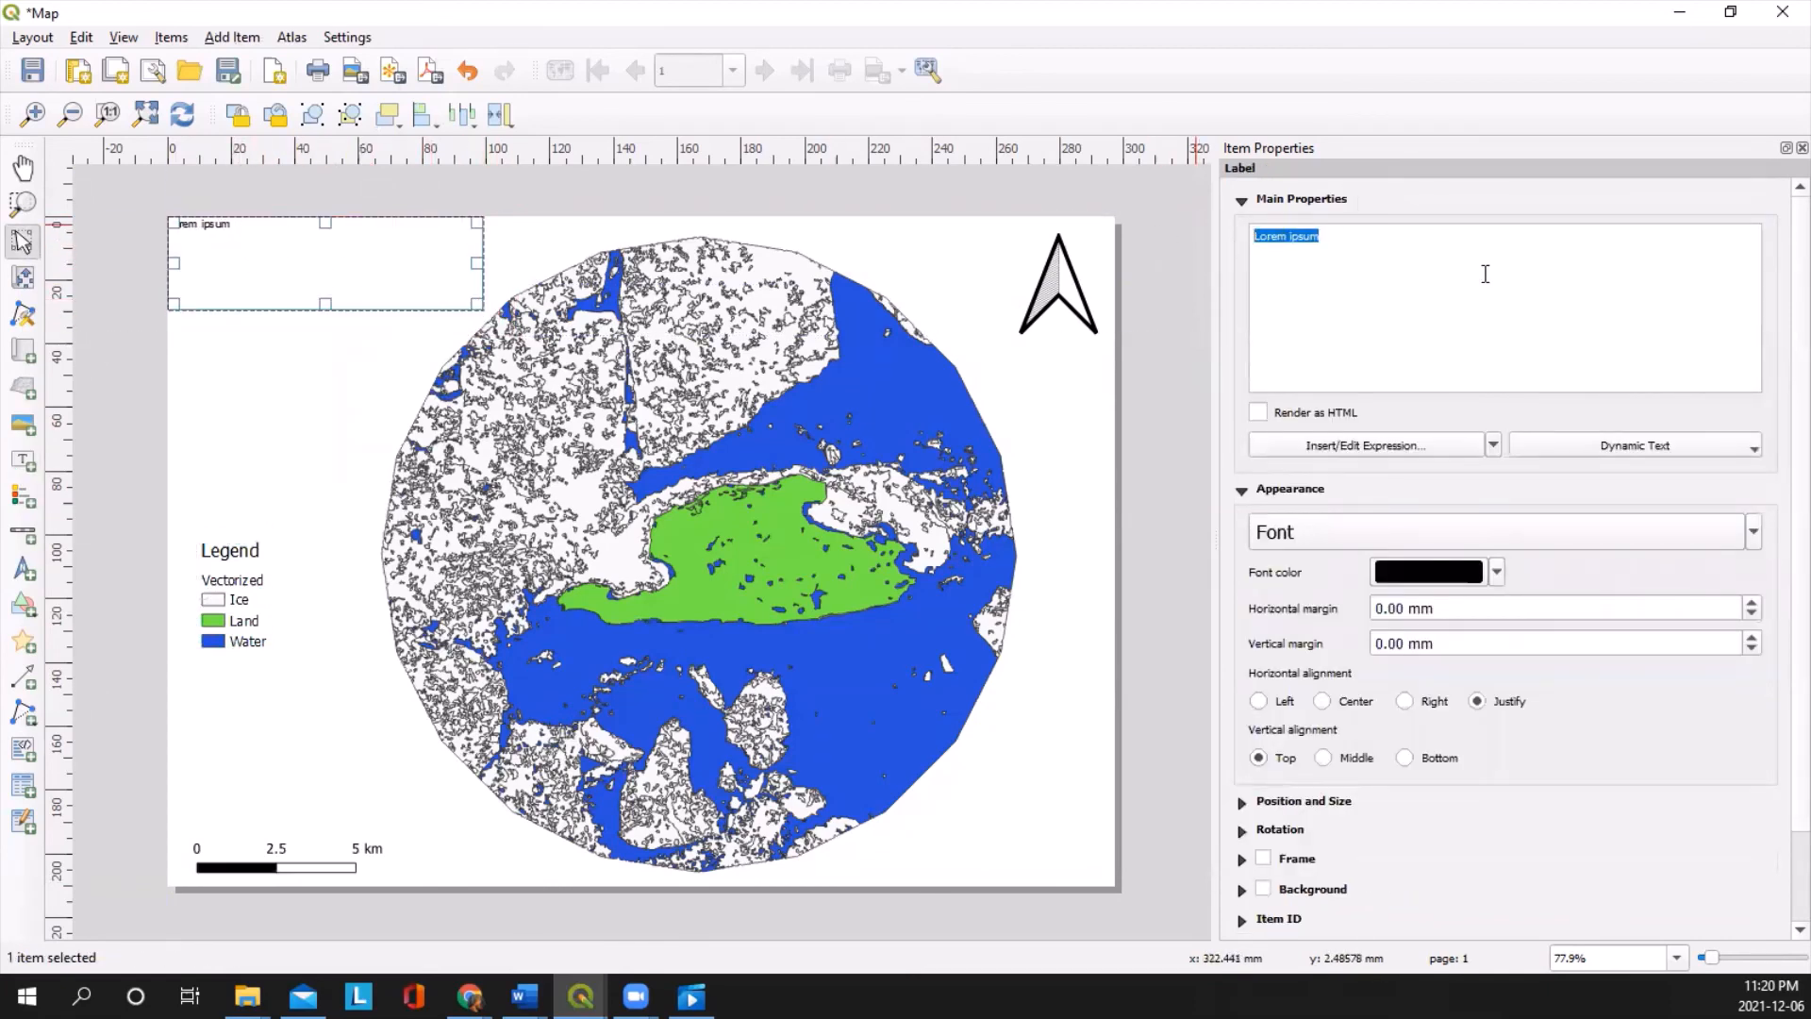
type("Classification")
Step: Set the "Classification" label's font size to 36 and shift the label slightly down and inward from the page corner
left_click(1710, 545)
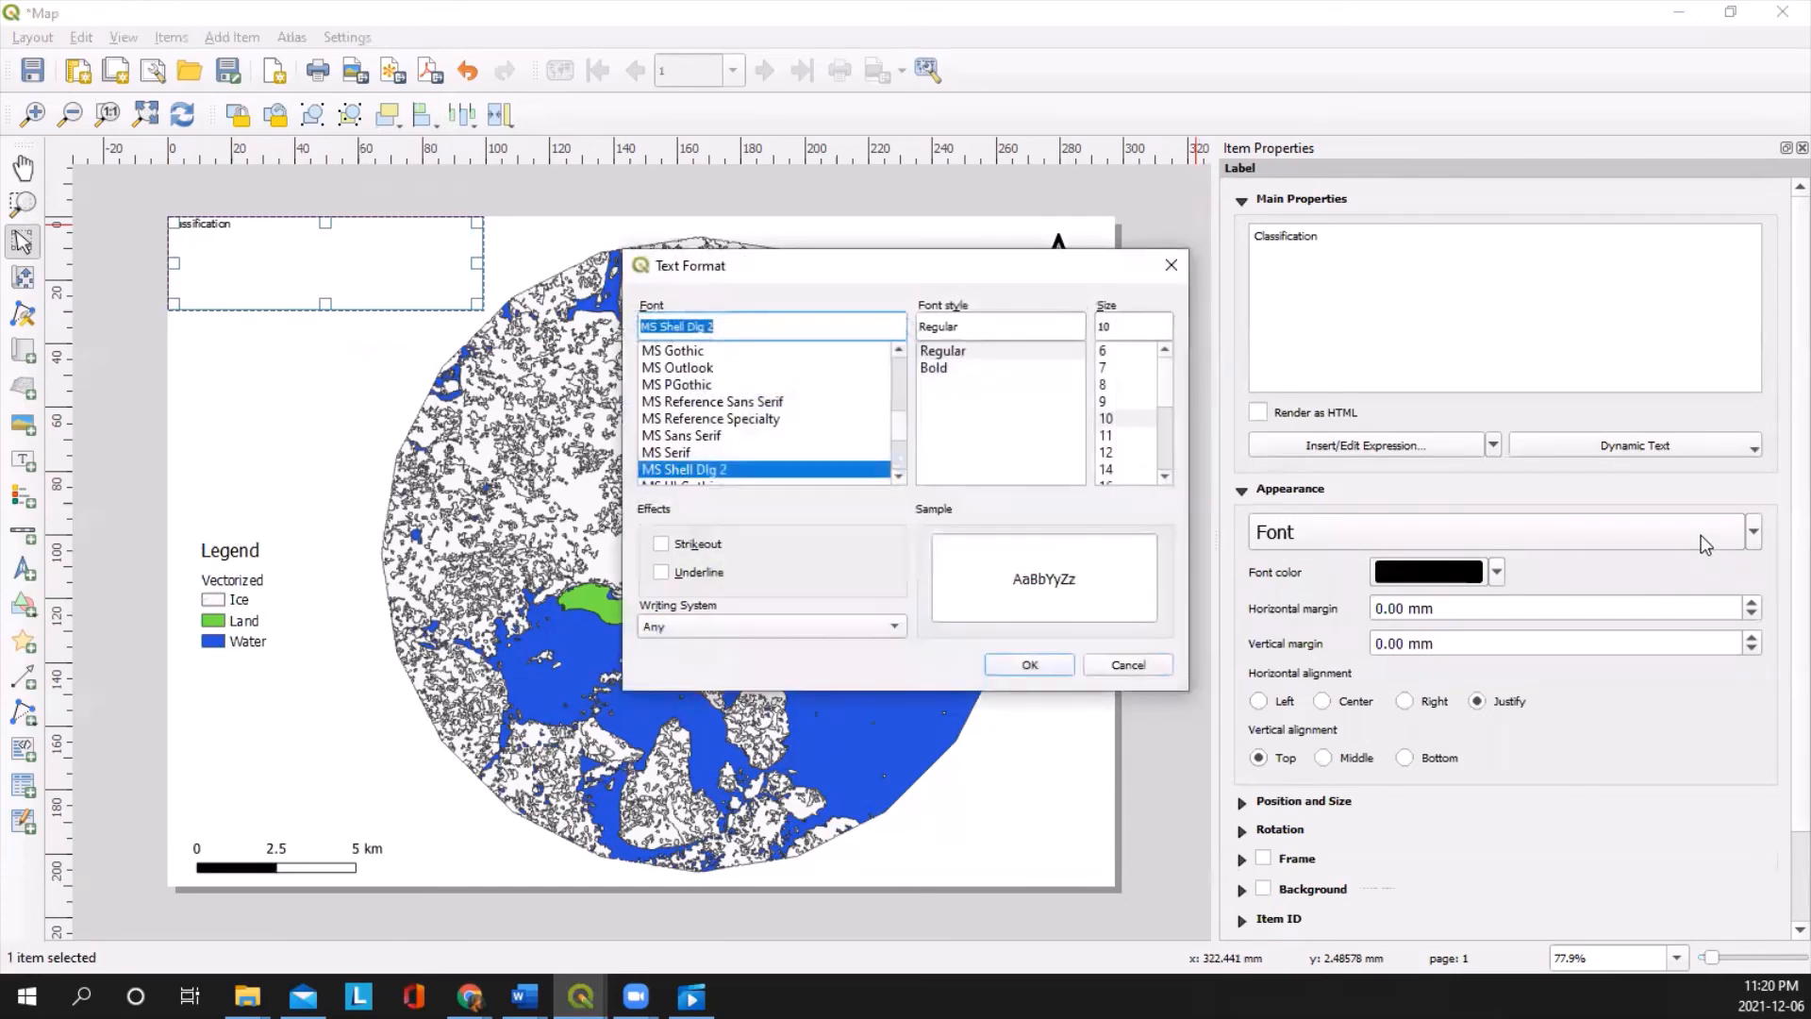
scroll(1118, 429, "down", 4)
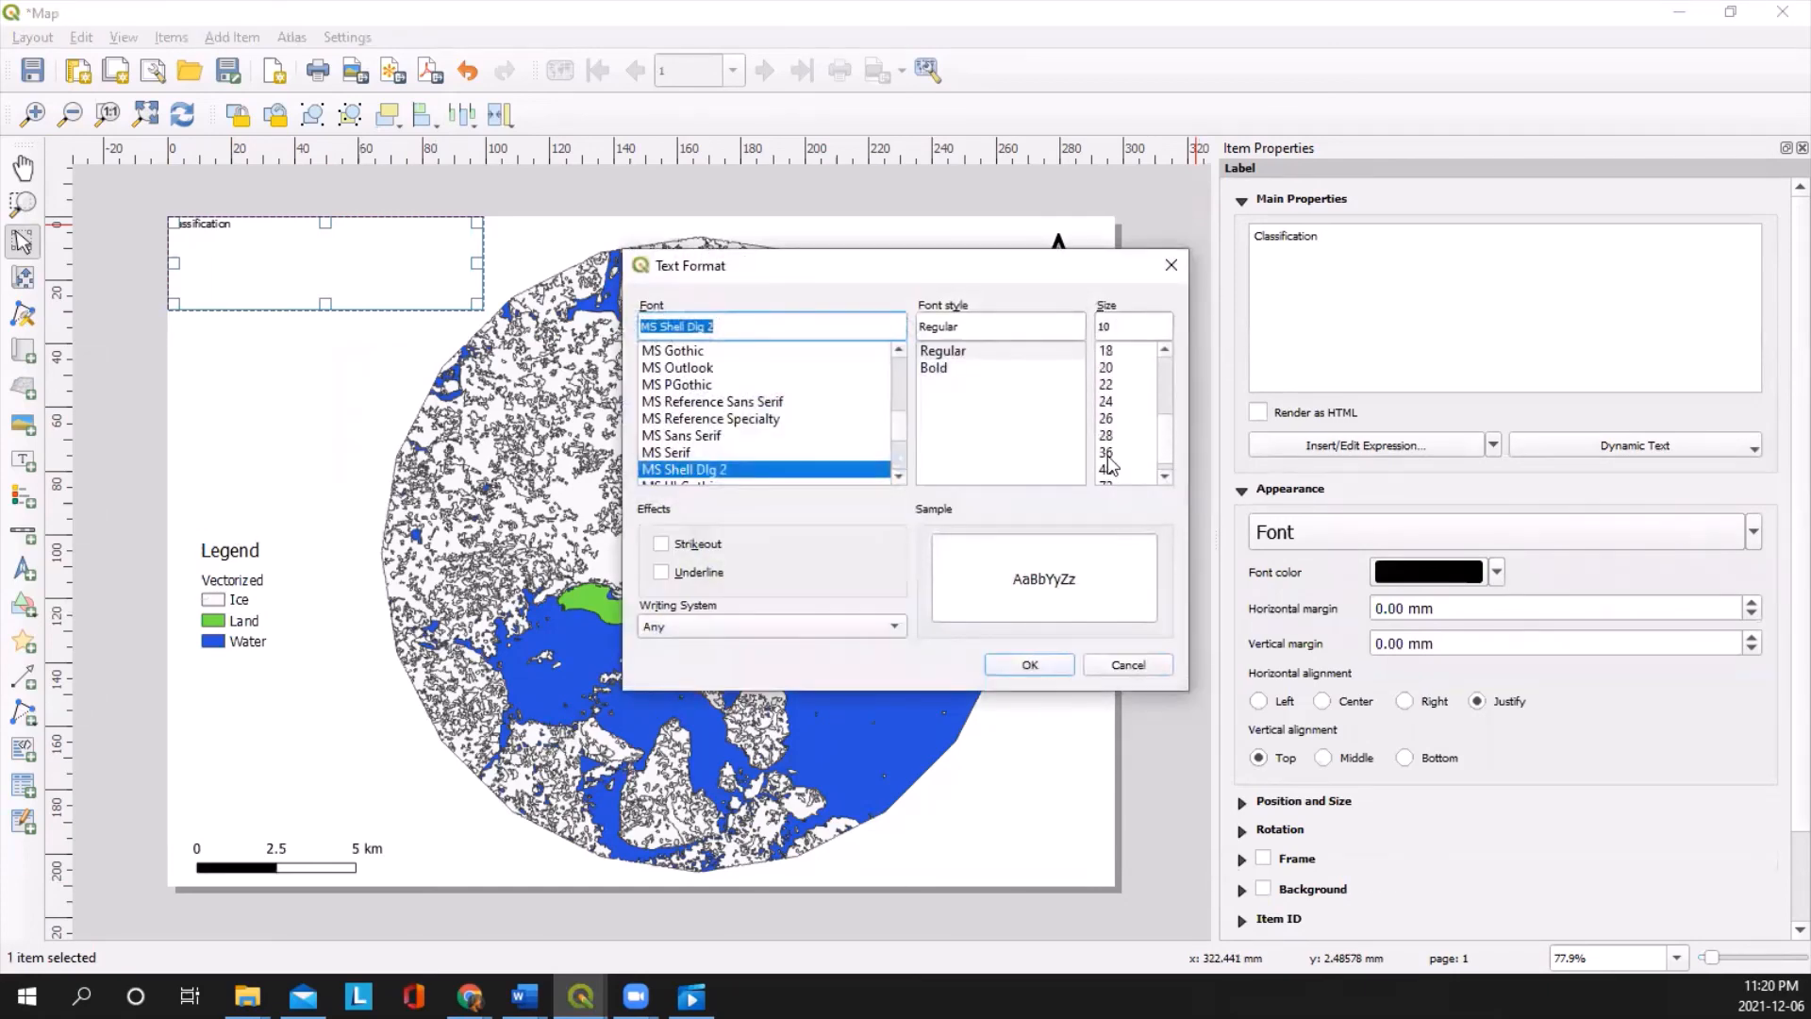
left_click(1114, 437)
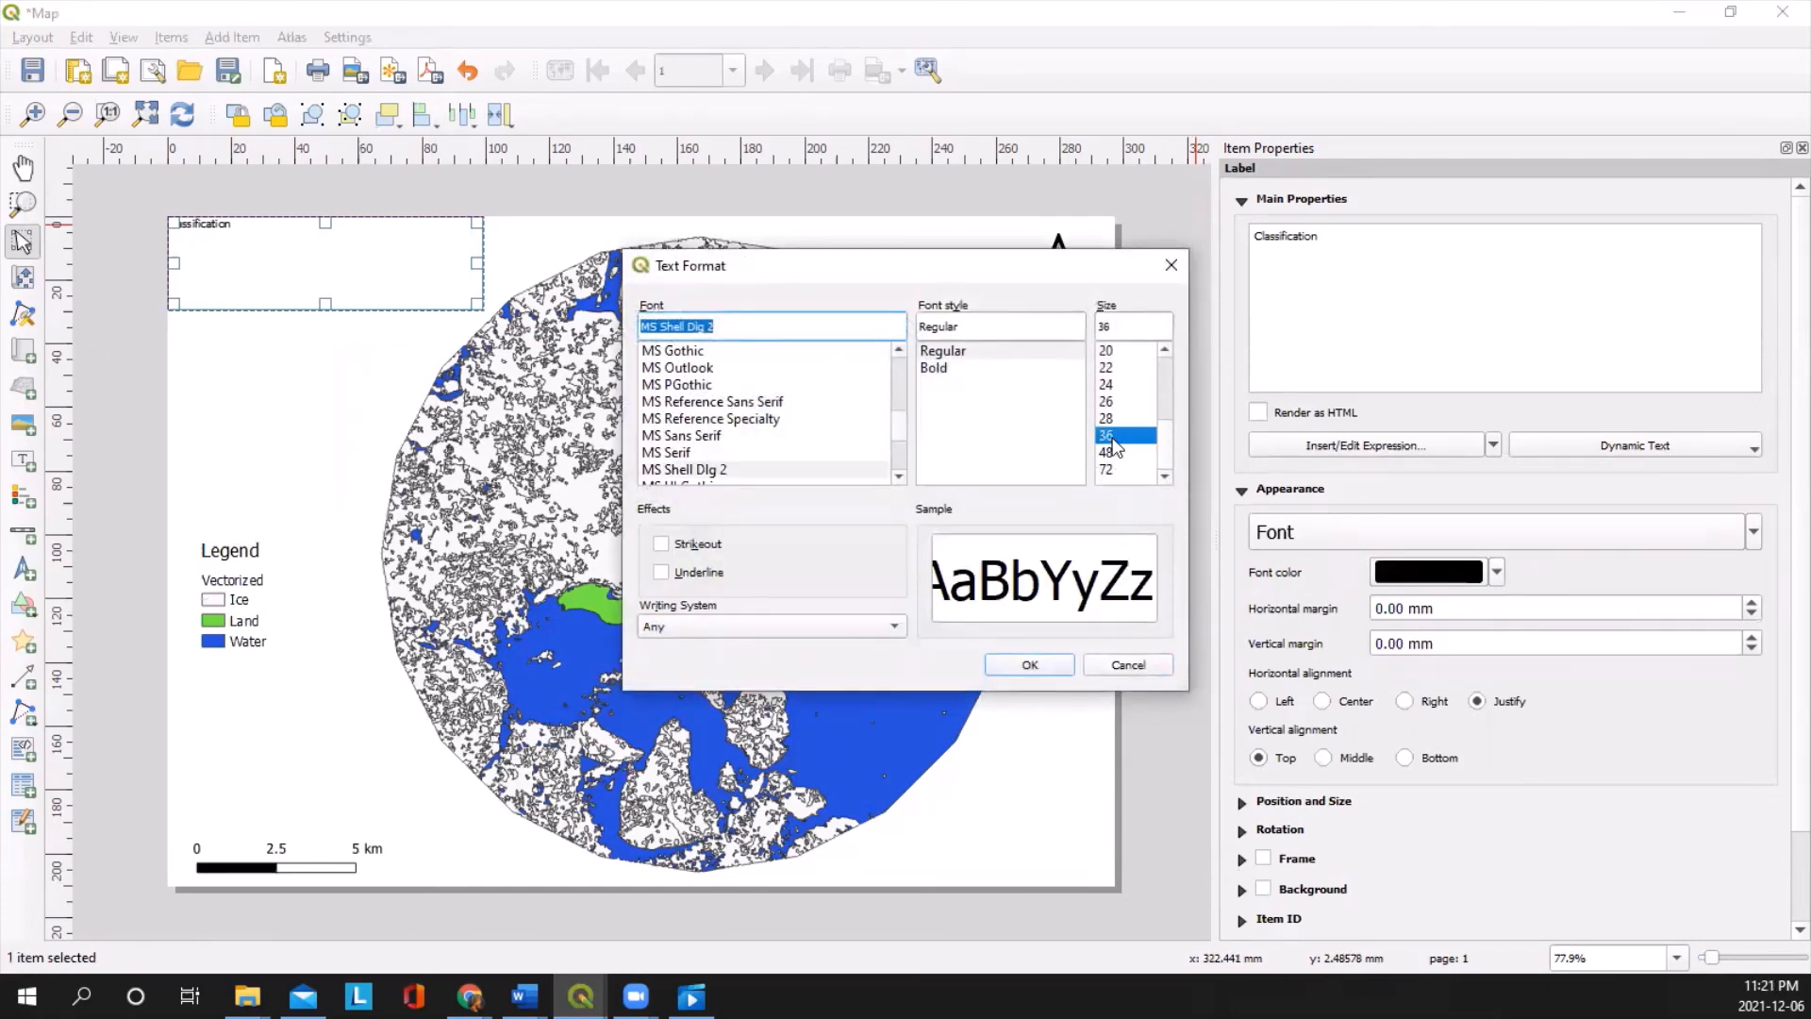
left_click(1038, 662)
left_click_drag(335, 273, 350, 296)
Step: Move the legend up to sit directly beneath the "Classification" title
left_click(249, 523)
left_click(235, 566)
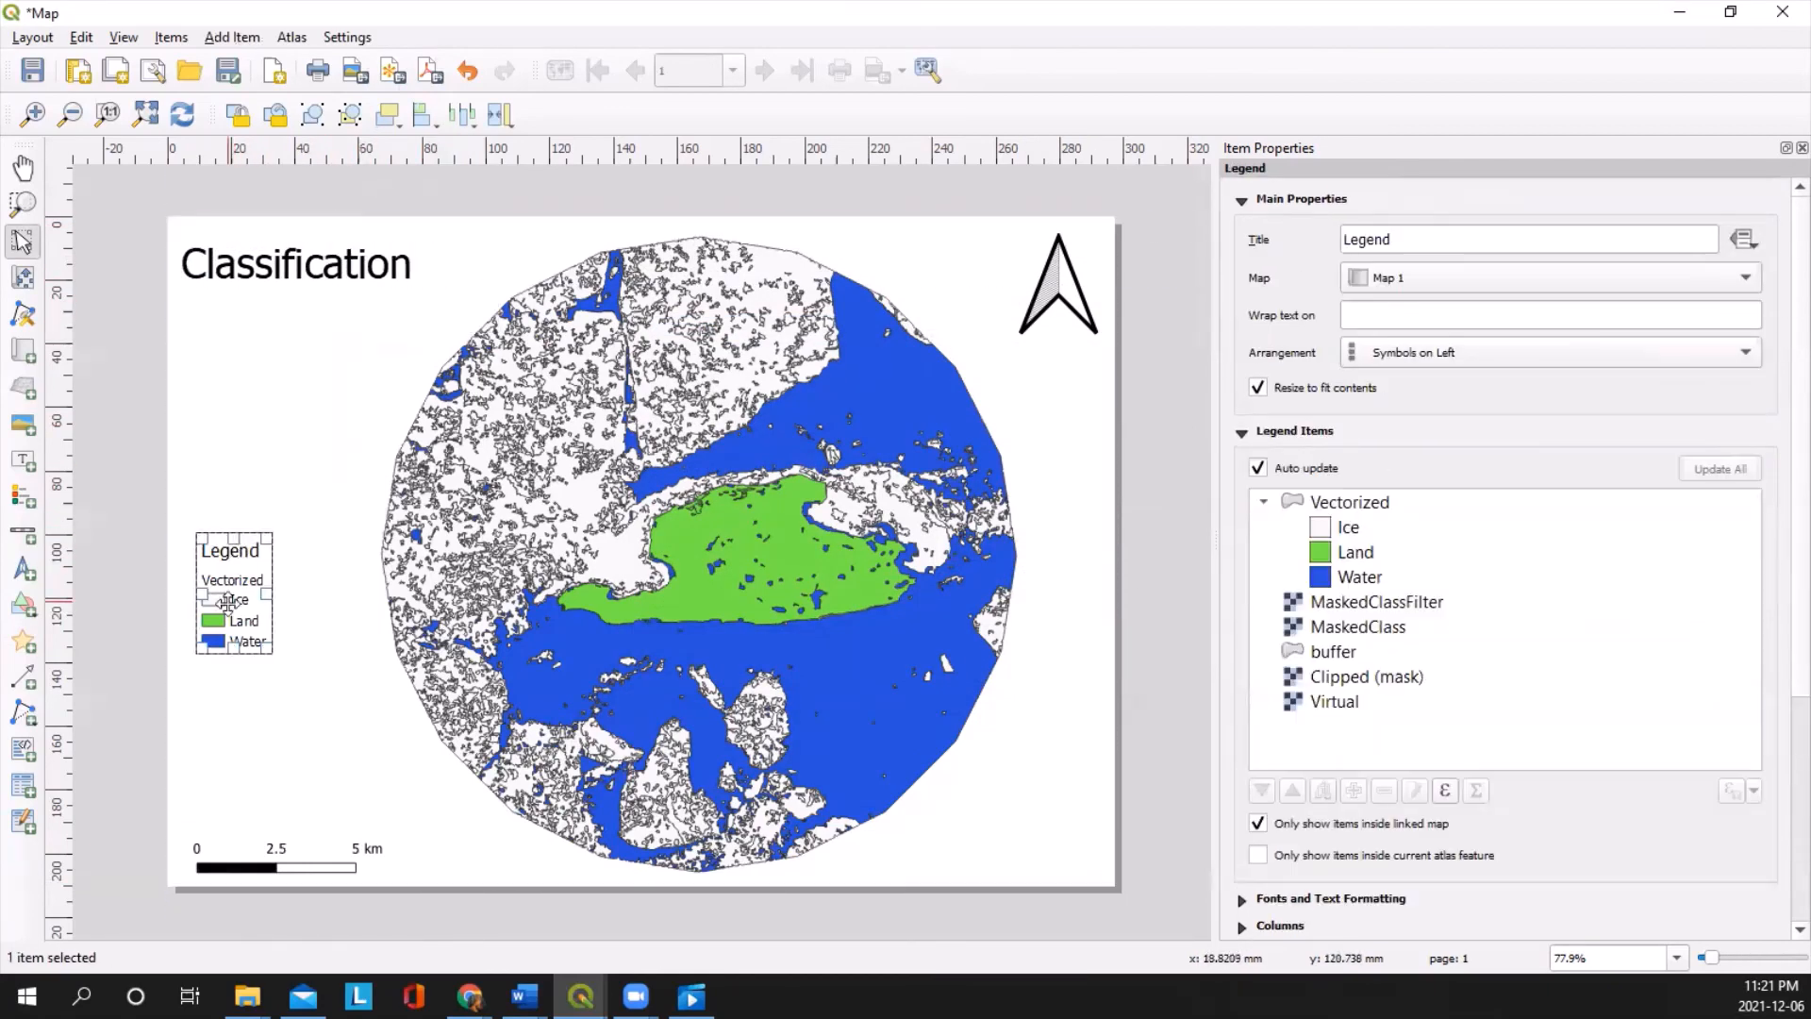
left_click_drag(230, 604, 217, 391)
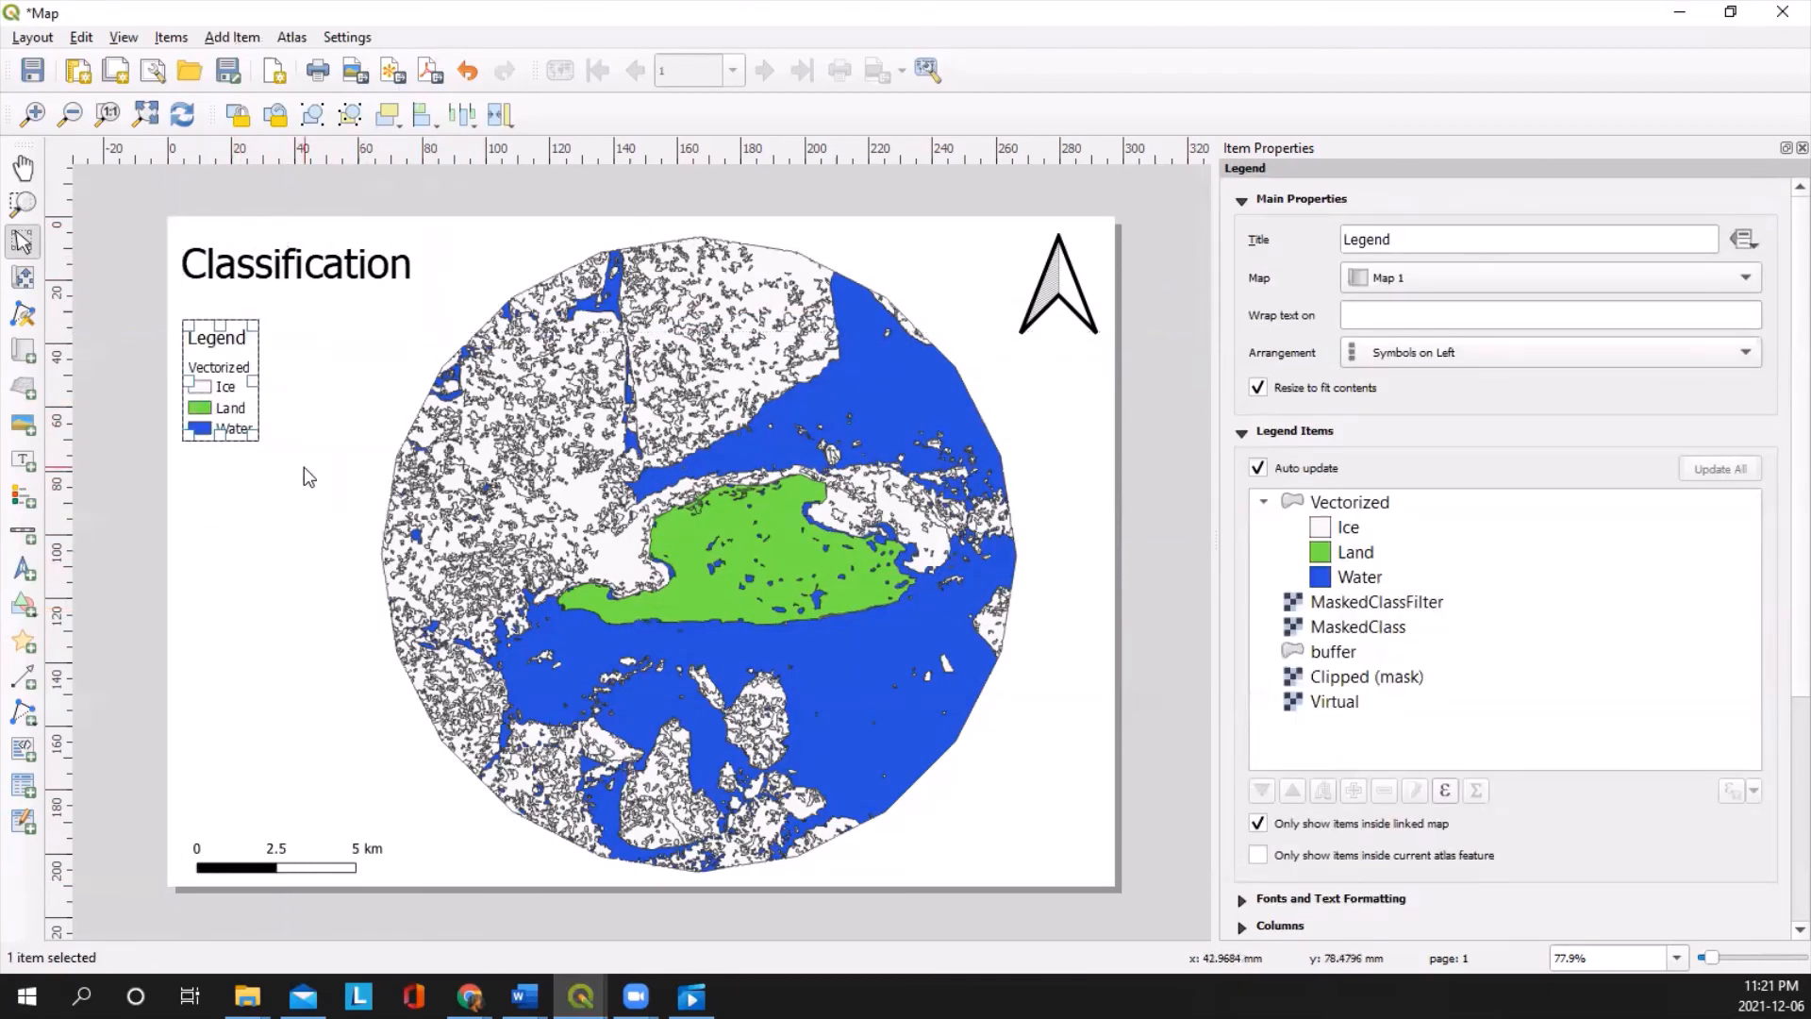
left_click(304, 467)
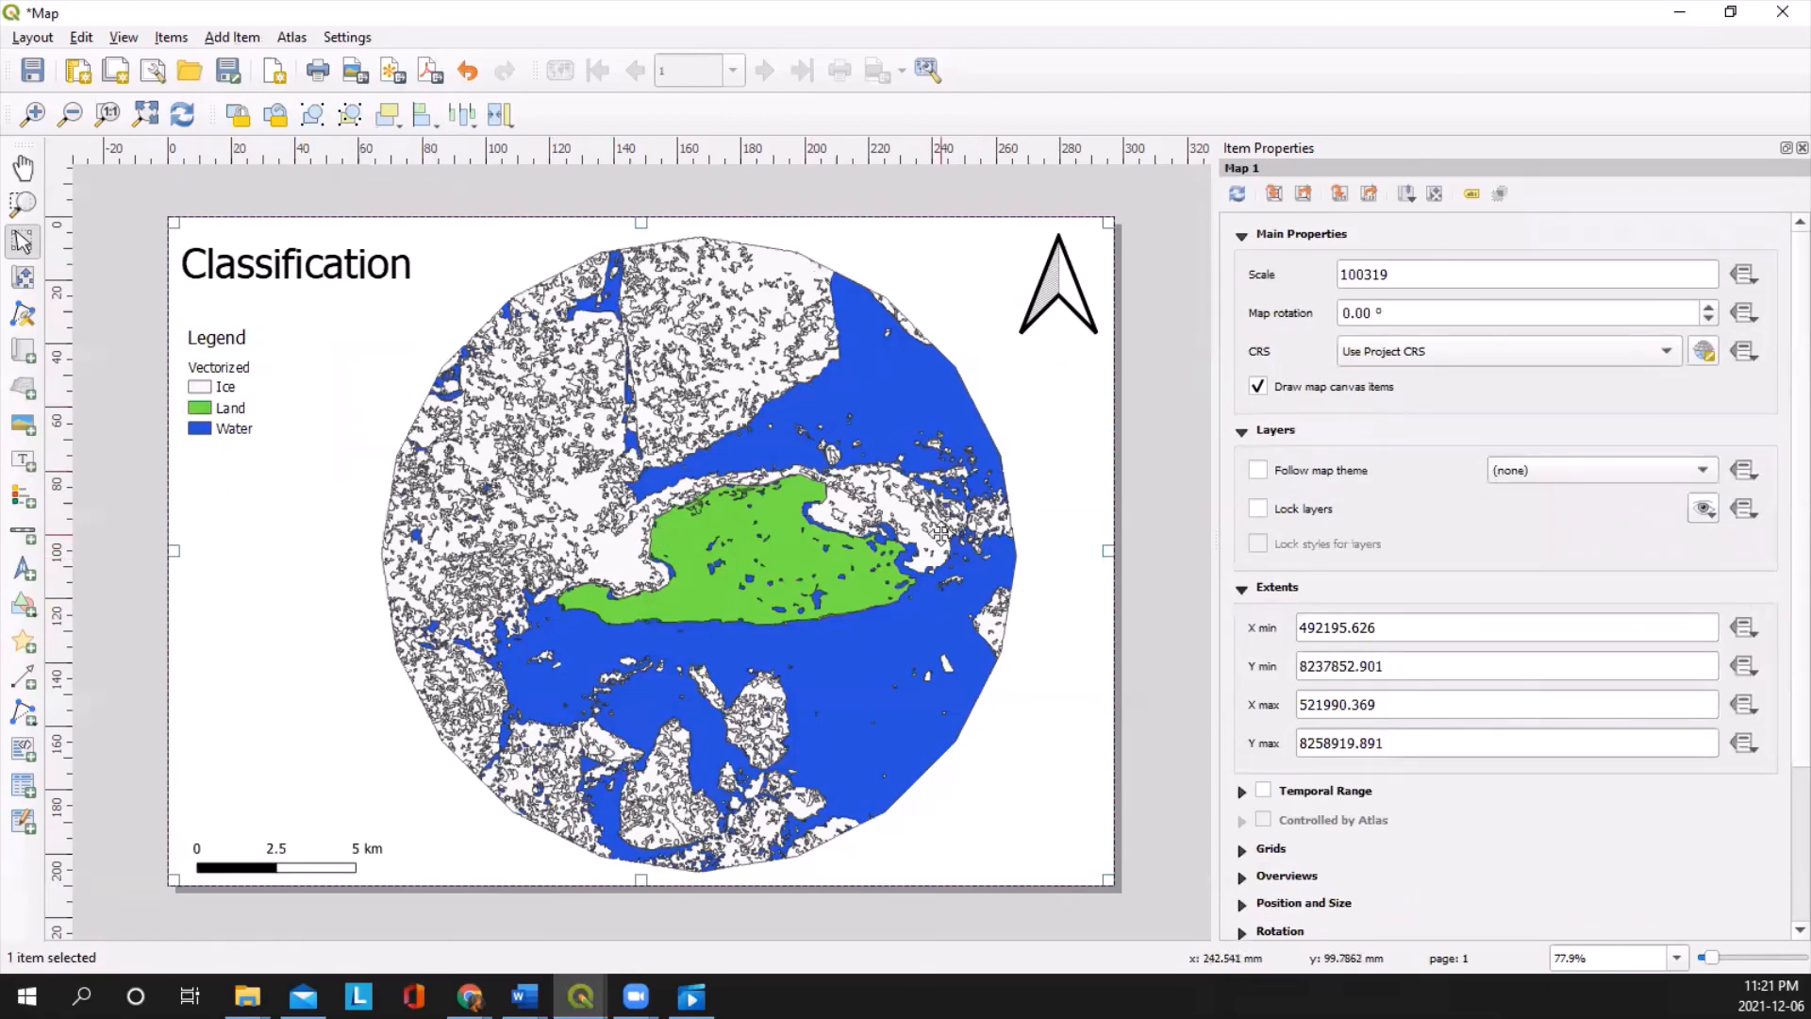